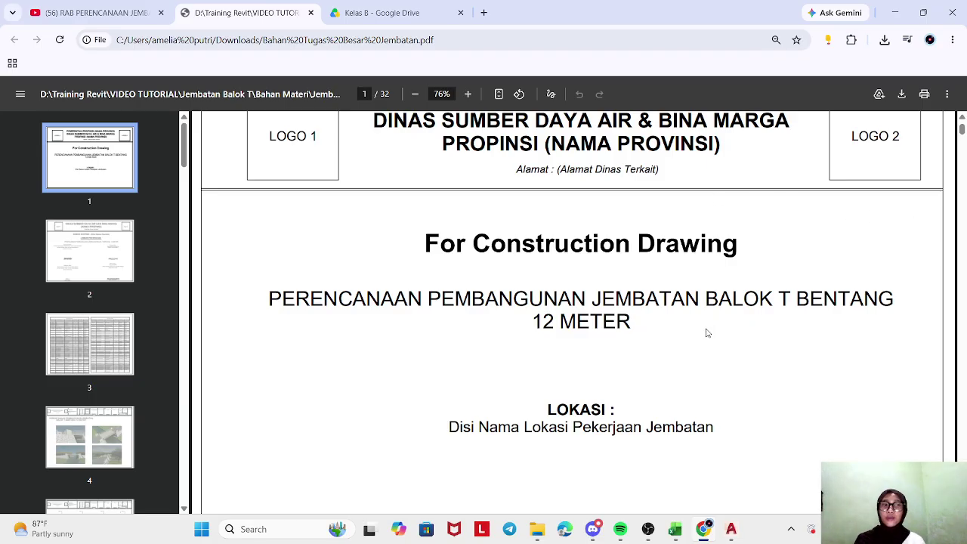
- Review the bridge construction drawings in the PDF, from the cover sheet through the longitudinal section and elevation profile on page 10
{"action": "scroll", "coordinate": [705, 336], "scroll_direction": "down", "scroll_amount": 1}
{"action": "scroll", "coordinate": [699, 342], "scroll_direction": "up", "scroll_amount": 1}
{"action": "scroll", "coordinate": [696, 340], "scroll_direction": "down", "scroll_amount": 1}
{"action": "scroll", "coordinate": [674, 300], "scroll_direction": "down", "scroll_amount": 15}
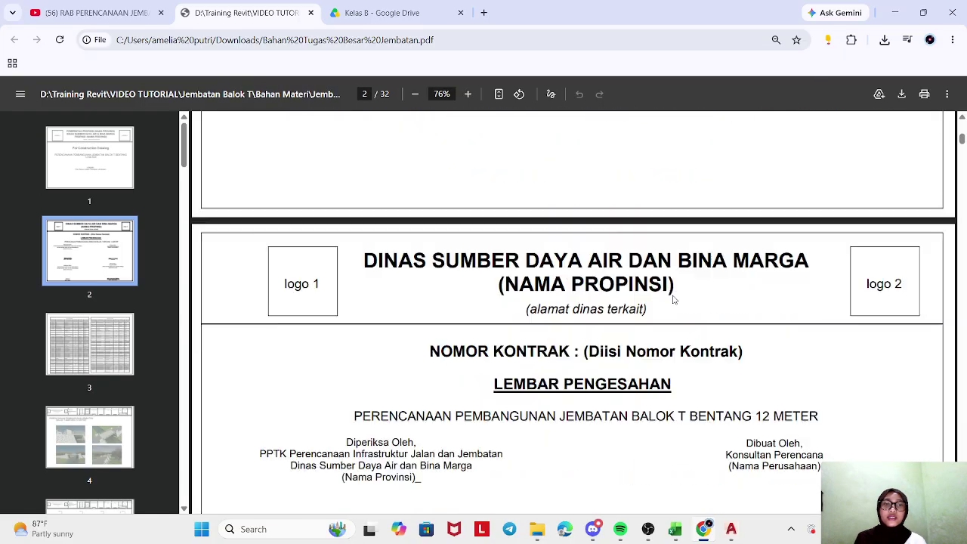
{"action": "scroll", "coordinate": [675, 300], "scroll_direction": "down", "scroll_amount": 8}
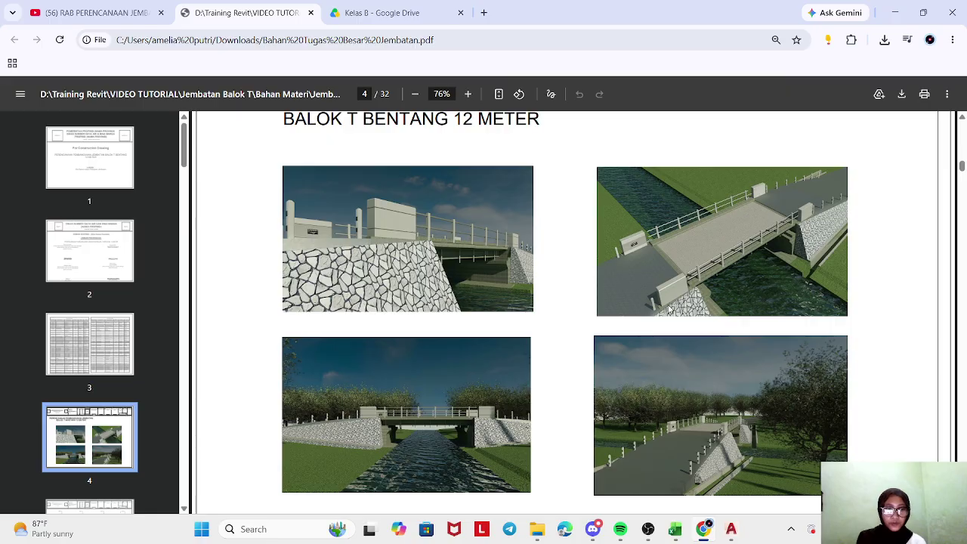
{"action": "scroll", "coordinate": [661, 314], "scroll_direction": "down", "scroll_amount": 5}
{"action": "scroll", "coordinate": [654, 287], "scroll_direction": "up", "scroll_amount": 2}
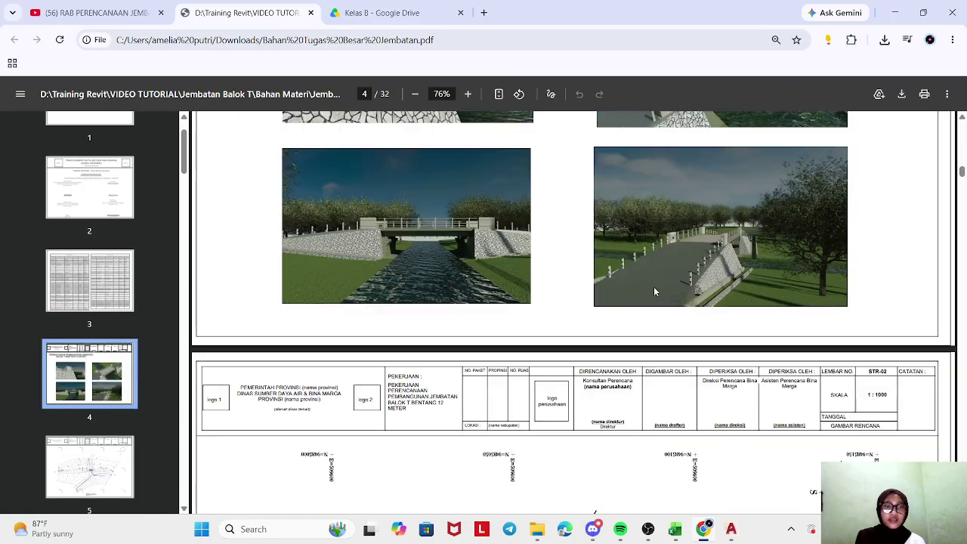
{"action": "scroll", "coordinate": [655, 292], "scroll_direction": "down", "scroll_amount": 3}
{"action": "scroll", "coordinate": [655, 291], "scroll_direction": "down", "scroll_amount": 12}
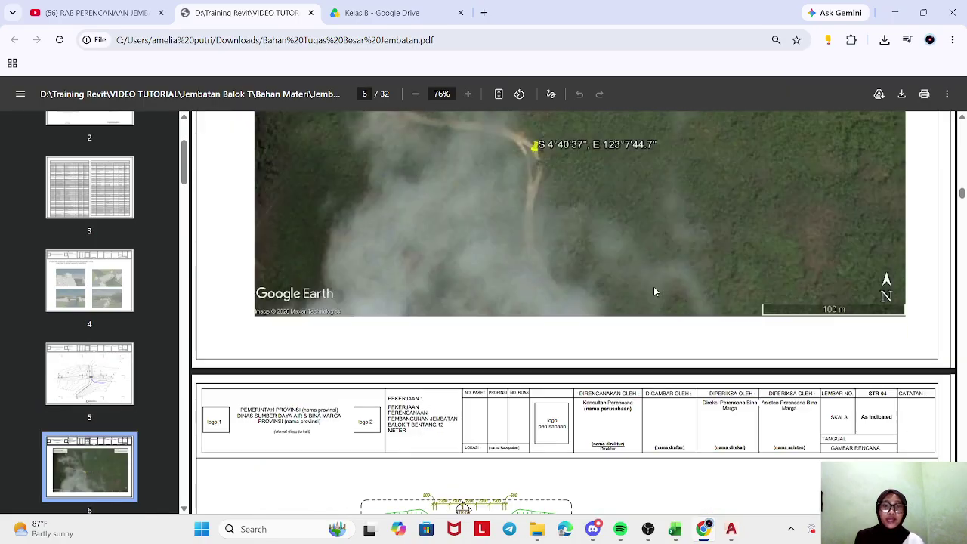
{"action": "scroll", "coordinate": [650, 304], "scroll_direction": "down", "scroll_amount": 10}
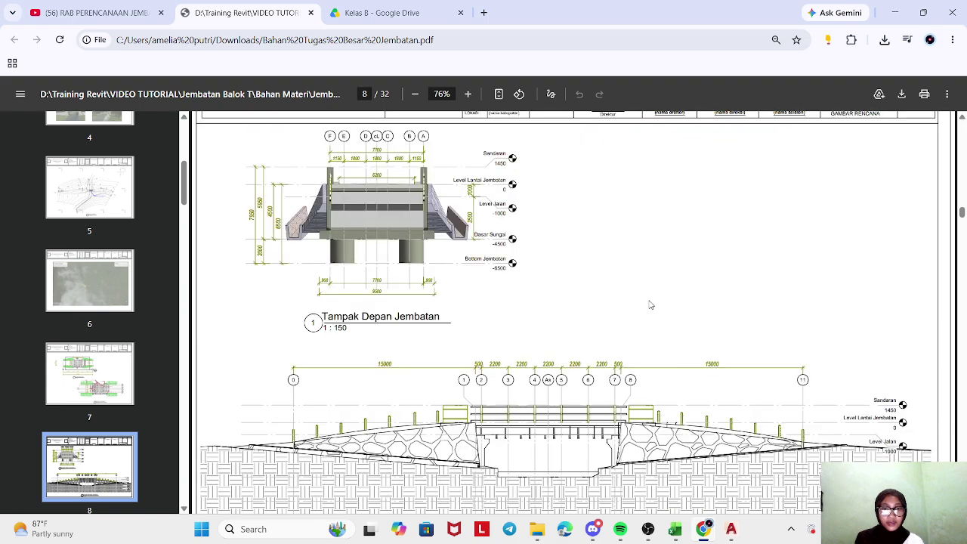
{"action": "scroll", "coordinate": [651, 304], "scroll_direction": "down", "scroll_amount": 10}
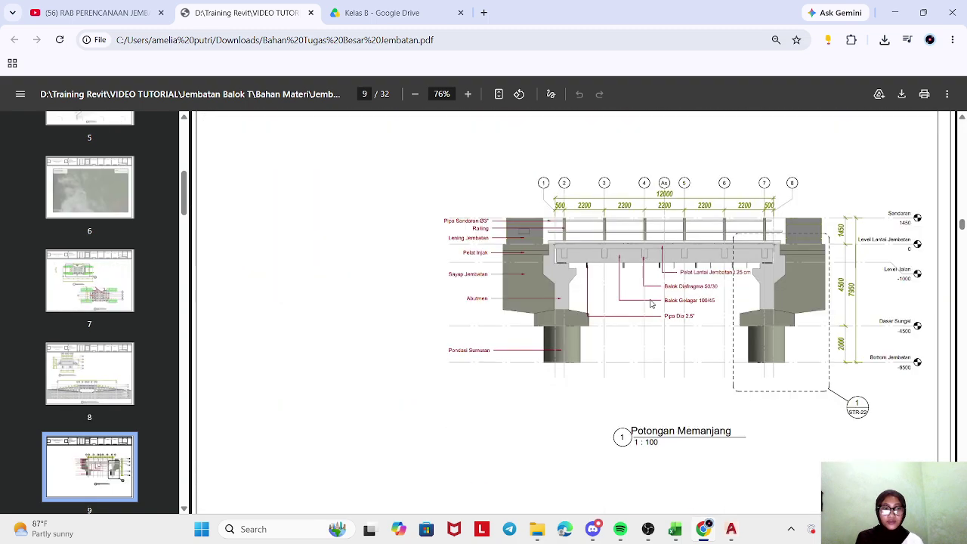
{"action": "scroll", "coordinate": [651, 304], "scroll_direction": "down", "scroll_amount": 10}
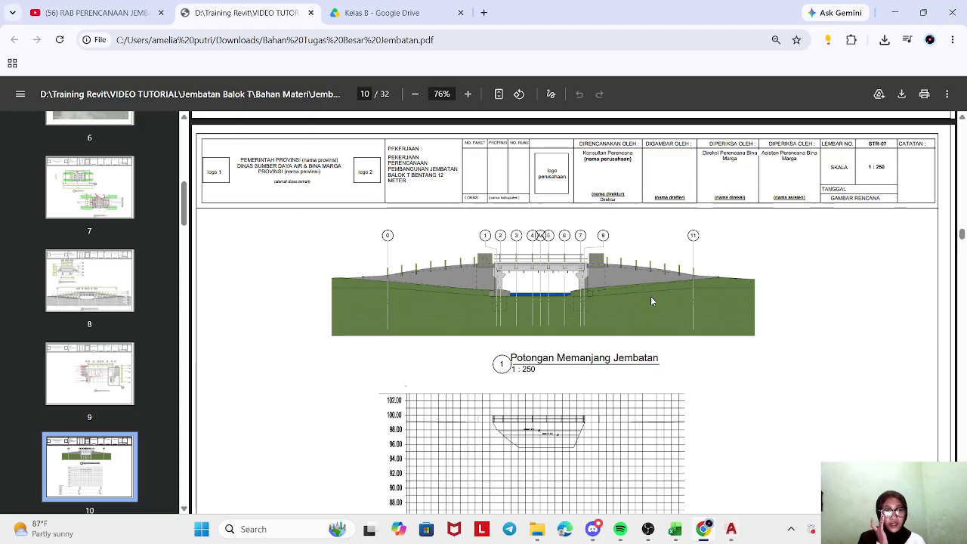
{"action": "scroll", "coordinate": [652, 300], "scroll_direction": "down", "scroll_amount": 4}
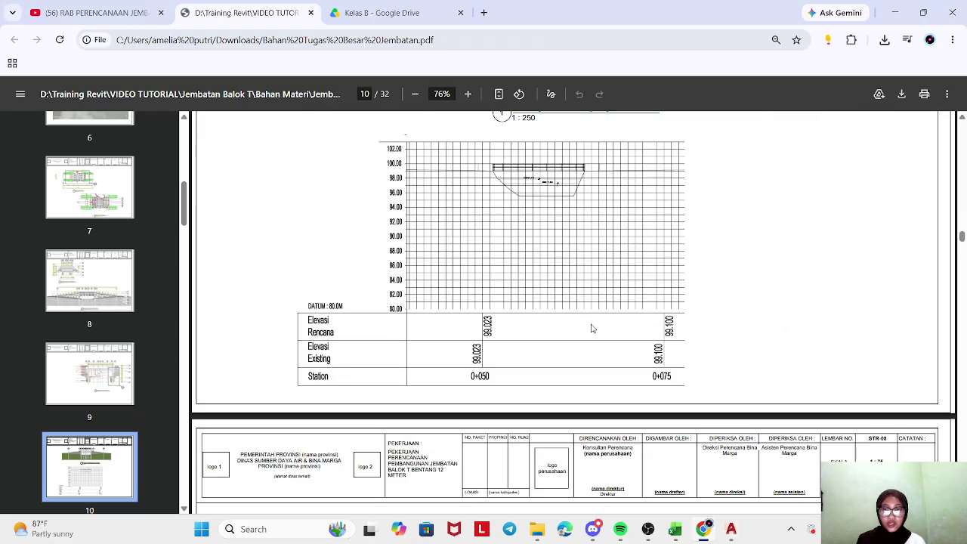
{"action": "scroll", "coordinate": [593, 326], "scroll_direction": "up", "scroll_amount": 3}
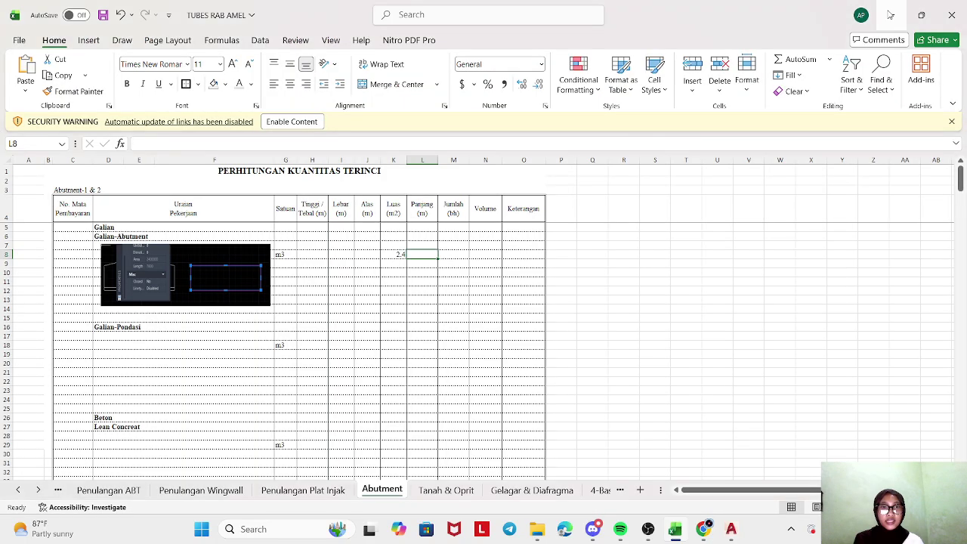
- Switch to the Excel quantity sheet and delete the old sketch picture and the Luas value under Galian-Abutment
{"action": "left_click", "coordinate": [894, 13]}
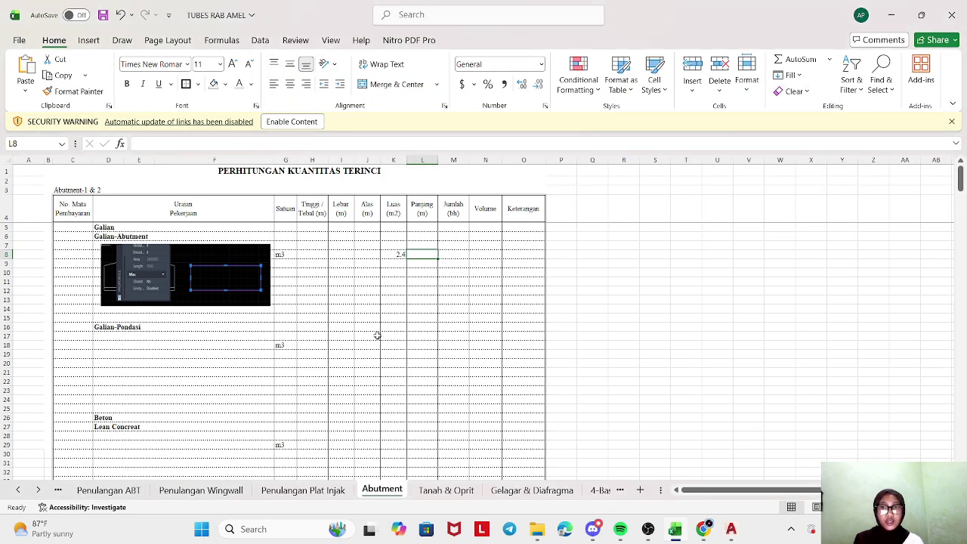
{"action": "left_click", "coordinate": [179, 269]}
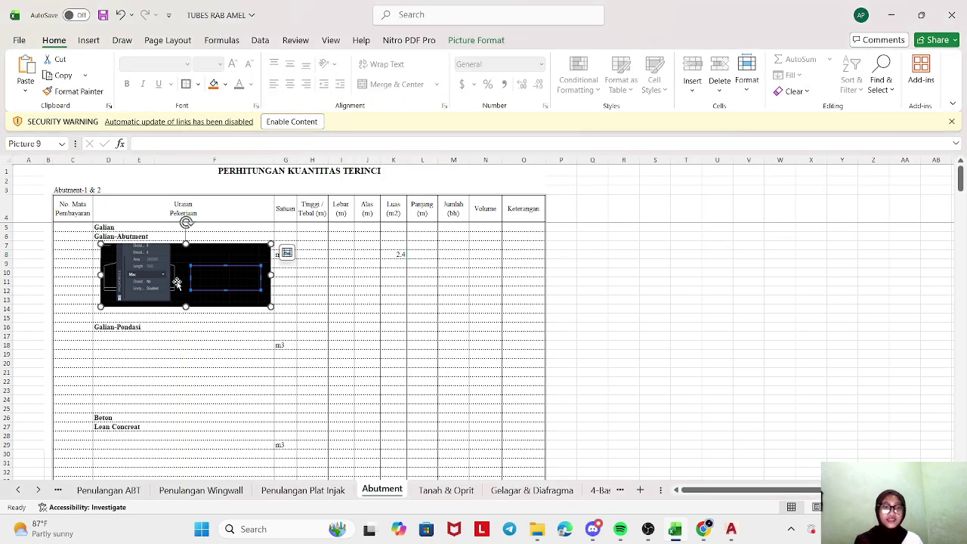
{"action": "key", "text": "Delete"}
{"action": "left_click", "coordinate": [395, 254]}
{"action": "key", "text": "Delete"}
{"action": "left_click", "coordinate": [397, 307]}
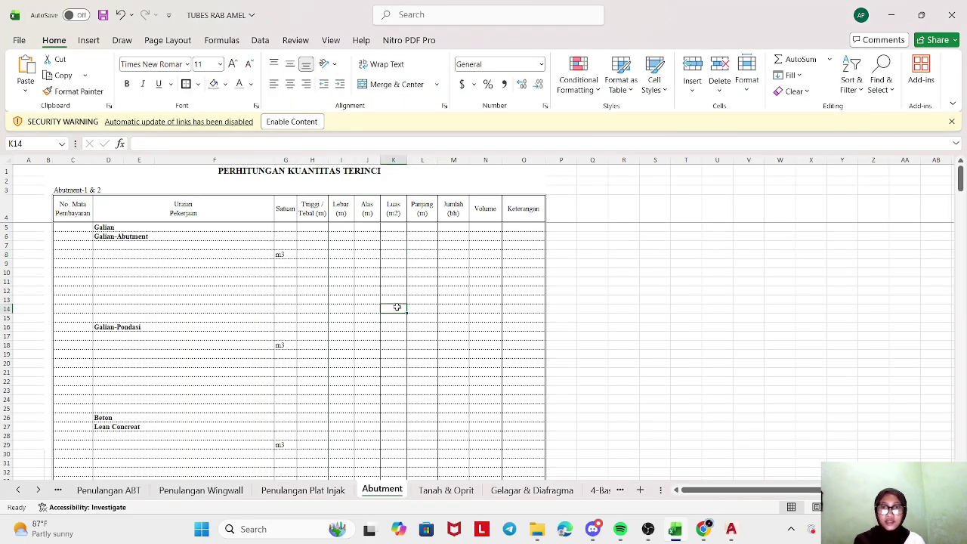
{"action": "scroll", "coordinate": [396, 298], "scroll_direction": "down", "scroll_amount": 2}
{"action": "scroll", "coordinate": [396, 298], "scroll_direction": "up", "scroll_amount": 2}
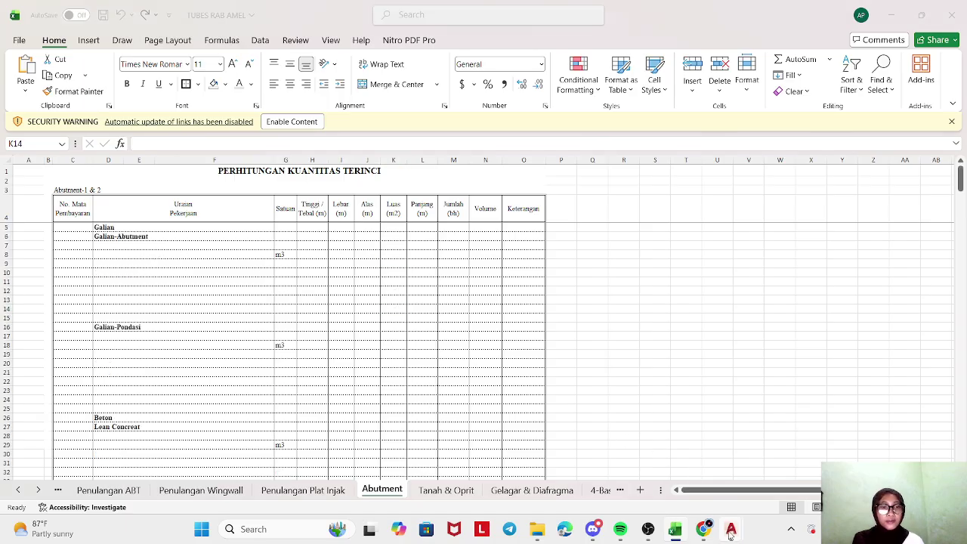
- Switch to the AutoCAD bridge drawing and examine the red rectangle beside the abutment and its properties
{"action": "mouse_move", "coordinate": [730, 529]}
{"action": "left_click", "coordinate": [479, 469]}
{"action": "left_click", "coordinate": [388, 335]}
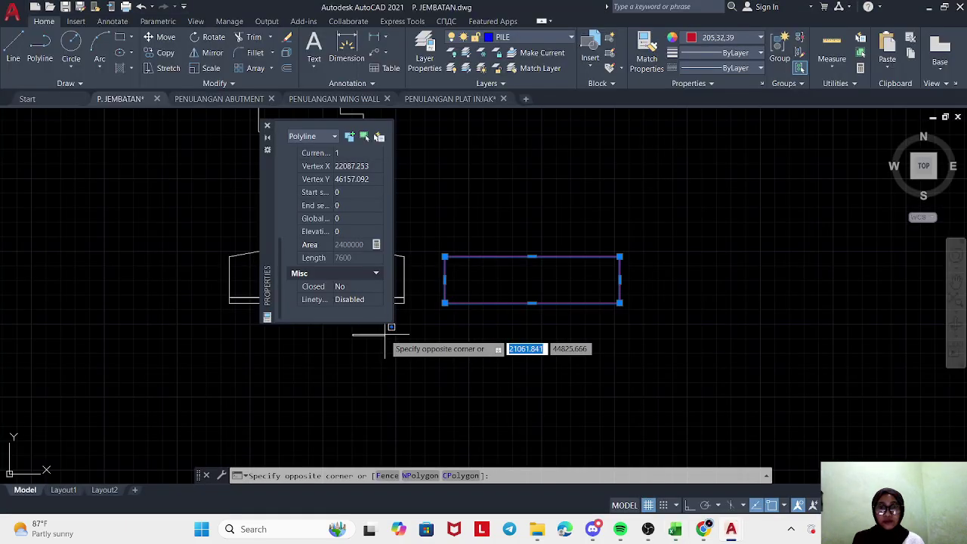
{"action": "key", "text": "Escape"}
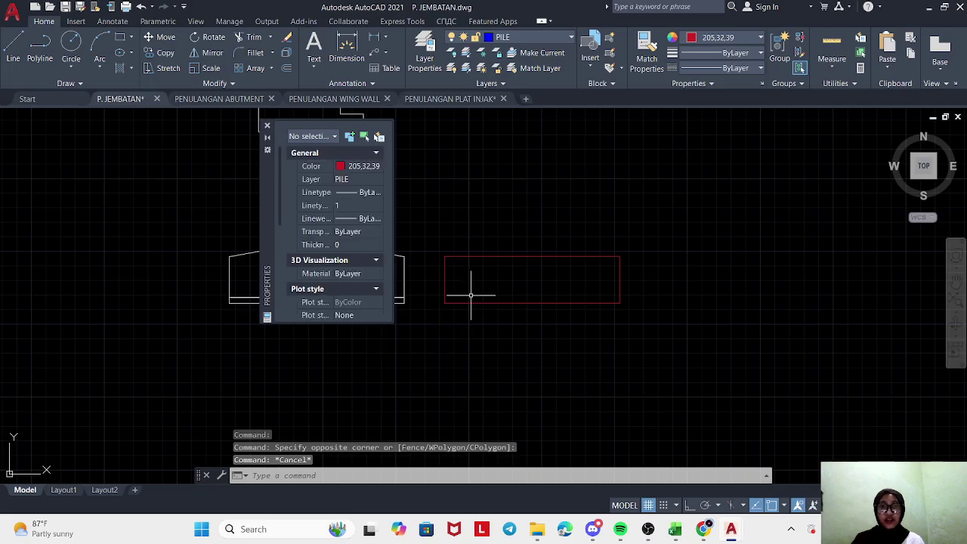
{"action": "left_click", "coordinate": [418, 265]}
{"action": "key", "text": "Escape"}
{"action": "left_click", "coordinate": [445, 279]}
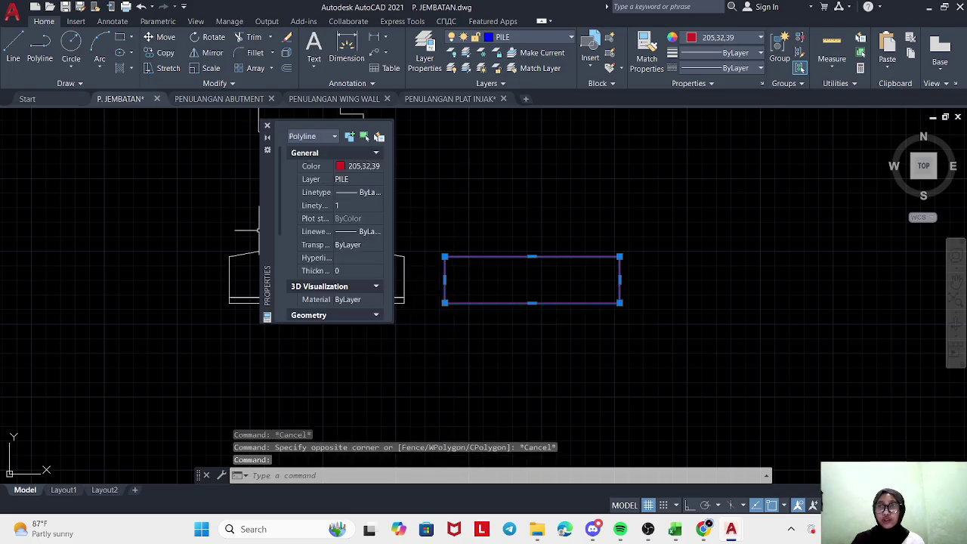
{"action": "key", "text": "Escape"}
{"action": "scroll", "coordinate": [430, 306], "scroll_direction": "down", "scroll_amount": 4}
{"action": "mouse_move", "coordinate": [430, 306]}
{"action": "left_mouse_down"}
{"action": "mouse_move", "coordinate": [448, 287]}
{"action": "mouse_move", "coordinate": [511, 294]}
{"action": "left_mouse_up"}
{"action": "scroll", "coordinate": [511, 294], "scroll_direction": "up", "scroll_amount": 4}
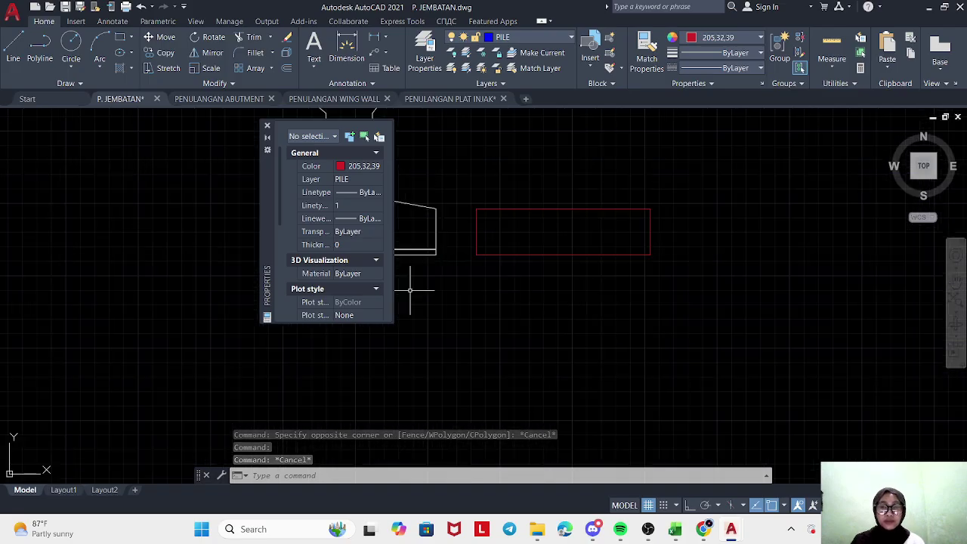
{"action": "scroll", "coordinate": [359, 259], "scroll_direction": "down", "scroll_amount": 5}
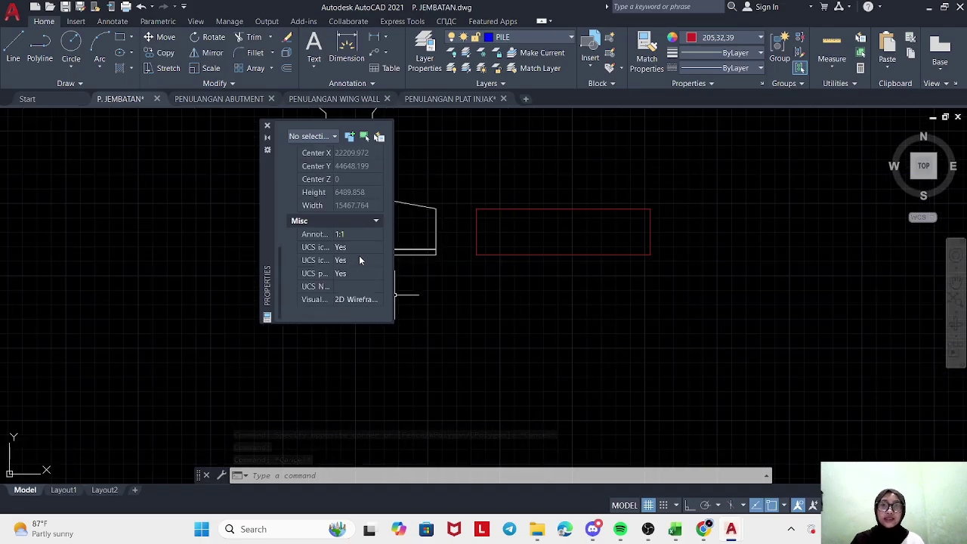
{"action": "mouse_move", "coordinate": [480, 301]}
{"action": "left_mouse_down"}
{"action": "mouse_move", "coordinate": [428, 309]}
{"action": "mouse_move", "coordinate": [475, 332]}
{"action": "left_mouse_up"}
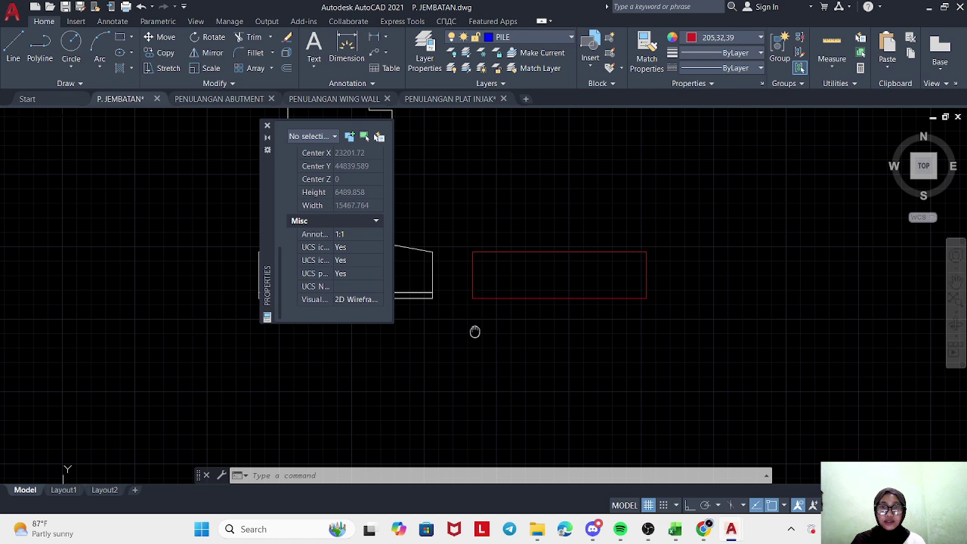
{"action": "left_click", "coordinate": [472, 270]}
{"action": "key", "text": "Escape"}
{"action": "key", "text": "Escape"}
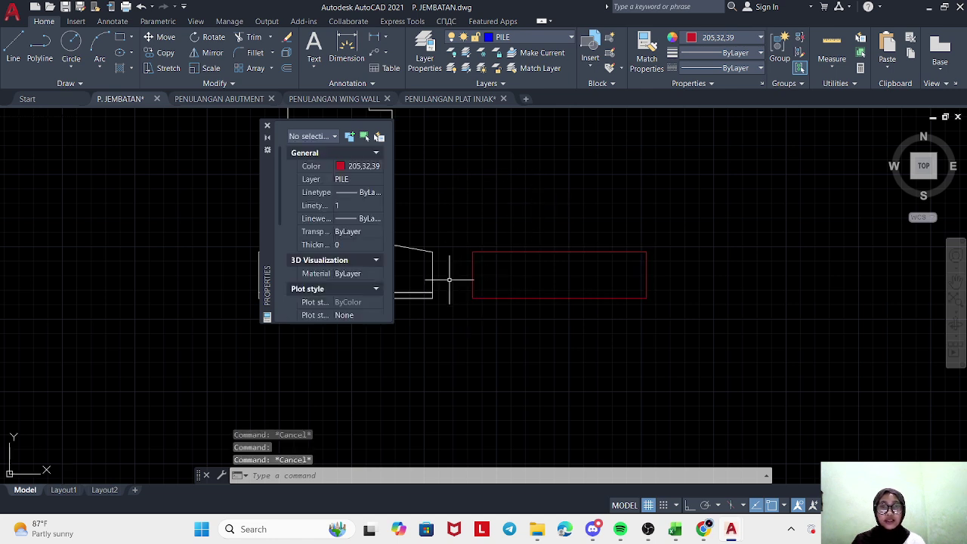
- Move the Properties palette clear of the abutment and copy the red rectangle by its lower-left corner onto the abutment footing
{"action": "left_click_drag", "start_coordinate": [272, 185], "coordinate": [119, 187]}
{"action": "left_click", "coordinate": [472, 261]}
{"action": "left_click", "coordinate": [165, 52]}
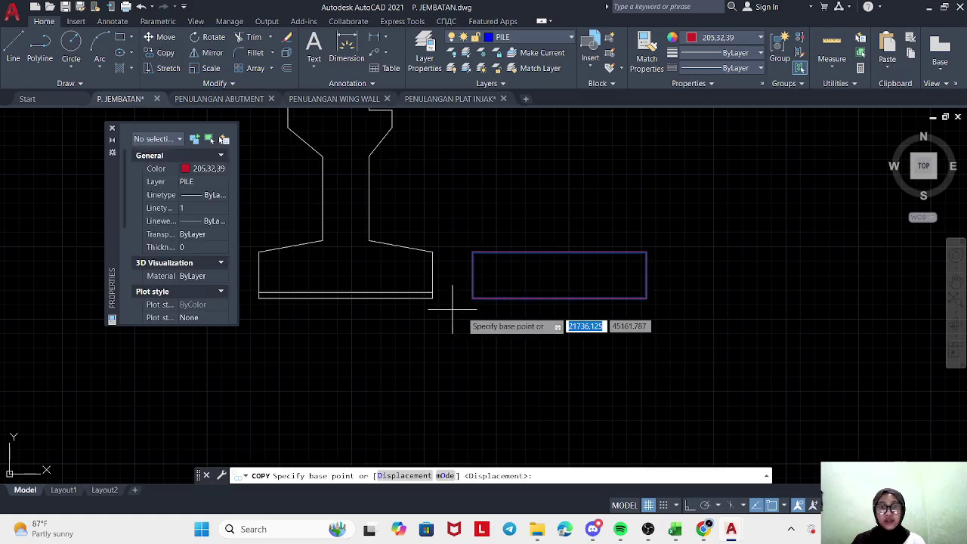
{"action": "left_click", "coordinate": [472, 298]}
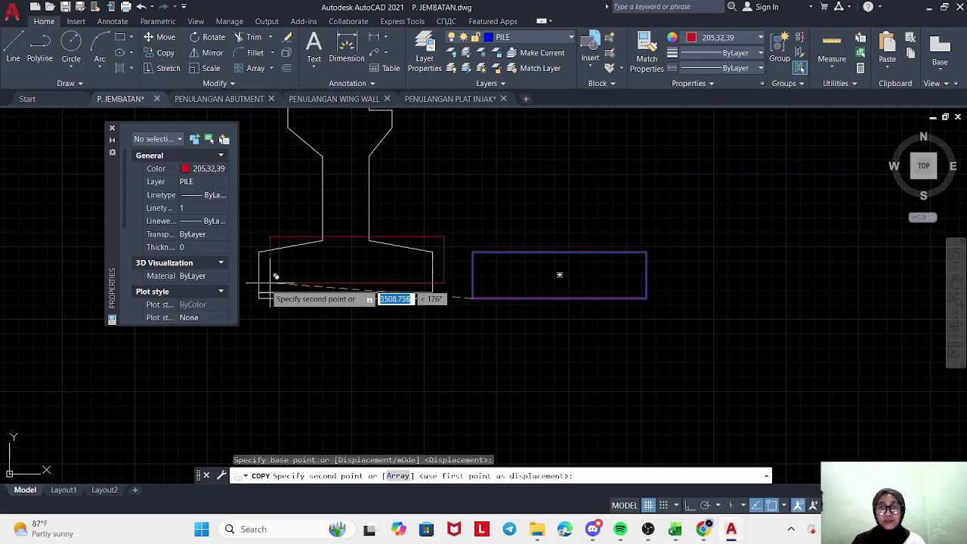
{"action": "left_click", "coordinate": [262, 292]}
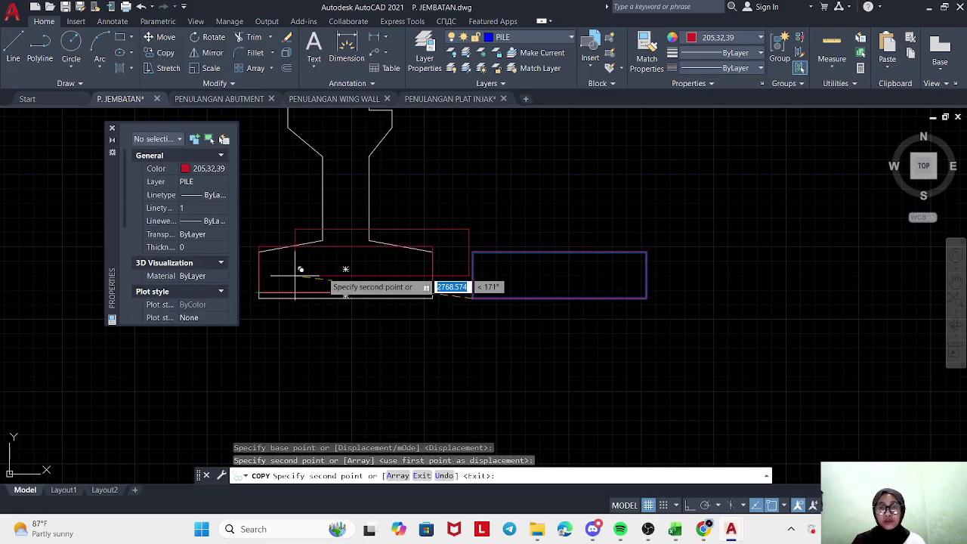
{"action": "key", "text": "Escape"}
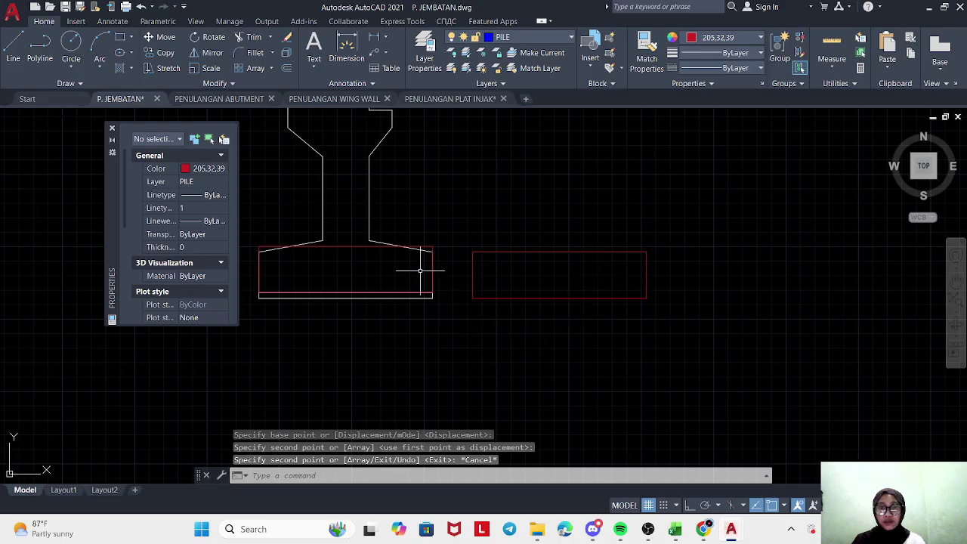
- Move the copied rectangle down so its lower-left corner sits on the bottom corner of the abutment base
{"action": "key", "text": "Escape"}
{"action": "left_click", "coordinate": [429, 249]}
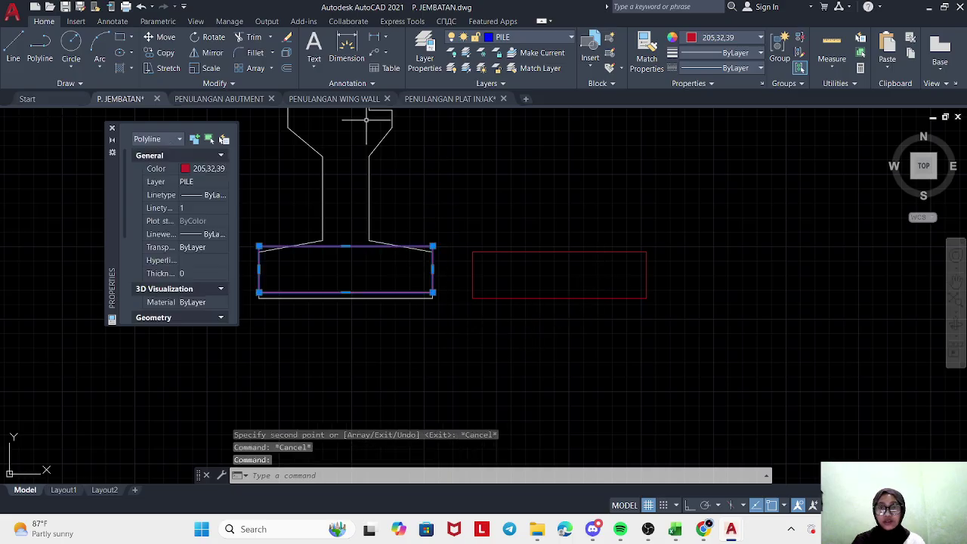
{"action": "left_click", "coordinate": [161, 37]}
{"action": "left_click", "coordinate": [259, 294]}
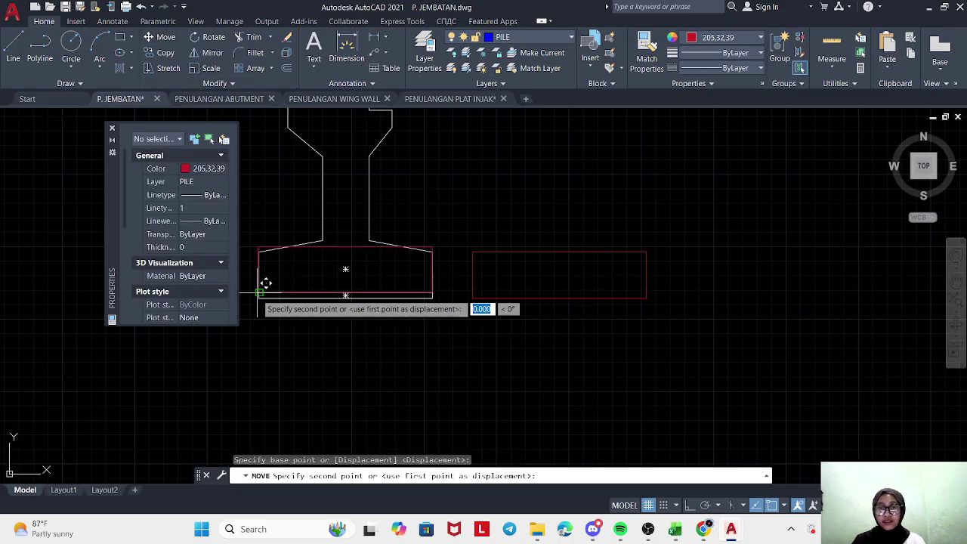
{"action": "key", "text": "Escape"}
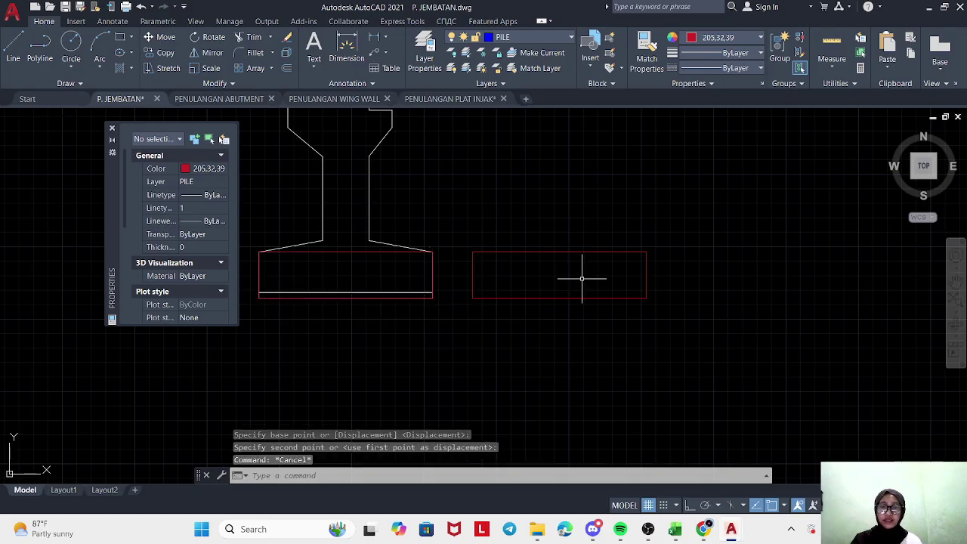
- Delete the original red rectangle beside the abutment, keeping the copy on the footing
{"action": "left_click", "coordinate": [306, 252]}
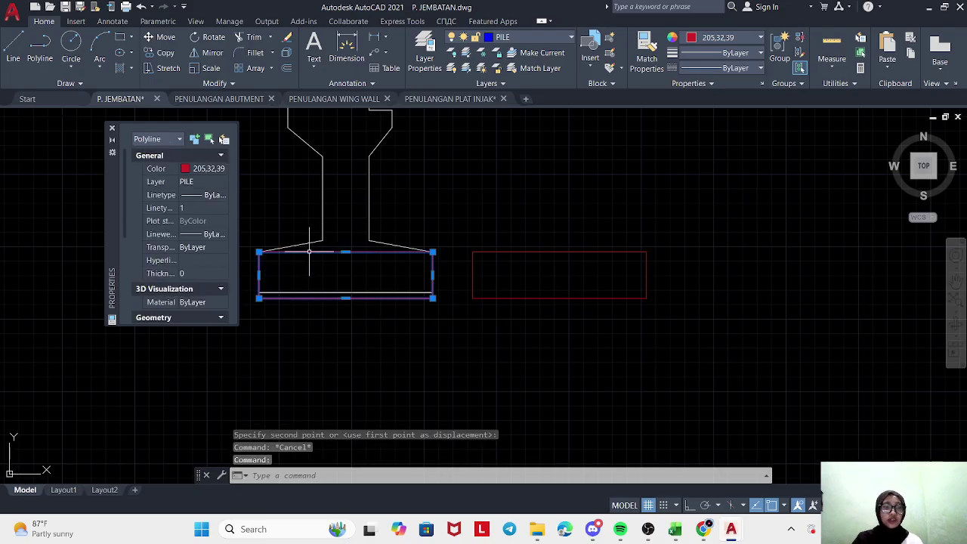
{"action": "left_click", "coordinate": [523, 296]}
{"action": "key", "text": "Escape"}
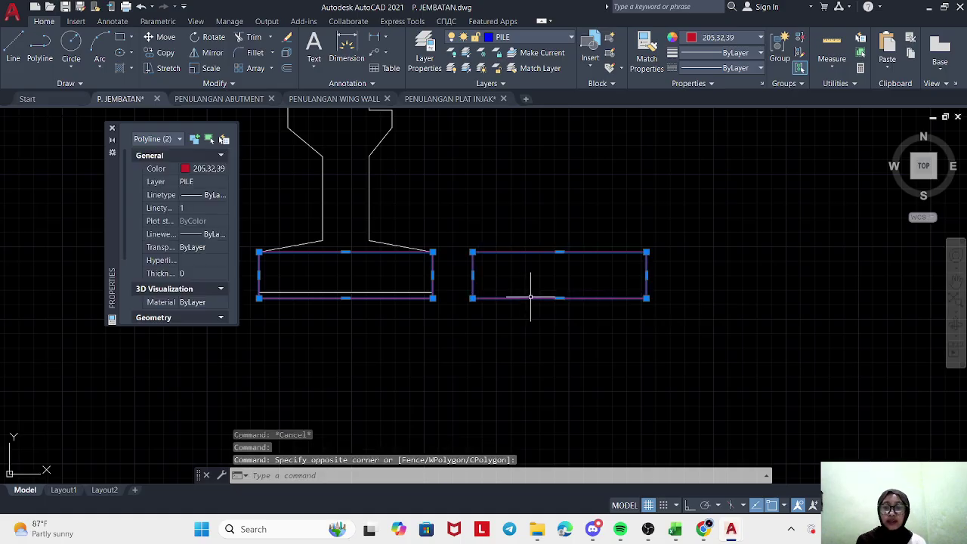
{"action": "key", "text": "Escape"}
{"action": "left_click", "coordinate": [432, 259]}
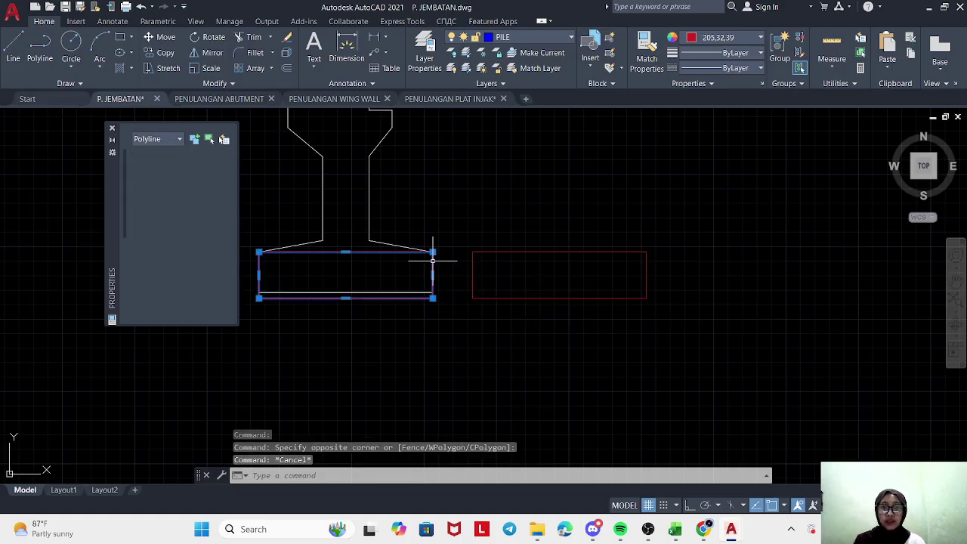
{"action": "key", "text": "Escape"}
{"action": "left_click", "coordinate": [478, 253]}
{"action": "key", "text": "Delete"}
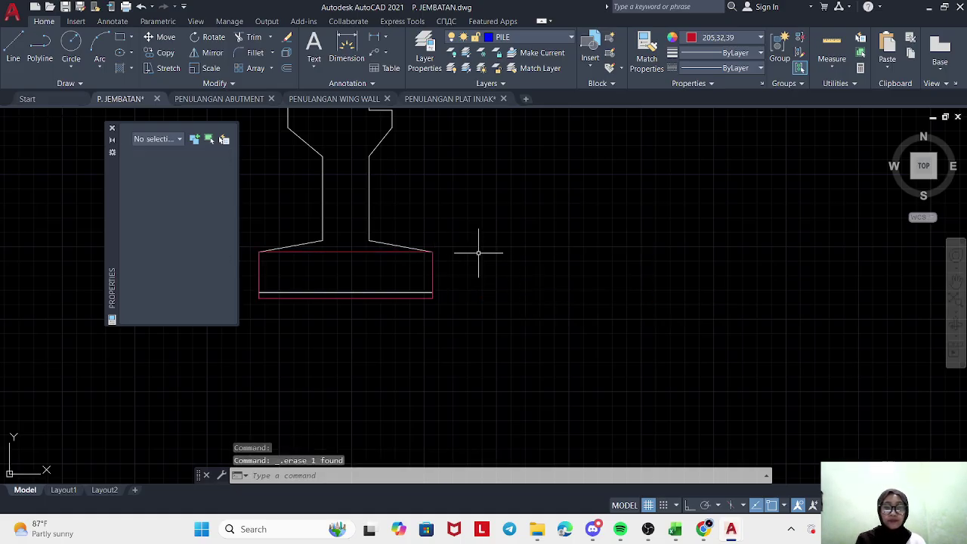
- Display the footing rectangle's area in its properties and capture a screenshot of the palette together with the rectangle
{"action": "left_click", "coordinate": [323, 255]}
{"action": "scroll", "coordinate": [205, 268], "scroll_direction": "down", "scroll_amount": 5}
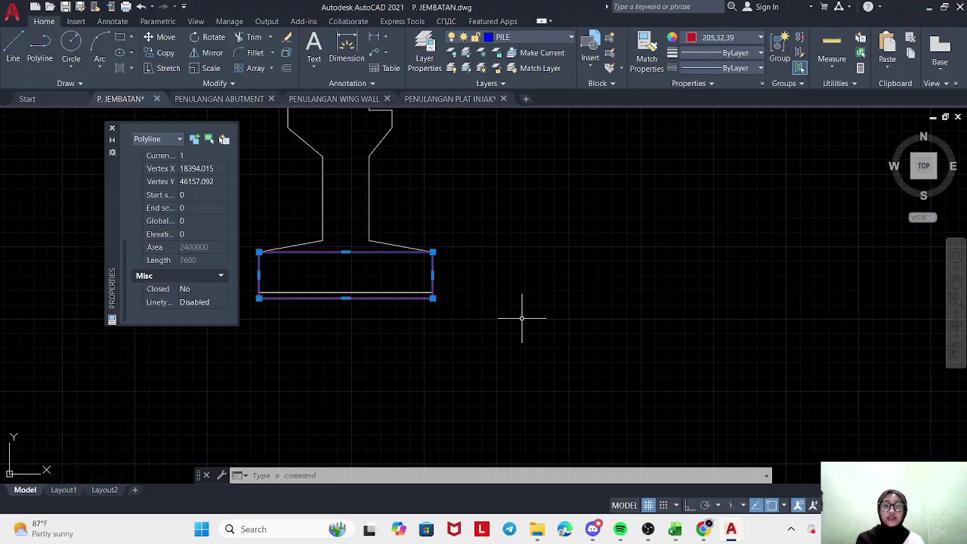
{"action": "key", "text": "super+shift+s"}
{"action": "left_click_drag", "start_coordinate": [85, 221], "coordinate": [449, 329]}
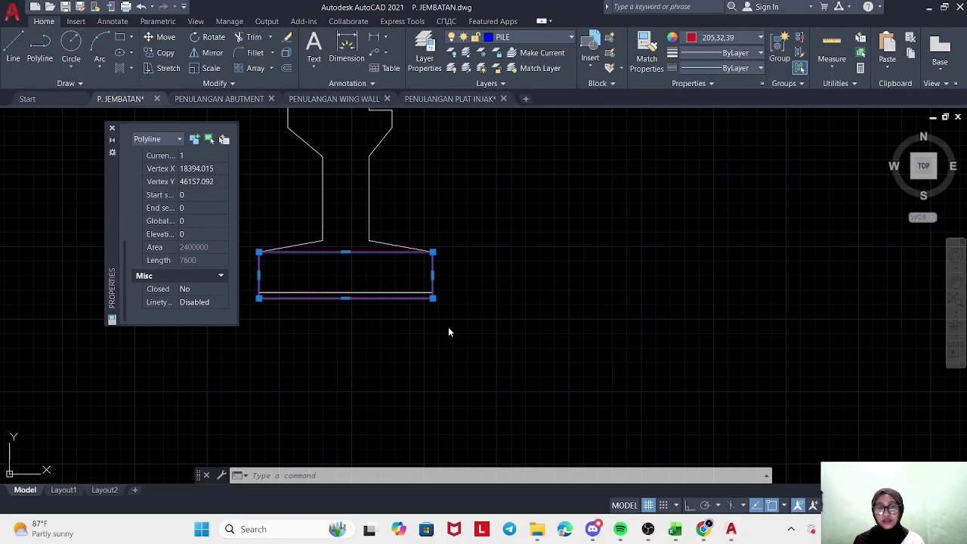
- Switch to the Excel quantity sheet and paste the captured footing screenshot at D7 under Galian-Abutment
{"action": "left_click", "coordinate": [674, 529]}
{"action": "left_click", "coordinate": [106, 247]}
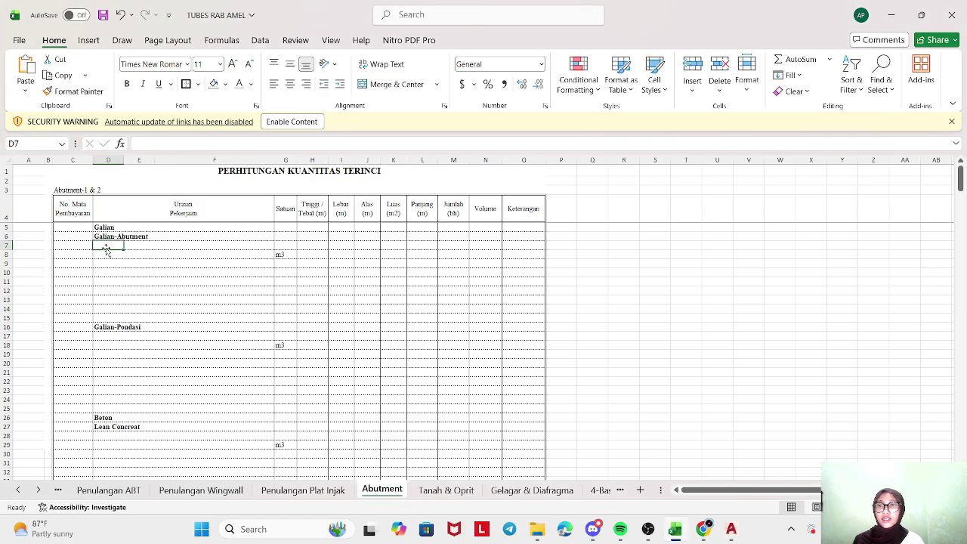
{"action": "right_click", "coordinate": [107, 246]}
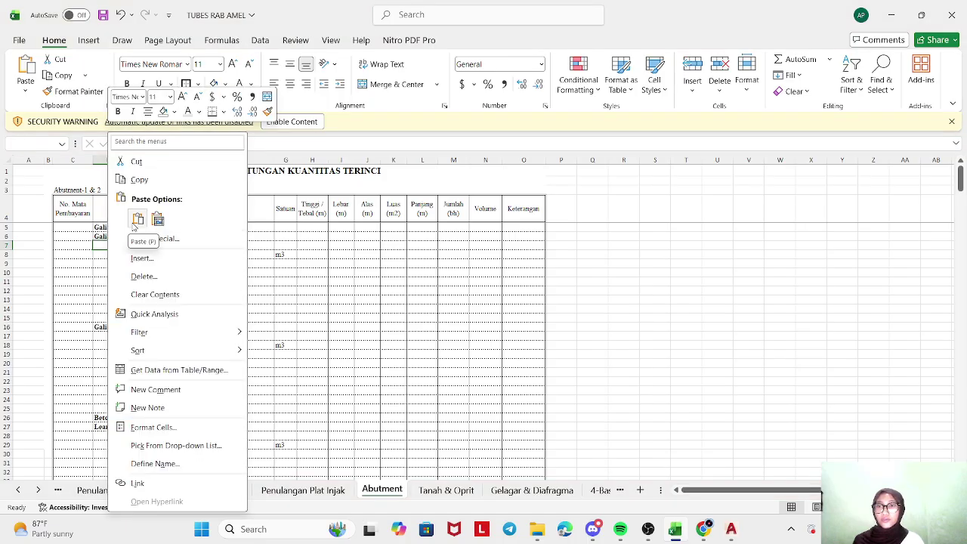
{"action": "left_click", "coordinate": [138, 218]}
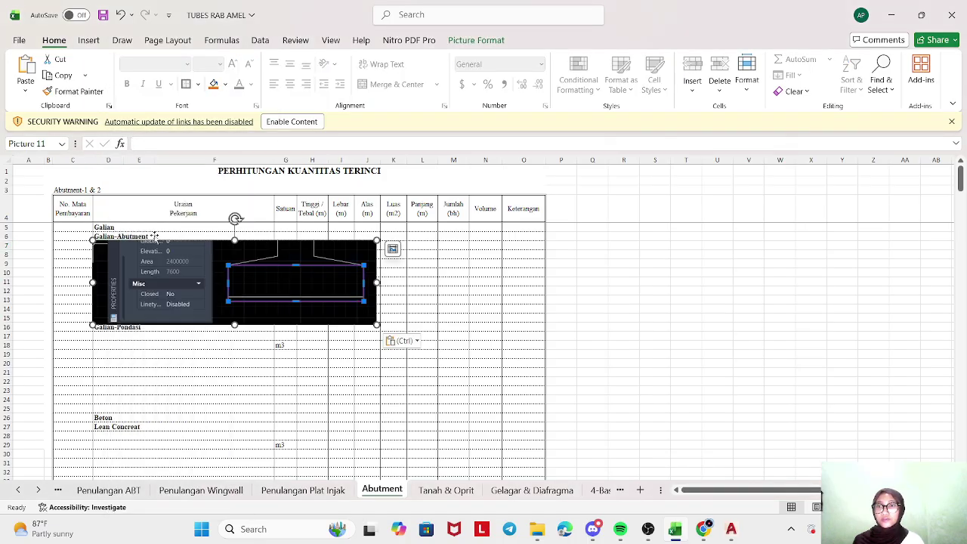
- Shrink and reposition the pasted picture so it fits inside the description column beneath Galian-Abutment
{"action": "left_click_drag", "start_coordinate": [376, 324], "coordinate": [296, 302]}
{"action": "mouse_move", "coordinate": [226, 272]}
{"action": "left_mouse_down"}
{"action": "mouse_move", "coordinate": [229, 284]}
{"action": "mouse_move", "coordinate": [234, 275]}
{"action": "left_mouse_up"}
{"action": "left_click_drag", "start_coordinate": [295, 274], "coordinate": [265, 261]}
{"action": "left_click", "coordinate": [384, 297]}
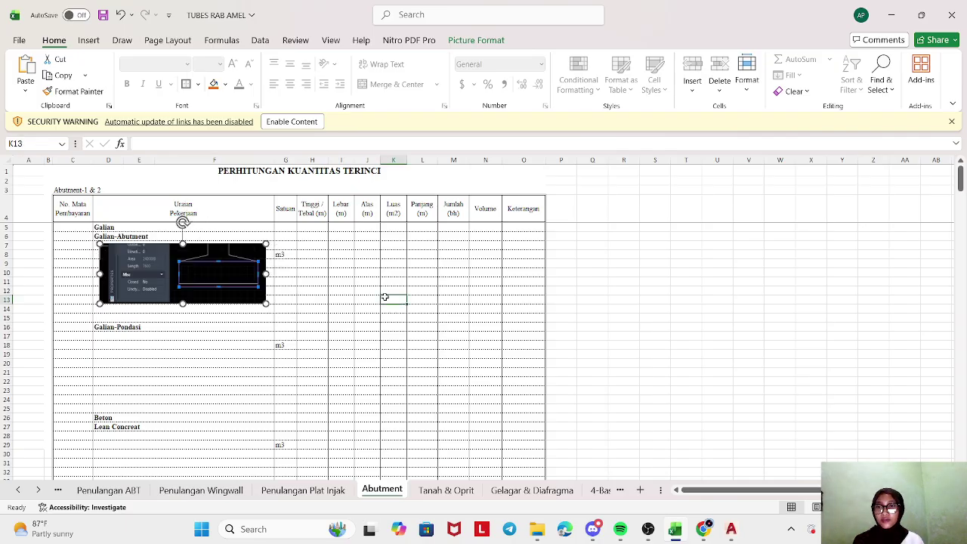
{"action": "left_click", "coordinate": [219, 283]}
{"action": "left_click_drag", "start_coordinate": [184, 304], "coordinate": [183, 298]}
{"action": "left_click", "coordinate": [197, 317]}
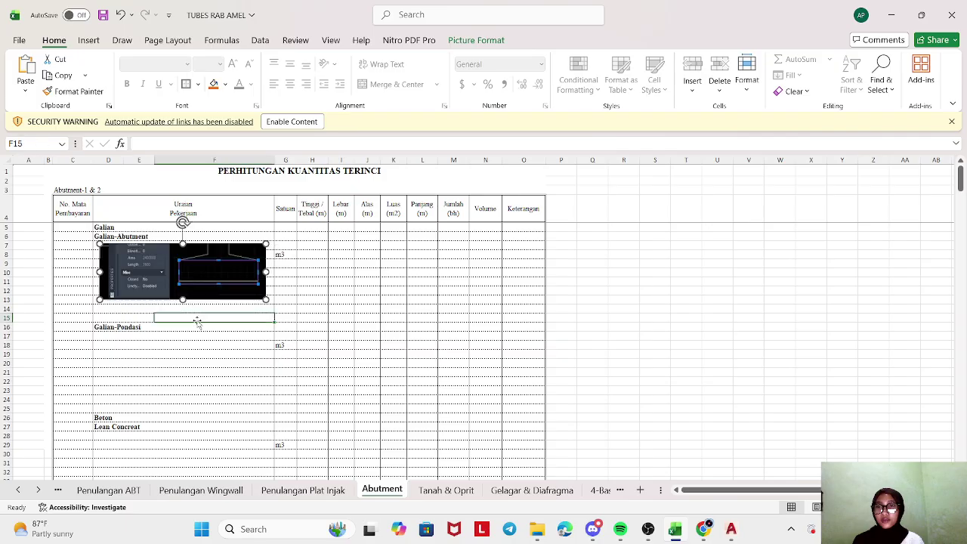
- Hide the empty row 14 between the picture and the Galian-Pondasi heading
{"action": "left_click", "coordinate": [7, 309]}
{"action": "right_click", "coordinate": [7, 309]}
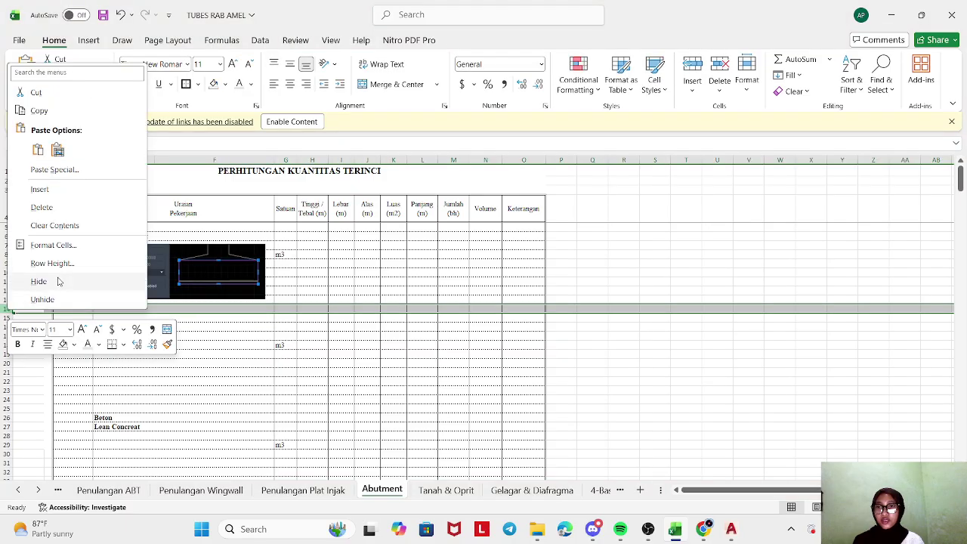
{"action": "left_click", "coordinate": [59, 281]}
{"action": "left_click", "coordinate": [115, 344]}
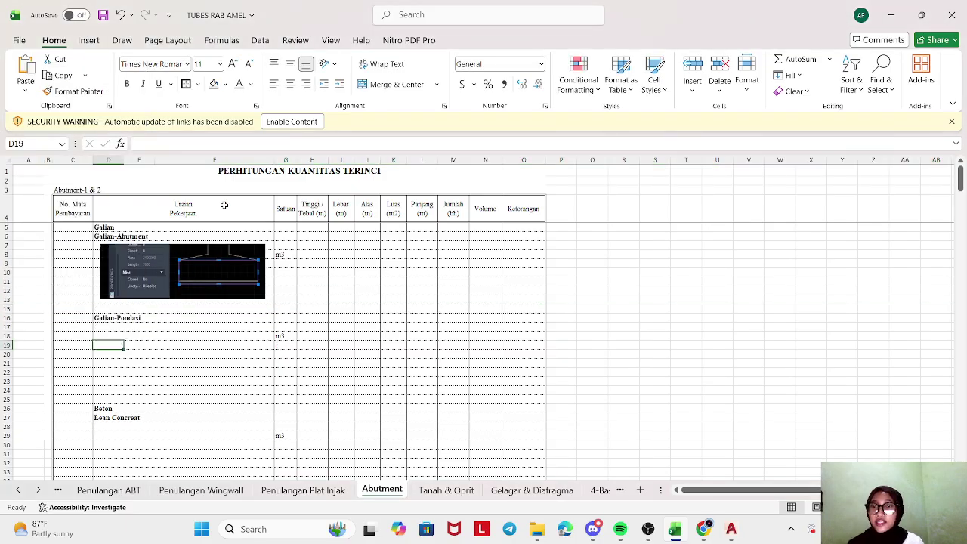
- Enter a formula in K8 that converts the footing area of 2400000 mm² to 2.4 m²
{"action": "left_click", "coordinate": [374, 224]}
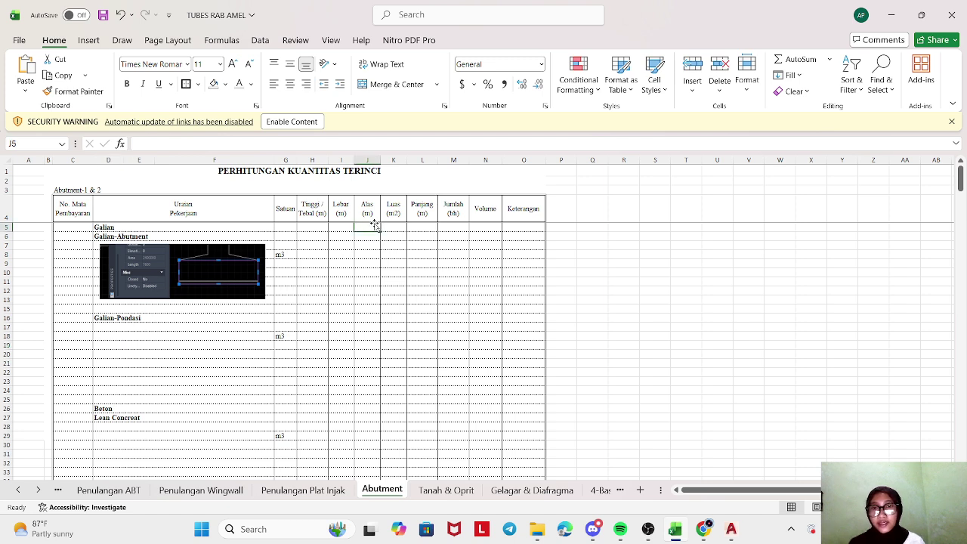
{"action": "left_click", "coordinate": [394, 253]}
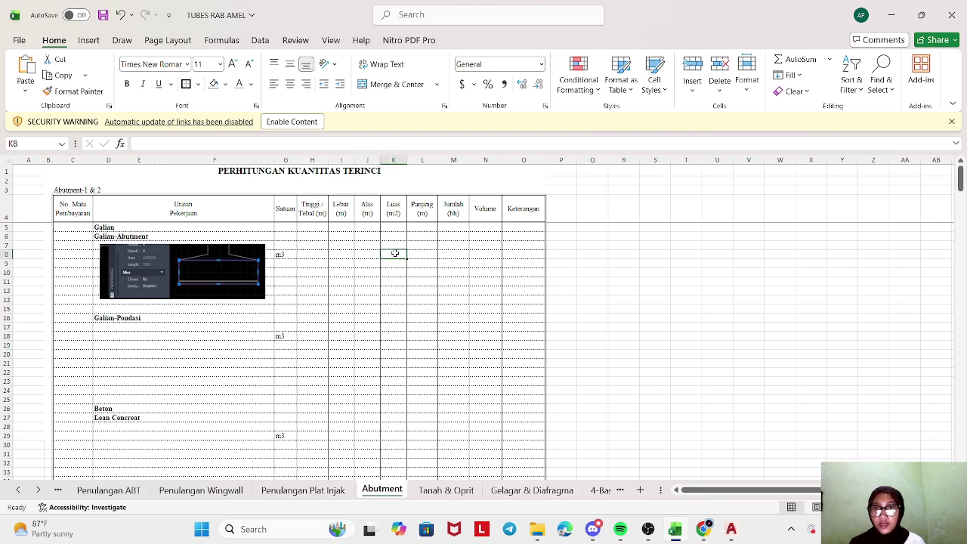
{"action": "type", "text": "="}
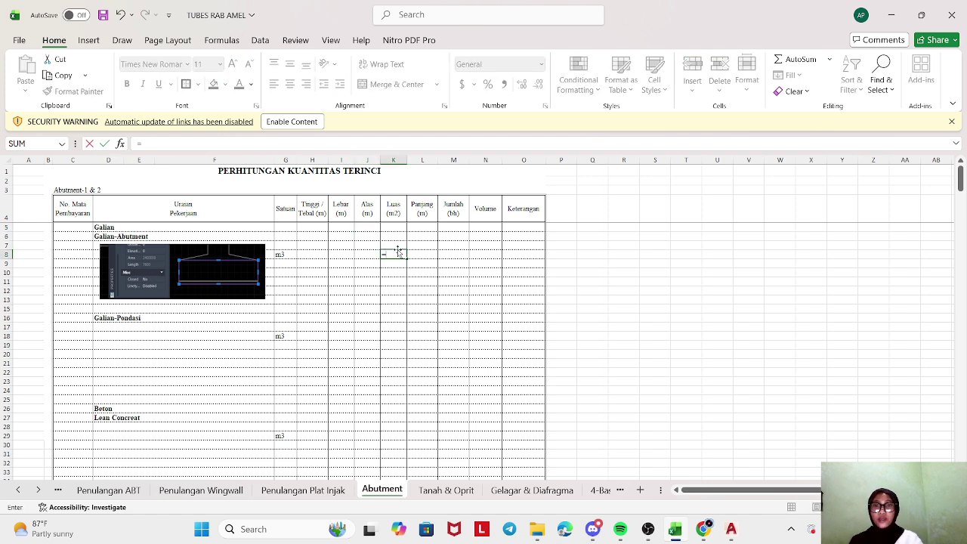
{"action": "type", "text": "2400000/10000"}
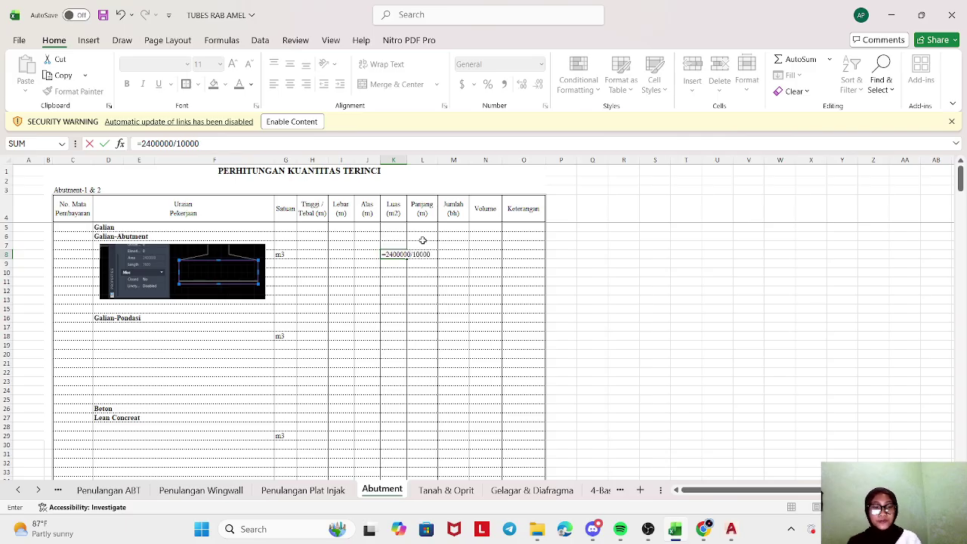
{"action": "key", "text": "Return"}
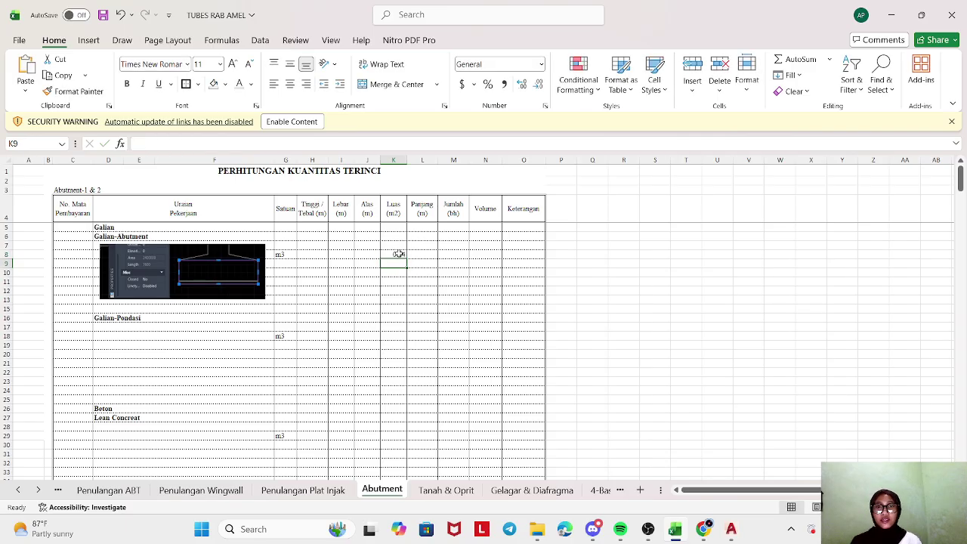
{"action": "double_click", "coordinate": [399, 254]}
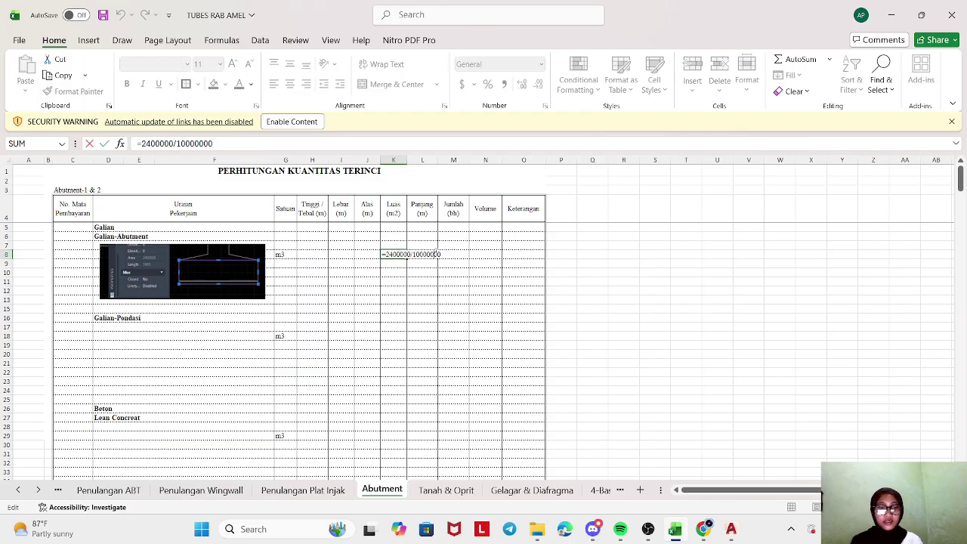
{"action": "key", "text": "Return"}
- Look up the abutment base's overall length in the Potongan Melintang section of the bridge PDF in Chrome for cell L8
{"action": "left_click", "coordinate": [418, 274]}
{"action": "left_click", "coordinate": [420, 254]}
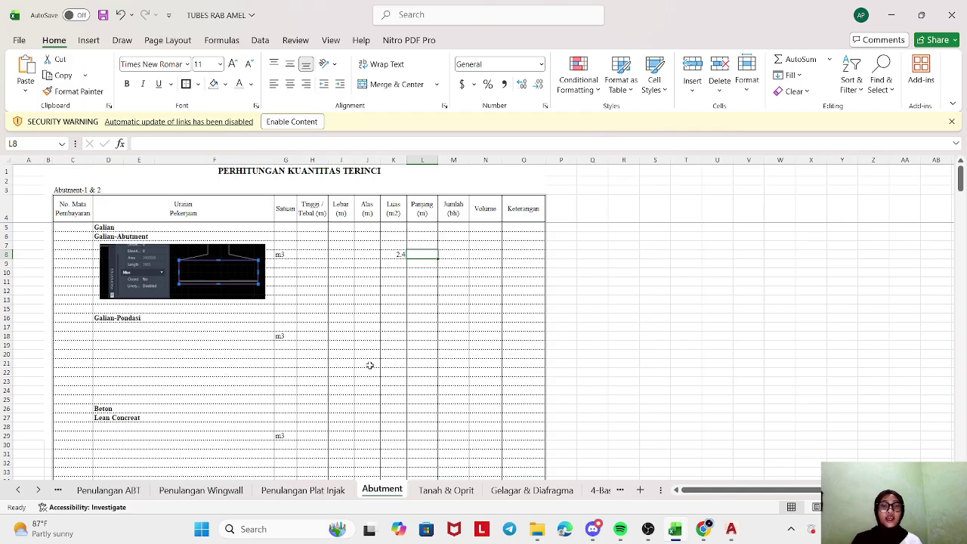
{"action": "left_click", "coordinate": [704, 529]}
{"action": "scroll", "coordinate": [557, 412], "scroll_direction": "down", "scroll_amount": 1}
{"action": "scroll", "coordinate": [556, 412], "scroll_direction": "up", "scroll_amount": 12}
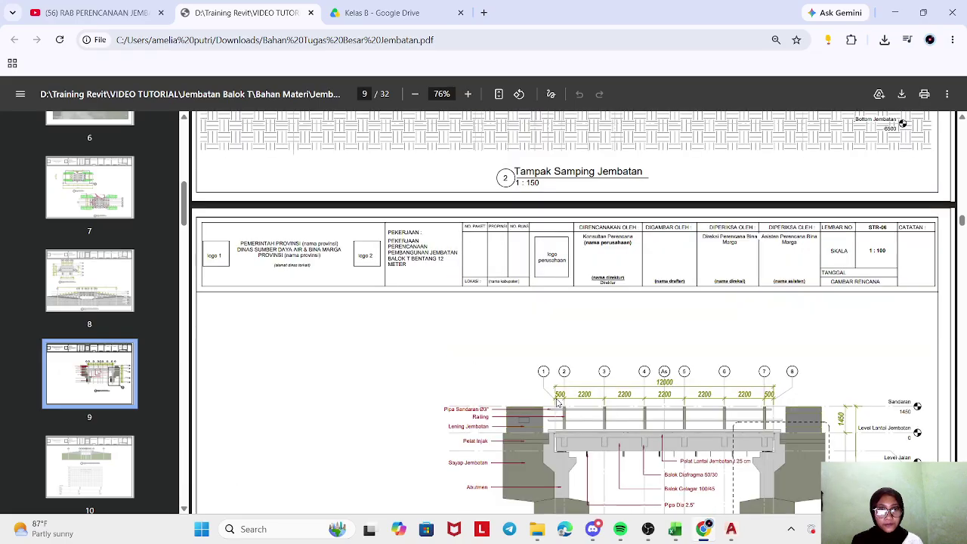
{"action": "scroll", "coordinate": [579, 377], "scroll_direction": "down", "scroll_amount": 3}
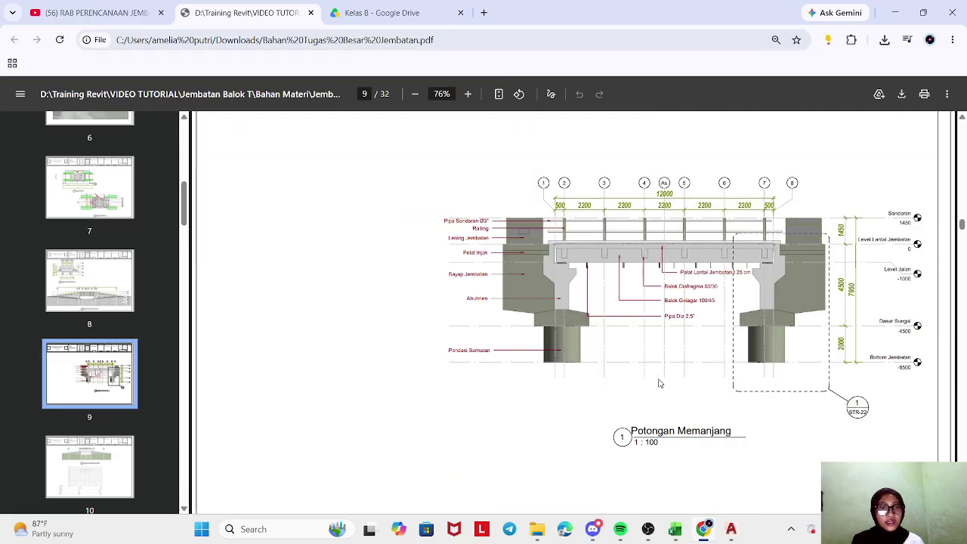
{"action": "scroll", "coordinate": [659, 384], "scroll_direction": "down", "scroll_amount": 12}
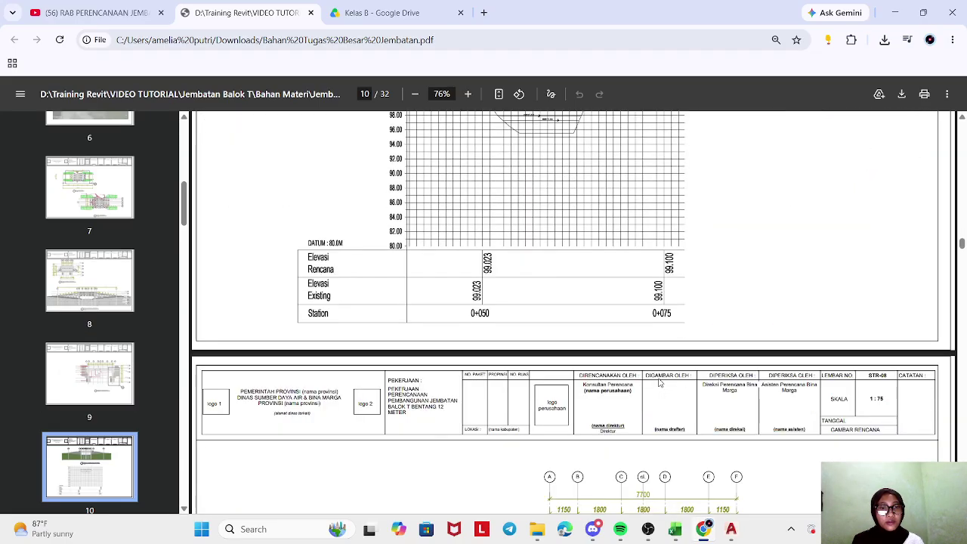
{"action": "scroll", "coordinate": [659, 384], "scroll_direction": "down", "scroll_amount": 6}
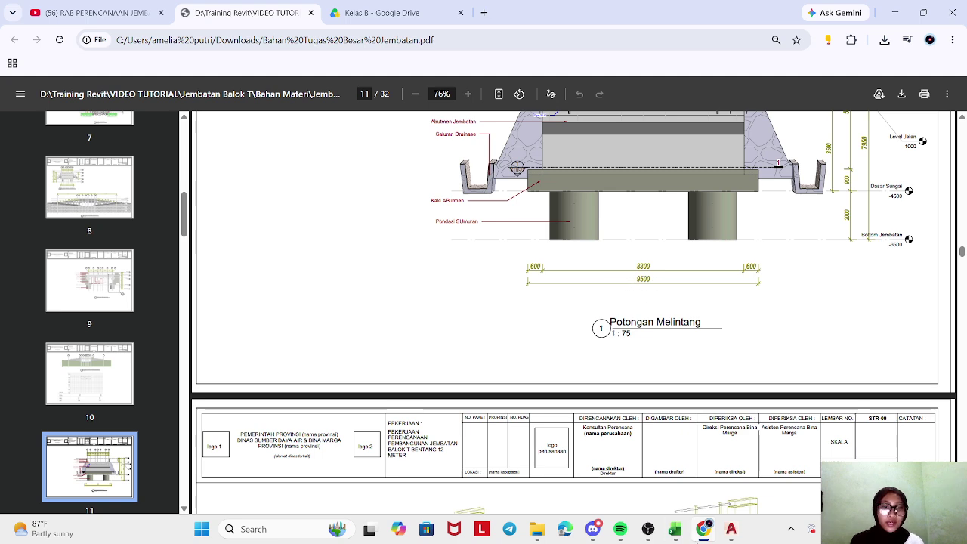
- Return to the Excel quantity sheet and enter the abutment length in L8 as =9500/1000
{"action": "left_click", "coordinate": [675, 529]}
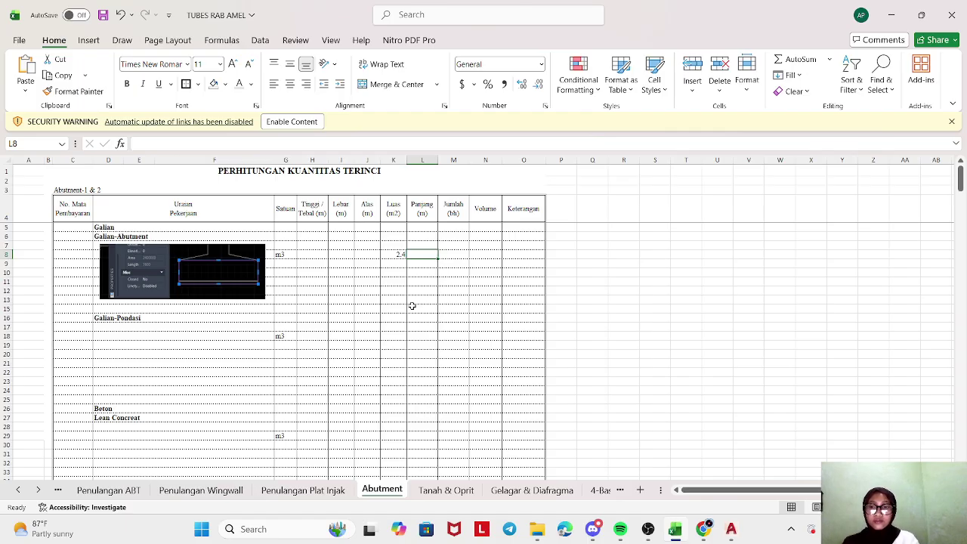
{"action": "type", "text": "="}
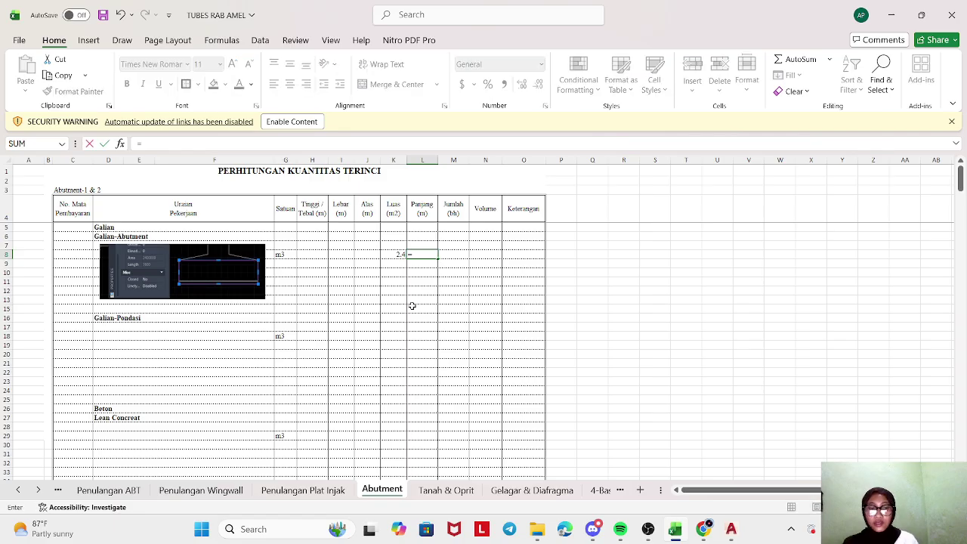
{"action": "type", "text": "950"}
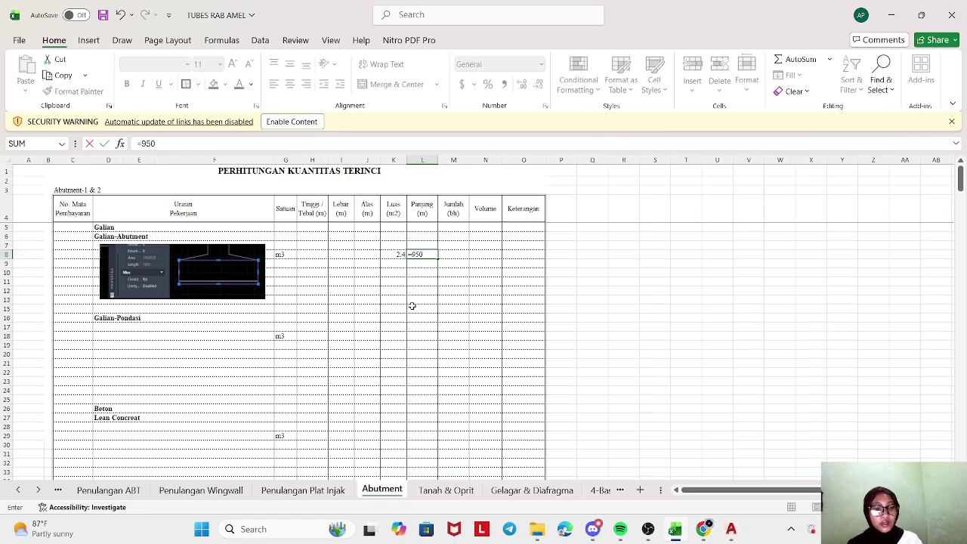
{"action": "type", "text": "0/100"}
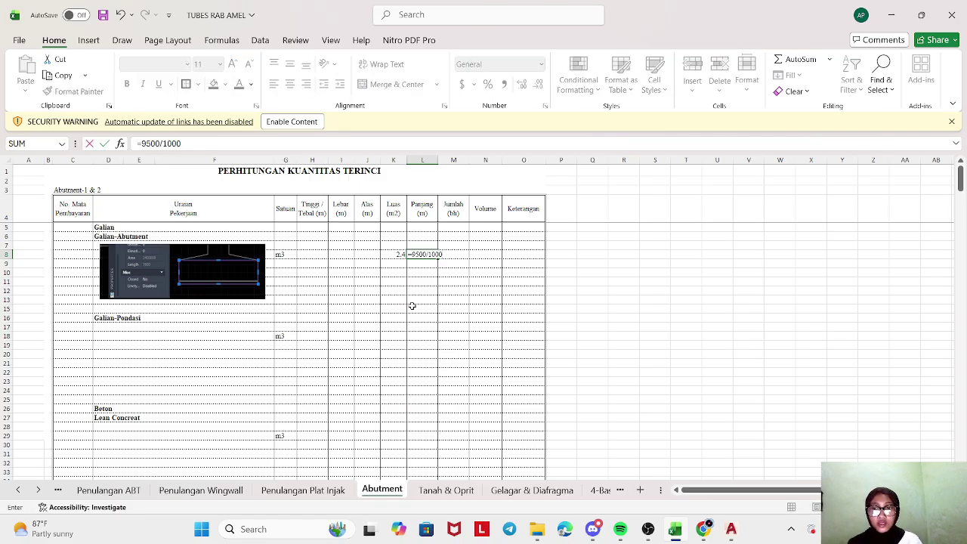
{"action": "type", "text": "0"}
{"action": "key", "text": "Return"}
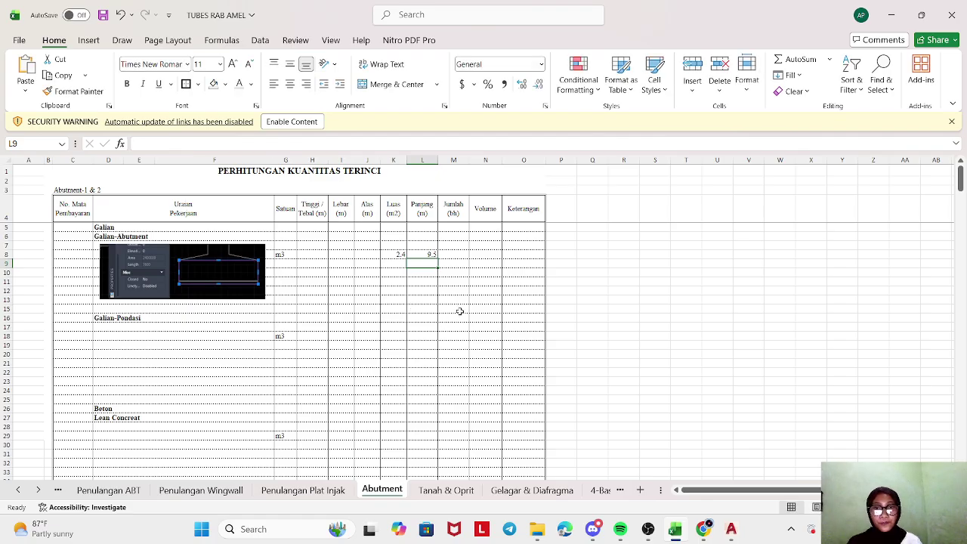
- Calculate the abutment excavation quantity in M8 by multiplying the area in K8 by the length in L8
{"action": "left_click", "coordinate": [443, 254]}
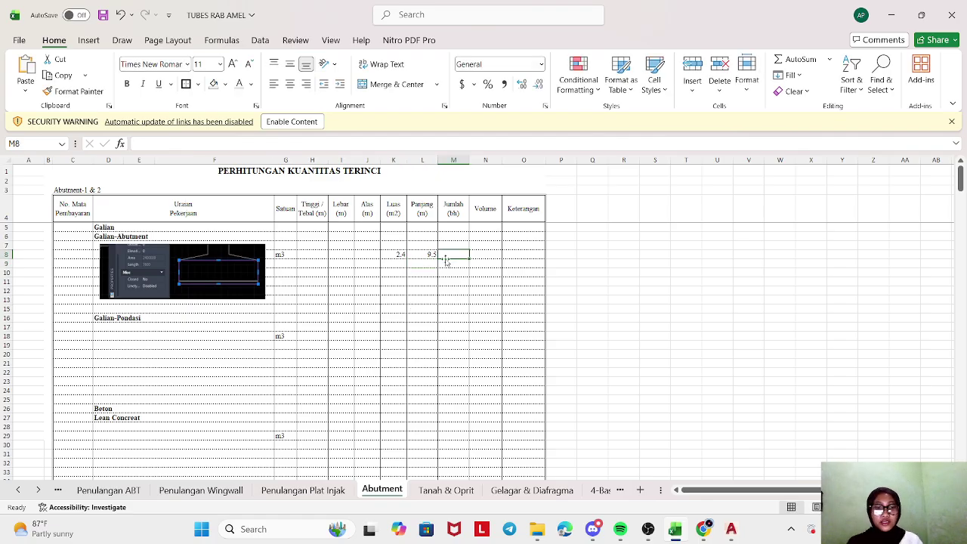
{"action": "type", "text": "="}
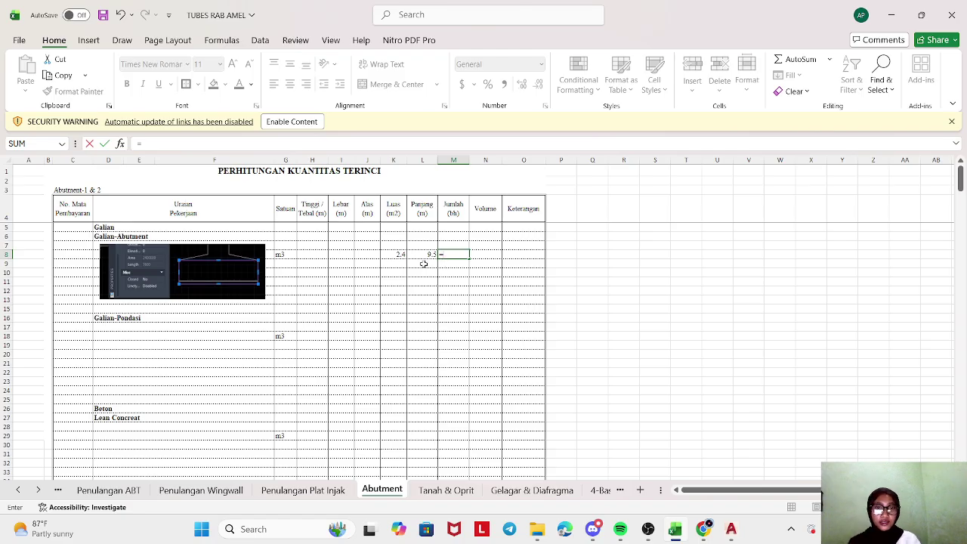
{"action": "left_click", "coordinate": [393, 255]}
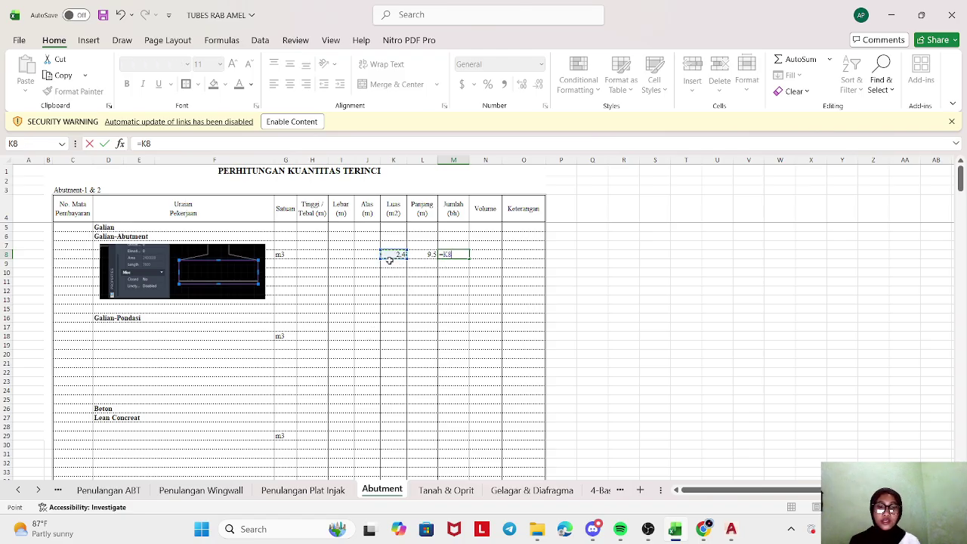
{"action": "type", "text": "*"}
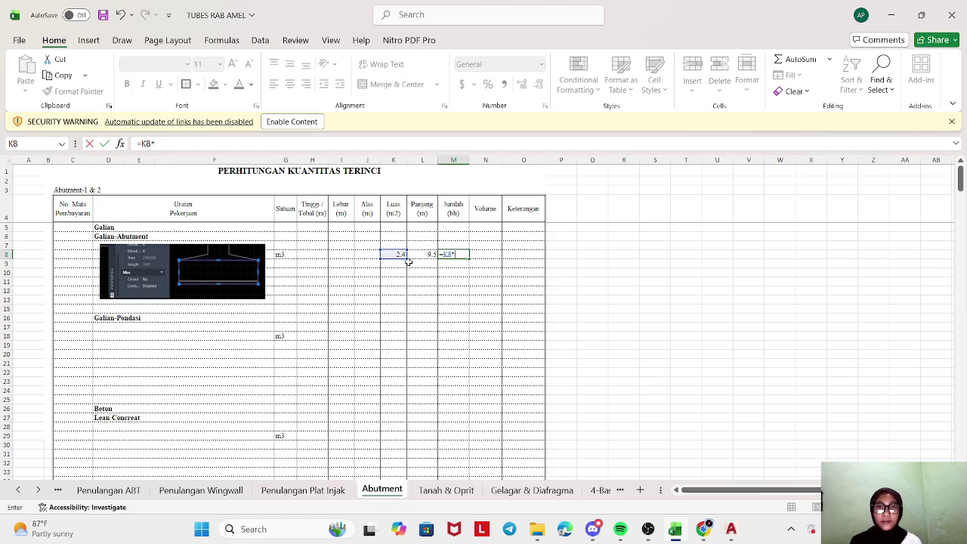
{"action": "left_click", "coordinate": [418, 259]}
{"action": "key", "text": "Return"}
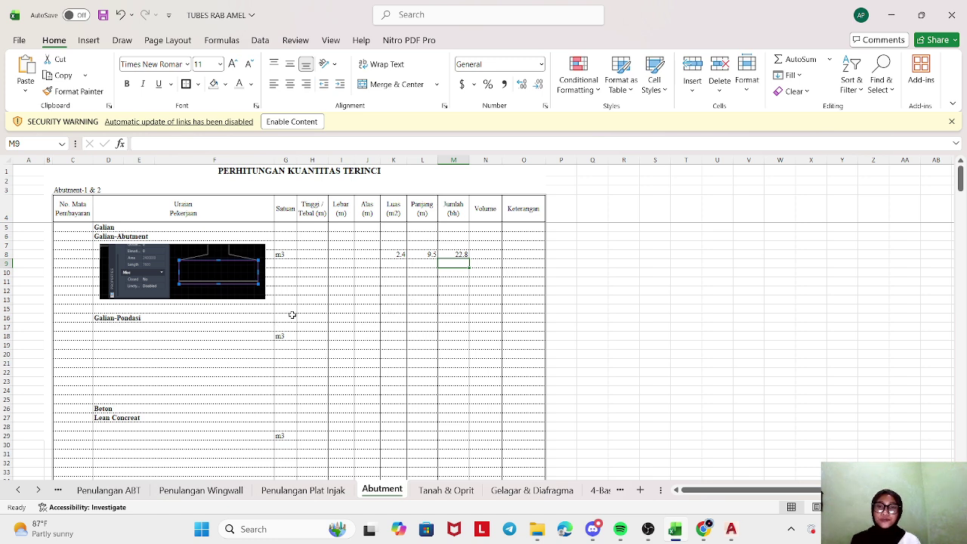
- Switch to the P. JEMBATAN drawing in AutoCAD and locate the footing plan containing the two foundation circles
{"action": "scroll", "coordinate": [292, 316], "scroll_direction": "down", "scroll_amount": 3}
{"action": "scroll", "coordinate": [176, 299], "scroll_direction": "up", "scroll_amount": 3}
{"action": "scroll", "coordinate": [176, 301], "scroll_direction": "down", "scroll_amount": 3}
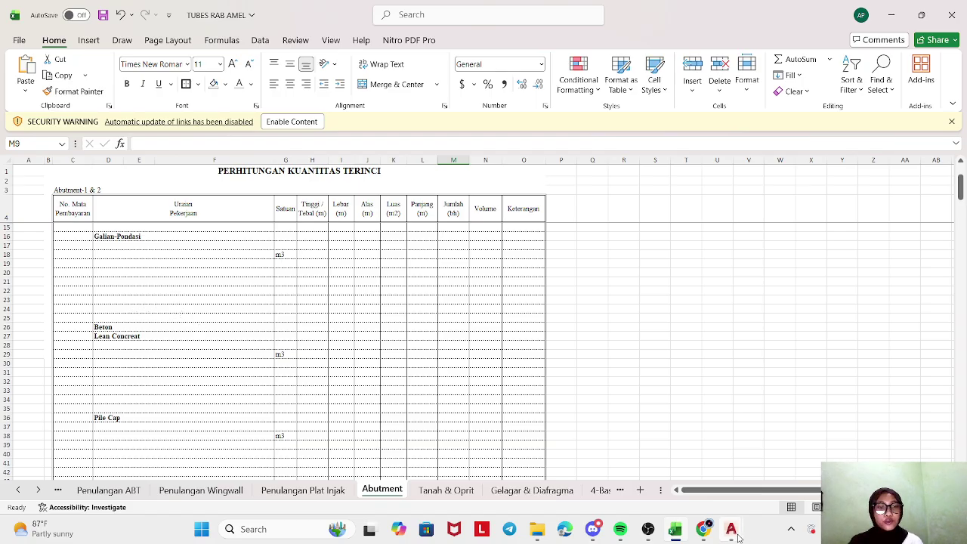
{"action": "mouse_move", "coordinate": [730, 528]}
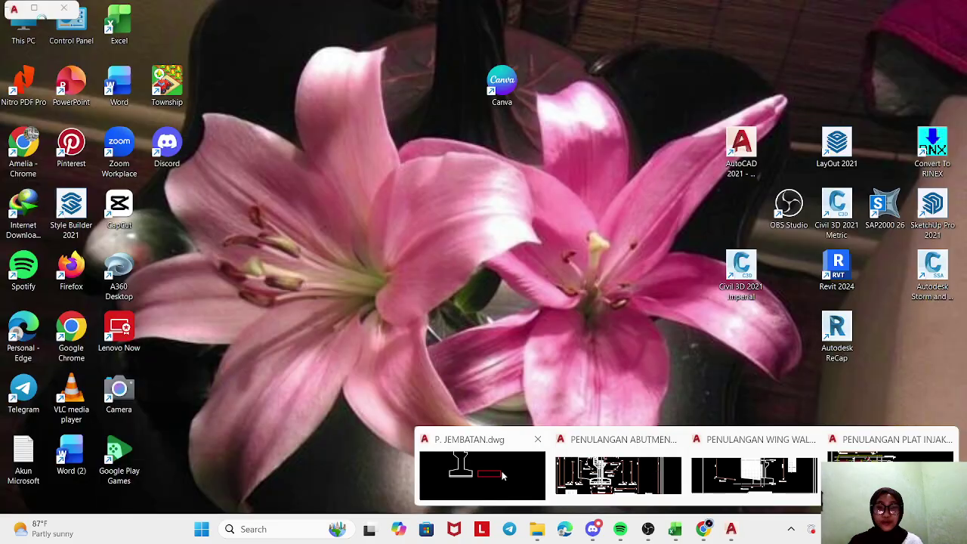
{"action": "left_click", "coordinate": [502, 475]}
{"action": "scroll", "coordinate": [469, 371], "scroll_direction": "down", "scroll_amount": 5}
{"action": "scroll", "coordinate": [327, 302], "scroll_direction": "up", "scroll_amount": 4}
{"action": "scroll", "coordinate": [496, 335], "scroll_direction": "up", "scroll_amount": 4}
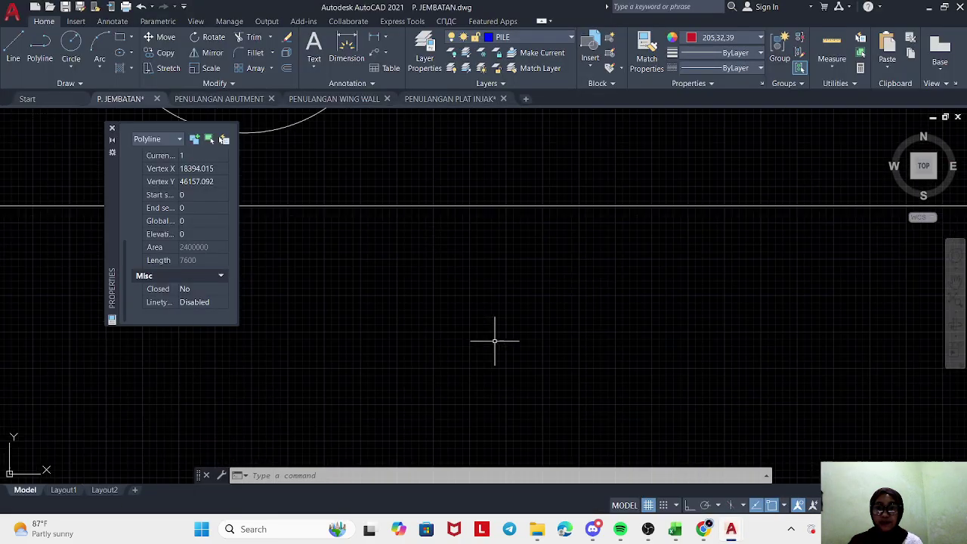
{"action": "scroll", "coordinate": [477, 333], "scroll_direction": "down", "scroll_amount": 3}
{"action": "scroll", "coordinate": [464, 270], "scroll_direction": "up", "scroll_amount": 3}
{"action": "left_click", "coordinate": [462, 263]}
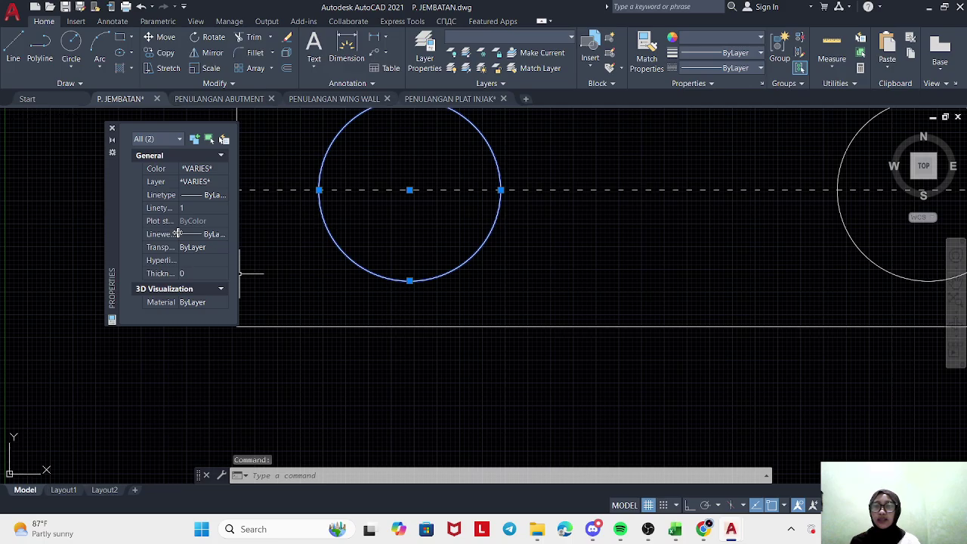
{"action": "scroll", "coordinate": [345, 201], "scroll_direction": "down", "scroll_amount": 2}
{"action": "left_click", "coordinate": [333, 239]}
{"action": "left_click", "coordinate": [371, 274]}
{"action": "key", "text": "Escape"}
{"action": "left_click", "coordinate": [361, 236]}
{"action": "key", "text": "Escape"}
- Select only the left foundation circle, display its area in the Properties palette and move the palette closer to the circle
{"action": "left_click", "coordinate": [332, 194]}
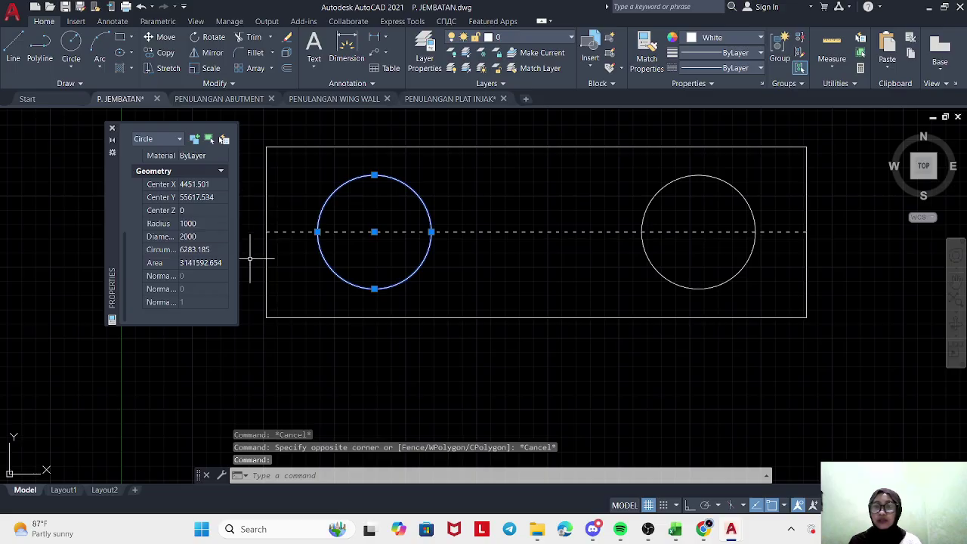
{"action": "scroll", "coordinate": [180, 256], "scroll_direction": "up", "scroll_amount": 1}
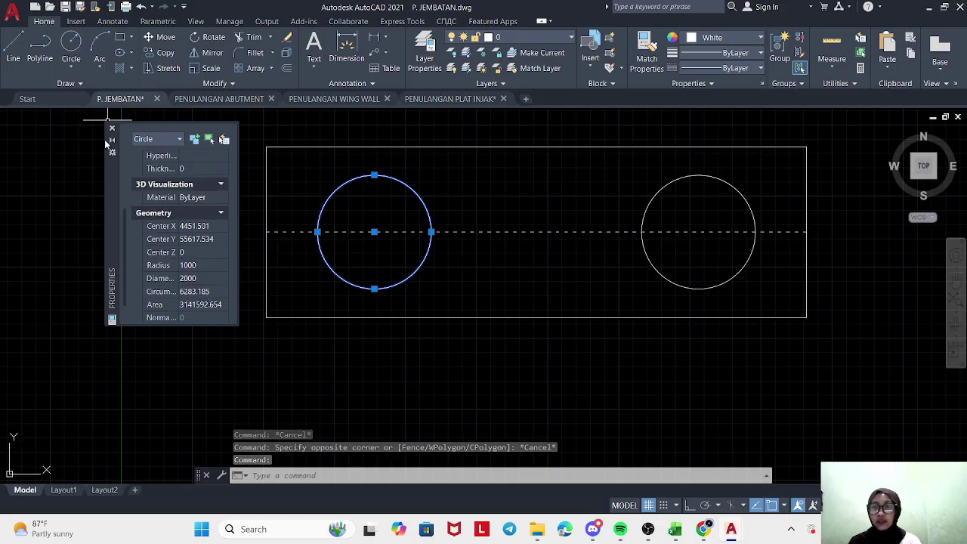
{"action": "left_click_drag", "start_coordinate": [112, 184], "coordinate": [155, 185]}
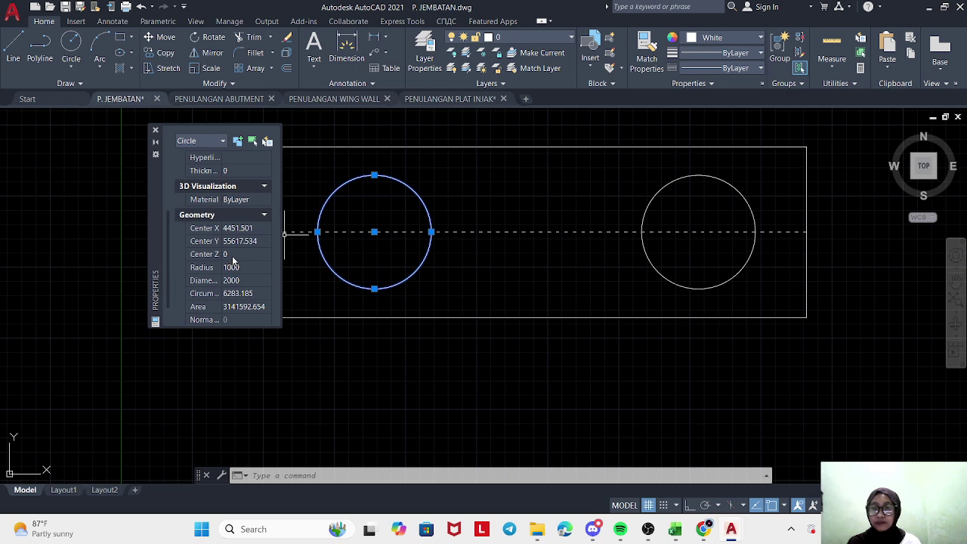
- Capture a screen snip of the selected left foundation circle together with its geometry properties, including radius and area
{"action": "scroll", "coordinate": [241, 261], "scroll_direction": "down", "scroll_amount": 1}
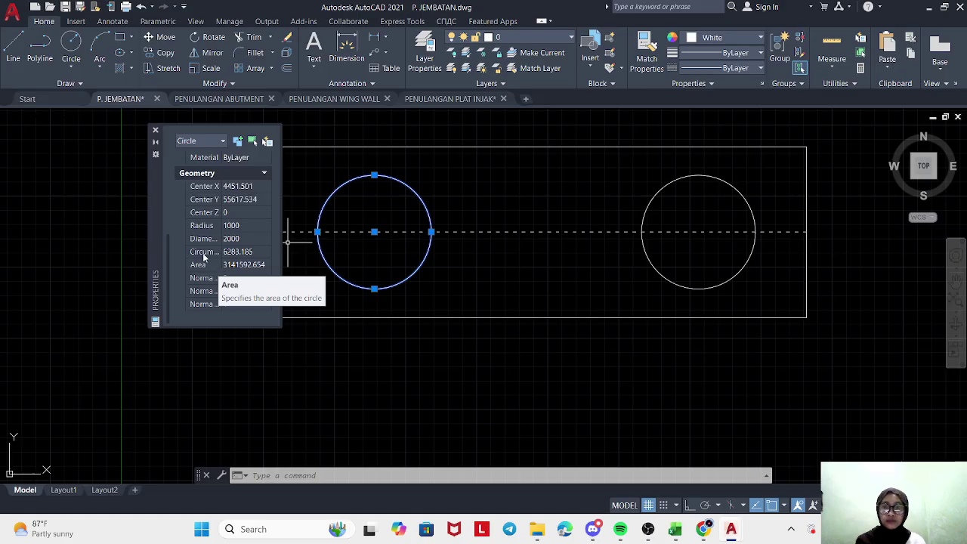
{"action": "key", "text": "super+shift+s"}
{"action": "left_click_drag", "start_coordinate": [125, 163], "coordinate": [460, 321]}
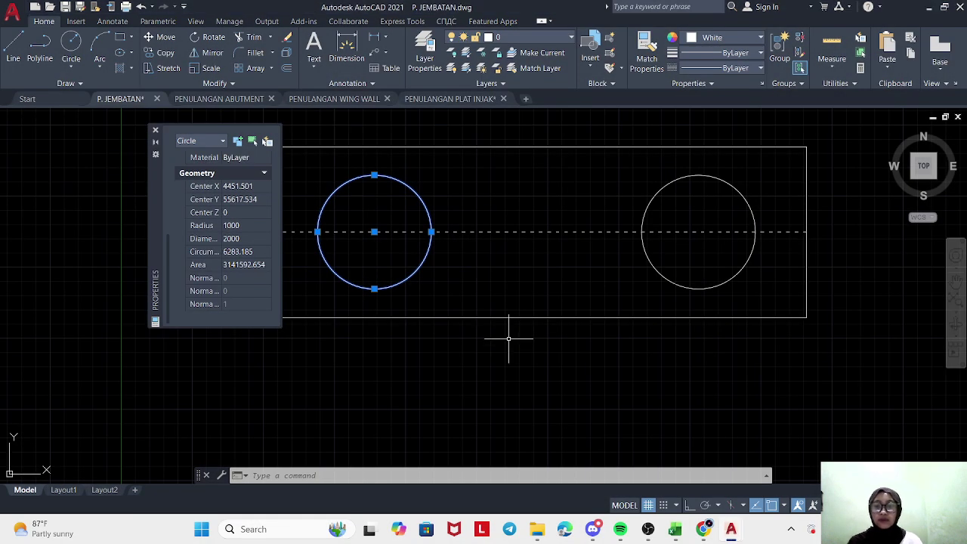
- Switch to the Excel quantity sheet and paste the circle snip at D18 under Galian-Pondasi
{"action": "left_click", "coordinate": [618, 445]}
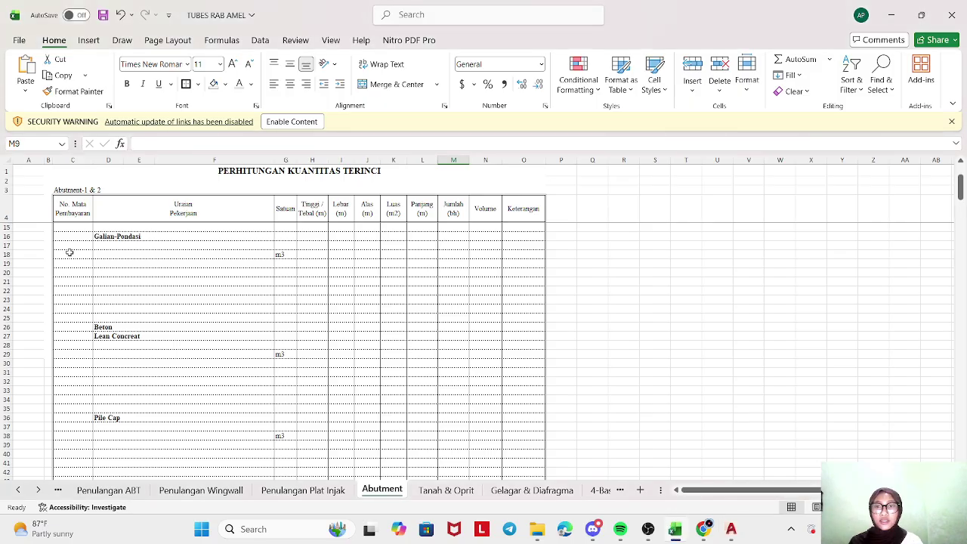
{"action": "scroll", "coordinate": [113, 281], "scroll_direction": "up", "scroll_amount": 3}
{"action": "scroll", "coordinate": [113, 281], "scroll_direction": "down", "scroll_amount": 2}
{"action": "left_click", "coordinate": [114, 281]}
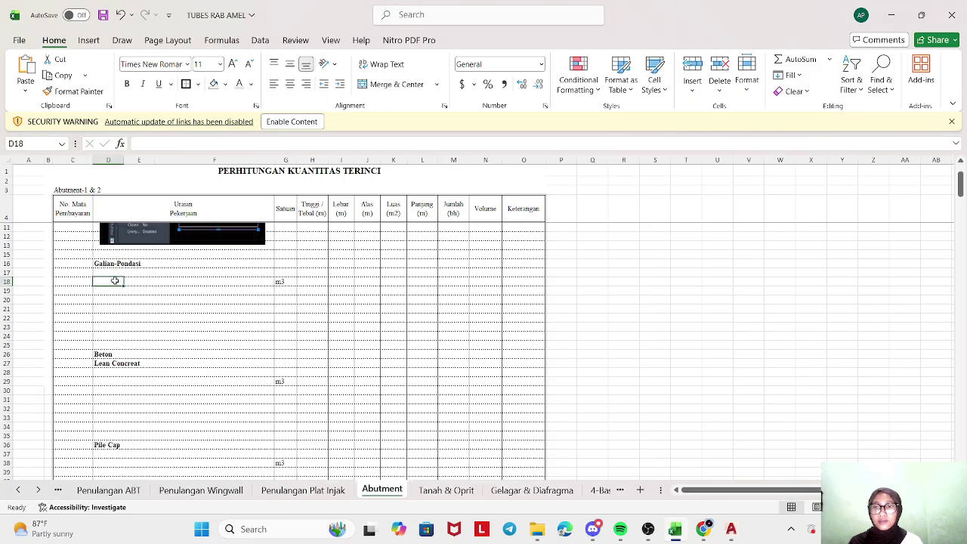
{"action": "right_click", "coordinate": [114, 281]}
{"action": "left_click", "coordinate": [151, 221]}
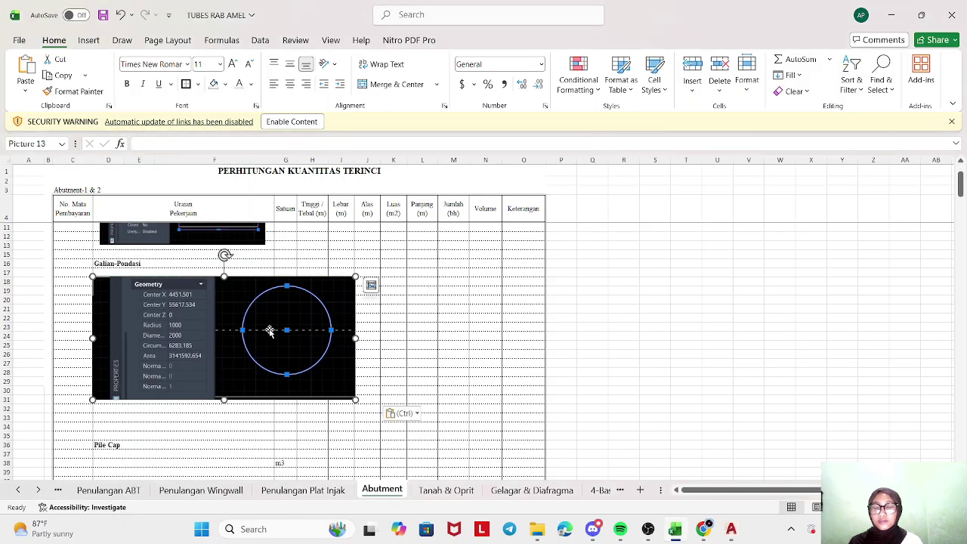
- Shrink the pasted circle picture and fit it within the description column between the Galian-Pondasi and Beton headings
{"action": "scroll", "coordinate": [269, 330], "scroll_direction": "down", "scroll_amount": 2}
{"action": "left_click_drag", "start_coordinate": [355, 346], "coordinate": [233, 287]}
{"action": "mouse_move", "coordinate": [189, 239]}
{"action": "left_mouse_down"}
{"action": "mouse_move", "coordinate": [199, 259]}
{"action": "mouse_move", "coordinate": [194, 248]}
{"action": "left_mouse_up"}
{"action": "scroll", "coordinate": [193, 274], "scroll_direction": "up", "scroll_amount": 1}
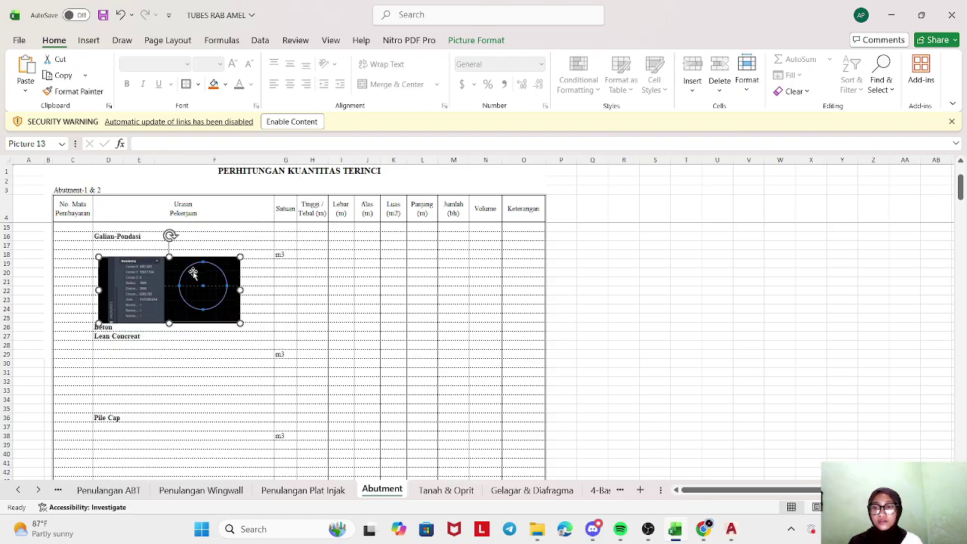
{"action": "scroll", "coordinate": [193, 274], "scroll_direction": "up", "scroll_amount": 1}
{"action": "left_click_drag", "start_coordinate": [197, 310], "coordinate": [263, 304]}
{"action": "left_click", "coordinate": [312, 308]}
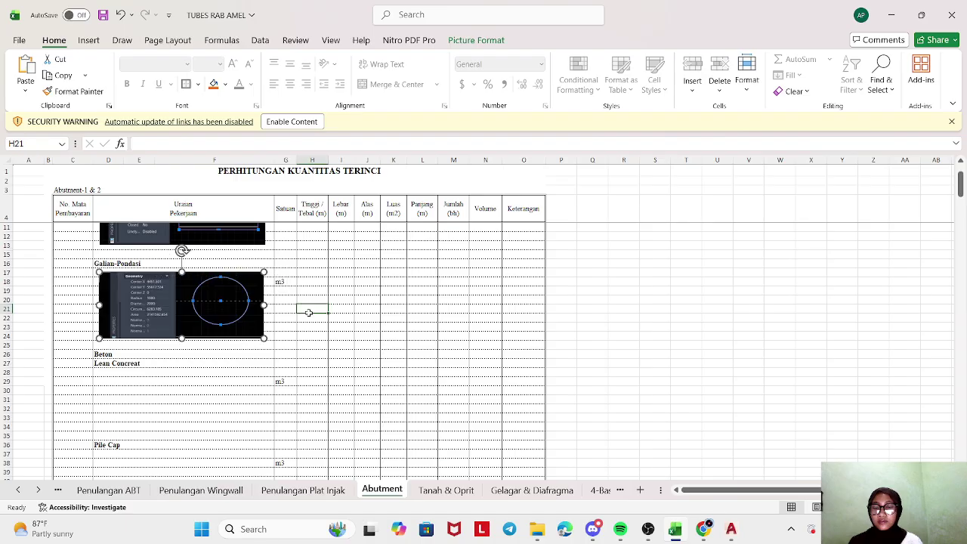
{"action": "left_click", "coordinate": [384, 309]}
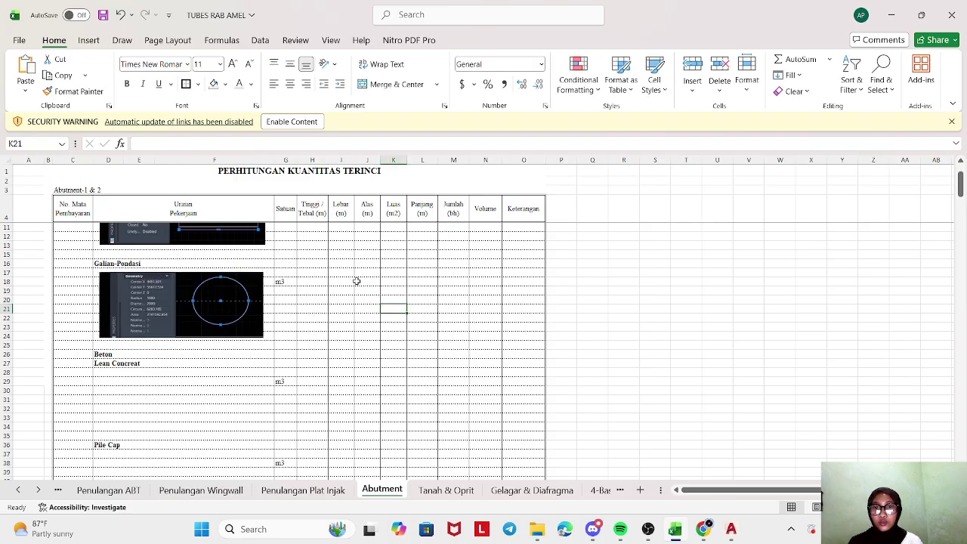
- Calculate the foundation circle's area in K18 as =3.1416*(1)^2
{"action": "left_click", "coordinate": [384, 281]}
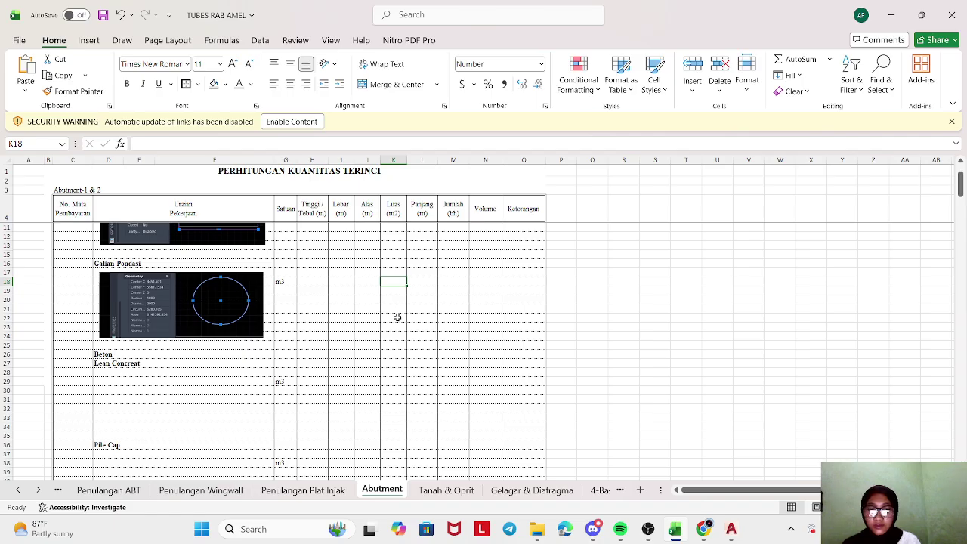
{"action": "type", "text": "="}
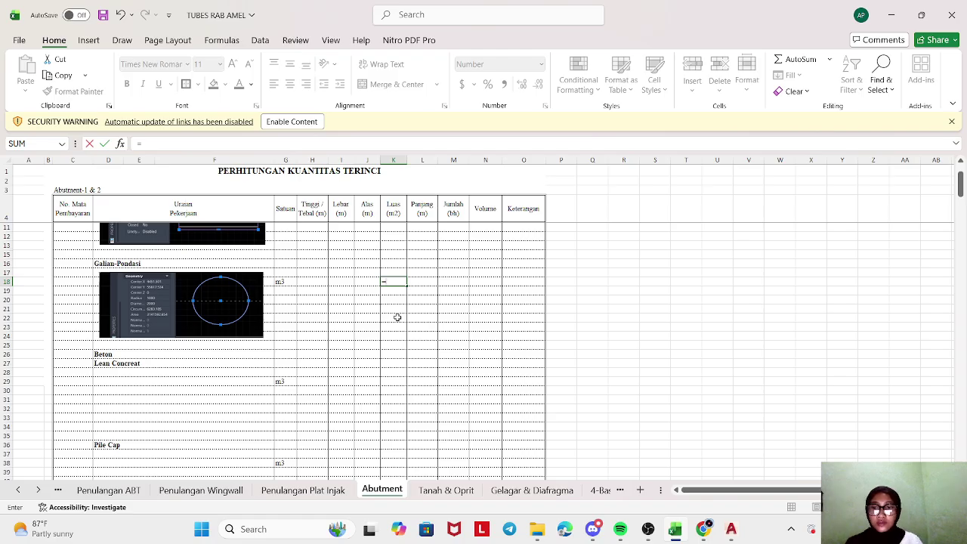
{"action": "type", "text": "3"}
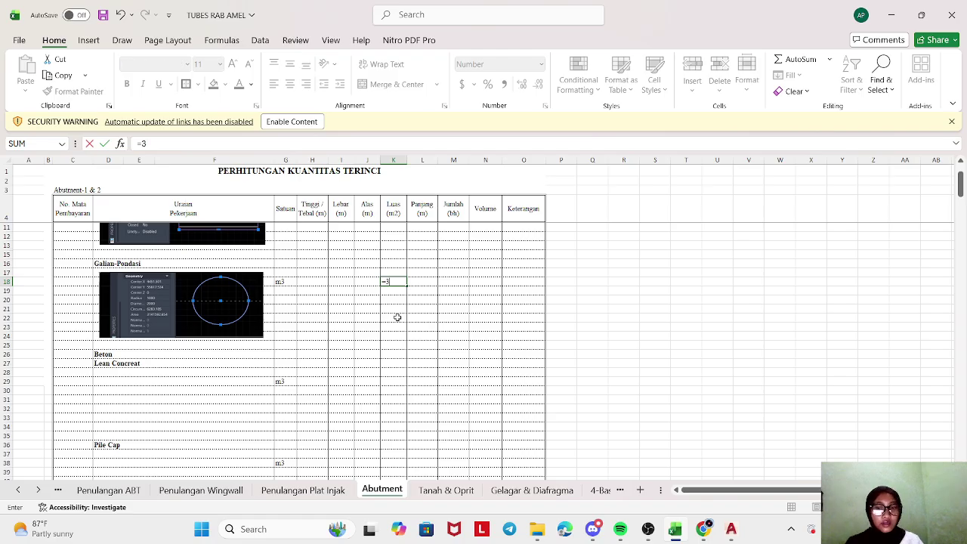
{"action": "type", "text": ".1416*(1)^2"}
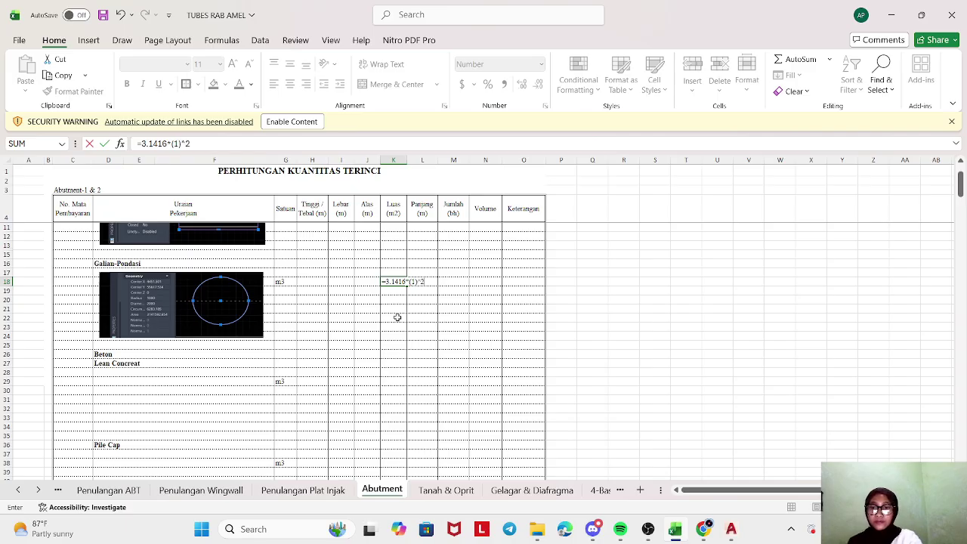
{"action": "key", "text": "Return"}
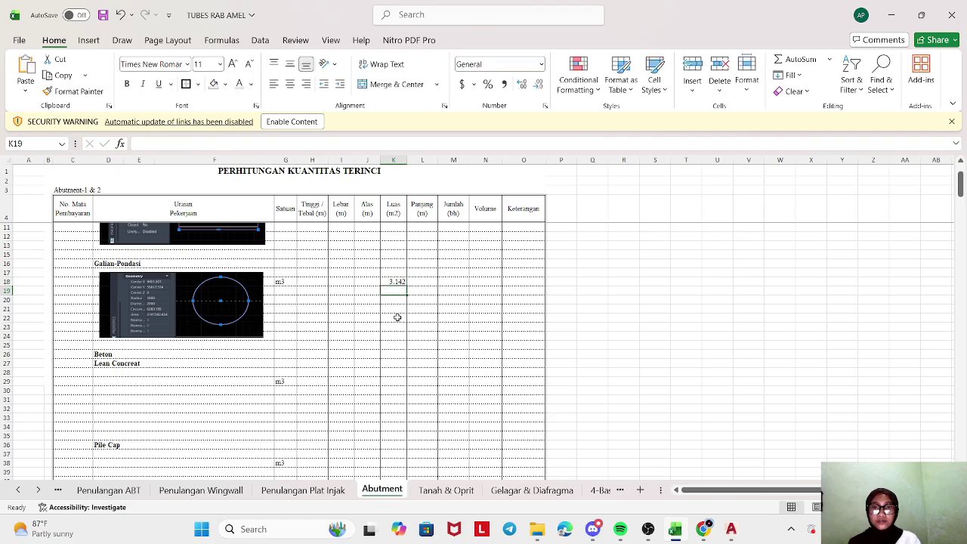
- Enter the foundation length in L18 as =2000/1000
{"action": "left_click", "coordinate": [424, 287]}
{"action": "left_click", "coordinate": [423, 282]}
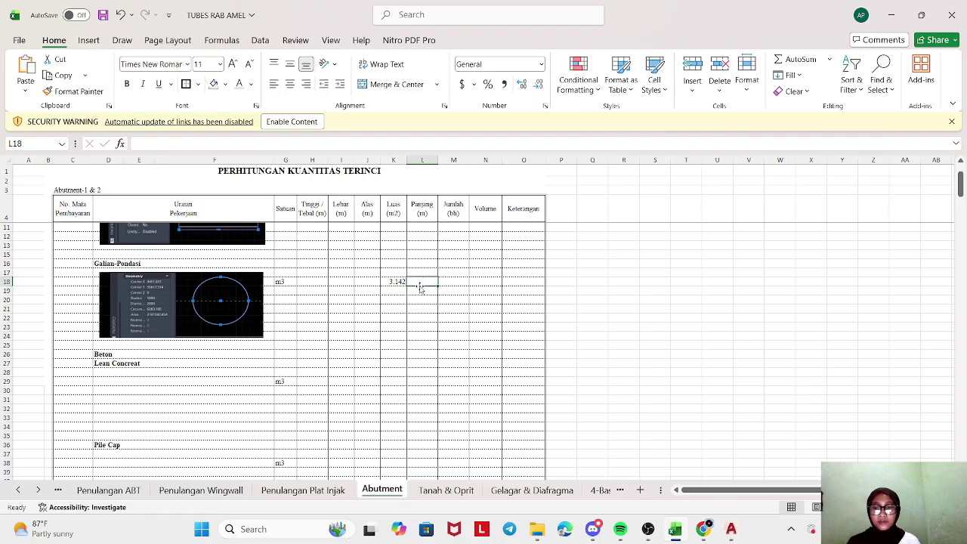
{"action": "type", "text": "="}
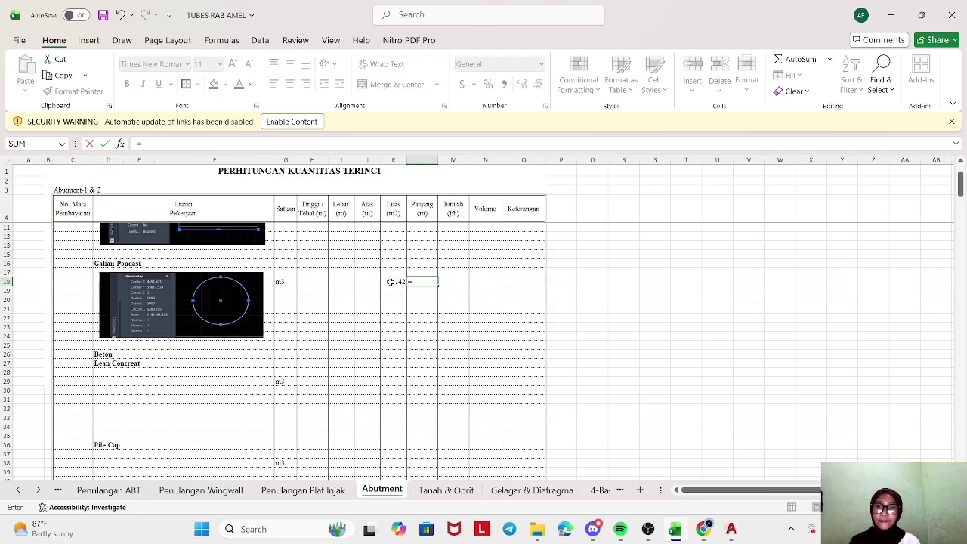
{"action": "type", "text": "2000"}
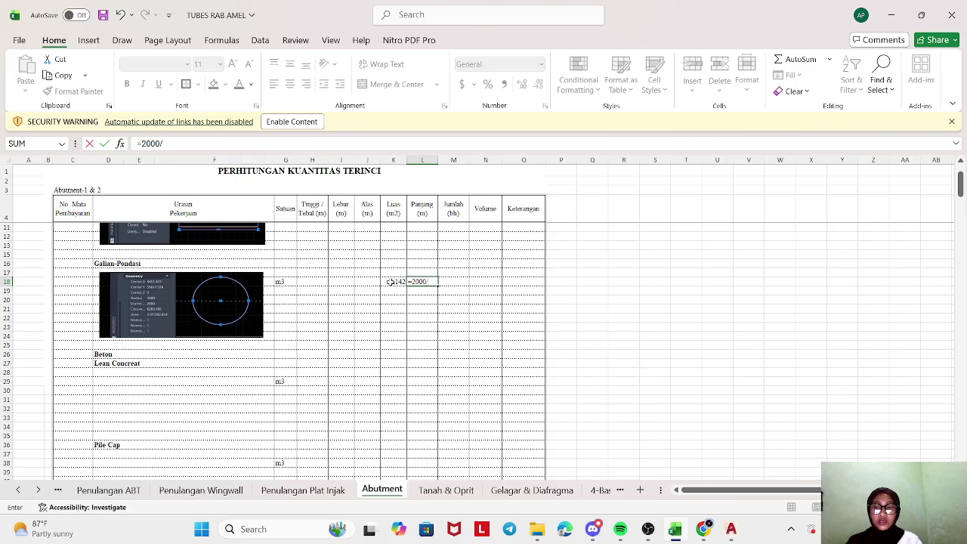
{"action": "type", "text": "/1000"}
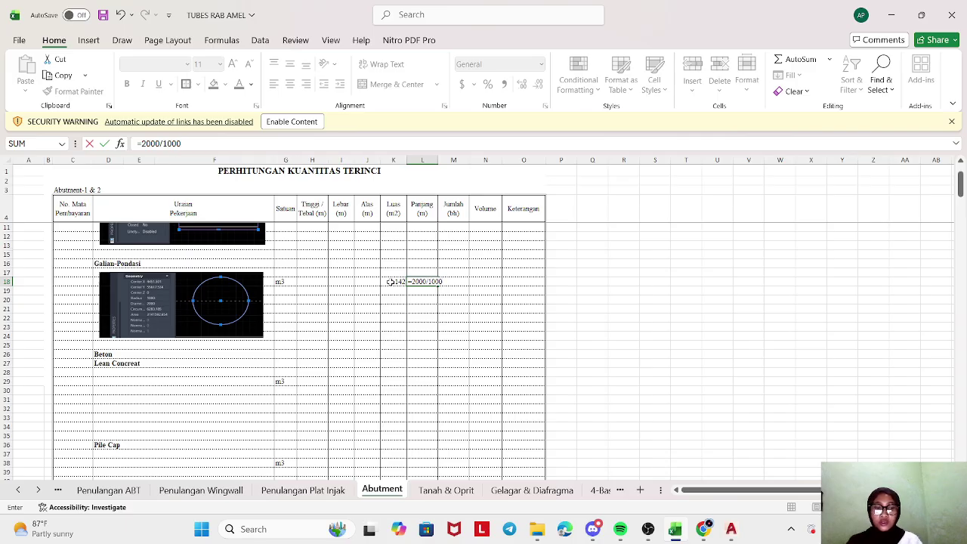
{"action": "key", "text": "Return"}
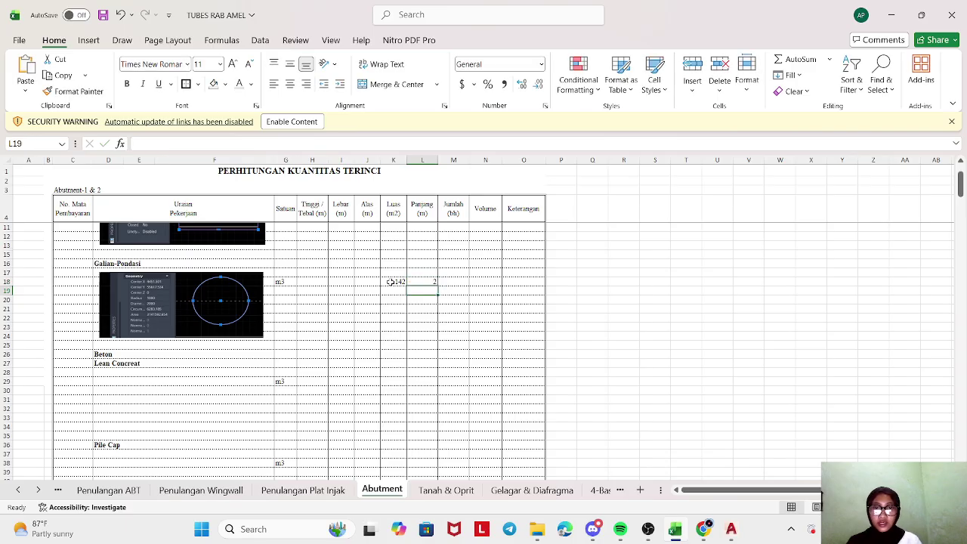
- Calculate the foundation excavation volume in N18 by multiplying the area in K18 by the length in L18
{"action": "left_click", "coordinate": [470, 281]}
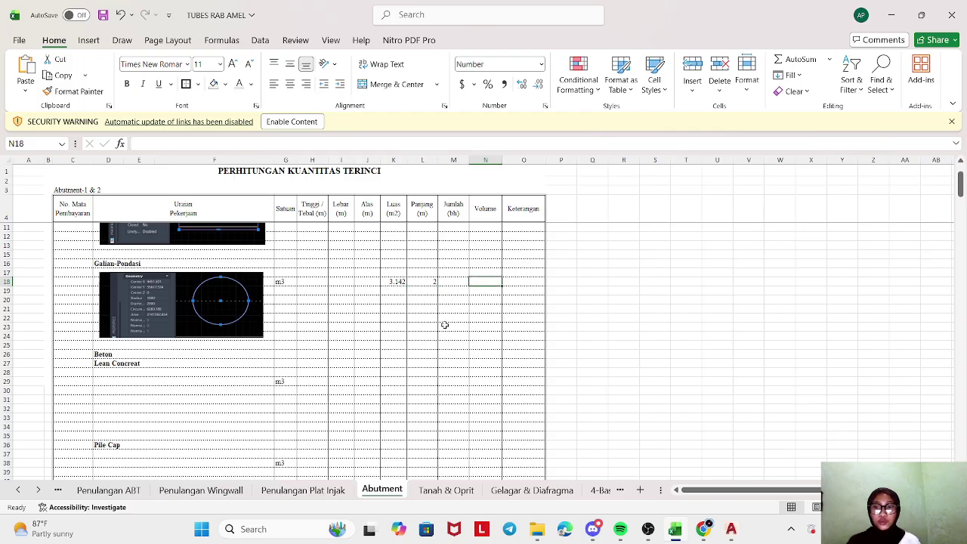
{"action": "type", "text": "="}
{"action": "left_click", "coordinate": [387, 282]}
{"action": "type", "text": "*"}
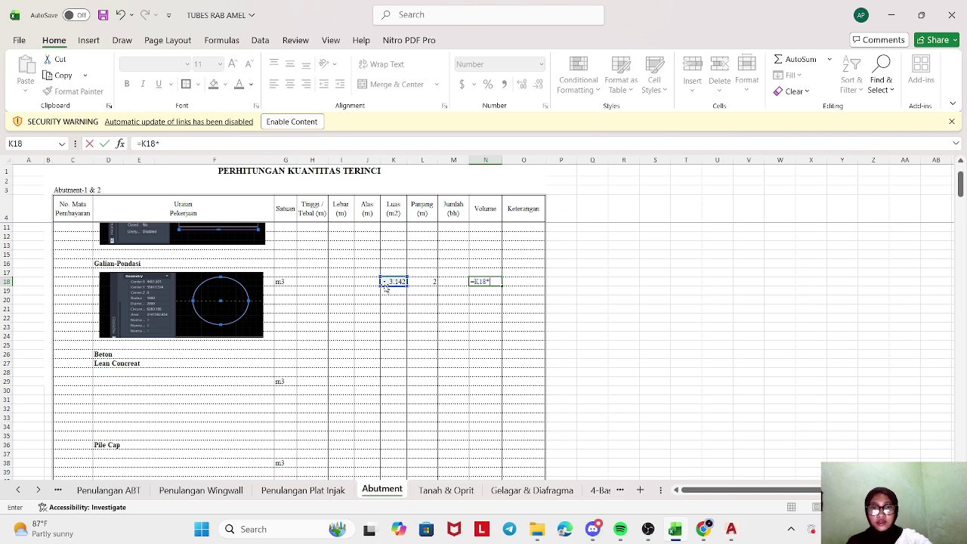
{"action": "left_click", "coordinate": [422, 281]}
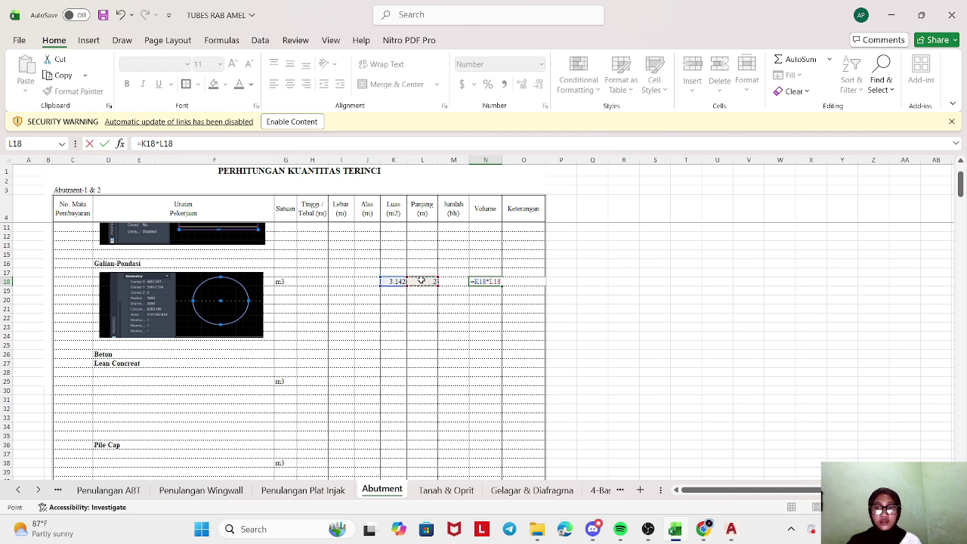
{"action": "key", "text": "Return"}
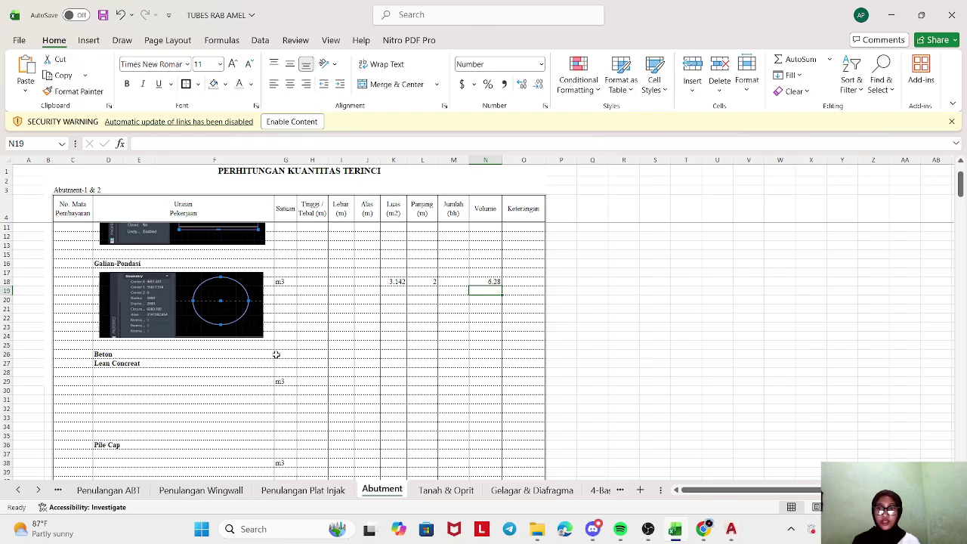
- Review the Lean Concreat section of the sheet, switch to the P. JEMBATAN drawing in AutoCAD and locate the abutment section
{"action": "scroll", "coordinate": [276, 352], "scroll_direction": "down", "scroll_amount": 2}
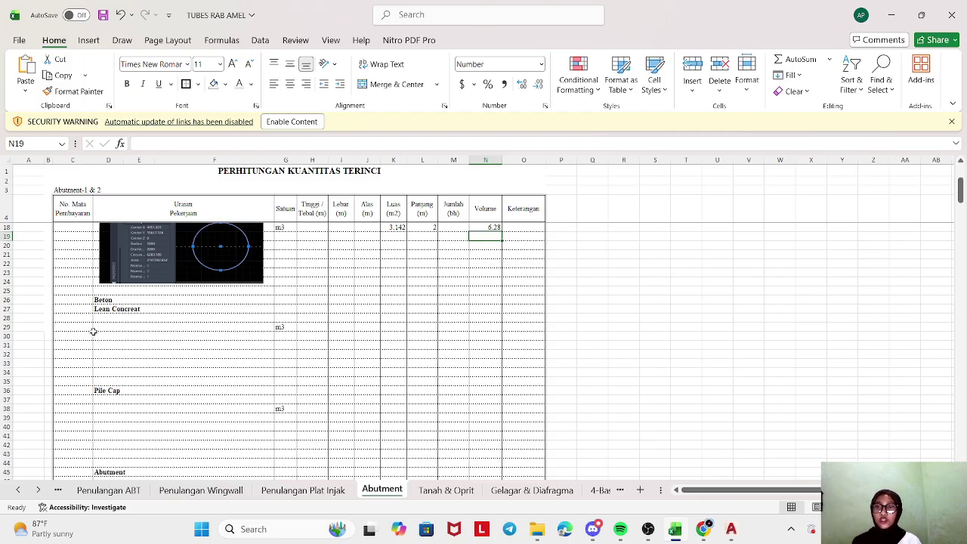
{"action": "scroll", "coordinate": [151, 283], "scroll_direction": "down", "scroll_amount": 1}
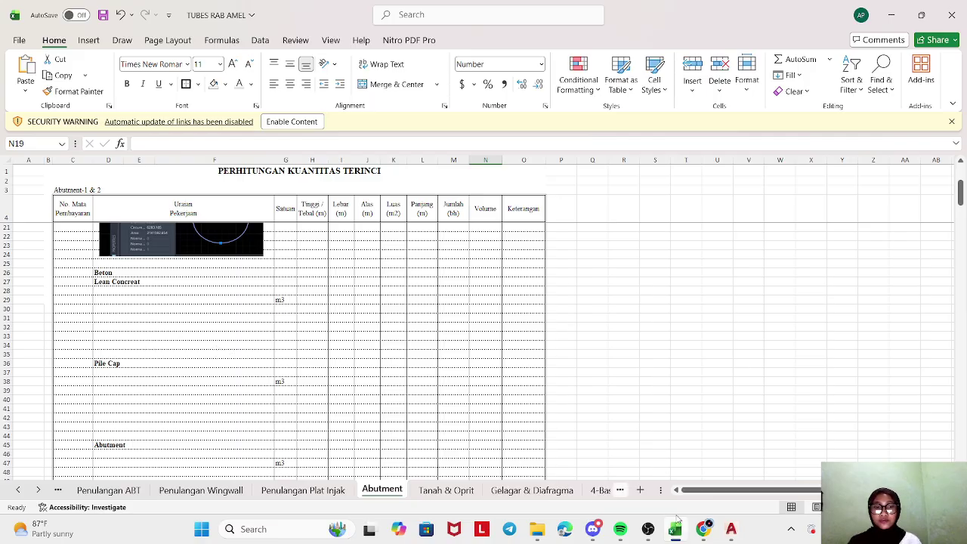
{"action": "mouse_move", "coordinate": [730, 529]}
{"action": "left_click", "coordinate": [506, 477]}
{"action": "scroll", "coordinate": [345, 371], "scroll_direction": "down", "scroll_amount": 5}
{"action": "scroll", "coordinate": [336, 244], "scroll_direction": "up", "scroll_amount": 3}
{"action": "scroll", "coordinate": [336, 245], "scroll_direction": "up", "scroll_amount": 5}
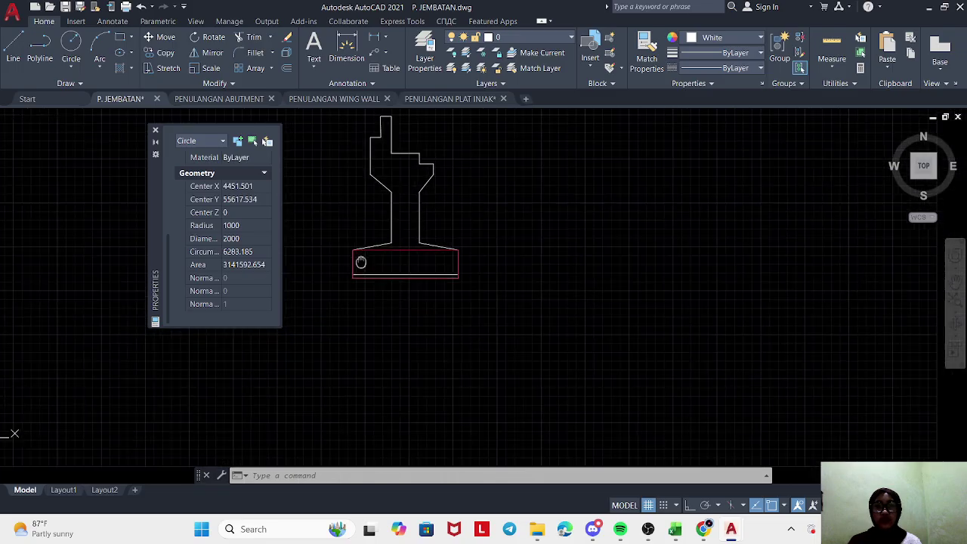
- Move the red excavation rectangle off the abutment footing to the empty space on its right
{"action": "left_click", "coordinate": [367, 189]}
{"action": "scroll", "coordinate": [366, 190], "scroll_direction": "down", "scroll_amount": 6}
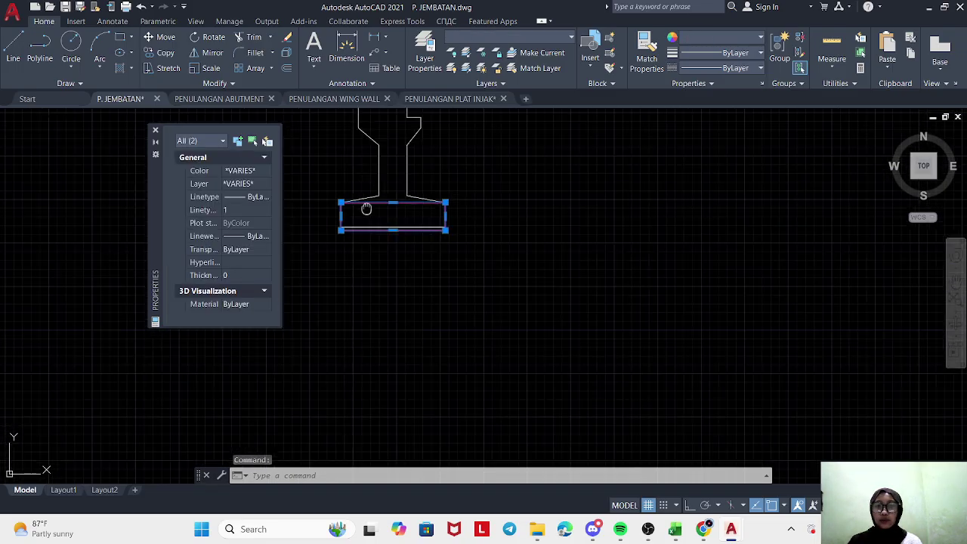
{"action": "left_click", "coordinate": [162, 37]}
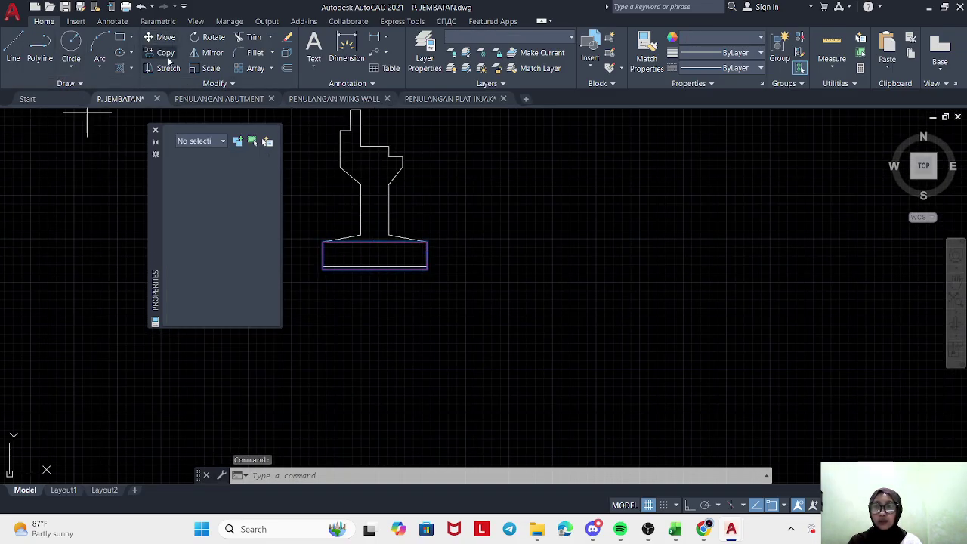
{"action": "left_click", "coordinate": [374, 267]}
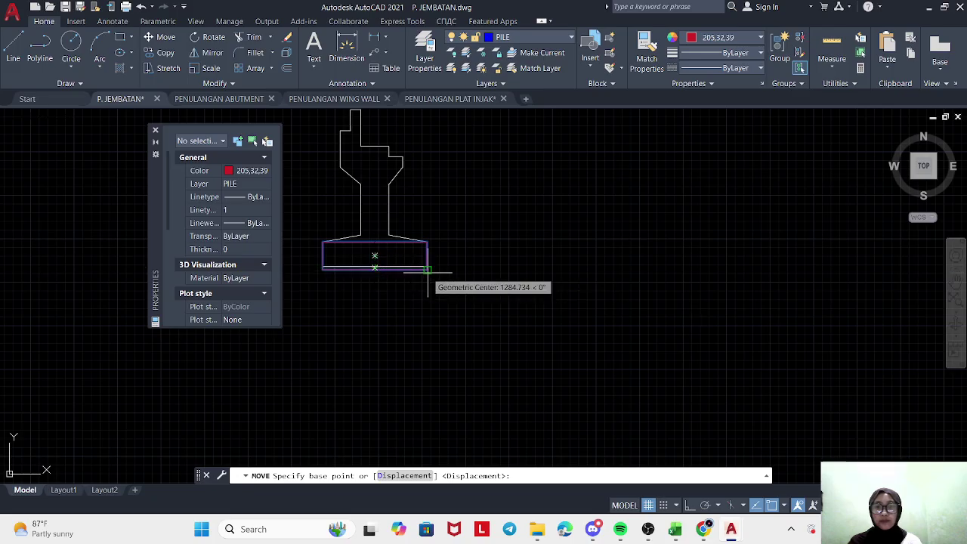
{"action": "left_click", "coordinate": [565, 269]}
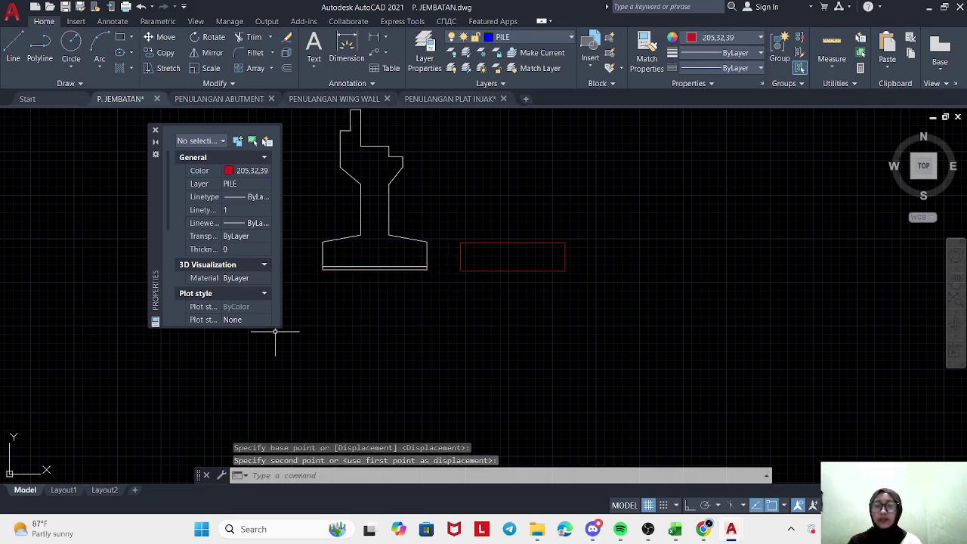
- Select the thin lean concrete strip beneath the footing, display its area in the Properties palette and shift the palette clear of it
{"action": "scroll", "coordinate": [331, 266], "scroll_direction": "up", "scroll_amount": 5}
{"action": "scroll", "coordinate": [331, 267], "scroll_direction": "down", "scroll_amount": 2}
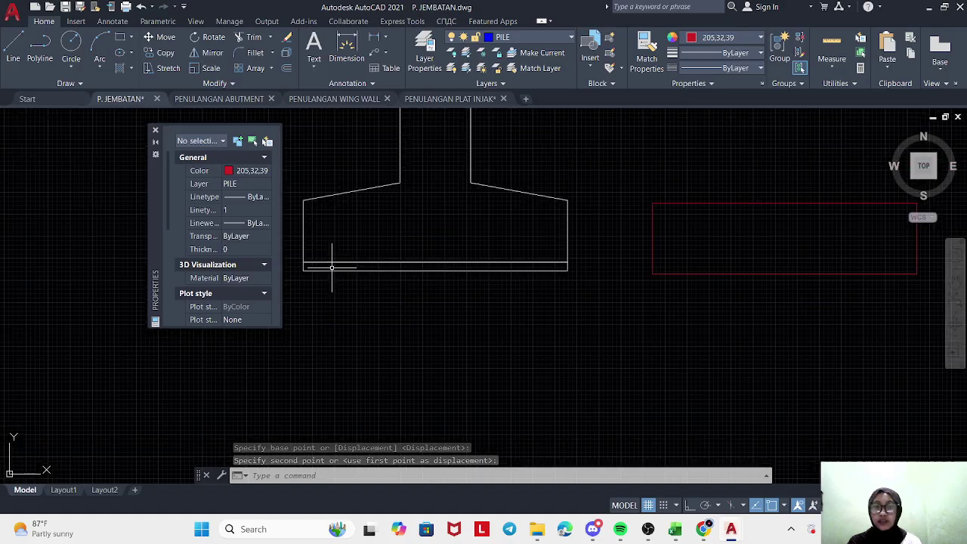
{"action": "left_click", "coordinate": [333, 264]}
{"action": "scroll", "coordinate": [251, 265], "scroll_direction": "down", "scroll_amount": 4}
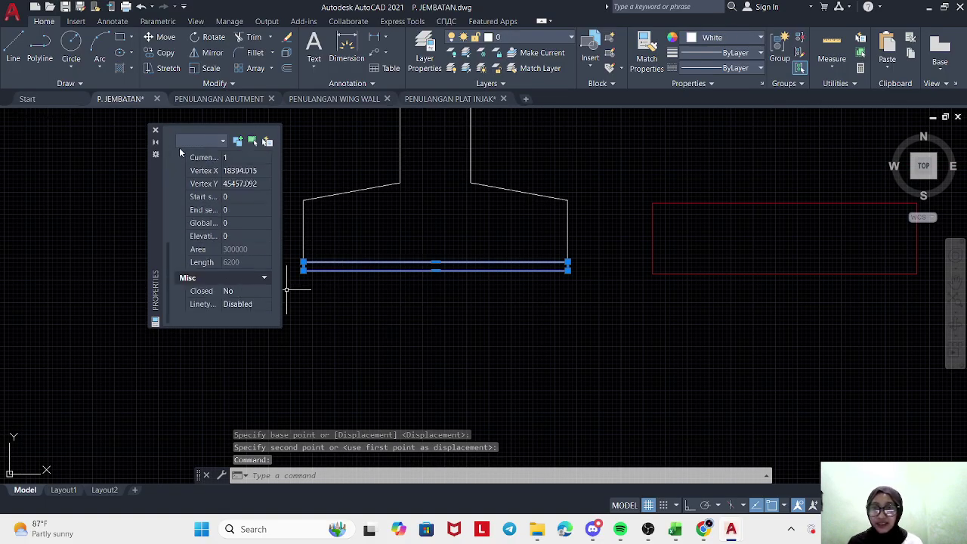
{"action": "left_click_drag", "start_coordinate": [156, 199], "coordinate": [148, 162]}
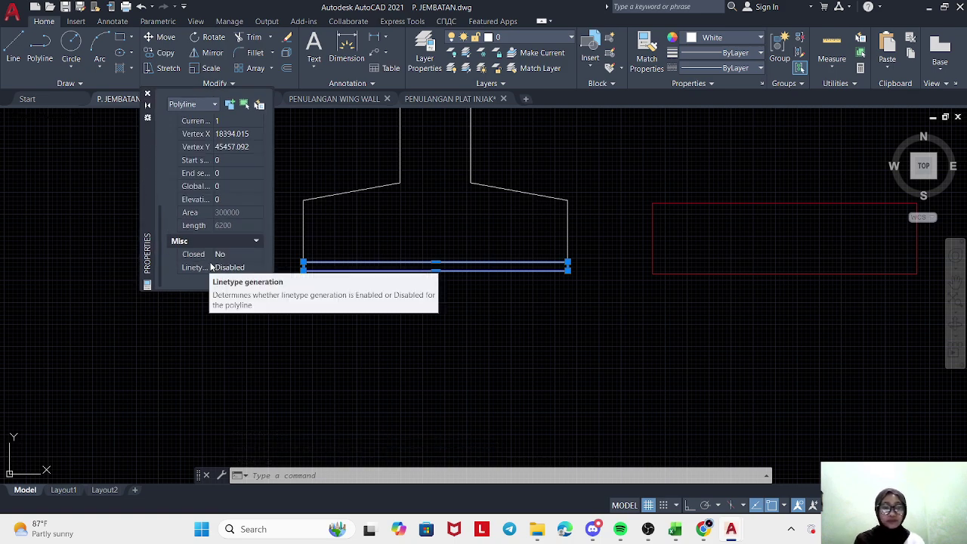
{"action": "key", "text": "super+shift+s"}
{"action": "key", "text": "Escape"}
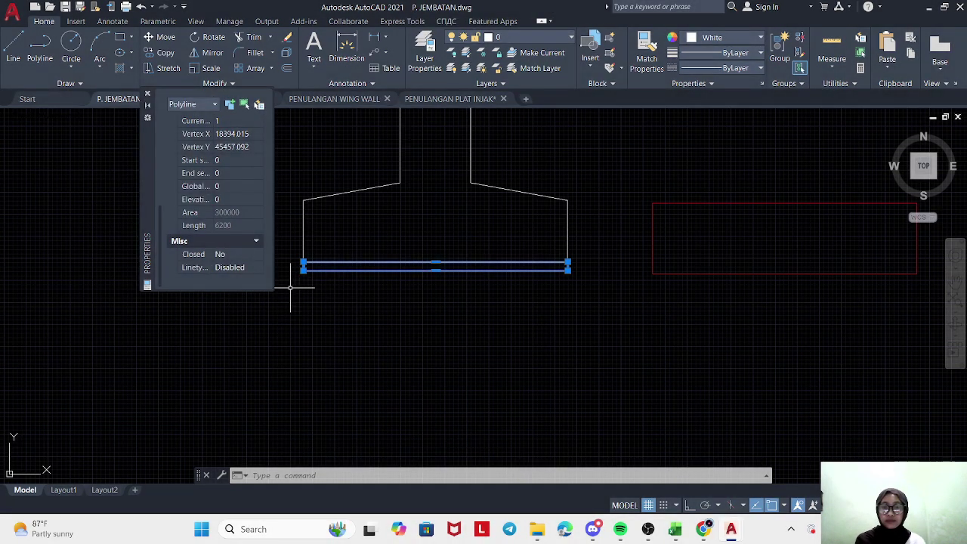
{"action": "key", "text": "super+shift+s"}
{"action": "left_click_drag", "start_coordinate": [121, 212], "coordinate": [195, 242]}
- Capture a screen snip of the abutment footing with the selected lean concrete strip and its area properties
{"action": "scroll", "coordinate": [310, 244], "scroll_direction": "down", "scroll_amount": 4}
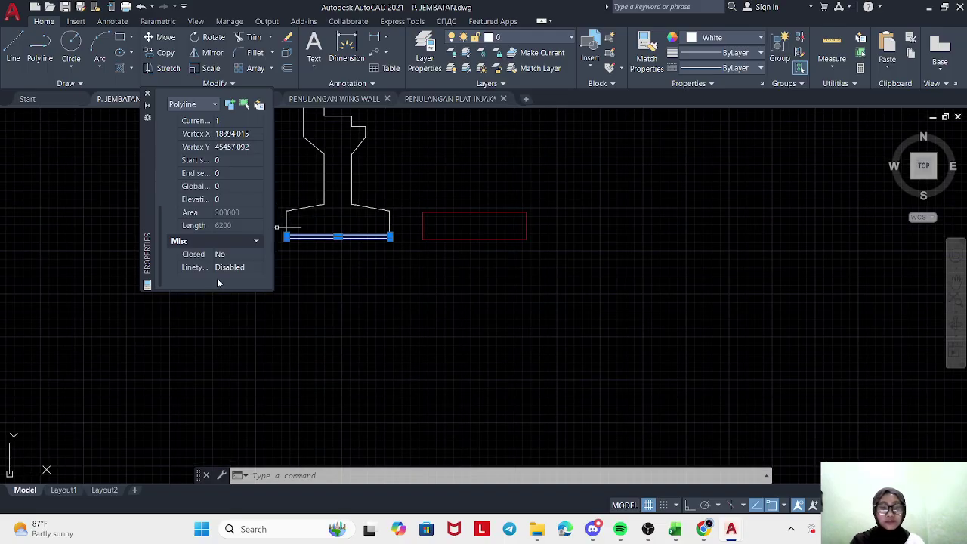
{"action": "key", "text": "super+shift+s"}
{"action": "left_click_drag", "start_coordinate": [128, 189], "coordinate": [407, 277]}
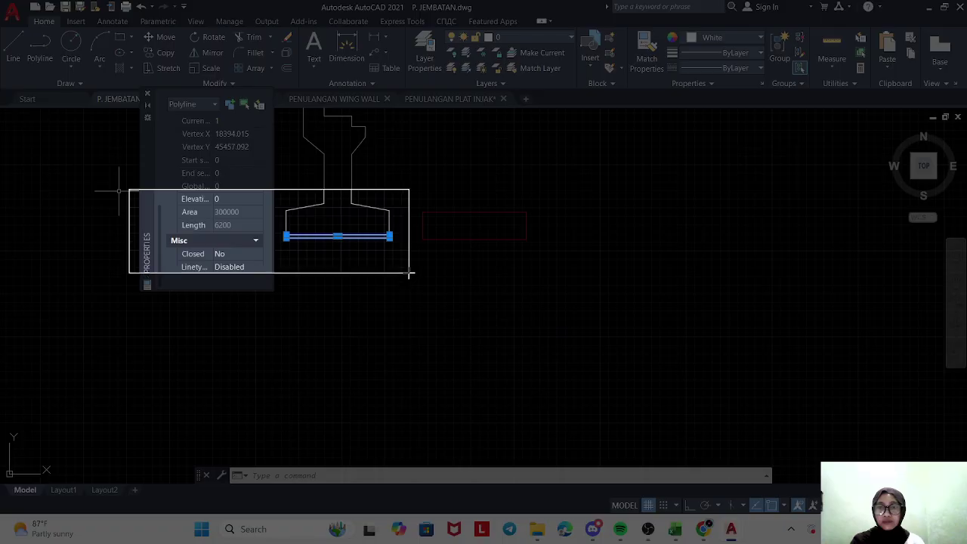
- Switch to the Excel quantity sheet and paste the lean concrete snip into cell D28 under Lean Concreat
{"action": "key", "text": "alt+Tab"}
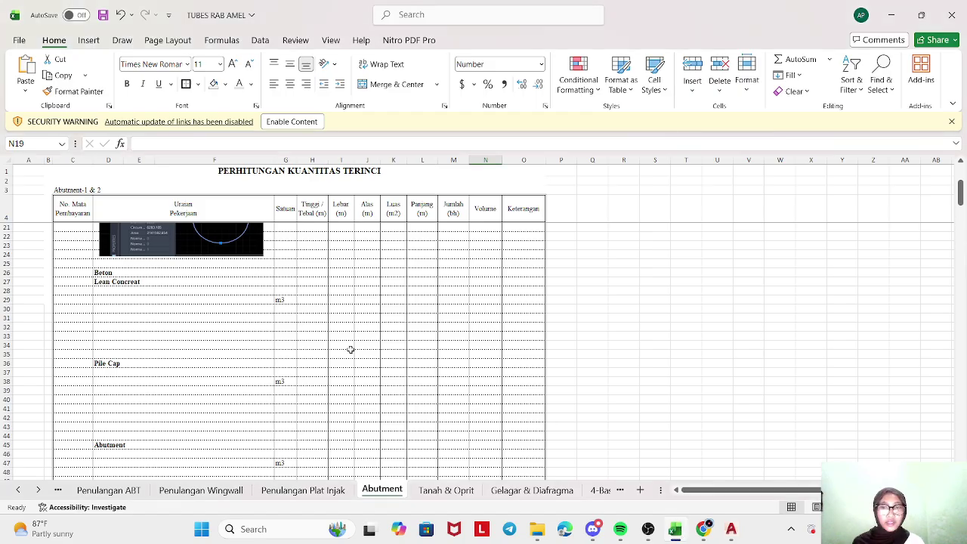
{"action": "left_click", "coordinate": [106, 291]}
{"action": "right_click", "coordinate": [106, 290]}
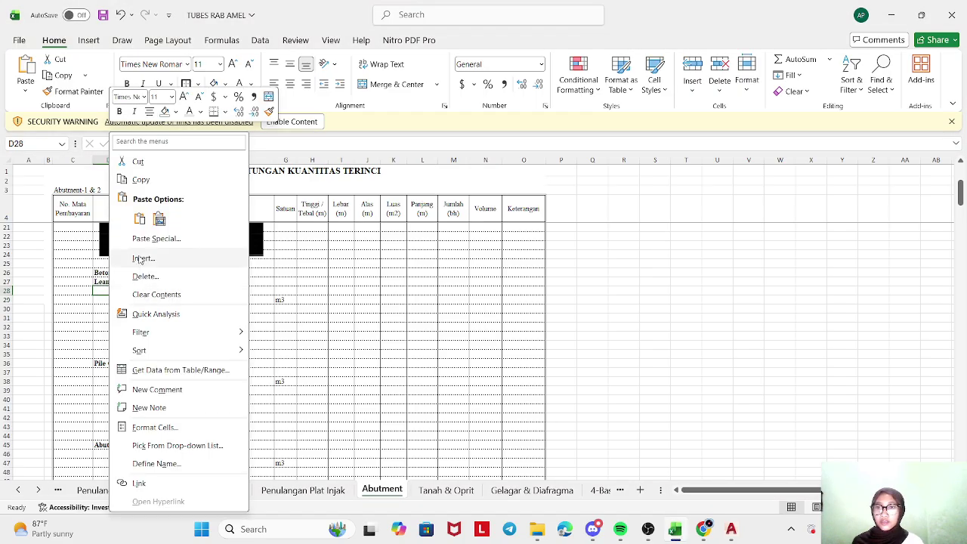
{"action": "left_click", "coordinate": [140, 218]}
{"action": "scroll", "coordinate": [287, 318], "scroll_direction": "down", "scroll_amount": 1}
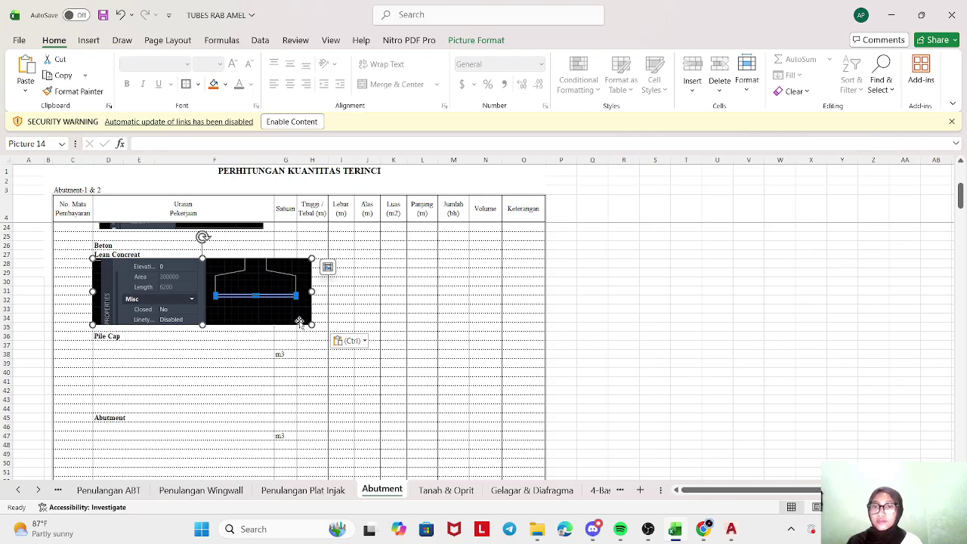
- Resize and reposition the pasted lean concrete picture to fit the description column between the Lean Concreat and Pile Cap headings
{"action": "left_click_drag", "start_coordinate": [312, 323], "coordinate": [254, 307]}
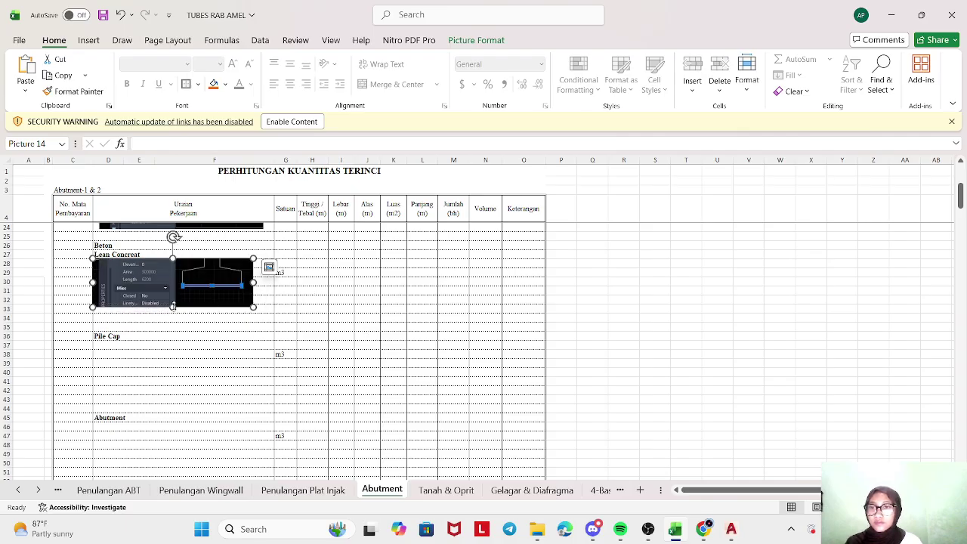
{"action": "mouse_move", "coordinate": [174, 308]}
{"action": "left_mouse_down"}
{"action": "mouse_move", "coordinate": [176, 323]}
{"action": "mouse_move", "coordinate": [183, 315]}
{"action": "left_mouse_up"}
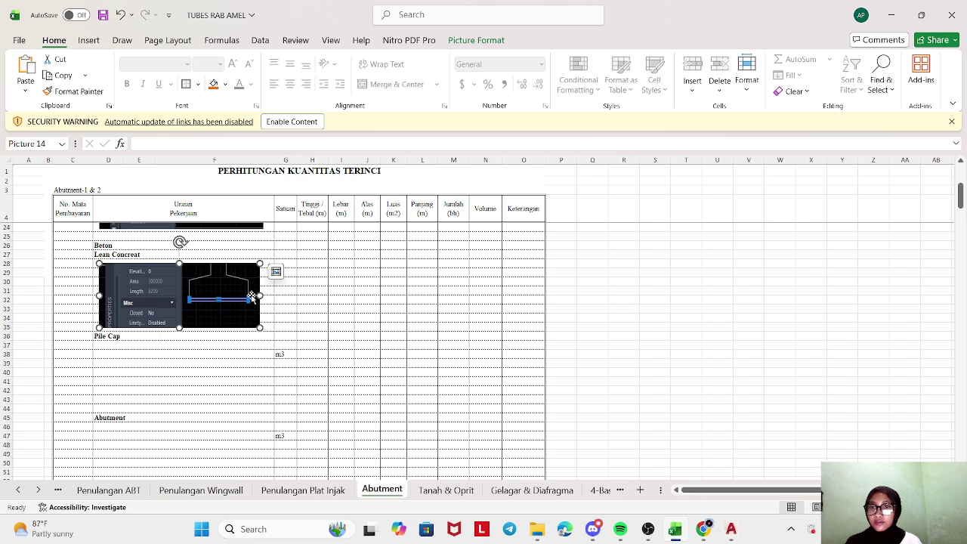
{"action": "left_click_drag", "start_coordinate": [259, 296], "coordinate": [266, 295]}
{"action": "left_click", "coordinate": [286, 300]}
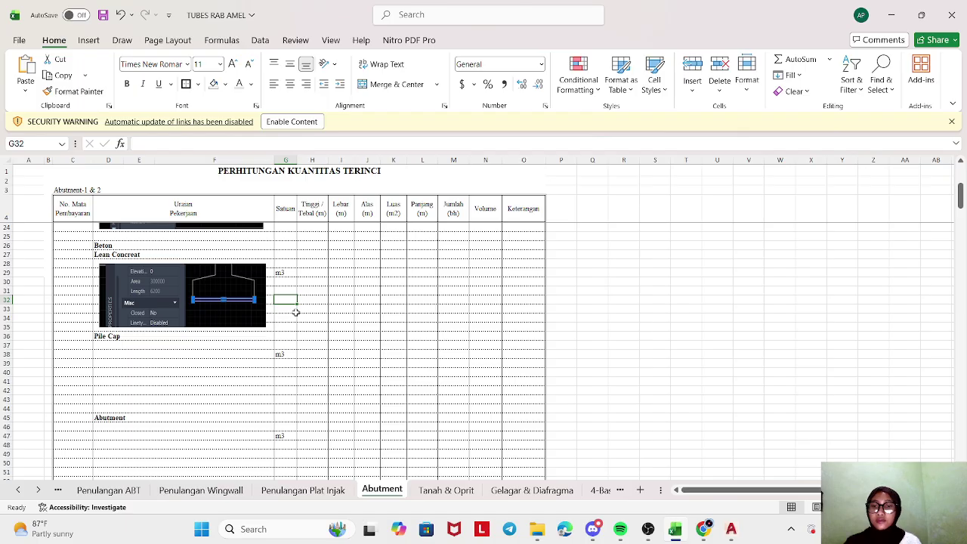
- Enter the lean concrete area in cell K29 as =300000/1000000
{"action": "left_click", "coordinate": [342, 278]}
{"action": "left_click", "coordinate": [365, 273]}
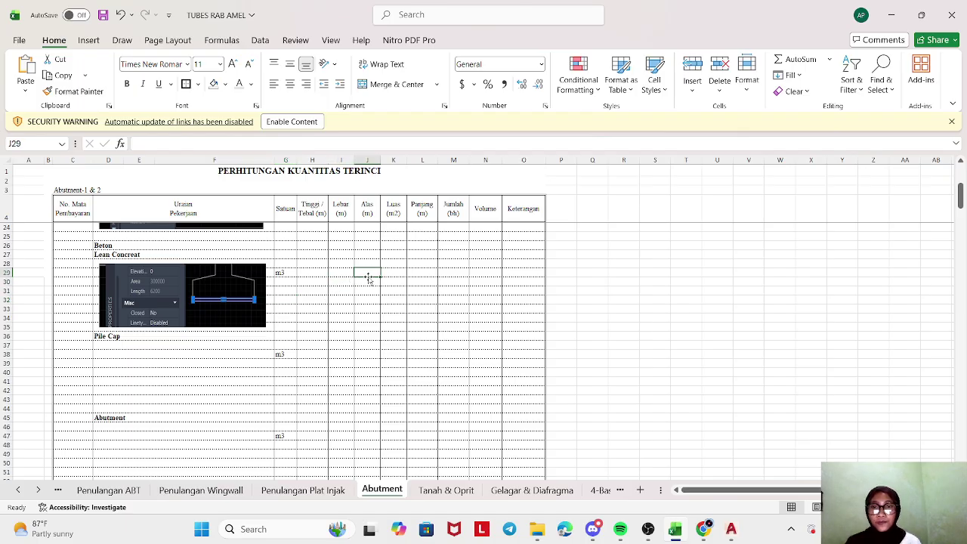
{"action": "left_click", "coordinate": [400, 273]}
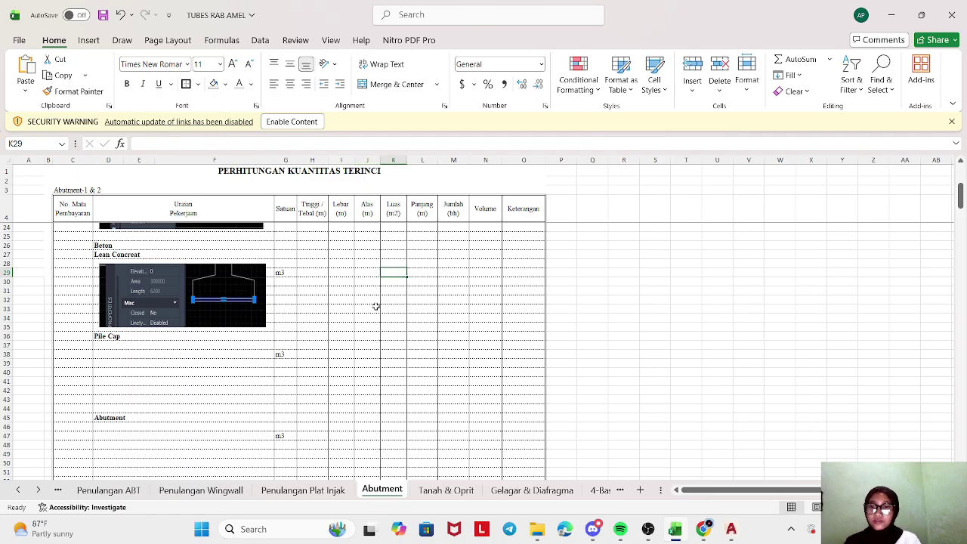
{"action": "type", "text": "="}
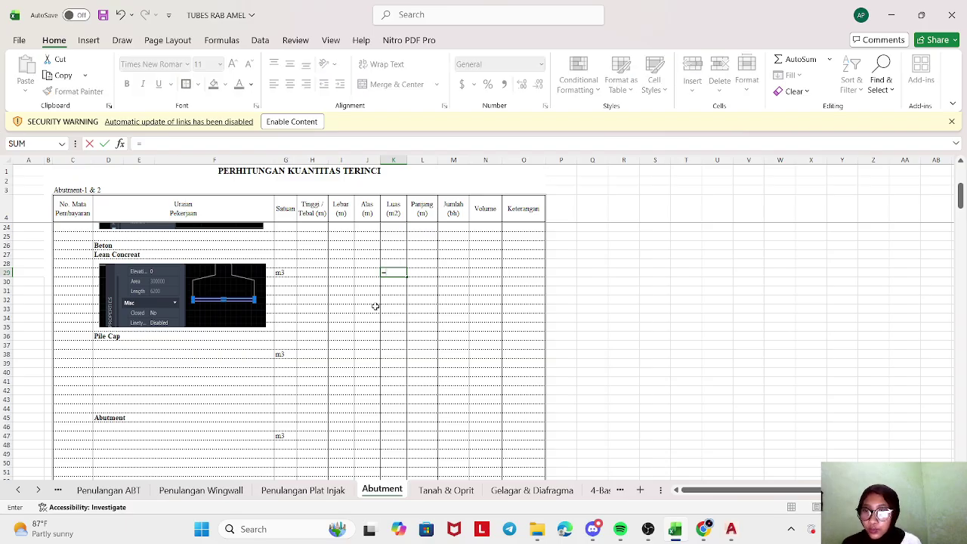
{"action": "type", "text": "300000"}
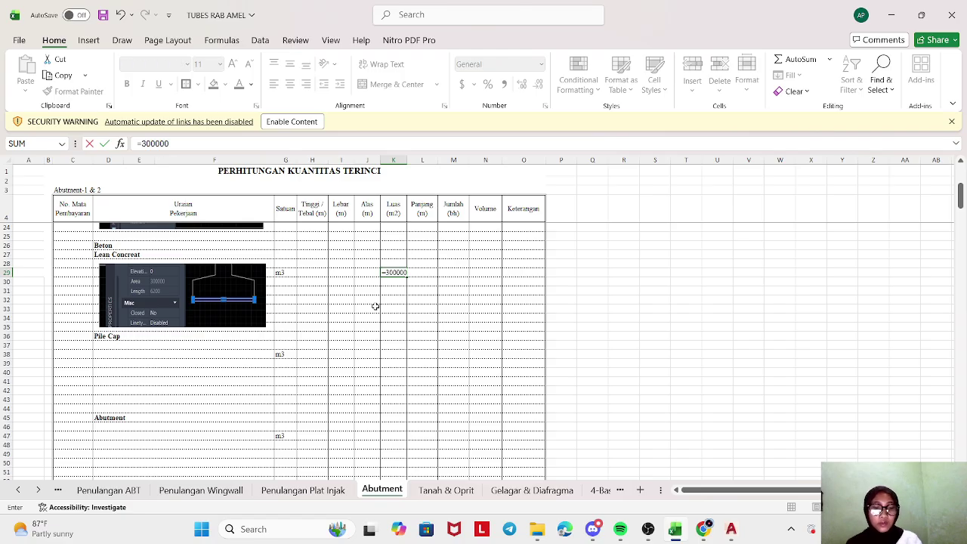
{"action": "type", "text": "/1000000"}
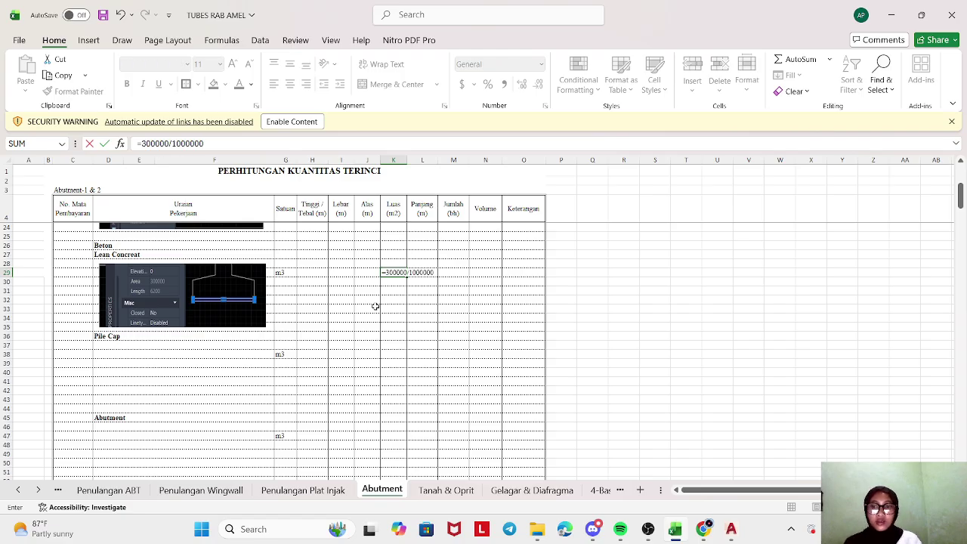
{"action": "key", "text": "Return"}
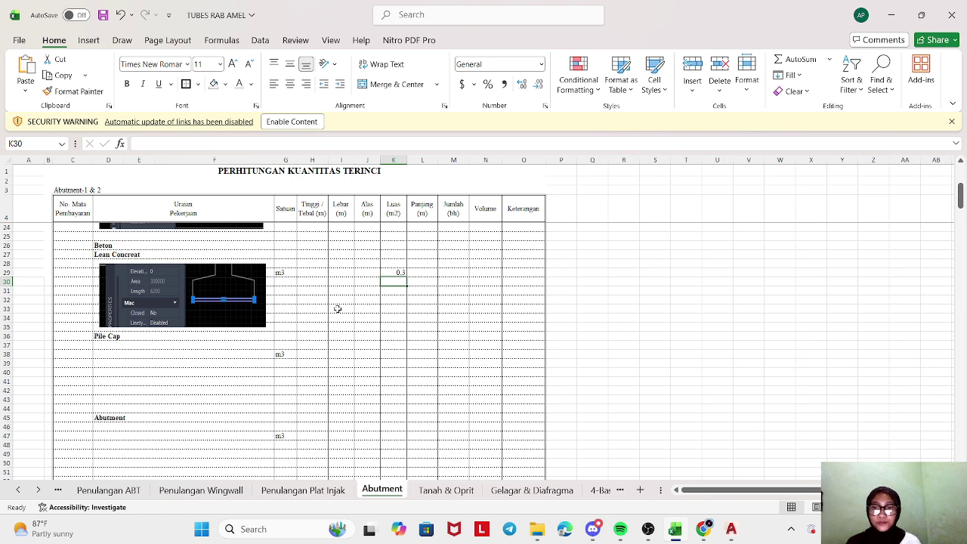
- Check the excavation rows above for reference and enter the lean concrete length in cell L29 as =9500/1000
{"action": "left_click", "coordinate": [418, 272]}
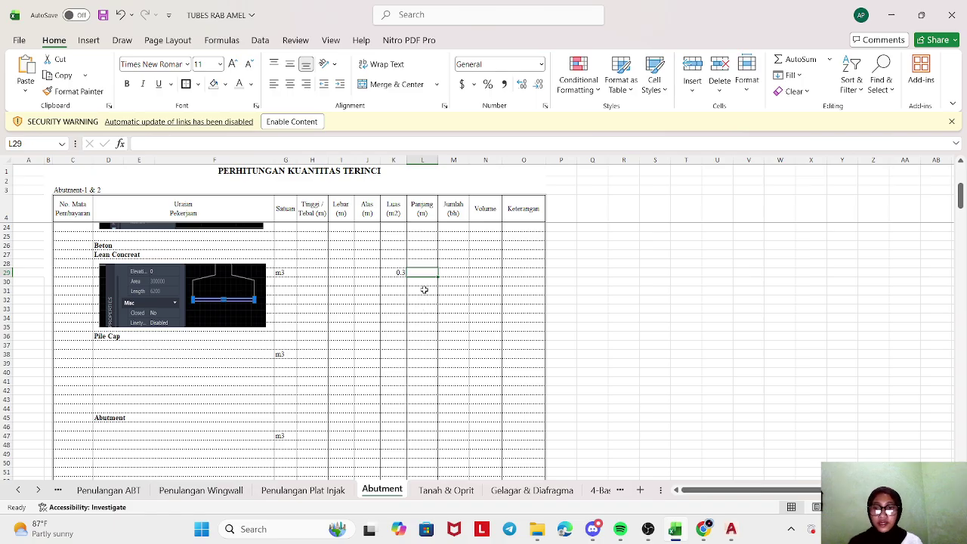
{"action": "scroll", "coordinate": [339, 282], "scroll_direction": "up", "scroll_amount": 6}
{"action": "scroll", "coordinate": [337, 303], "scroll_direction": "down", "scroll_amount": 6}
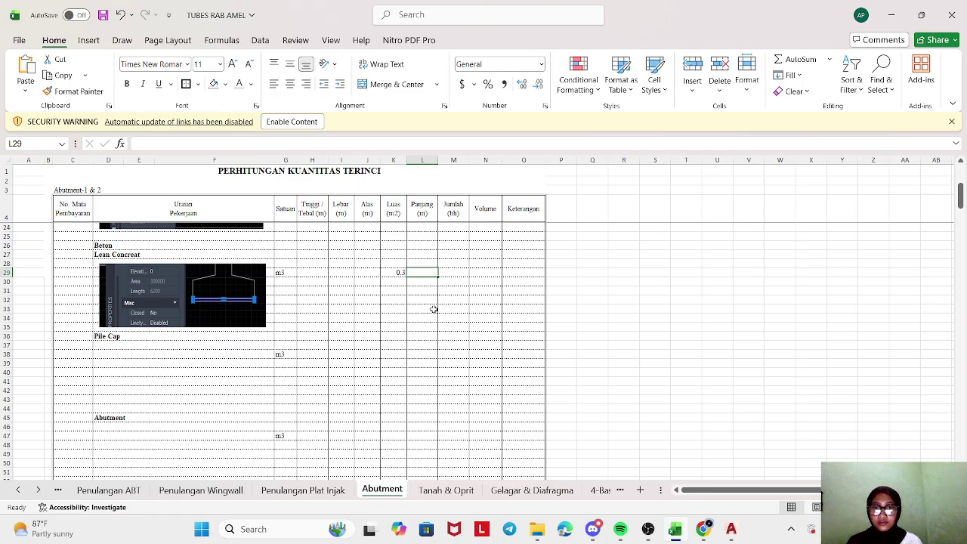
{"action": "scroll", "coordinate": [418, 295], "scroll_direction": "up", "scroll_amount": 6}
{"action": "scroll", "coordinate": [415, 302], "scroll_direction": "down", "scroll_amount": 3}
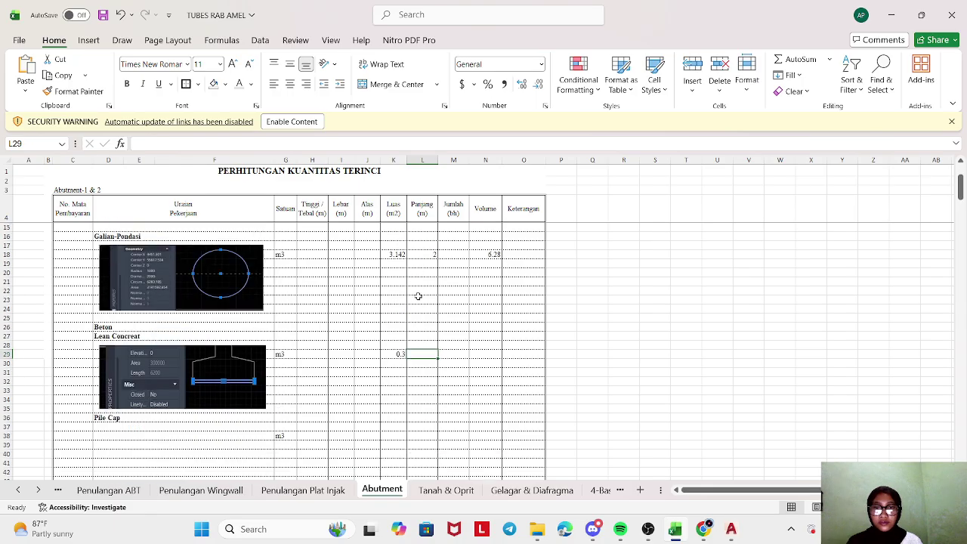
{"action": "scroll", "coordinate": [411, 359], "scroll_direction": "up", "scroll_amount": 3}
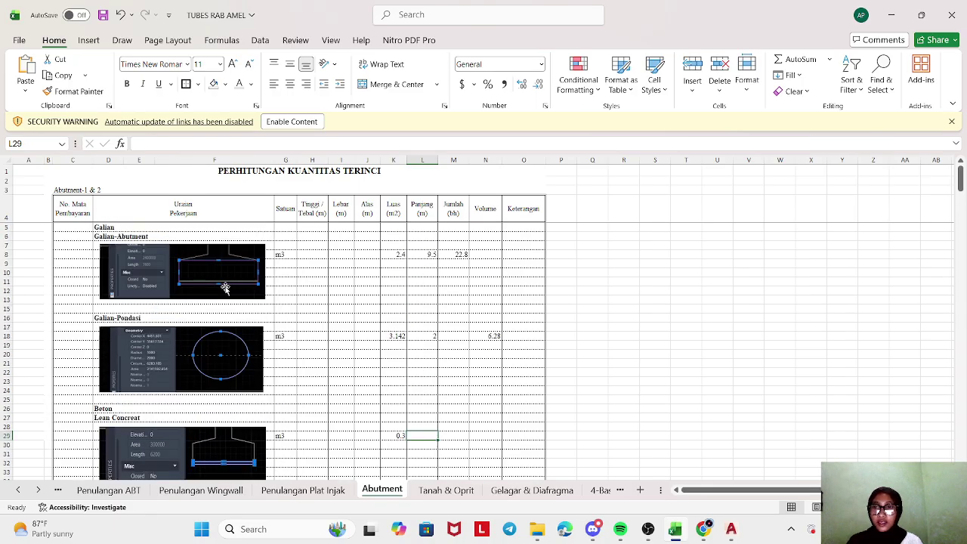
{"action": "scroll", "coordinate": [195, 271], "scroll_direction": "down", "scroll_amount": 5}
{"action": "scroll", "coordinate": [199, 272], "scroll_direction": "down", "scroll_amount": 1}
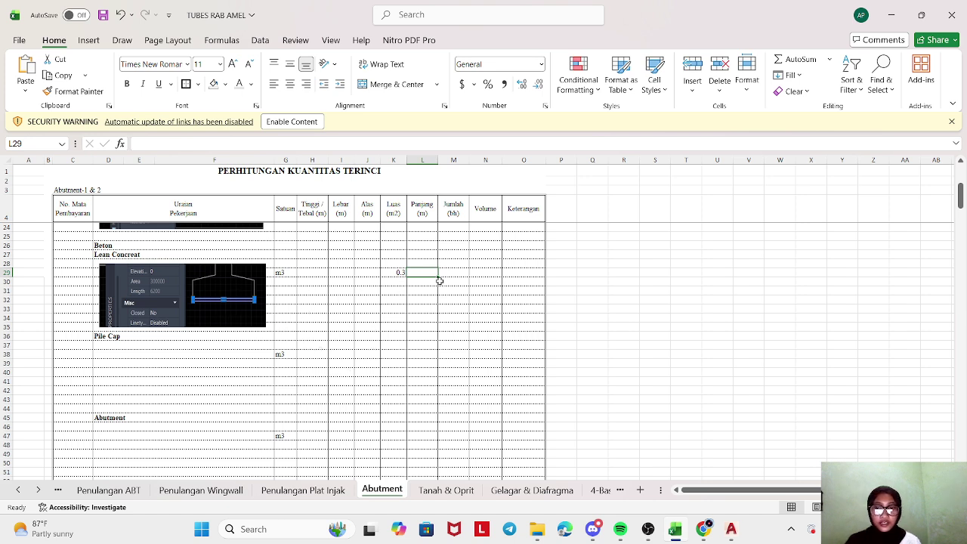
{"action": "type", "text": "=9500/1000"}
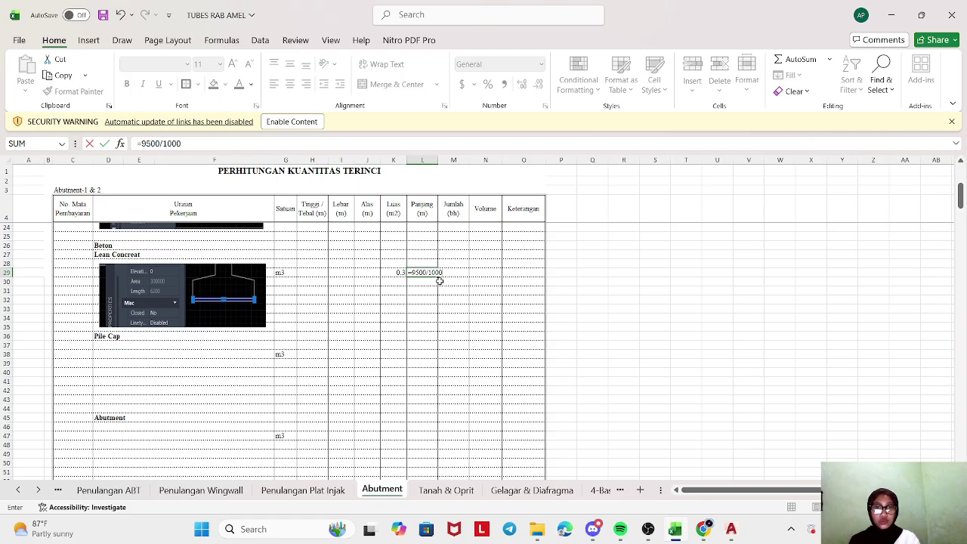
{"action": "key", "text": "Return"}
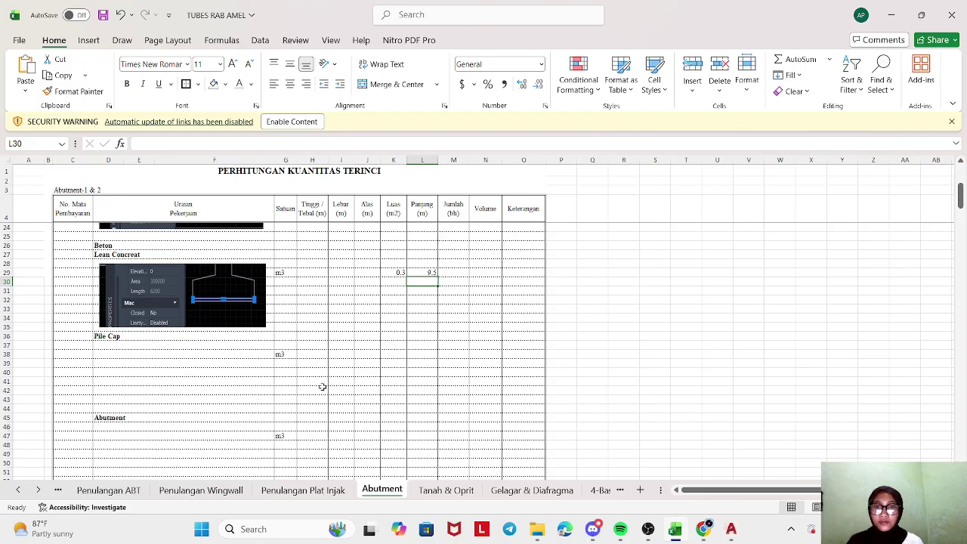
- Calculate the lean concrete volume in cell N29 with the formula =K29*L29
{"action": "left_click", "coordinate": [484, 275]}
{"action": "type", "text": "="}
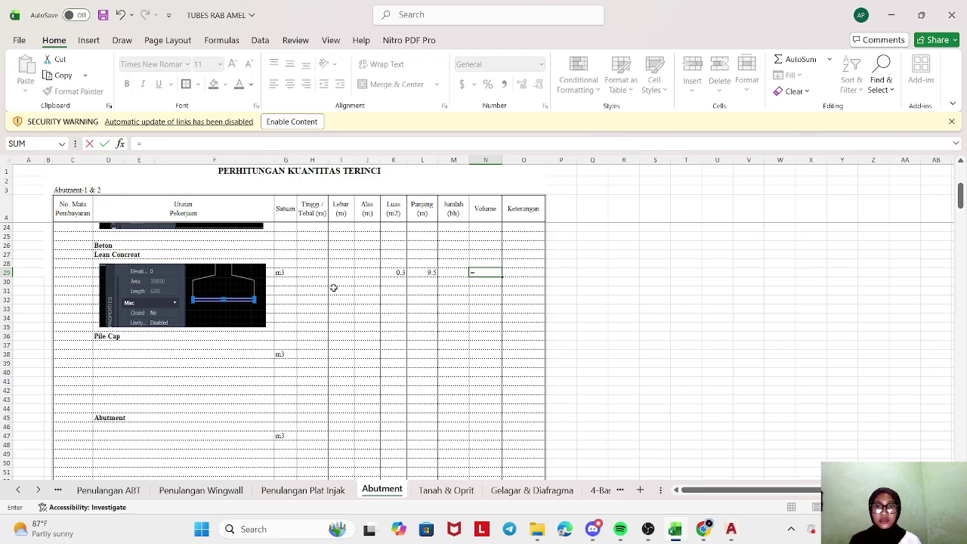
{"action": "left_click", "coordinate": [389, 273]}
{"action": "type", "text": "*"}
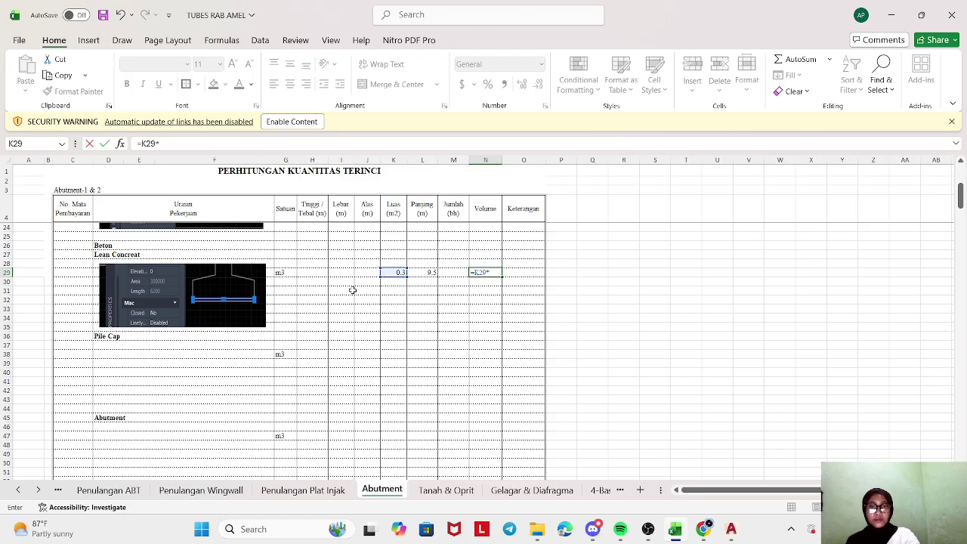
{"action": "left_click", "coordinate": [419, 273]}
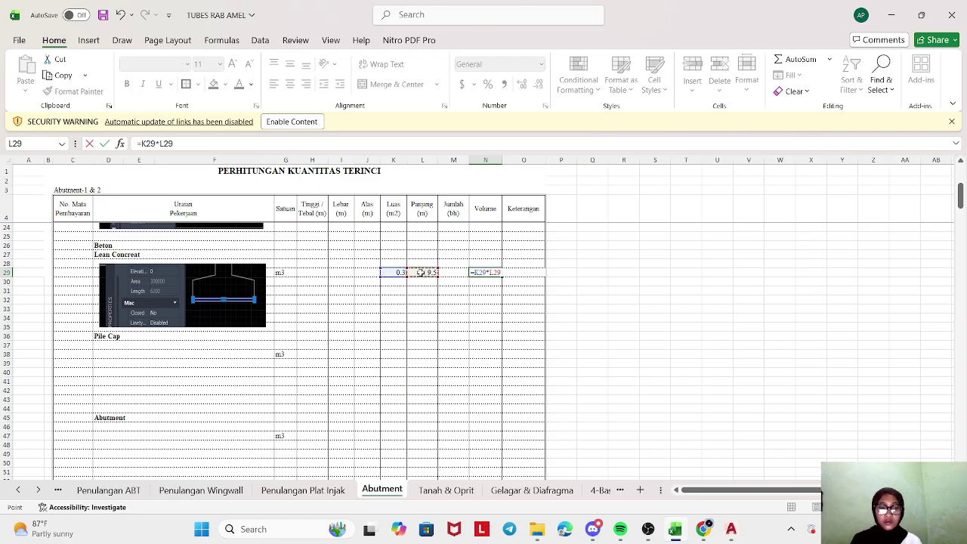
{"action": "key", "text": "Return"}
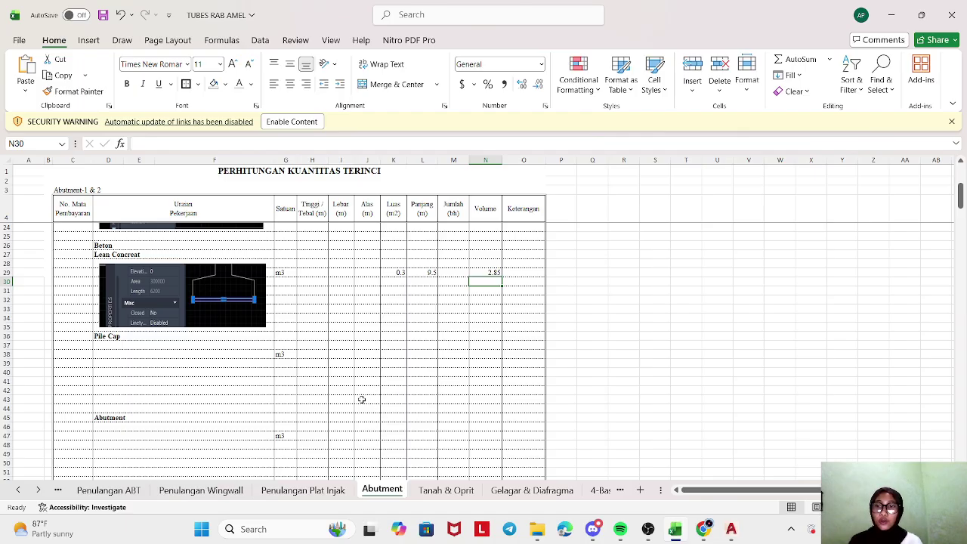
- Select cell D37 under the Pile Cap heading and switch to the P. JEMBATAN drawing in AutoCAD
{"action": "scroll", "coordinate": [195, 347], "scroll_direction": "down", "scroll_amount": 4}
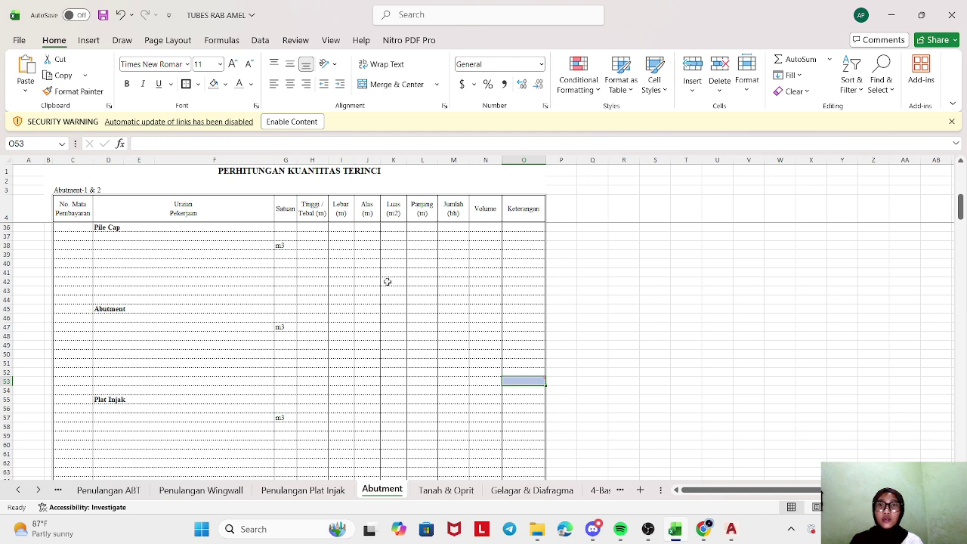
{"action": "left_click", "coordinate": [228, 256]}
{"action": "left_click", "coordinate": [133, 239]}
{"action": "left_click", "coordinate": [114, 236]}
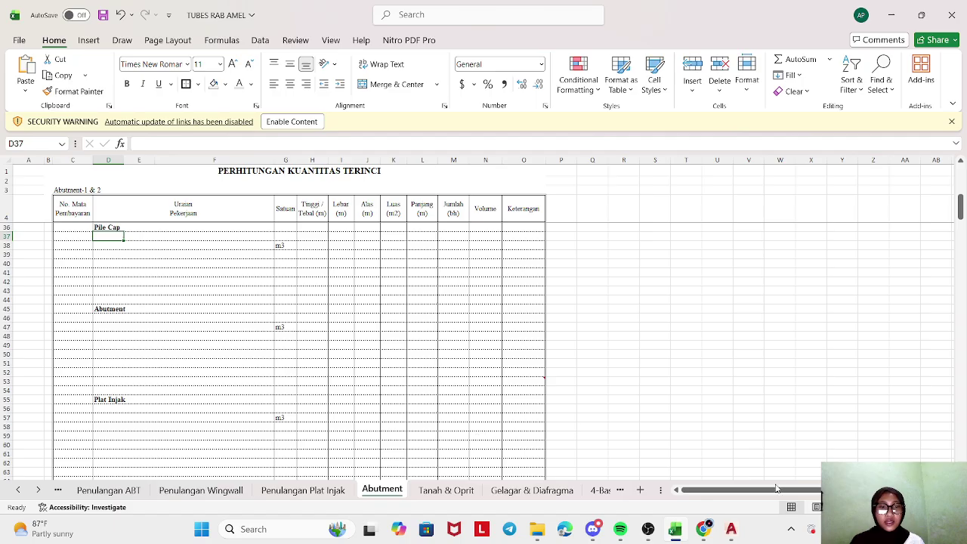
{"action": "mouse_move", "coordinate": [733, 534]}
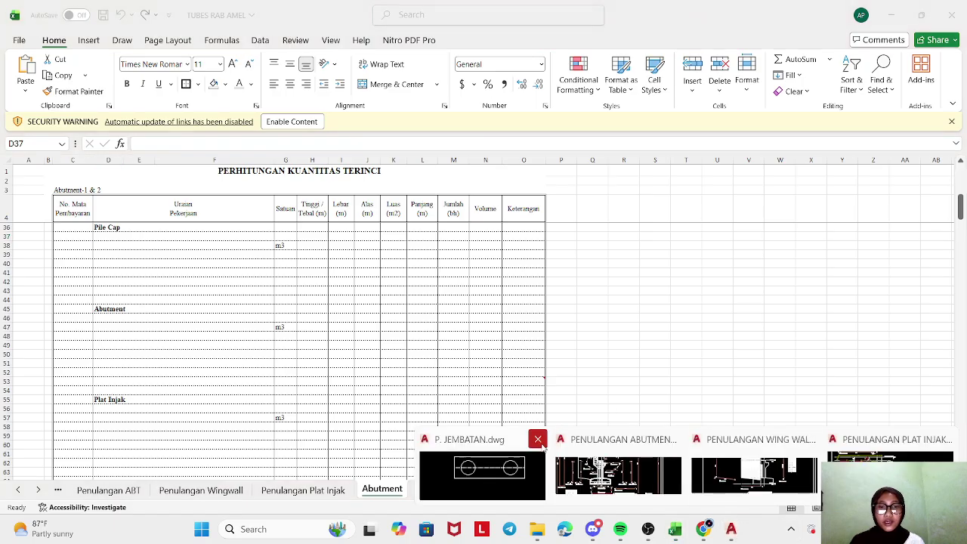
{"action": "left_click", "coordinate": [479, 465]}
- Look over the foundation plan and abutment views, clear the selection and locate the footing of the separate abutment section
{"action": "scroll", "coordinate": [408, 338], "scroll_direction": "down", "scroll_amount": 2}
{"action": "scroll", "coordinate": [378, 328], "scroll_direction": "up", "scroll_amount": 4}
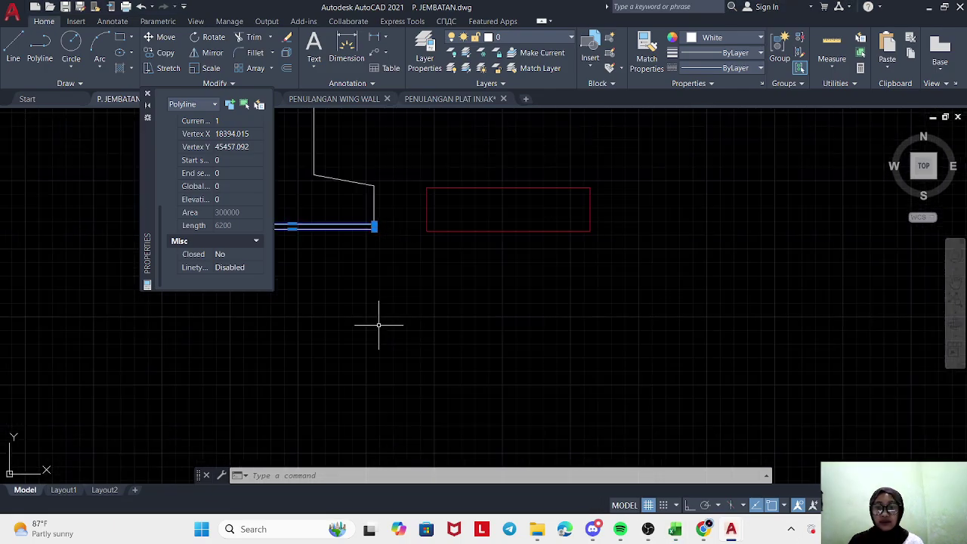
{"action": "scroll", "coordinate": [421, 260], "scroll_direction": "down", "scroll_amount": 4}
{"action": "scroll", "coordinate": [421, 259], "scroll_direction": "down", "scroll_amount": 3}
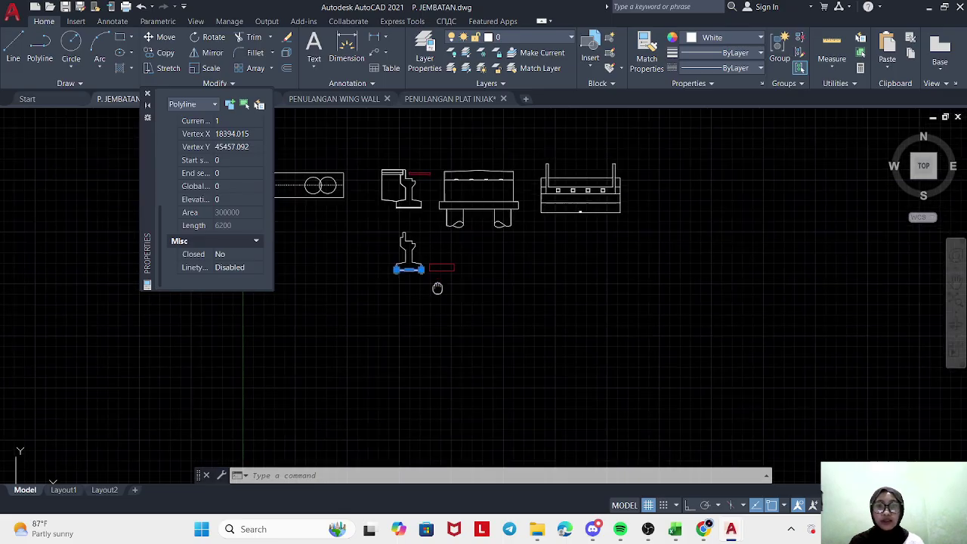
{"action": "scroll", "coordinate": [420, 267], "scroll_direction": "up", "scroll_amount": 3}
{"action": "scroll", "coordinate": [340, 246], "scroll_direction": "up", "scroll_amount": 3}
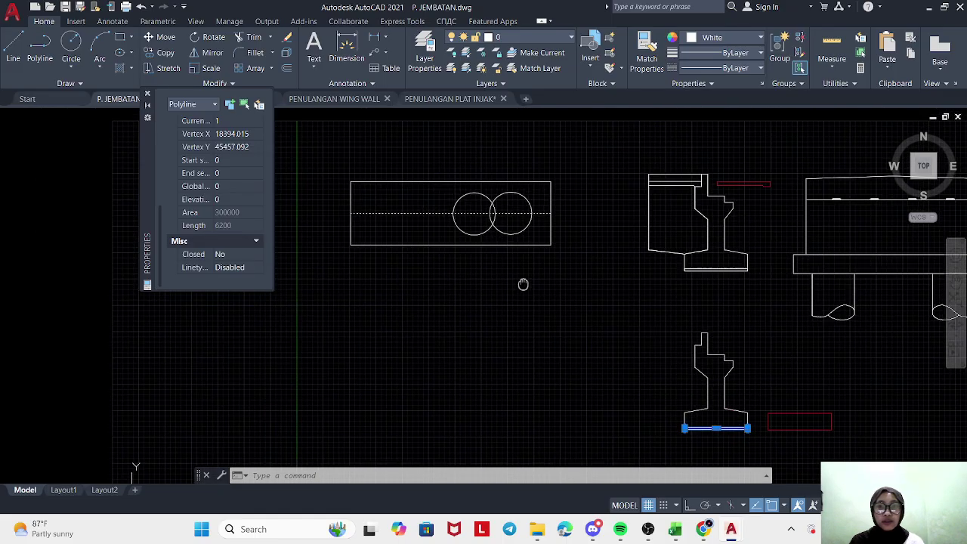
{"action": "left_click", "coordinate": [475, 224]}
{"action": "left_click", "coordinate": [470, 235]}
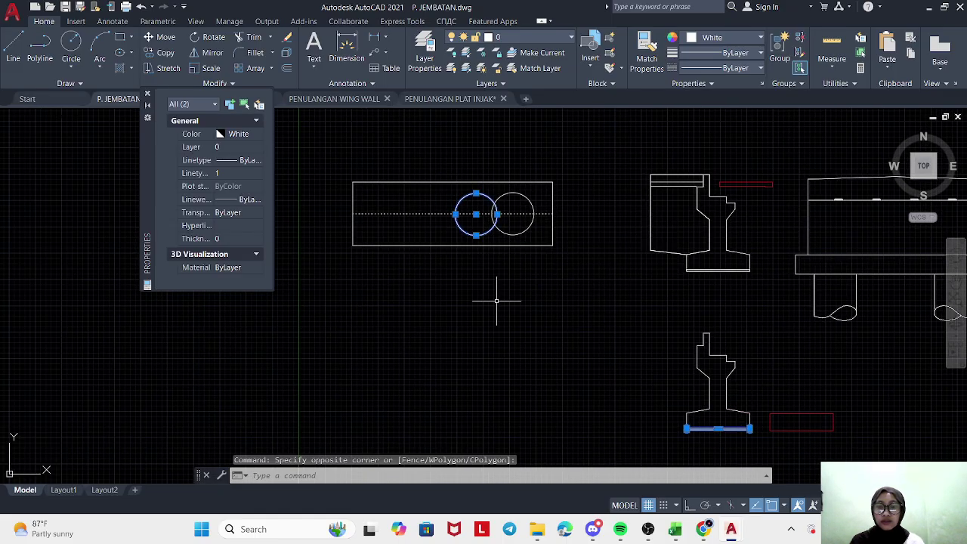
{"action": "key", "text": "Escape"}
{"action": "scroll", "coordinate": [501, 313], "scroll_direction": "down", "scroll_amount": 5}
{"action": "scroll", "coordinate": [433, 278], "scroll_direction": "up", "scroll_amount": 8}
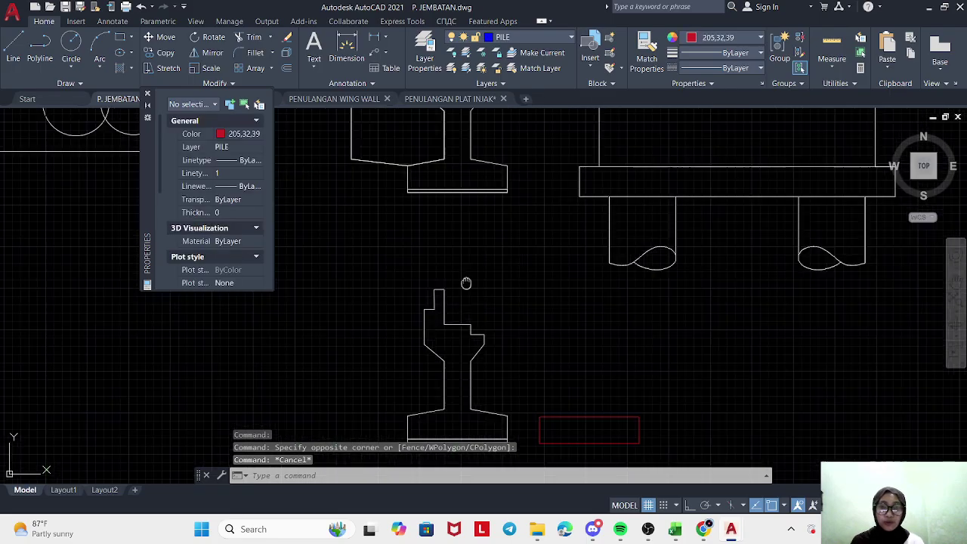
{"action": "scroll", "coordinate": [458, 244], "scroll_direction": "up", "scroll_amount": 2}
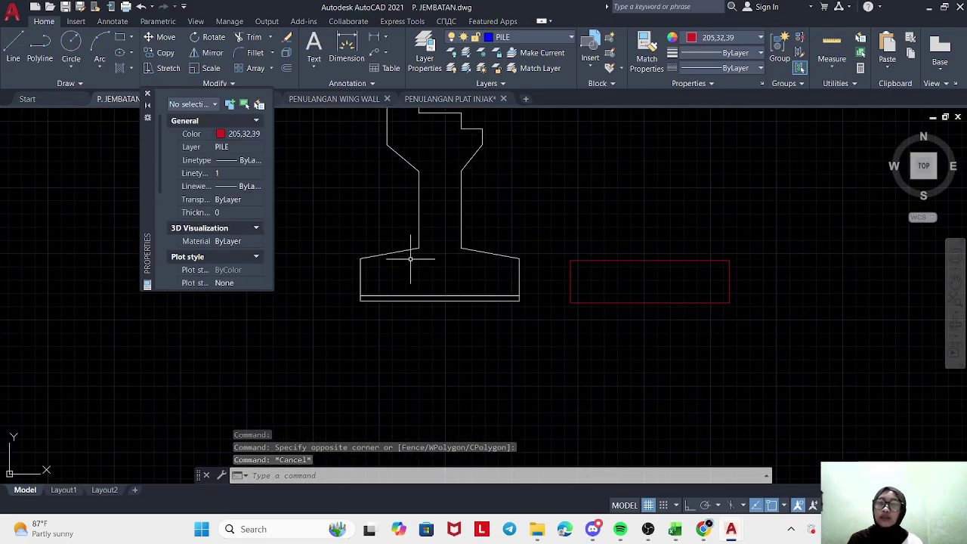
{"action": "left_click", "coordinate": [327, 222]}
{"action": "key", "text": "Escape"}
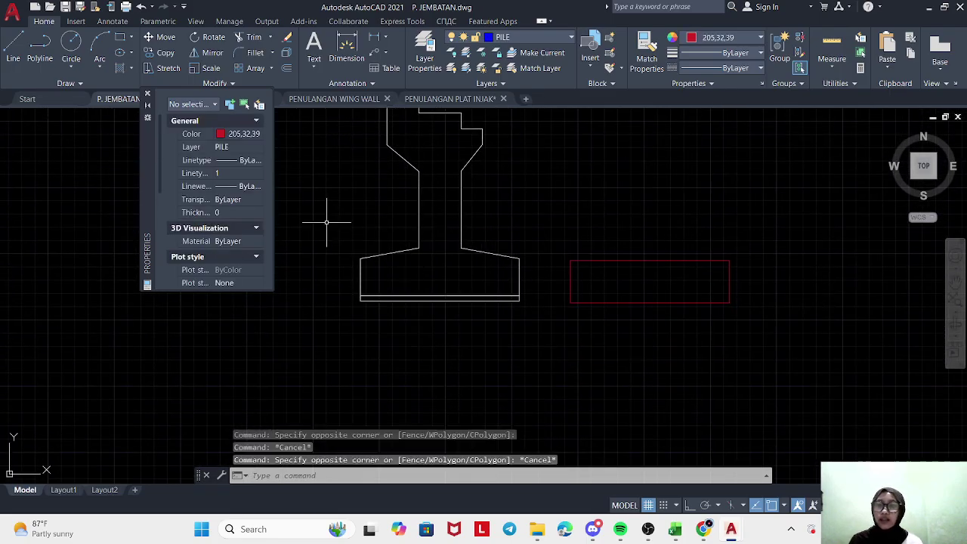
- Trace the six-sided pile cap outline at the base of the separate abutment section with a polyline, leaving out the lean concrete strip
{"action": "left_click", "coordinate": [39, 47]}
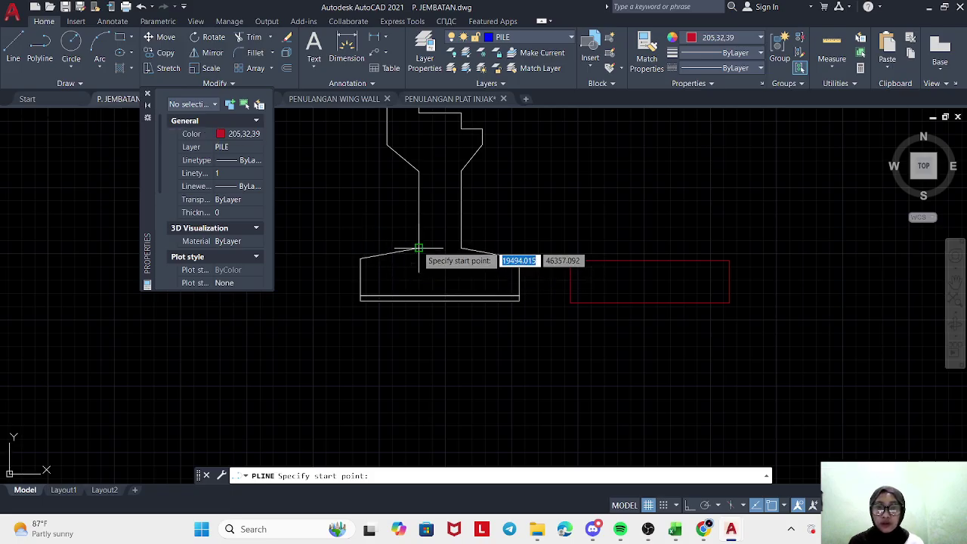
{"action": "left_click", "coordinate": [419, 248]}
{"action": "left_click", "coordinate": [461, 248]}
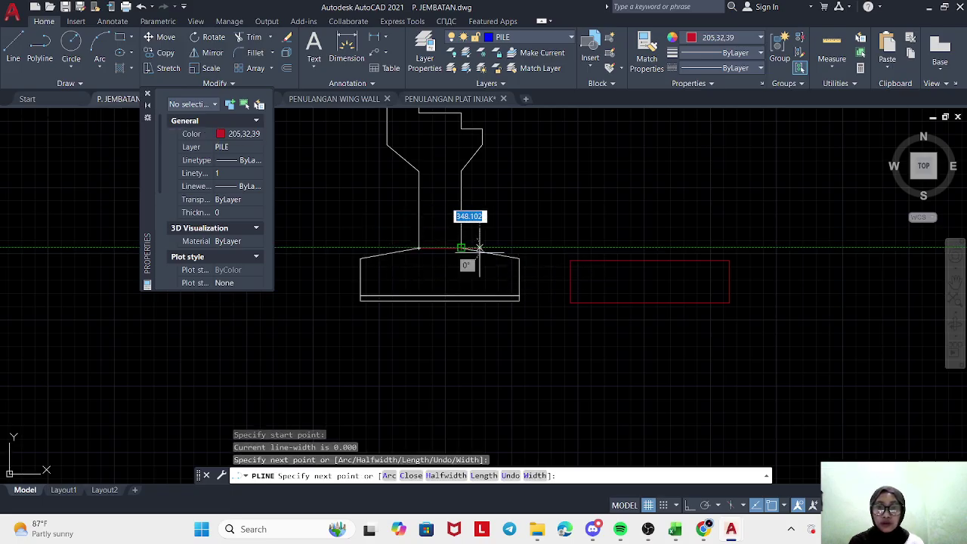
{"action": "left_click", "coordinate": [519, 258]}
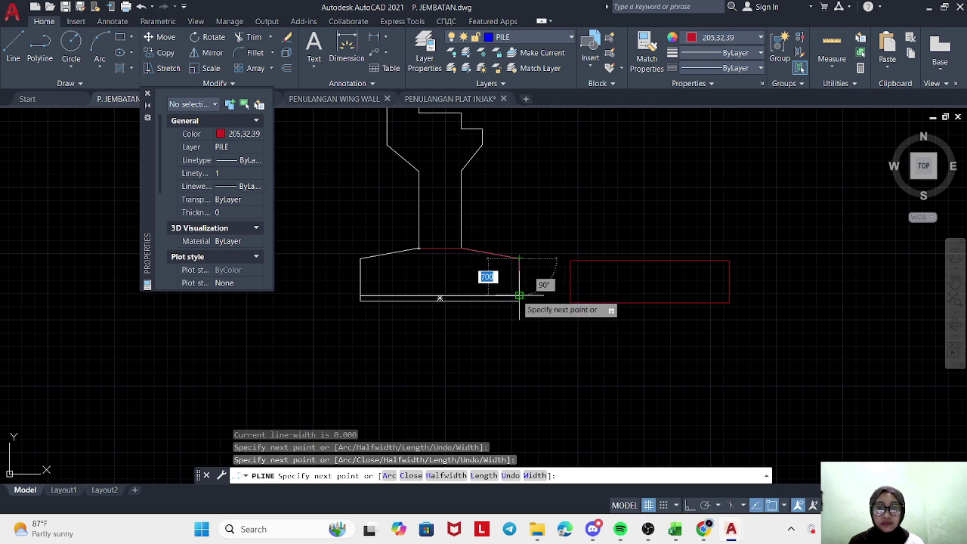
{"action": "left_click", "coordinate": [519, 297]}
{"action": "left_click", "coordinate": [360, 297]}
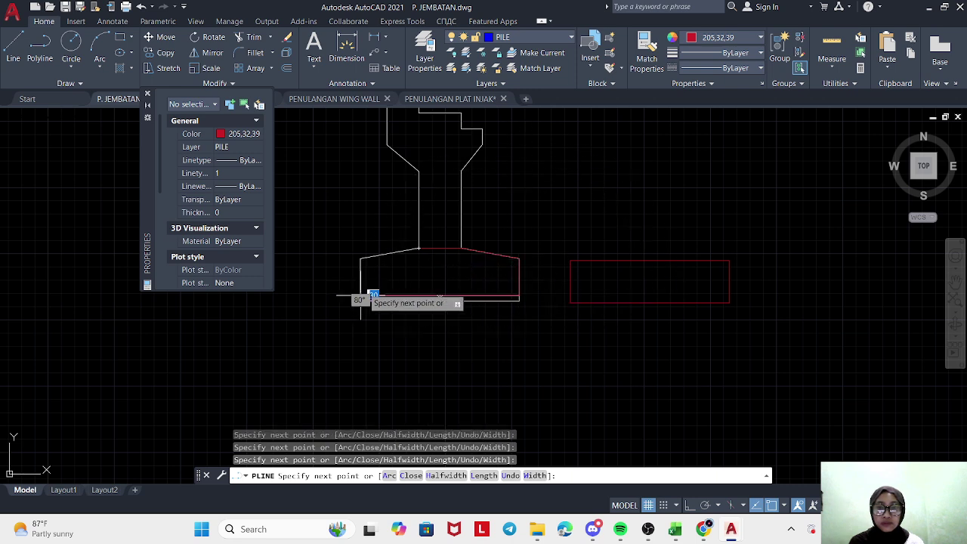
{"action": "left_click", "coordinate": [361, 260]}
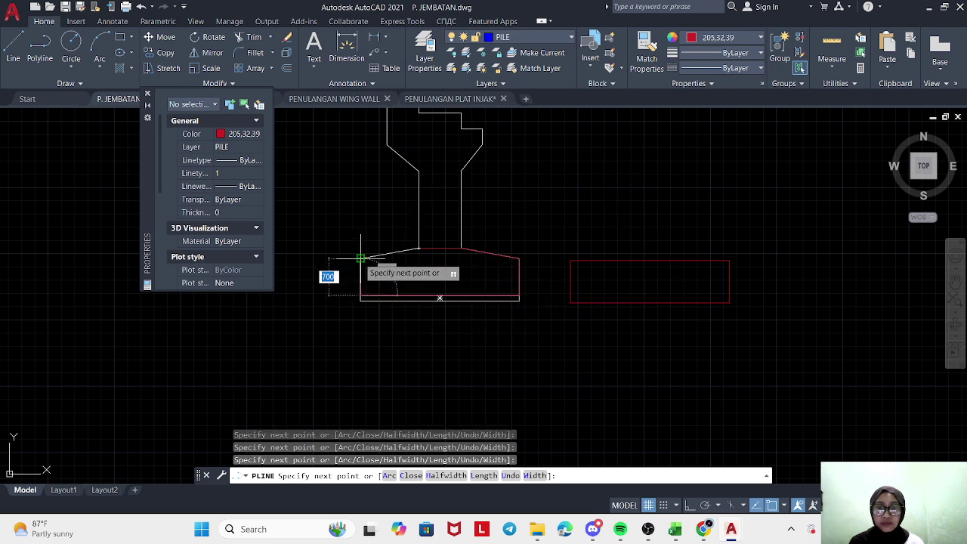
{"action": "left_click", "coordinate": [419, 247]}
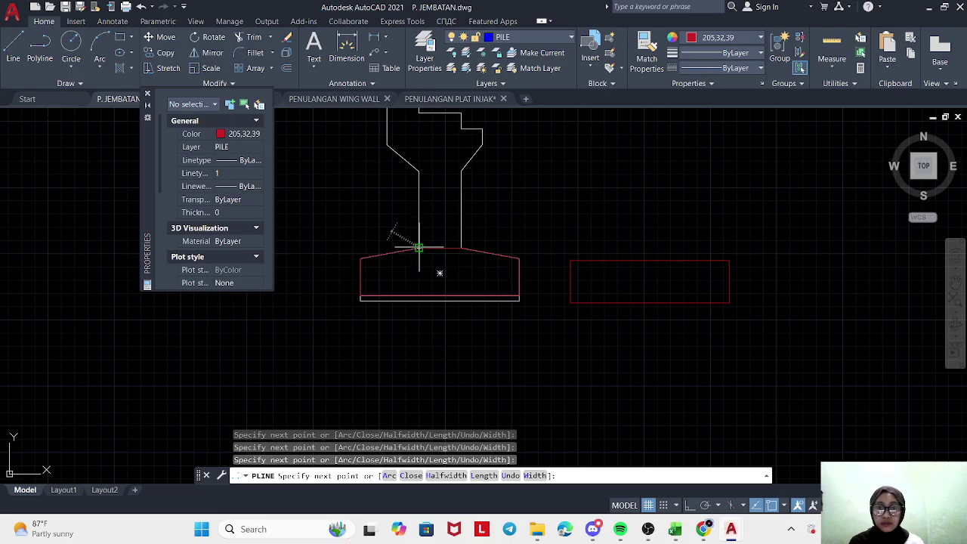
{"action": "left_click", "coordinate": [510, 250]}
{"action": "key", "text": "Escape"}
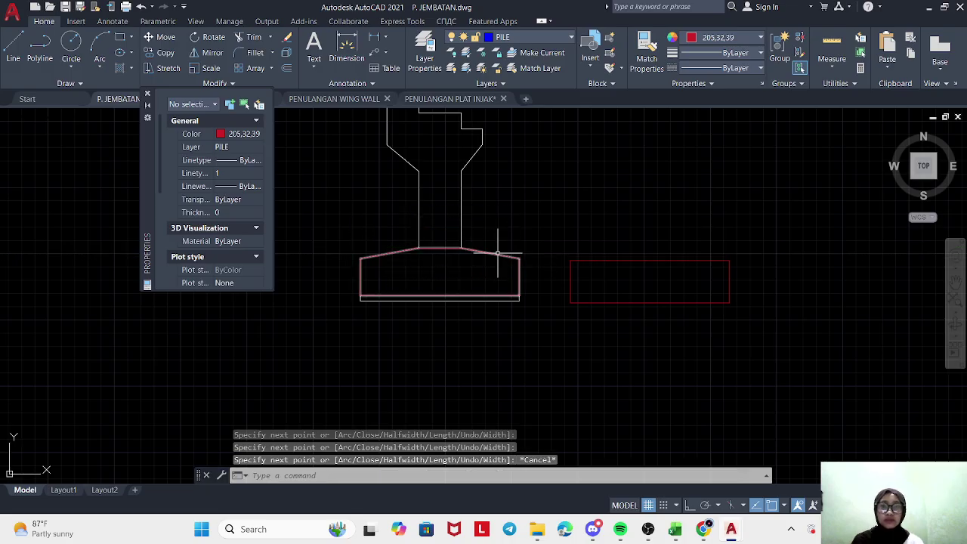
- Select the pile cap polyline, show its area in the properties beside the section, and take a screen snip of both
{"action": "left_click", "coordinate": [497, 253]}
{"action": "scroll", "coordinate": [227, 246], "scroll_direction": "down", "scroll_amount": 5}
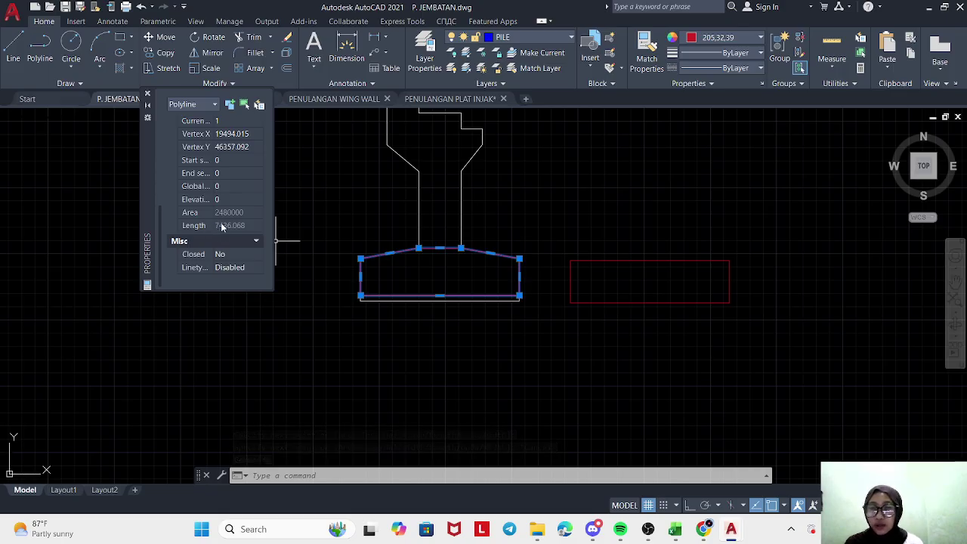
{"action": "left_click_drag", "start_coordinate": [141, 157], "coordinate": [223, 175]}
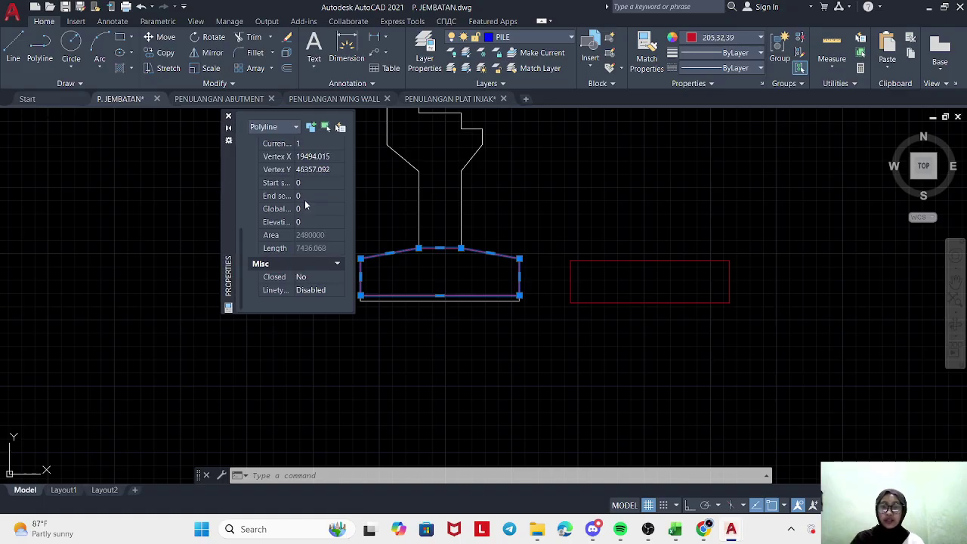
{"action": "key", "text": "super+shift+s"}
{"action": "left_click_drag", "start_coordinate": [198, 225], "coordinate": [532, 327]}
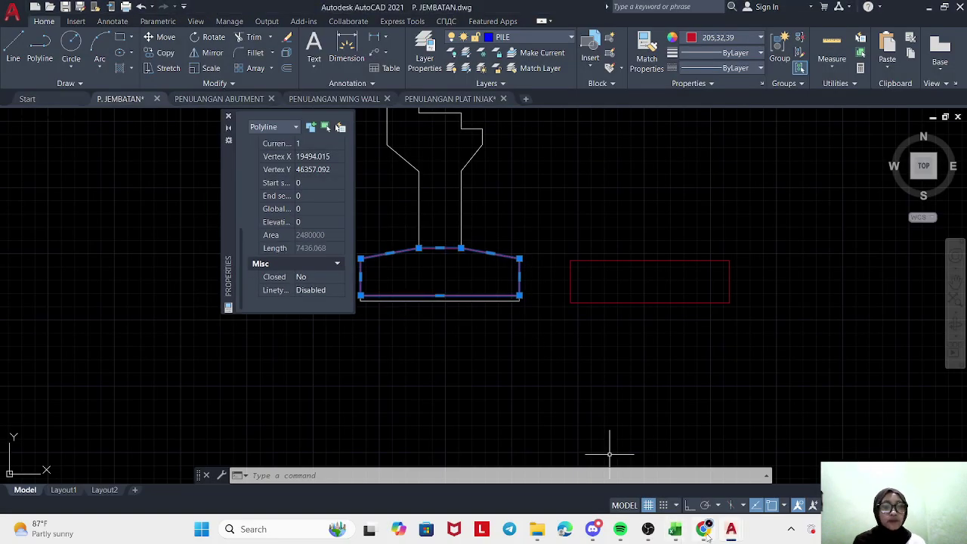
- Switch to Excel, paste the snip at cell D37 and resize it to fit the rows between the Pile Cap and Abutment headings
{"action": "left_click", "coordinate": [675, 531]}
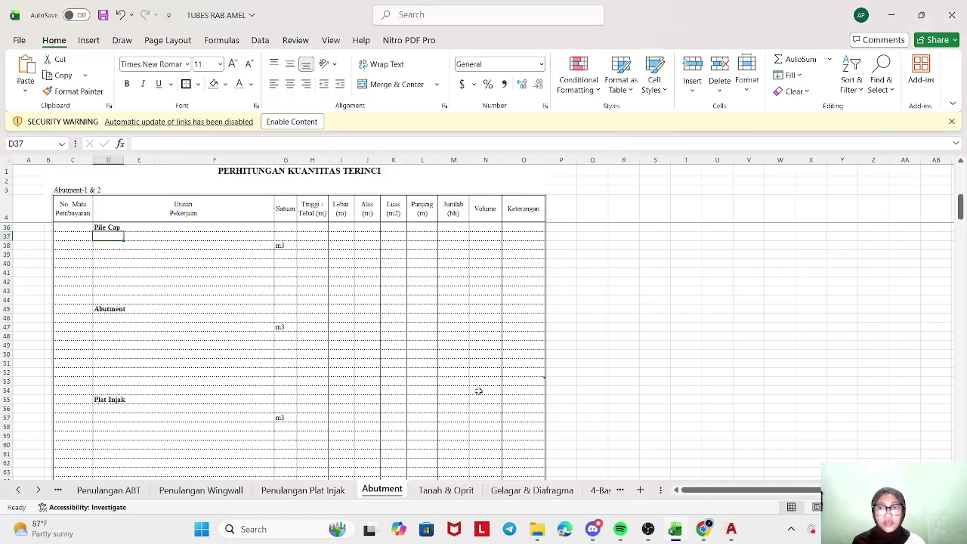
{"action": "right_click", "coordinate": [111, 238]}
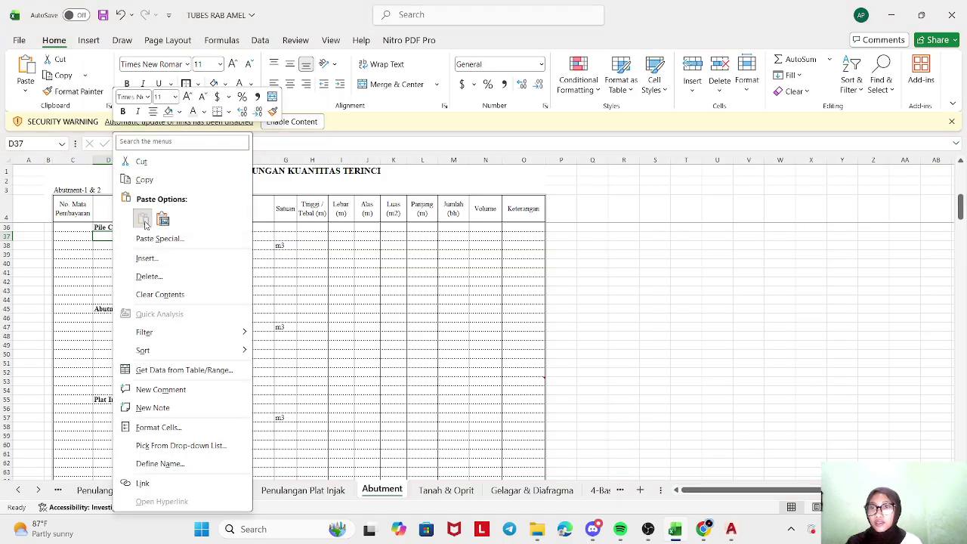
{"action": "left_click", "coordinate": [144, 222]}
{"action": "left_click_drag", "start_coordinate": [354, 305], "coordinate": [265, 278]}
{"action": "left_click_drag", "start_coordinate": [234, 251], "coordinate": [239, 258]}
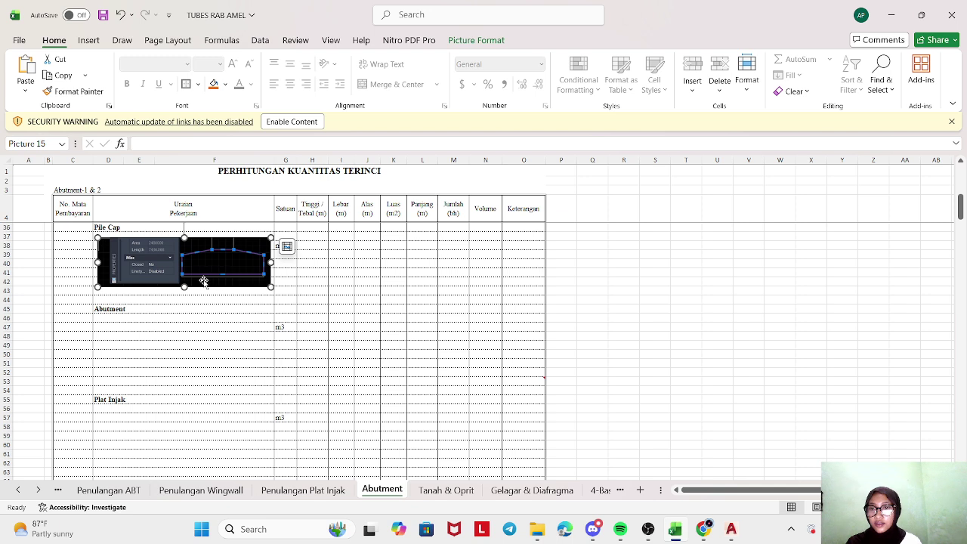
{"action": "left_click_drag", "start_coordinate": [185, 286], "coordinate": [184, 300]}
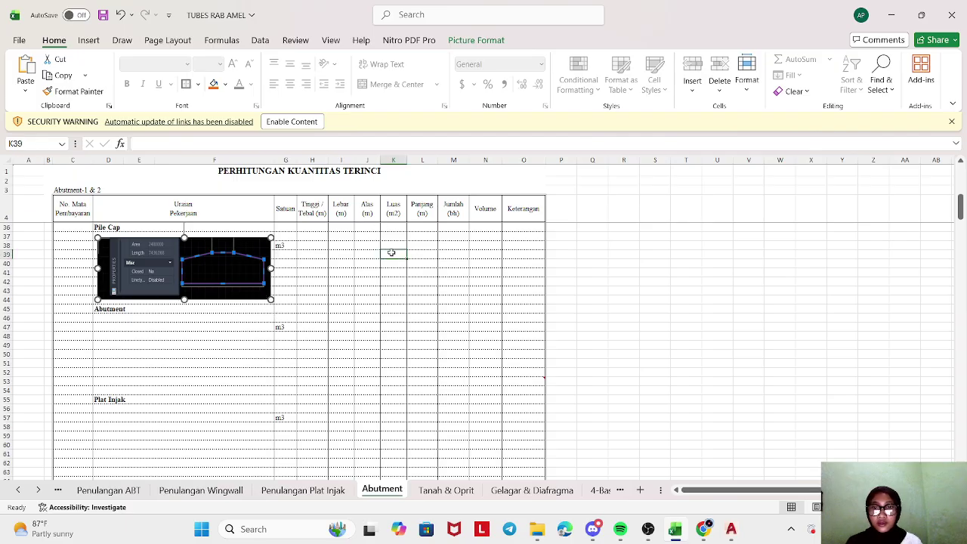
- Enter the pile cap area in cell K38 as =248000/1000000
{"action": "left_click", "coordinate": [368, 318]}
{"action": "left_click", "coordinate": [383, 246]}
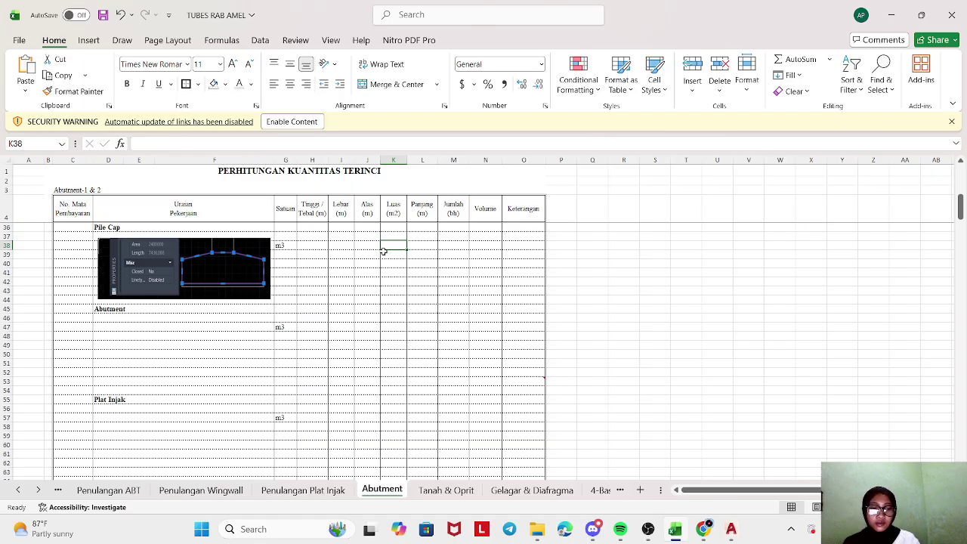
{"action": "type", "text": "="}
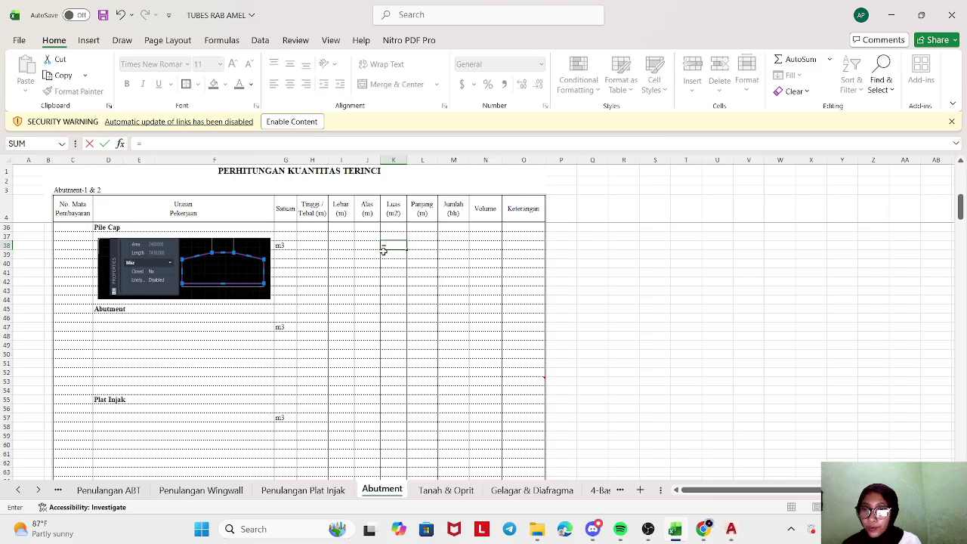
{"action": "type", "text": "2480"}
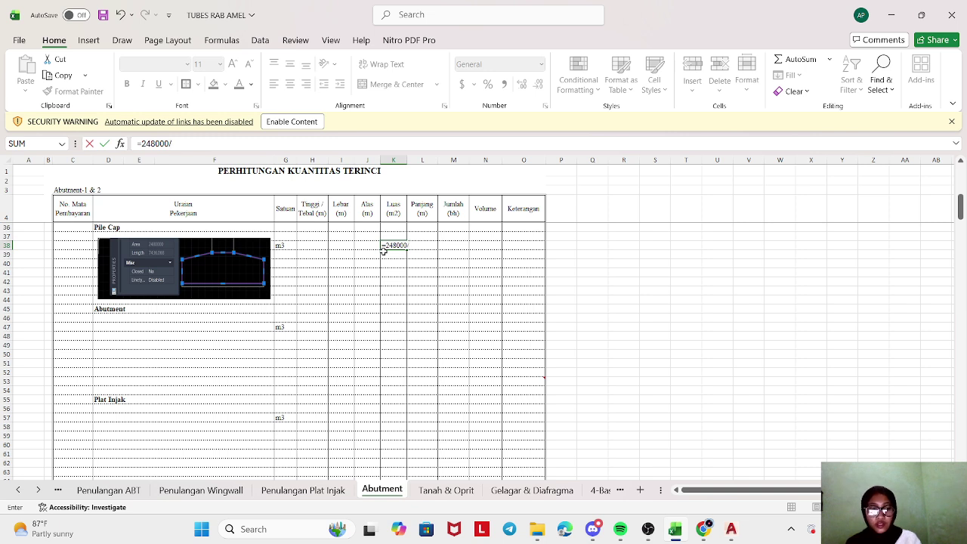
{"action": "type", "text": "000000"}
{"action": "key", "text": "Return"}
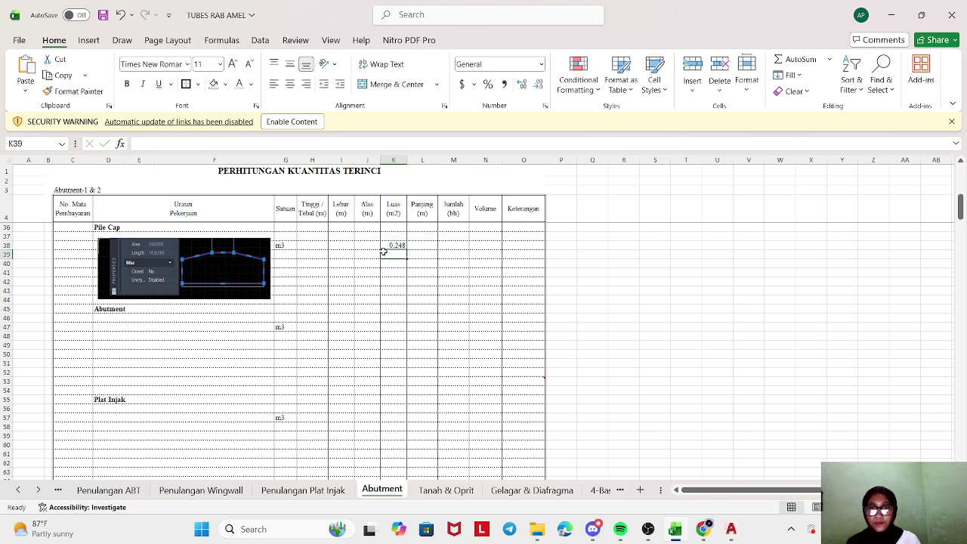
- Correct the pile cap area formula in cell K38 so that it gives 2.48 m2
{"action": "left_click", "coordinate": [391, 246]}
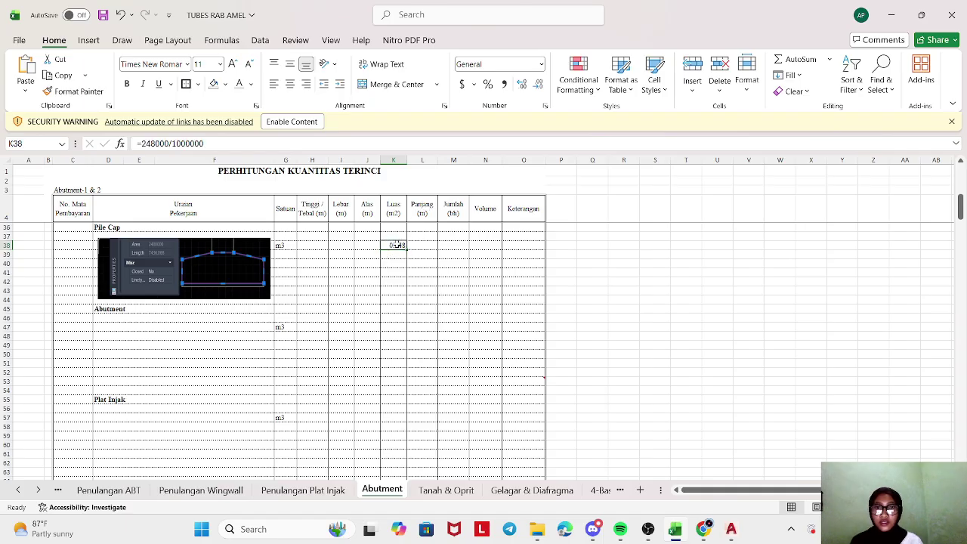
{"action": "double_click", "coordinate": [399, 245]}
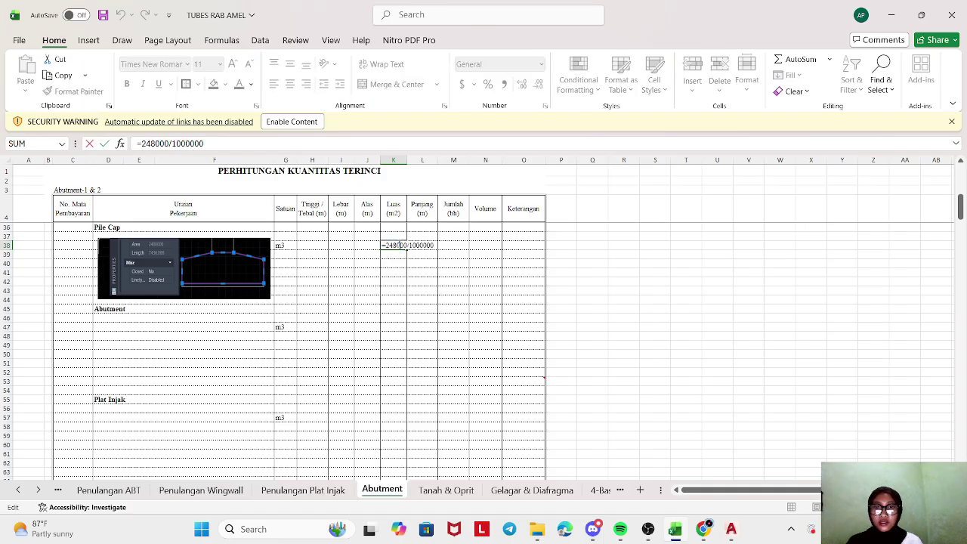
{"action": "left_click", "coordinate": [436, 246]}
{"action": "key", "text": "Return"}
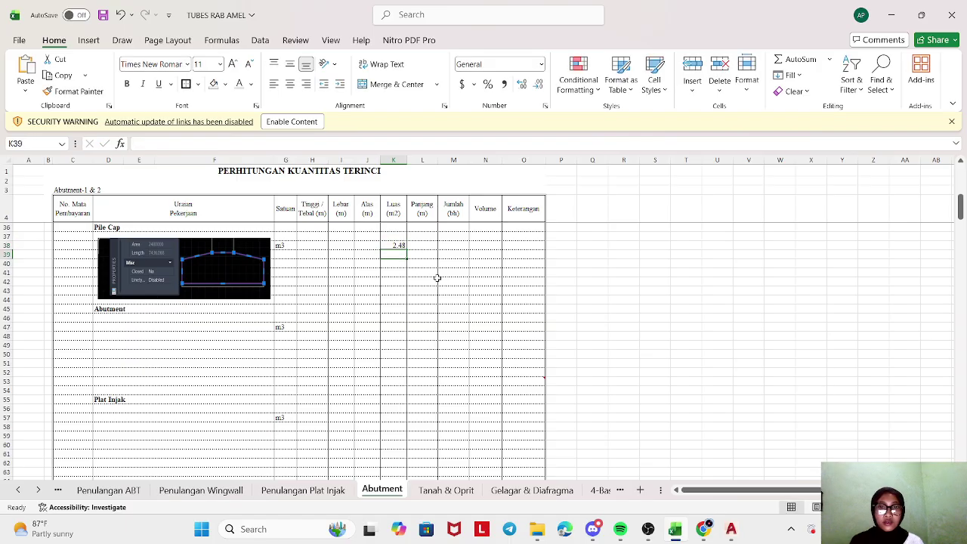
- Check the lengths of the rows above for reference and enter the pile cap length in cell L38 as =9500/1000
{"action": "left_click", "coordinate": [416, 280]}
{"action": "left_click", "coordinate": [424, 246]}
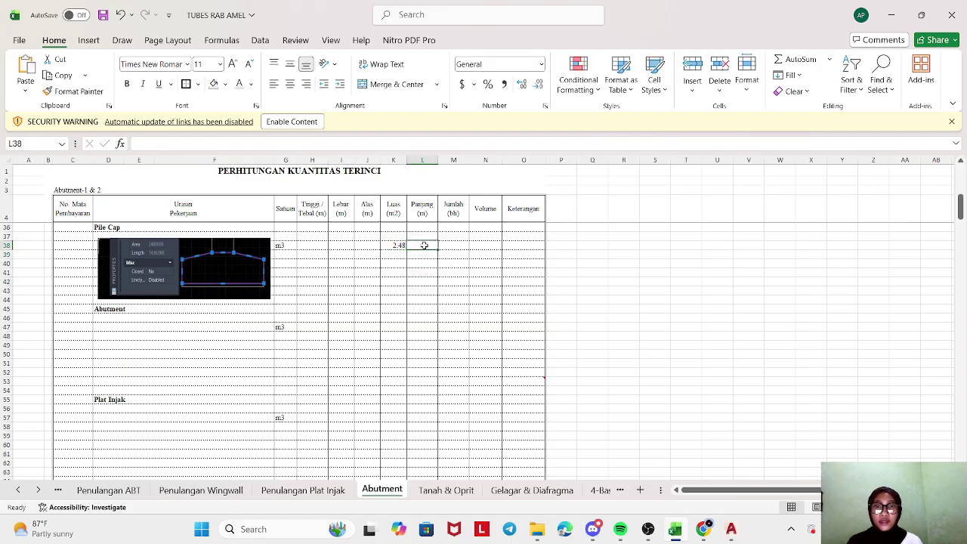
{"action": "type", "text": "="}
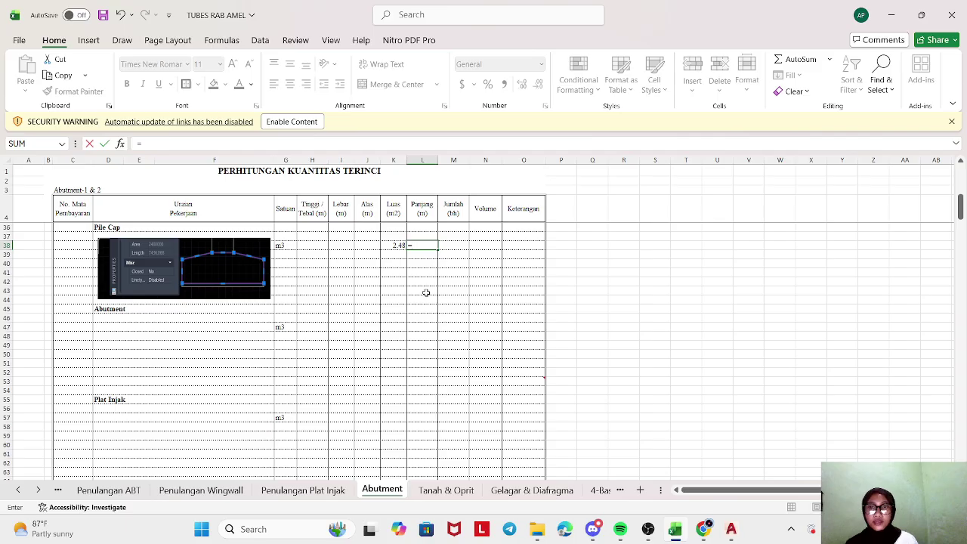
{"action": "scroll", "coordinate": [426, 293], "scroll_direction": "up", "scroll_amount": 10}
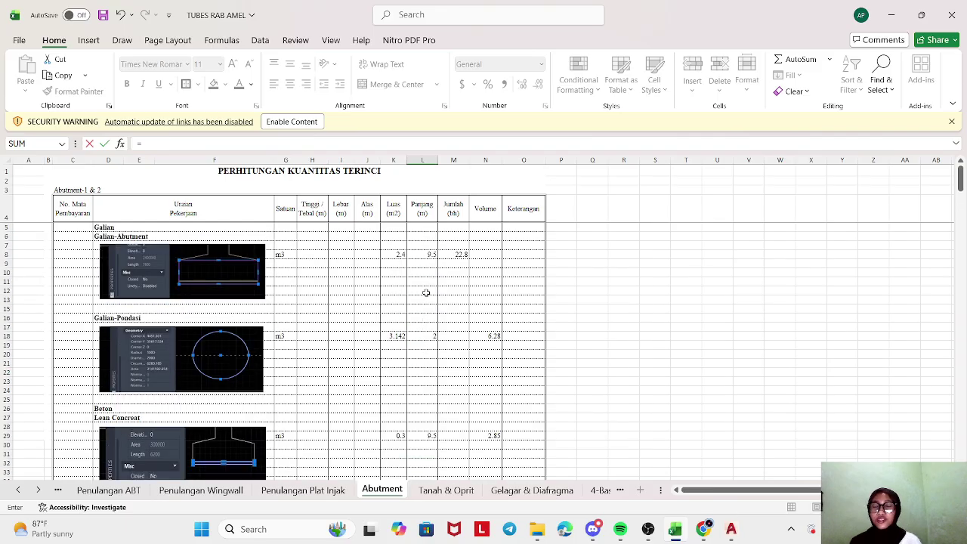
{"action": "scroll", "coordinate": [426, 293], "scroll_direction": "down", "scroll_amount": 8}
{"action": "scroll", "coordinate": [426, 293], "scroll_direction": "up", "scroll_amount": 5}
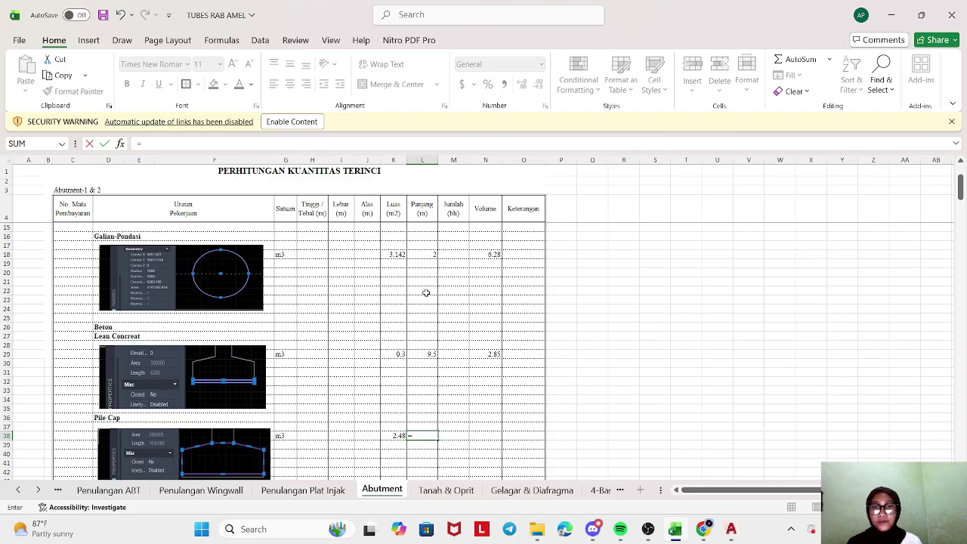
{"action": "scroll", "coordinate": [426, 293], "scroll_direction": "down", "scroll_amount": 4}
{"action": "type", "text": "9500/1000"}
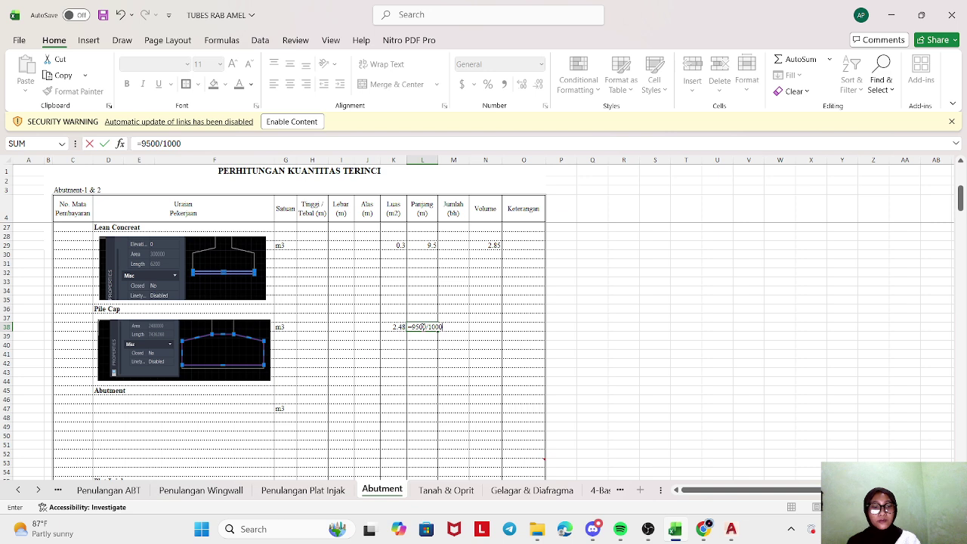
{"action": "key", "text": "Return"}
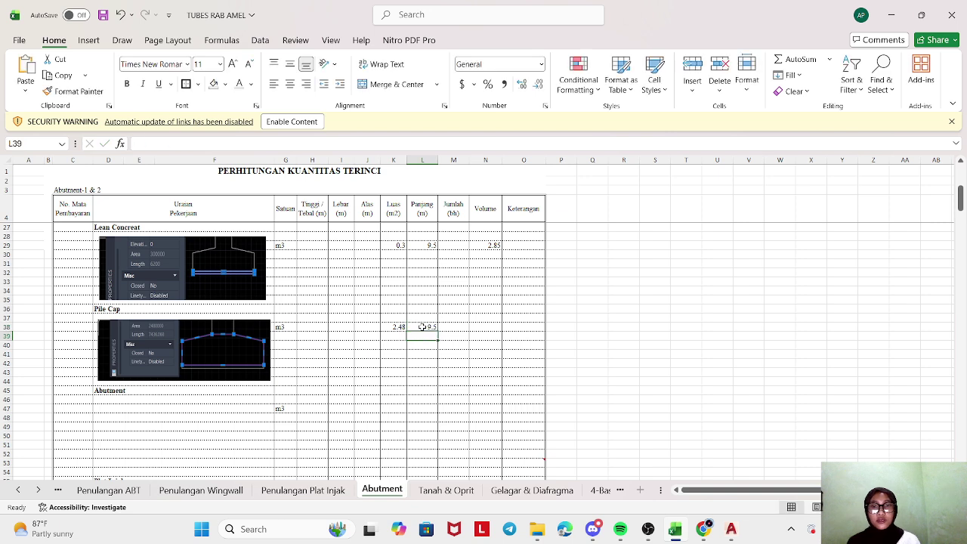
- Calculate the pile cap volume in cell N38 with the formula =K38*L38
{"action": "left_click", "coordinate": [492, 325]}
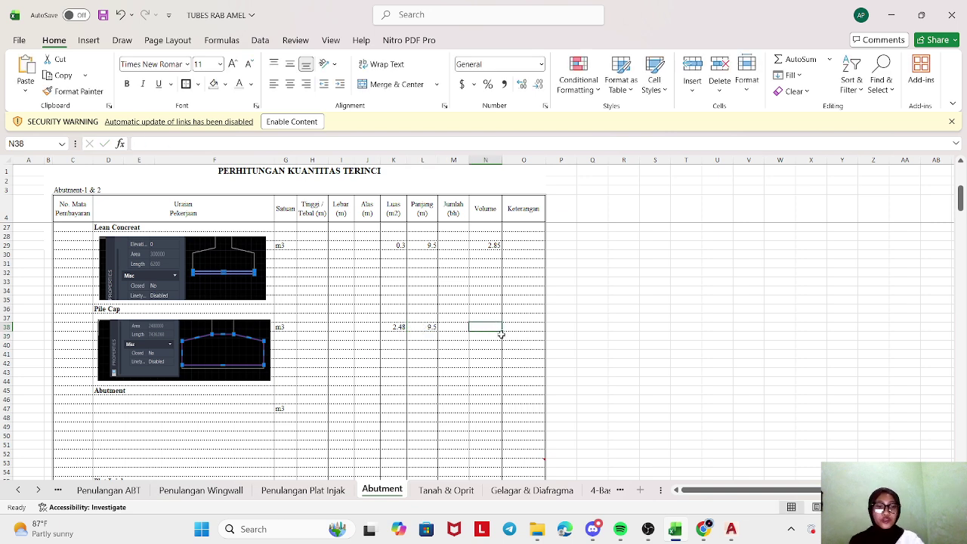
{"action": "type", "text": "="}
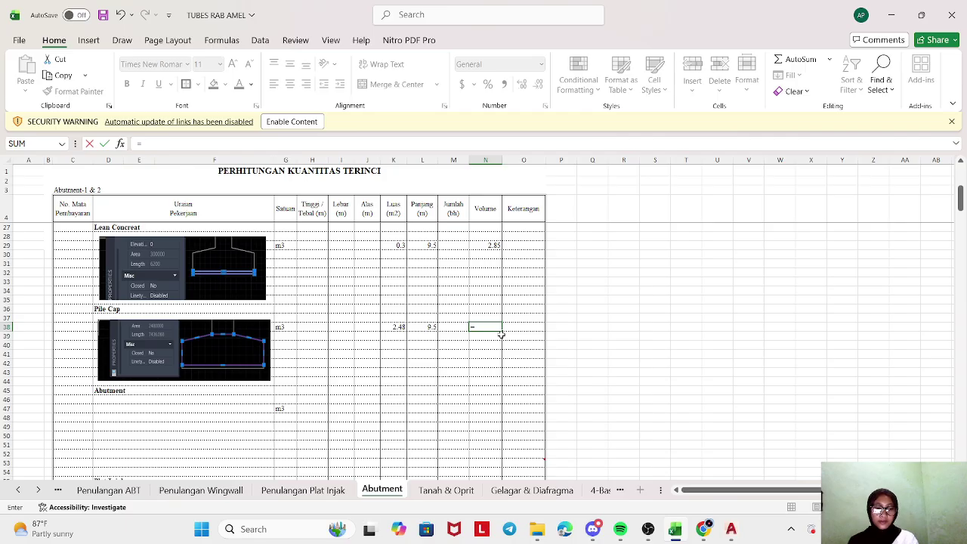
{"action": "left_click", "coordinate": [402, 329]}
{"action": "type", "text": "*"}
{"action": "left_click", "coordinate": [418, 326]}
{"action": "key", "text": "Return"}
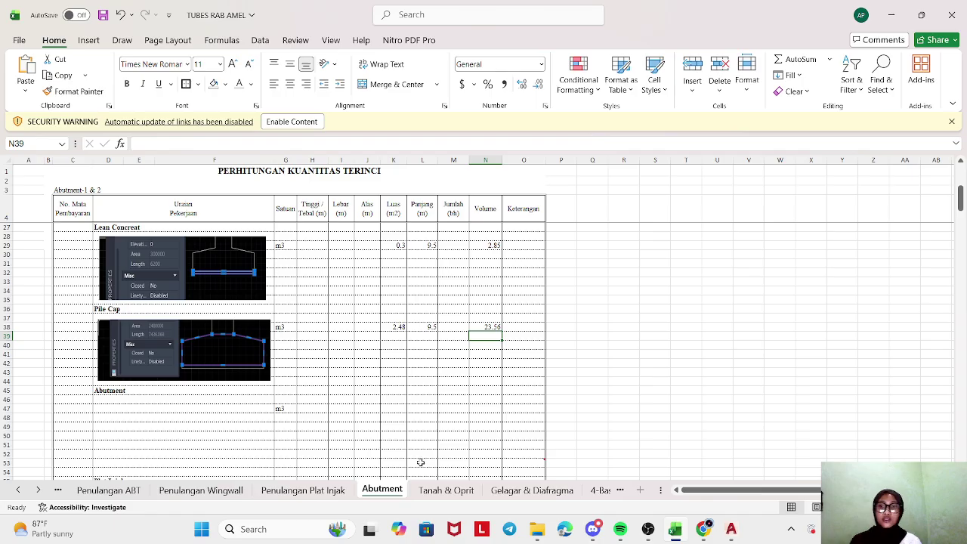
- Check the empty Abutment rows, switch to the P. JEMBATAN drawing in AutoCAD and deselect the pile cap polyline in the abutment section
{"action": "scroll", "coordinate": [493, 391], "scroll_direction": "down", "scroll_amount": 5}
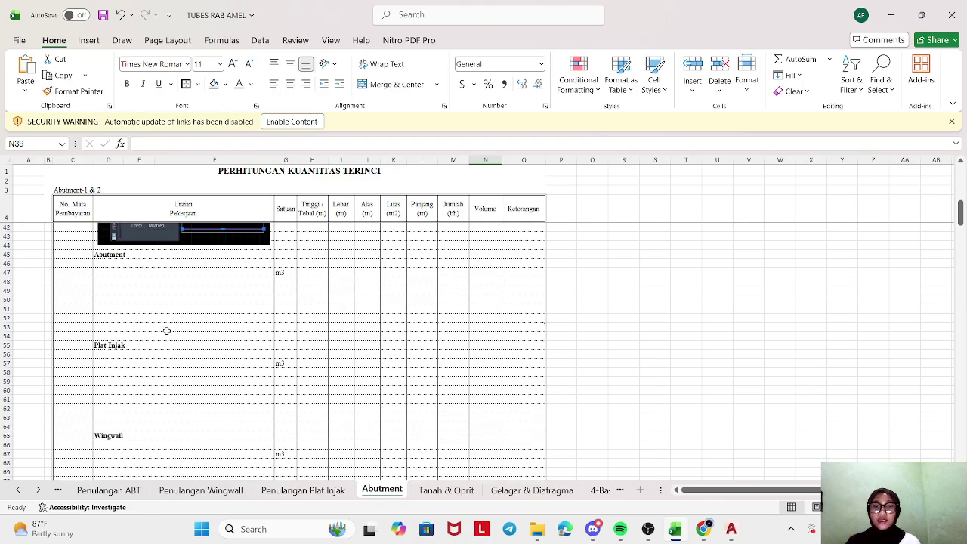
{"action": "left_click", "coordinate": [730, 529]}
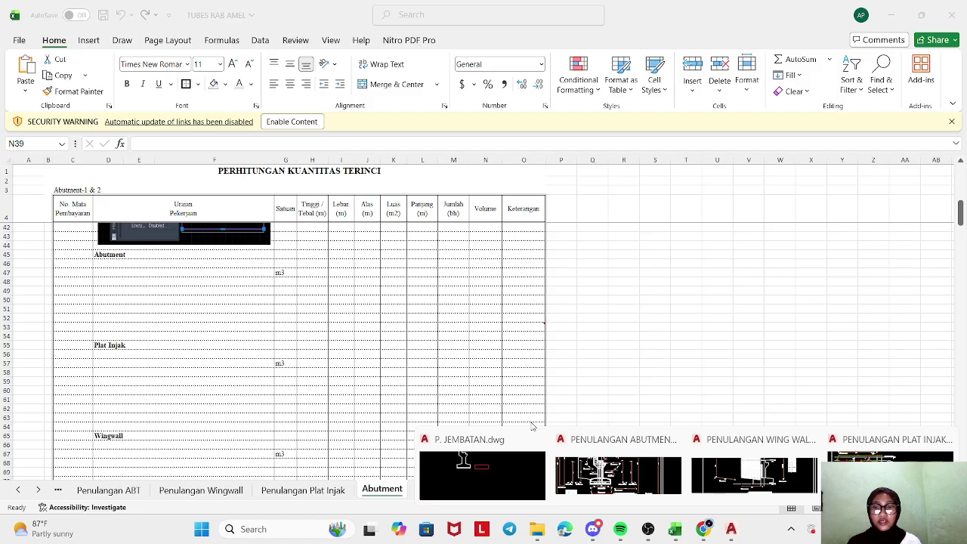
{"action": "left_click", "coordinate": [507, 475]}
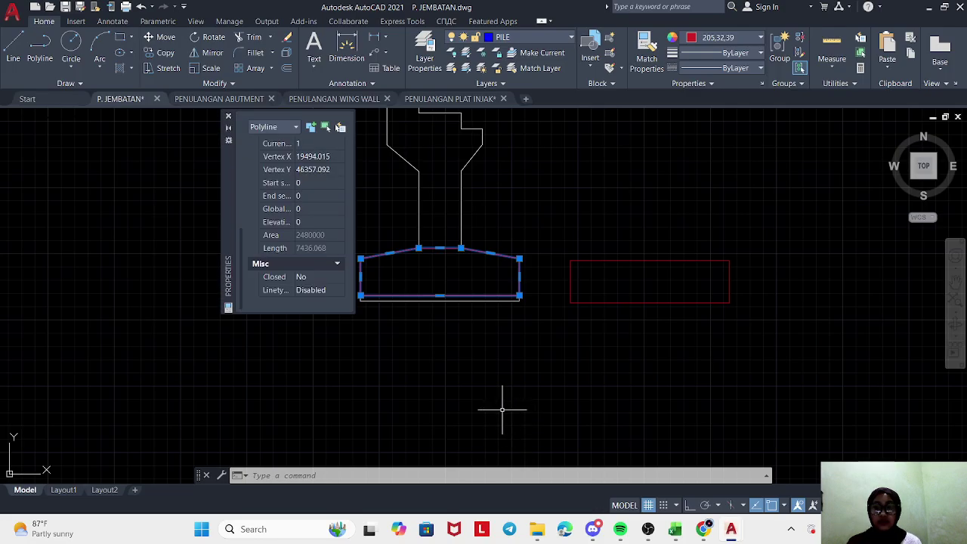
{"action": "scroll", "coordinate": [396, 327], "scroll_direction": "up", "scroll_amount": 4}
{"action": "scroll", "coordinate": [396, 327], "scroll_direction": "down", "scroll_amount": 5}
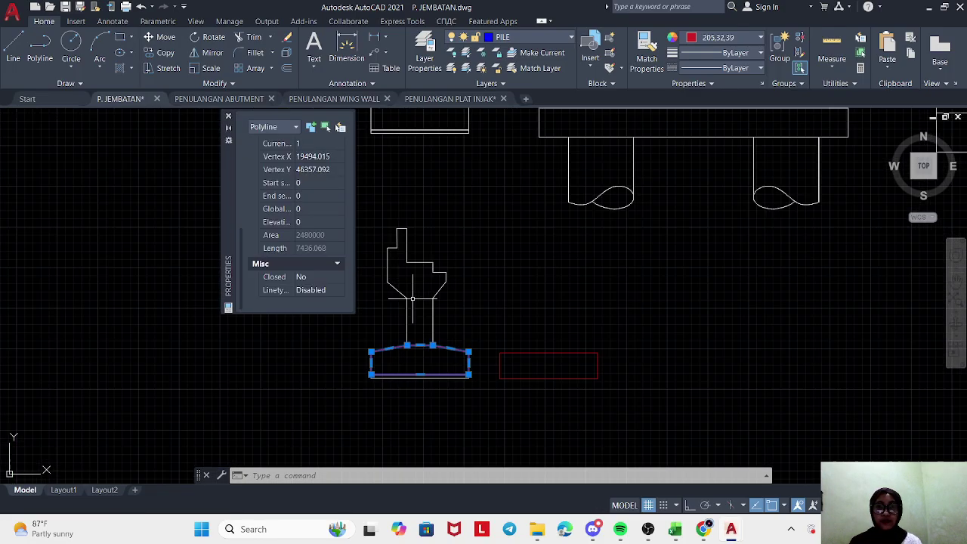
{"action": "key", "text": "Escape"}
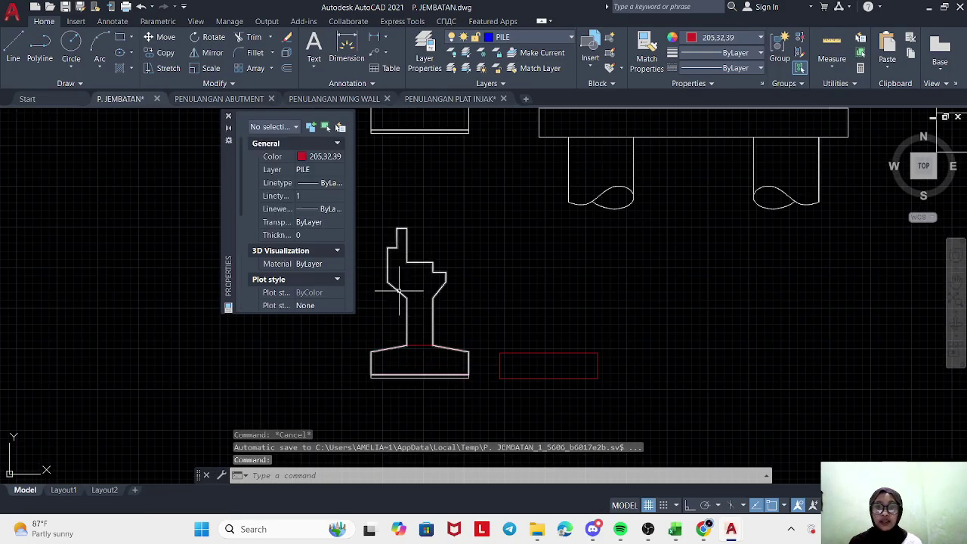
- Delete the pile cap polyline traced over the abutment section
{"action": "left_click", "coordinate": [406, 351]}
{"action": "key", "text": "Escape"}
{"action": "left_click", "coordinate": [407, 349]}
{"action": "key", "text": "Delete"}
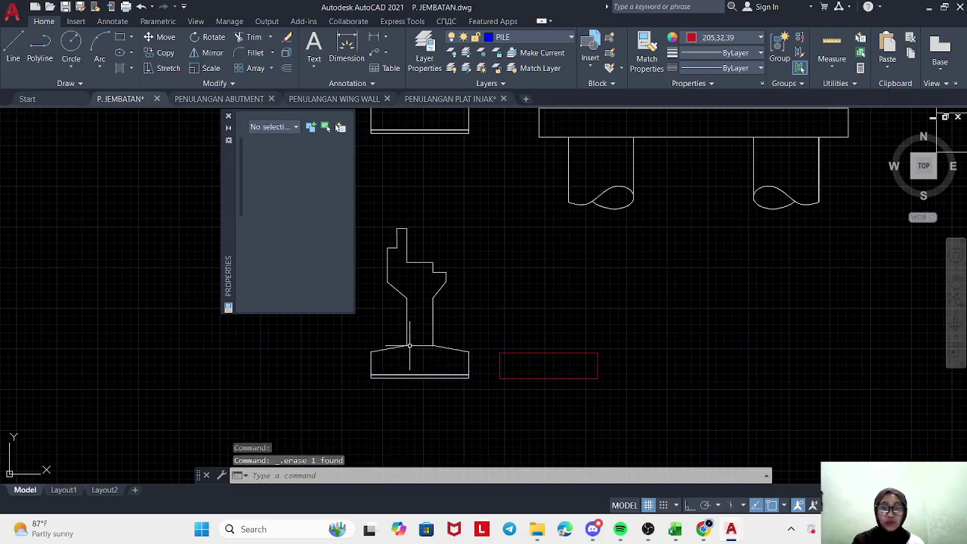
- Start a polyline at the top of the abutment wall and trace its top edge, stepped right side and base line above the pile cap
{"action": "left_click", "coordinate": [40, 47]}
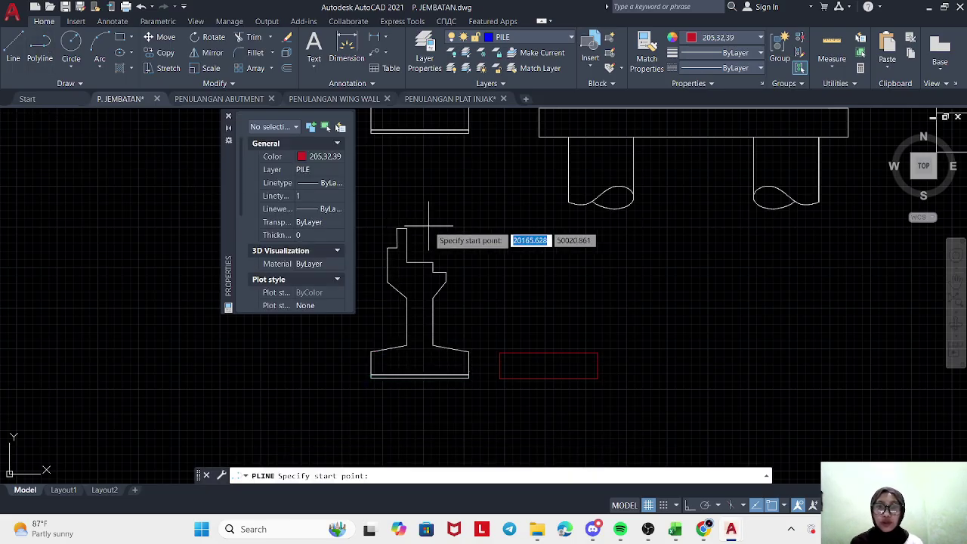
{"action": "scroll", "coordinate": [388, 227], "scroll_direction": "up", "scroll_amount": 2}
{"action": "left_click", "coordinate": [433, 227]}
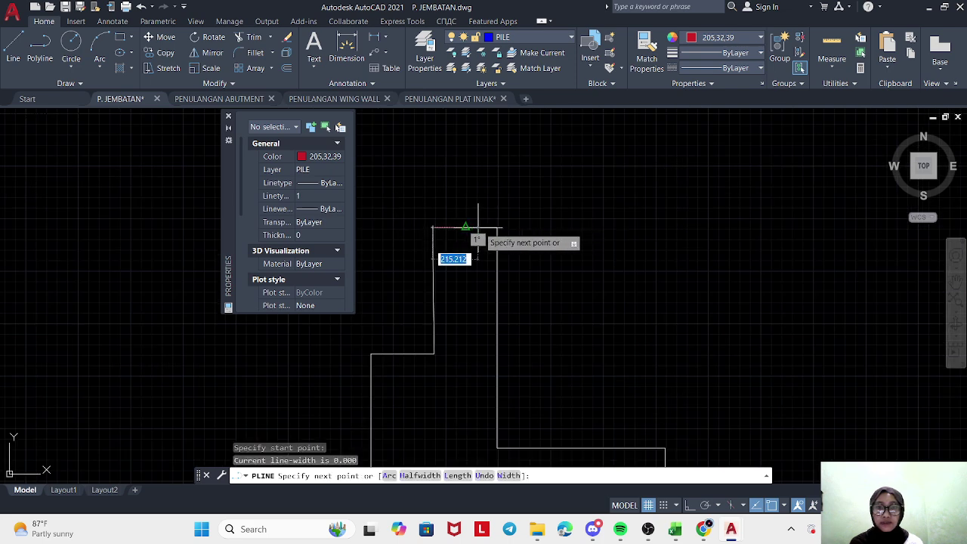
{"action": "left_click", "coordinate": [497, 226]}
{"action": "scroll", "coordinate": [497, 250], "scroll_direction": "down", "scroll_amount": 3}
{"action": "scroll", "coordinate": [456, 230], "scroll_direction": "up", "scroll_amount": 3}
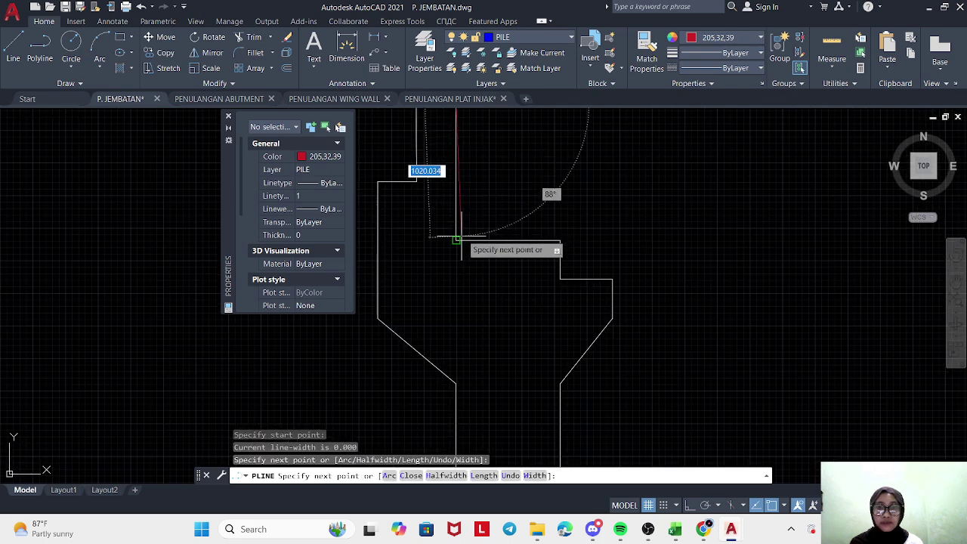
{"action": "left_click", "coordinate": [456, 240]}
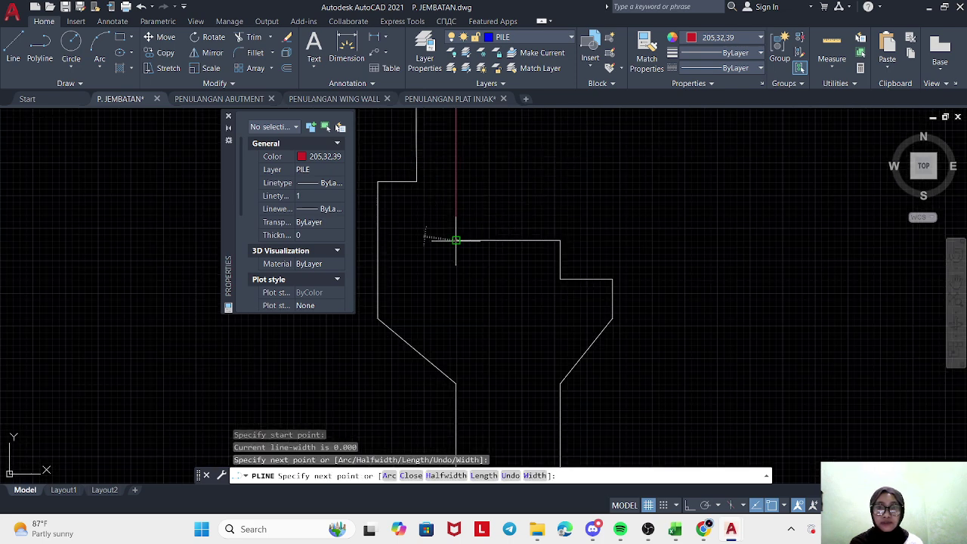
{"action": "left_click", "coordinate": [560, 240]}
{"action": "left_click", "coordinate": [560, 280]}
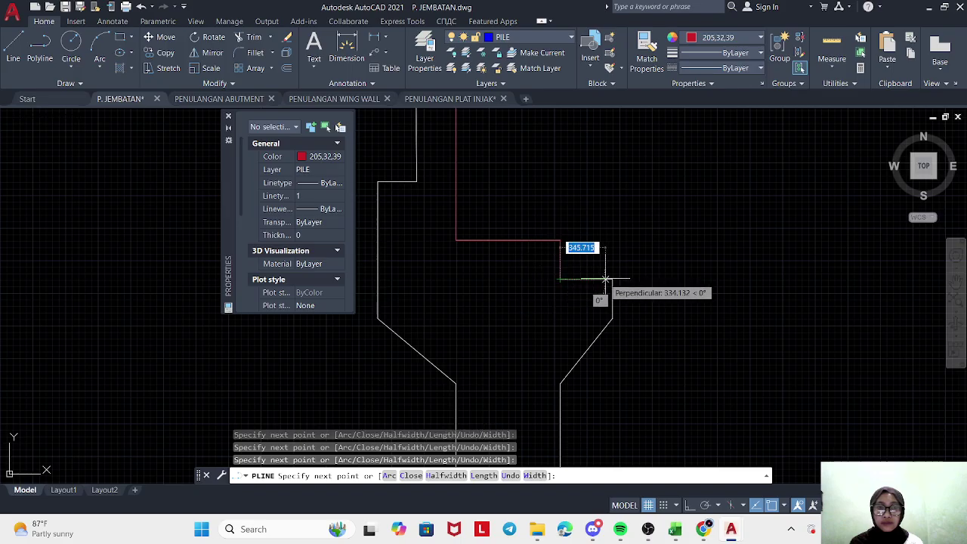
{"action": "left_click", "coordinate": [612, 280]}
{"action": "scroll", "coordinate": [607, 325], "scroll_direction": "down", "scroll_amount": 3}
{"action": "left_click_drag", "start_coordinate": [604, 324], "coordinate": [572, 243]}
{"action": "left_click", "coordinate": [576, 244]}
{"action": "left_click", "coordinate": [555, 267]}
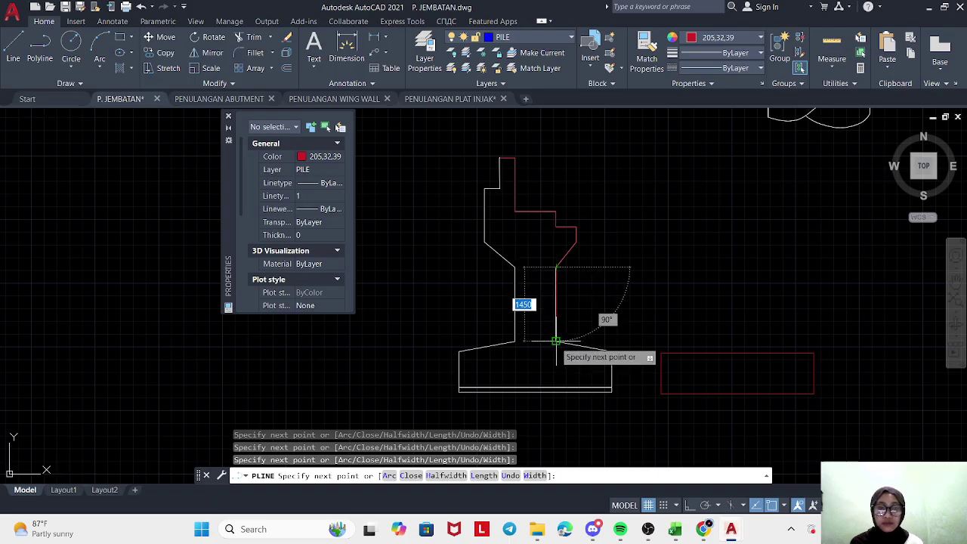
{"action": "left_click", "coordinate": [555, 341]}
{"action": "left_click", "coordinate": [515, 341]}
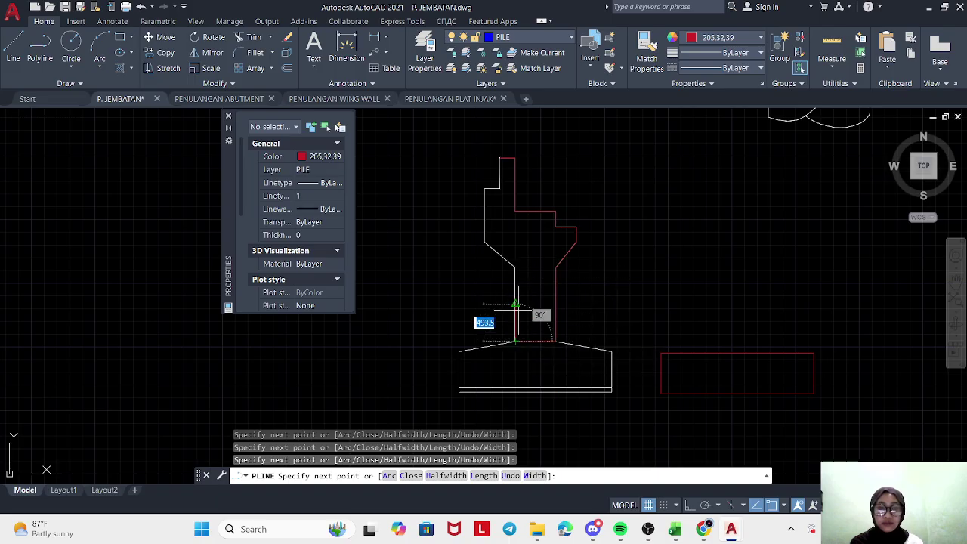
- Continue the polyline up the abutment wall's left side back to its starting corner and finish it
{"action": "left_click", "coordinate": [515, 267]}
{"action": "left_click", "coordinate": [485, 242]}
{"action": "left_click", "coordinate": [485, 188]}
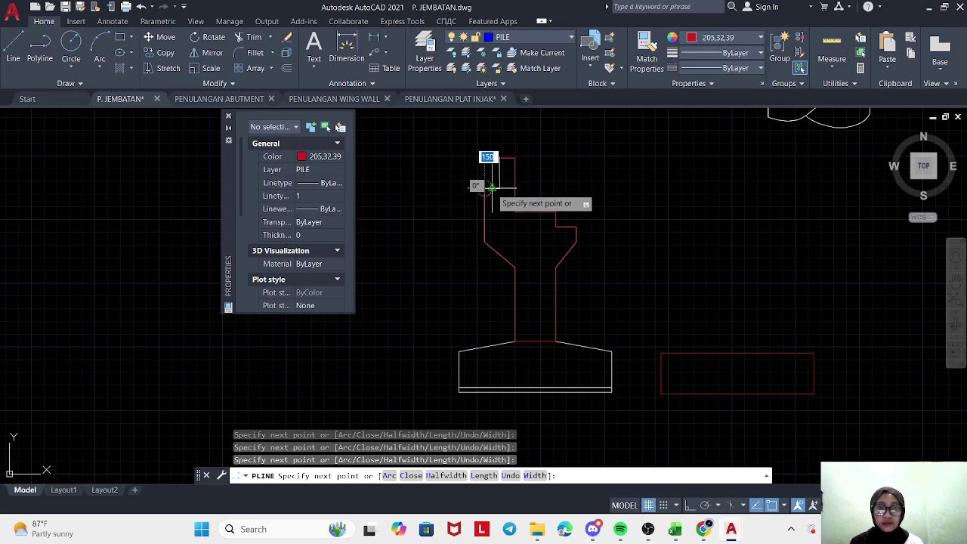
{"action": "left_click", "coordinate": [496, 188]}
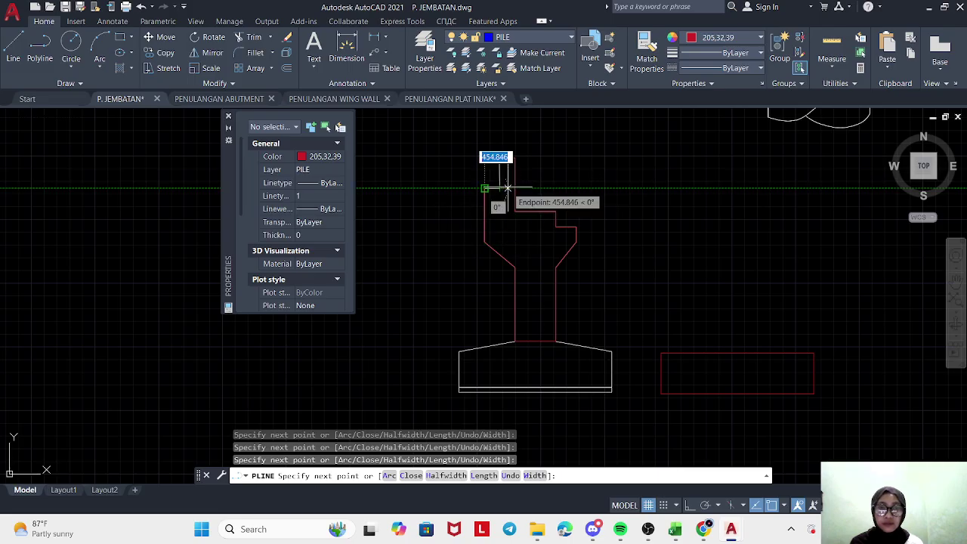
{"action": "scroll", "coordinate": [495, 190], "scroll_direction": "up", "scroll_amount": 5}
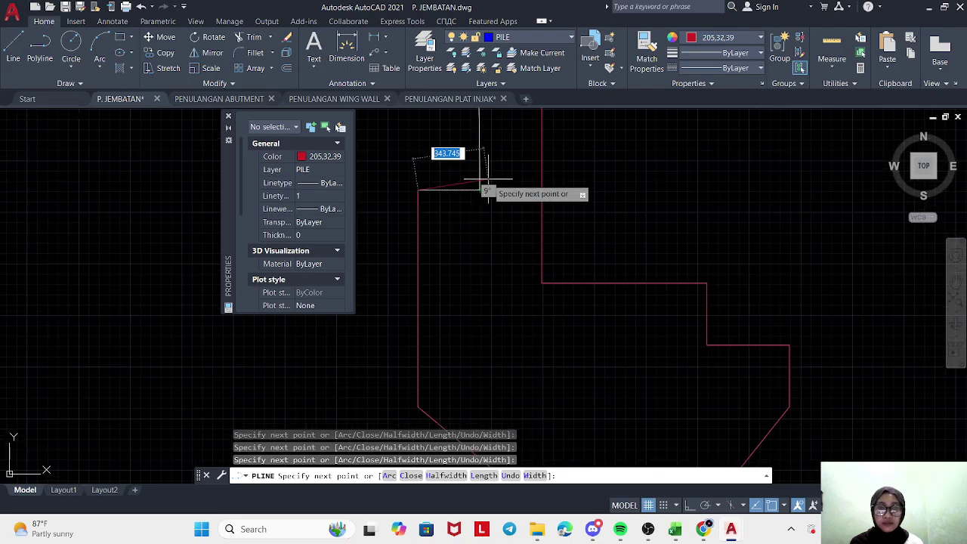
{"action": "left_click", "coordinate": [480, 189]}
{"action": "scroll", "coordinate": [473, 266], "scroll_direction": "down", "scroll_amount": 3}
{"action": "scroll", "coordinate": [471, 164], "scroll_direction": "up", "scroll_amount": 3}
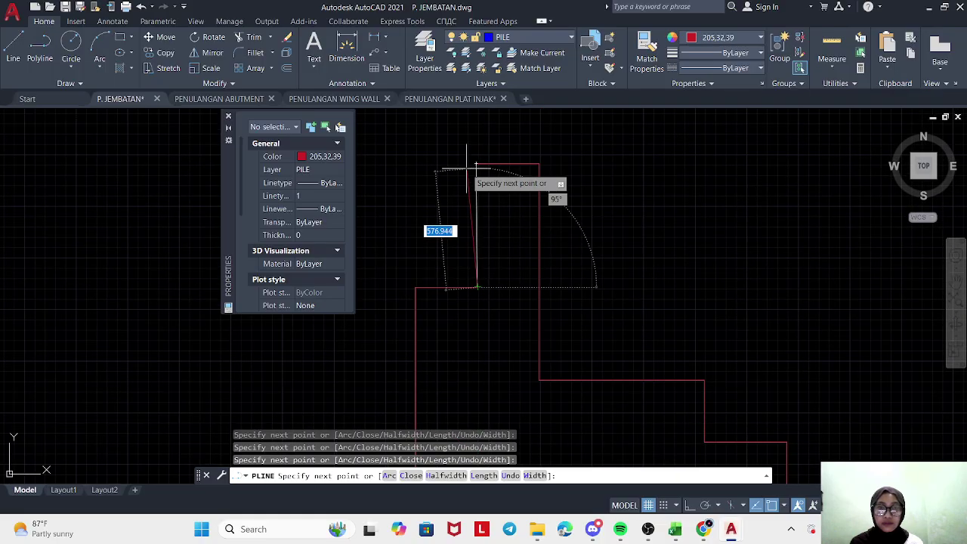
{"action": "left_click", "coordinate": [476, 163]}
{"action": "key", "text": "Escape"}
{"action": "scroll", "coordinate": [476, 248], "scroll_direction": "down", "scroll_amount": 4}
{"action": "scroll", "coordinate": [474, 247], "scroll_direction": "up", "scroll_amount": 2}
{"action": "scroll", "coordinate": [449, 177], "scroll_direction": "down", "scroll_amount": 2}
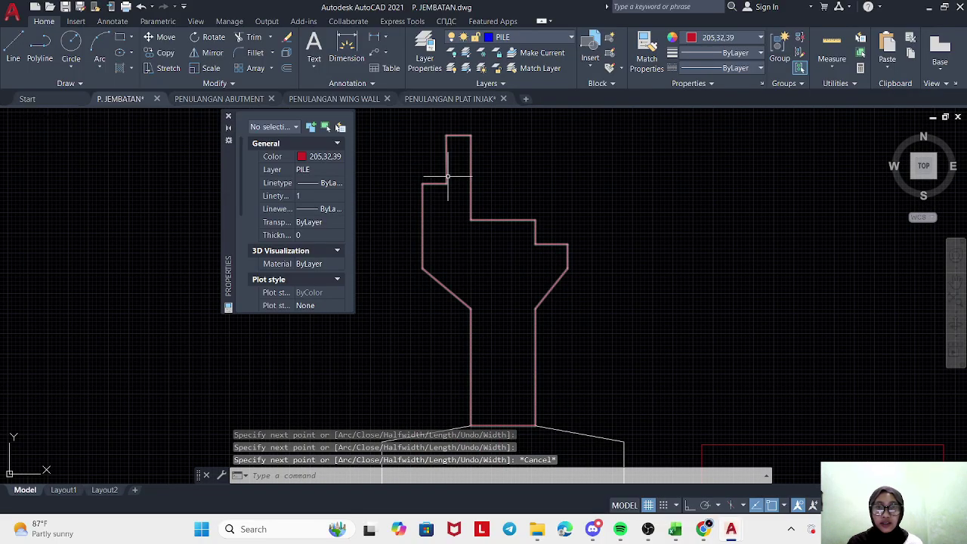
- Select the traced abutment polyline, bring its area into view in the properties and place them beside the shape
{"action": "left_click", "coordinate": [447, 177]}
{"action": "scroll", "coordinate": [311, 244], "scroll_direction": "down", "scroll_amount": 5}
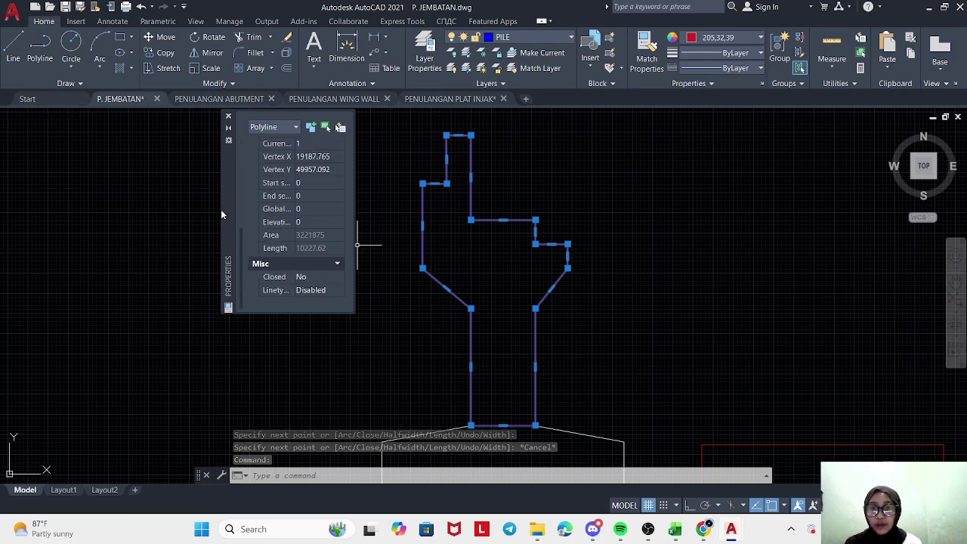
{"action": "left_click_drag", "start_coordinate": [221, 209], "coordinate": [262, 258]}
{"action": "scroll", "coordinate": [401, 272], "scroll_direction": "down", "scroll_amount": 4}
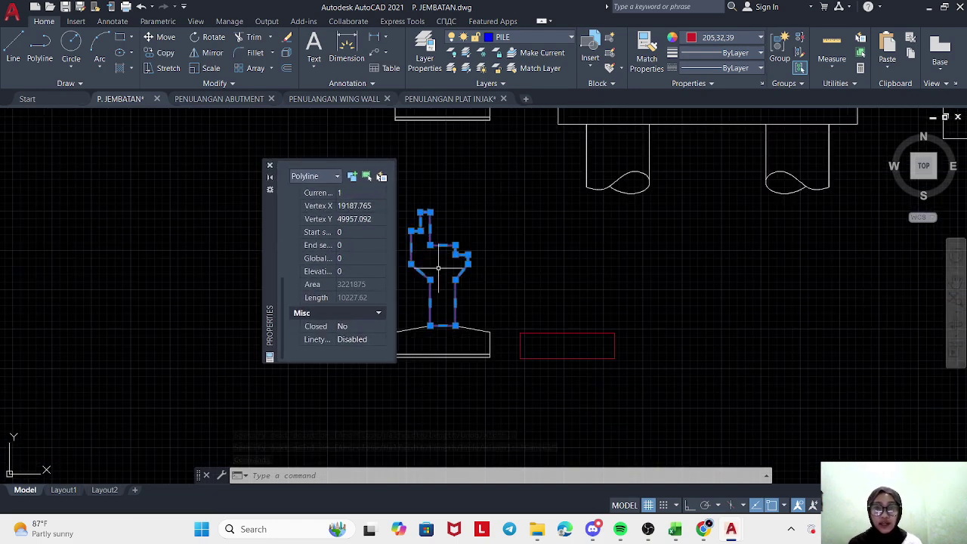
{"action": "left_click_drag", "start_coordinate": [441, 280], "coordinate": [443, 307]}
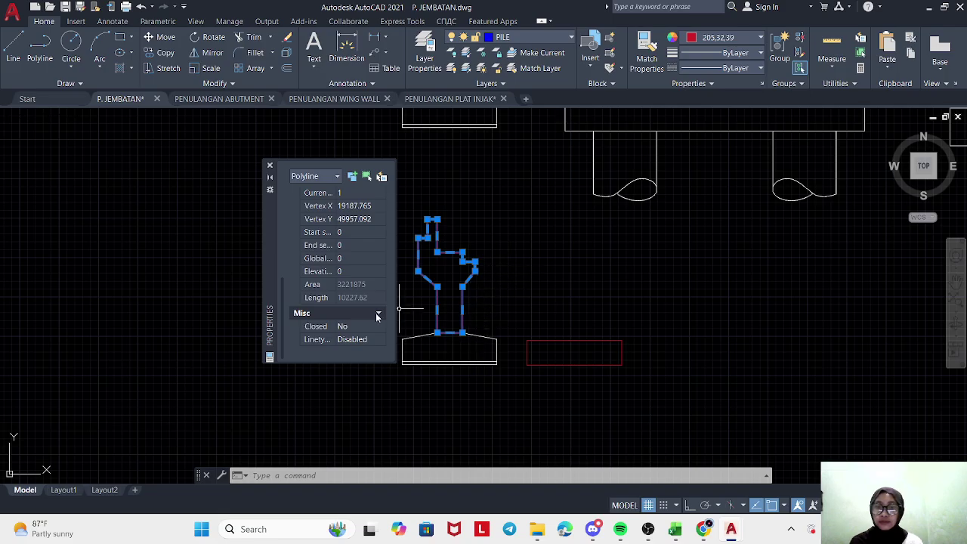
- Deselect the abutment polyline and examine the traced outline and its corners up close
{"action": "key", "text": "Escape"}
{"action": "scroll", "coordinate": [461, 280], "scroll_direction": "up", "scroll_amount": 4}
{"action": "scroll", "coordinate": [468, 280], "scroll_direction": "down", "scroll_amount": 4}
{"action": "scroll", "coordinate": [472, 283], "scroll_direction": "up", "scroll_amount": 4}
{"action": "left_click_drag", "start_coordinate": [480, 274], "coordinate": [361, 355]}
{"action": "scroll", "coordinate": [552, 213], "scroll_direction": "up", "scroll_amount": 4}
{"action": "left_click_drag", "start_coordinate": [552, 213], "coordinate": [482, 372]}
{"action": "scroll", "coordinate": [480, 374], "scroll_direction": "down", "scroll_amount": 2}
{"action": "mouse_move", "coordinate": [481, 375]}
{"action": "left_mouse_down"}
{"action": "mouse_move", "coordinate": [579, 360]}
{"action": "mouse_move", "coordinate": [654, 371]}
{"action": "left_mouse_up"}
{"action": "scroll", "coordinate": [584, 341], "scroll_direction": "down", "scroll_amount": 4}
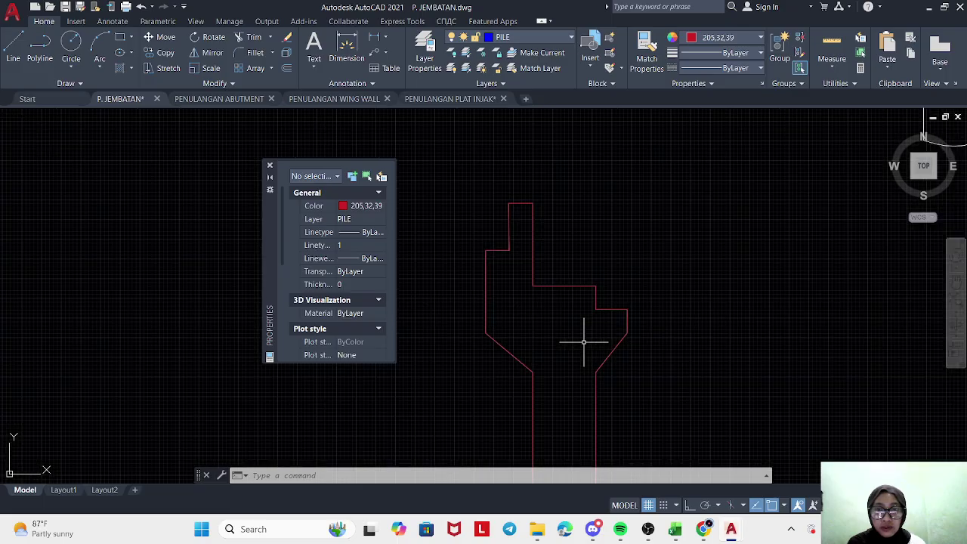
{"action": "left_click_drag", "start_coordinate": [583, 343], "coordinate": [520, 285]}
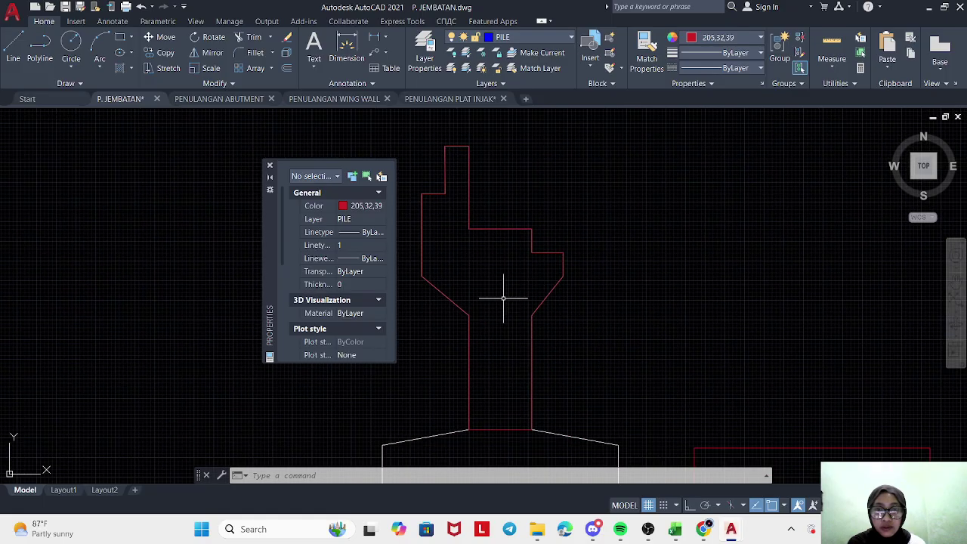
- Reselect the abutment polyline, show its area and capture a screenshot of the properties together with the outline
{"action": "left_click", "coordinate": [470, 314]}
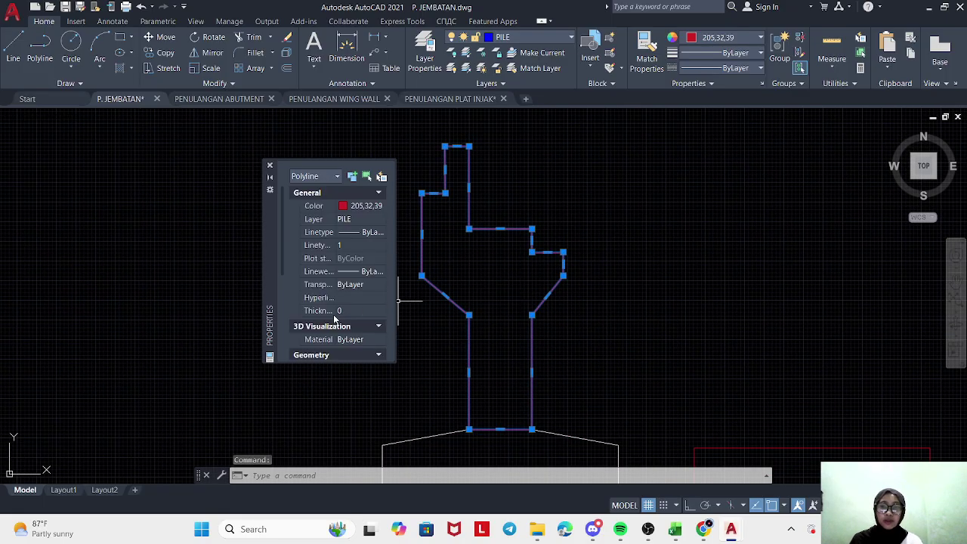
{"action": "scroll", "coordinate": [337, 313], "scroll_direction": "down", "scroll_amount": 5}
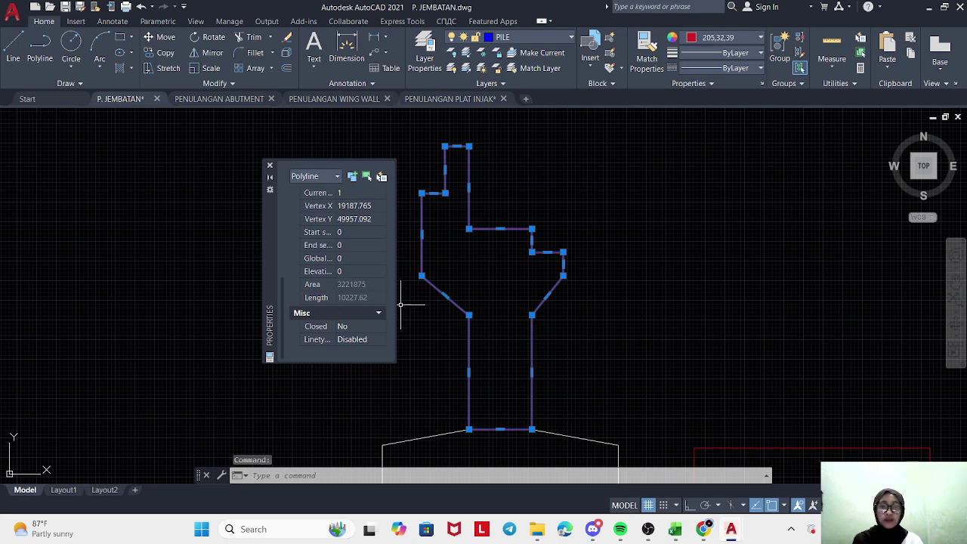
{"action": "scroll", "coordinate": [401, 305], "scroll_direction": "down", "scroll_amount": 4}
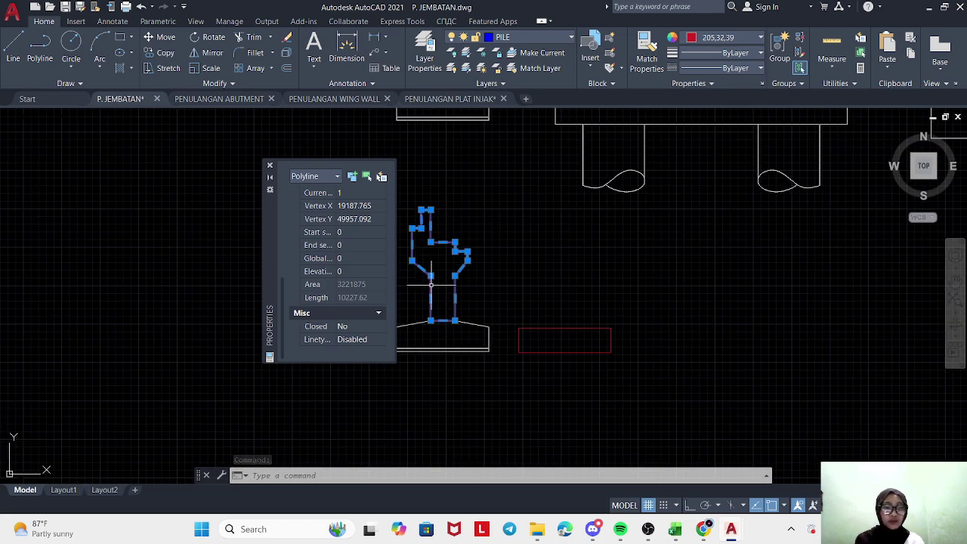
{"action": "key", "text": "super+shift+s"}
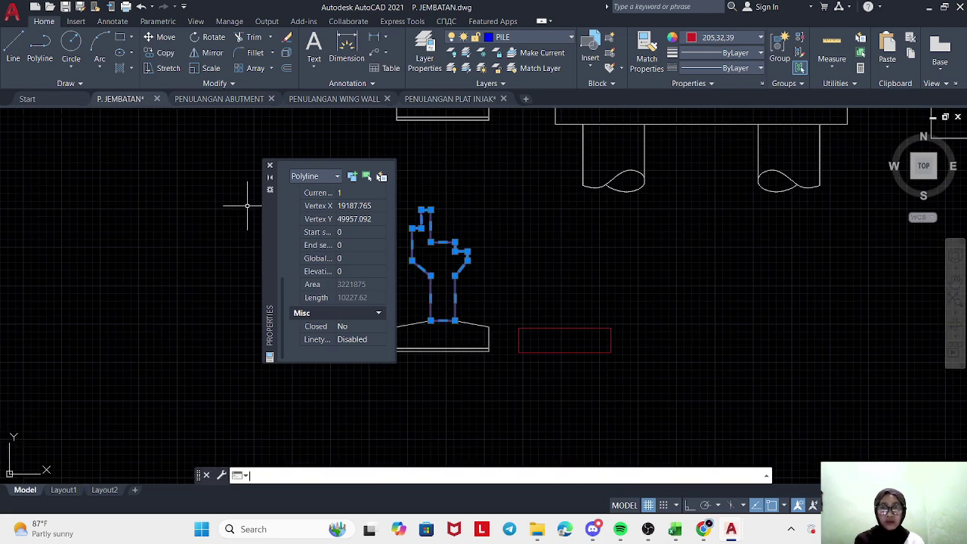
{"action": "left_click_drag", "start_coordinate": [246, 205], "coordinate": [496, 333]}
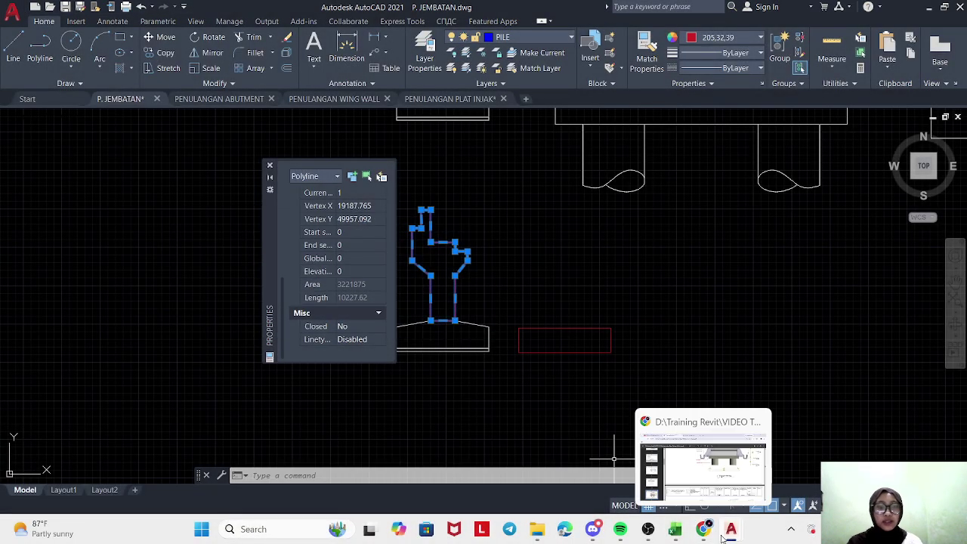
- Switch to the Excel workbook, paste the screenshot beneath the Abutment heading and shrink and position it above the Plat Injak row
{"action": "left_click", "coordinate": [675, 527]}
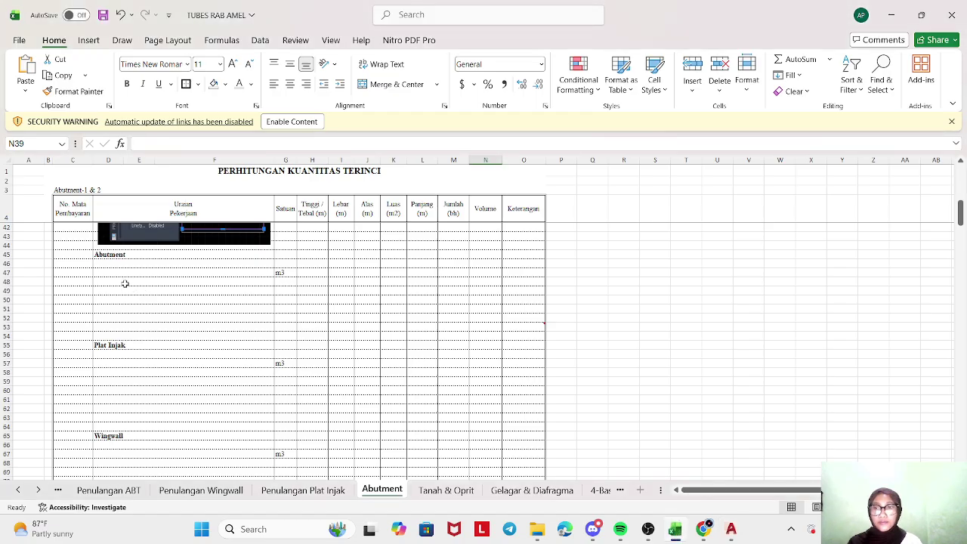
{"action": "left_click", "coordinate": [108, 264]}
{"action": "right_click", "coordinate": [108, 262]}
{"action": "key", "text": "Escape"}
{"action": "key", "text": "ctrl+v"}
{"action": "left_click_drag", "start_coordinate": [188, 264], "coordinate": [184, 309]}
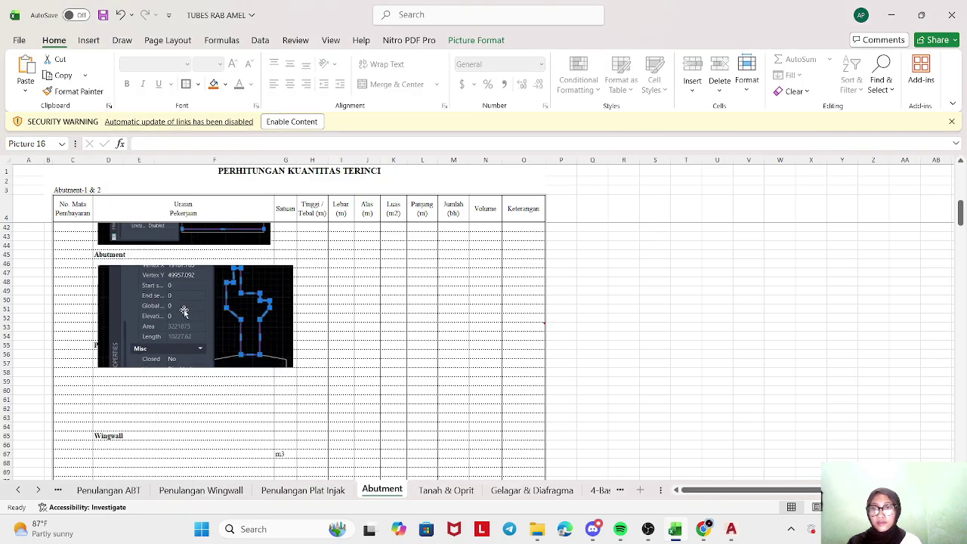
{"action": "left_click_drag", "start_coordinate": [293, 368], "coordinate": [262, 351]}
{"action": "left_click_drag", "start_coordinate": [182, 353], "coordinate": [192, 316]}
{"action": "left_click", "coordinate": [346, 306]}
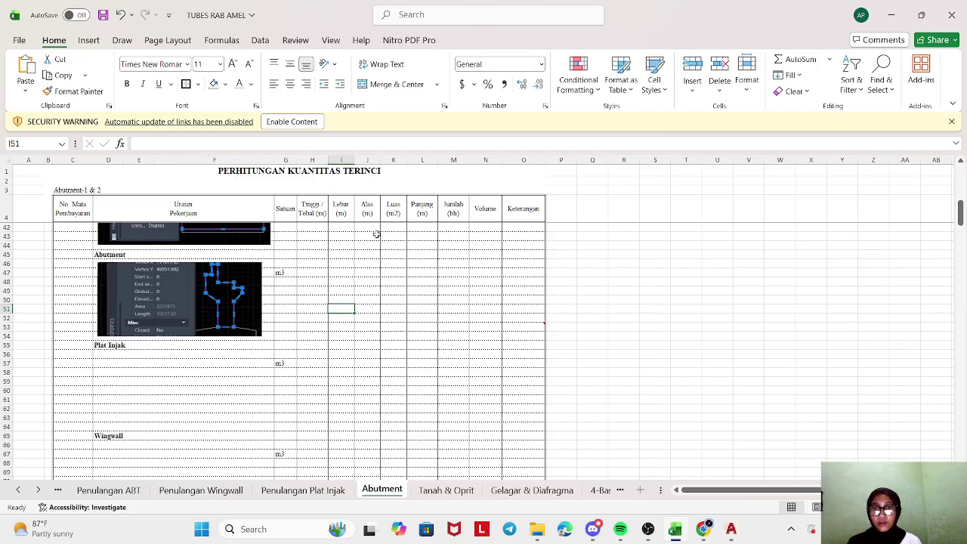
- Enter the abutment area in cell K47 as =3221875/1000000
{"action": "left_click", "coordinate": [387, 273]}
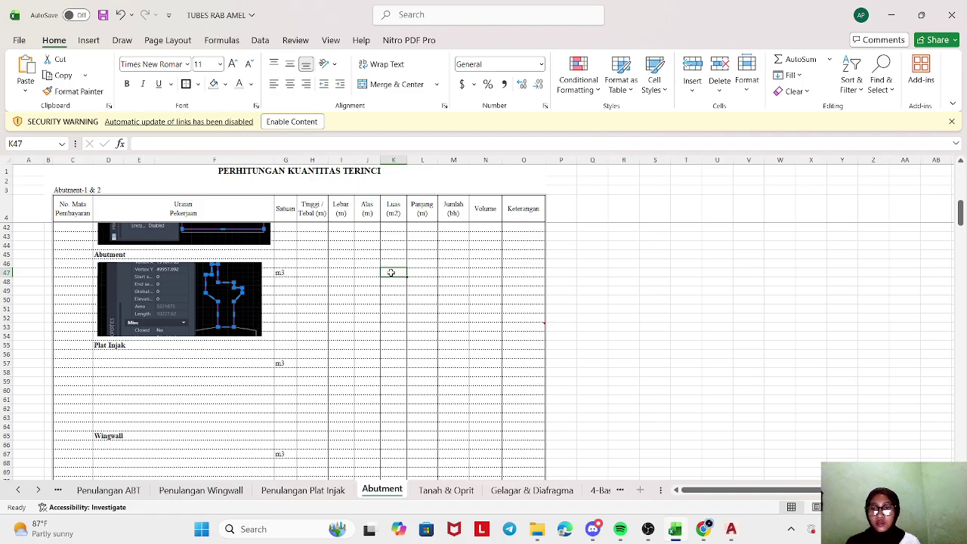
{"action": "type", "text": "="}
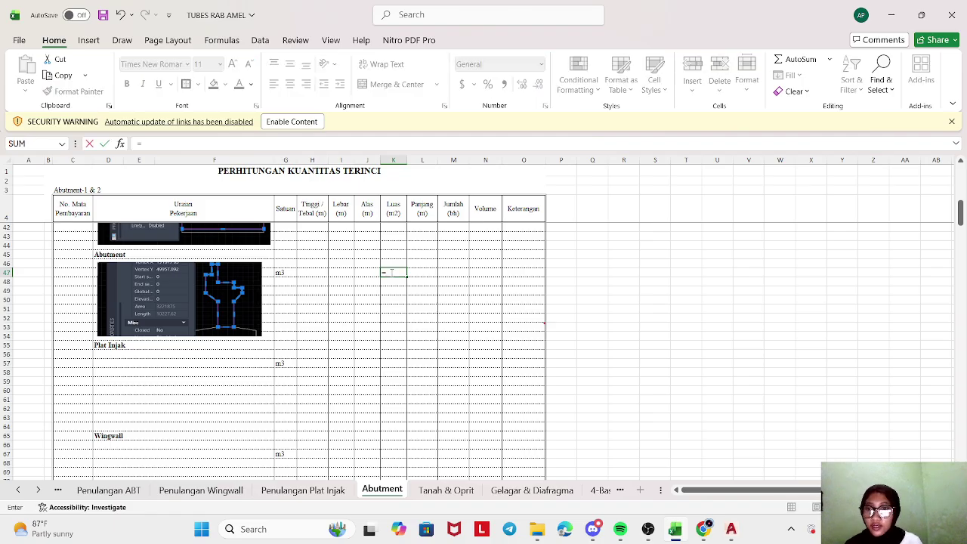
{"action": "type", "text": "3221875"}
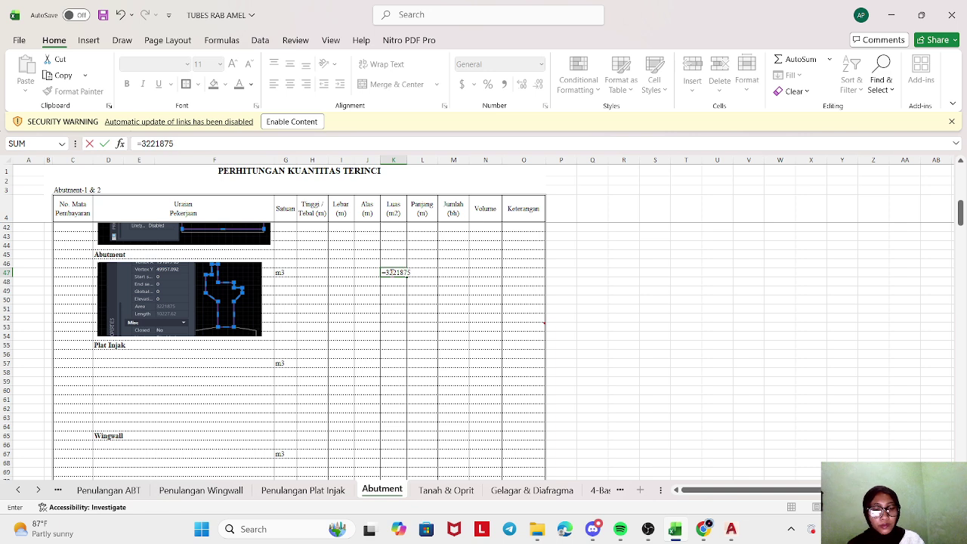
{"action": "type", "text": "/1000000"}
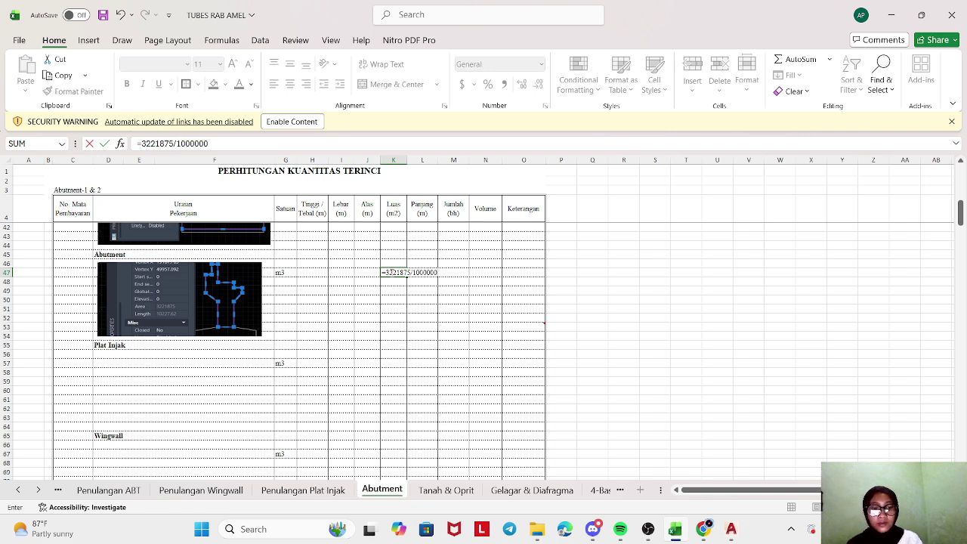
{"action": "key", "text": "Return"}
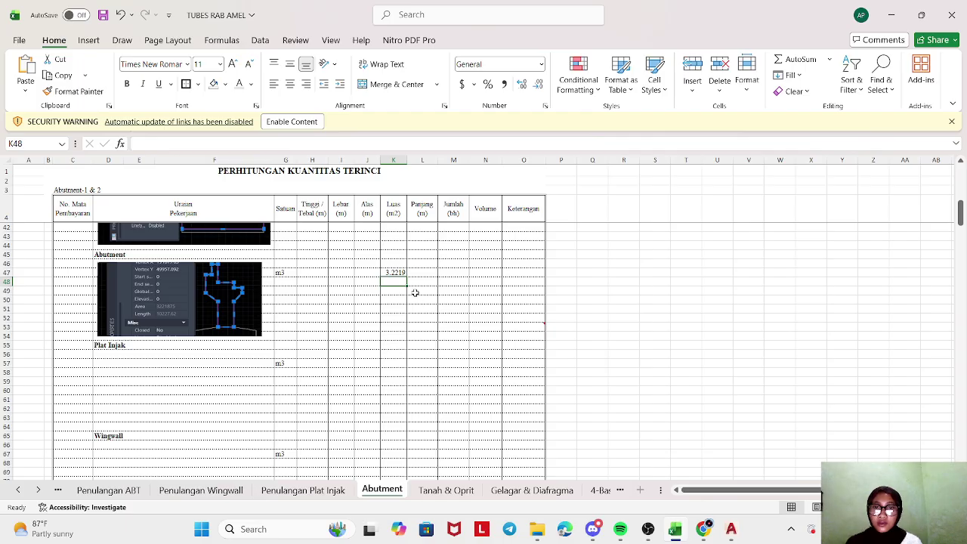
- Format the abutment area in cell K47 to show two decimal places
{"action": "left_click", "coordinate": [401, 272]}
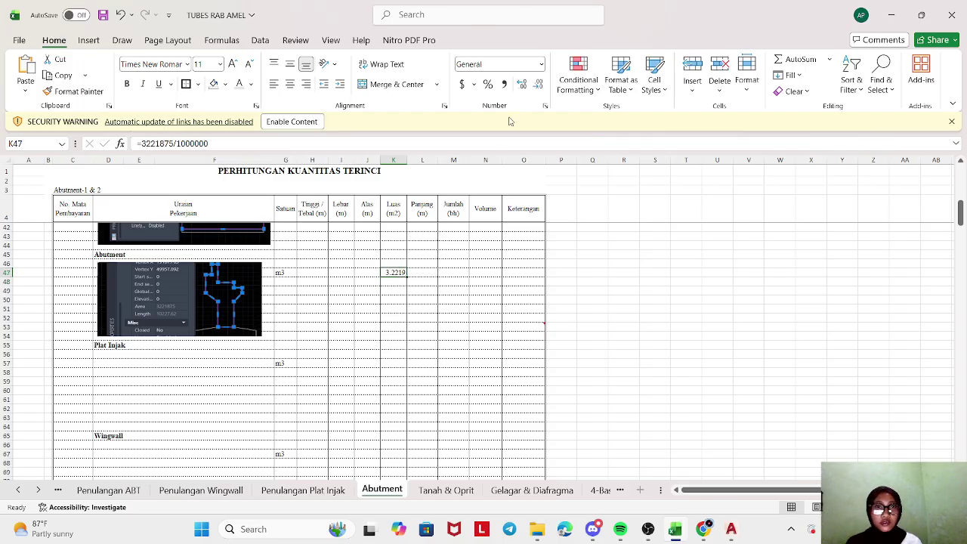
{"action": "left_click", "coordinate": [524, 86]}
{"action": "left_click", "coordinate": [538, 85]}
{"action": "left_click", "coordinate": [538, 84]}
{"action": "left_click", "coordinate": [421, 364]}
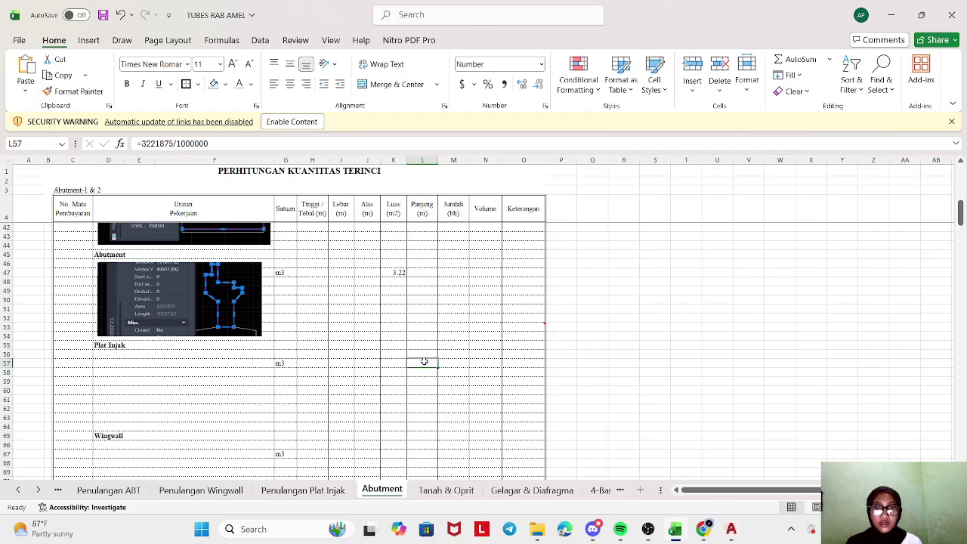
- Calculate the abutment volume in cell N47 as the area times the length, =K47*L47
{"action": "scroll", "coordinate": [420, 284], "scroll_direction": "up", "scroll_amount": 1}
{"action": "left_click", "coordinate": [417, 300]}
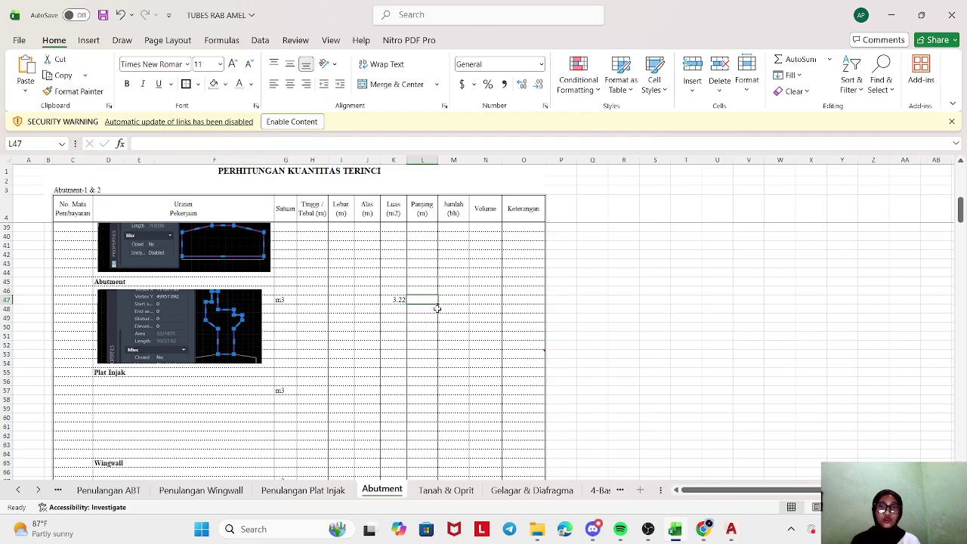
{"action": "left_click", "coordinate": [486, 299]}
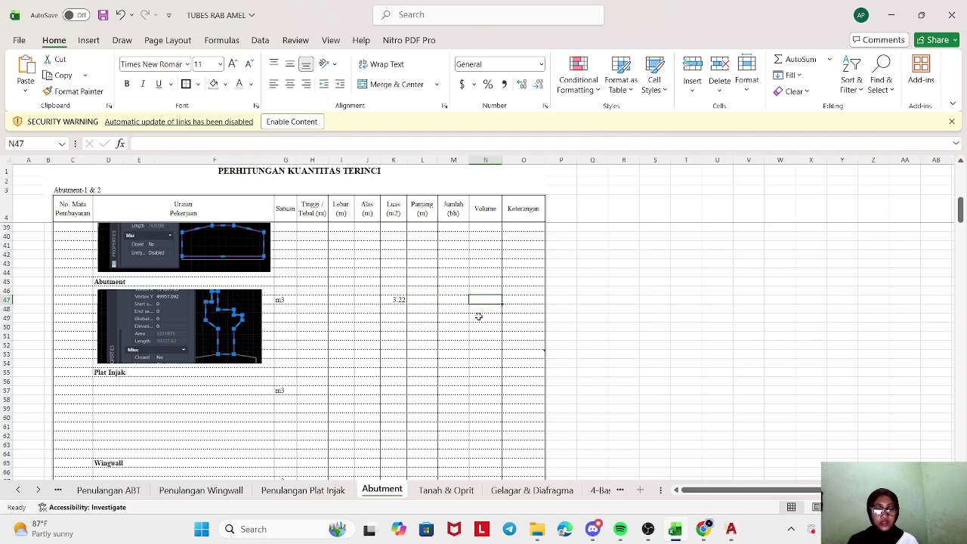
{"action": "type", "text": "="}
{"action": "left_click", "coordinate": [392, 299]}
{"action": "type", "text": "*"}
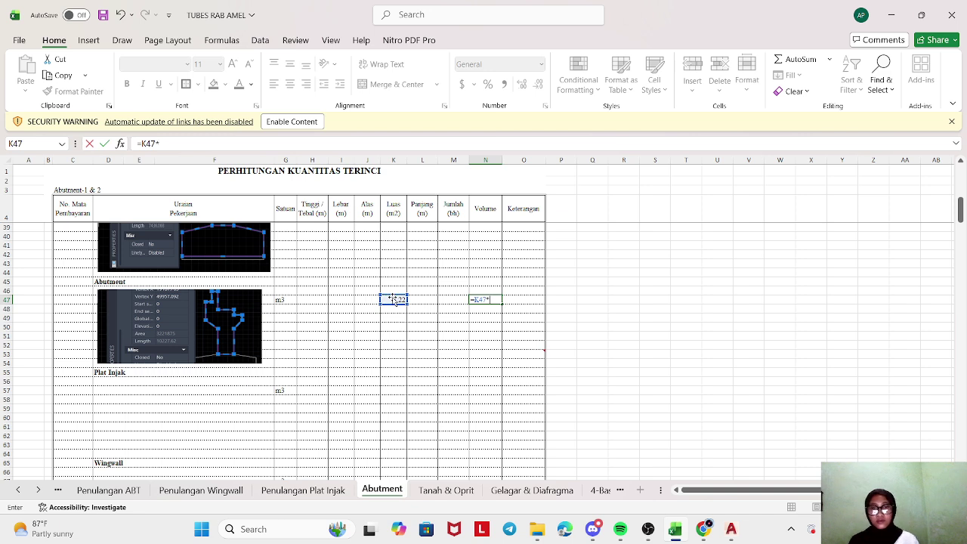
{"action": "left_click", "coordinate": [427, 299]}
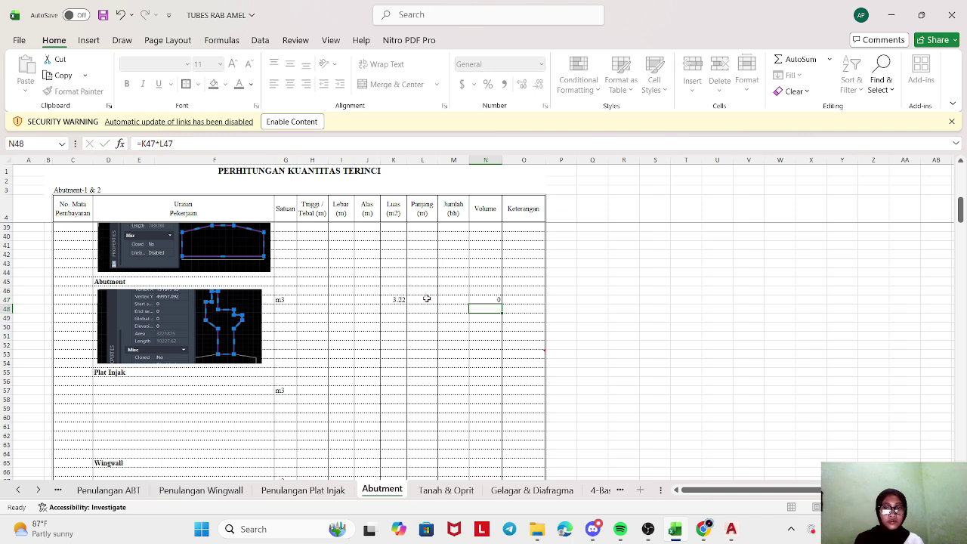
{"action": "key", "text": "Return"}
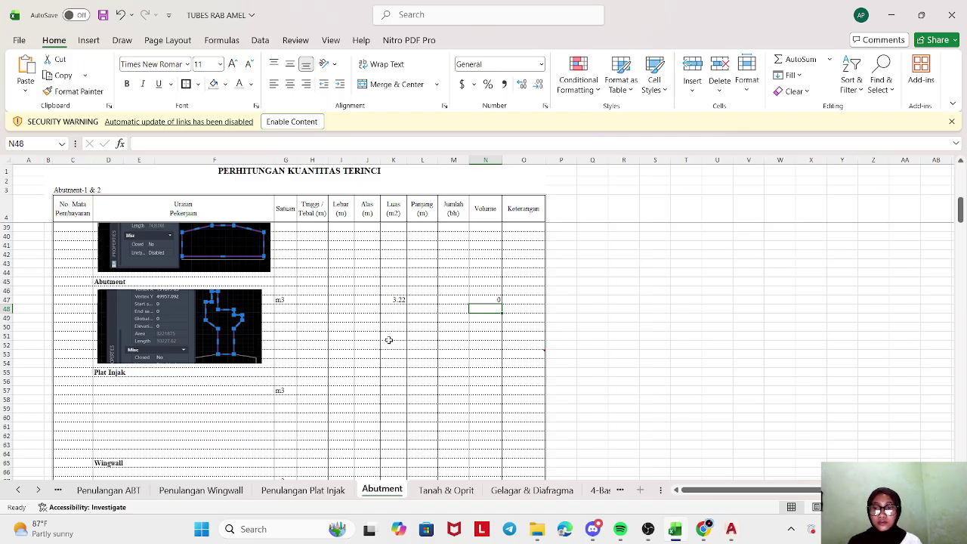
- Enter the abutment length in cell L47 as =8300/1000
{"action": "scroll", "coordinate": [415, 332], "scroll_direction": "down", "scroll_amount": 2}
{"action": "scroll", "coordinate": [359, 307], "scroll_direction": "up", "scroll_amount": 1}
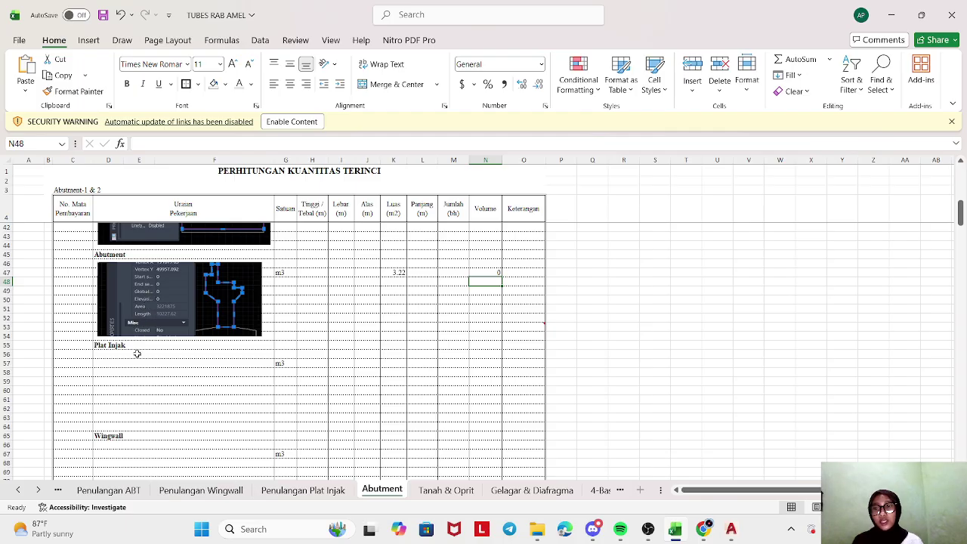
{"action": "scroll", "coordinate": [136, 356], "scroll_direction": "up", "scroll_amount": 1}
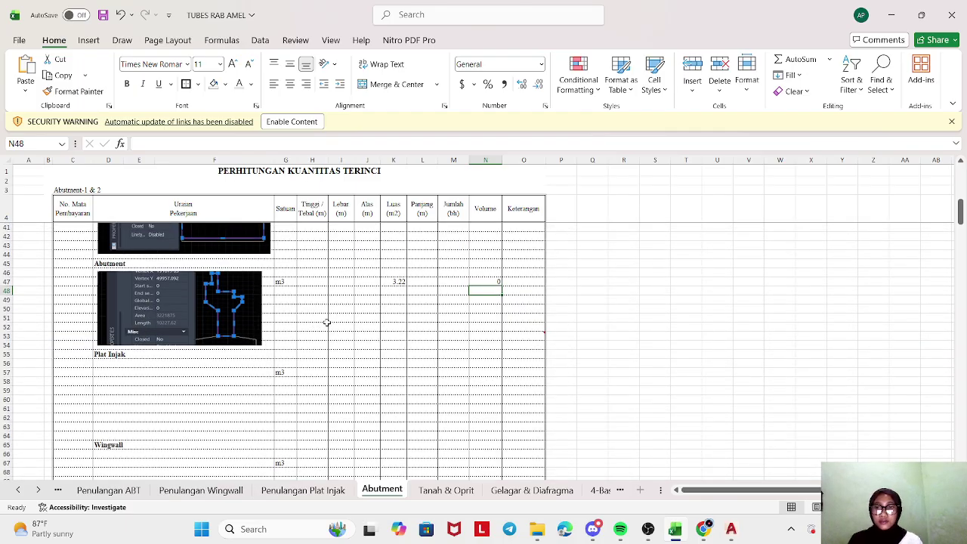
{"action": "left_click", "coordinate": [427, 281]}
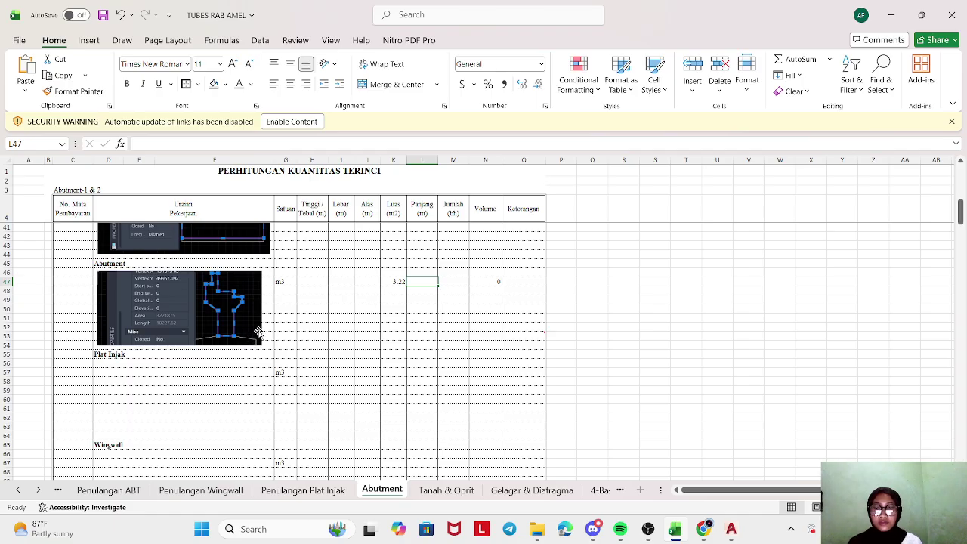
{"action": "type", "text": "="}
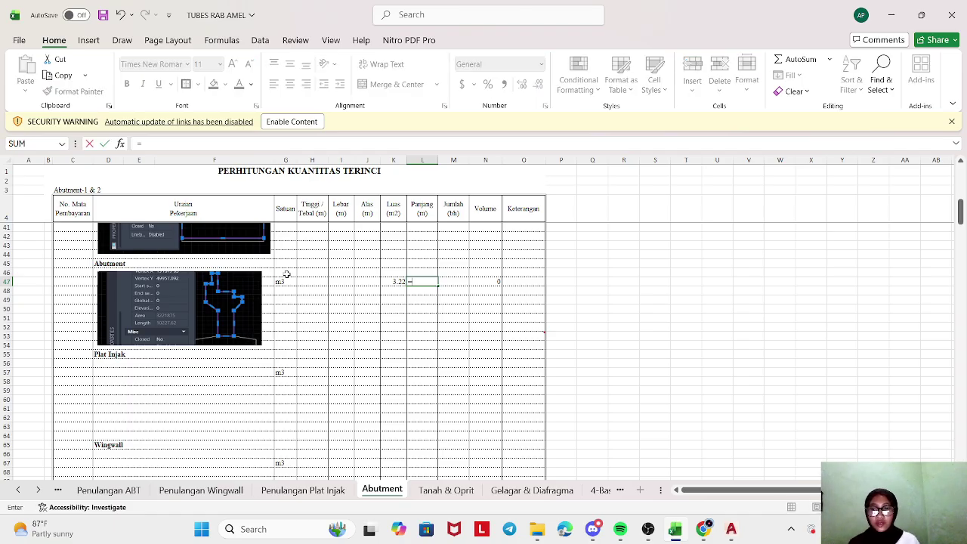
{"action": "type", "text": "8300/1000"}
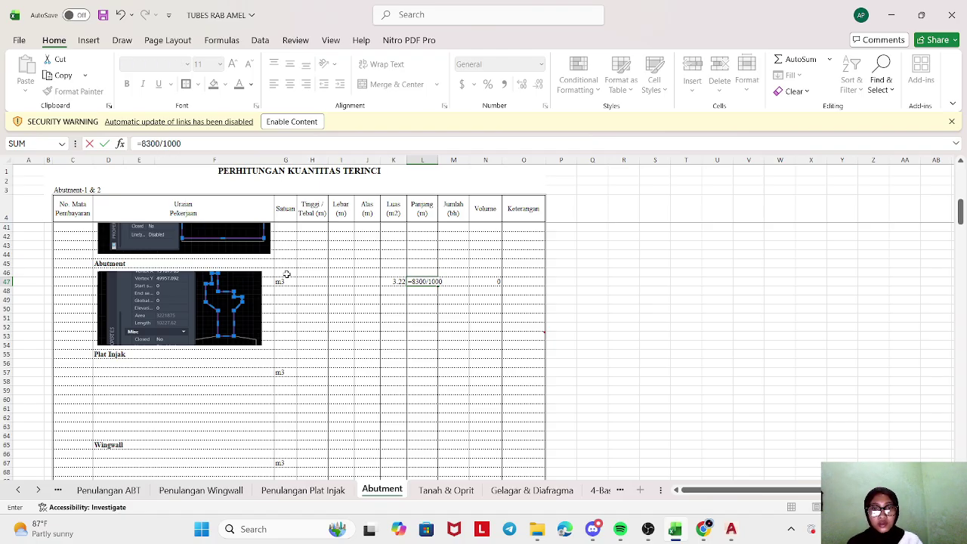
{"action": "key", "text": "Return"}
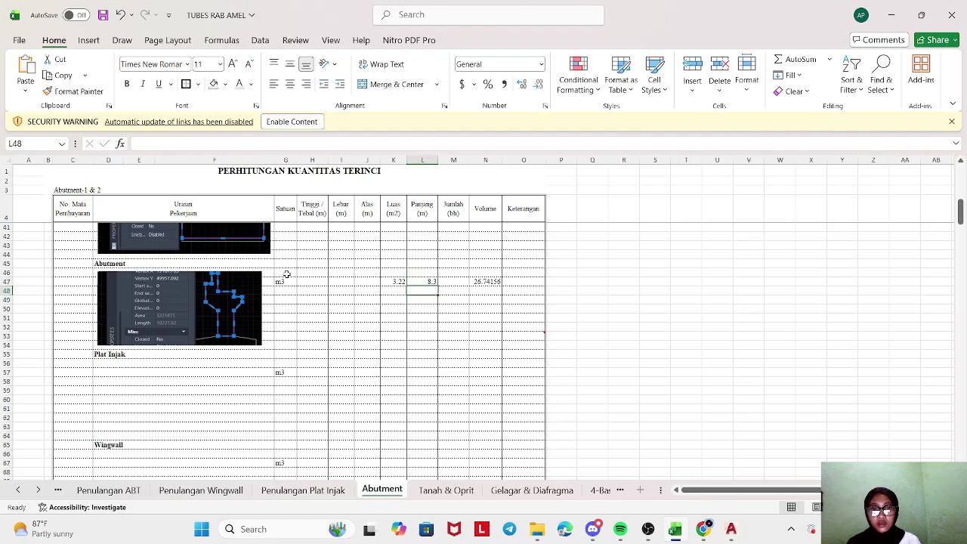
- Format the abutment volume in cell N47 to show two decimal places
{"action": "left_click", "coordinate": [479, 283]}
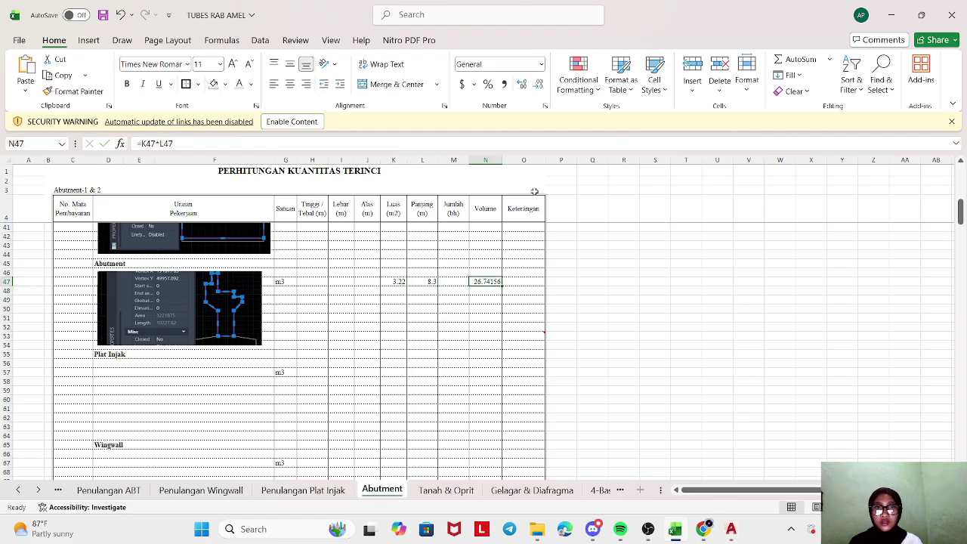
{"action": "left_click", "coordinate": [537, 86]}
{"action": "left_click", "coordinate": [537, 86]}
{"action": "left_click", "coordinate": [537, 85]}
{"action": "left_click", "coordinate": [462, 336]}
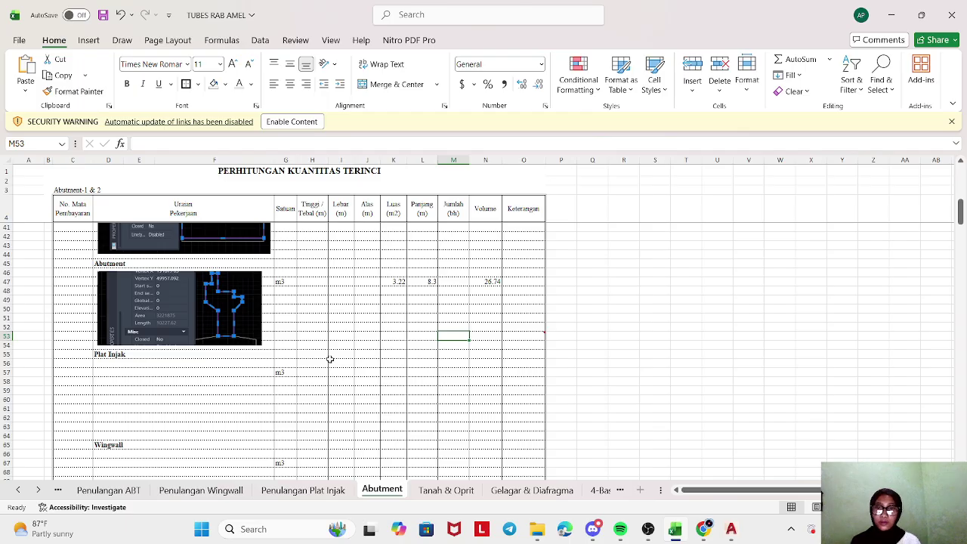
- Switch to the P. JEMBATAN drawing in AutoCAD, clear the abutment selection and bring the approach slab behind the abutment's upper part into view
{"action": "scroll", "coordinate": [277, 371], "scroll_direction": "down", "scroll_amount": 3}
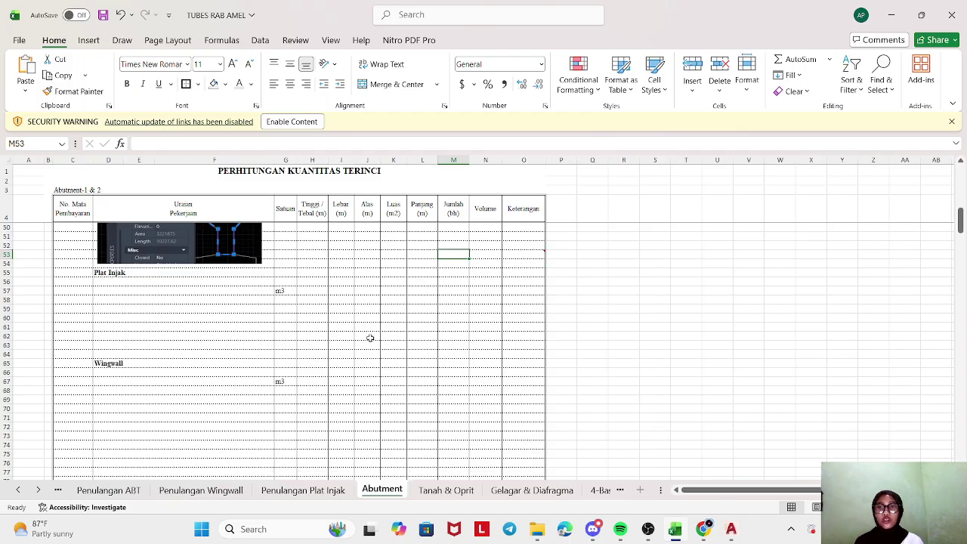
{"action": "left_click", "coordinate": [731, 523]}
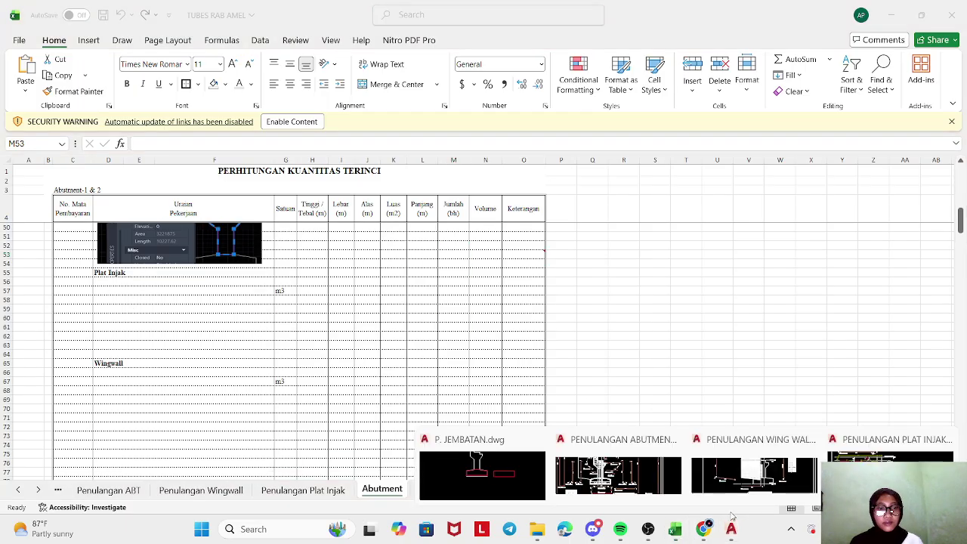
{"action": "left_click", "coordinate": [482, 473]}
{"action": "scroll", "coordinate": [469, 317], "scroll_direction": "up", "scroll_amount": 1}
{"action": "left_click", "coordinate": [471, 302]}
{"action": "scroll", "coordinate": [471, 300], "scroll_direction": "up", "scroll_amount": 2}
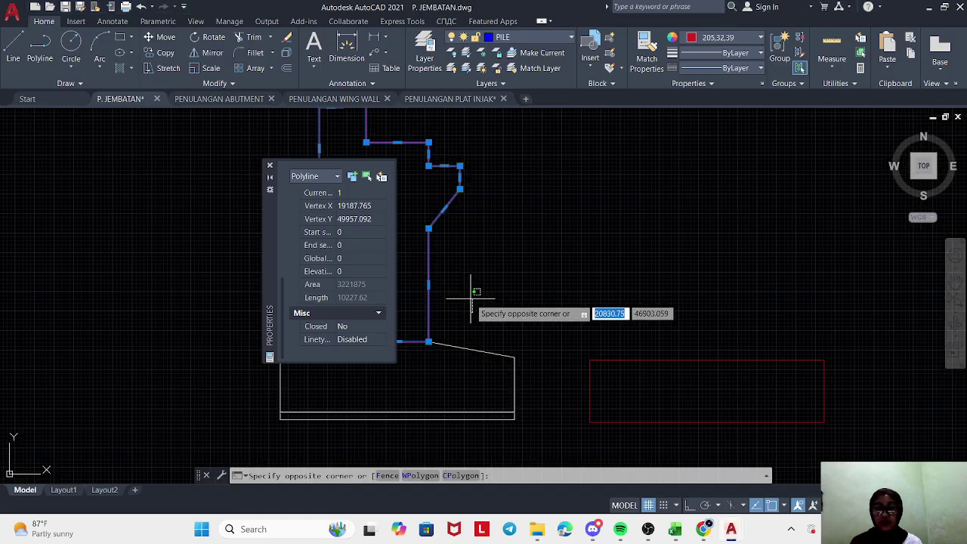
{"action": "key", "text": "Escape"}
{"action": "key", "text": "Escape"}
{"action": "scroll", "coordinate": [475, 303], "scroll_direction": "down", "scroll_amount": 5}
{"action": "scroll", "coordinate": [493, 242], "scroll_direction": "up", "scroll_amount": 6}
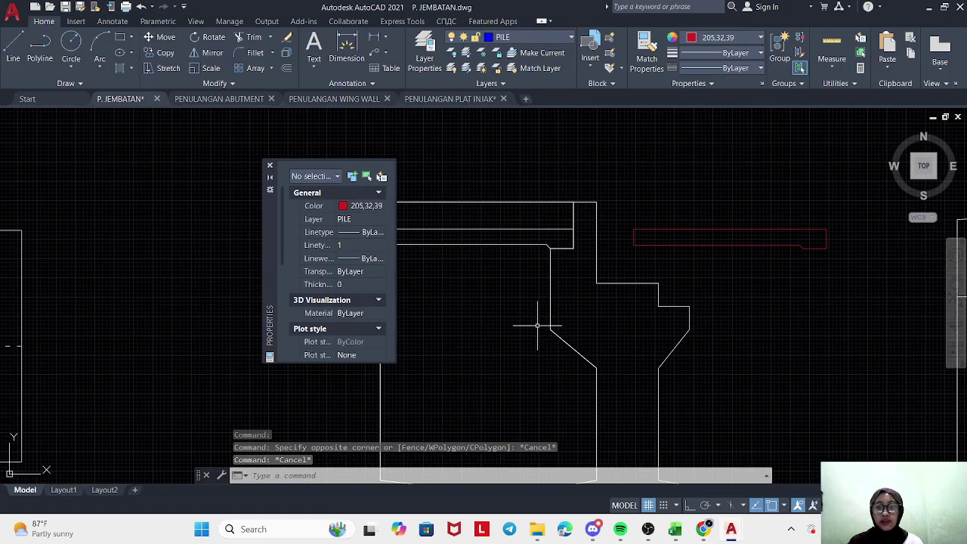
{"action": "left_click_drag", "start_coordinate": [528, 283], "coordinate": [596, 299]}
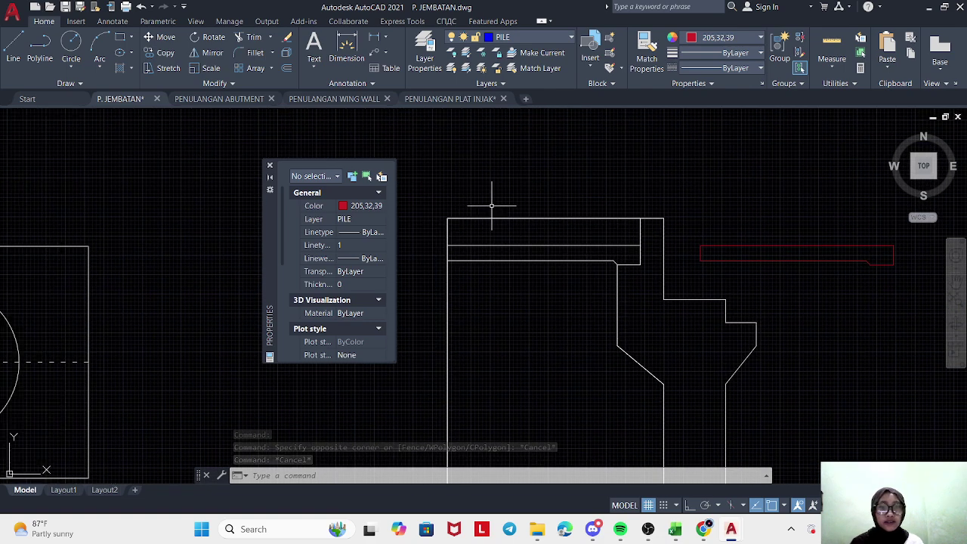
{"action": "left_click", "coordinate": [490, 247]}
{"action": "key", "text": "Escape"}
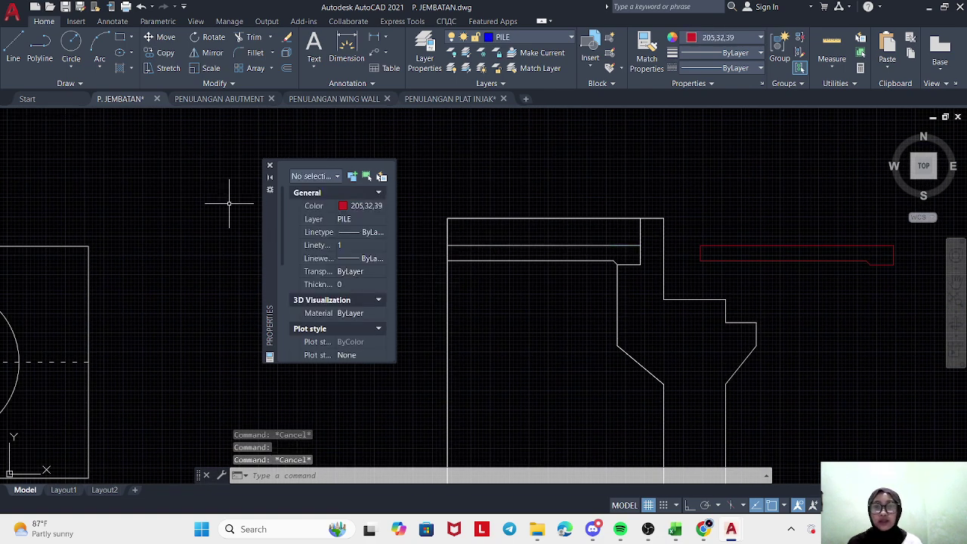
- Trace the approach slab outline with a polyline through all its corners, including the small sloped haunch, back to the start point
{"action": "left_click", "coordinate": [40, 46]}
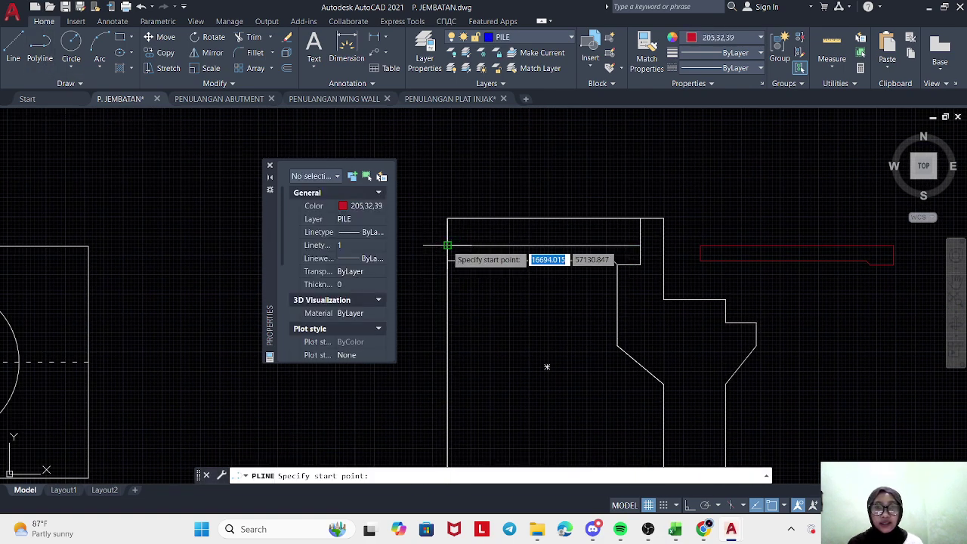
{"action": "scroll", "coordinate": [447, 244], "scroll_direction": "up", "scroll_amount": 5}
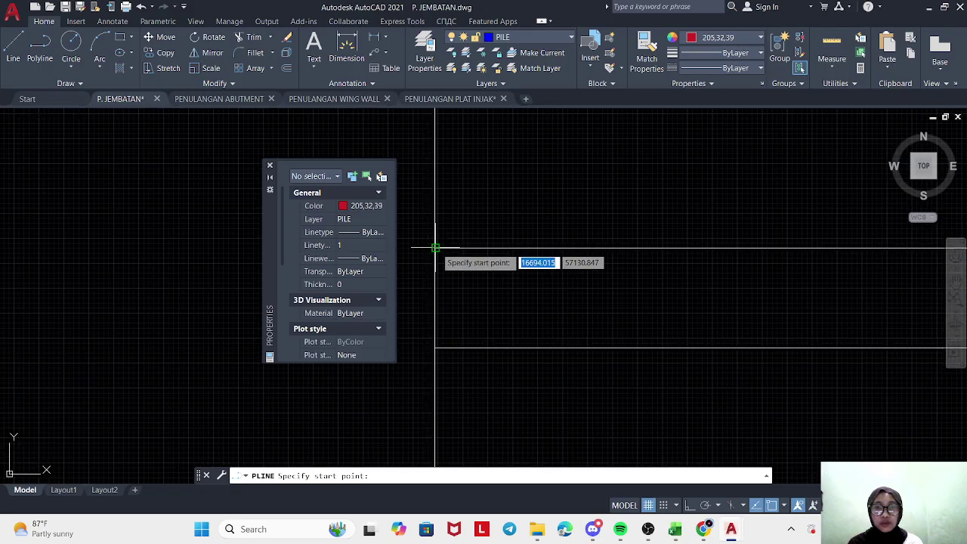
{"action": "left_click", "coordinate": [435, 247]}
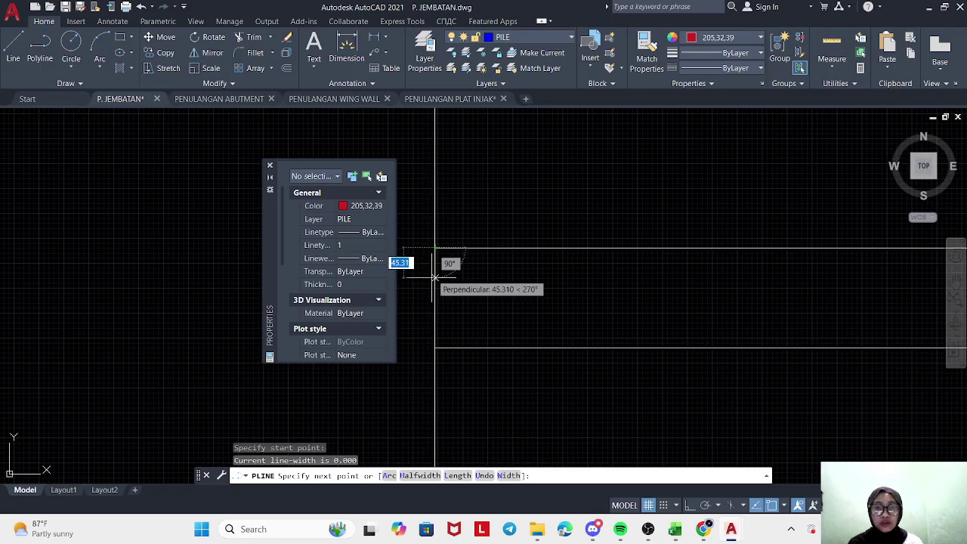
{"action": "left_click", "coordinate": [434, 347]}
{"action": "scroll", "coordinate": [468, 325], "scroll_direction": "down", "scroll_amount": 3}
{"action": "scroll", "coordinate": [566, 280], "scroll_direction": "up", "scroll_amount": 3}
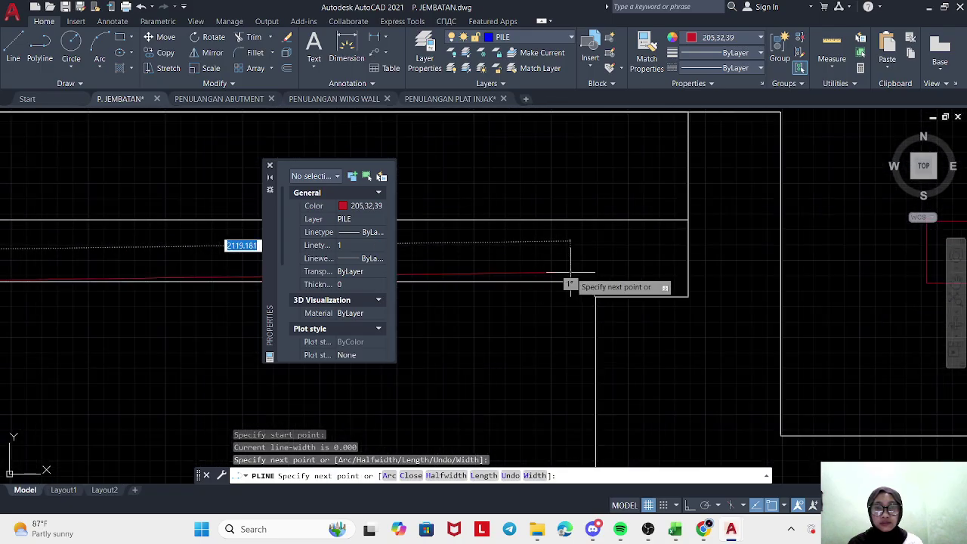
{"action": "left_click", "coordinate": [583, 282]}
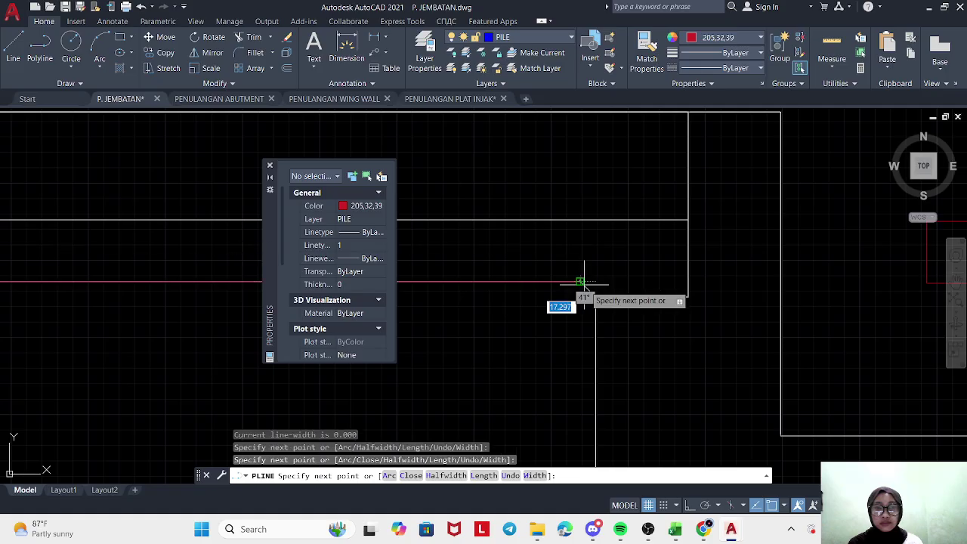
{"action": "left_click", "coordinate": [597, 296]}
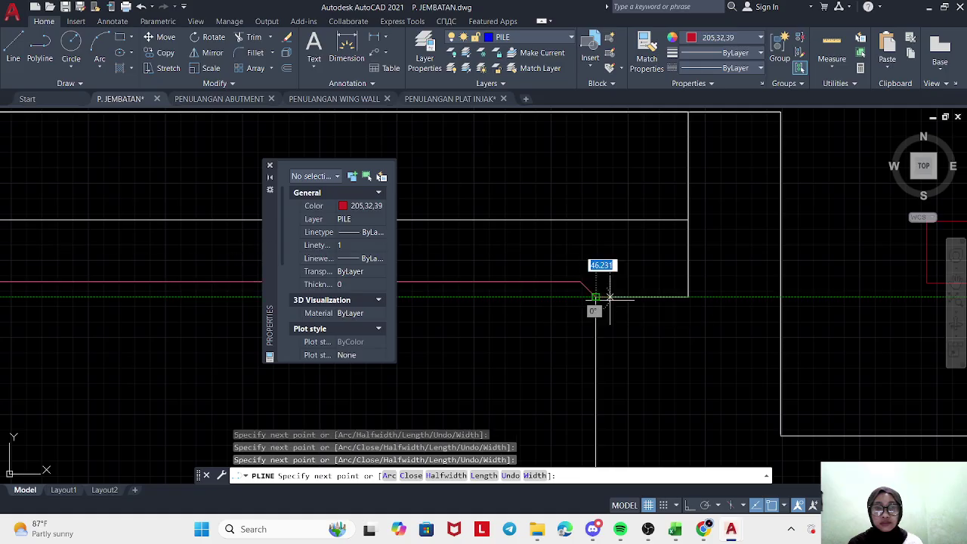
{"action": "left_click", "coordinate": [688, 297]}
{"action": "left_click", "coordinate": [688, 221]}
{"action": "scroll", "coordinate": [535, 203], "scroll_direction": "down", "scroll_amount": 2}
{"action": "scroll", "coordinate": [464, 209], "scroll_direction": "up", "scroll_amount": 6}
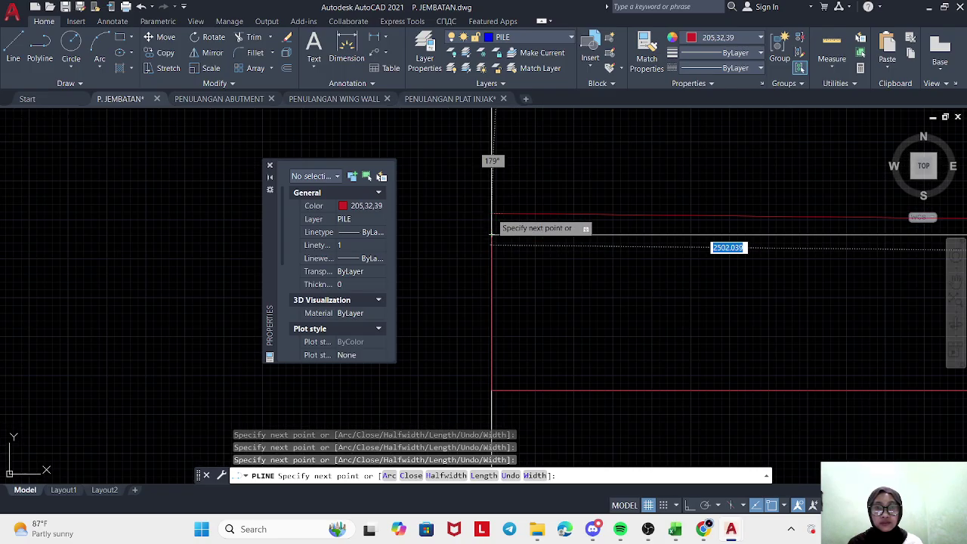
{"action": "key", "text": "Escape"}
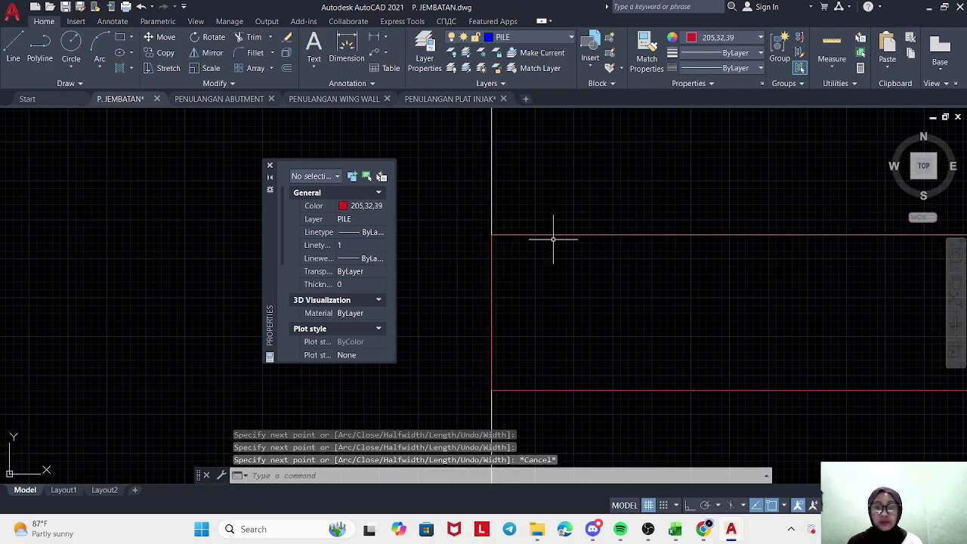
- Select the approach slab polyline, show its area in the properties and capture a screenshot of the properties together with the outline
{"action": "left_click", "coordinate": [538, 234]}
{"action": "scroll", "coordinate": [537, 250], "scroll_direction": "down", "scroll_amount": 6}
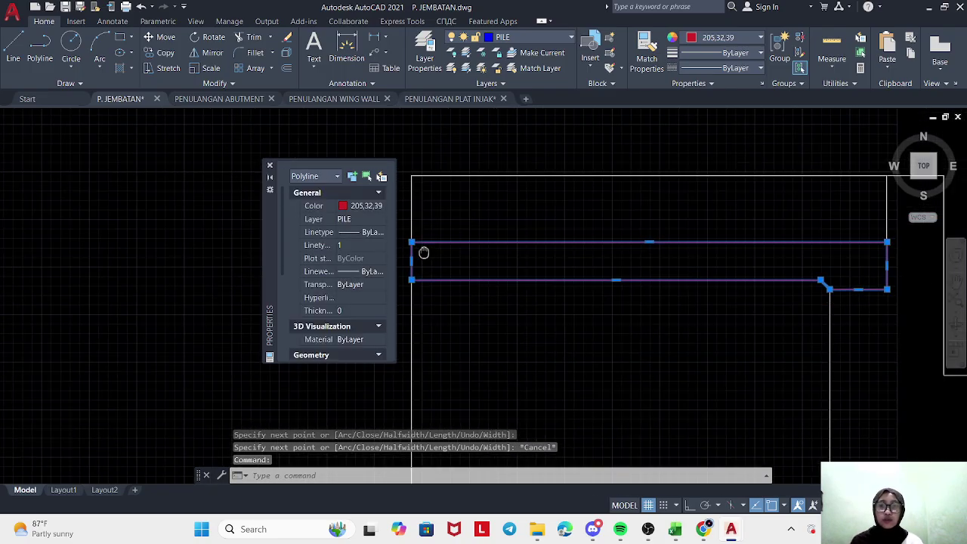
{"action": "scroll", "coordinate": [408, 266], "scroll_direction": "down", "scroll_amount": 3}
{"action": "scroll", "coordinate": [363, 270], "scroll_direction": "down", "scroll_amount": 3}
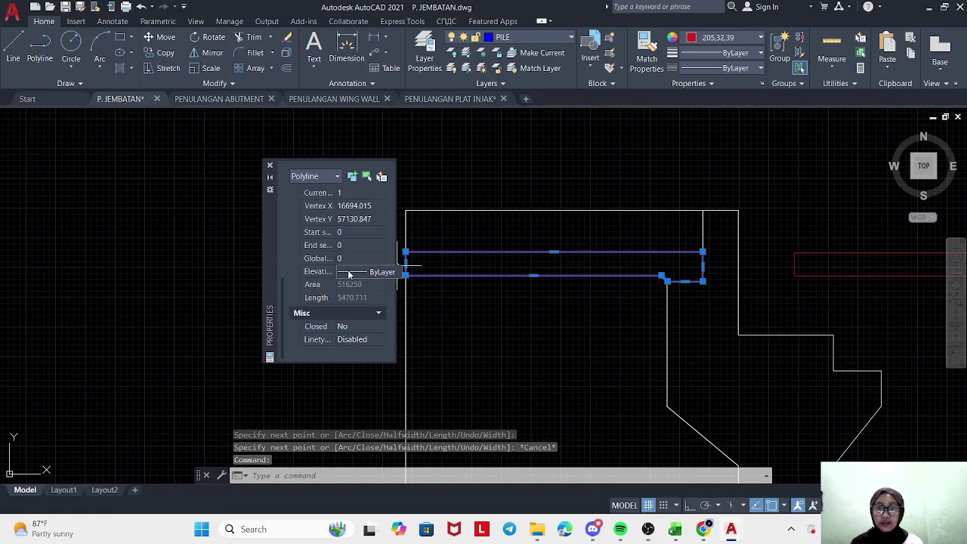
{"action": "left_click_drag", "start_coordinate": [460, 262], "coordinate": [450, 295]}
{"action": "scroll", "coordinate": [466, 285], "scroll_direction": "down", "scroll_amount": 4}
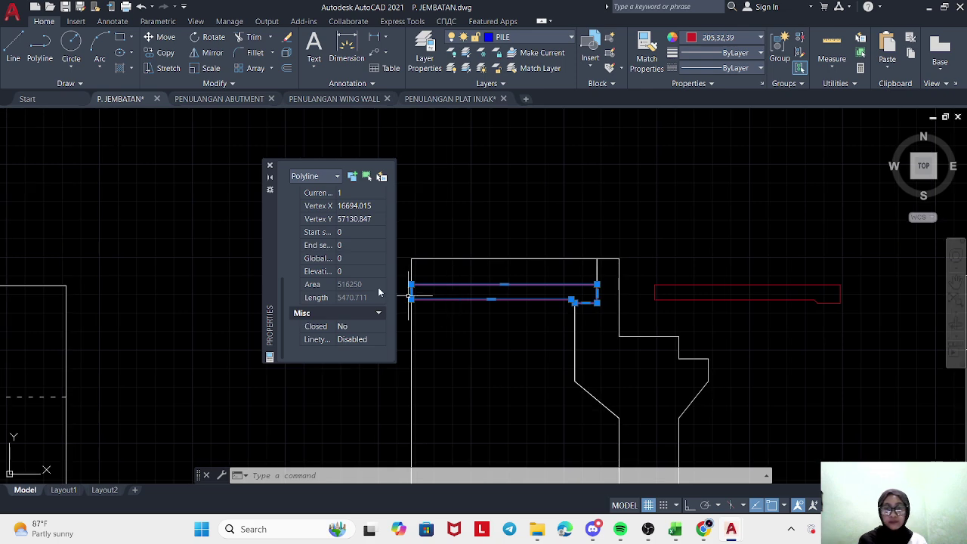
{"action": "key", "text": "super+shift+s"}
{"action": "left_click_drag", "start_coordinate": [241, 261], "coordinate": [624, 363]}
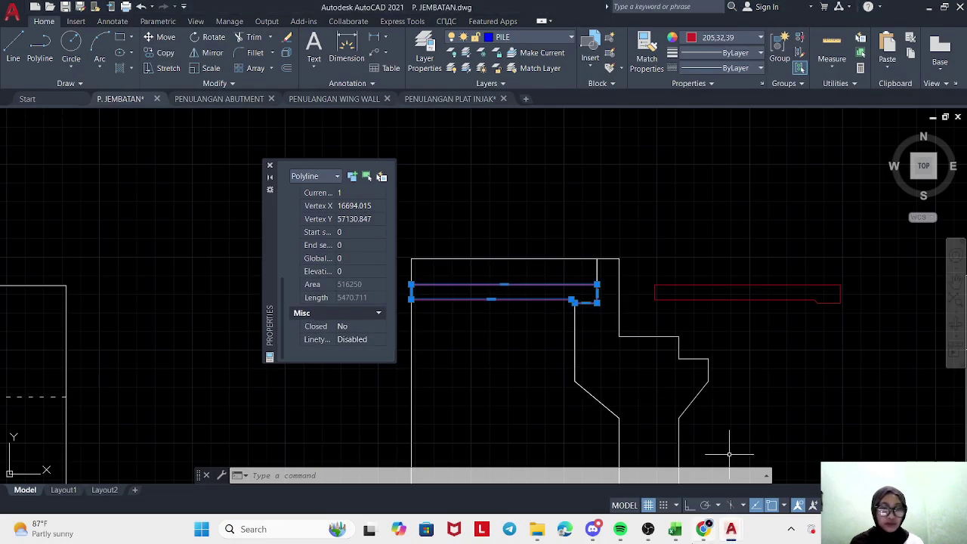
- Switch to the Excel workbook, paste the screenshot beneath the Plat Injak heading, and shrink and position it above the Wingwall row
{"action": "left_click", "coordinate": [675, 532]}
{"action": "left_click", "coordinate": [106, 293]}
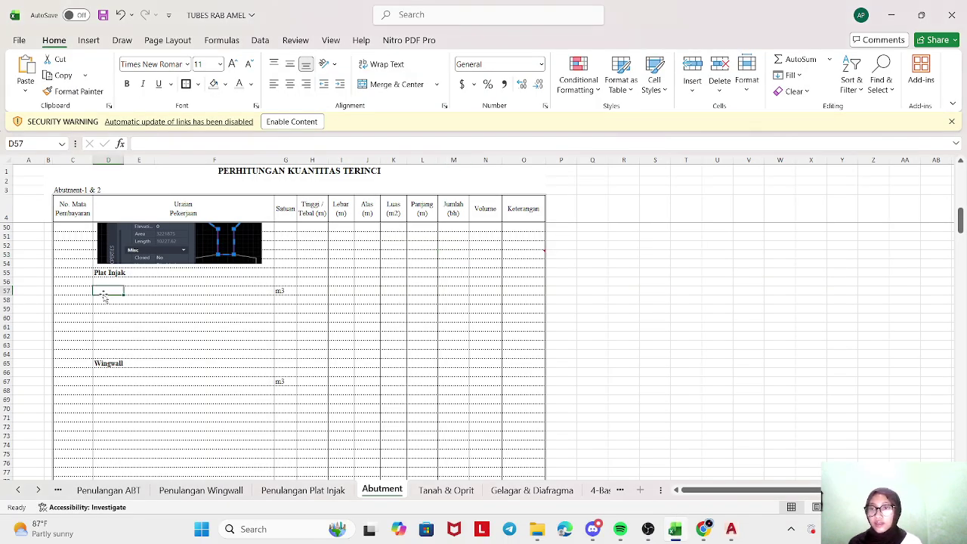
{"action": "right_click", "coordinate": [107, 292]}
{"action": "left_click", "coordinate": [138, 219]}
{"action": "left_click_drag", "start_coordinate": [391, 365], "coordinate": [263, 338]}
{"action": "left_click_drag", "start_coordinate": [224, 296], "coordinate": [227, 288]}
{"action": "mouse_move", "coordinate": [183, 329]}
{"action": "left_mouse_down"}
{"action": "mouse_move", "coordinate": [182, 352]}
{"action": "mouse_move", "coordinate": [185, 326]}
{"action": "left_mouse_up"}
{"action": "left_click", "coordinate": [185, 349]}
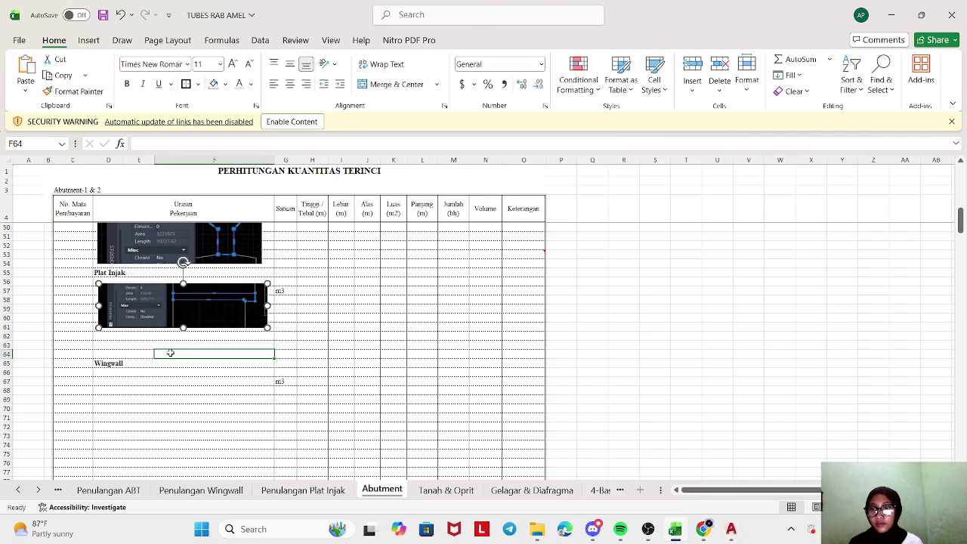
- Delete the surplus empty rows 62 and 63 between the Plat Injak screenshot and the Wingwall heading
{"action": "left_click", "coordinate": [11, 335]}
{"action": "left_click_drag", "start_coordinate": [11, 335], "coordinate": [12, 344]}
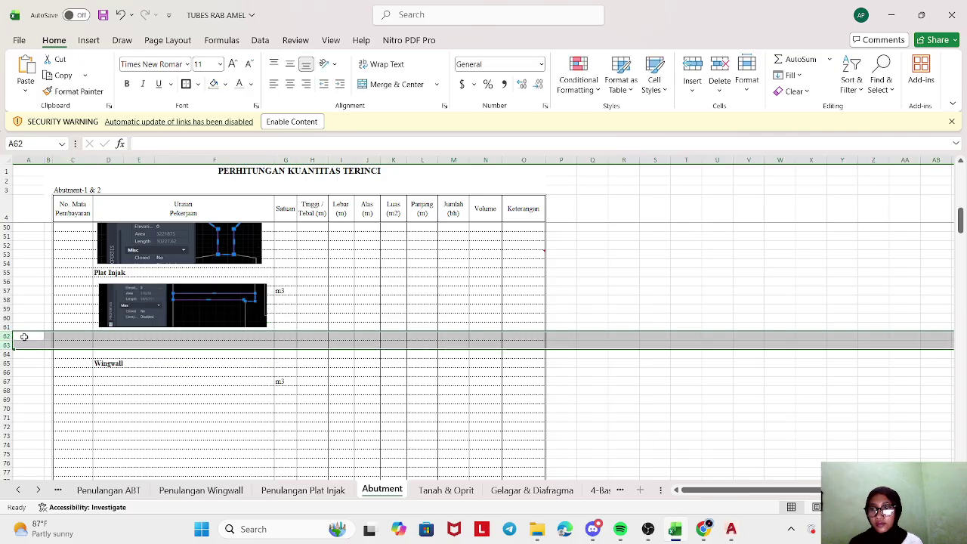
{"action": "right_click", "coordinate": [25, 338]}
{"action": "left_click", "coordinate": [62, 235]}
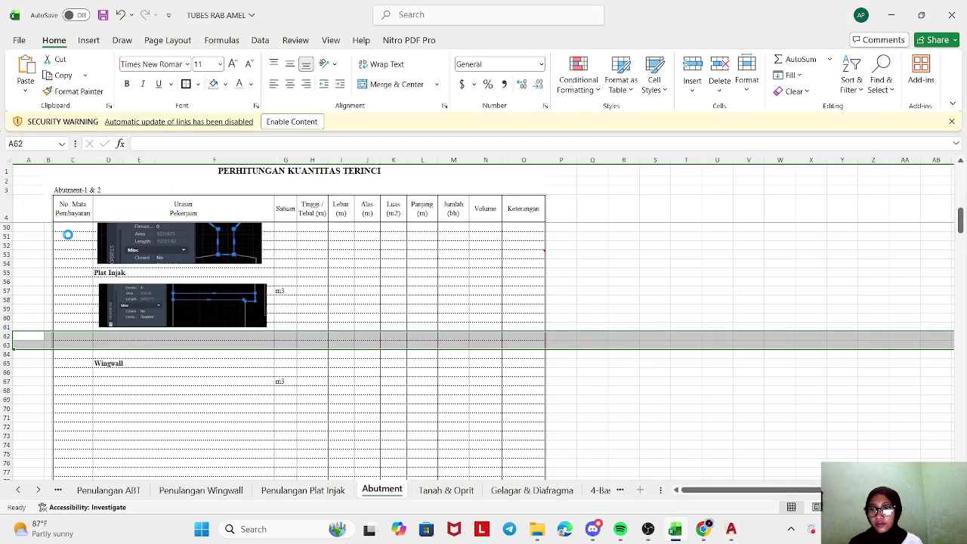
- Nudge the Plat Injak screenshot slightly so it sits neatly in the rows beneath its heading
{"action": "left_click", "coordinate": [120, 371]}
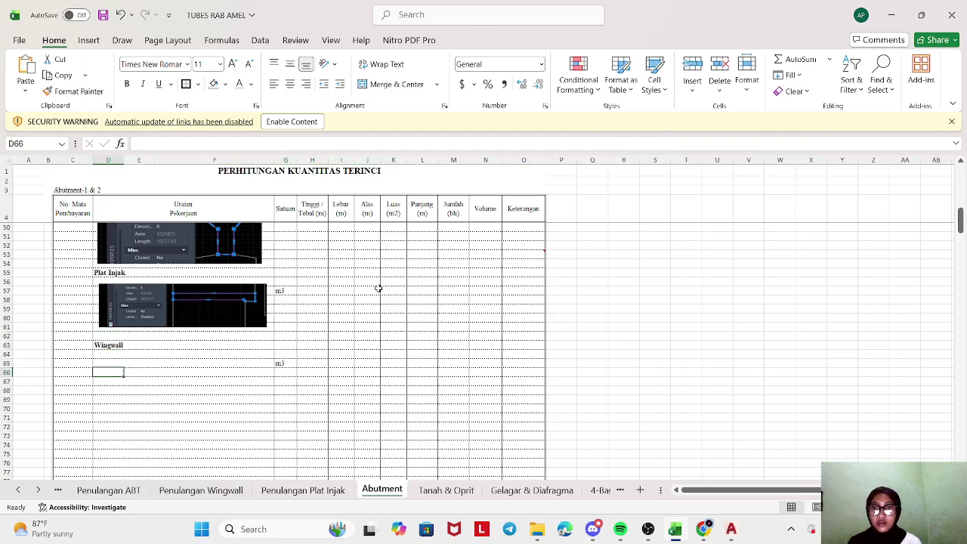
{"action": "left_click", "coordinate": [219, 305]}
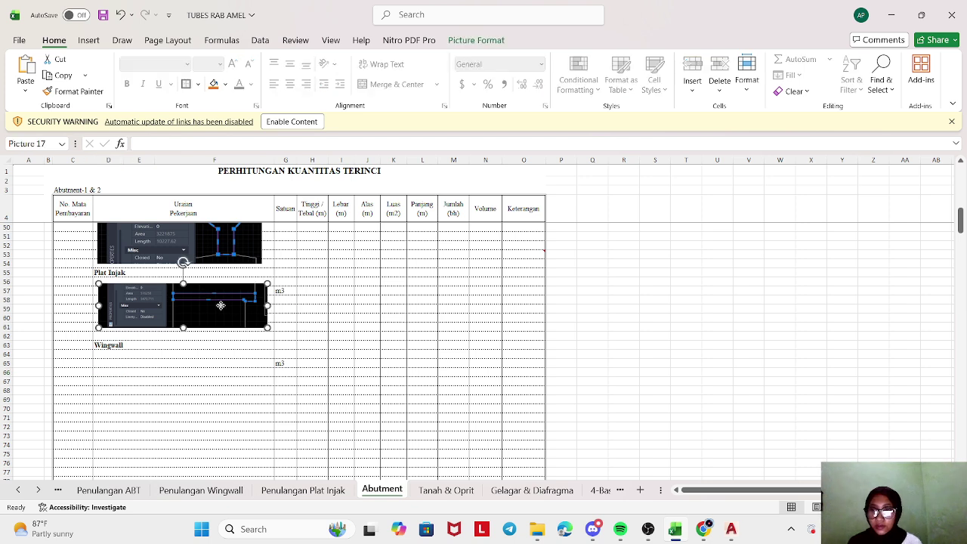
{"action": "left_click", "coordinate": [357, 298]}
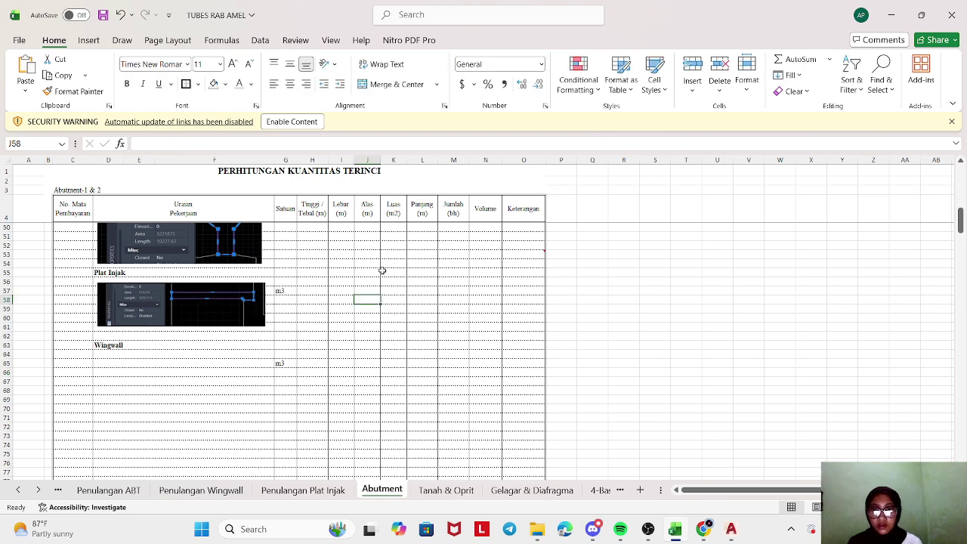
- Enter the Plat Injak area in the Luas column, cell K57, as =516250/1000000
{"action": "left_click", "coordinate": [392, 292]}
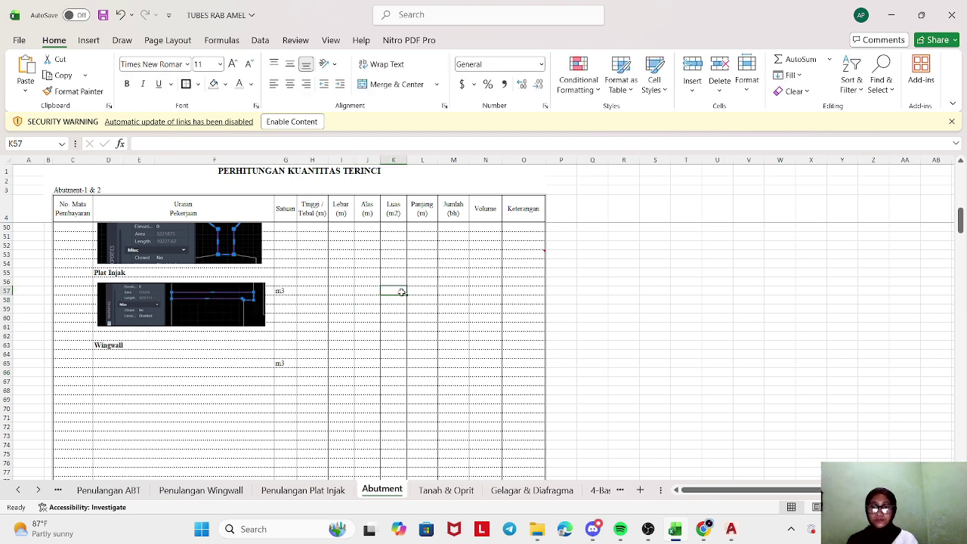
{"action": "type", "text": "="}
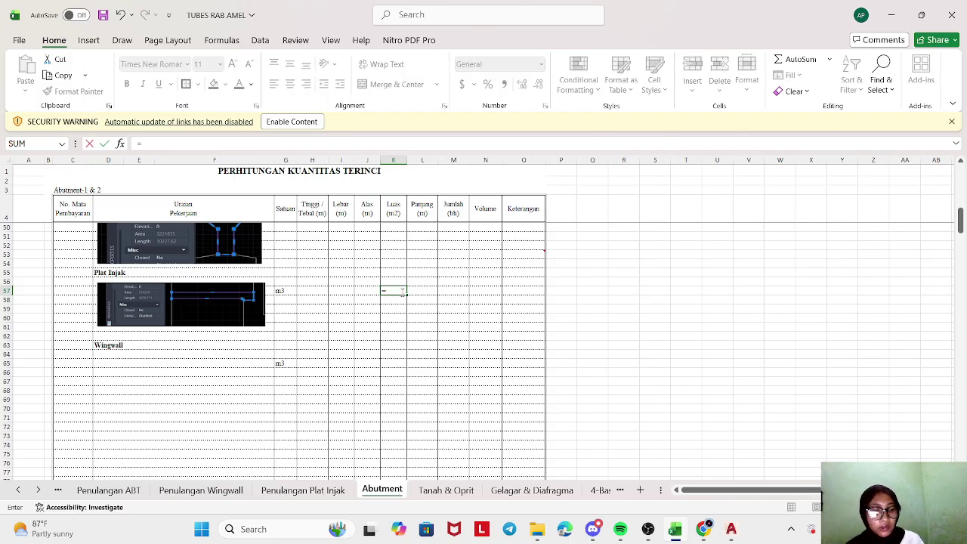
{"action": "type", "text": "516250"}
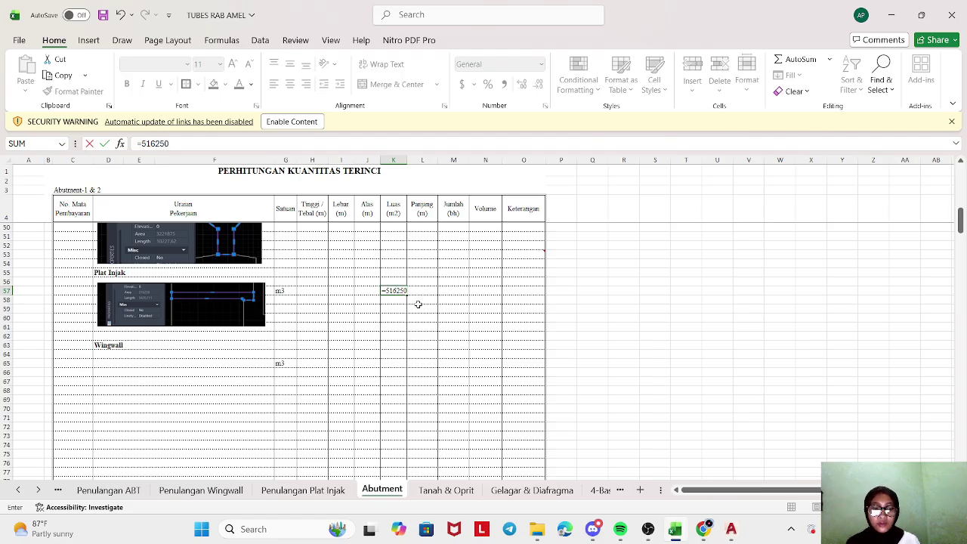
{"action": "type", "text": "00000"}
{"action": "key", "text": "Return"}
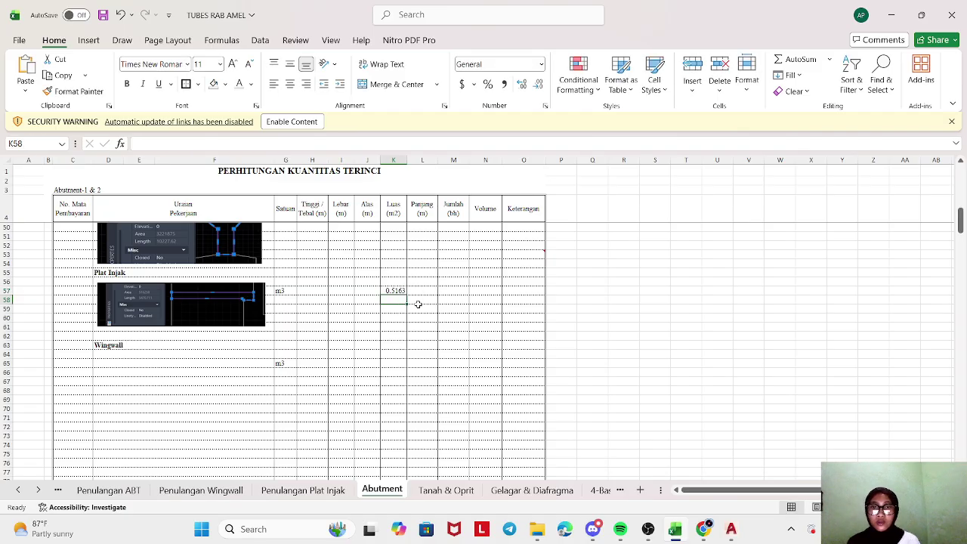
{"action": "left_click", "coordinate": [393, 291]}
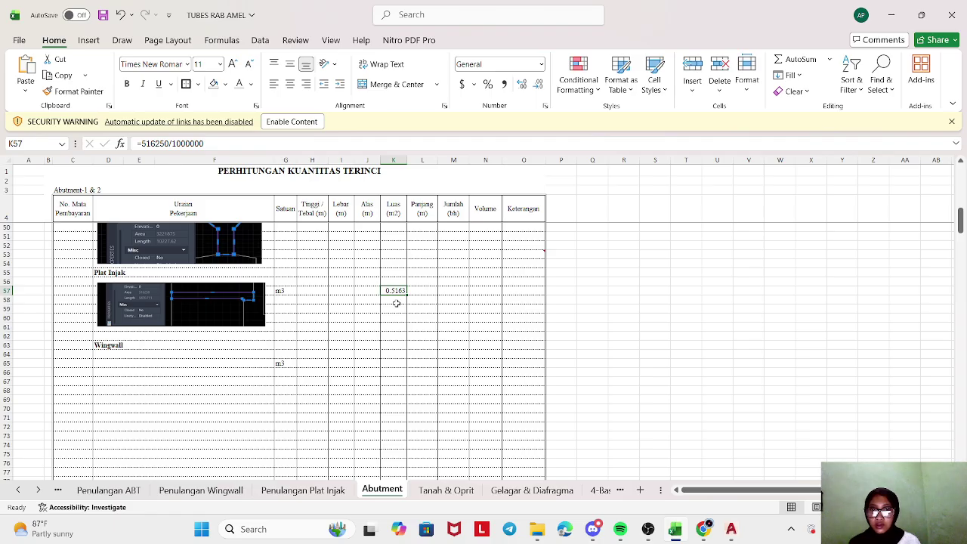
- Start the Plat Injak length formula in L57 and look up the slab length on the abutment detail sheet of the bridge drawings PDF in Chrome
{"action": "left_click", "coordinate": [415, 293]}
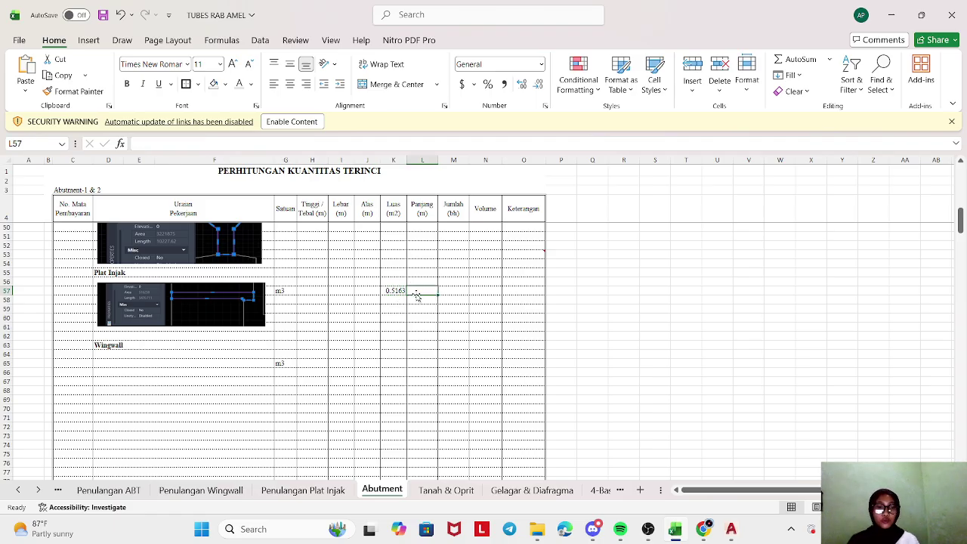
{"action": "type", "text": "="}
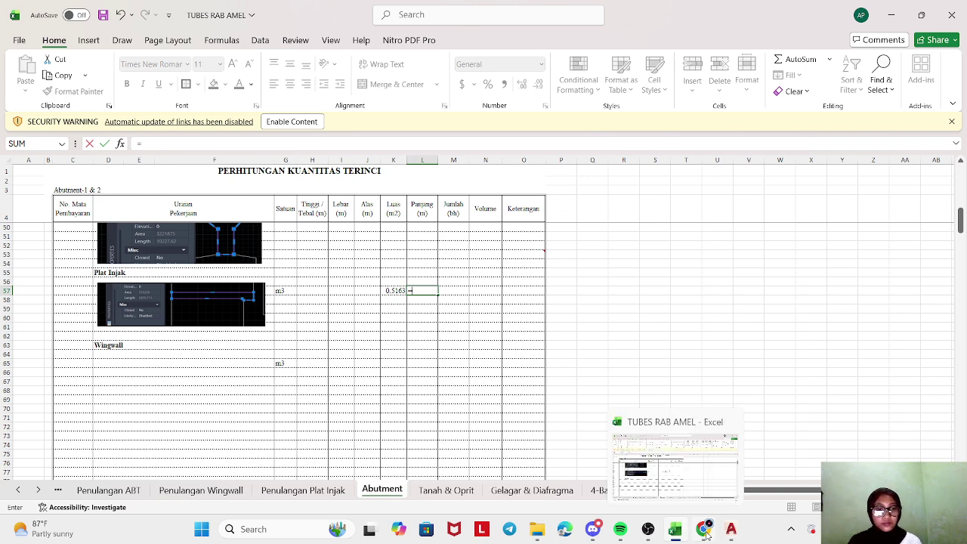
{"action": "mouse_move", "coordinate": [716, 534]}
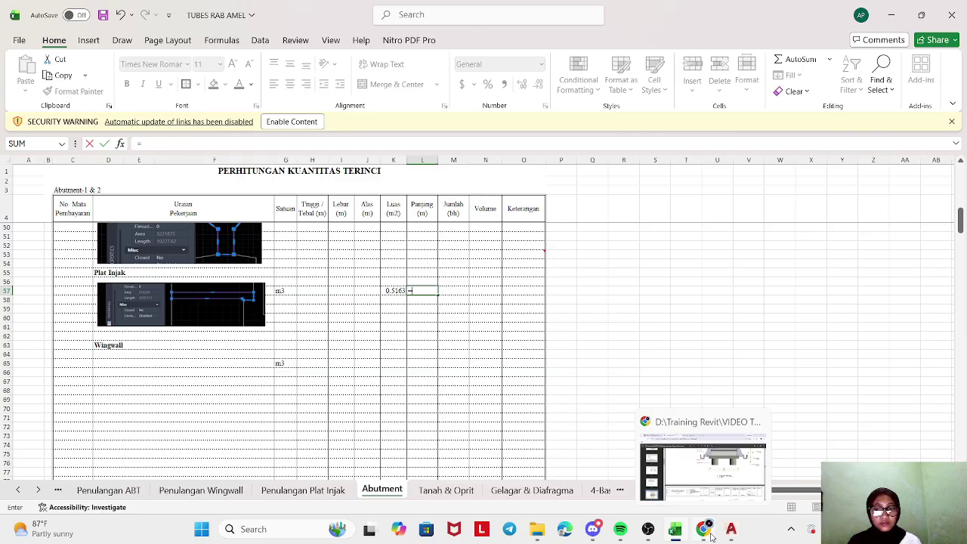
{"action": "left_click", "coordinate": [711, 535]}
{"action": "scroll", "coordinate": [621, 429], "scroll_direction": "down", "scroll_amount": 5}
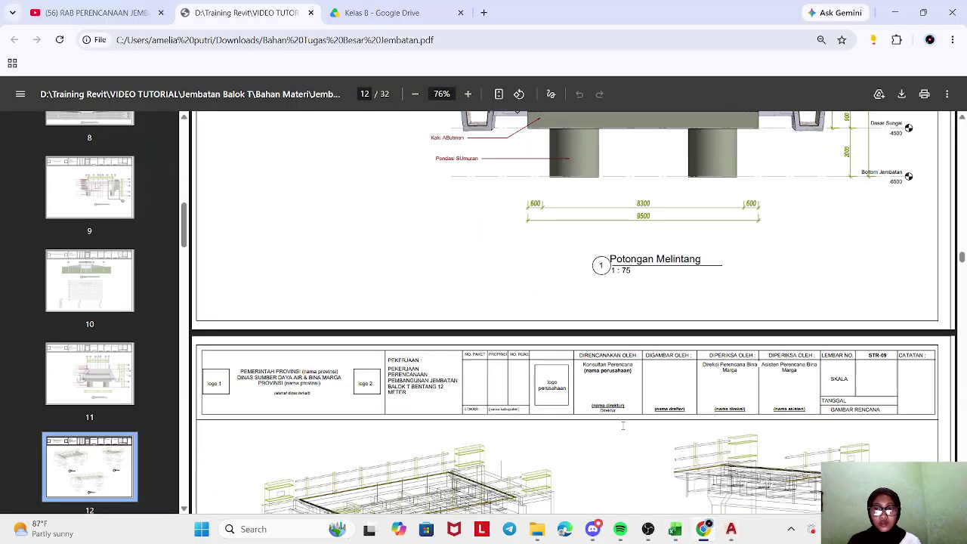
{"action": "scroll", "coordinate": [449, 302], "scroll_direction": "down", "scroll_amount": 3}
{"action": "scroll", "coordinate": [450, 297], "scroll_direction": "up", "scroll_amount": 15}
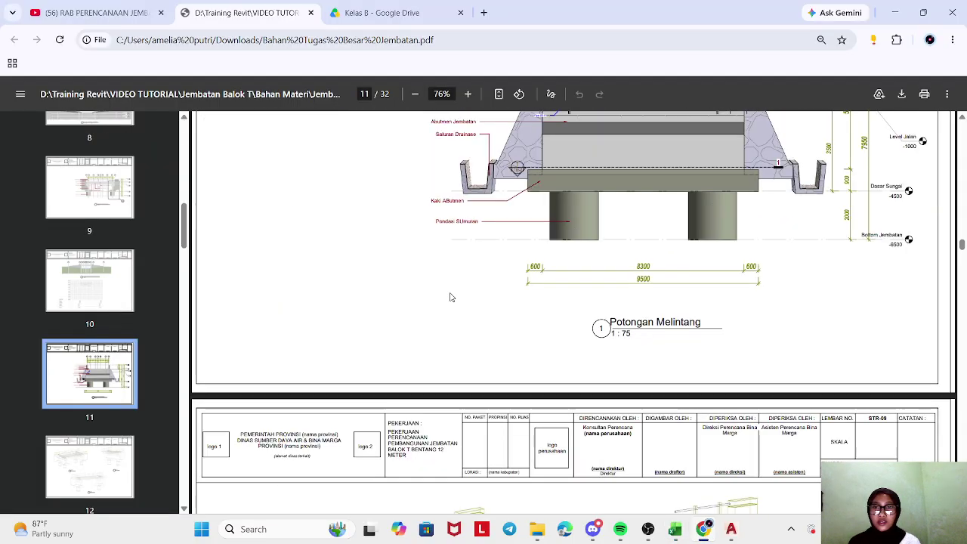
{"action": "scroll", "coordinate": [450, 297], "scroll_direction": "up", "scroll_amount": 15}
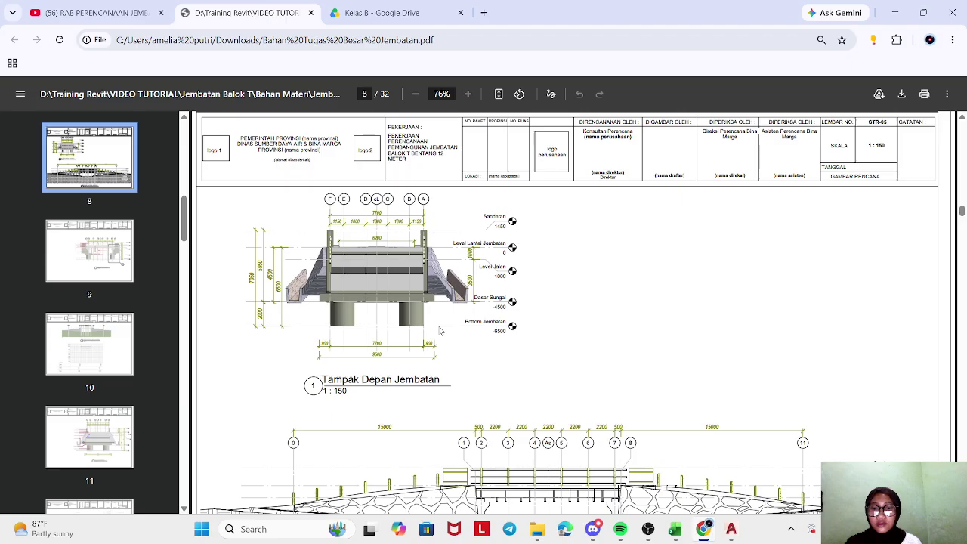
{"action": "scroll", "coordinate": [466, 321], "scroll_direction": "down", "scroll_amount": 15}
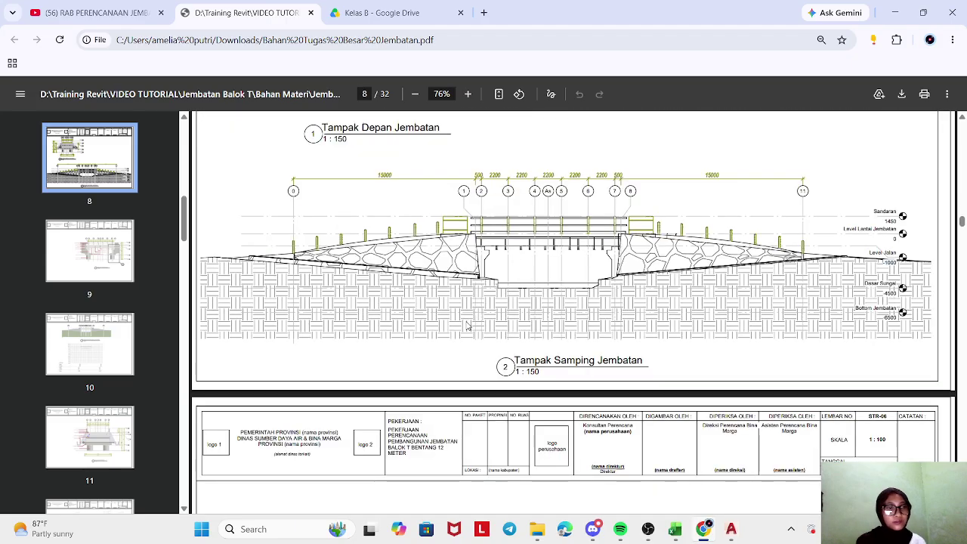
{"action": "scroll", "coordinate": [468, 327], "scroll_direction": "down", "scroll_amount": 15}
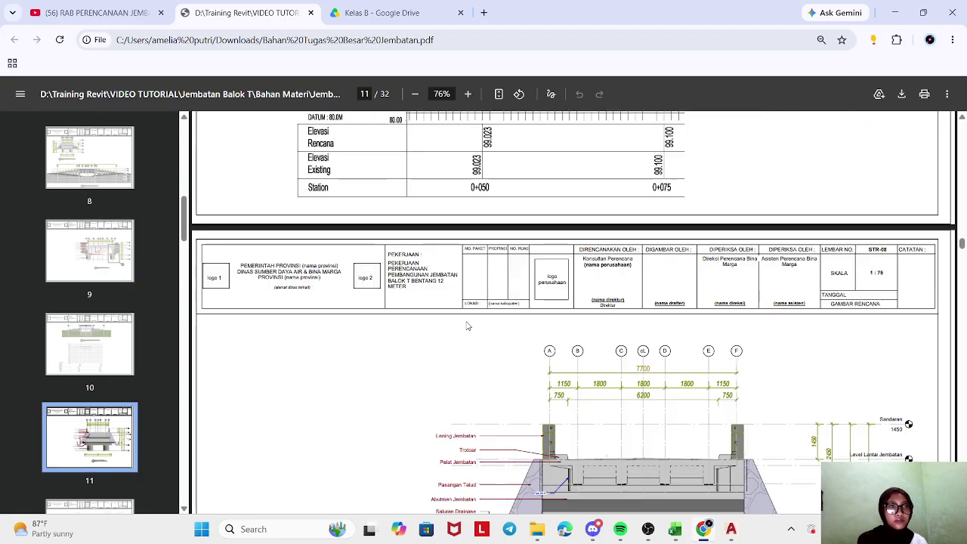
{"action": "scroll", "coordinate": [468, 326], "scroll_direction": "down", "scroll_amount": 15}
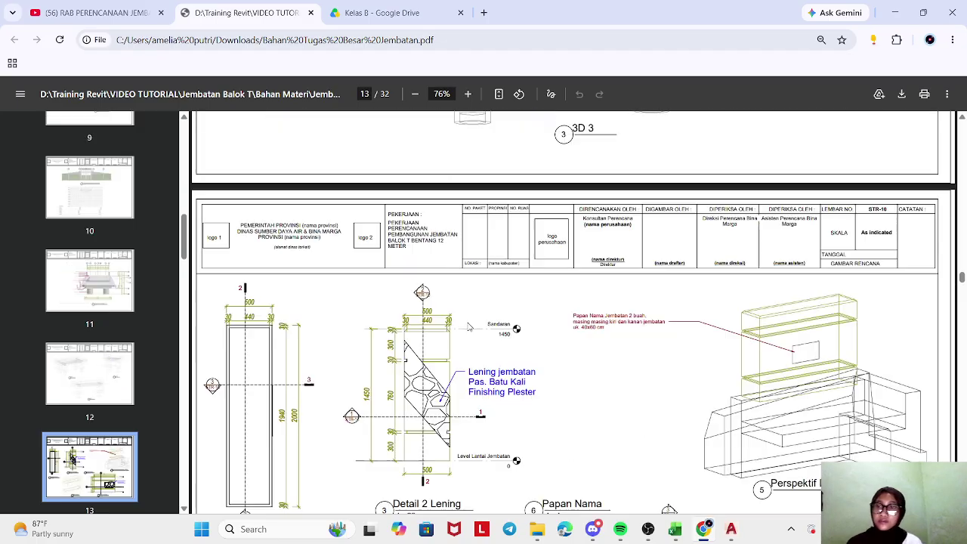
{"action": "scroll", "coordinate": [468, 326], "scroll_direction": "down", "scroll_amount": 20}
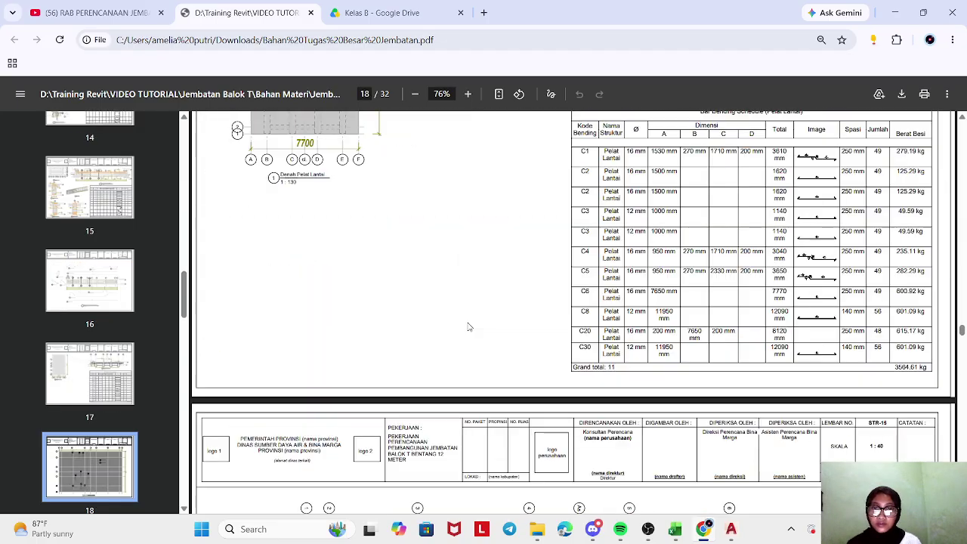
{"action": "scroll", "coordinate": [469, 325], "scroll_direction": "down", "scroll_amount": 15}
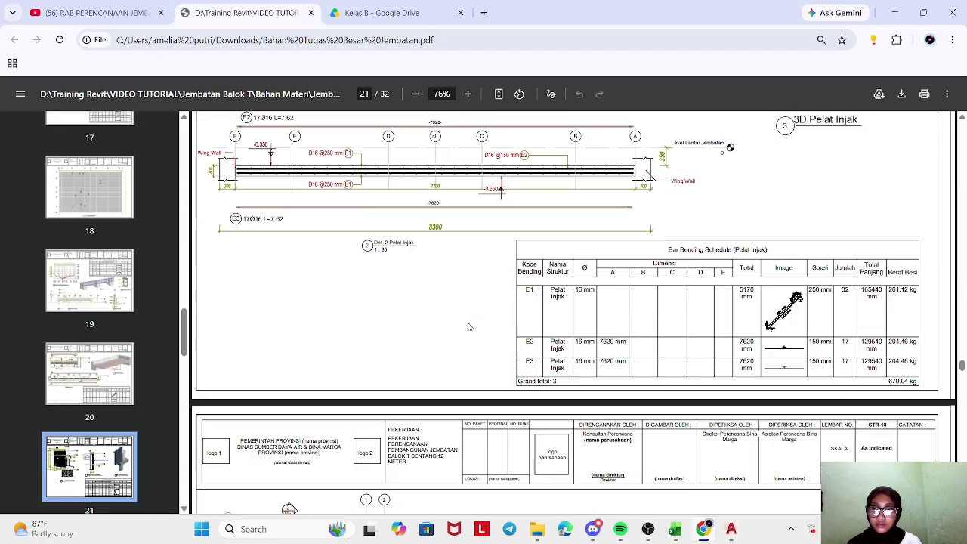
{"action": "scroll", "coordinate": [468, 325], "scroll_direction": "down", "scroll_amount": 15}
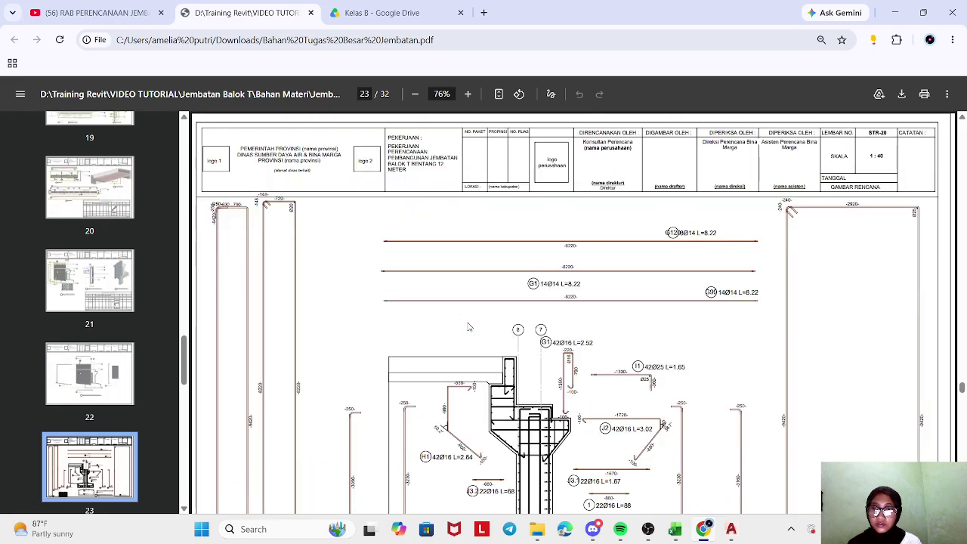
{"action": "scroll", "coordinate": [468, 326], "scroll_direction": "down", "scroll_amount": 10}
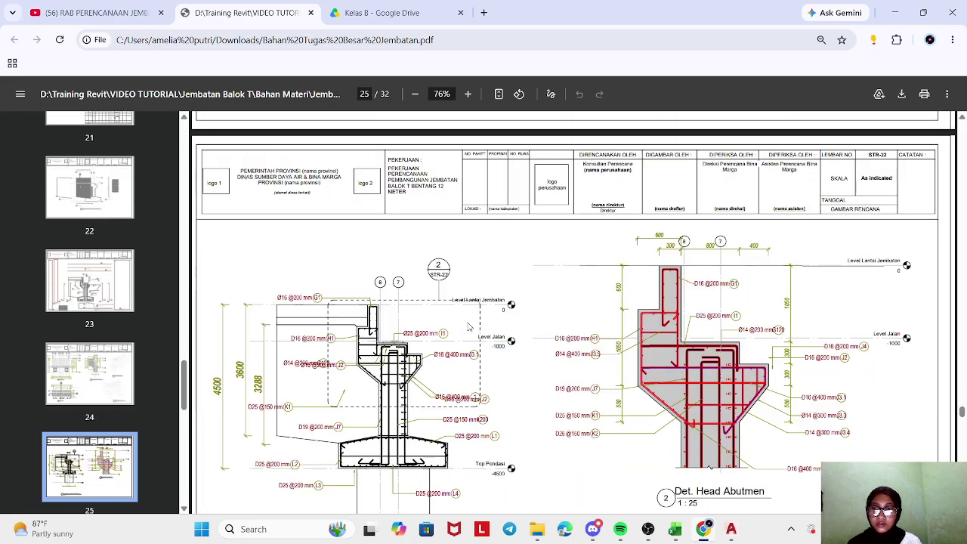
{"action": "scroll", "coordinate": [469, 325], "scroll_direction": "down", "scroll_amount": 15}
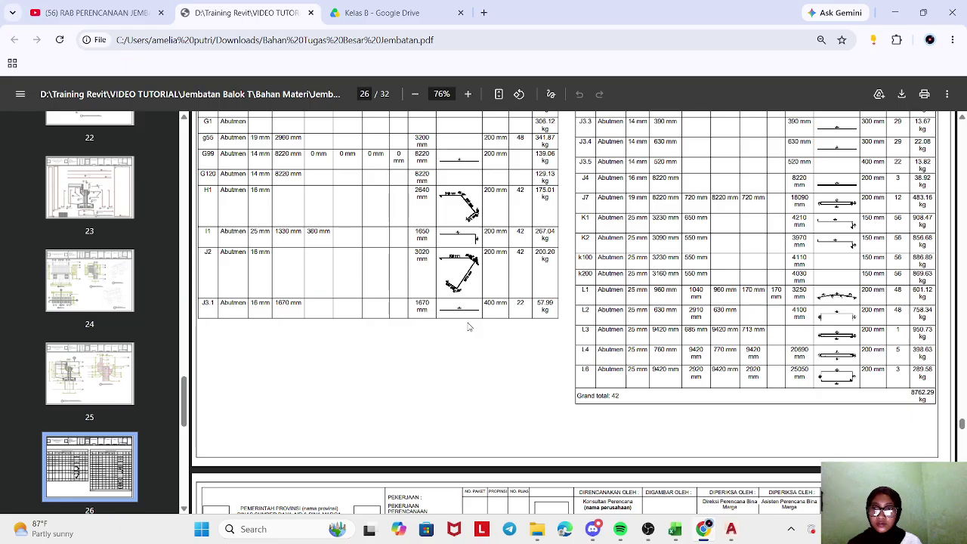
{"action": "scroll", "coordinate": [468, 327], "scroll_direction": "up", "scroll_amount": 15}
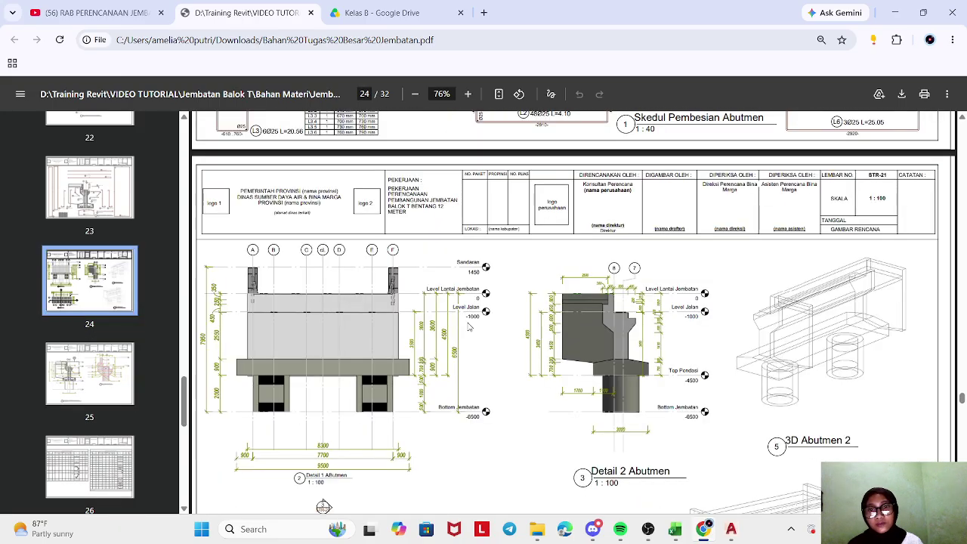
{"action": "scroll", "coordinate": [426, 355], "scroll_direction": "down", "scroll_amount": 3}
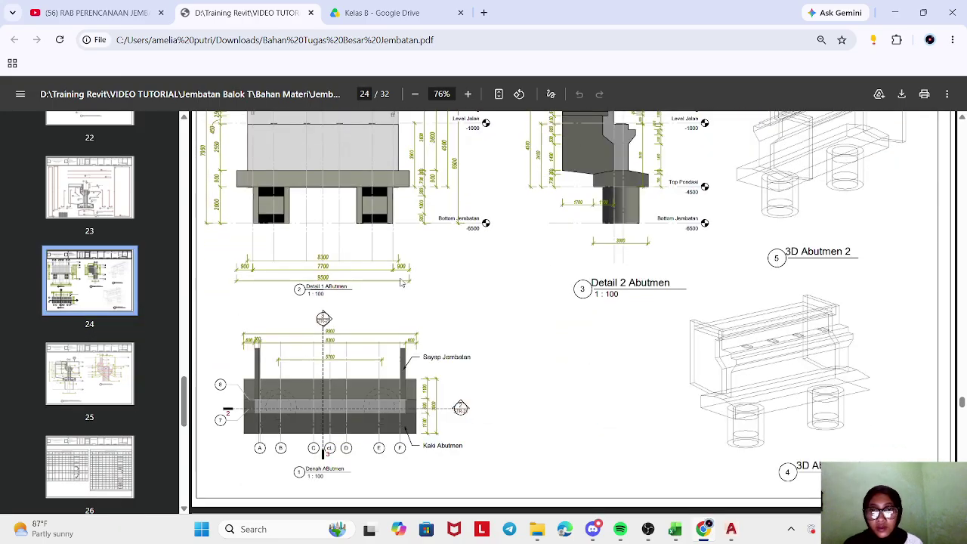
{"action": "scroll", "coordinate": [446, 257], "scroll_direction": "up", "scroll_amount": 3}
{"action": "scroll", "coordinate": [447, 260], "scroll_direction": "down", "scroll_amount": 2}
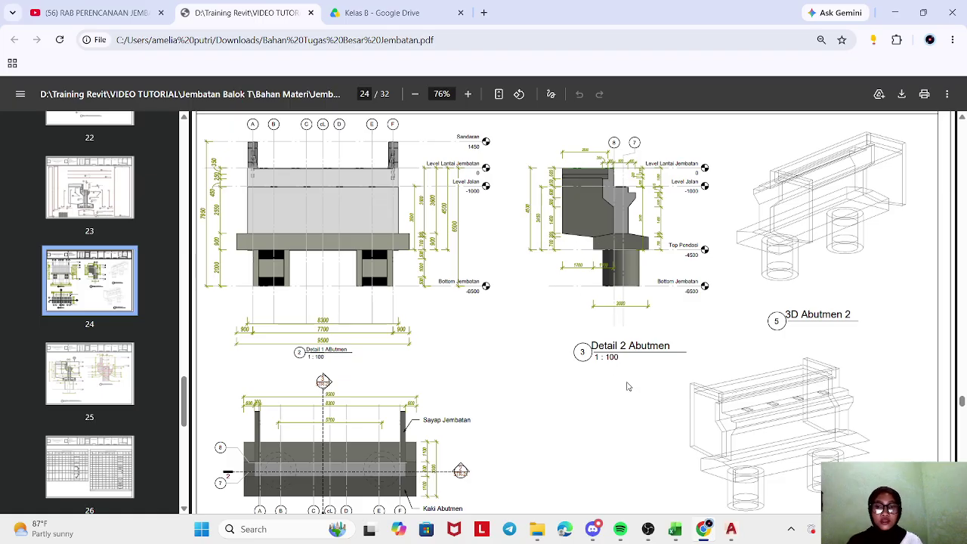
- Return to the Excel workbook, set the Plat Injak length to =5700/1000 and calculate its volume in N57 as K57 times L57
{"action": "left_click", "coordinate": [676, 528]}
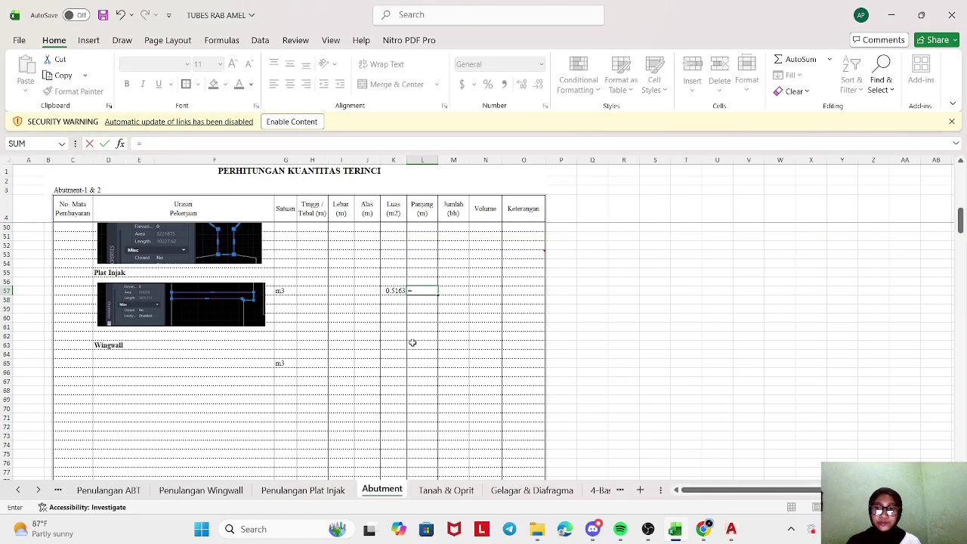
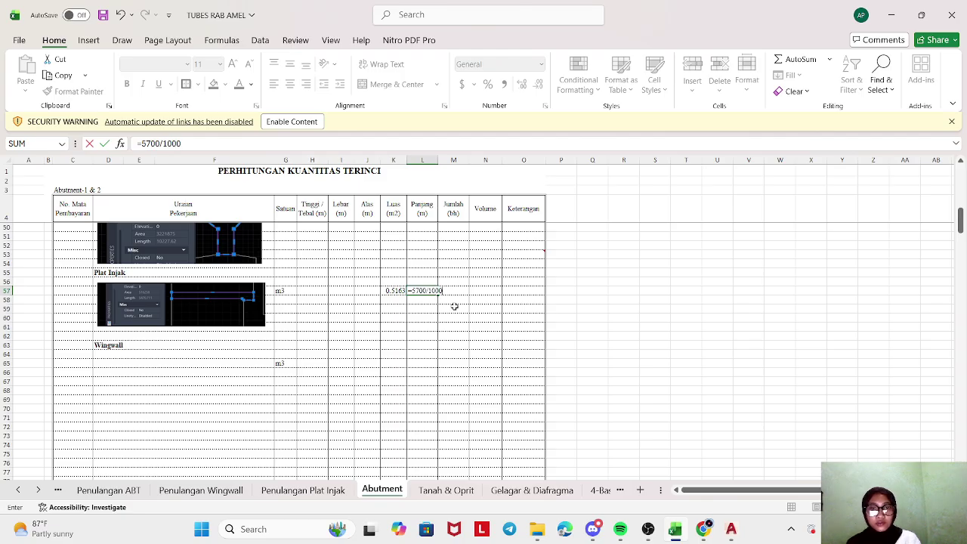
{"action": "key", "text": "Return"}
{"action": "left_click", "coordinate": [482, 292]}
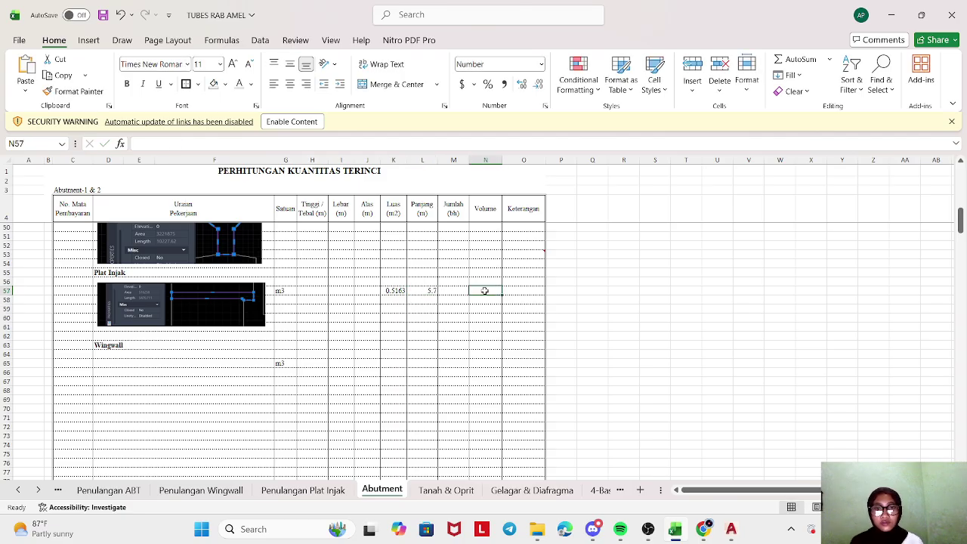
{"action": "type", "text": "="}
{"action": "left_click", "coordinate": [402, 290]}
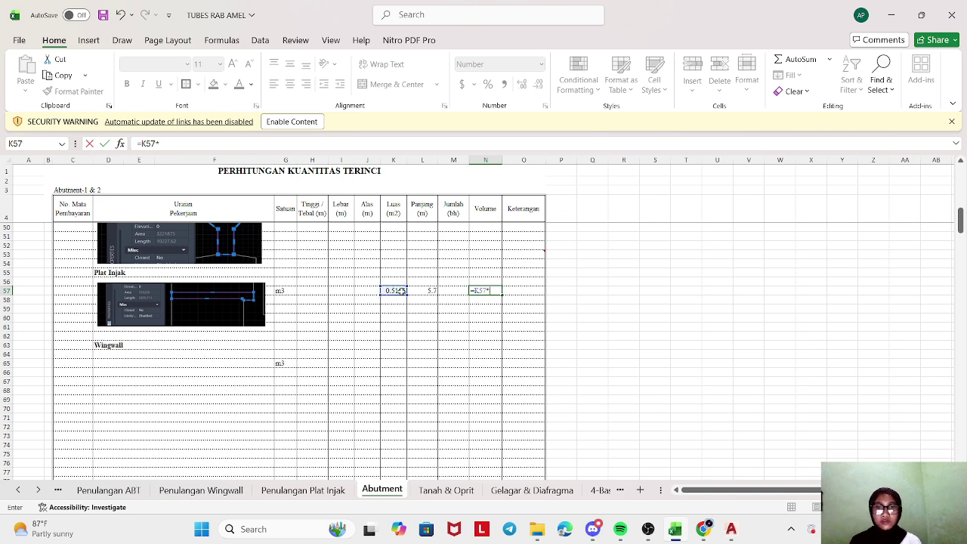
{"action": "type", "text": "*"}
{"action": "left_click", "coordinate": [426, 290]}
{"action": "key", "text": "Return"}
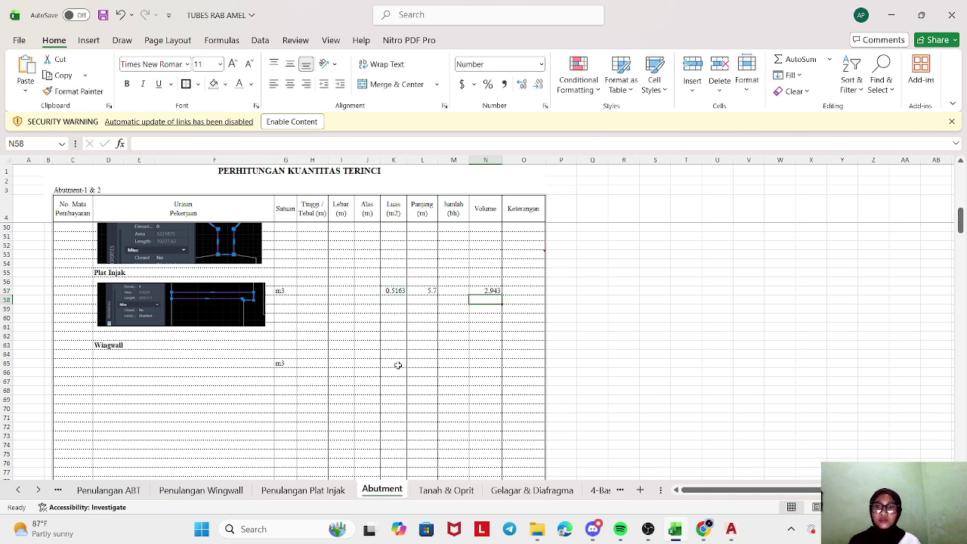
- Switch to the P. JEMBATAN drawing in AutoCAD and deselect the approach slab polyline in the abutment side view
{"action": "scroll", "coordinate": [397, 368], "scroll_direction": "down", "scroll_amount": 1}
{"action": "scroll", "coordinate": [139, 335], "scroll_direction": "down", "scroll_amount": 1}
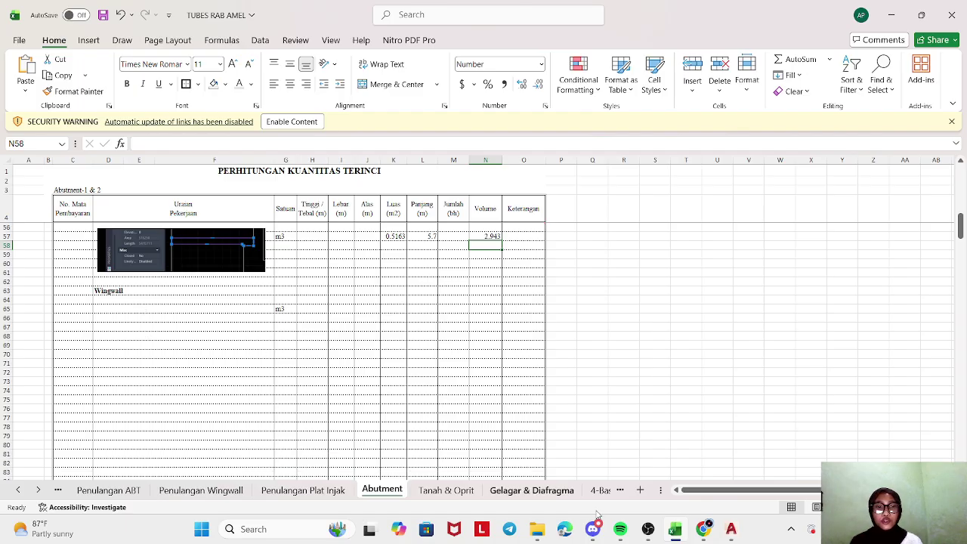
{"action": "mouse_move", "coordinate": [731, 529]}
{"action": "left_click", "coordinate": [508, 482]}
{"action": "scroll", "coordinate": [492, 420], "scroll_direction": "down", "scroll_amount": 3}
{"action": "left_click", "coordinate": [438, 326]}
{"action": "key", "text": "Escape"}
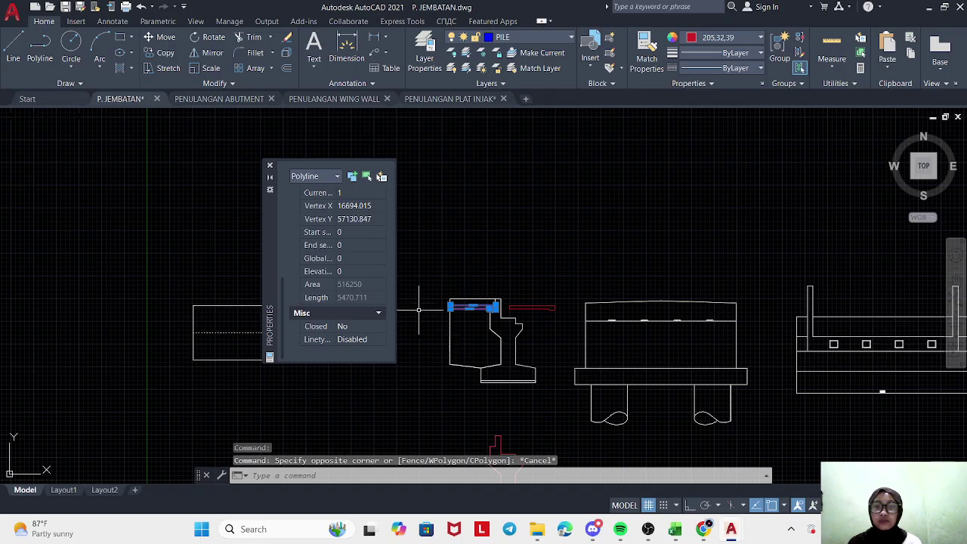
{"action": "left_click_drag", "start_coordinate": [448, 305], "coordinate": [433, 242]}
{"action": "left_click", "coordinate": [448, 283]}
{"action": "key", "text": "Escape"}
{"action": "key", "text": "Escape"}
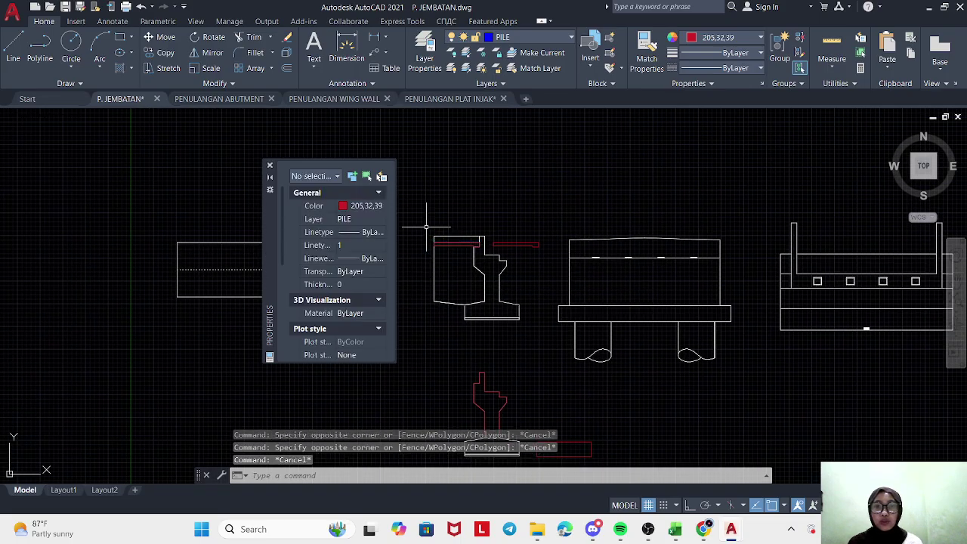
- Start a wingwall outline polyline in the abutment side view, tracing its outer vertical edge from the approach slab and both sloped bottom edges
{"action": "left_click", "coordinate": [71, 65]}
{"action": "left_click", "coordinate": [42, 53]}
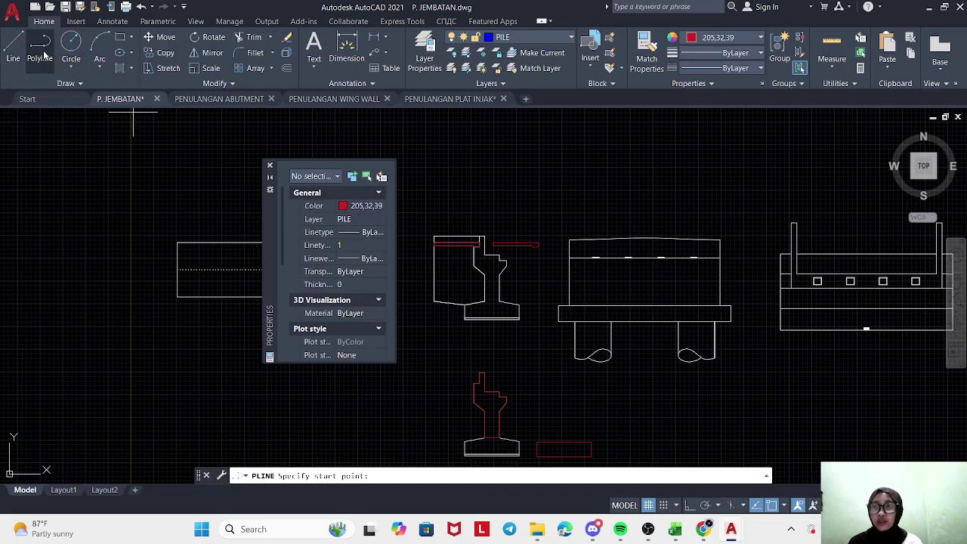
{"action": "scroll", "coordinate": [443, 237], "scroll_direction": "up", "scroll_amount": 4}
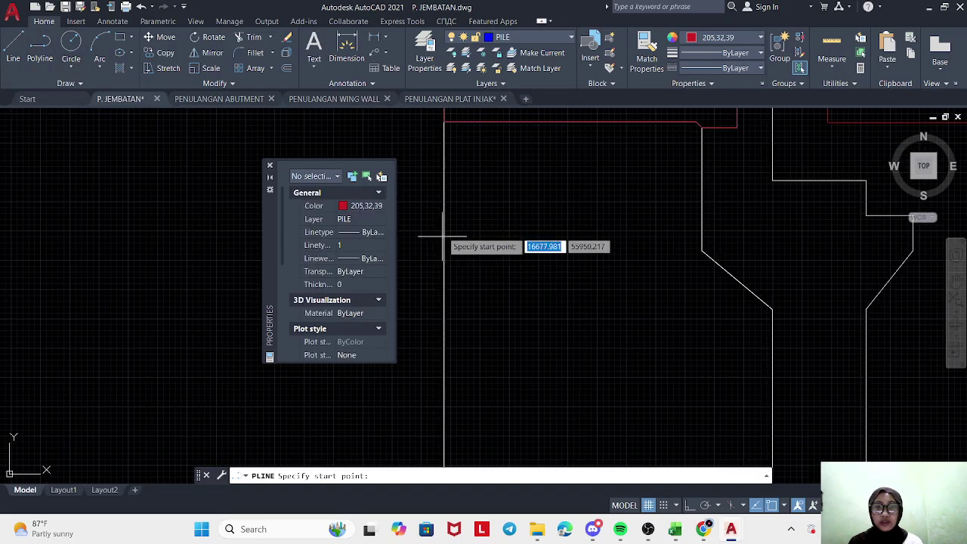
{"action": "left_click", "coordinate": [445, 121]}
{"action": "scroll", "coordinate": [448, 227], "scroll_direction": "down", "scroll_amount": 4}
{"action": "scroll", "coordinate": [454, 287], "scroll_direction": "up", "scroll_amount": 3}
{"action": "scroll", "coordinate": [435, 242], "scroll_direction": "up", "scroll_amount": 2}
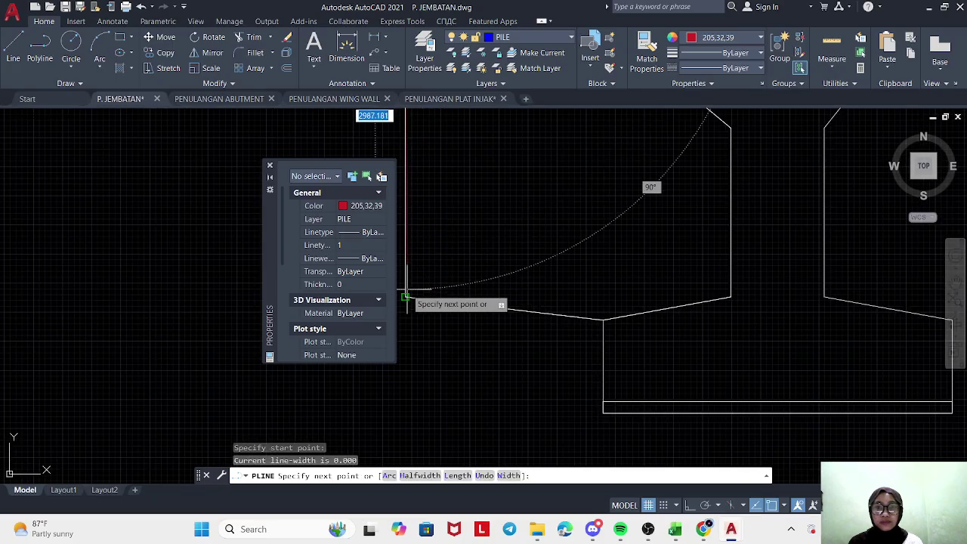
{"action": "left_click", "coordinate": [405, 297]}
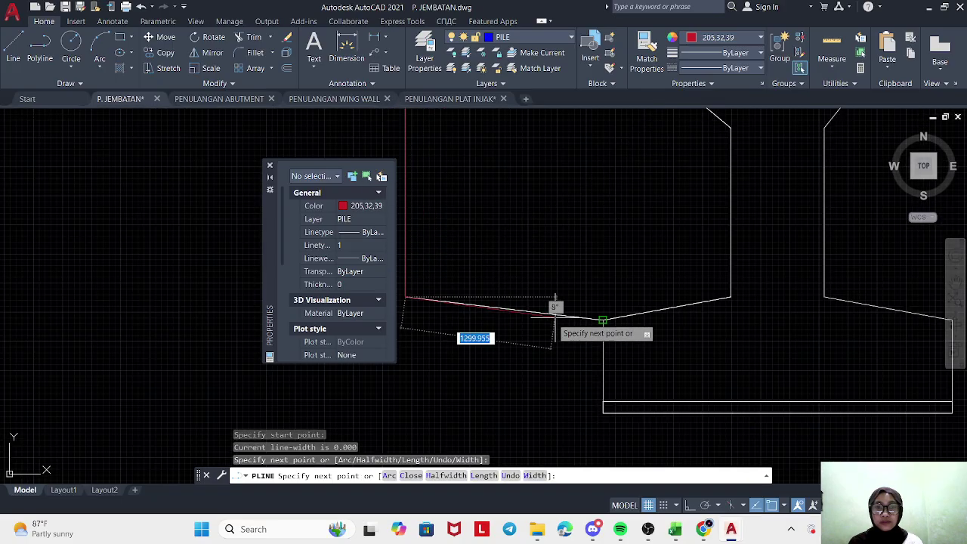
{"action": "left_click", "coordinate": [603, 318]}
{"action": "left_click", "coordinate": [730, 297]}
- Continue the wingwall polyline up the abutment's rear face to the underside of the approach slab and end it
{"action": "scroll", "coordinate": [731, 297], "scroll_direction": "down", "scroll_amount": 2}
{"action": "scroll", "coordinate": [850, 237], "scroll_direction": "up", "scroll_amount": 2}
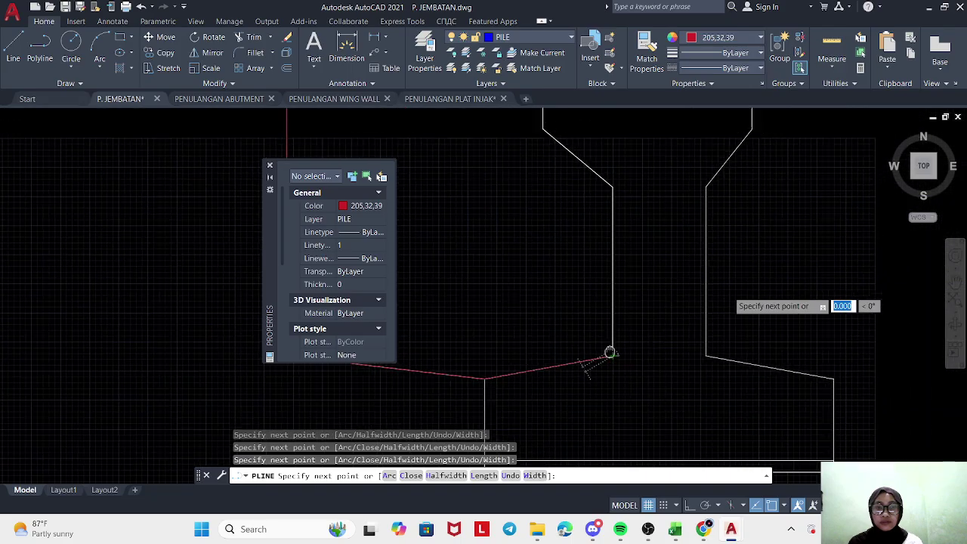
{"action": "left_click", "coordinate": [612, 186]}
{"action": "left_click_drag", "start_coordinate": [613, 187], "coordinate": [604, 304]}
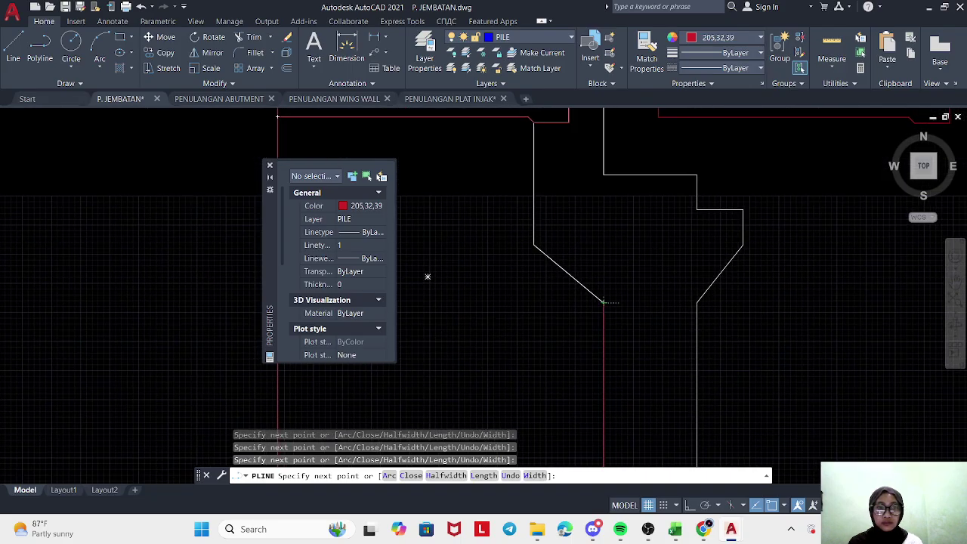
{"action": "left_click", "coordinate": [534, 245]}
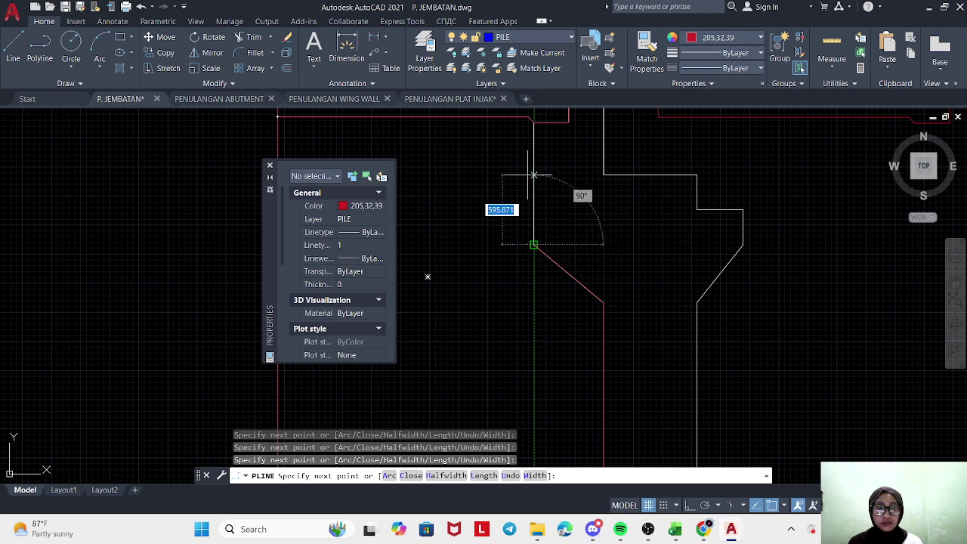
{"action": "left_click", "coordinate": [534, 121]}
{"action": "key", "text": "Escape"}
- Select the traced wingwall polyline to check which edges of the outline it covers
{"action": "left_click", "coordinate": [535, 234]}
{"action": "scroll", "coordinate": [535, 234], "scroll_direction": "down", "scroll_amount": 4}
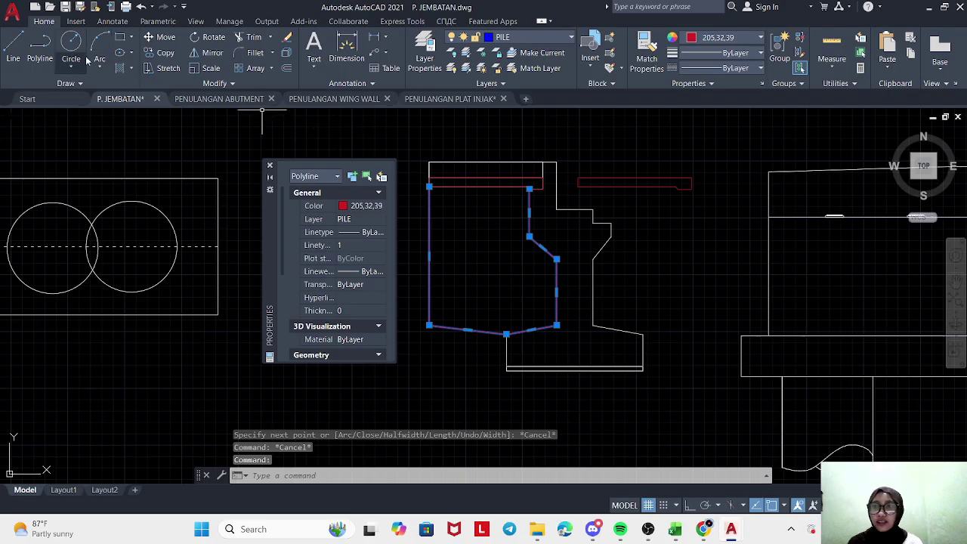
{"action": "left_click", "coordinate": [40, 49]}
{"action": "key", "text": "Escape"}
{"action": "key", "text": "Escape"}
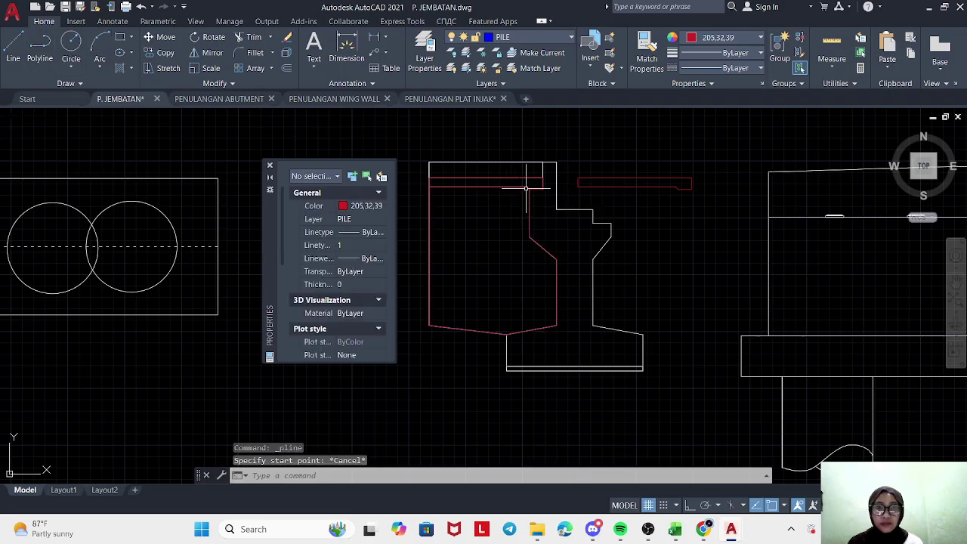
{"action": "left_click", "coordinate": [528, 191]}
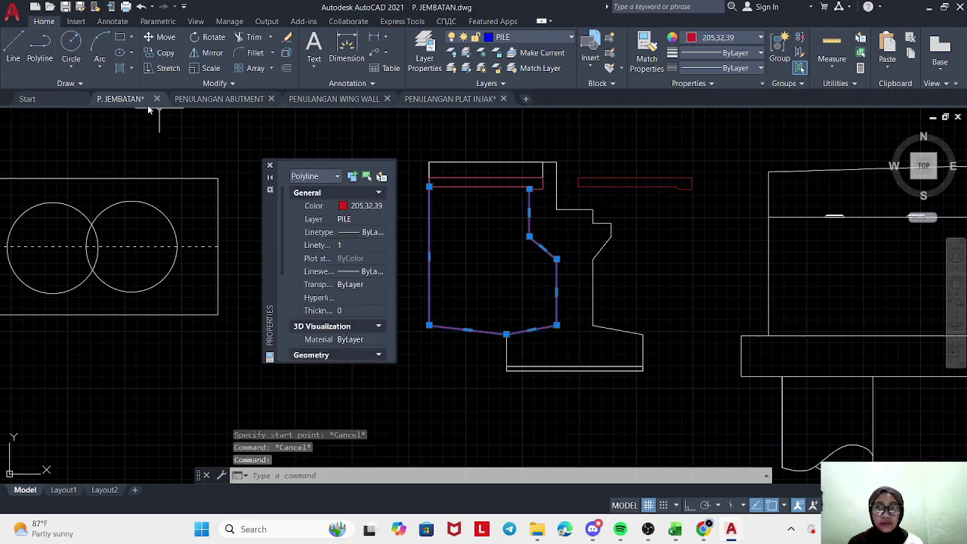
- Try to complete the wingwall outline with a separate line along the approach slab's underside, and undo both the line and the polyline
{"action": "left_click", "coordinate": [13, 49]}
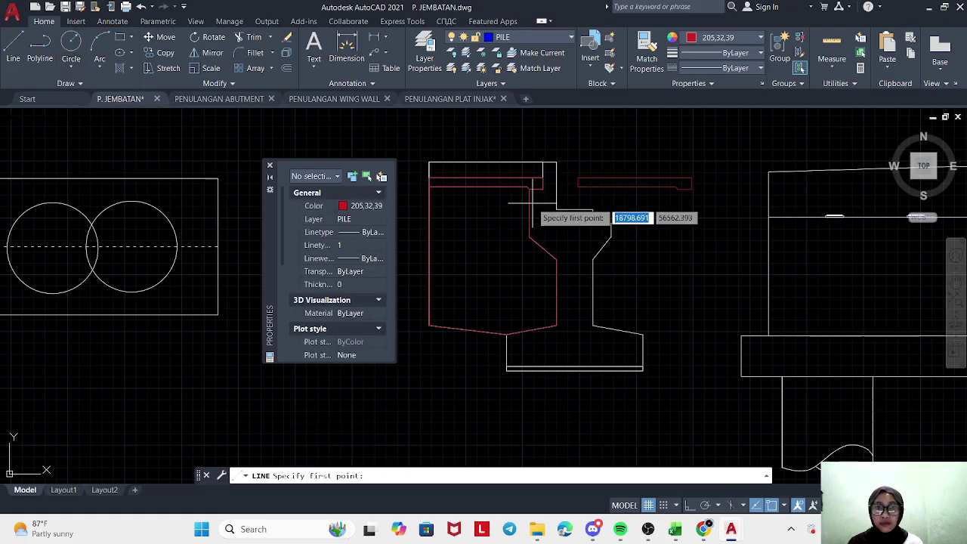
{"action": "scroll", "coordinate": [555, 194], "scroll_direction": "up", "scroll_amount": 5}
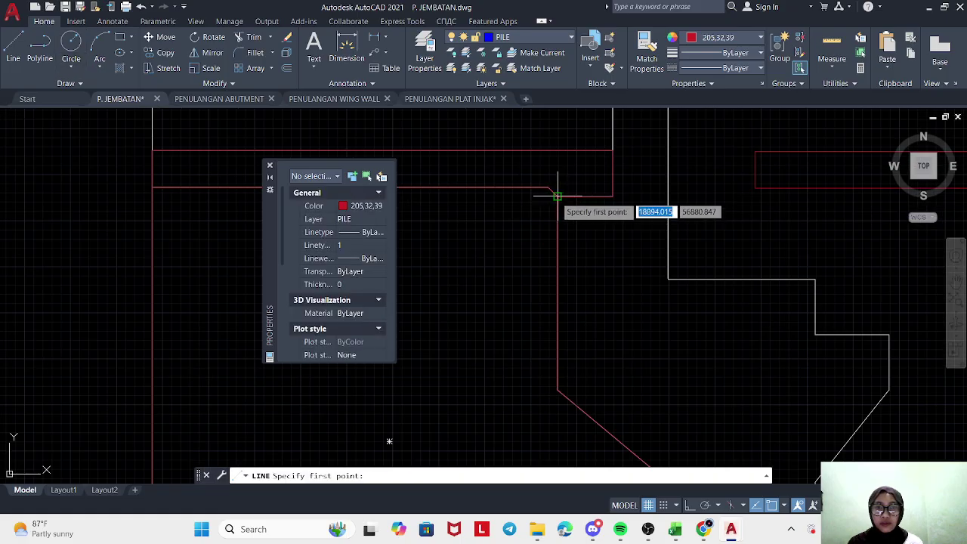
{"action": "left_click", "coordinate": [553, 191]}
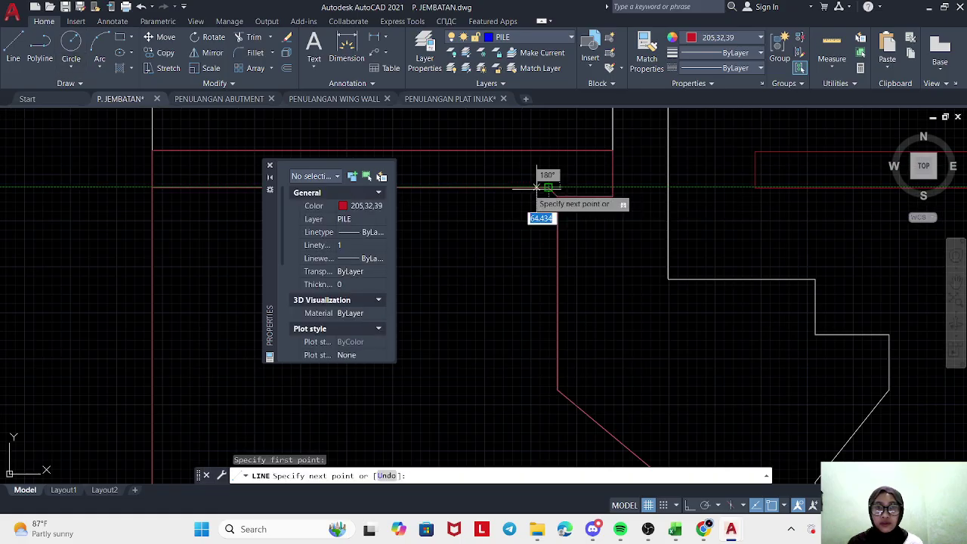
{"action": "key", "text": "Escape"}
{"action": "key", "text": "Escape"}
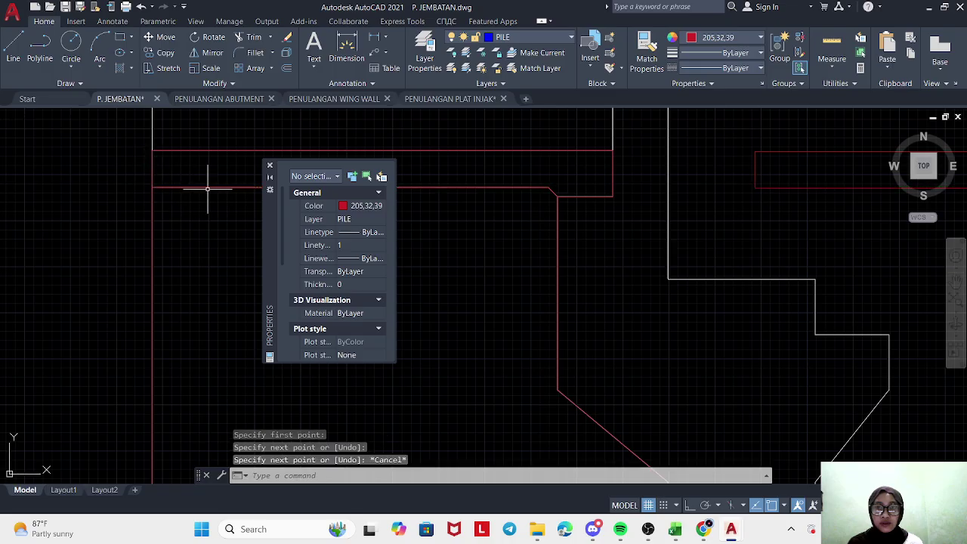
{"action": "left_click", "coordinate": [141, 7]}
{"action": "left_click", "coordinate": [141, 7]}
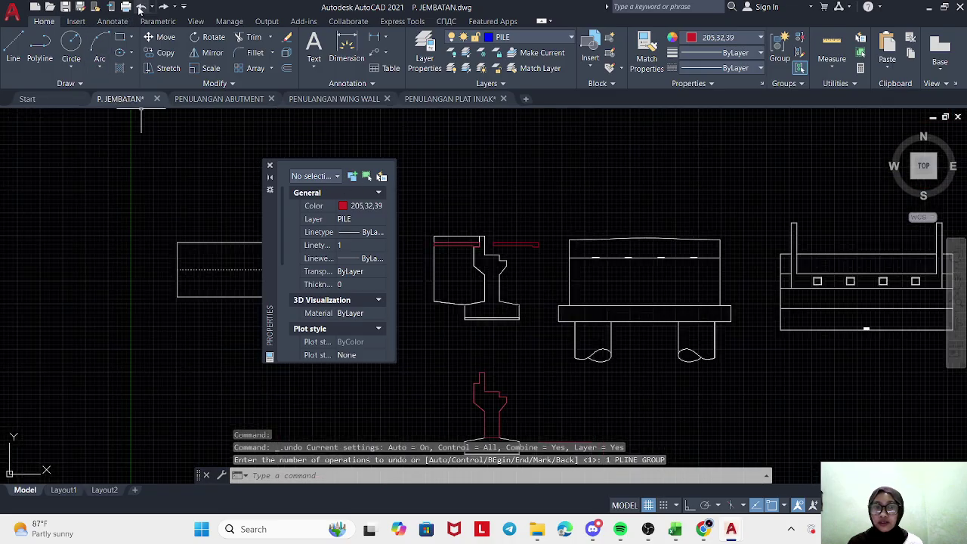
- Trace the full wingwall outline as one polyline, starting at the approach slab's underside and following the abutment's rear face, bottom edges and outer edge
{"action": "left_click", "coordinate": [40, 46]}
{"action": "scroll", "coordinate": [484, 242], "scroll_direction": "up", "scroll_amount": 5}
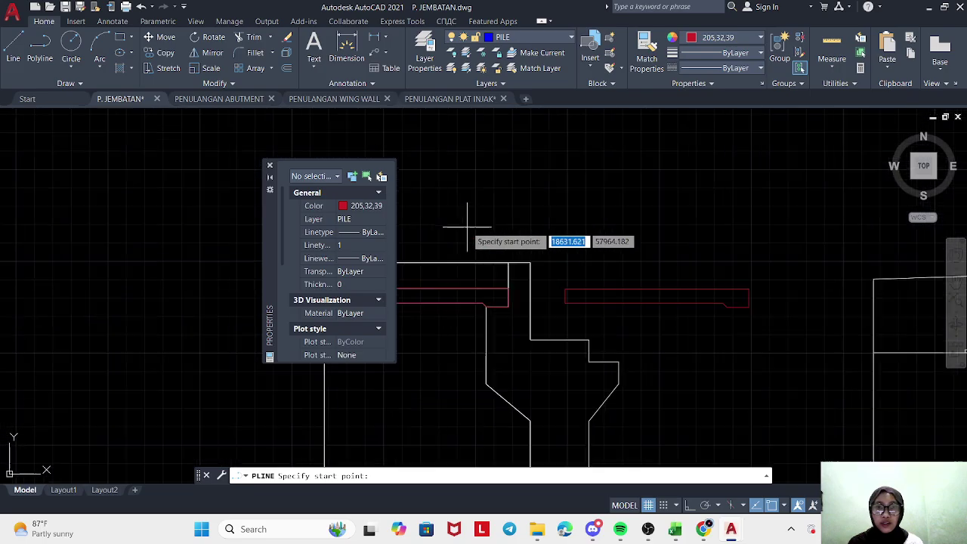
{"action": "left_click", "coordinate": [510, 262]}
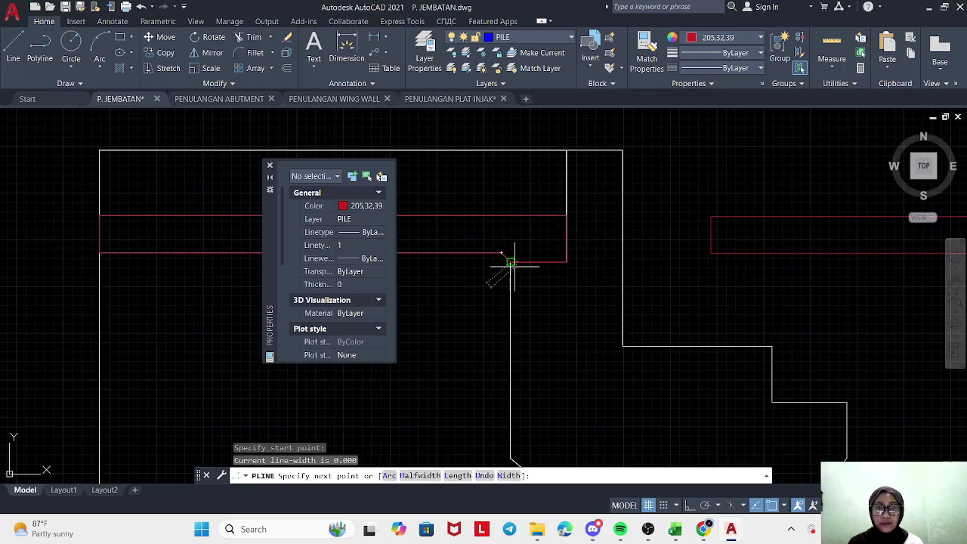
{"action": "scroll", "coordinate": [509, 309], "scroll_direction": "down", "scroll_amount": 3}
{"action": "scroll", "coordinate": [508, 272], "scroll_direction": "down", "scroll_amount": 3}
{"action": "left_click", "coordinate": [505, 253]}
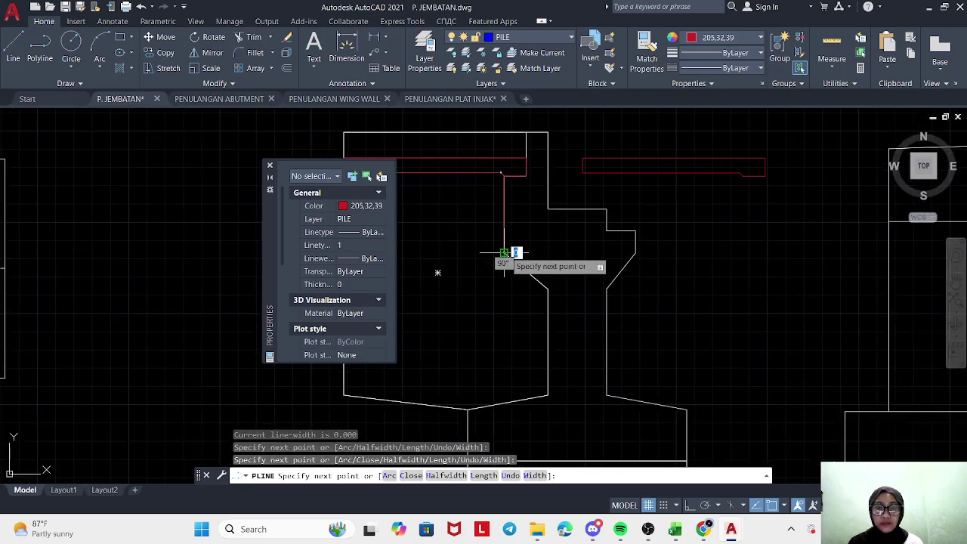
{"action": "left_click", "coordinate": [548, 289]}
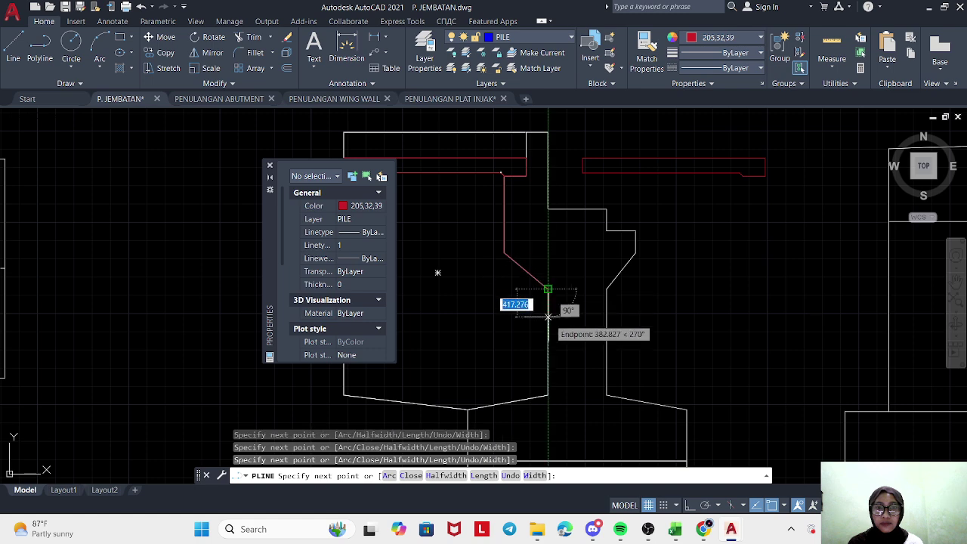
{"action": "left_click", "coordinate": [548, 394]}
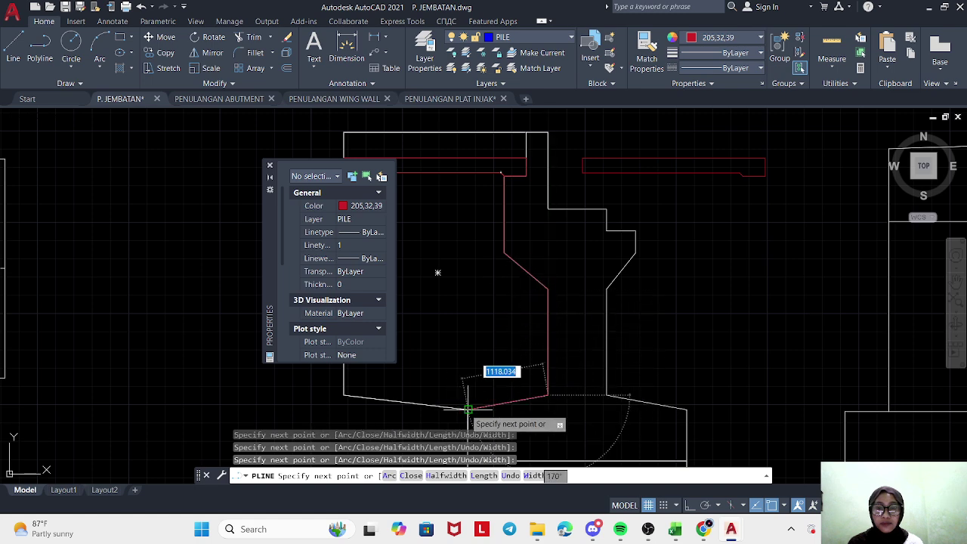
{"action": "left_click", "coordinate": [468, 410]}
{"action": "left_click_drag", "start_coordinate": [400, 403], "coordinate": [526, 325]}
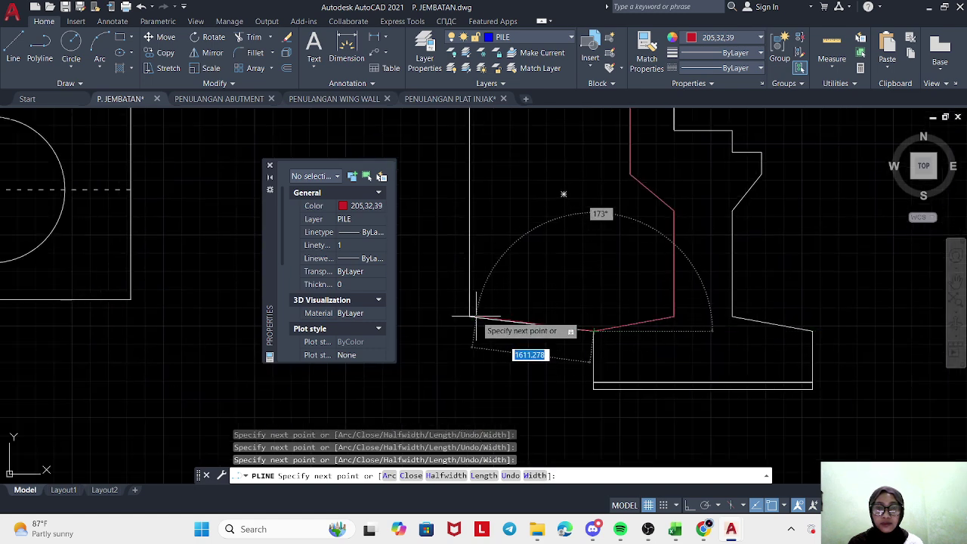
{"action": "left_click_drag", "start_coordinate": [473, 207], "coordinate": [468, 313]}
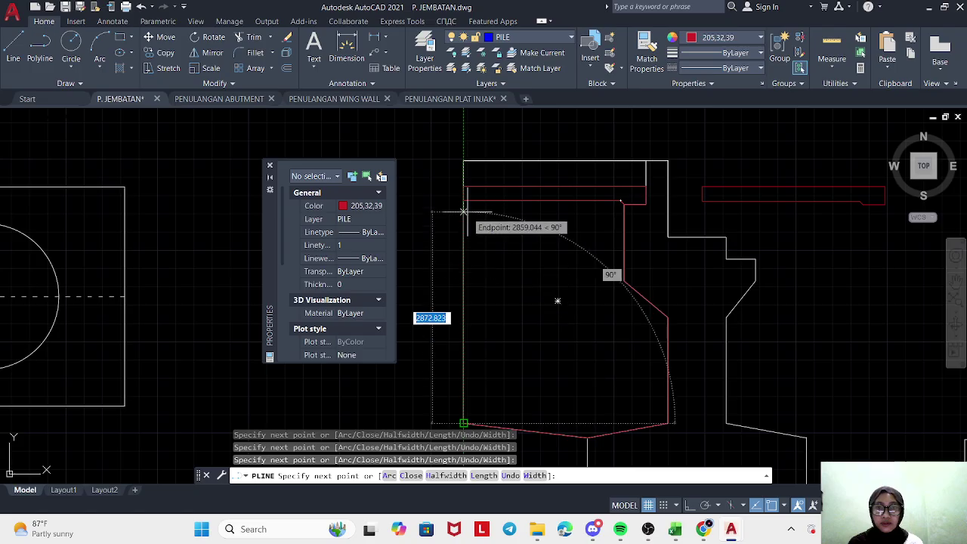
{"action": "key", "text": "Escape"}
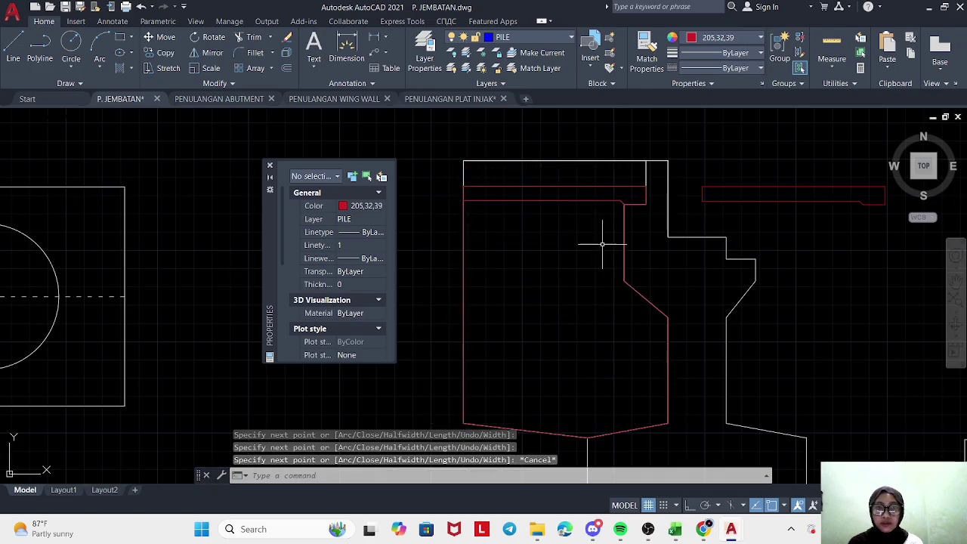
- Select the wingwall polyline to show its area and capture a screen snip of its properties together with the abutment side view
{"action": "left_click", "coordinate": [465, 249]}
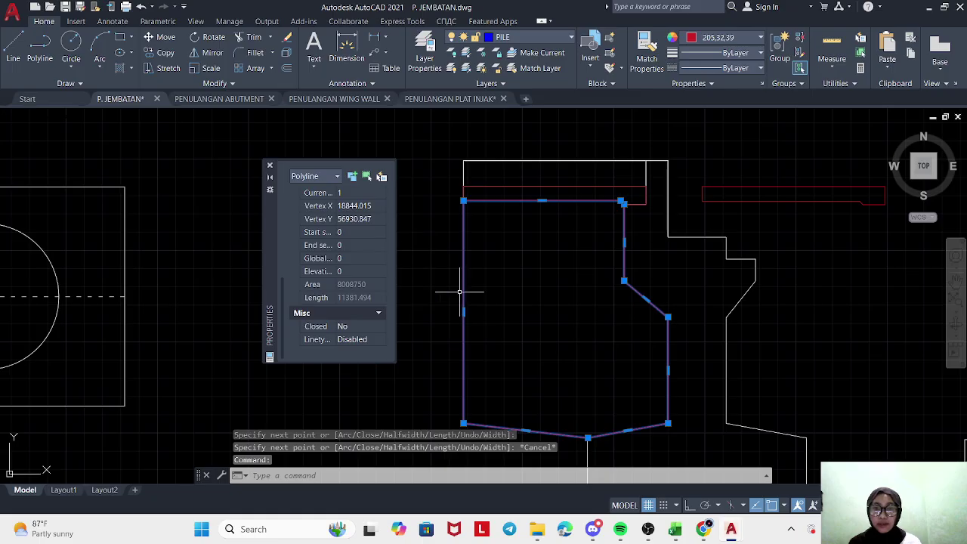
{"action": "left_click_drag", "start_coordinate": [479, 294], "coordinate": [415, 262]}
{"action": "scroll", "coordinate": [440, 227], "scroll_direction": "down", "scroll_amount": 7}
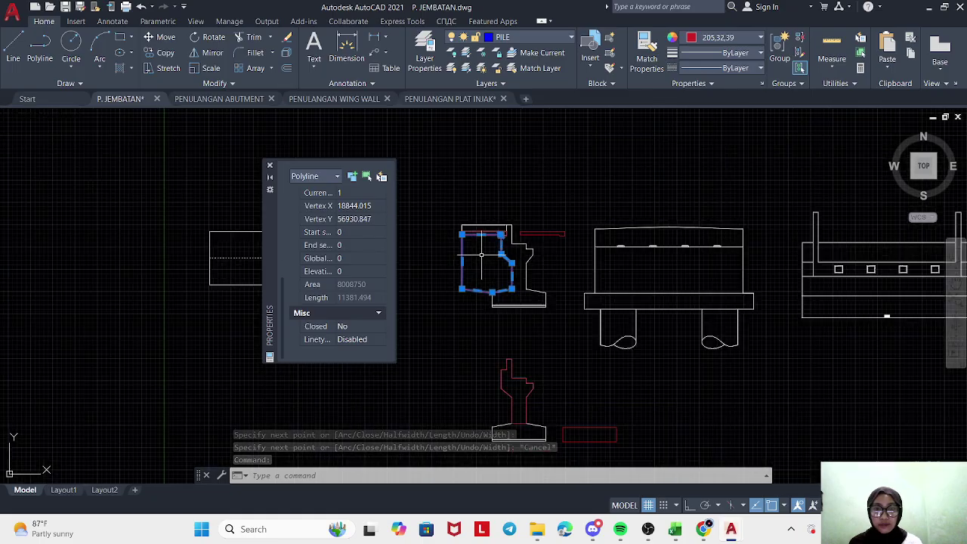
{"action": "scroll", "coordinate": [466, 245], "scroll_direction": "up", "scroll_amount": 1}
{"action": "left_click_drag", "start_coordinate": [463, 266], "coordinate": [426, 302]}
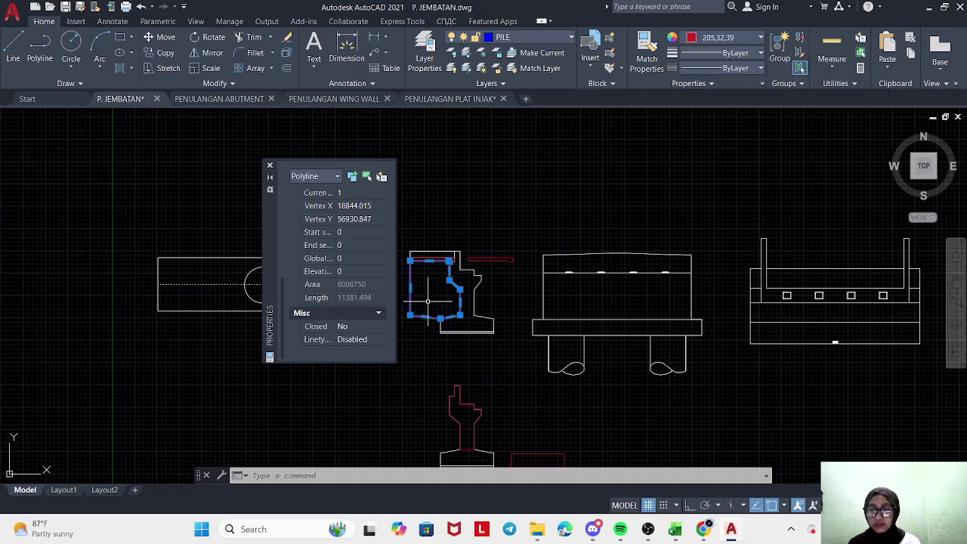
{"action": "key", "text": "super+shift+s"}
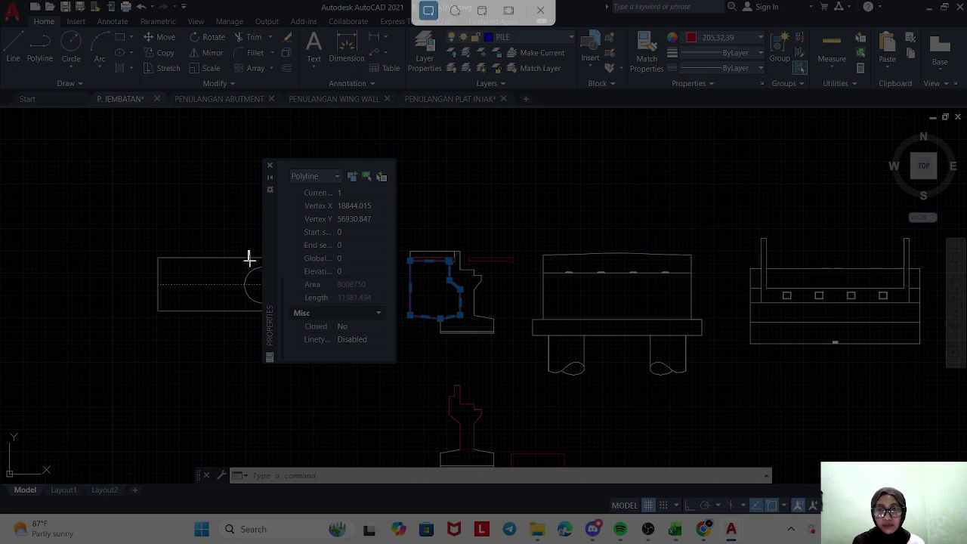
{"action": "left_click_drag", "start_coordinate": [248, 251], "coordinate": [521, 352]}
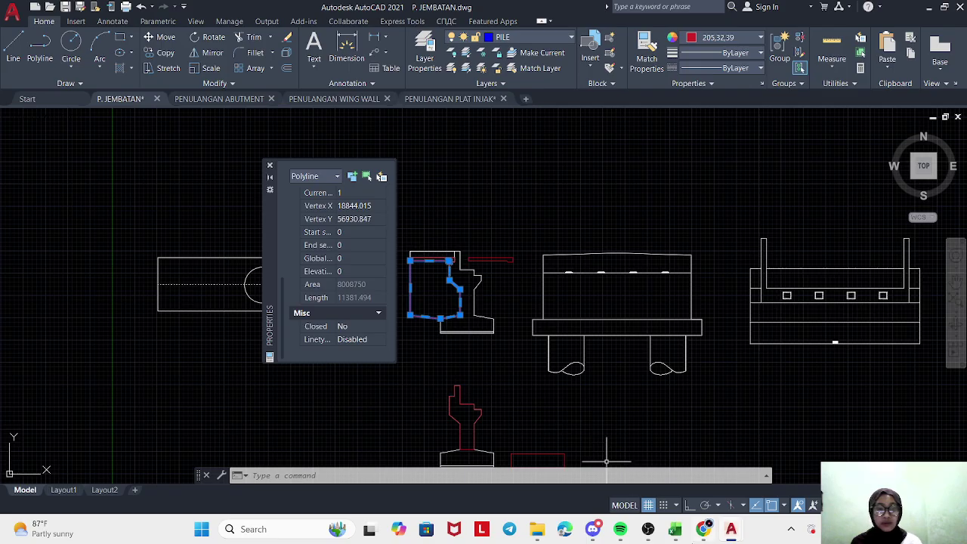
- Switch to the Excel workbook, paste the snip at D64 and resize it to fit the description column under the Wingwall heading
{"action": "left_click", "coordinate": [676, 531]}
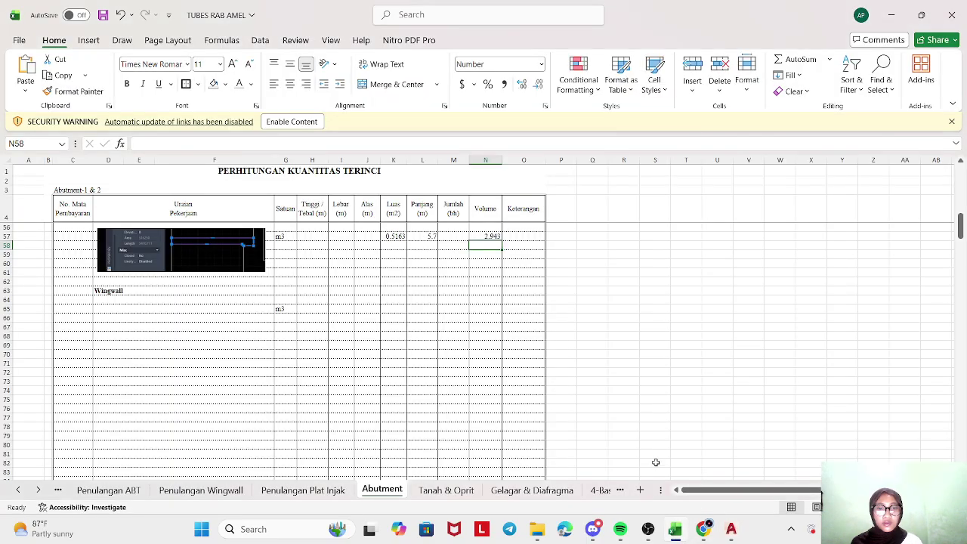
{"action": "right_click", "coordinate": [98, 301]}
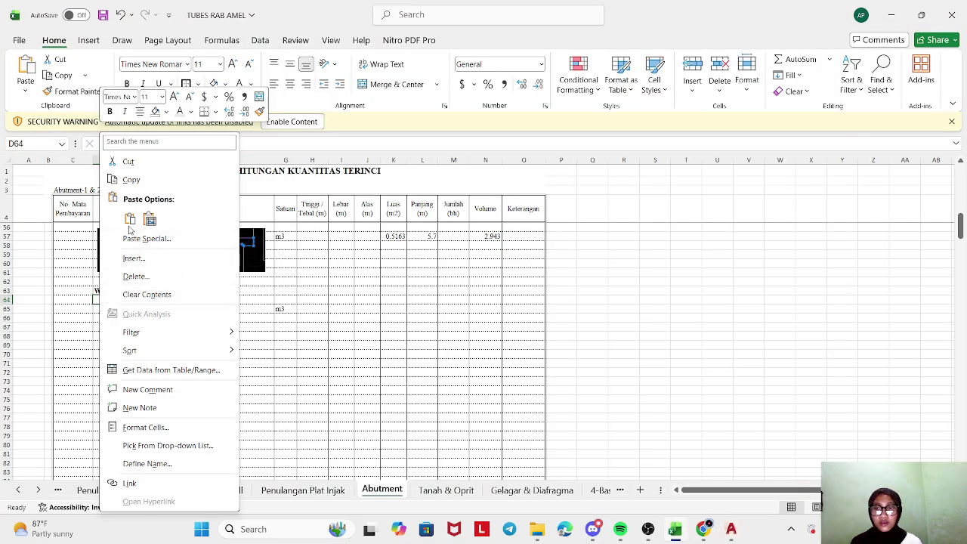
{"action": "left_click", "coordinate": [130, 220]}
{"action": "left_click_drag", "start_coordinate": [302, 372], "coordinate": [270, 359]}
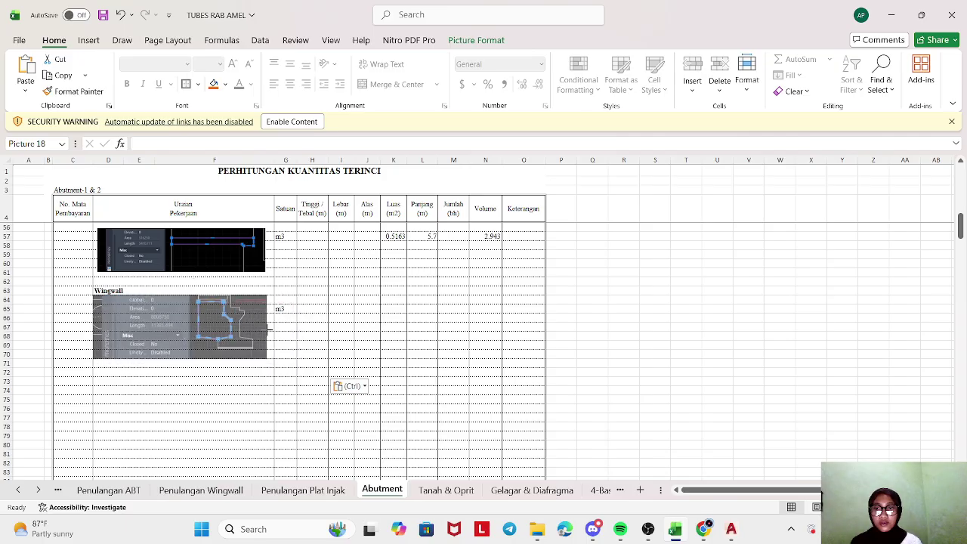
{"action": "left_click_drag", "start_coordinate": [223, 326], "coordinate": [229, 333]}
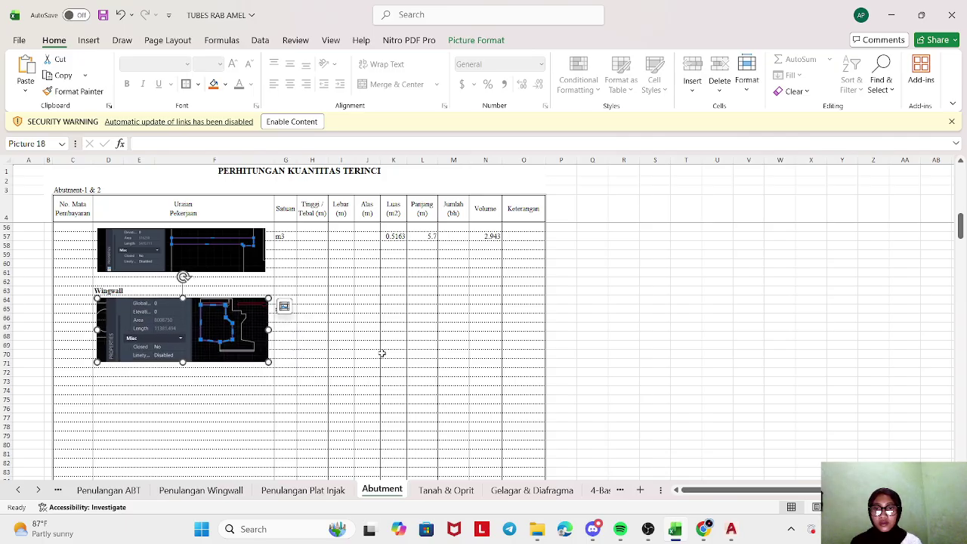
- Enter the wingwall area in K65 as =8008750/1000000 to convert it to square metres
{"action": "left_click", "coordinate": [392, 240]}
{"action": "left_click", "coordinate": [386, 309]}
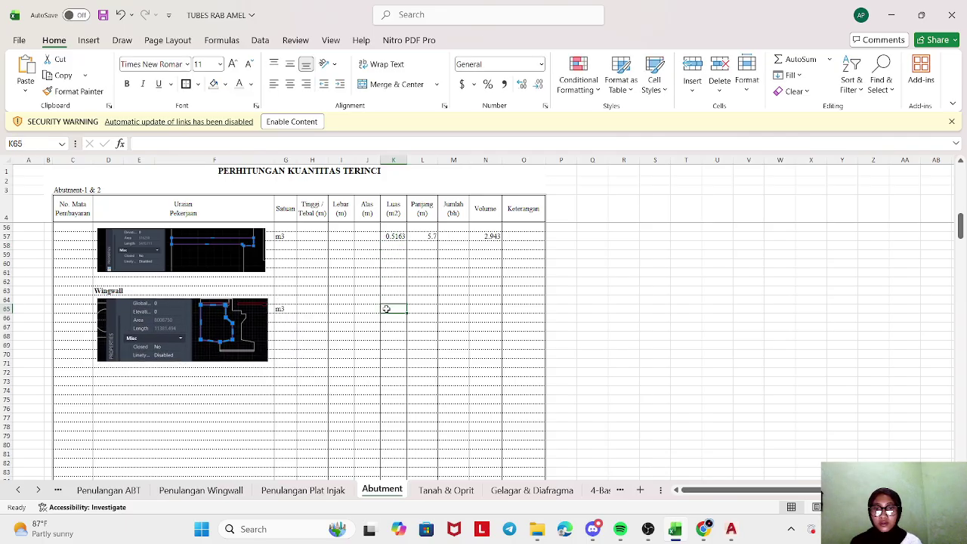
{"action": "type", "text": "="}
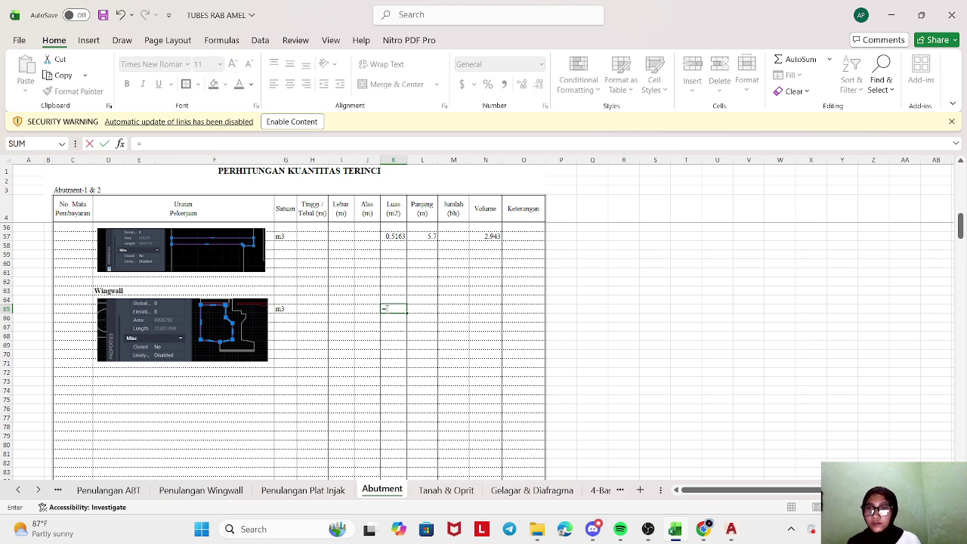
{"action": "type", "text": "8008750/1000000"}
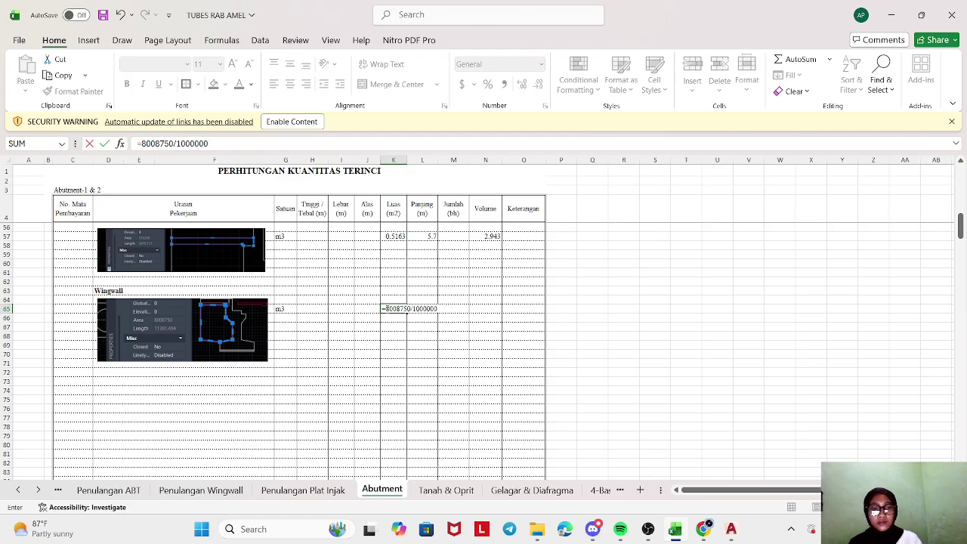
{"action": "key", "text": "Return"}
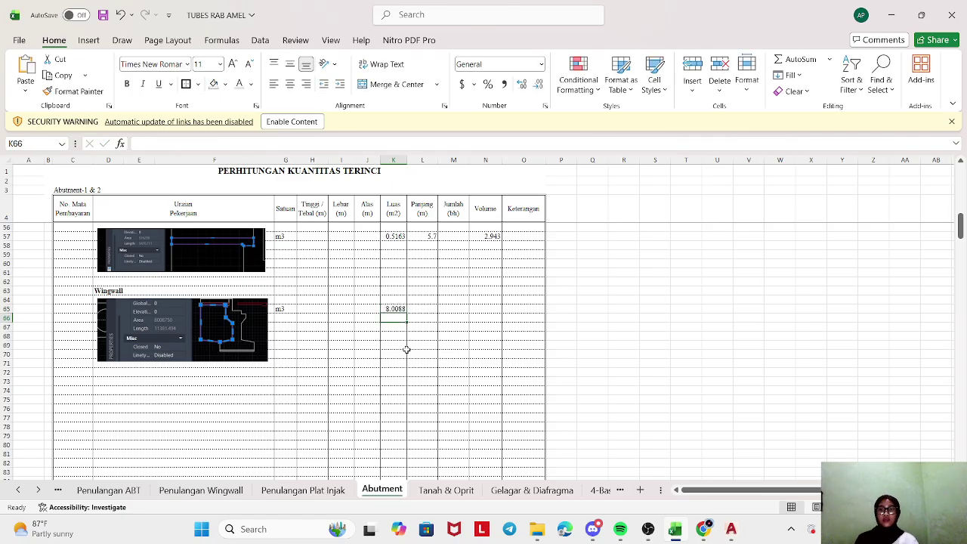
{"action": "left_click", "coordinate": [395, 309]}
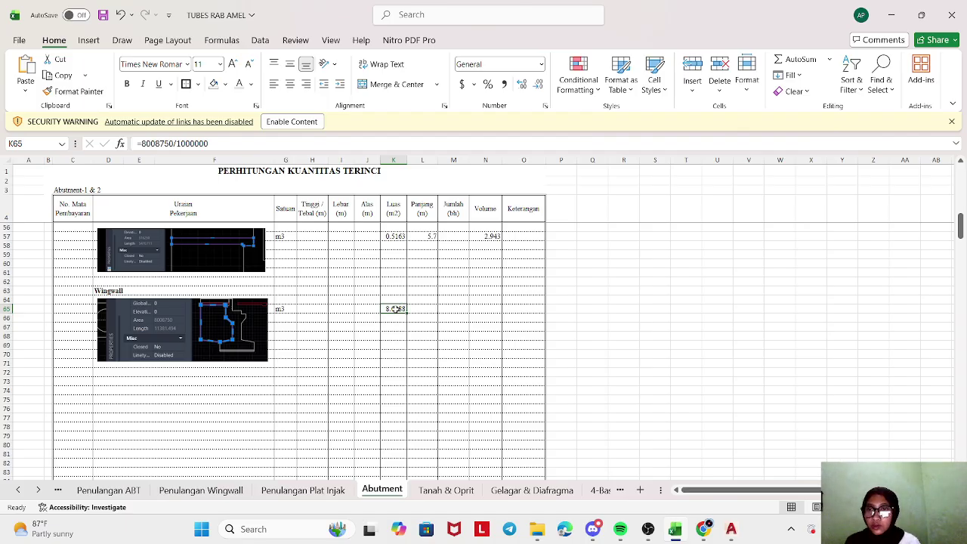
{"action": "left_click", "coordinate": [417, 309]}
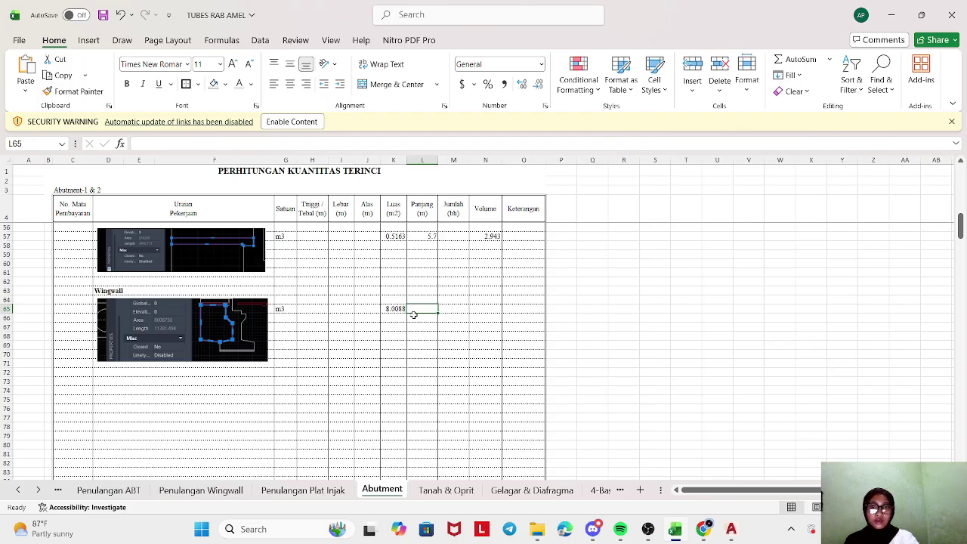
{"action": "type", "text": "="}
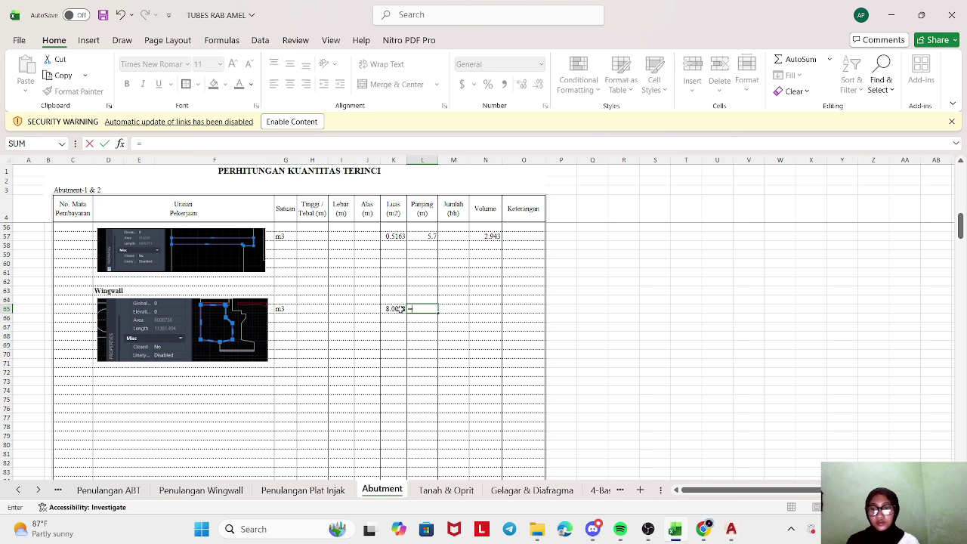
{"action": "key", "text": "Escape"}
- Reduce the wingwall area in K65 to two decimal places
{"action": "left_click", "coordinate": [395, 309]}
{"action": "left_click", "coordinate": [539, 84]}
{"action": "left_click", "coordinate": [538, 84]}
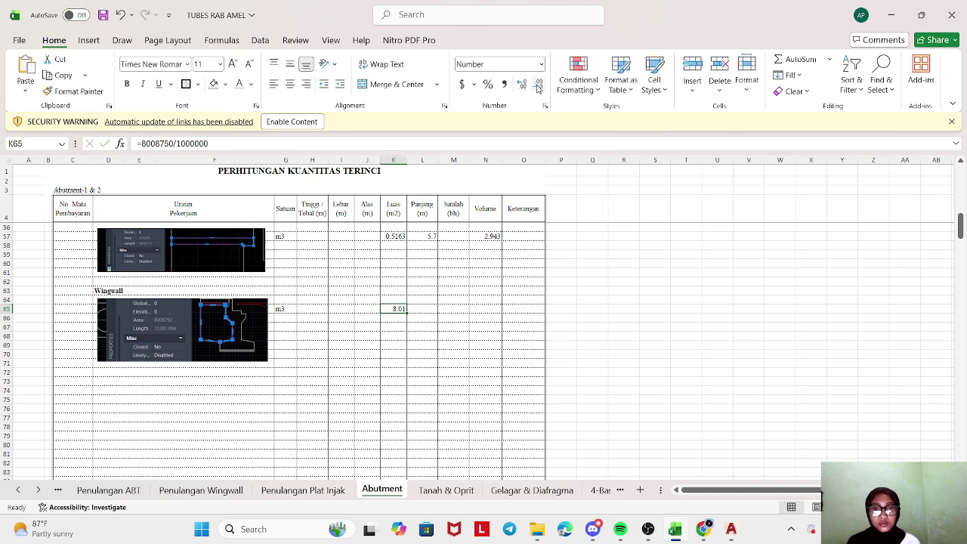
- Enter the wingwall's length in L65 as =300/1000 to convert it to metres
{"action": "left_click", "coordinate": [429, 310]}
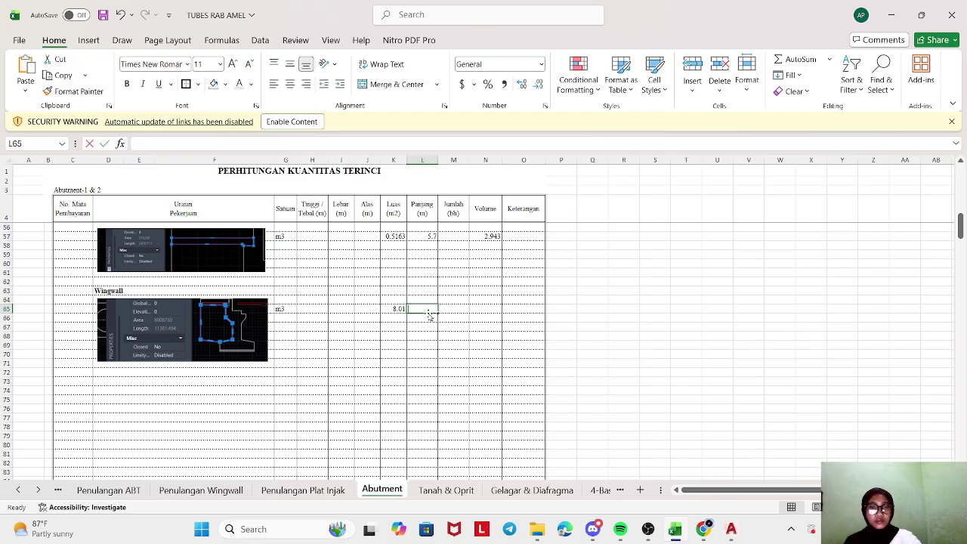
{"action": "type", "text": "="}
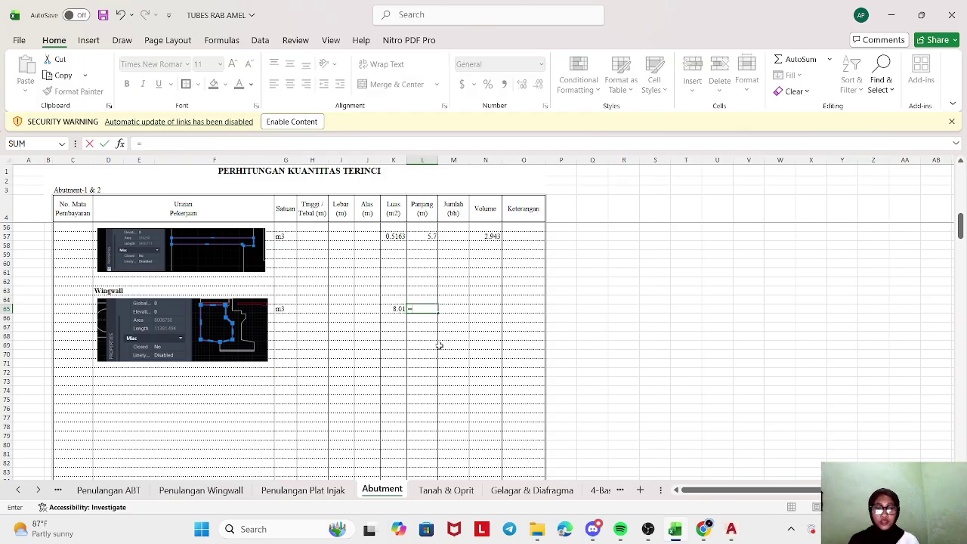
{"action": "type", "text": "300/"}
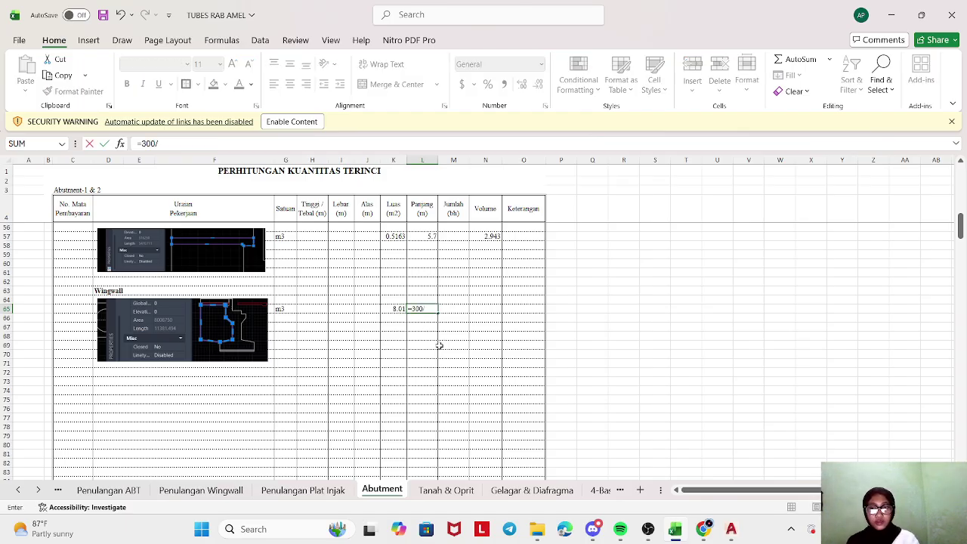
{"action": "type", "text": "1000"}
{"action": "key", "text": "Return"}
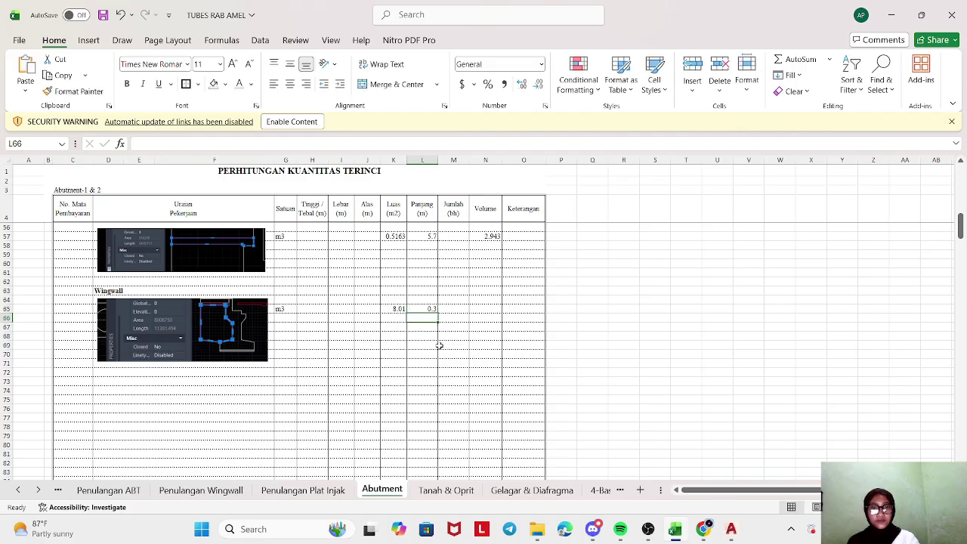
- Calculate the wingwall volume in N65 by multiplying the area in K65 by the length in L65
{"action": "left_click", "coordinate": [498, 309]}
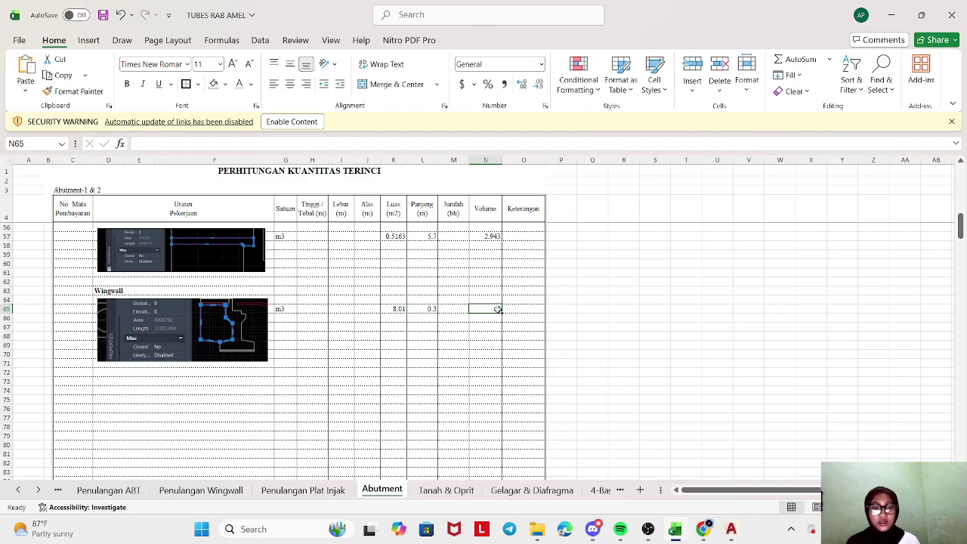
{"action": "type", "text": "="}
{"action": "left_click", "coordinate": [398, 309]}
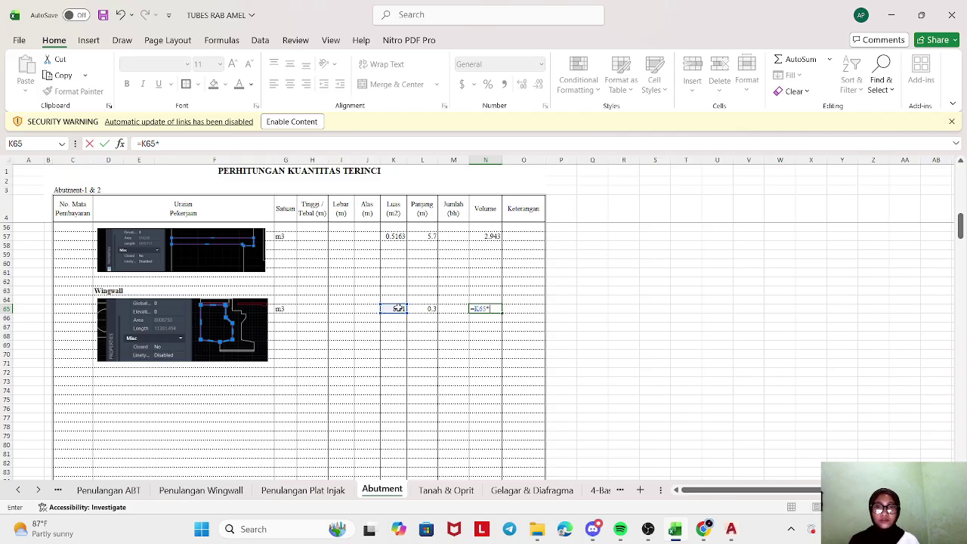
{"action": "type", "text": "*"}
{"action": "left_click", "coordinate": [414, 309]}
{"action": "key", "text": "Return"}
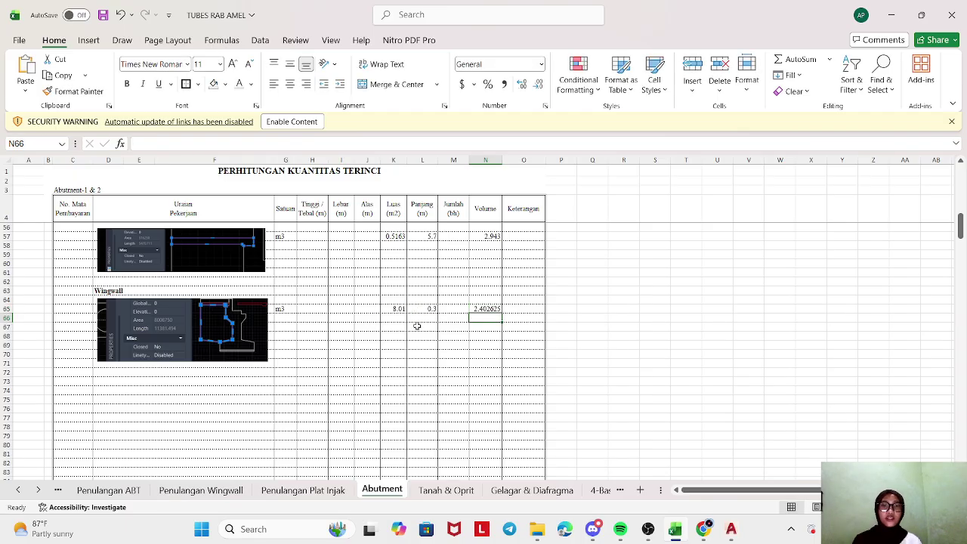
- Review the Abutment sheet's quantity table from the excavation rows through to the wingwall row
{"action": "left_click", "coordinate": [429, 335]}
{"action": "scroll", "coordinate": [386, 325], "scroll_direction": "up", "scroll_amount": 15}
{"action": "scroll", "coordinate": [383, 325], "scroll_direction": "down", "scroll_amount": 6}
{"action": "scroll", "coordinate": [393, 321], "scroll_direction": "up", "scroll_amount": 6}
{"action": "scroll", "coordinate": [407, 312], "scroll_direction": "down", "scroll_amount": 5}
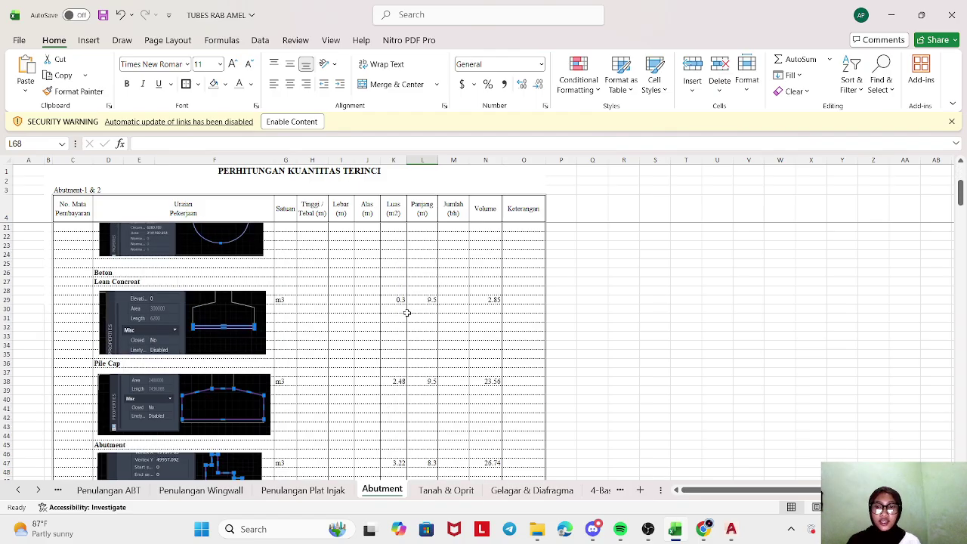
{"action": "scroll", "coordinate": [407, 312], "scroll_direction": "down", "scroll_amount": 14}
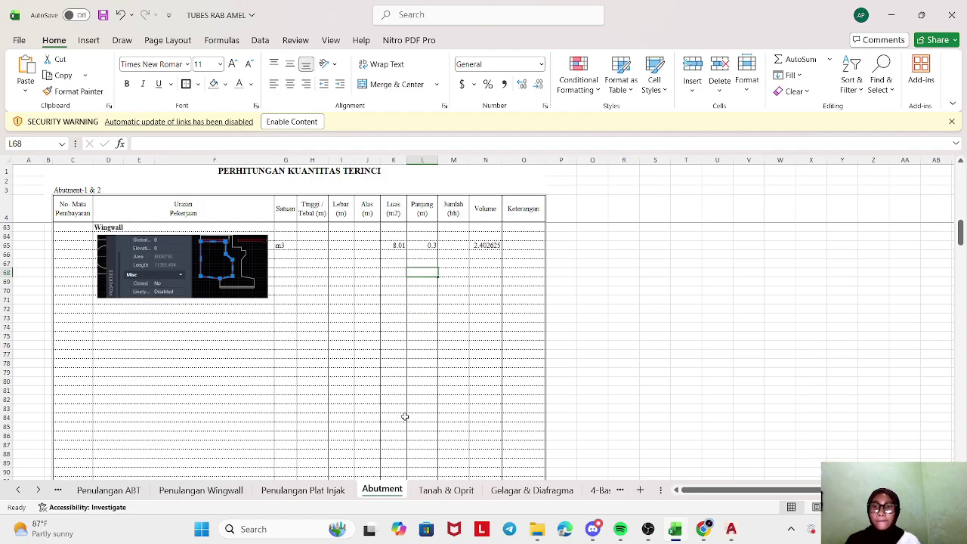
{"action": "scroll", "coordinate": [404, 412], "scroll_direction": "down", "scroll_amount": 8}
{"action": "scroll", "coordinate": [415, 398], "scroll_direction": "up", "scroll_amount": 20}
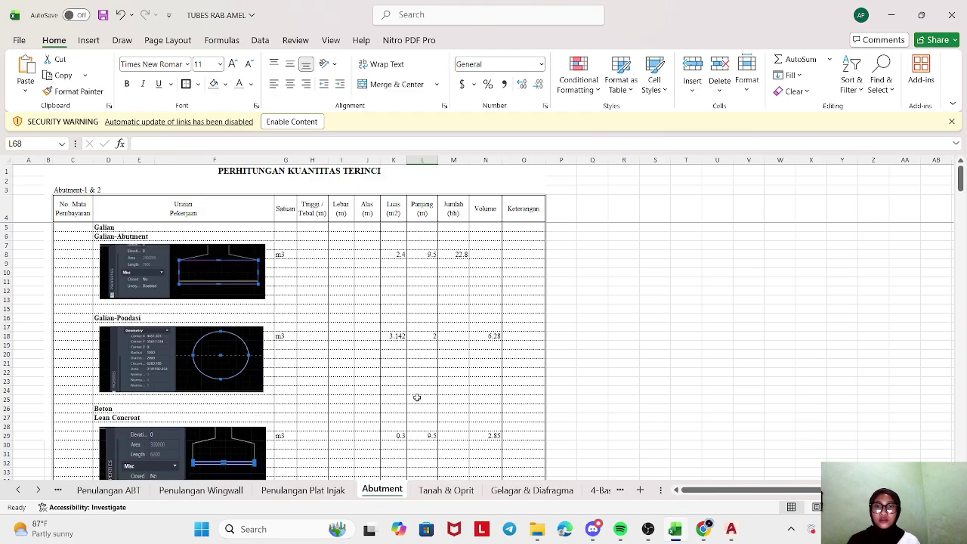
{"action": "scroll", "coordinate": [409, 375], "scroll_direction": "down", "scroll_amount": 4}
{"action": "scroll", "coordinate": [410, 376], "scroll_direction": "up", "scroll_amount": 4}
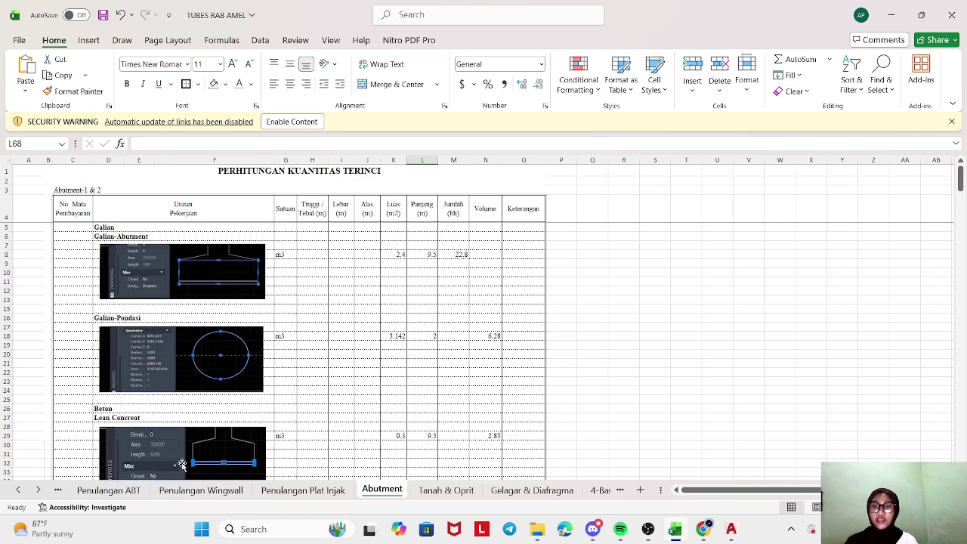
- Open the Penulangan ABT sheet and examine the abutment bar bending schedule alongside the pasted reference schedules
{"action": "left_click", "coordinate": [116, 491]}
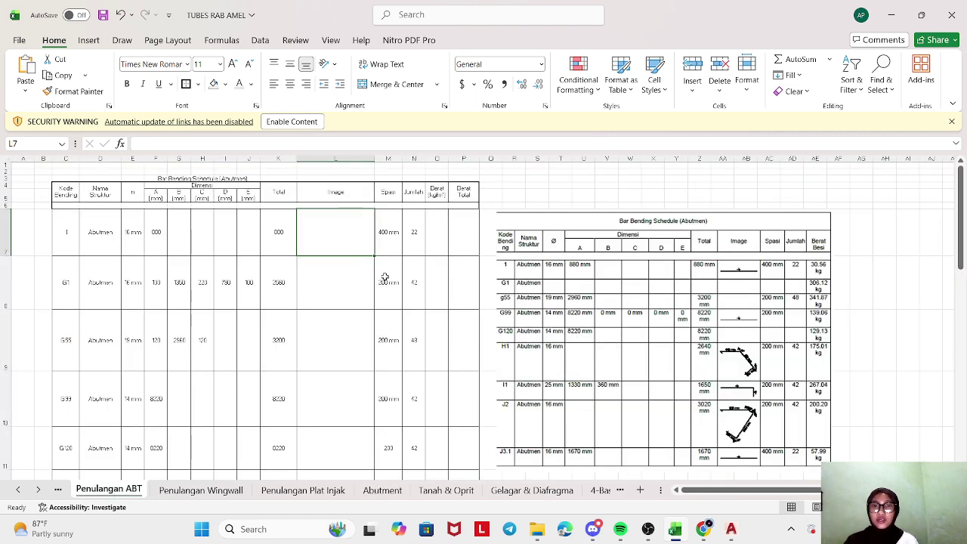
{"action": "scroll", "coordinate": [627, 288], "scroll_direction": "down", "scroll_amount": 3}
{"action": "scroll", "coordinate": [623, 291], "scroll_direction": "up", "scroll_amount": 3}
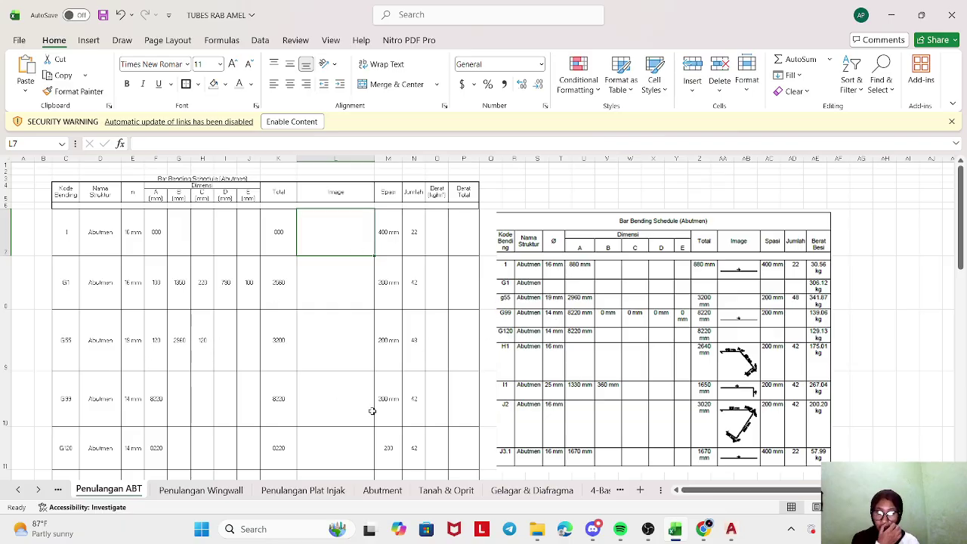
{"action": "left_click", "coordinate": [730, 529]}
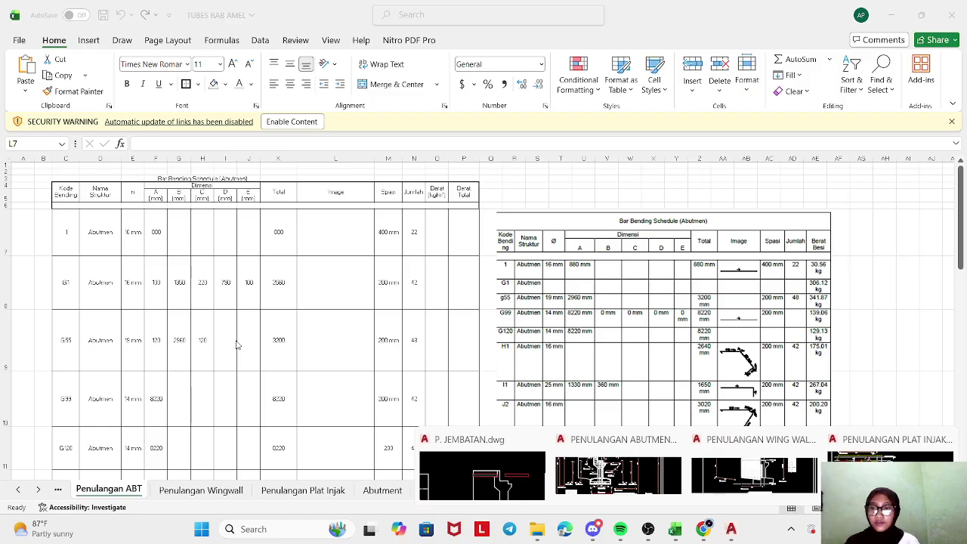
{"action": "left_click", "coordinate": [316, 341]}
{"action": "scroll", "coordinate": [317, 341], "scroll_direction": "down", "scroll_amount": 10}
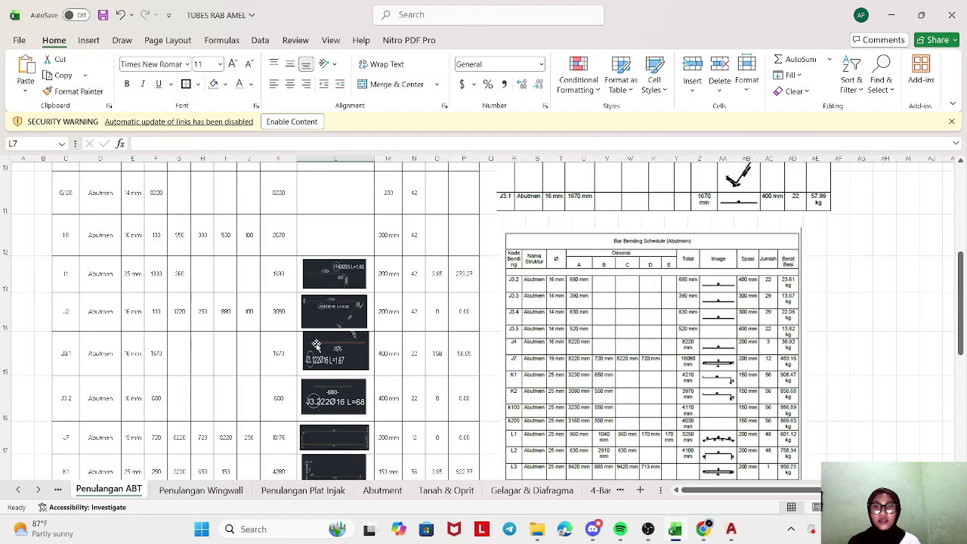
{"action": "scroll", "coordinate": [320, 341], "scroll_direction": "down", "scroll_amount": 4}
{"action": "scroll", "coordinate": [327, 315], "scroll_direction": "up", "scroll_amount": 8}
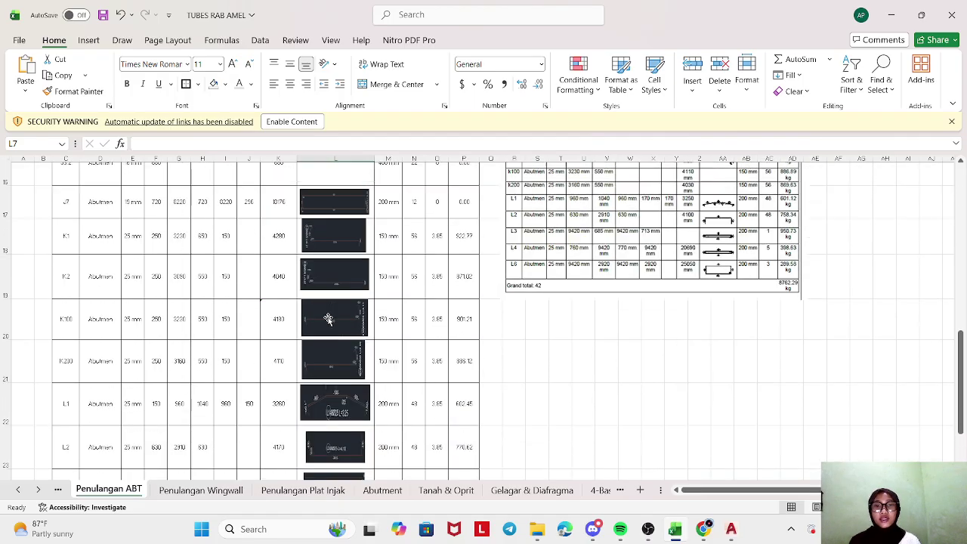
{"action": "scroll", "coordinate": [327, 317], "scroll_direction": "up", "scroll_amount": 3}
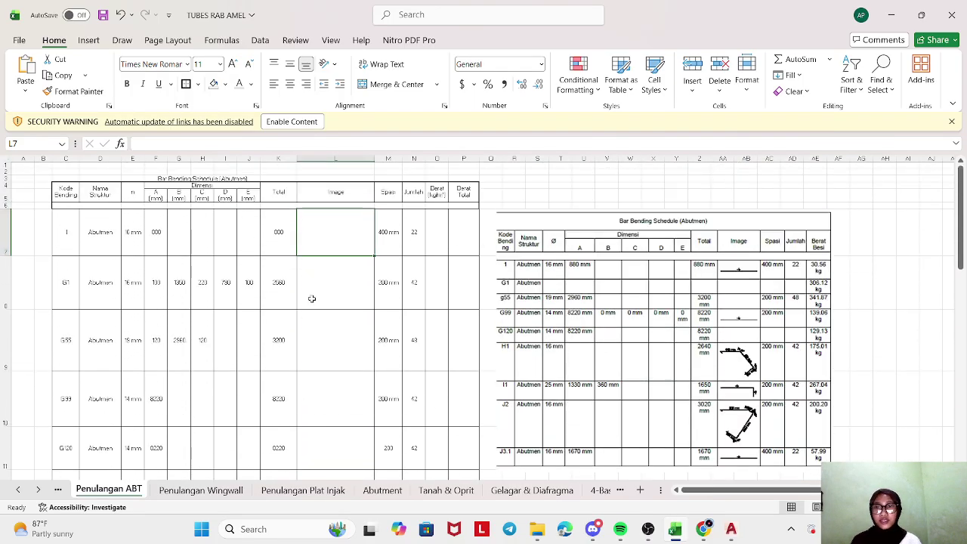
{"action": "scroll", "coordinate": [309, 257], "scroll_direction": "down", "scroll_amount": 4}
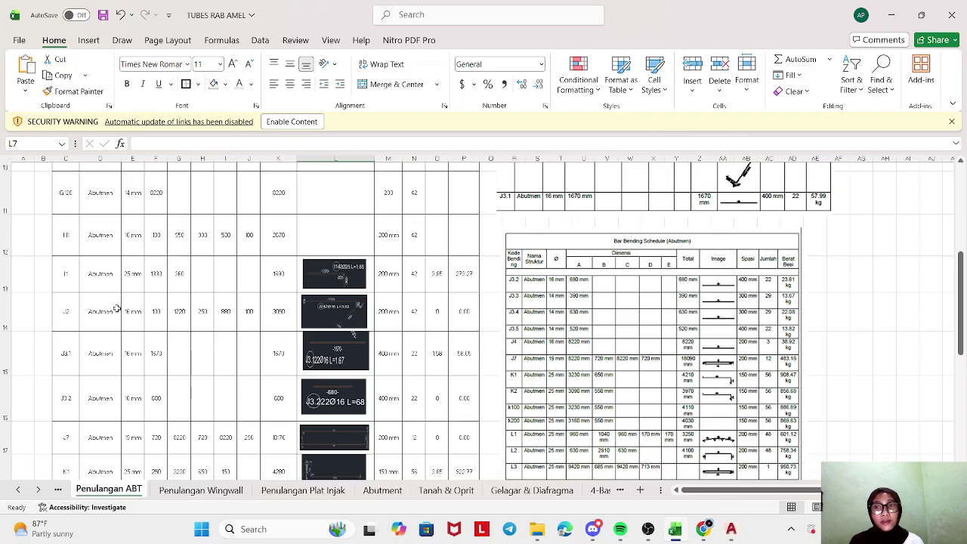
{"action": "scroll", "coordinate": [265, 317], "scroll_direction": "down", "scroll_amount": 1}
{"action": "scroll", "coordinate": [270, 313], "scroll_direction": "up", "scroll_amount": 4}
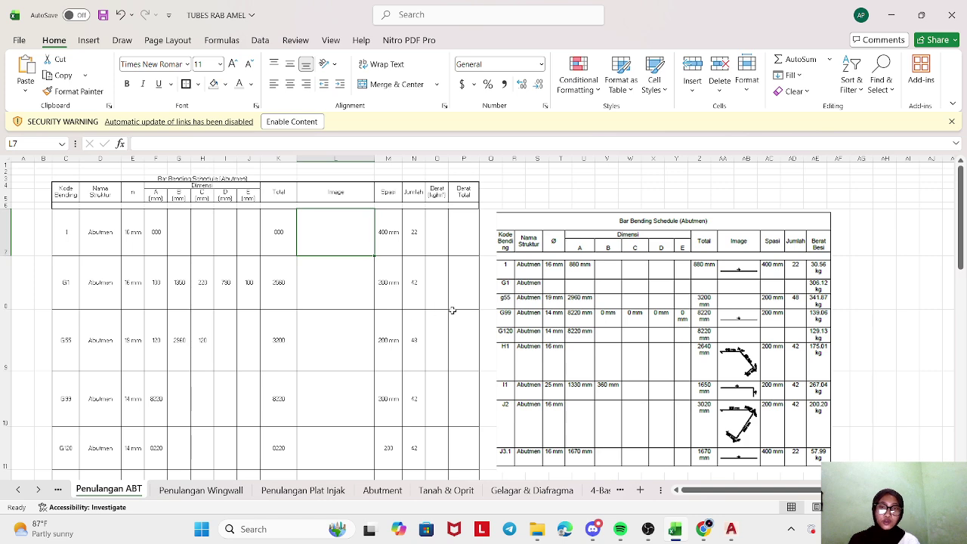
{"action": "scroll", "coordinate": [435, 261], "scroll_direction": "down", "scroll_amount": 5}
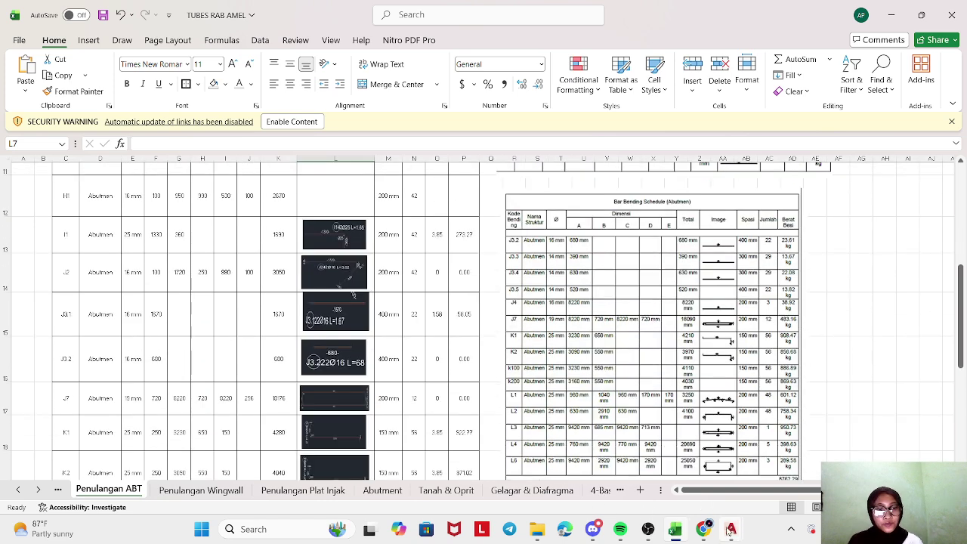
- Switch to the PENULANGAN ABUTMENT drawing in AutoCAD, shift the Properties palette aside and examine the bar marks, diameters and lengths
{"action": "mouse_move", "coordinate": [721, 533]}
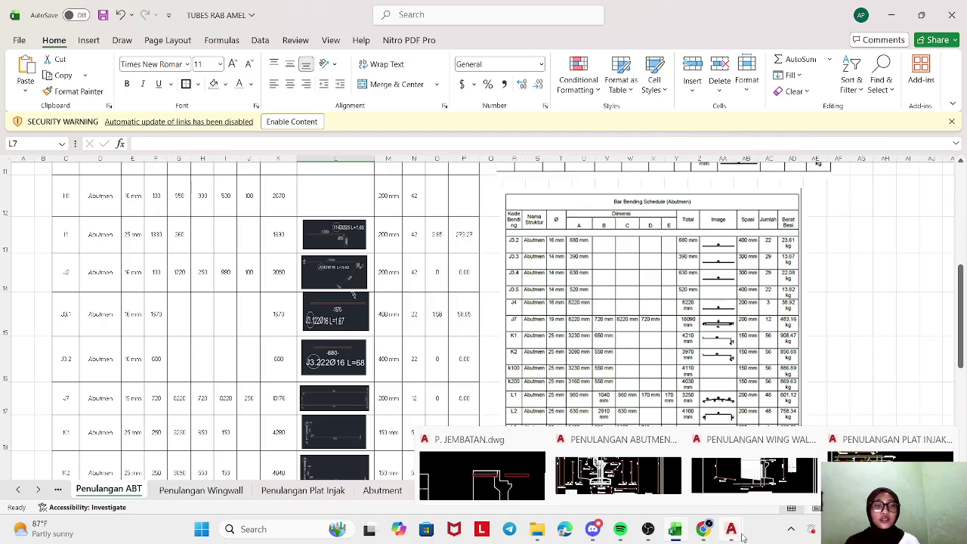
{"action": "left_click", "coordinate": [726, 531]}
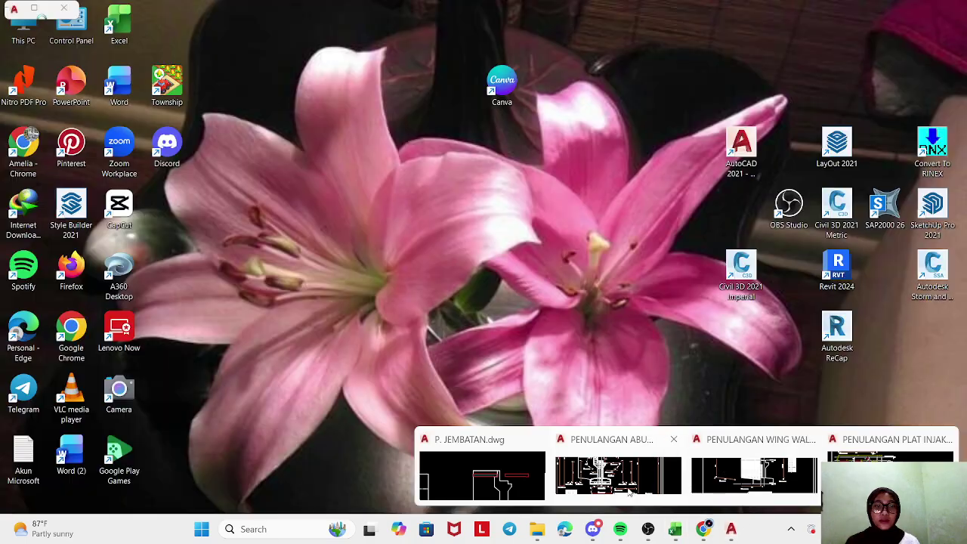
{"action": "left_click", "coordinate": [618, 474]}
{"action": "left_click_drag", "start_coordinate": [272, 239], "coordinate": [130, 258]}
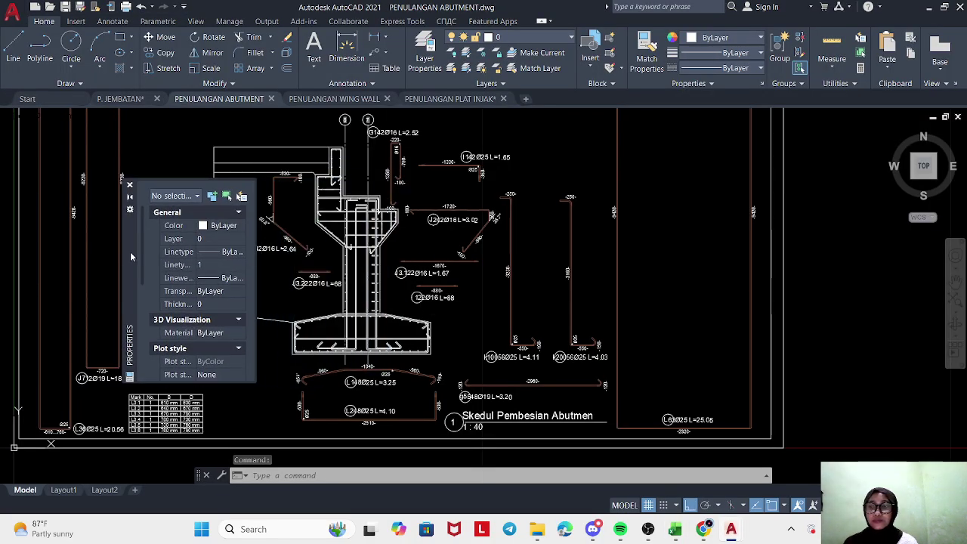
{"action": "scroll", "coordinate": [325, 302], "scroll_direction": "down", "scroll_amount": 1}
{"action": "scroll", "coordinate": [527, 385], "scroll_direction": "up", "scroll_amount": 3}
{"action": "scroll", "coordinate": [528, 384], "scroll_direction": "down", "scroll_amount": 5}
{"action": "scroll", "coordinate": [527, 384], "scroll_direction": "up", "scroll_amount": 4}
{"action": "left_click_drag", "start_coordinate": [527, 378], "coordinate": [522, 306]}
{"action": "scroll", "coordinate": [544, 318], "scroll_direction": "up", "scroll_amount": 2}
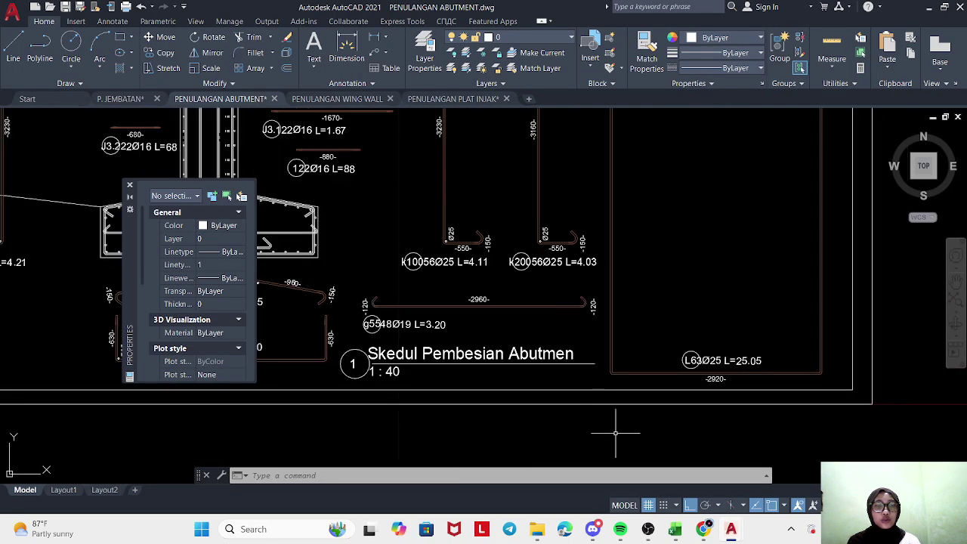
- Return to the Excel bar bending schedule and check the structure name and bar diameter of the first bar in row 7
{"action": "left_click", "coordinate": [675, 529]}
{"action": "scroll", "coordinate": [132, 256], "scroll_direction": "up", "scroll_amount": 3}
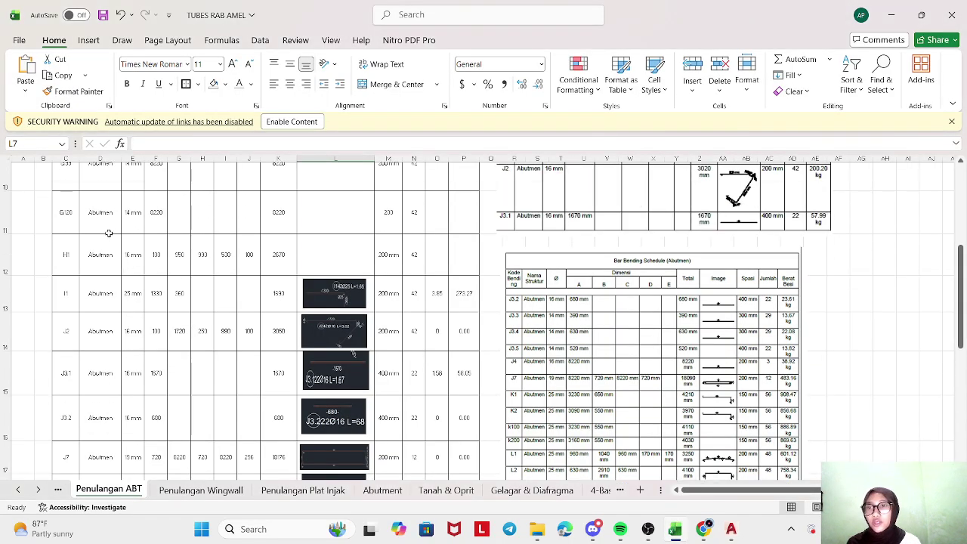
{"action": "left_click", "coordinate": [99, 241]}
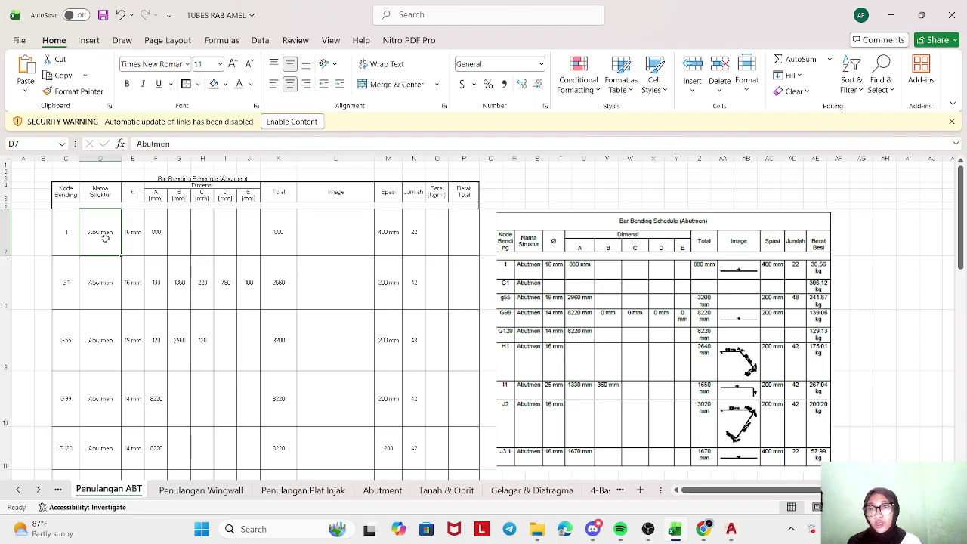
{"action": "left_click", "coordinate": [127, 235]}
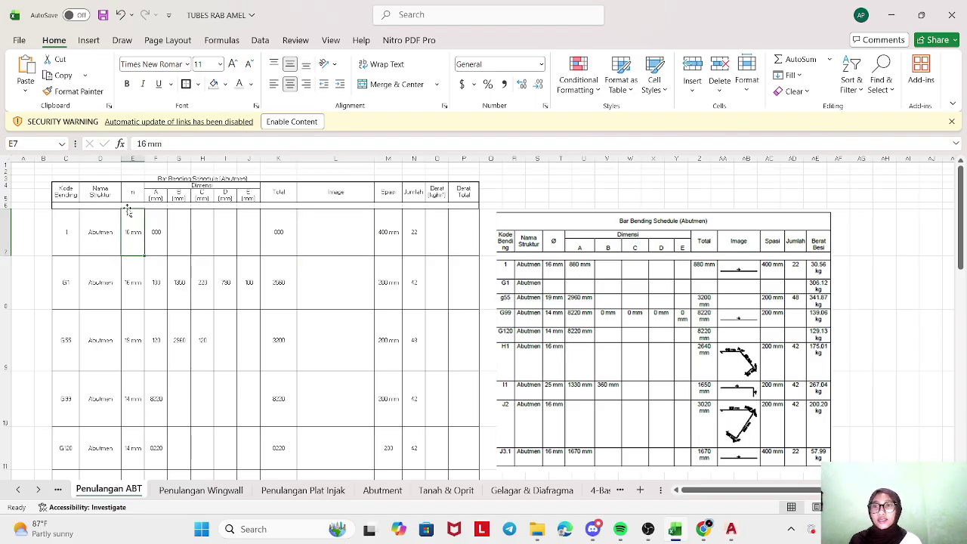
- Check dimension A of the first bar in row 7 against the reference schedule
{"action": "left_click", "coordinate": [162, 243]}
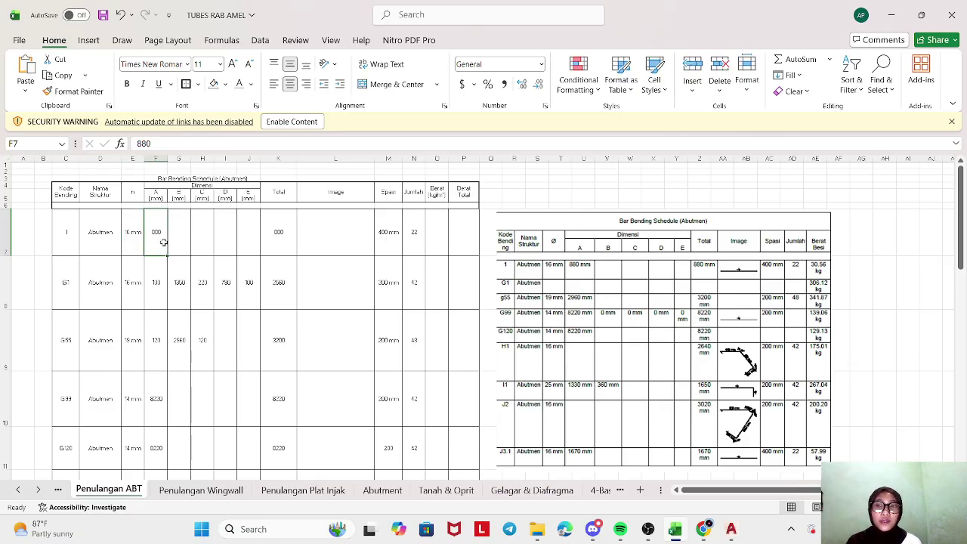
{"action": "left_click", "coordinate": [584, 276]}
{"action": "key", "text": "Escape"}
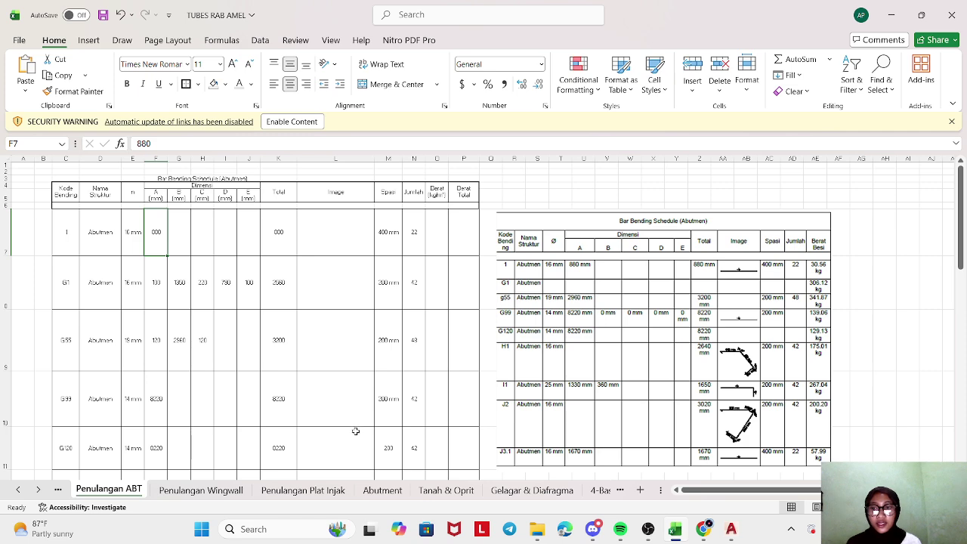
- Switch to the PENULANGAN ABUTMENT drawing in AutoCAD and locate the 880 mm Ø16 bar detail
{"action": "mouse_move", "coordinate": [730, 529]}
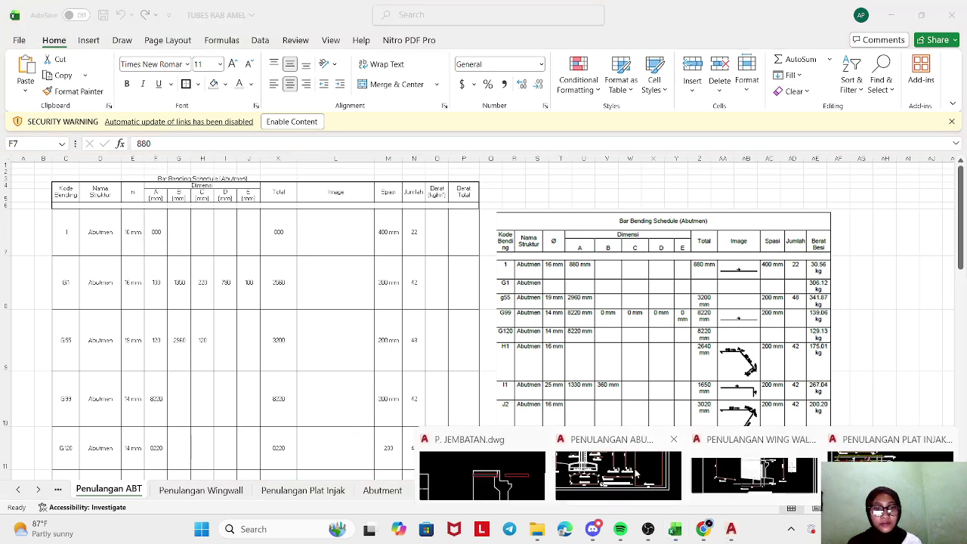
{"action": "left_click", "coordinate": [592, 484]}
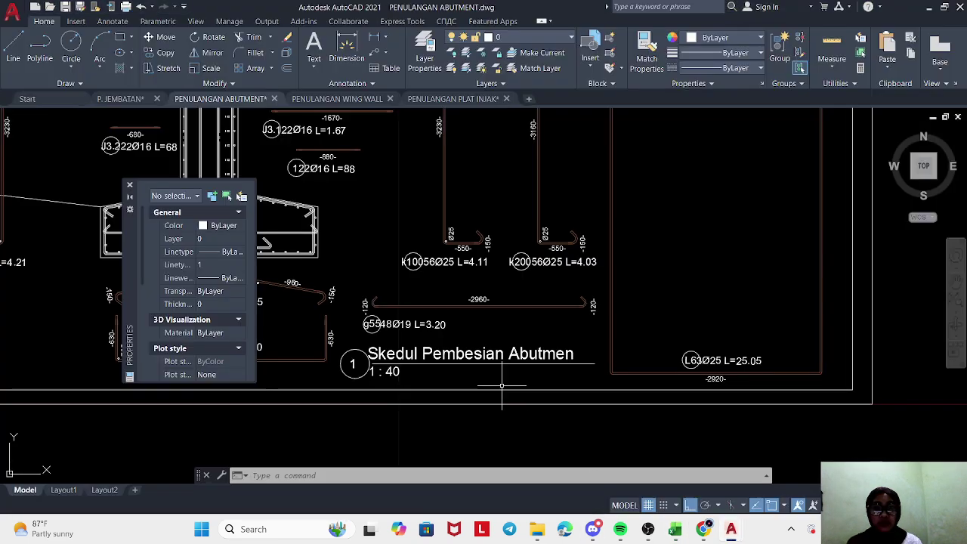
{"action": "scroll", "coordinate": [502, 386], "scroll_direction": "down", "scroll_amount": 2}
{"action": "scroll", "coordinate": [485, 395], "scroll_direction": "down", "scroll_amount": 1}
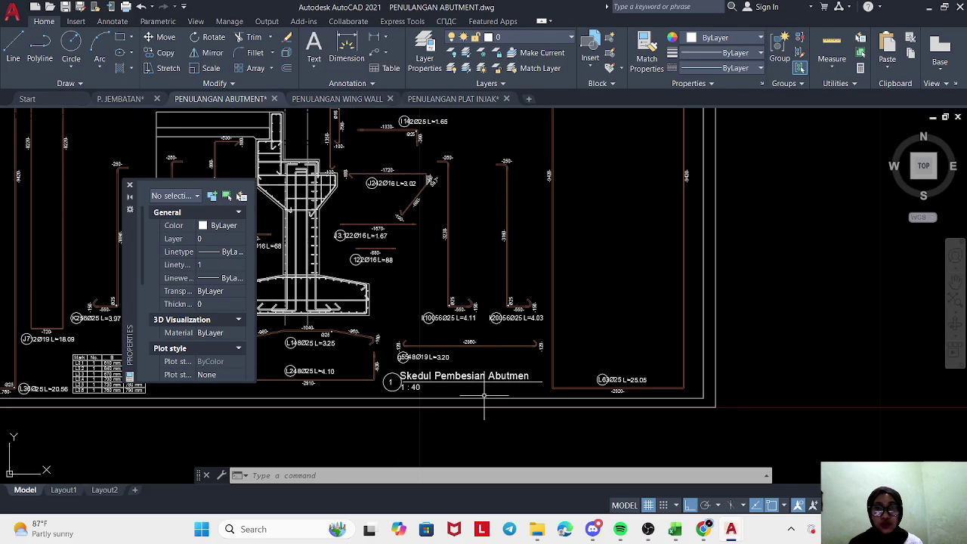
{"action": "scroll", "coordinate": [356, 253], "scroll_direction": "up", "scroll_amount": 5}
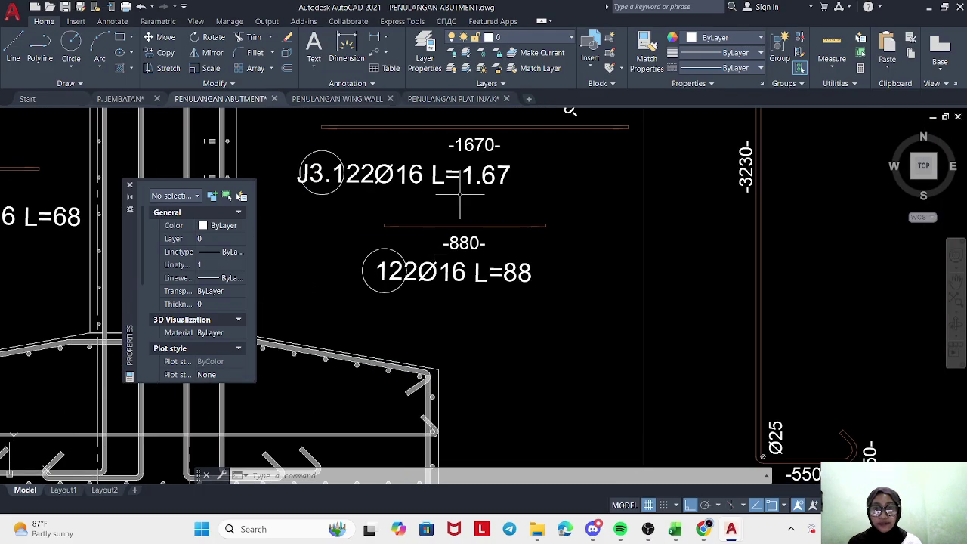
{"action": "left_click_drag", "start_coordinate": [436, 287], "coordinate": [440, 314]}
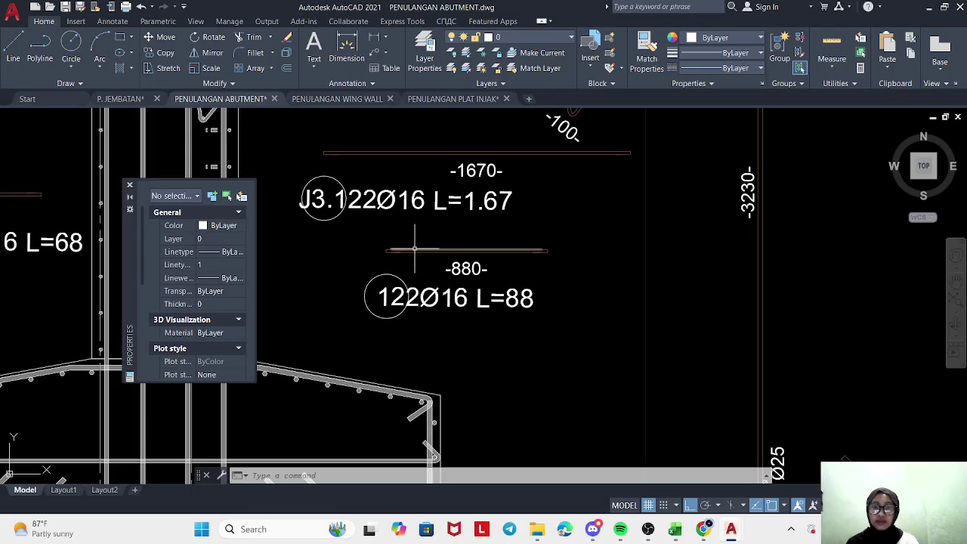
{"action": "mouse_move", "coordinate": [330, 229]}
{"action": "left_mouse_down"}
{"action": "mouse_move", "coordinate": [477, 269]}
{"action": "mouse_move", "coordinate": [569, 243]}
{"action": "left_mouse_up"}
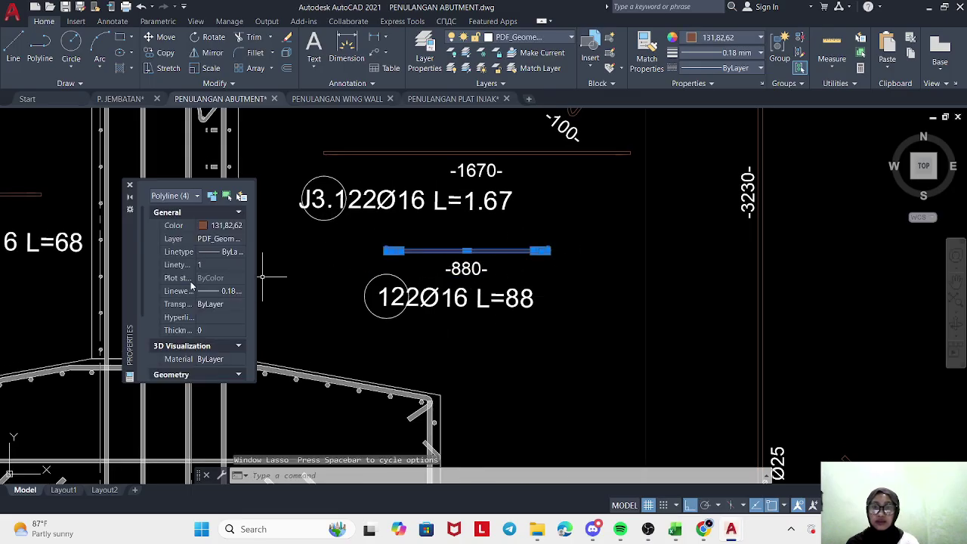
{"action": "scroll", "coordinate": [190, 285], "scroll_direction": "down", "scroll_amount": 3}
{"action": "key", "text": "Escape"}
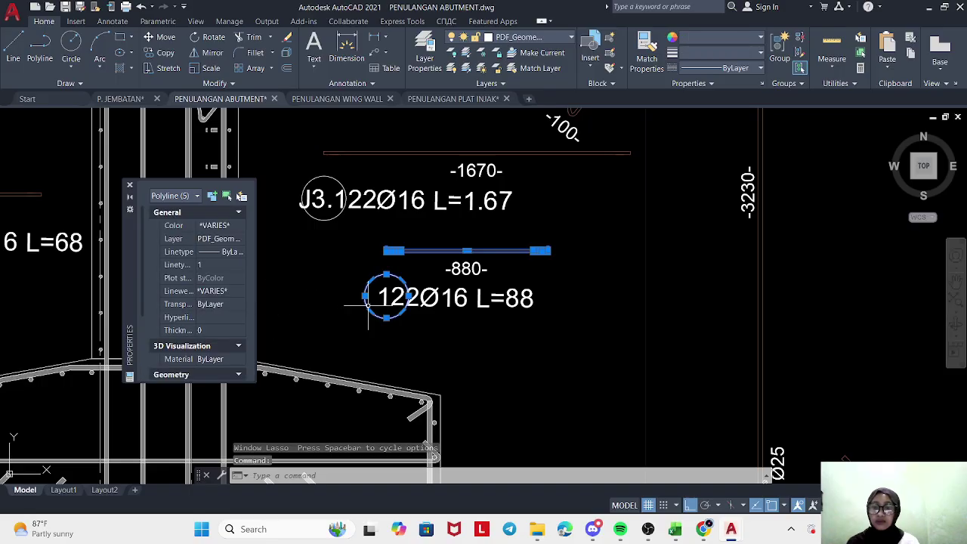
{"action": "key", "text": "Escape"}
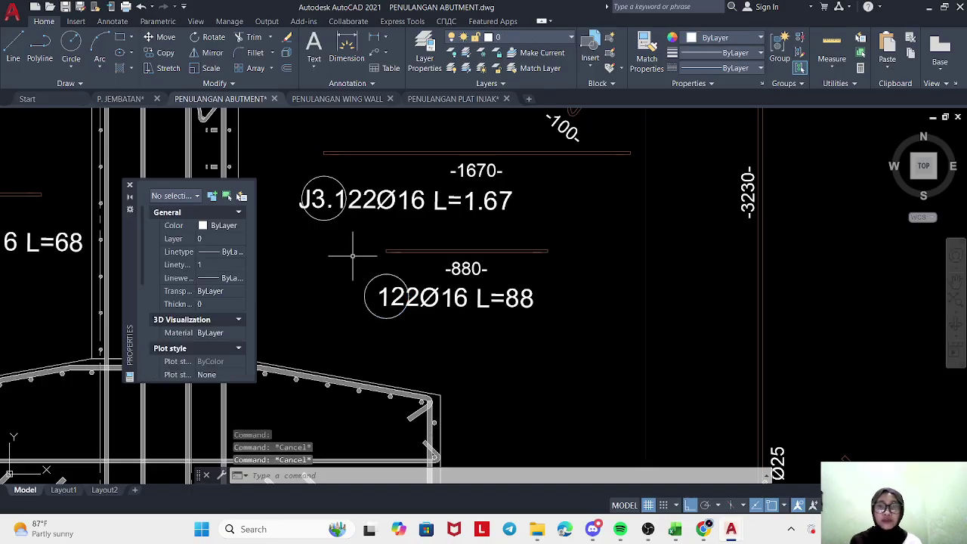
- Capture the 880 mm bar detail as a screenshot and paste it into Excel, fitted inside the first bar's Image cell in row 7
{"action": "key", "text": "super+shift+s"}
{"action": "mouse_move", "coordinate": [346, 238]}
{"action": "left_mouse_down"}
{"action": "mouse_move", "coordinate": [425, 320]}
{"action": "mouse_move", "coordinate": [585, 324]}
{"action": "mouse_move", "coordinate": [562, 323]}
{"action": "left_mouse_up"}
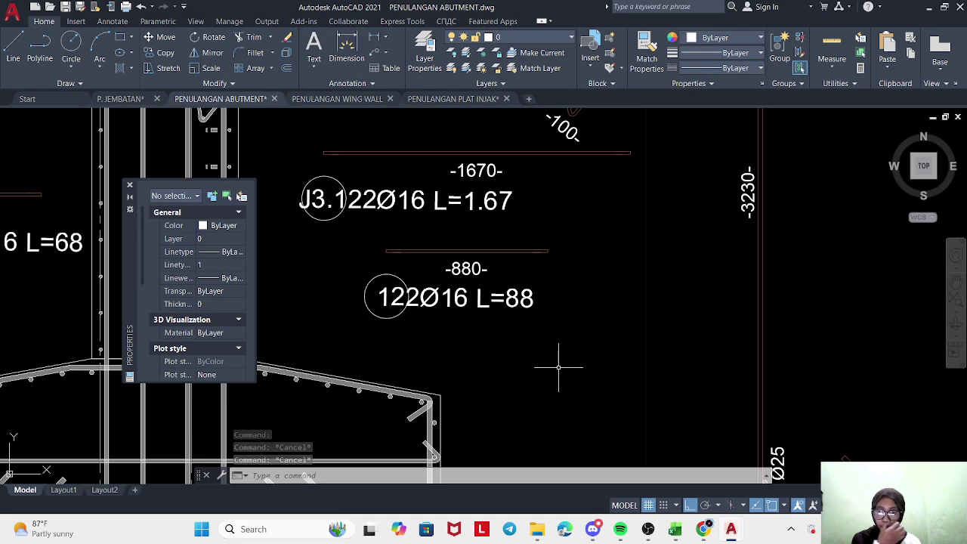
{"action": "left_click", "coordinate": [675, 529]}
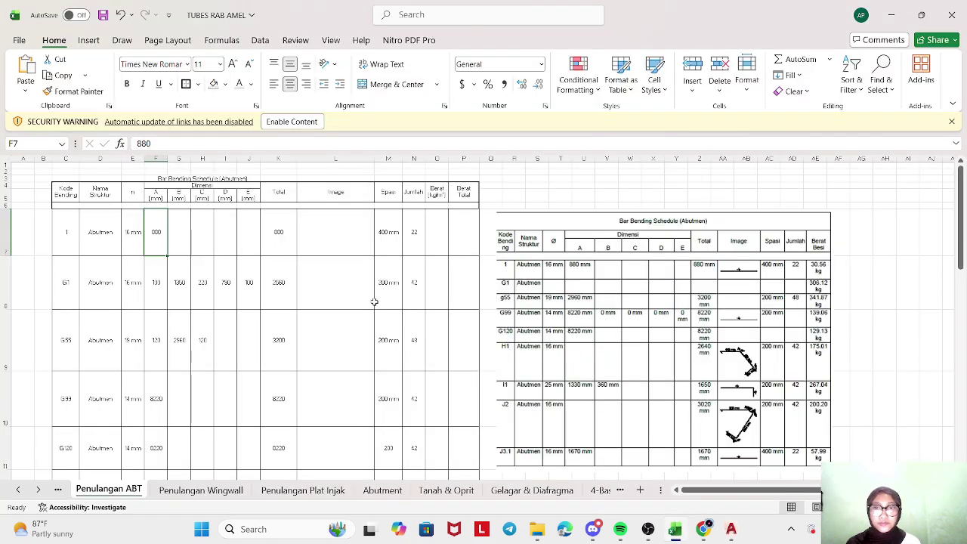
{"action": "right_click", "coordinate": [325, 236]}
{"action": "left_click", "coordinate": [355, 218]}
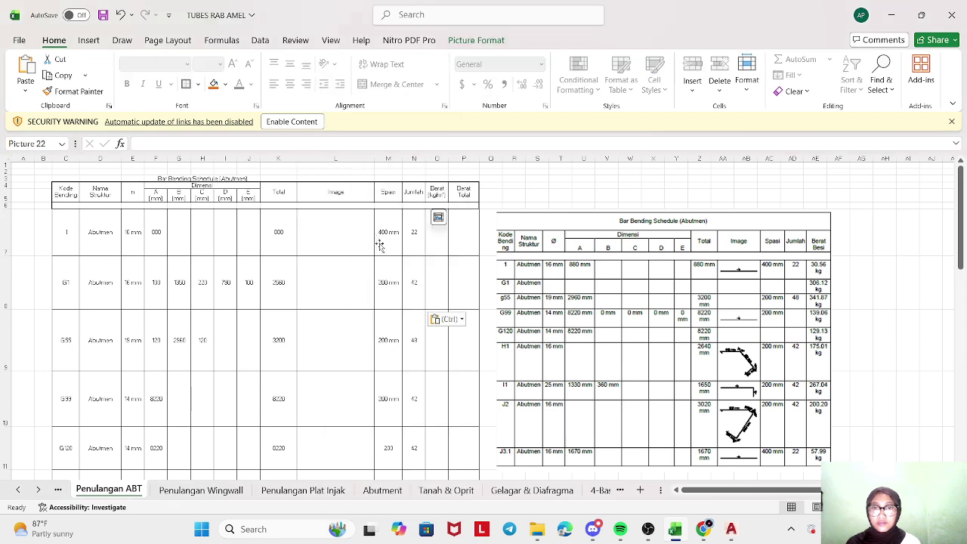
{"action": "left_click_drag", "start_coordinate": [421, 259], "coordinate": [372, 247]}
{"action": "left_click", "coordinate": [388, 283]}
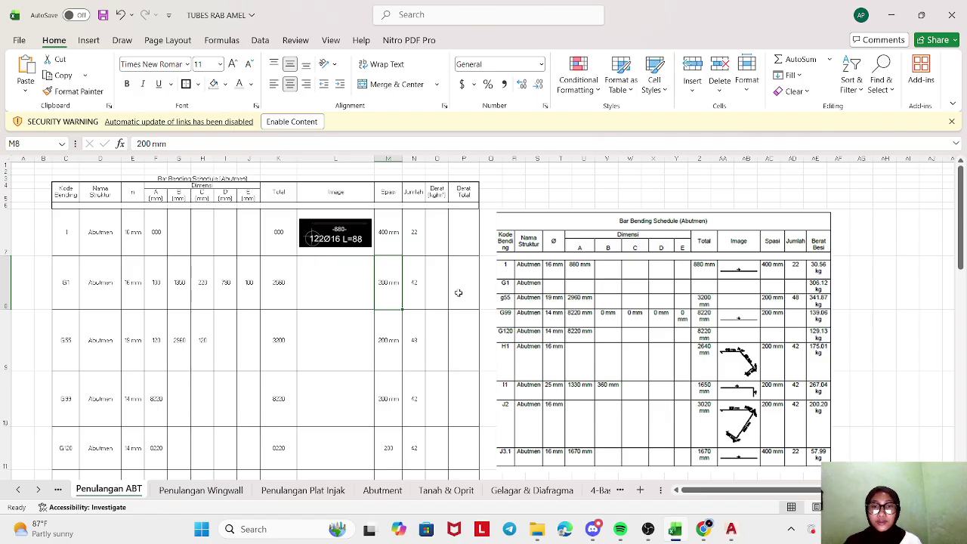
- Build the first bar's unit weight formula in cell O7, multiplying 0.006165 by the diameter in E7
{"action": "scroll", "coordinate": [431, 297], "scroll_direction": "down", "scroll_amount": 1}
{"action": "scroll", "coordinate": [428, 297], "scroll_direction": "up", "scroll_amount": 1}
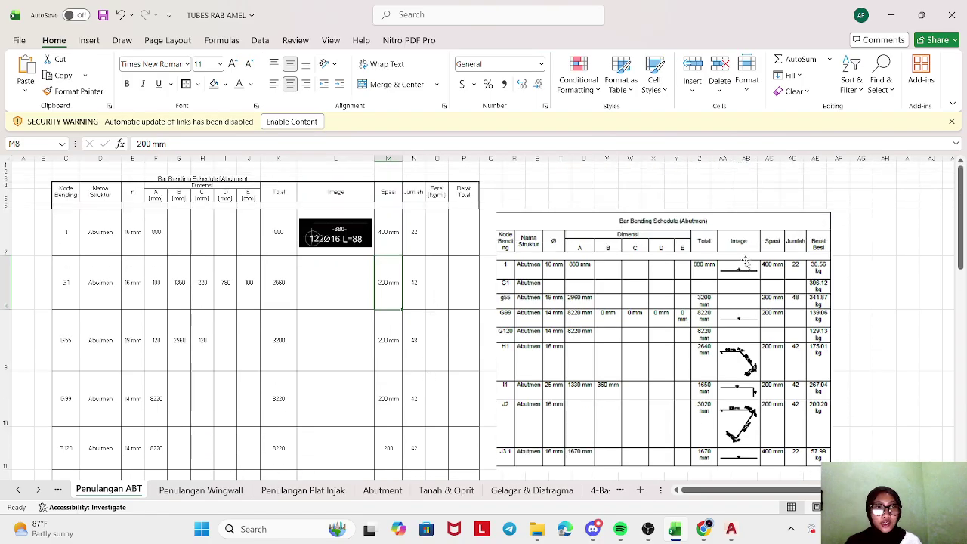
{"action": "left_click", "coordinate": [435, 240]}
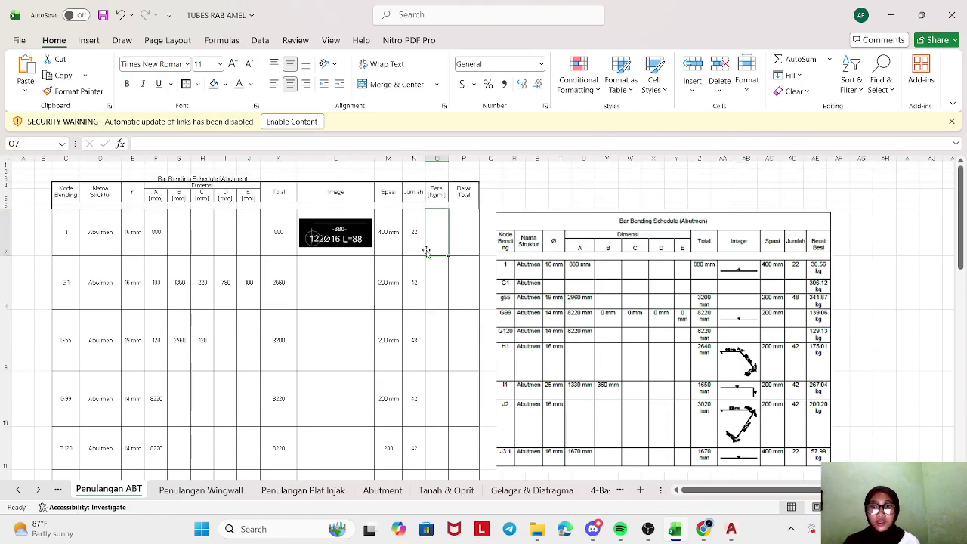
{"action": "type", "text": "="}
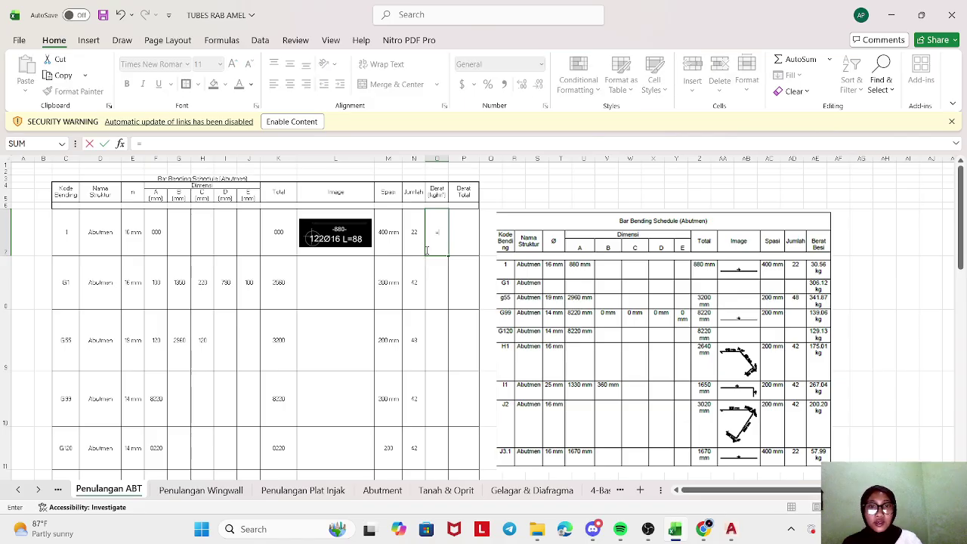
{"action": "type", "text": "0."}
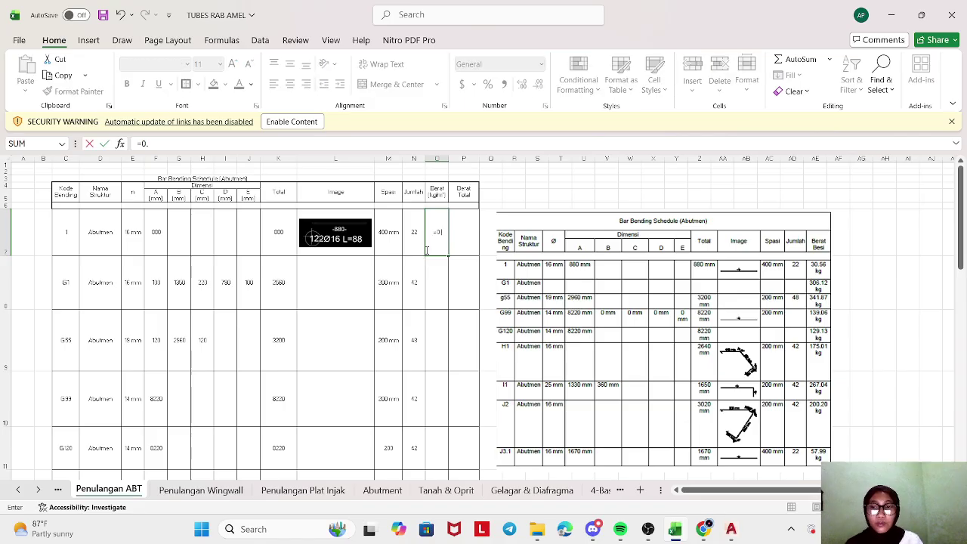
{"action": "type", "text": "00"}
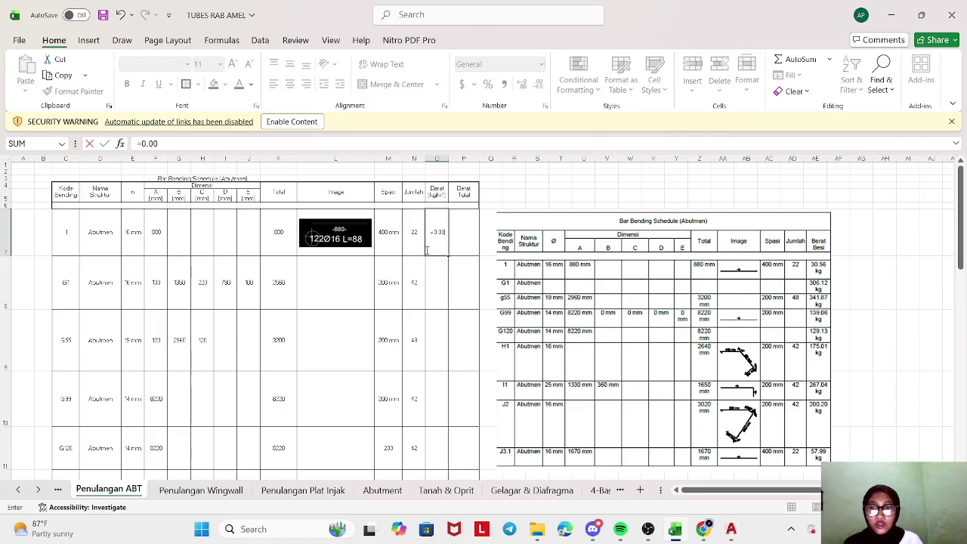
{"action": "type", "text": "6"}
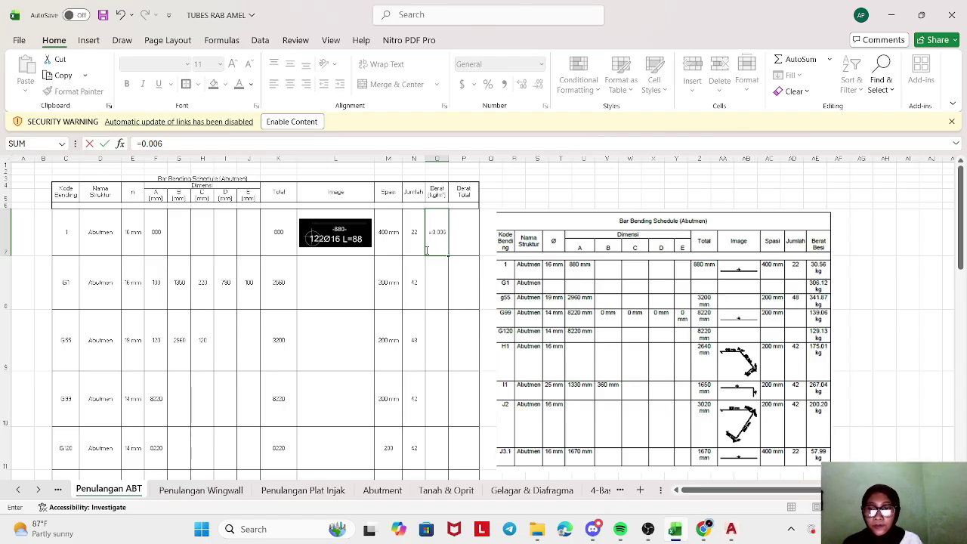
{"action": "type", "text": "165*"}
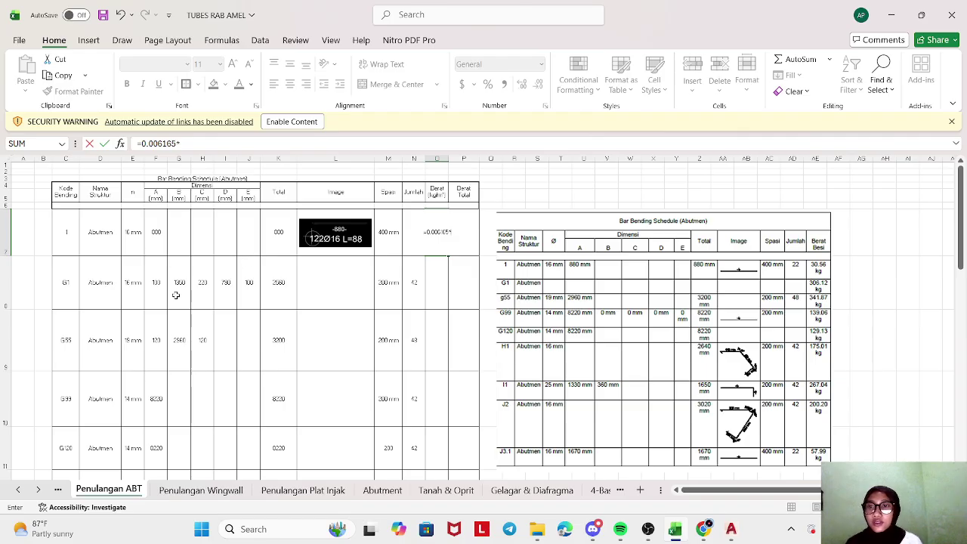
{"action": "left_click", "coordinate": [136, 235]}
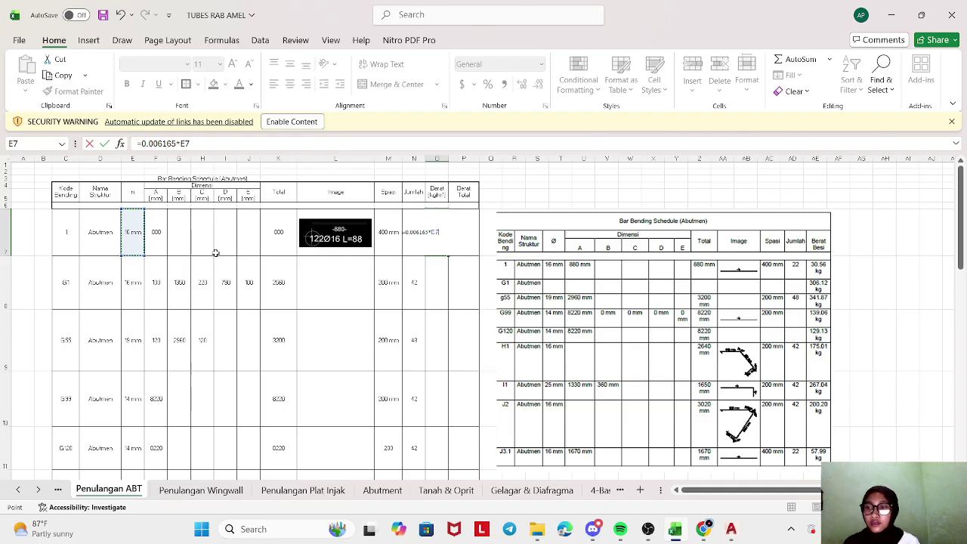
- Remove the mm unit from the diameters of bars 1 and G1, leaving 16 in each cell
{"action": "key", "text": "Escape"}
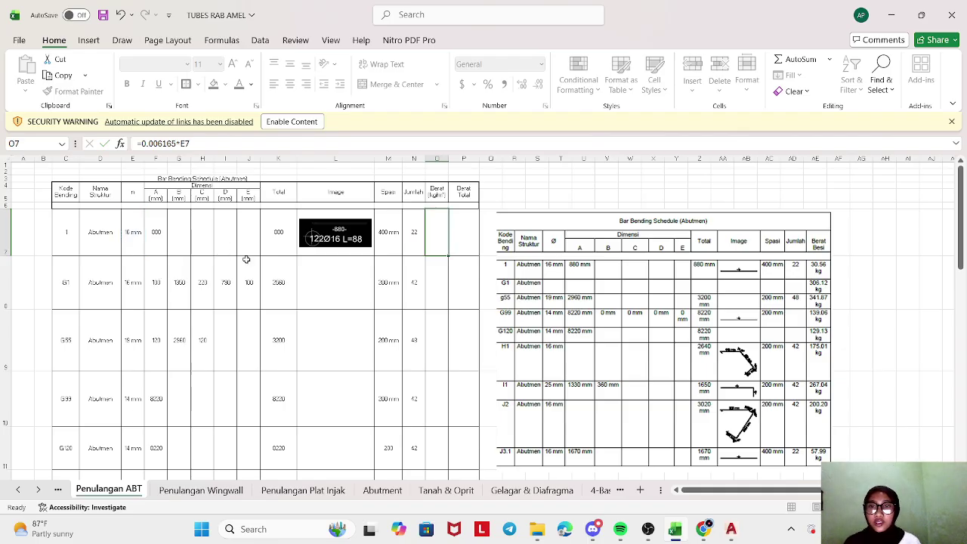
{"action": "double_click", "coordinate": [133, 233]}
{"action": "key", "text": "BackSpace"}
{"action": "key", "text": "BackSpace"}
{"action": "key", "text": "BackSpace"}
{"action": "key", "text": "Return"}
{"action": "key", "text": "BackSpace"}
{"action": "key", "text": "BackSpace"}
{"action": "key", "text": "BackSpace"}
{"action": "key", "text": "Return"}
- Strip the mm unit from the diameters of bars G55 and G99, leaving 19 and 14
{"action": "double_click", "coordinate": [142, 341]}
{"action": "key", "text": "BackSpace"}
{"action": "key", "text": "BackSpace"}
{"action": "key", "text": "BackSpace"}
{"action": "scroll", "coordinate": [139, 339], "scroll_direction": "down", "scroll_amount": 1}
{"action": "key", "text": "Return"}
{"action": "double_click", "coordinate": [137, 333]}
{"action": "key", "text": "BackSpace"}
{"action": "key", "text": "BackSpace"}
{"action": "key", "text": "BackSpace"}
{"action": "scroll", "coordinate": [138, 333], "scroll_direction": "down", "scroll_amount": 1}
{"action": "key", "text": "Return"}
- Make the diameters of bars G120 and H1 plain numbers, 14 and 16, without the mm unit
{"action": "double_click", "coordinate": [140, 310]}
{"action": "key", "text": "BackSpace"}
{"action": "key", "text": "BackSpace"}
{"action": "key", "text": "BackSpace"}
{"action": "key", "text": "Return"}
{"action": "double_click", "coordinate": [132, 350]}
{"action": "key", "text": "BackSpace"}
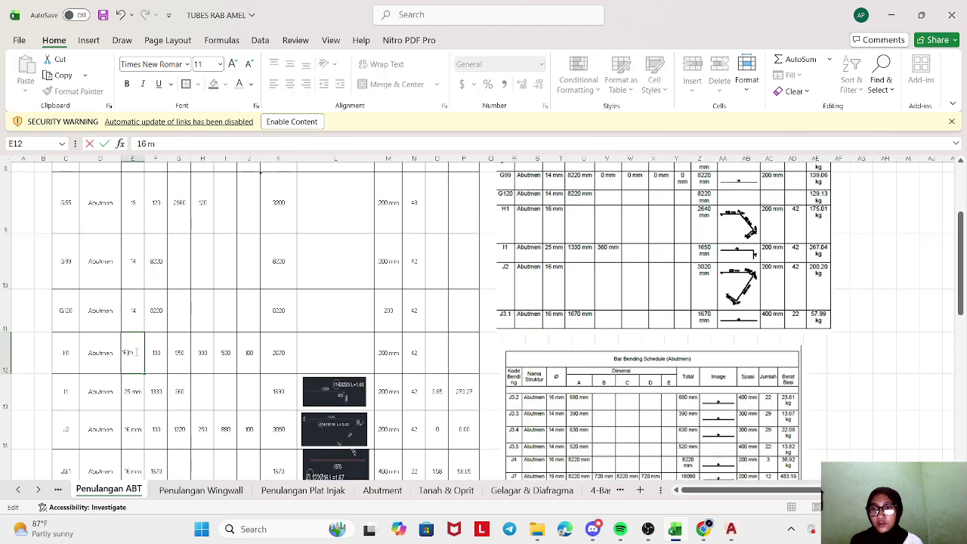
{"action": "scroll", "coordinate": [137, 352], "scroll_direction": "down", "scroll_amount": 1}
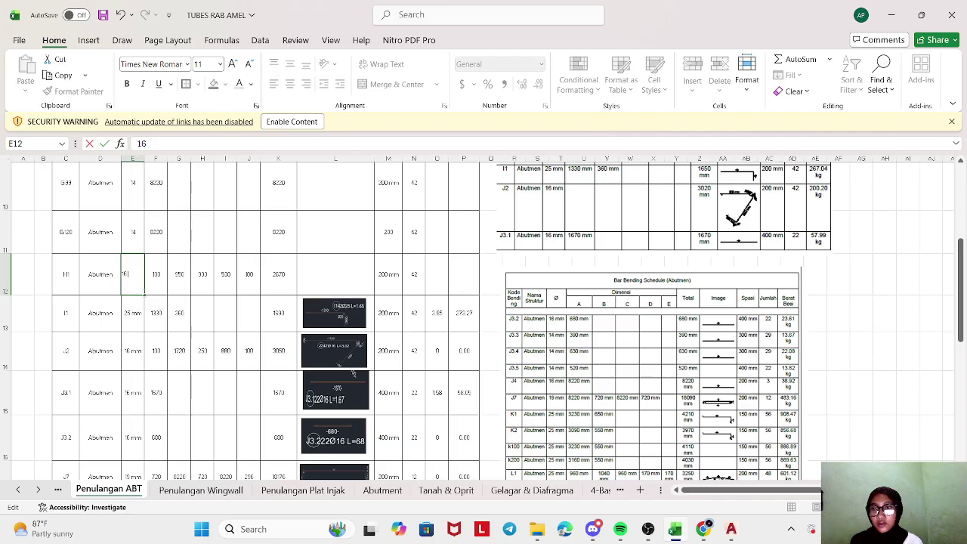
{"action": "scroll", "coordinate": [146, 266], "scroll_direction": "up", "scroll_amount": 2}
- Enter the unit weight formula =0.006165*E7^2 in O7 for bar 1
{"action": "left_click", "coordinate": [429, 245]}
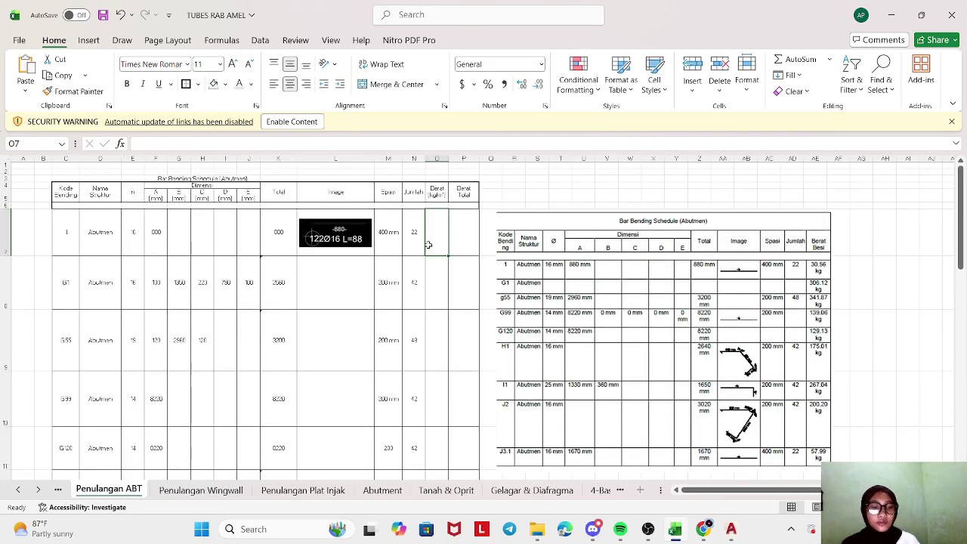
{"action": "type", "text": "=0.006"}
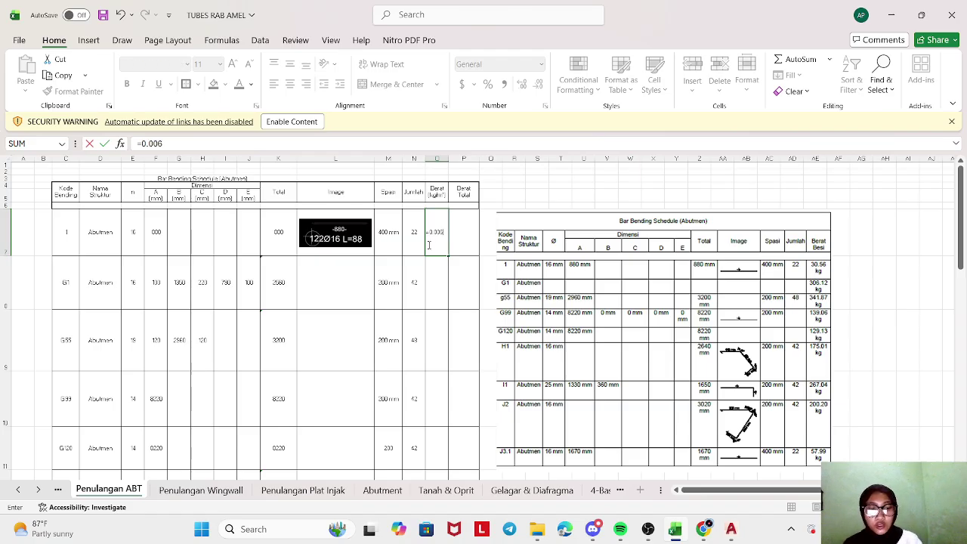
{"action": "type", "text": "165"}
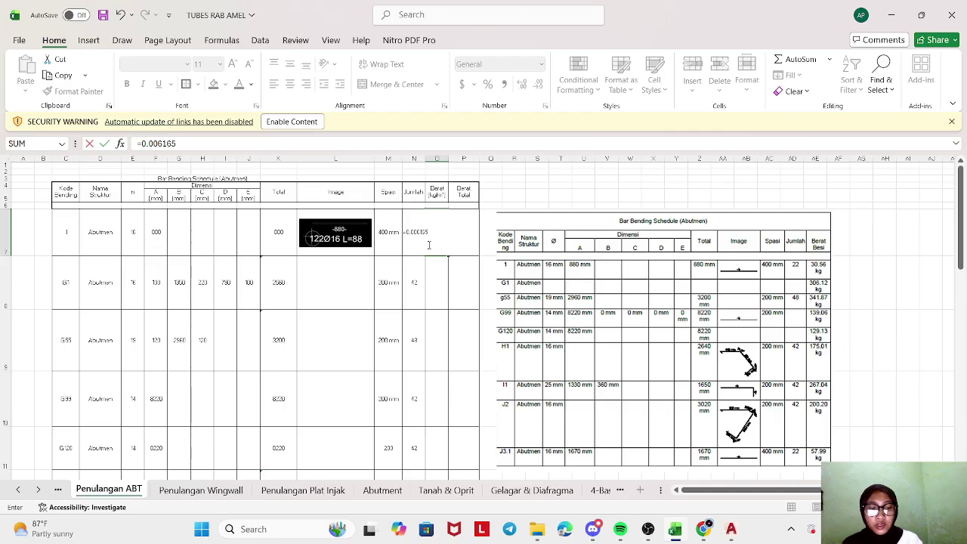
{"action": "type", "text": "*"}
{"action": "left_click", "coordinate": [133, 236]}
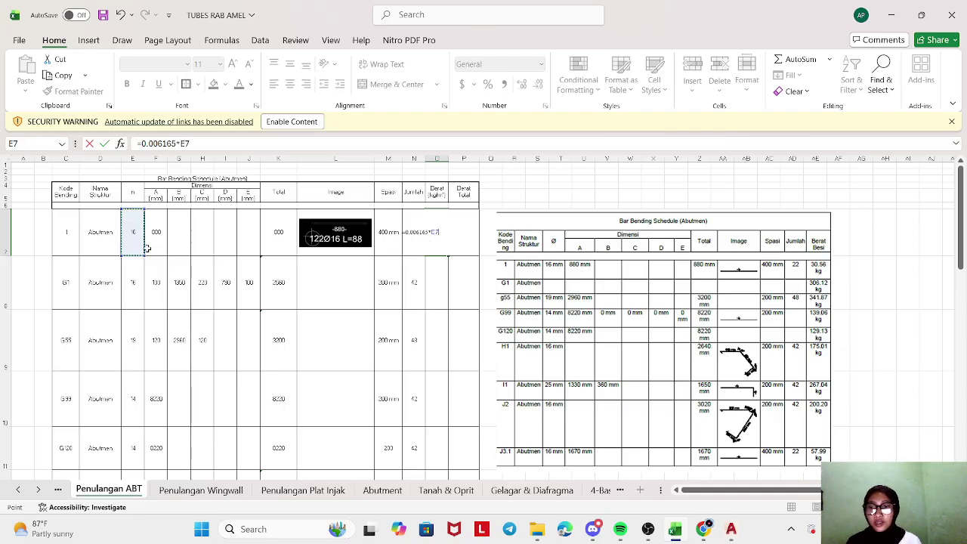
{"action": "type", "text": "^2"}
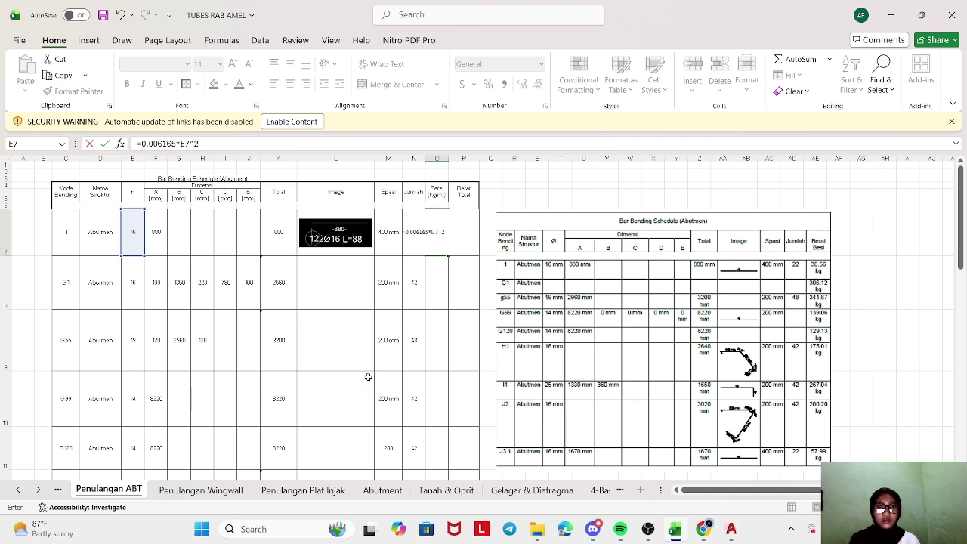
{"action": "key", "text": "Return"}
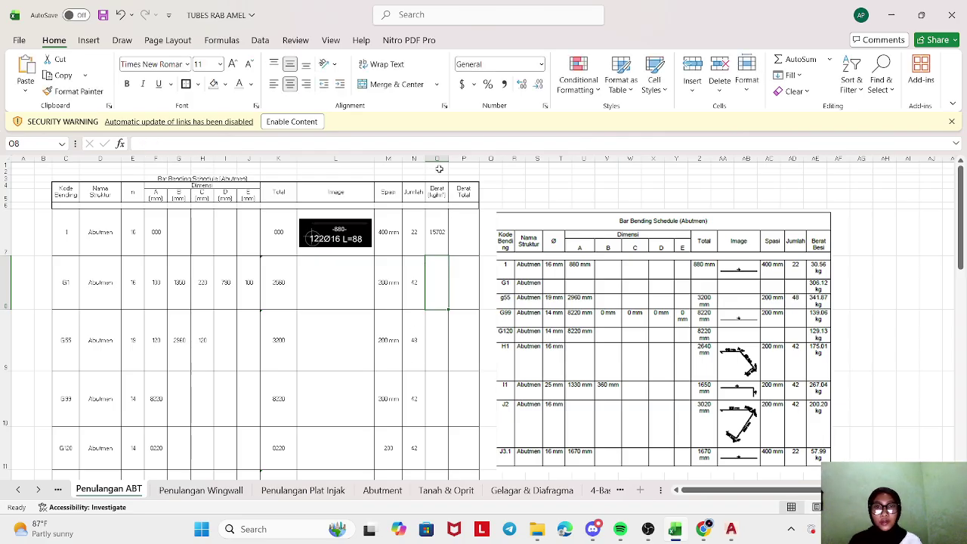
{"action": "left_click", "coordinate": [457, 234]}
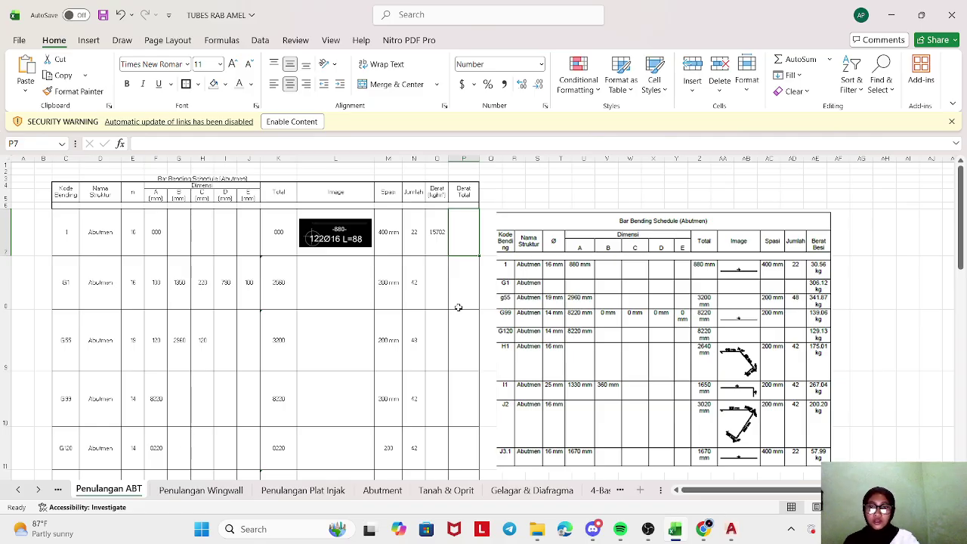
{"action": "type", "text": "="}
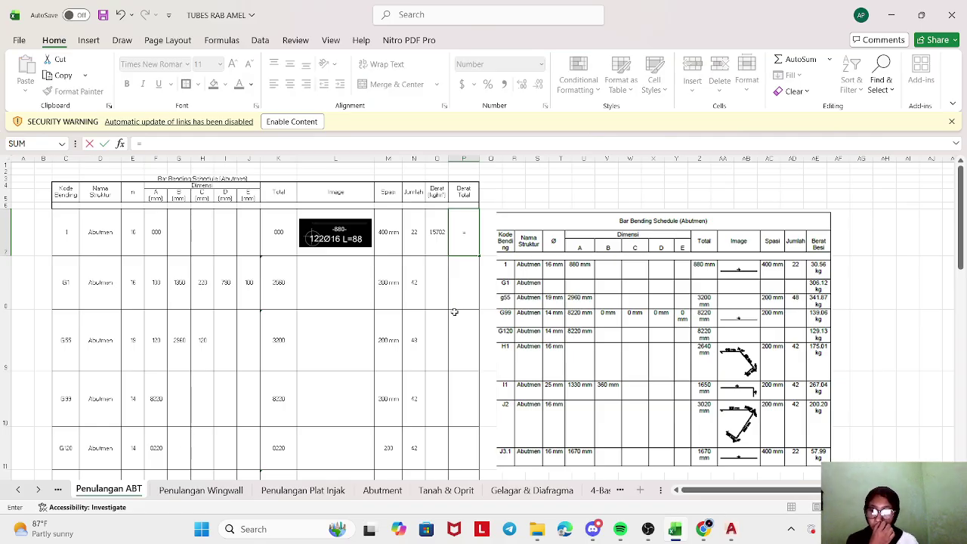
{"action": "left_click", "coordinate": [271, 238]}
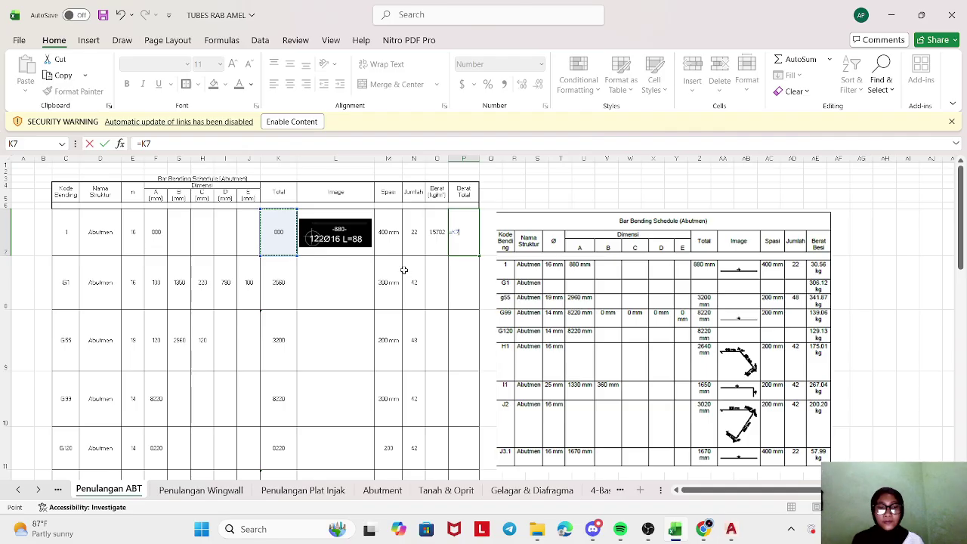
{"action": "type", "text": "*"}
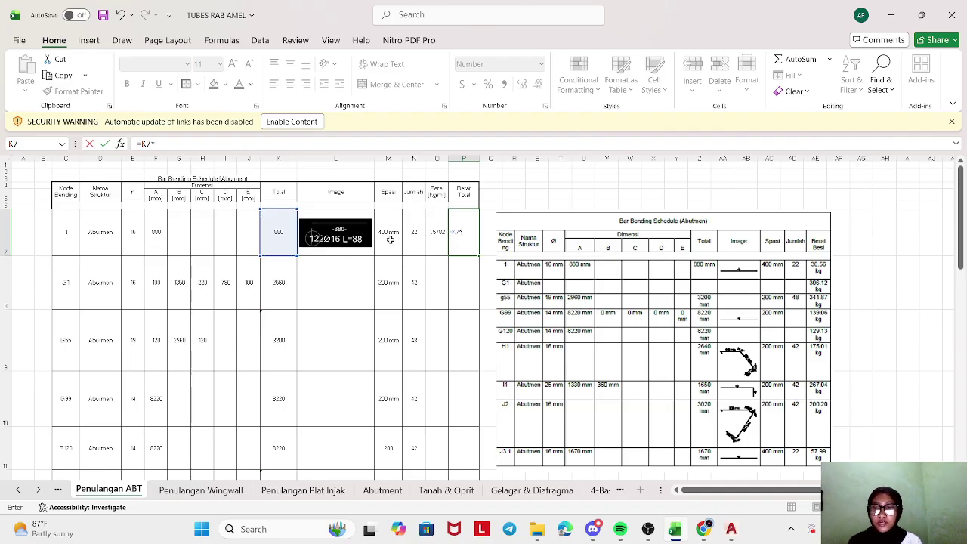
{"action": "key", "text": "Escape"}
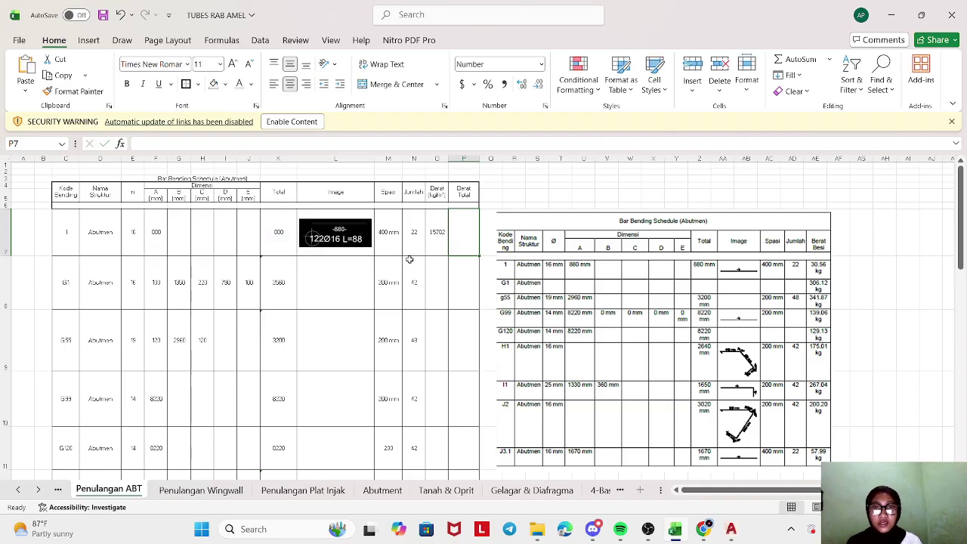
- Remove the mm unit from the Spasi values of bars 1 and G1, leaving 400 and 200
{"action": "left_click", "coordinate": [398, 234]}
{"action": "double_click", "coordinate": [397, 232]}
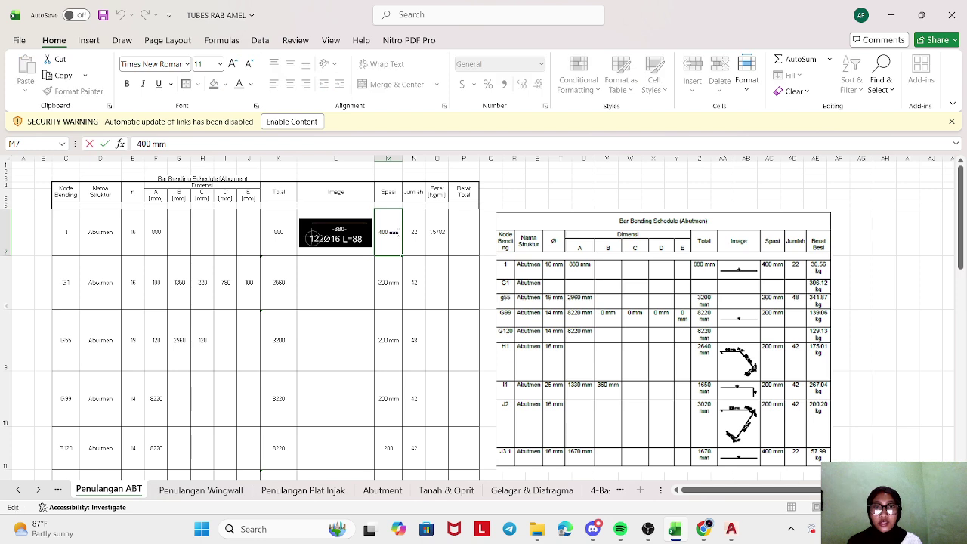
{"action": "key", "text": "BackSpace"}
{"action": "key", "text": "BackSpace"}
{"action": "key", "text": "BackSpace"}
{"action": "double_click", "coordinate": [394, 281]}
{"action": "key", "text": "BackSpace"}
{"action": "key", "text": "BackSpace"}
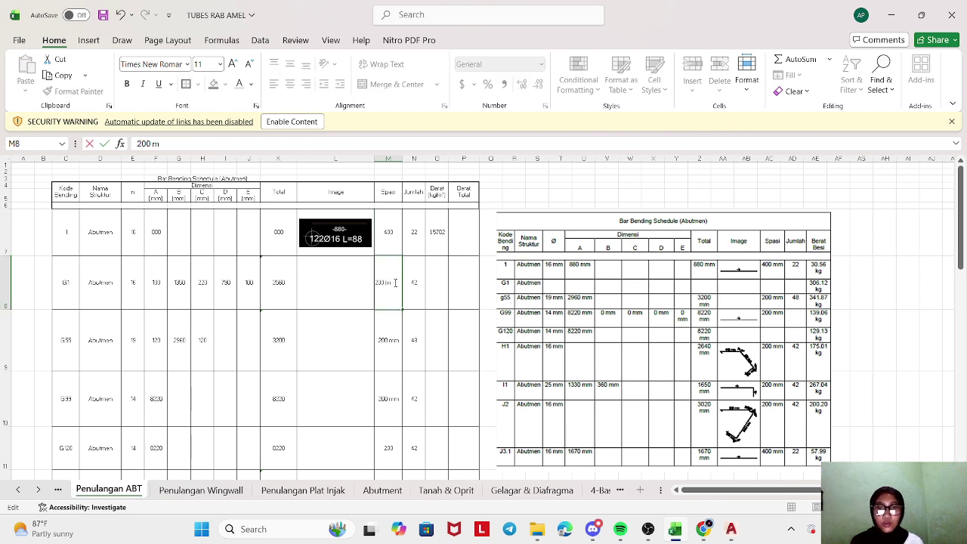
{"action": "key", "text": "BackSpace"}
{"action": "key", "text": "BackSpace"}
- Strip the mm unit from the Spasi values of bars G55 and G99, leaving 200 in each
{"action": "double_click", "coordinate": [393, 340]}
{"action": "key", "text": "BackSpace"}
{"action": "key", "text": "BackSpace"}
{"action": "key", "text": "BackSpace"}
{"action": "left_click", "coordinate": [394, 399]}
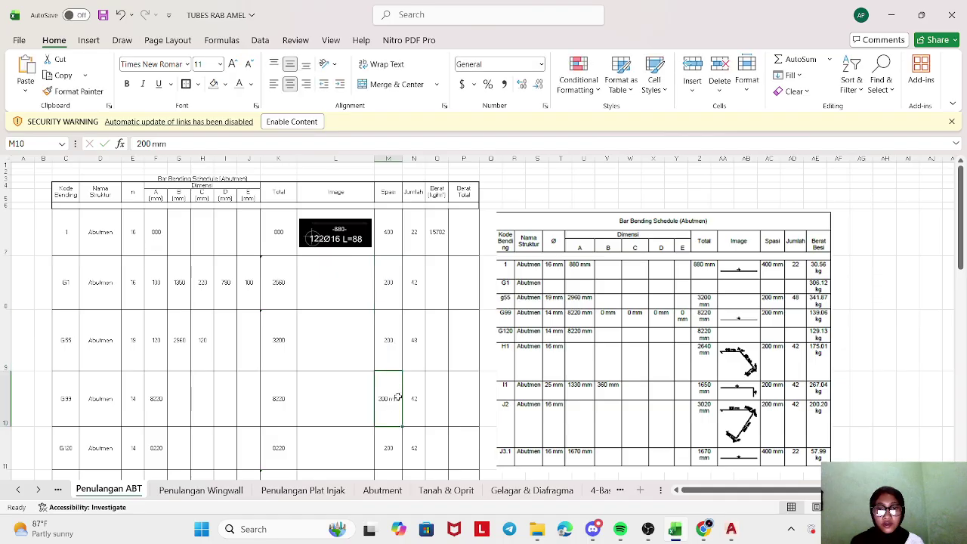
{"action": "double_click", "coordinate": [397, 395]}
{"action": "key", "text": "BackSpace"}
{"action": "key", "text": "BackSpace"}
{"action": "key", "text": "BackSpace"}
{"action": "left_click", "coordinate": [389, 428]}
- Make the Spasi value of bar H1 the plain number 200, without the mm unit
{"action": "scroll", "coordinate": [390, 431], "scroll_direction": "down", "scroll_amount": 2}
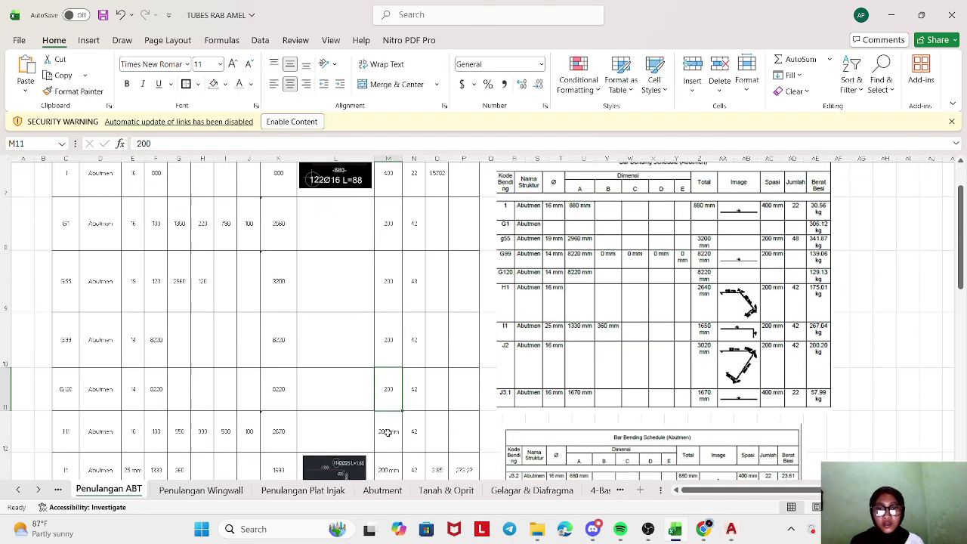
{"action": "double_click", "coordinate": [394, 412]}
{"action": "key", "text": "BackSpace"}
{"action": "key", "text": "BackSpace"}
{"action": "key", "text": "BackSpace"}
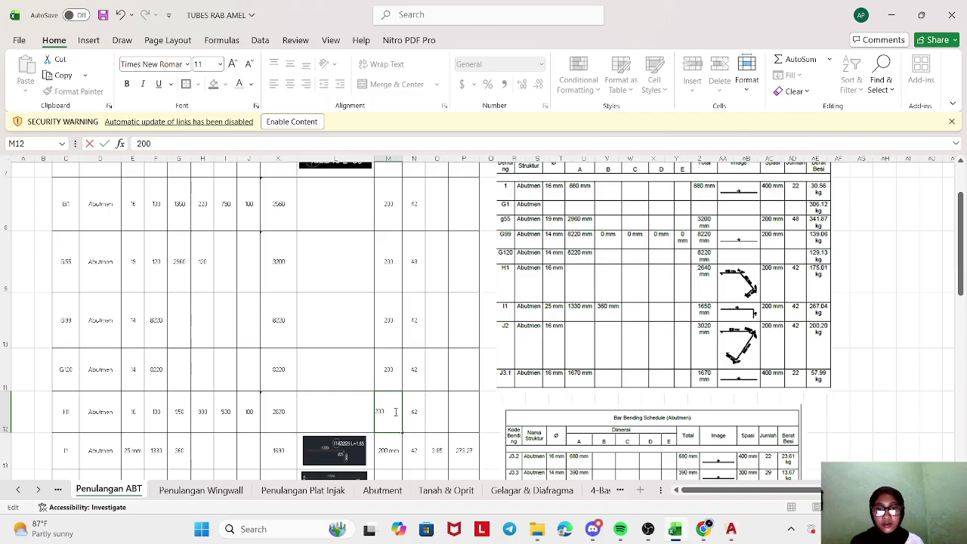
{"action": "left_click", "coordinate": [398, 365]}
- Enter the formula =K7*M7*N7 in P7 as the total weight of bar 1
{"action": "scroll", "coordinate": [398, 365], "scroll_direction": "up", "scroll_amount": 2}
{"action": "left_click", "coordinate": [465, 231]}
{"action": "type", "text": "="}
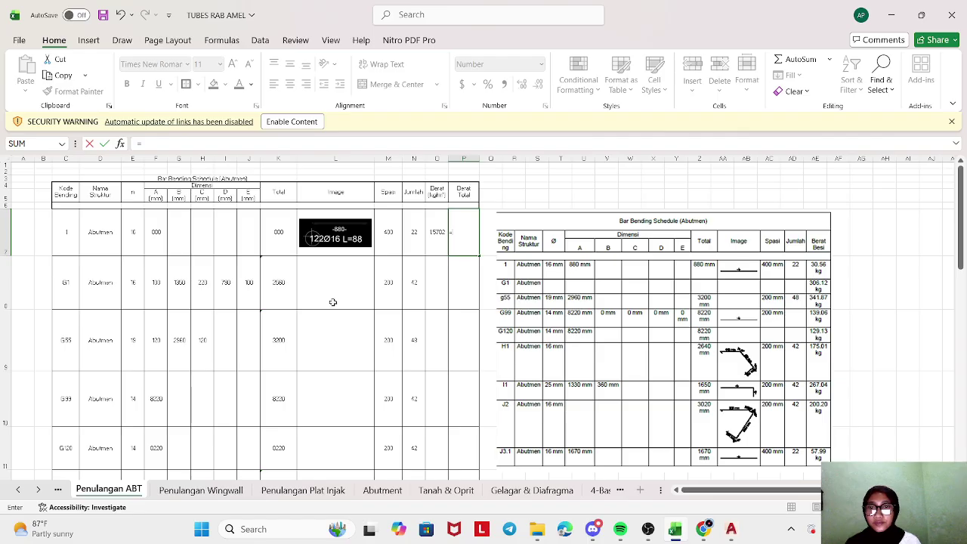
{"action": "left_click", "coordinate": [268, 241]}
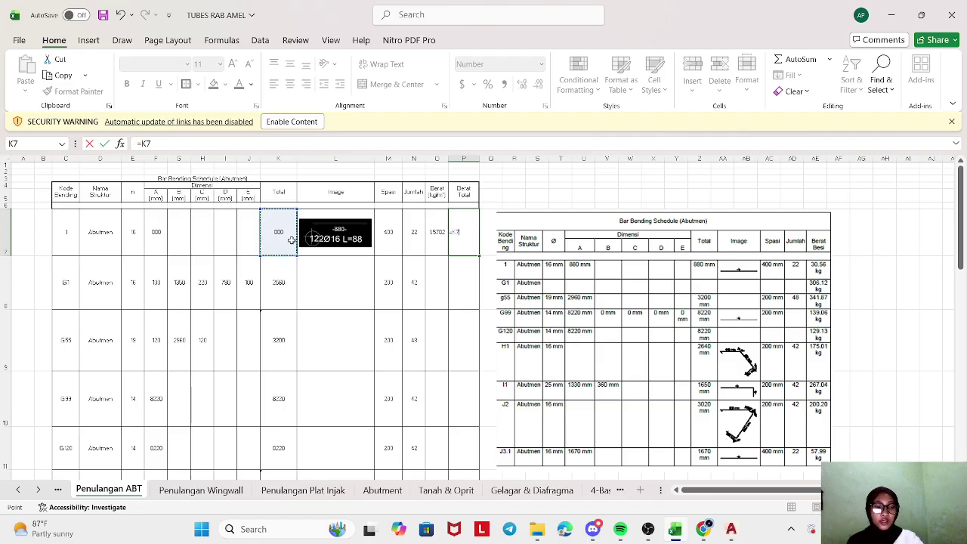
{"action": "type", "text": "*"}
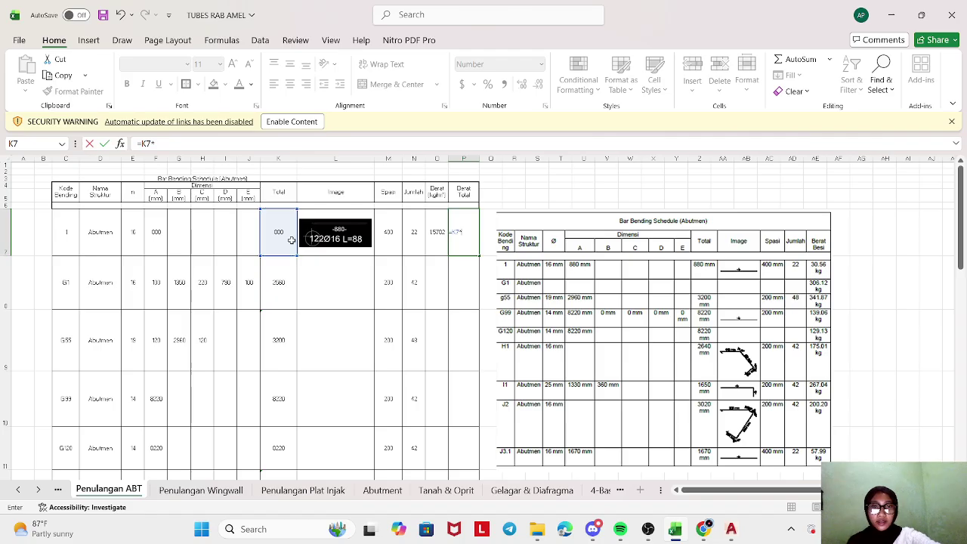
{"action": "left_click", "coordinate": [388, 229]}
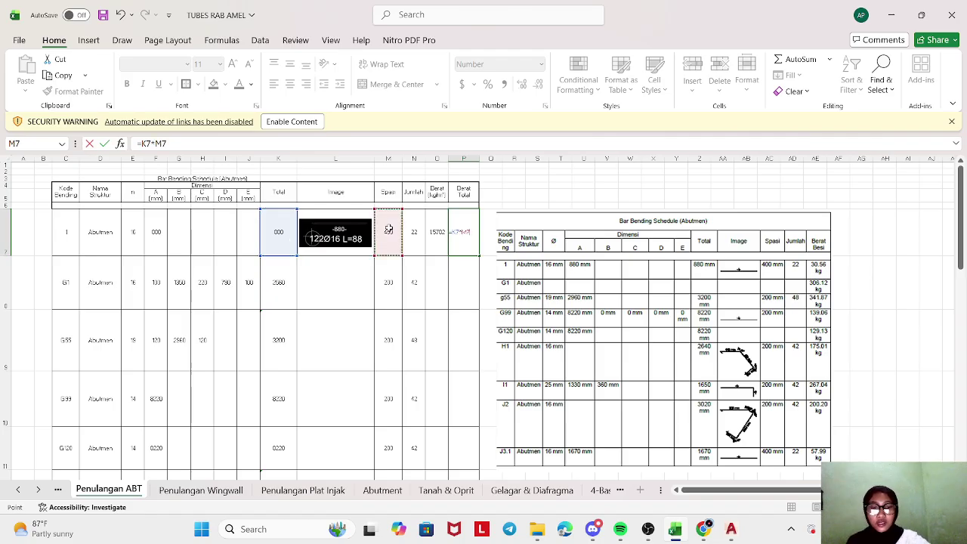
{"action": "type", "text": "*"}
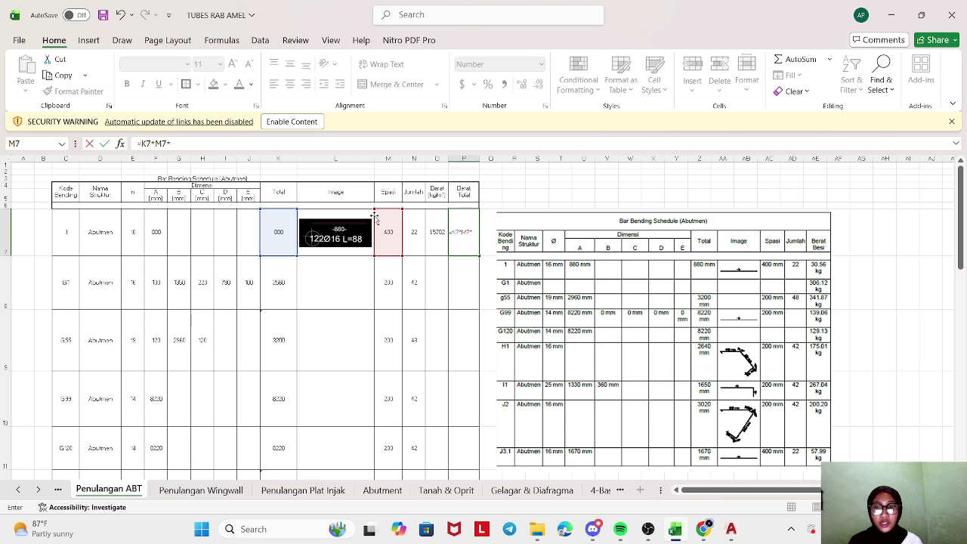
{"action": "left_click", "coordinate": [414, 235]}
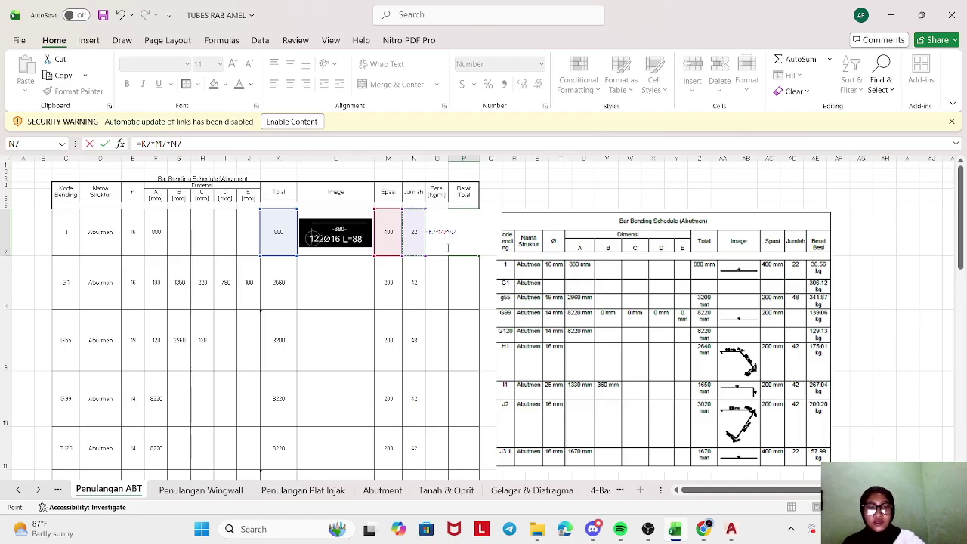
{"action": "type", "text": "*"}
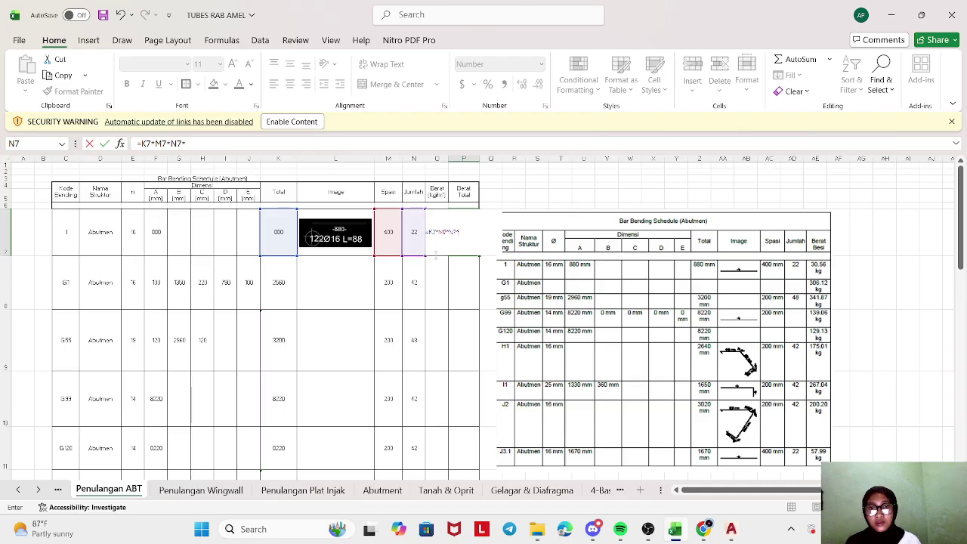
{"action": "left_click", "coordinate": [436, 260]}
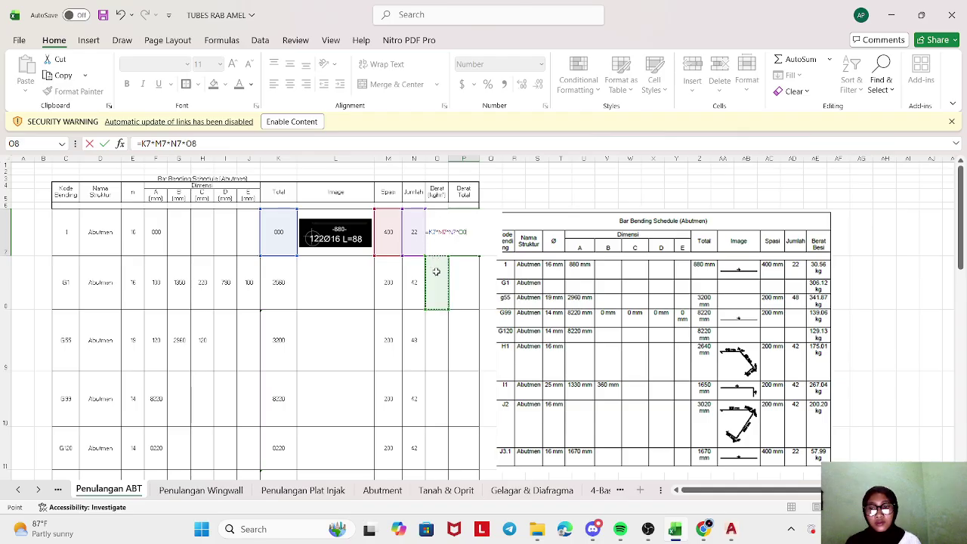
{"action": "left_click", "coordinate": [472, 236]}
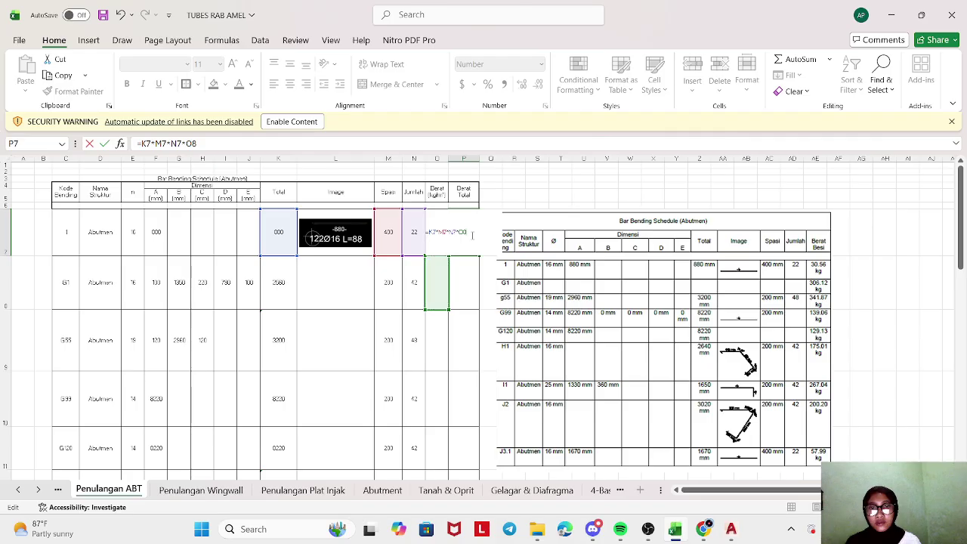
{"action": "key", "text": "BackSpace"}
{"action": "key", "text": "BackSpace"}
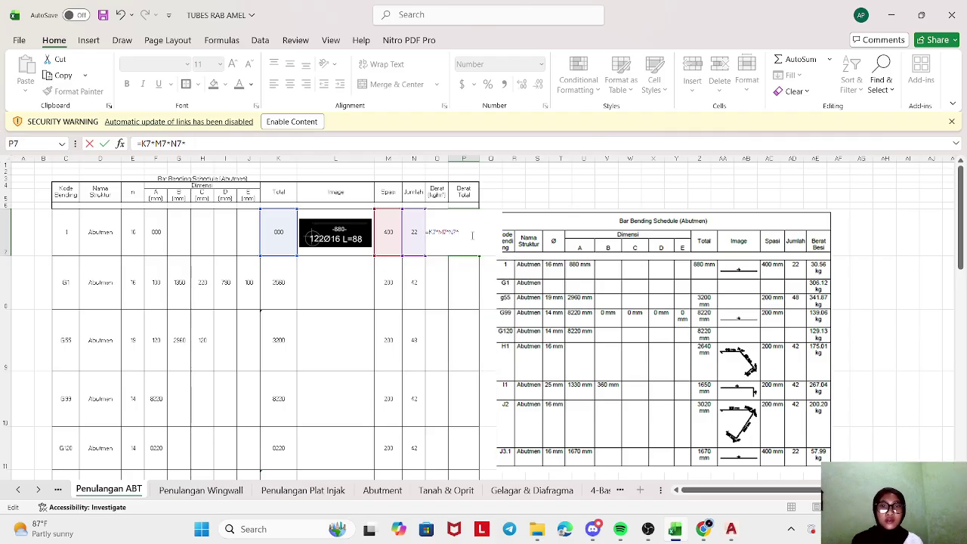
{"action": "key", "text": "Return"}
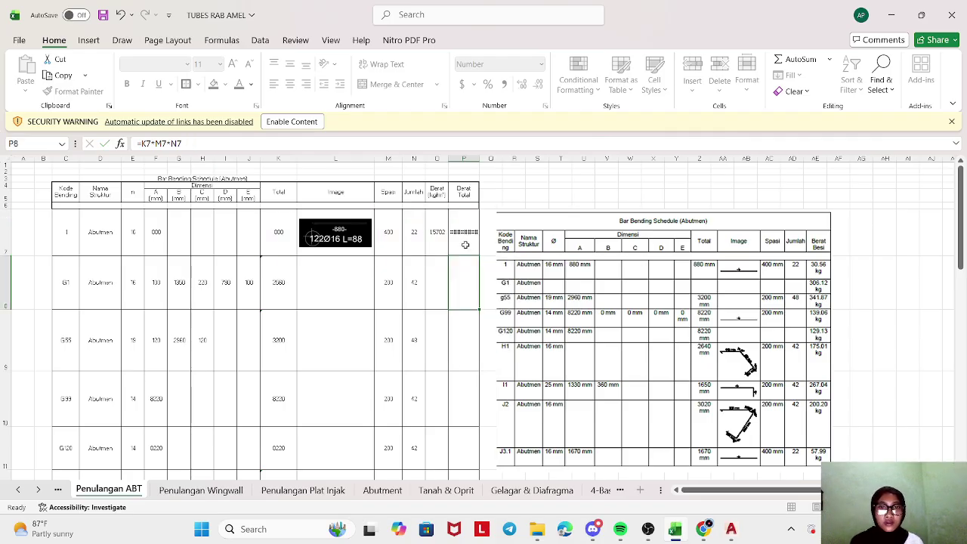
- Widen the unit weight and total weight columns, O and P, so their numbers fit
{"action": "left_click", "coordinate": [467, 245]}
{"action": "mouse_move", "coordinate": [480, 159]}
{"action": "left_mouse_down"}
{"action": "mouse_move", "coordinate": [502, 151]}
{"action": "mouse_move", "coordinate": [476, 159]}
{"action": "left_mouse_up"}
{"action": "left_click", "coordinate": [429, 164]}
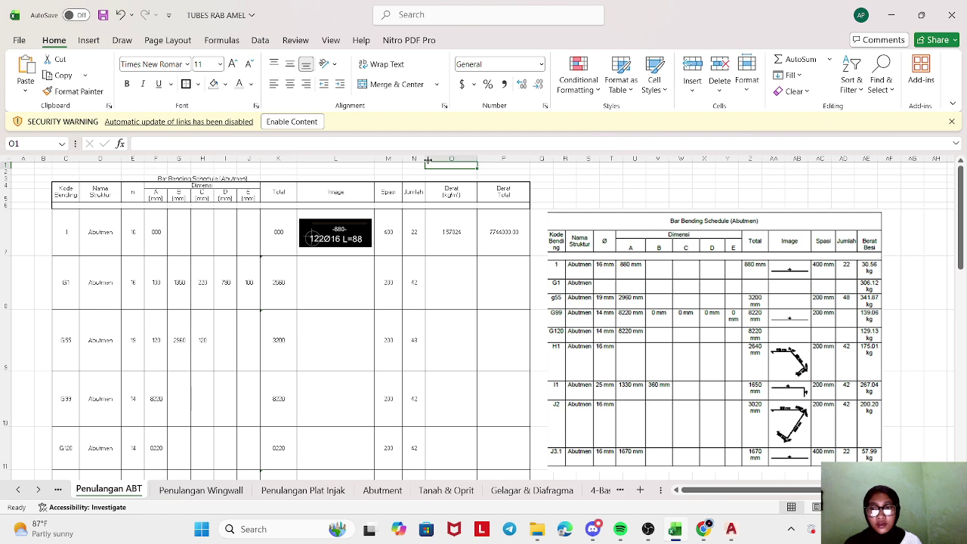
- Extend bar 1's total weight formula in P7 to =K7*M7*N7*O7/100
{"action": "double_click", "coordinate": [499, 232]}
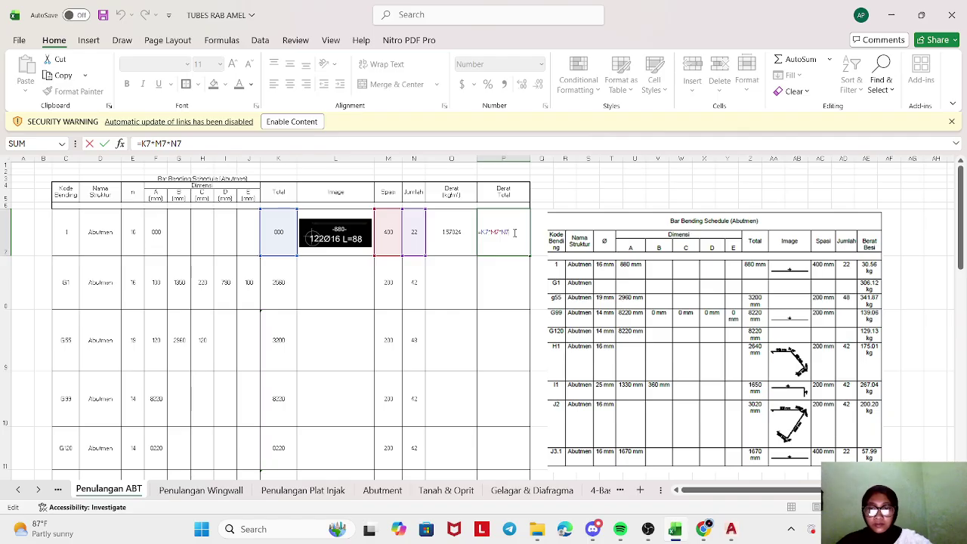
{"action": "type", "text": "*"}
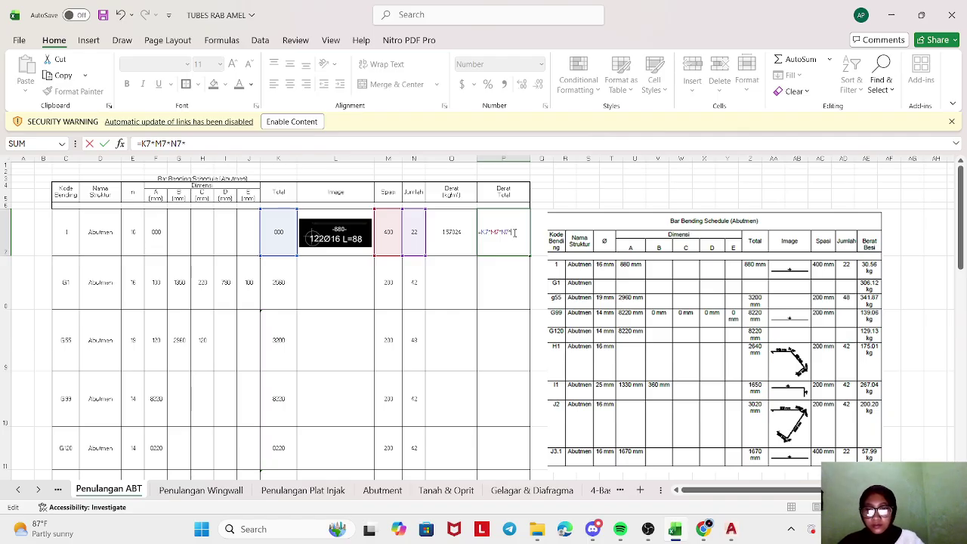
{"action": "left_click", "coordinate": [442, 221]}
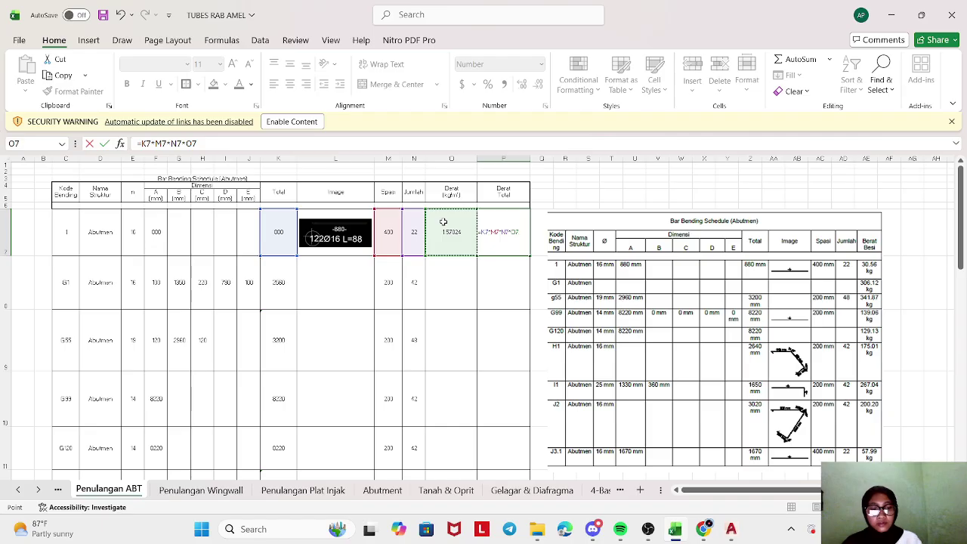
{"action": "type", "text": "?"}
{"action": "key", "text": "BackSpace"}
{"action": "type", "text": "/100"}
{"action": "key", "text": "Return"}
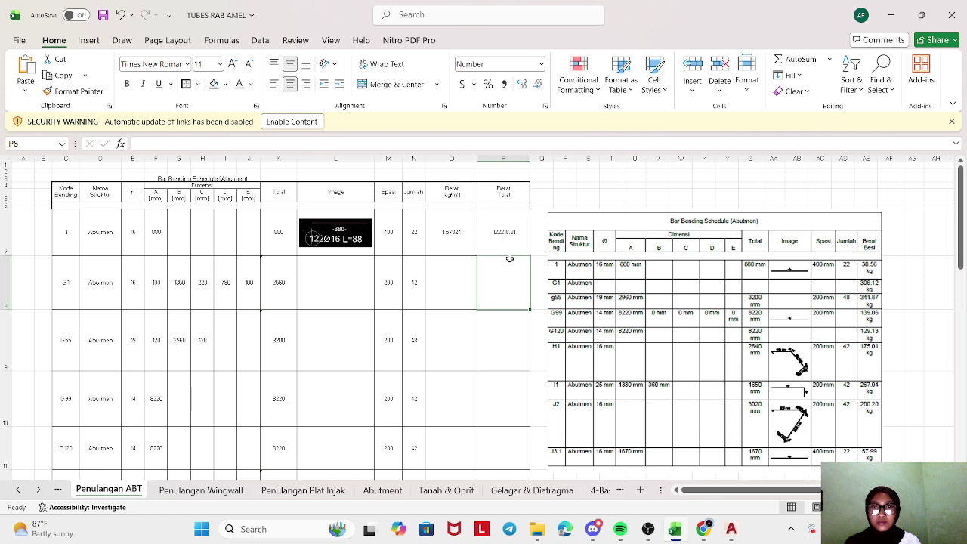
- Raise the divisor in bar 1's total weight formula in P7 to 1000, making it =K7*M7*N7*O7/1000
{"action": "left_click", "coordinate": [506, 235]}
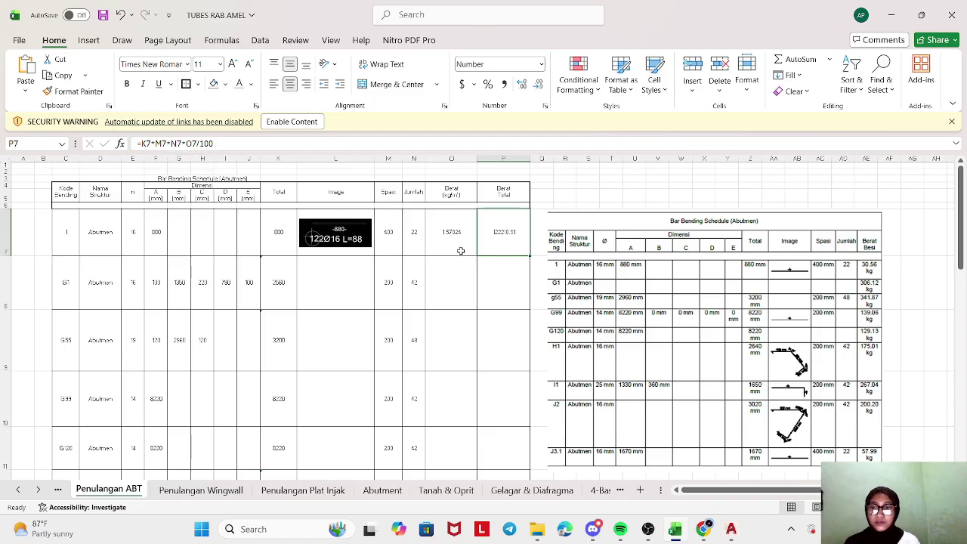
{"action": "left_click", "coordinate": [409, 294]}
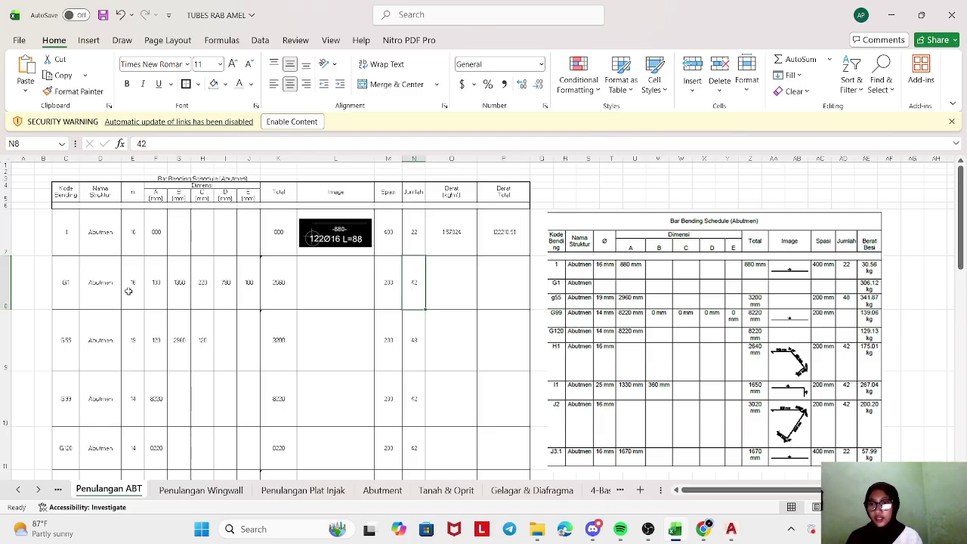
{"action": "scroll", "coordinate": [128, 291], "scroll_direction": "down", "scroll_amount": 1}
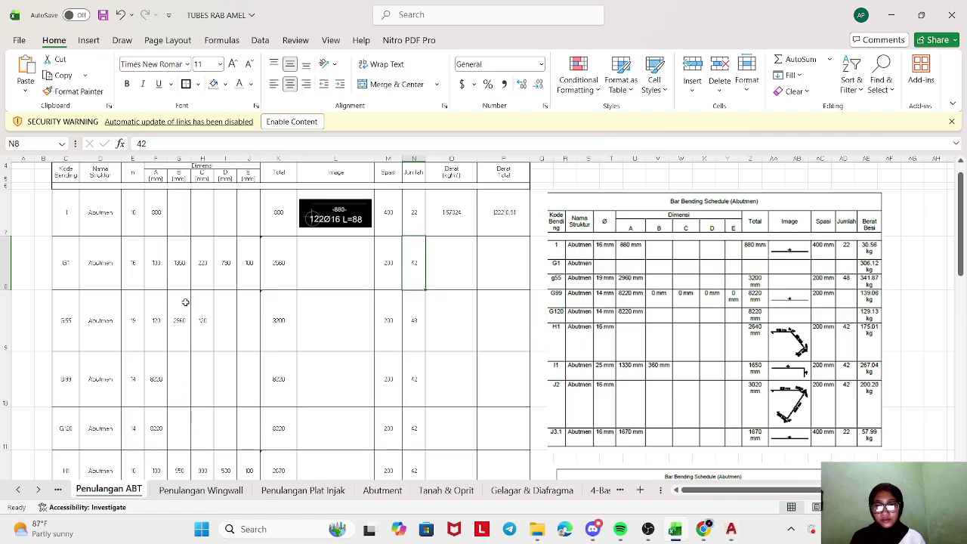
{"action": "left_click", "coordinate": [496, 212]}
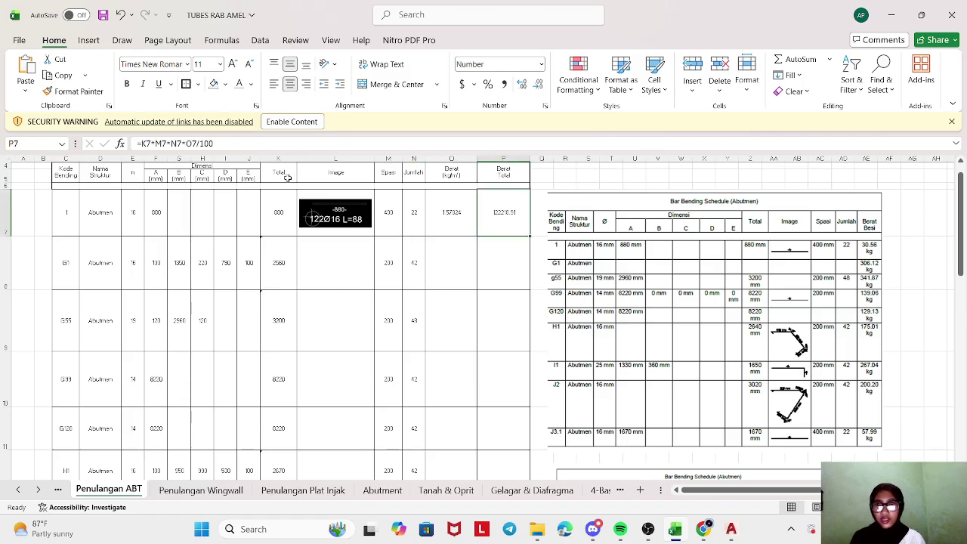
{"action": "left_click", "coordinate": [255, 148]}
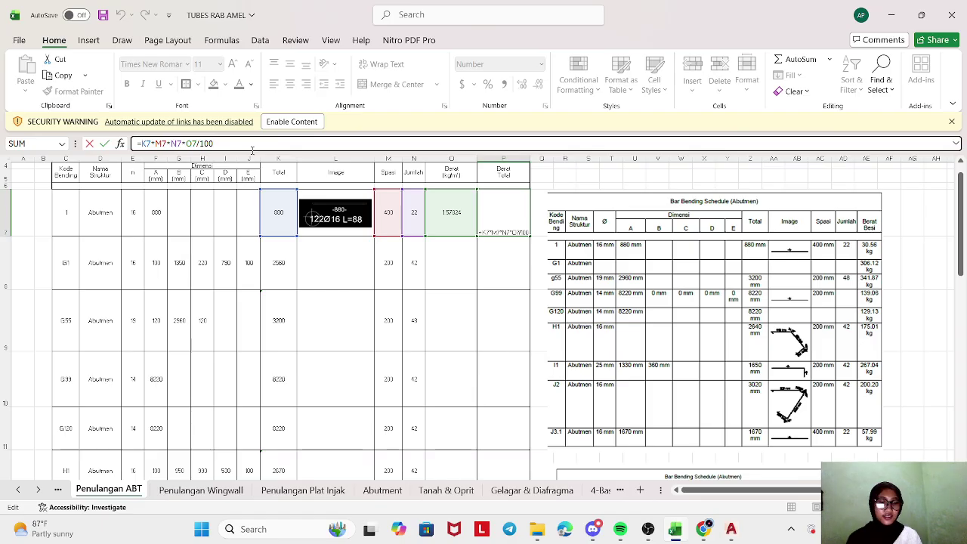
{"action": "type", "text": "0"}
{"action": "key", "text": "Return"}
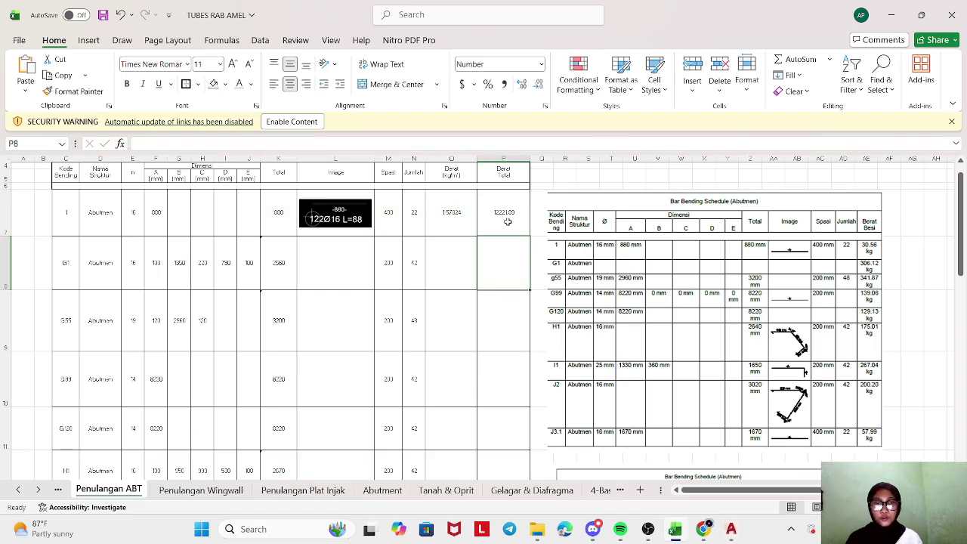
- Check bar 1 in the AutoCAD abutment drawing, and remove the spacing factor M7 from Excel's P7 formula, making it =K7*N7*O7/1000
{"action": "left_click", "coordinate": [323, 280]}
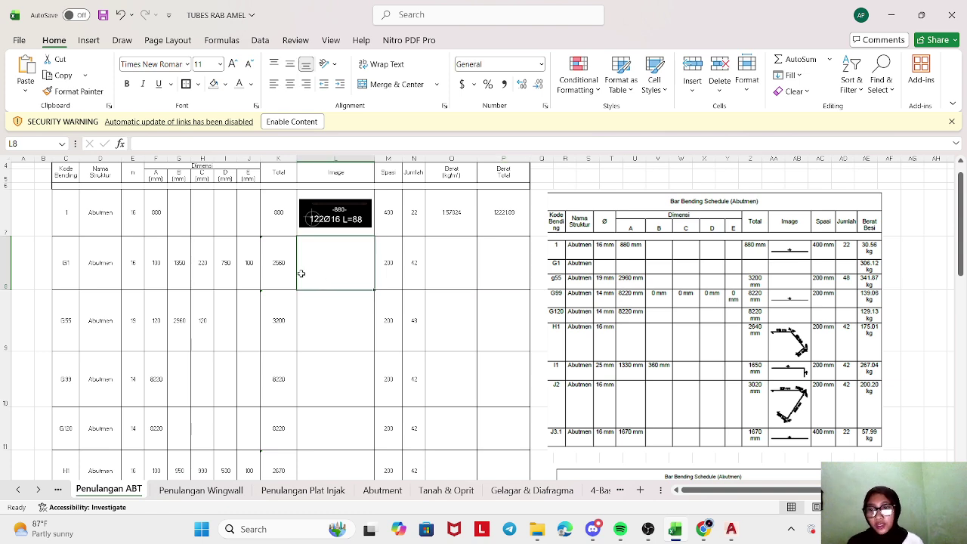
{"action": "left_click", "coordinate": [730, 529]}
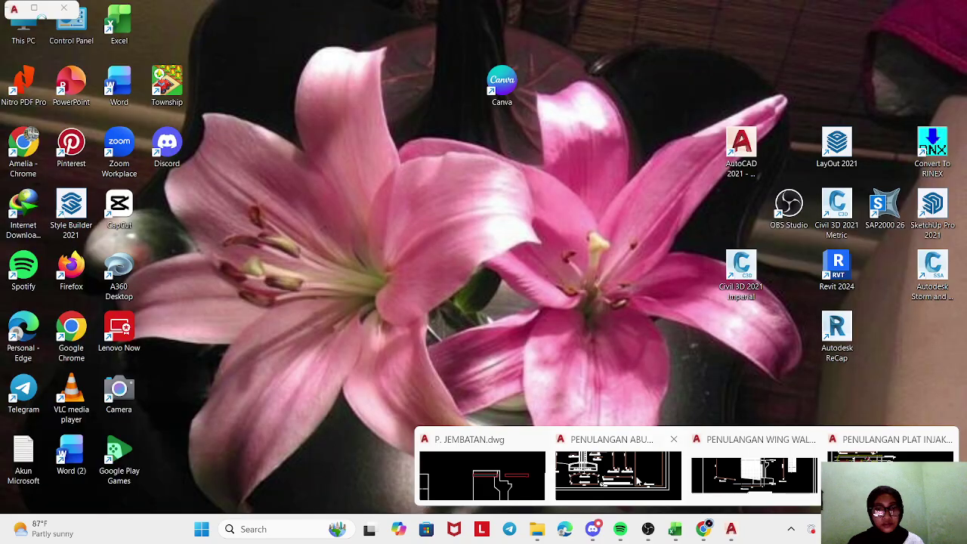
{"action": "left_click", "coordinate": [648, 490]}
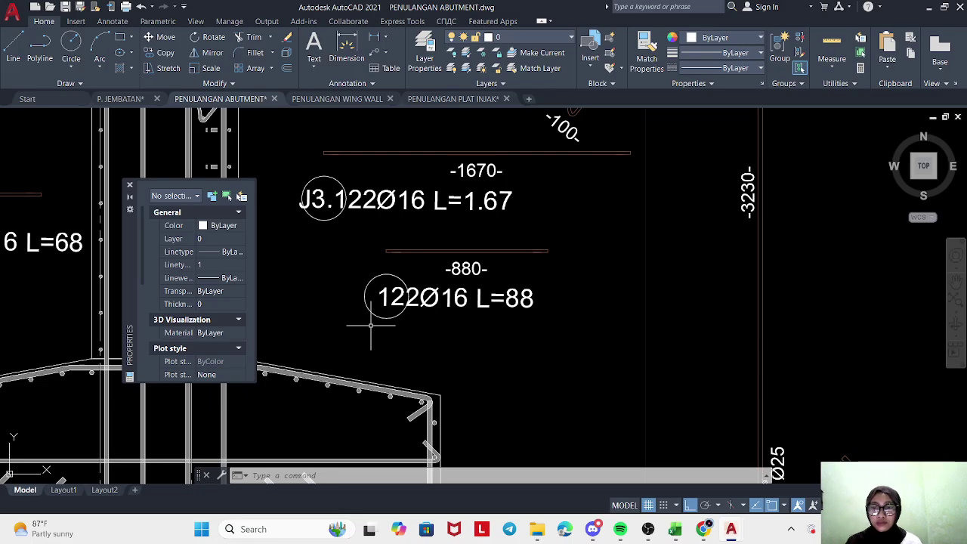
{"action": "left_click", "coordinate": [675, 529]}
{"action": "double_click", "coordinate": [478, 225]}
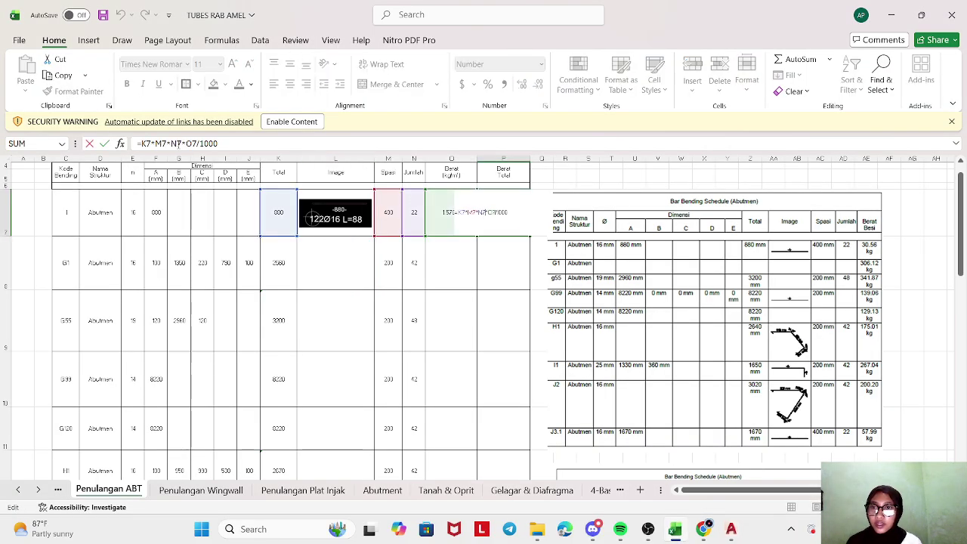
{"action": "left_click", "coordinate": [184, 143]}
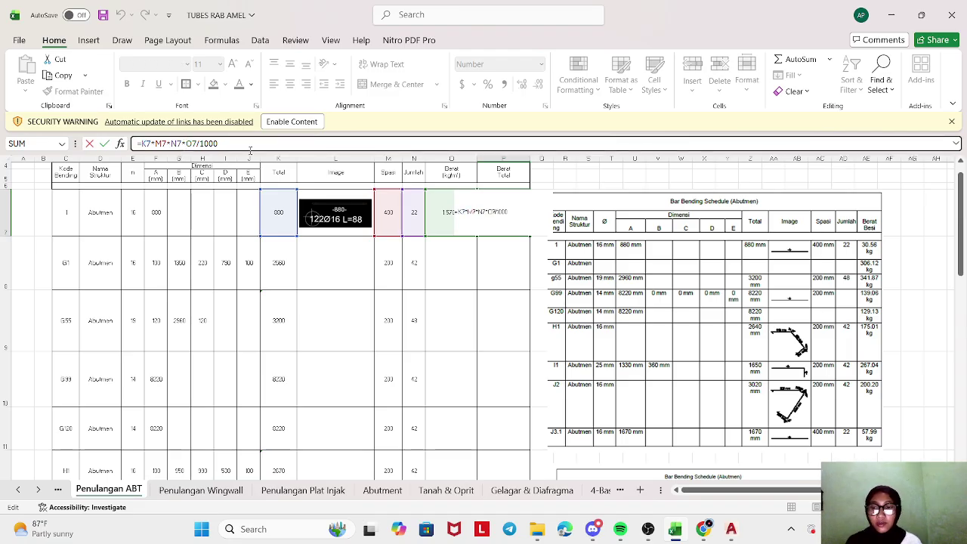
{"action": "left_click", "coordinate": [484, 228]}
{"action": "double_click", "coordinate": [488, 224]}
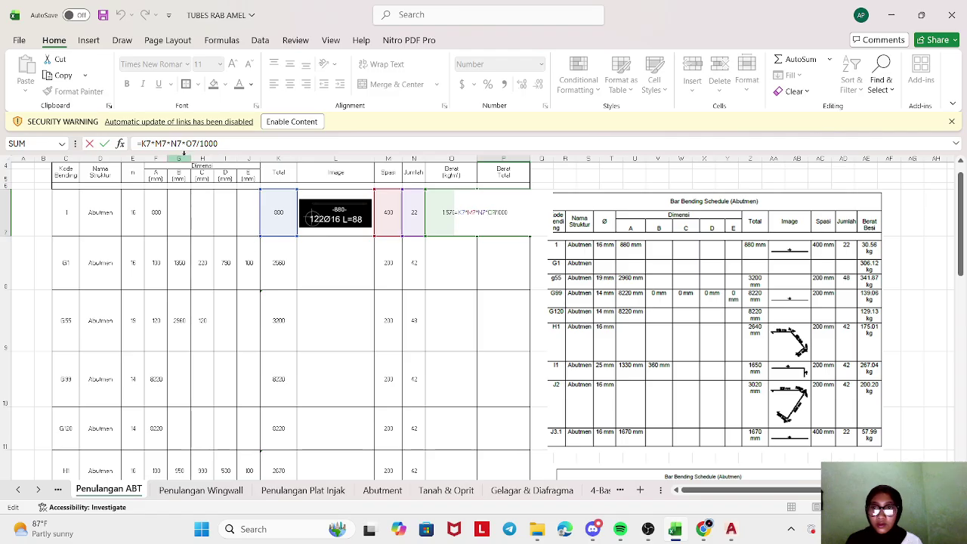
{"action": "left_click", "coordinate": [156, 143]}
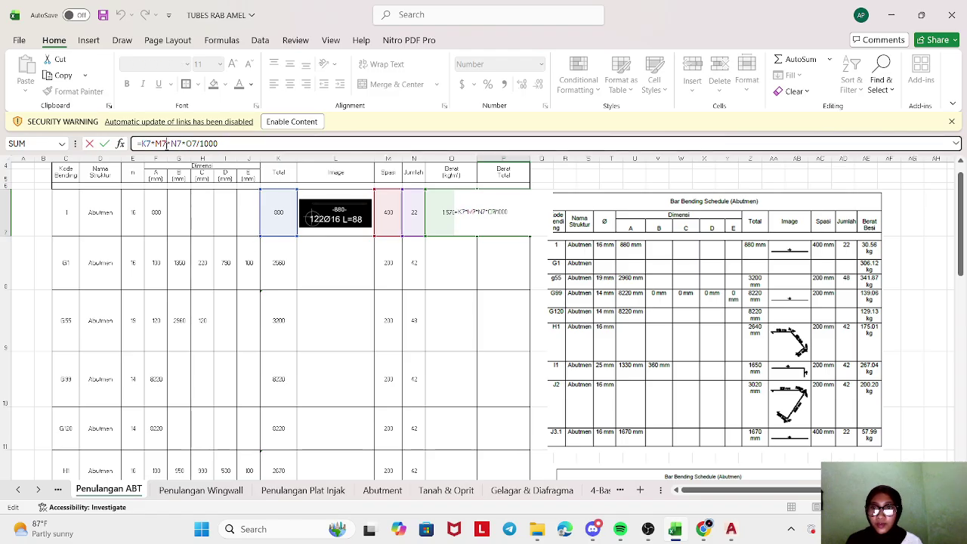
{"action": "key", "text": "Delete"}
{"action": "key", "text": "Delete"}
{"action": "key", "text": "Delete"}
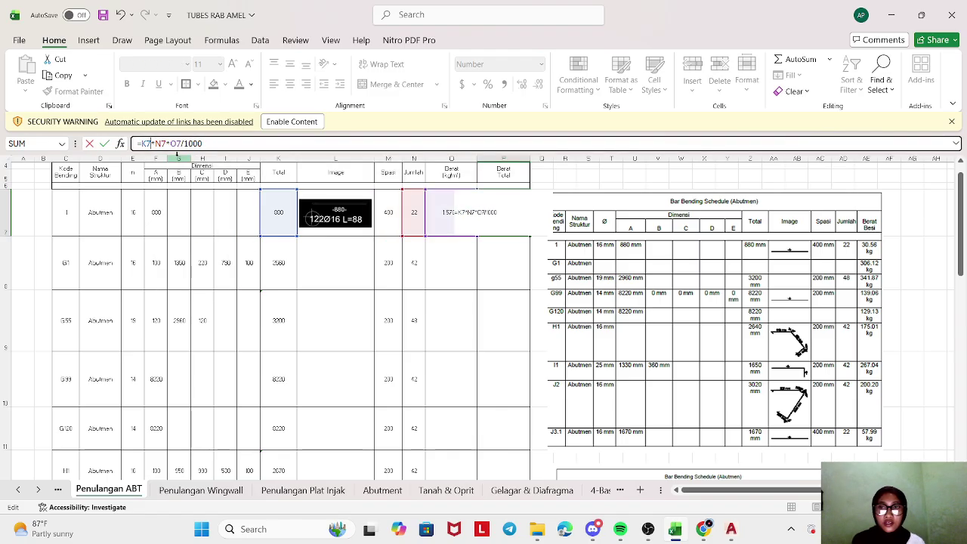
{"action": "key", "text": "Return"}
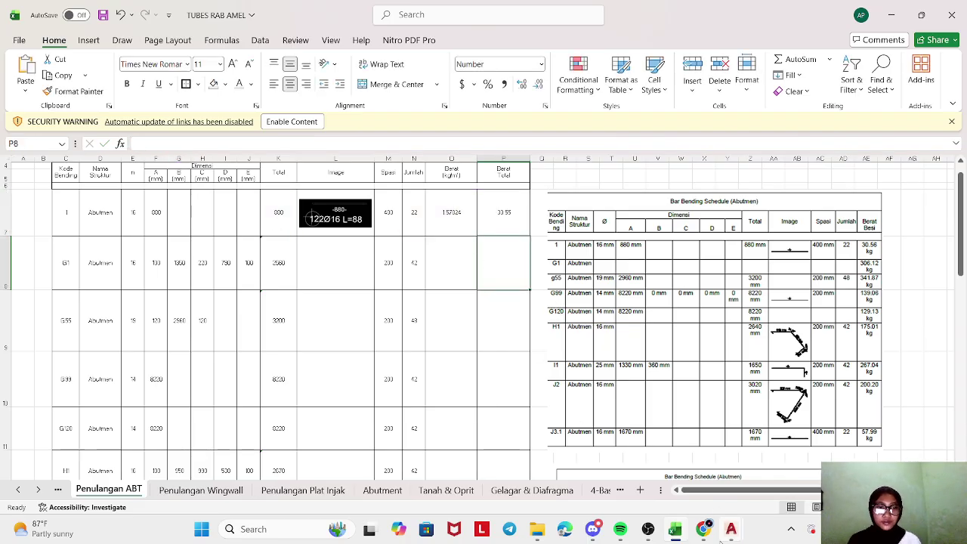
- Switch to the PENULANGAN ABUTMENT drawing in AutoCAD and examine the bars labelled G1 and their diameters and lengths
{"action": "mouse_move", "coordinate": [725, 533]}
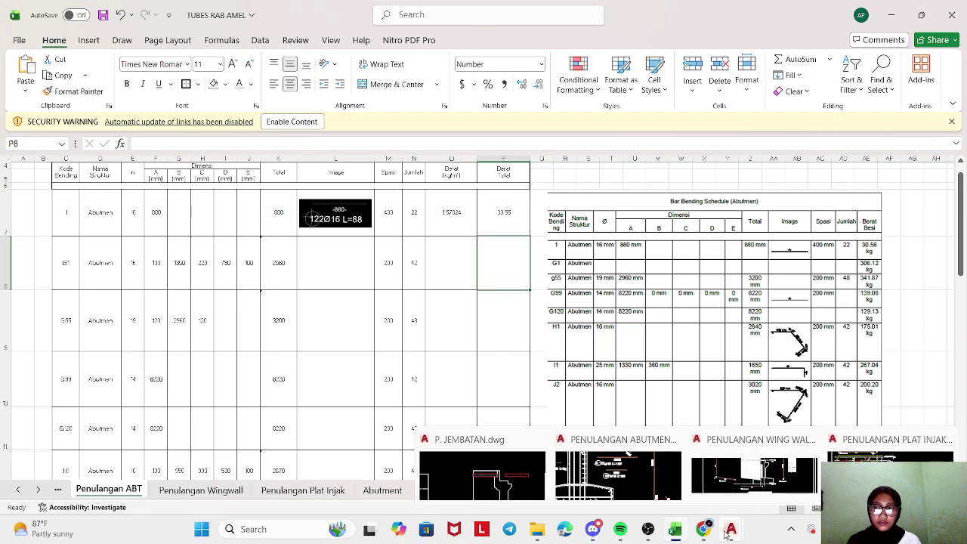
{"action": "left_click", "coordinate": [68, 269]}
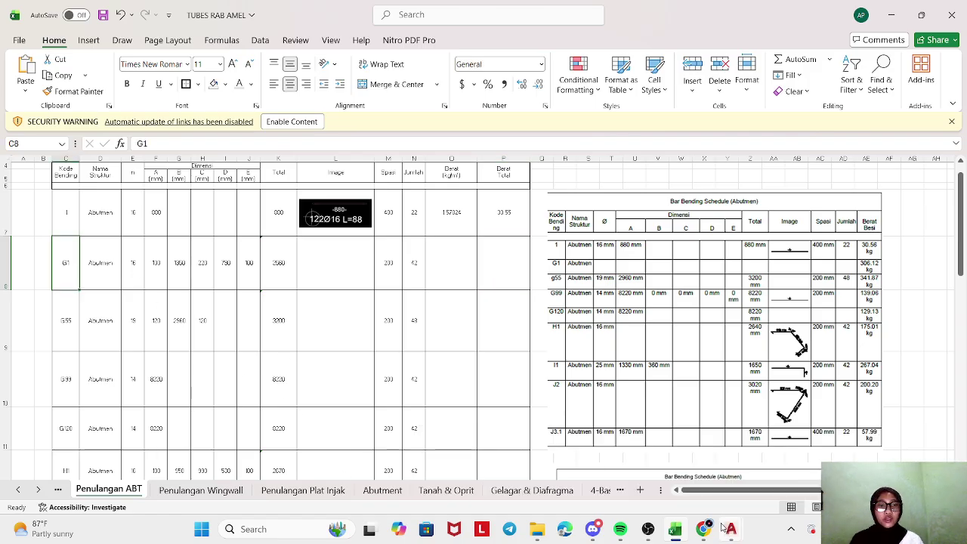
{"action": "mouse_move", "coordinate": [727, 529]}
{"action": "left_click", "coordinate": [593, 479]}
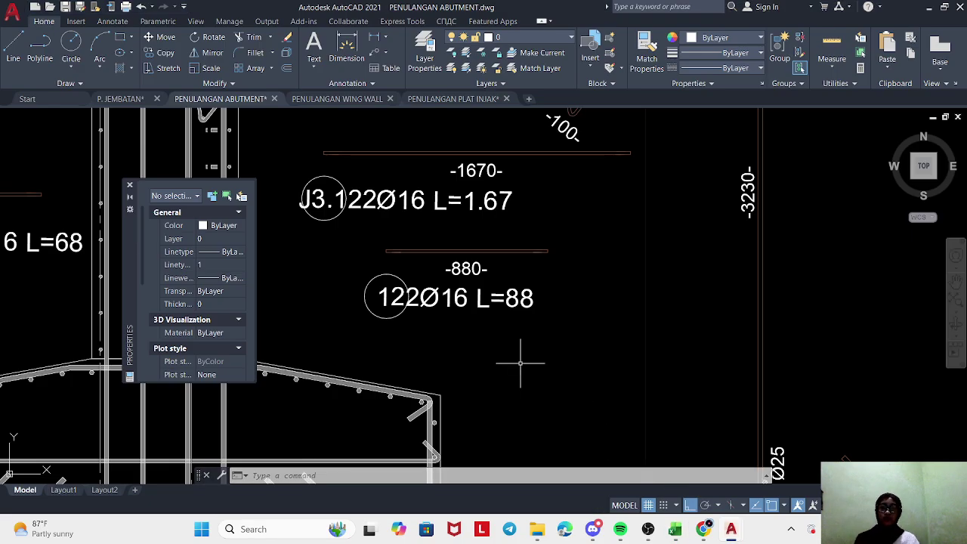
{"action": "scroll", "coordinate": [476, 317], "scroll_direction": "down", "scroll_amount": 2}
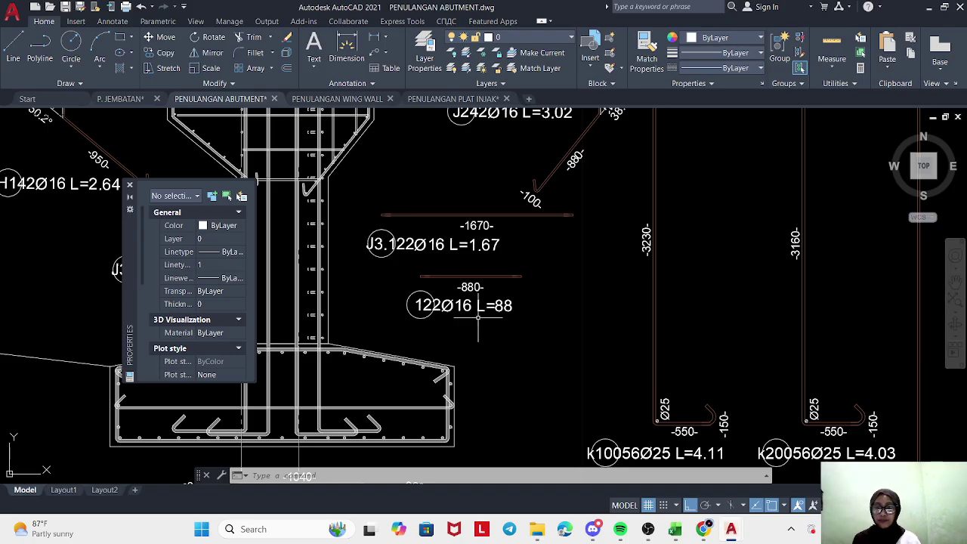
{"action": "scroll", "coordinate": [476, 318], "scroll_direction": "down", "scroll_amount": 8}
{"action": "scroll", "coordinate": [440, 220], "scroll_direction": "up", "scroll_amount": 10}
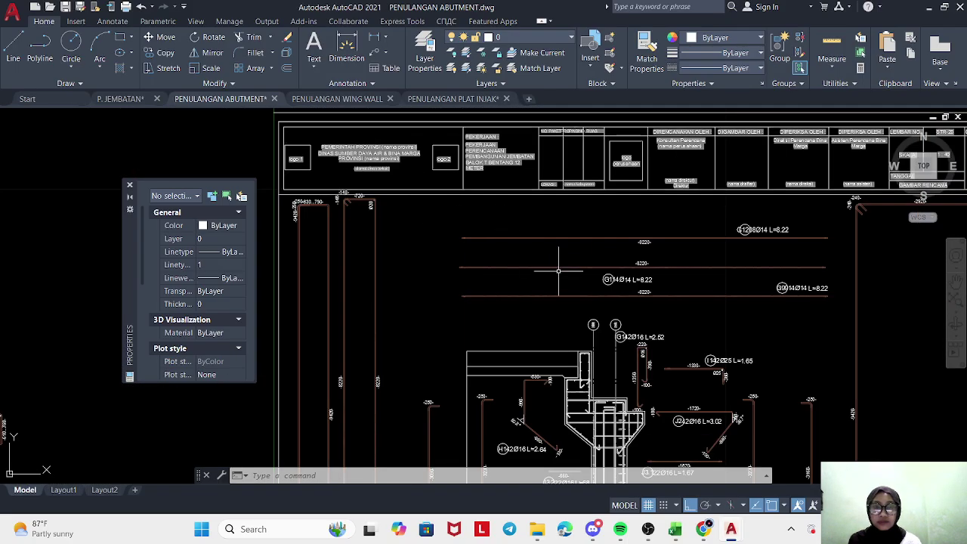
{"action": "scroll", "coordinate": [491, 273], "scroll_direction": "down", "scroll_amount": 5}
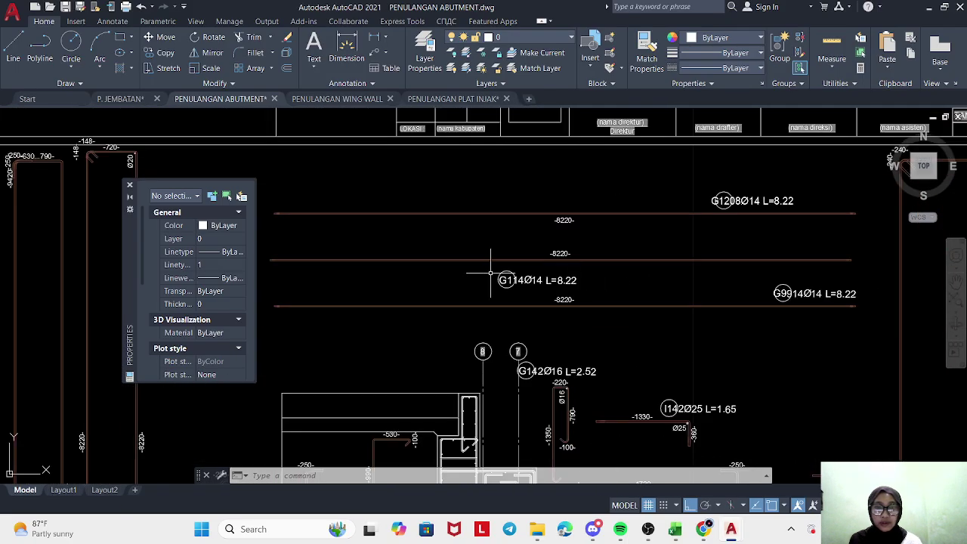
{"action": "scroll", "coordinate": [495, 274], "scroll_direction": "up", "scroll_amount": 5}
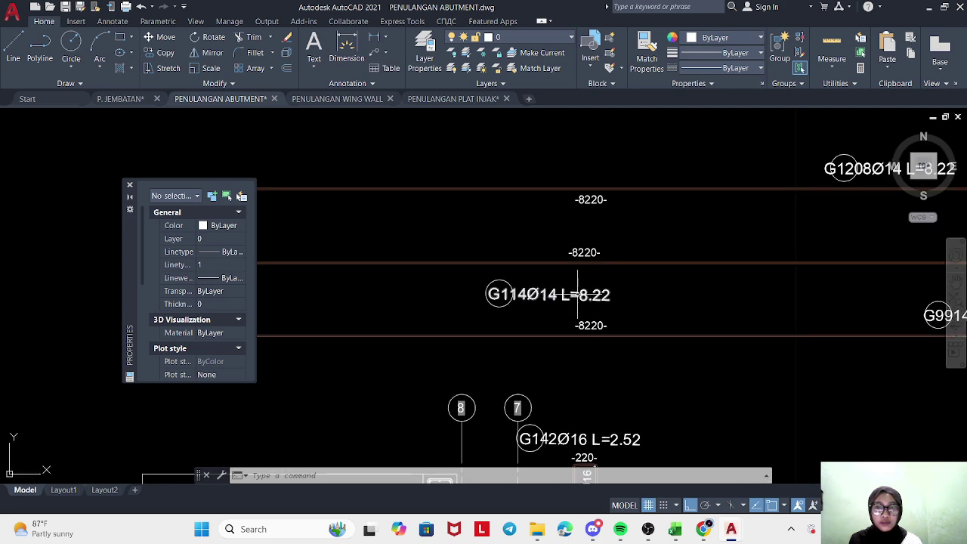
{"action": "scroll", "coordinate": [559, 295], "scroll_direction": "down", "scroll_amount": 4}
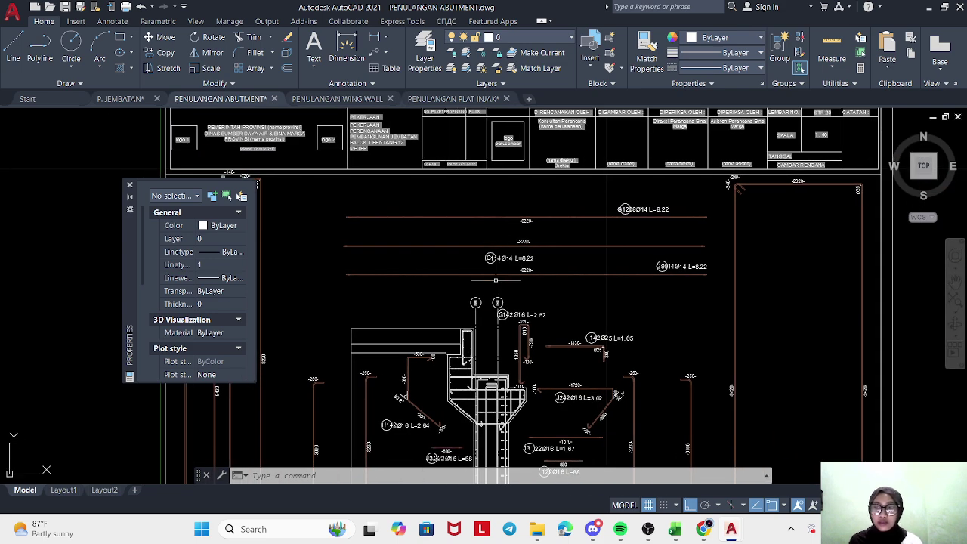
- Return to the Excel schedule and review bar G1's diameter, dimensions and total length in row 8
{"action": "left_click", "coordinate": [674, 530]}
{"action": "left_click", "coordinate": [115, 267]}
{"action": "left_click", "coordinate": [141, 279]}
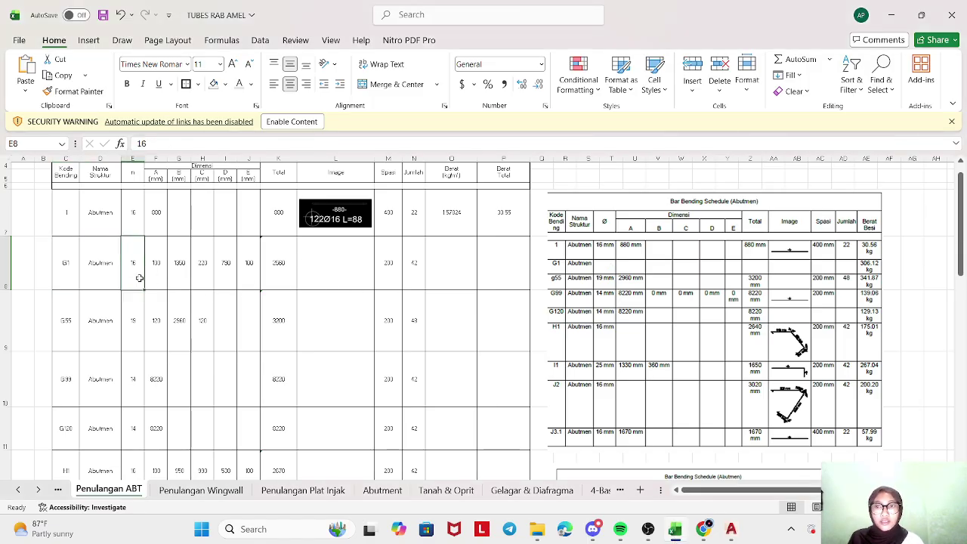
{"action": "left_click", "coordinate": [154, 266]}
{"action": "scroll", "coordinate": [155, 268], "scroll_direction": "up", "scroll_amount": 1}
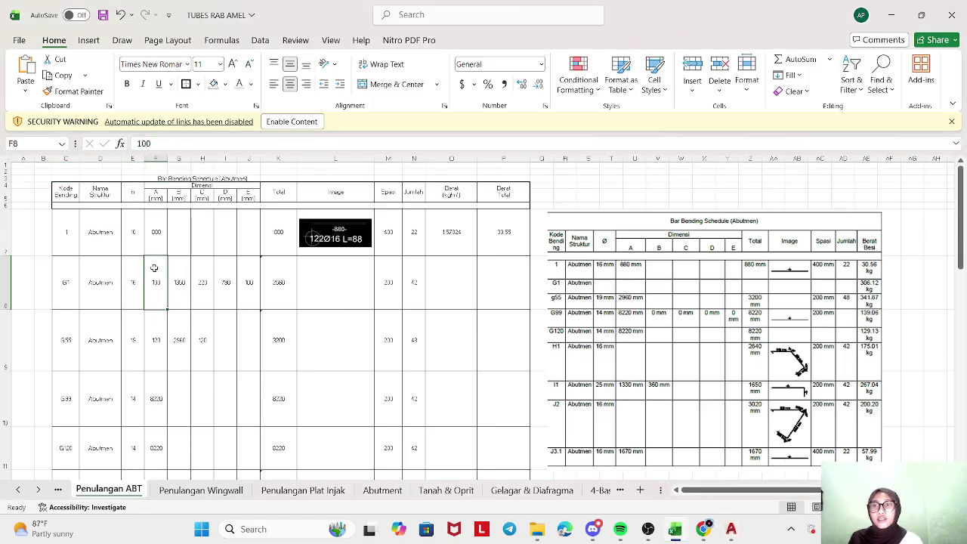
{"action": "scroll", "coordinate": [154, 297], "scroll_direction": "down", "scroll_amount": 1}
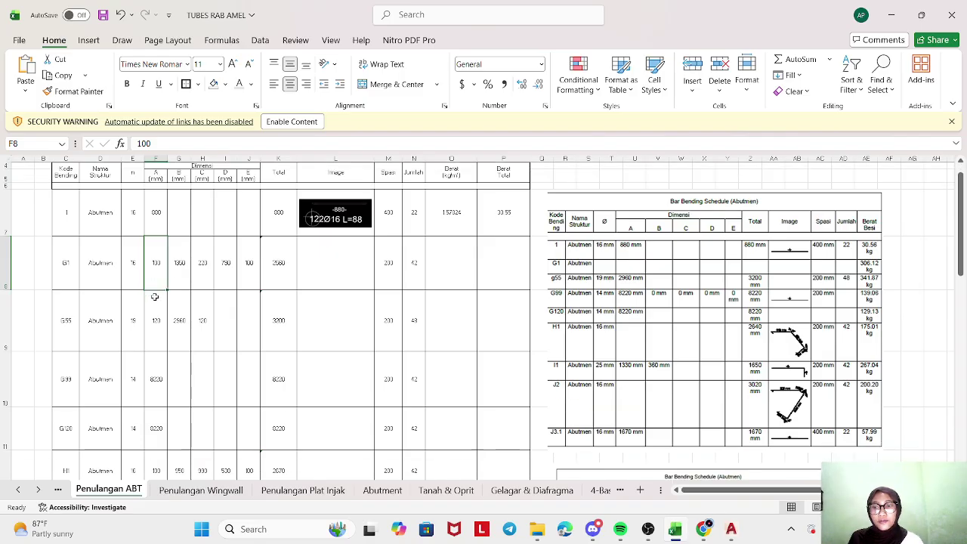
{"action": "left_click", "coordinate": [181, 272]}
{"action": "left_click", "coordinate": [222, 266]}
{"action": "left_click", "coordinate": [266, 264]}
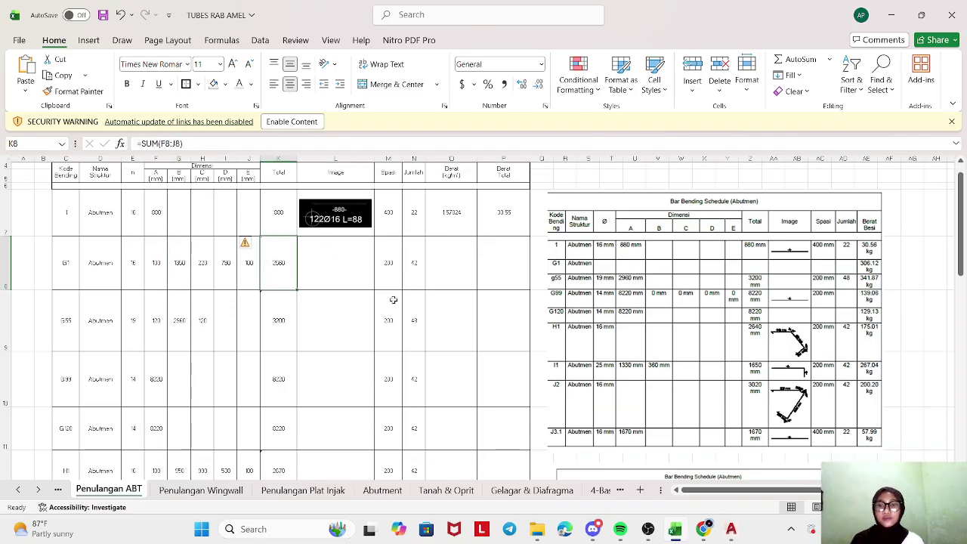
- Switch to the AutoCAD abutment drawing and capture a screen snip of the 8220 bar labelled G1 14Ø14 L=8.22
{"action": "left_click", "coordinate": [729, 529]}
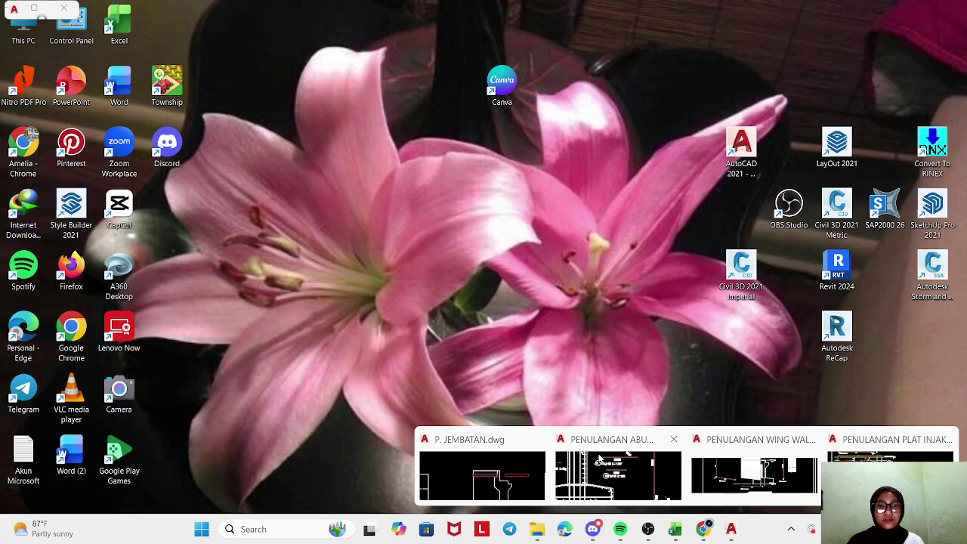
{"action": "left_click", "coordinate": [601, 460]}
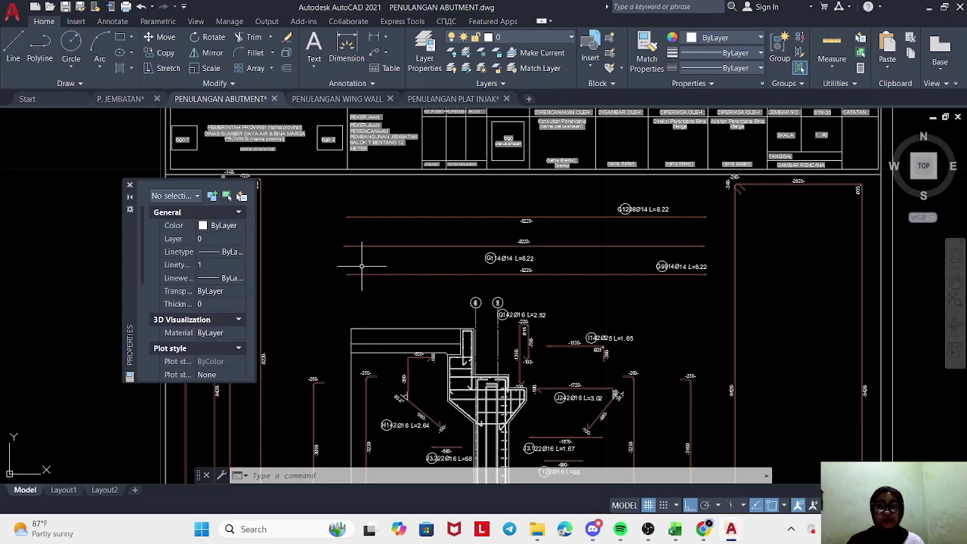
{"action": "left_click_drag", "start_coordinate": [487, 270], "coordinate": [512, 280]}
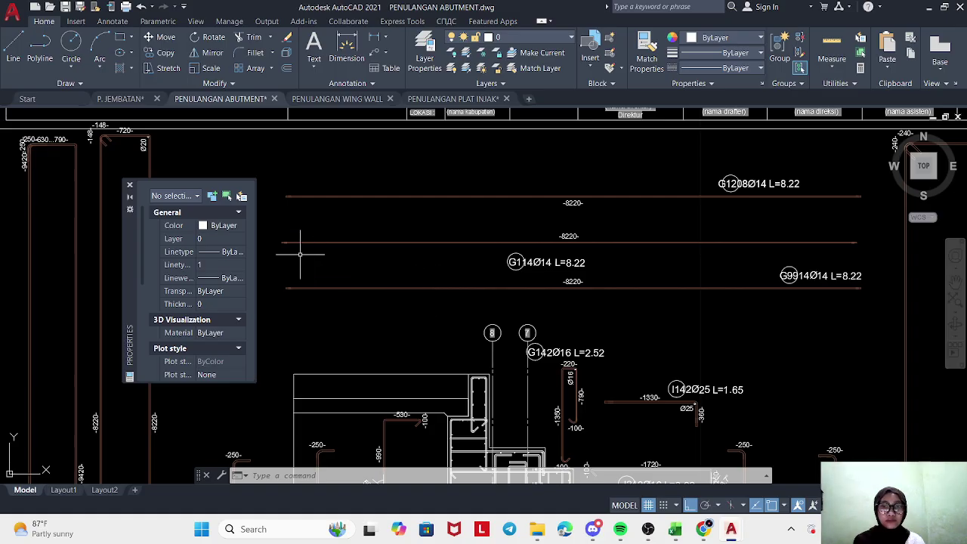
{"action": "key", "text": "super+shift+s"}
{"action": "mouse_move", "coordinate": [266, 217]}
{"action": "left_mouse_down"}
{"action": "mouse_move", "coordinate": [637, 285]}
{"action": "mouse_move", "coordinate": [873, 275]}
{"action": "mouse_move", "coordinate": [884, 266]}
{"action": "mouse_move", "coordinate": [861, 271]}
{"action": "left_mouse_up"}
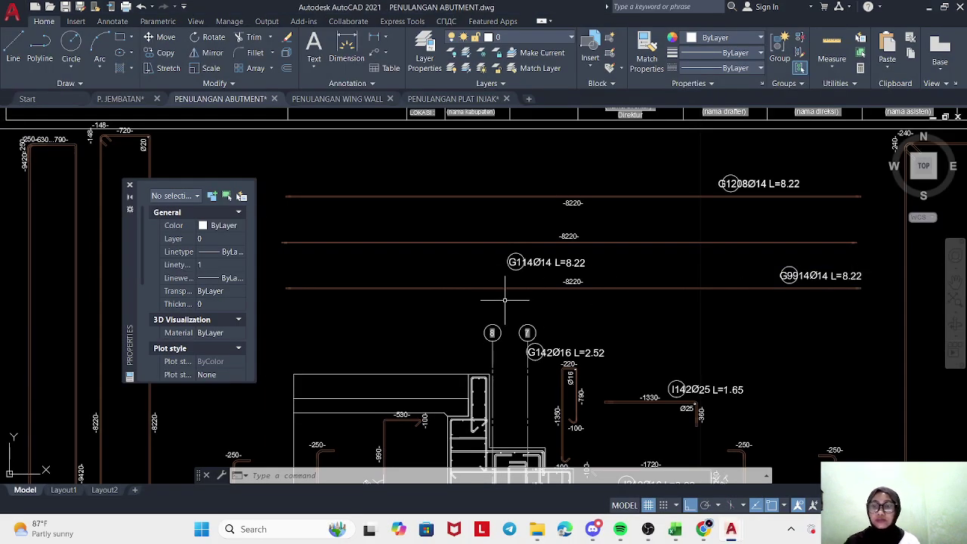
- Paste the captured bar picture into bar G1's Image cell in the Excel schedule
{"action": "left_click", "coordinate": [676, 533]}
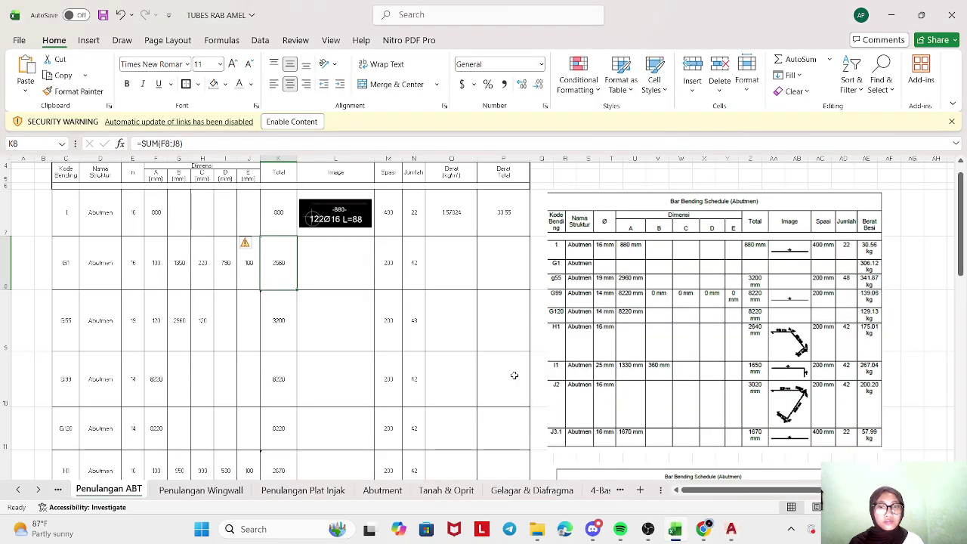
{"action": "right_click", "coordinate": [315, 262]}
{"action": "left_click", "coordinate": [346, 219]}
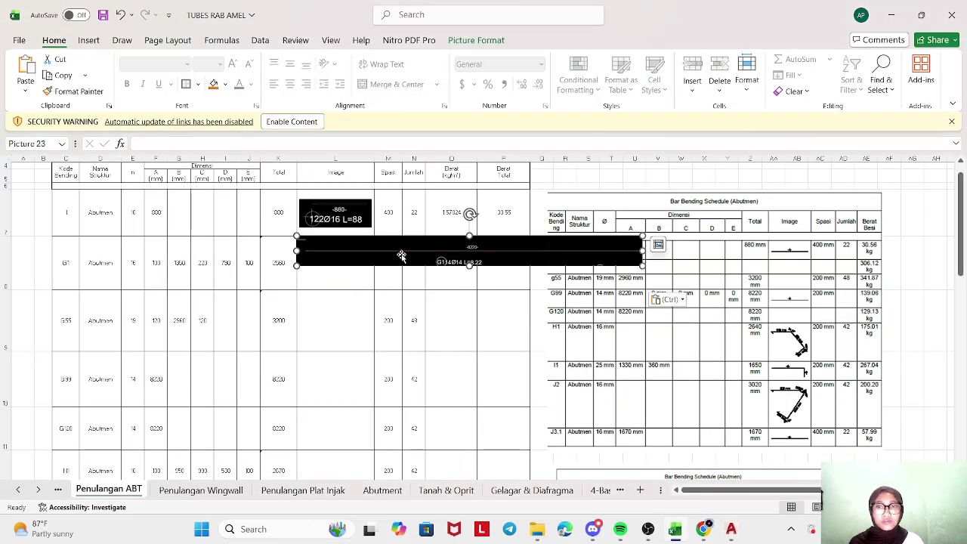
- Shrink bar G1's picture and widen the Image column so the picture fits inside its cell
{"action": "left_click_drag", "start_coordinate": [642, 266], "coordinate": [368, 252]}
{"action": "left_click_drag", "start_coordinate": [369, 259], "coordinate": [373, 262]}
{"action": "left_click_drag", "start_coordinate": [377, 157], "coordinate": [410, 158]}
{"action": "mouse_move", "coordinate": [401, 272]}
{"action": "left_mouse_down"}
{"action": "mouse_move", "coordinate": [408, 276]}
{"action": "mouse_move", "coordinate": [404, 249]}
{"action": "mouse_move", "coordinate": [408, 272]}
{"action": "left_mouse_up"}
{"action": "left_click", "coordinate": [384, 307]}
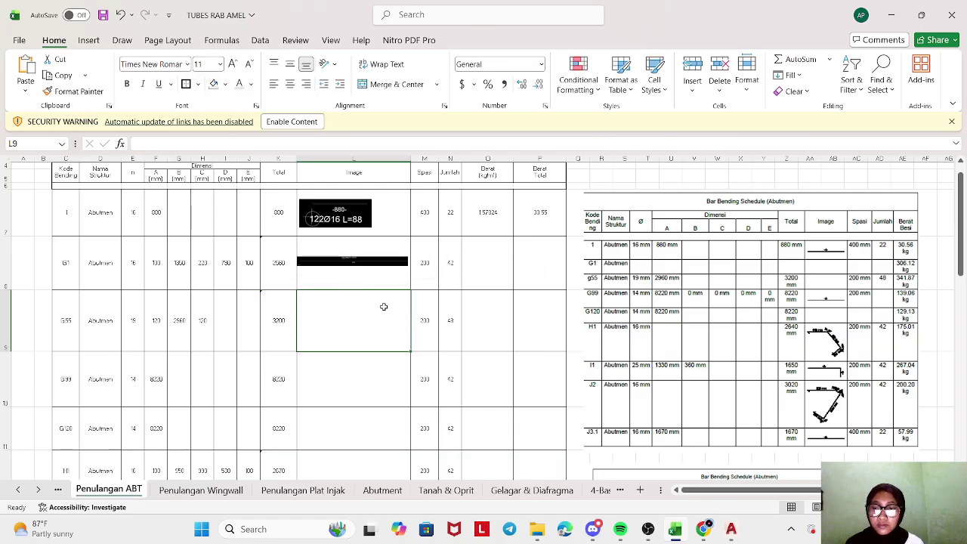
- Stretch bar G1's picture vertically and position it centrally within its Image cell
{"action": "left_click", "coordinate": [375, 263]}
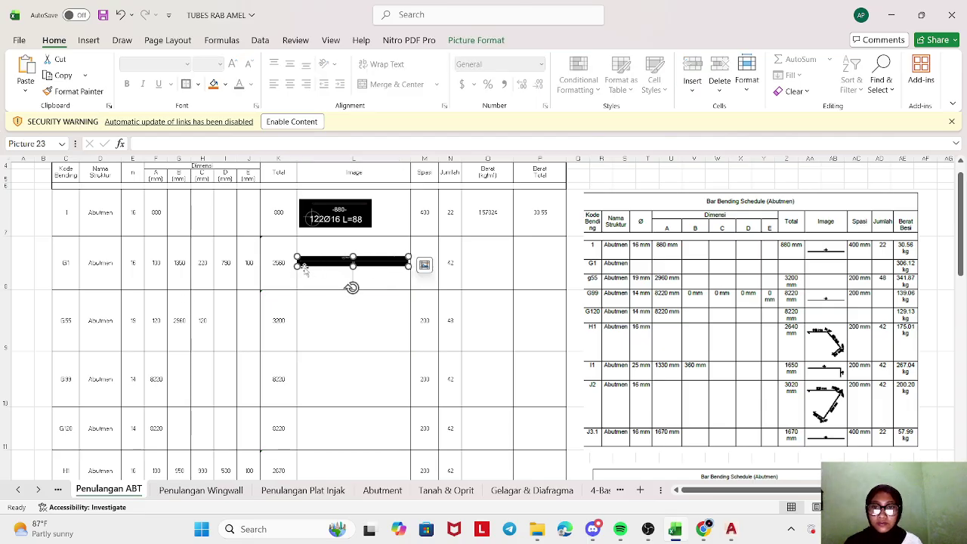
{"action": "left_click_drag", "start_coordinate": [307, 271], "coordinate": [358, 279]}
{"action": "left_click", "coordinate": [360, 270]}
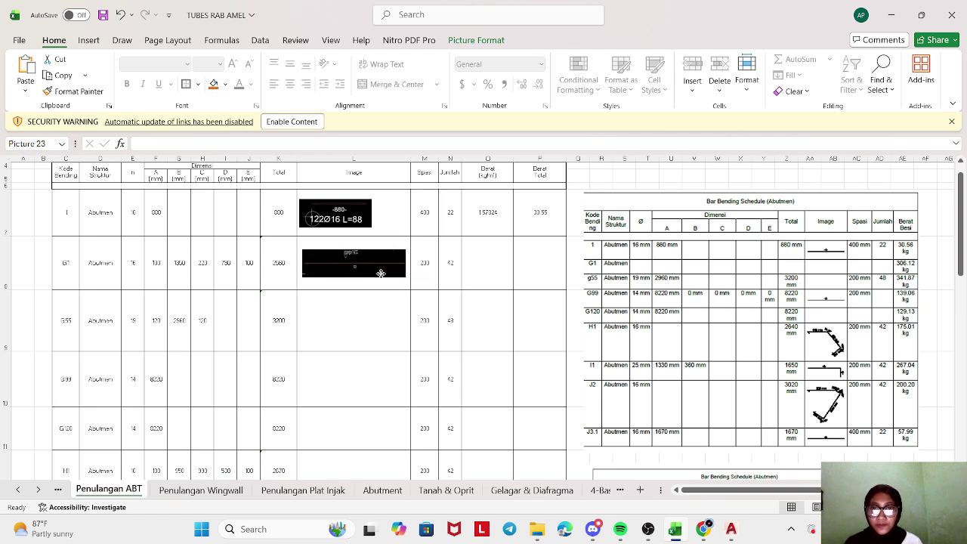
{"action": "left_click", "coordinate": [391, 309]}
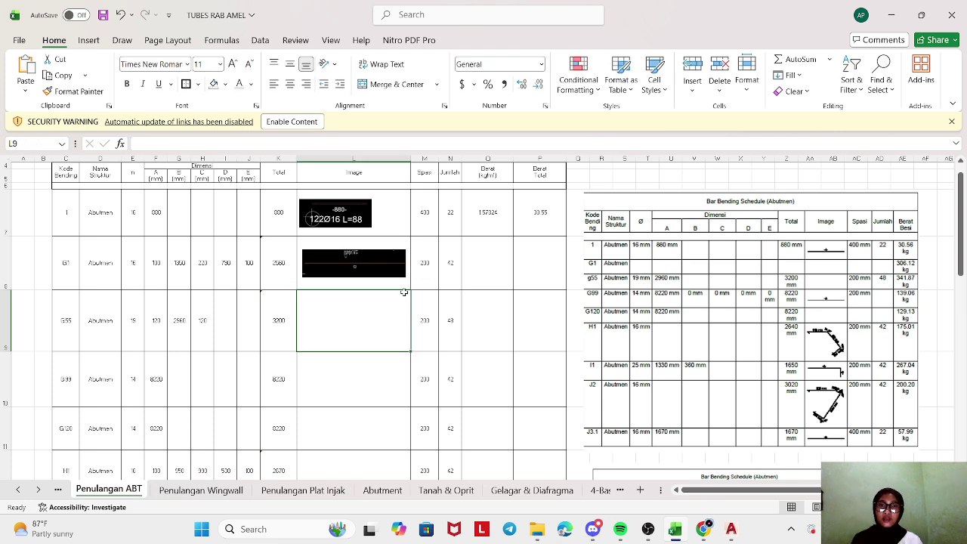
{"action": "left_click", "coordinate": [462, 271]}
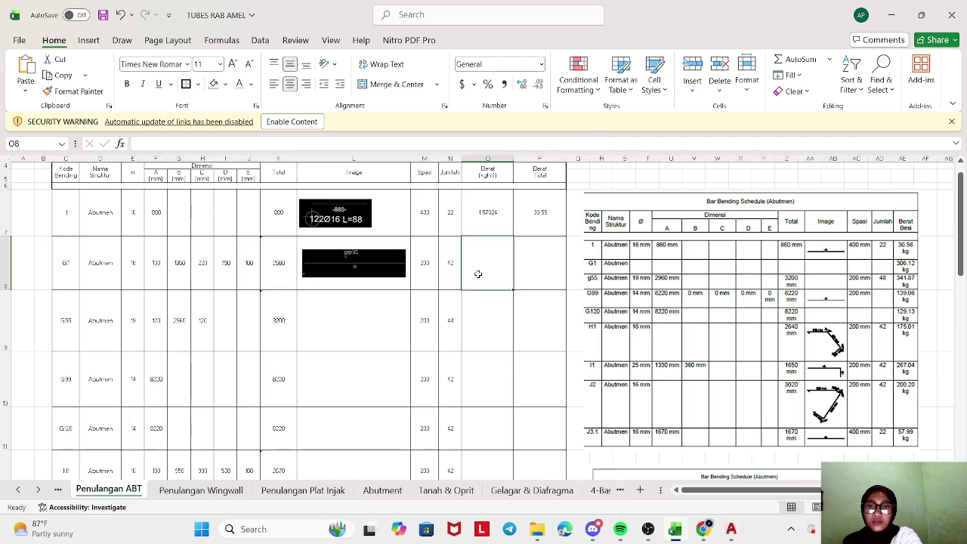
{"action": "left_click", "coordinate": [482, 220]}
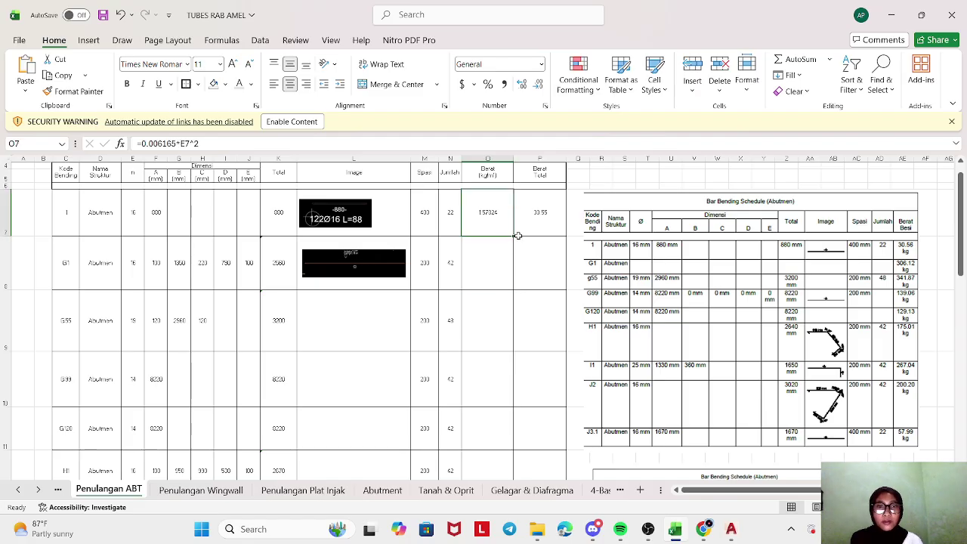
{"action": "left_click_drag", "start_coordinate": [515, 236], "coordinate": [513, 288]}
{"action": "left_click", "coordinate": [498, 249]}
{"action": "key", "text": "Delete"}
{"action": "left_click", "coordinate": [484, 316]}
{"action": "left_click", "coordinate": [486, 256]}
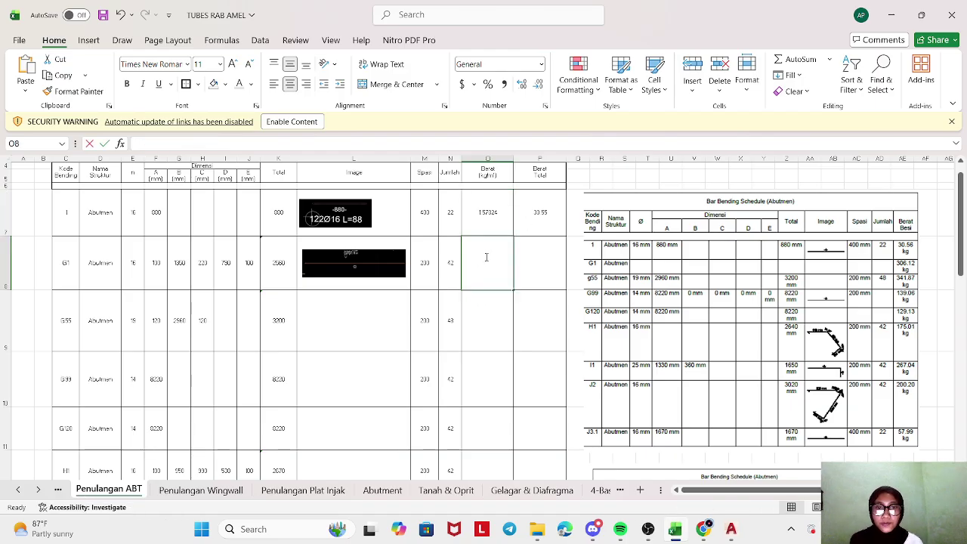
- Fill the unit weight formula from O7 down into bar G1's cell O8 as =0.006165*E8^2
{"action": "left_click", "coordinate": [488, 218]}
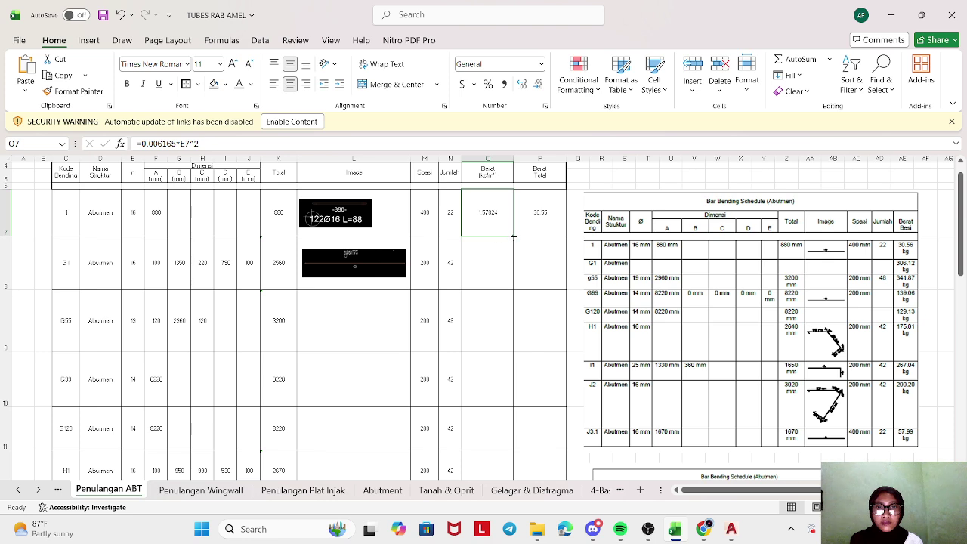
{"action": "left_click_drag", "start_coordinate": [513, 237], "coordinate": [513, 264]}
{"action": "left_click", "coordinate": [495, 264]}
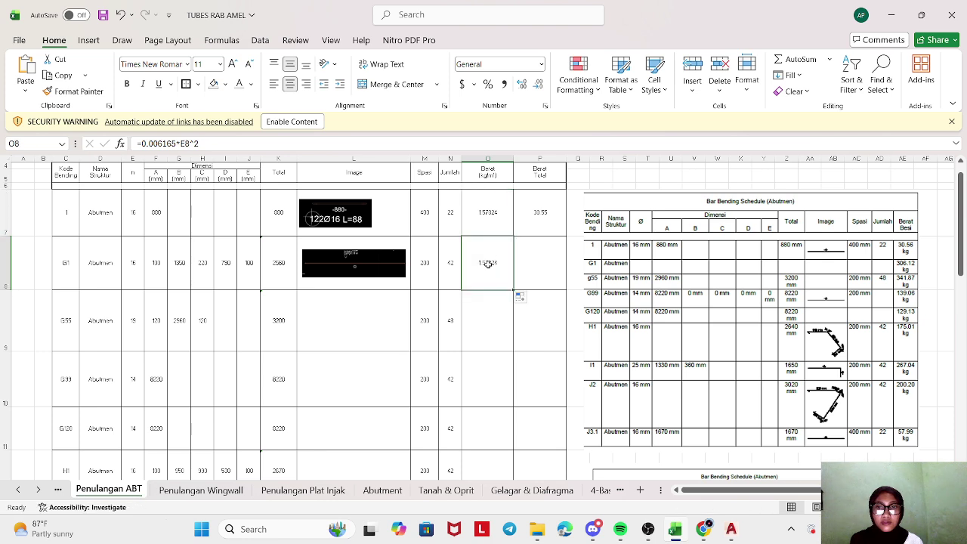
- Inspect the formula in cell O8 and its reference to bar G1's diameter, leaving it unmodified
{"action": "double_click", "coordinate": [488, 263]}
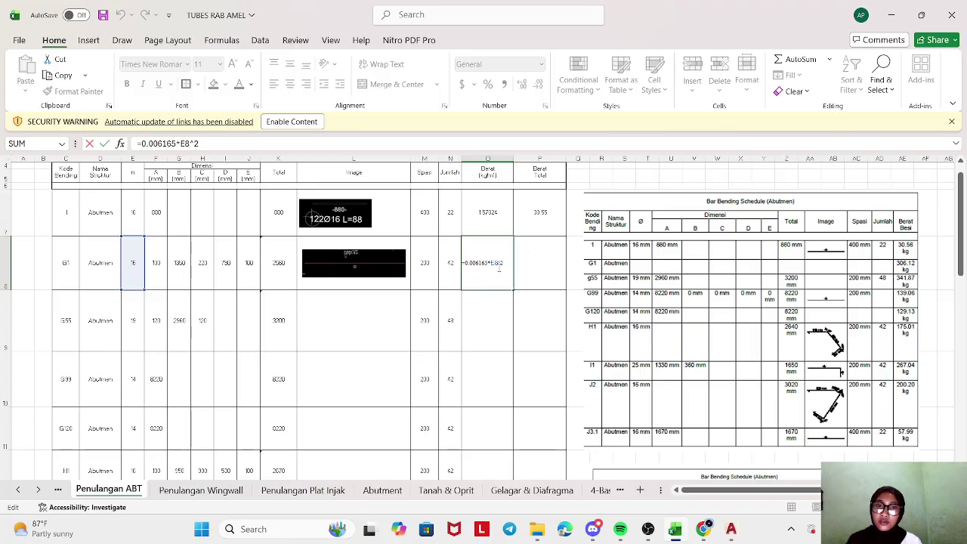
{"action": "key", "text": "Escape"}
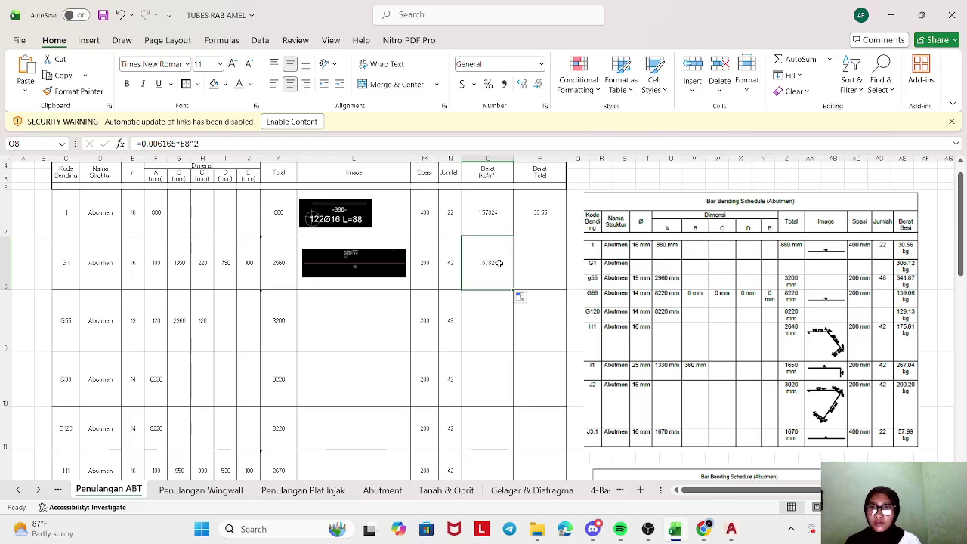
{"action": "double_click", "coordinate": [499, 263]}
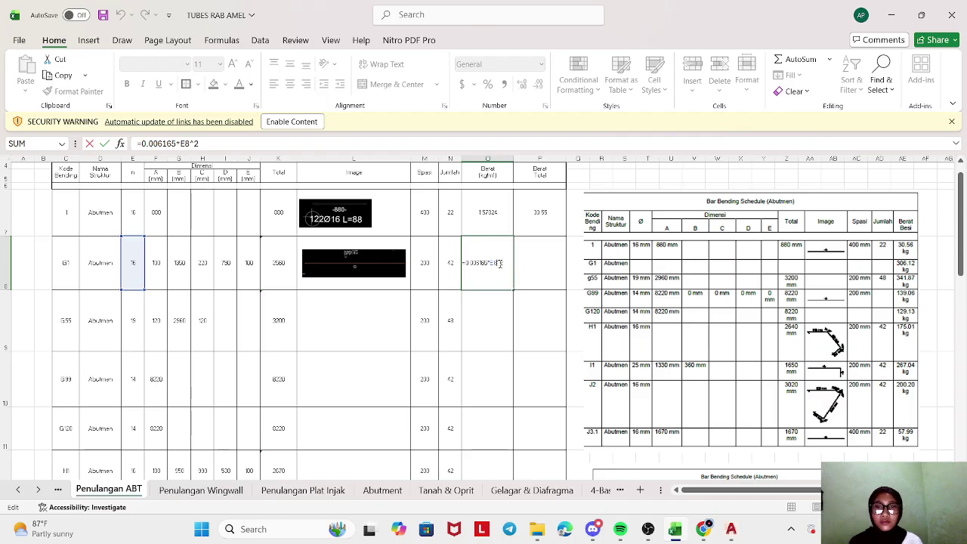
{"action": "left_click", "coordinate": [471, 309]}
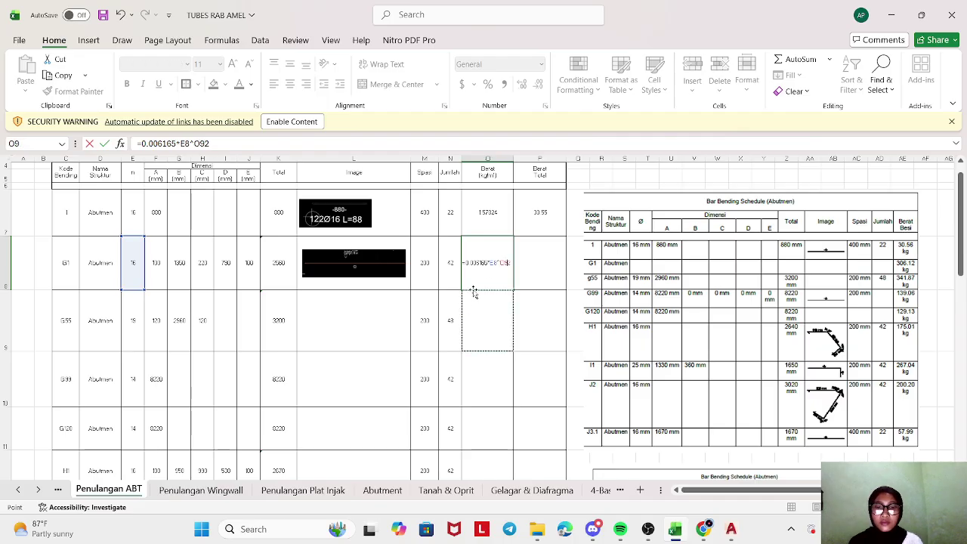
{"action": "key", "text": "Escape"}
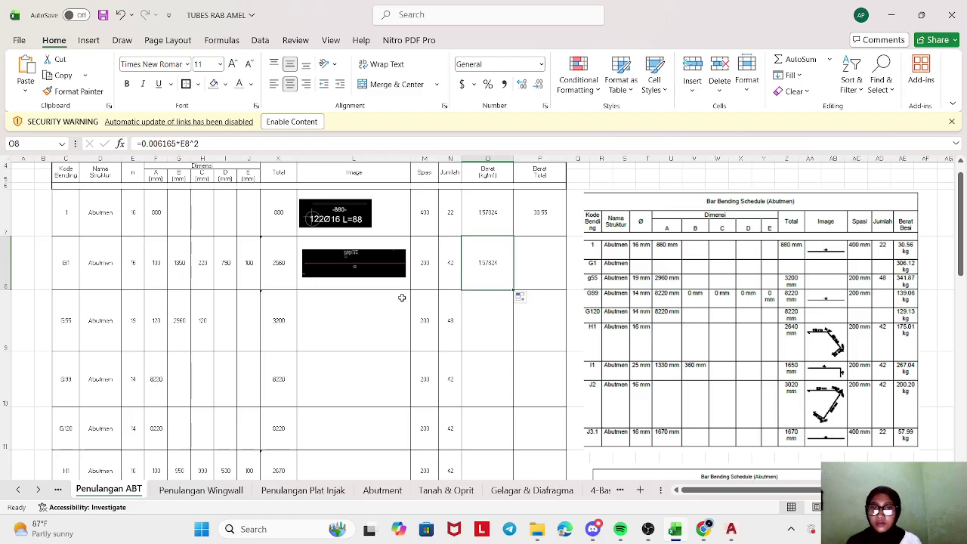
- Fill the total weight formula from P7 down into bar G1's cell P8 as =K8*N8*O8/1000
{"action": "left_click", "coordinate": [510, 295]}
{"action": "left_click", "coordinate": [502, 278]}
{"action": "left_click", "coordinate": [550, 255]}
{"action": "left_click", "coordinate": [550, 215]}
{"action": "left_click_drag", "start_coordinate": [566, 236], "coordinate": [561, 279]}
{"action": "left_click", "coordinate": [544, 322]}
{"action": "left_click", "coordinate": [542, 276]}
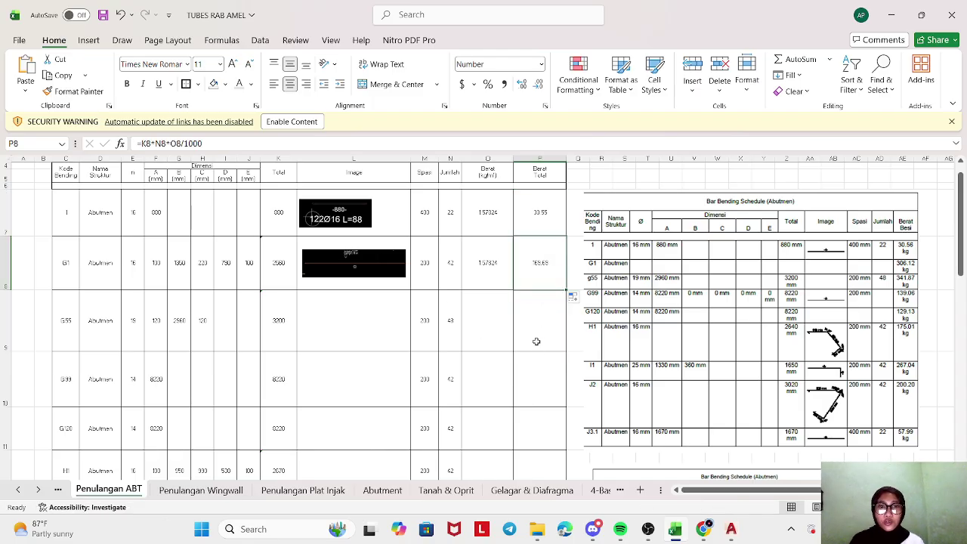
- Switch to the PENULANGAN ABUTMENT drawing in AutoCAD and capture a screen snip of the 2960 bar labelled g55 48Ø19 L=3.20
{"action": "scroll", "coordinate": [538, 333], "scroll_direction": "down", "scroll_amount": 1}
{"action": "scroll", "coordinate": [538, 333], "scroll_direction": "down", "scroll_amount": 1}
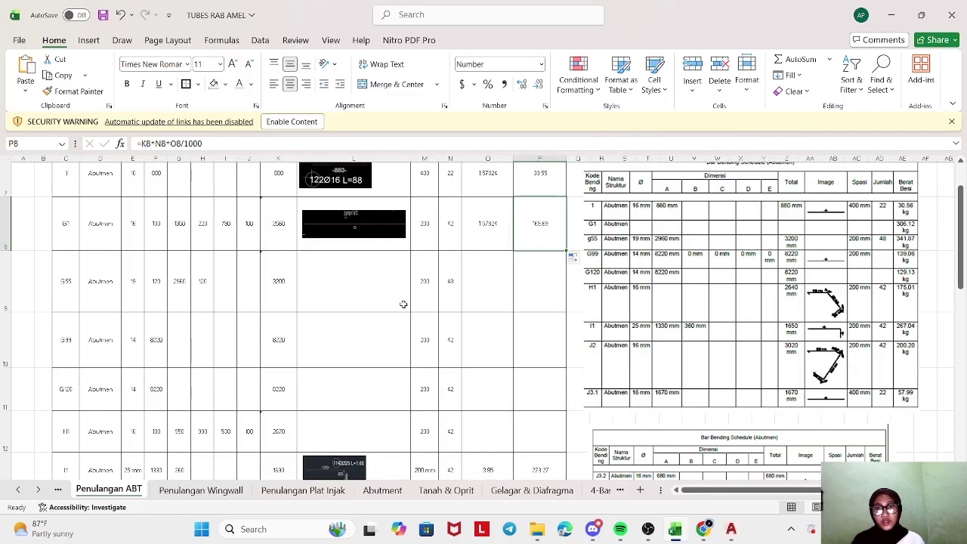
{"action": "left_click", "coordinate": [408, 306]}
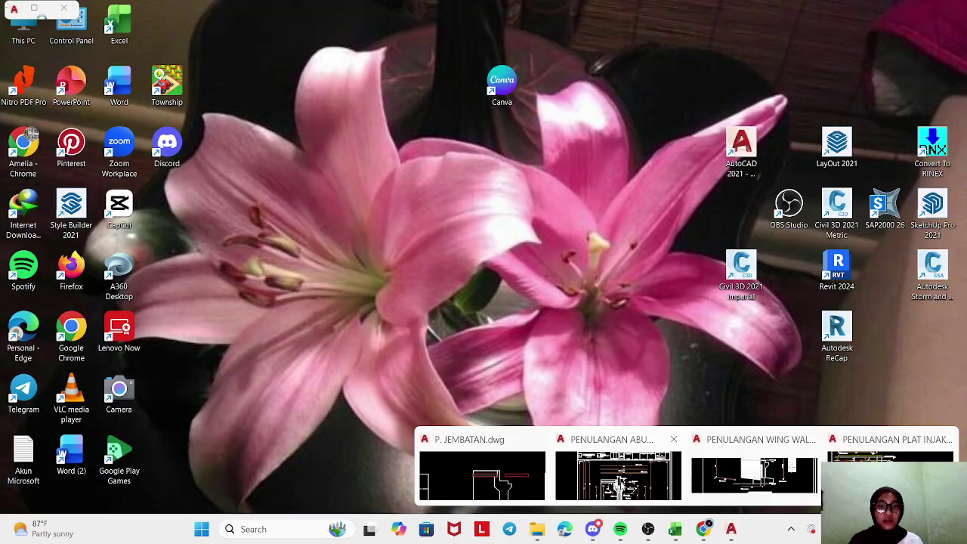
{"action": "left_click", "coordinate": [583, 479]}
{"action": "scroll", "coordinate": [518, 332], "scroll_direction": "down", "scroll_amount": 2}
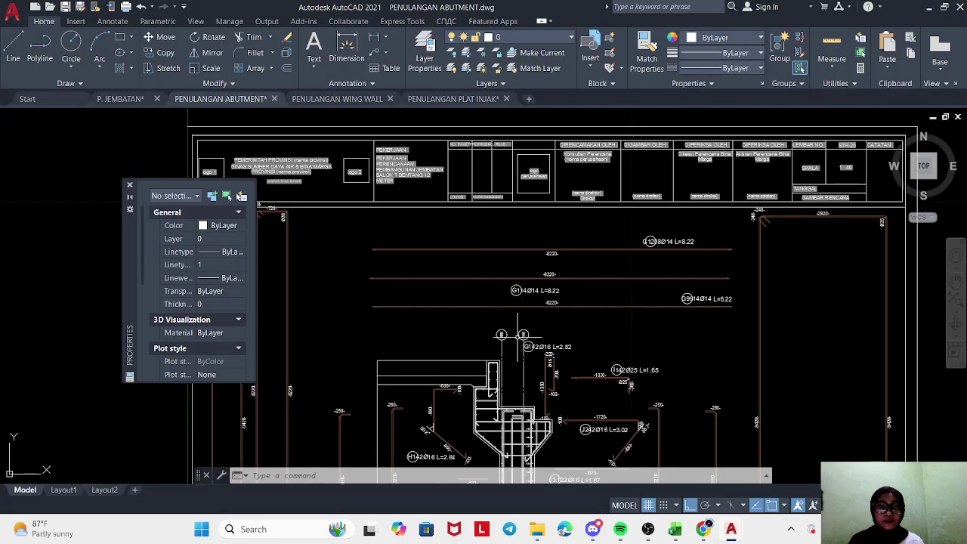
{"action": "left_click_drag", "start_coordinate": [609, 311], "coordinate": [587, 250]}
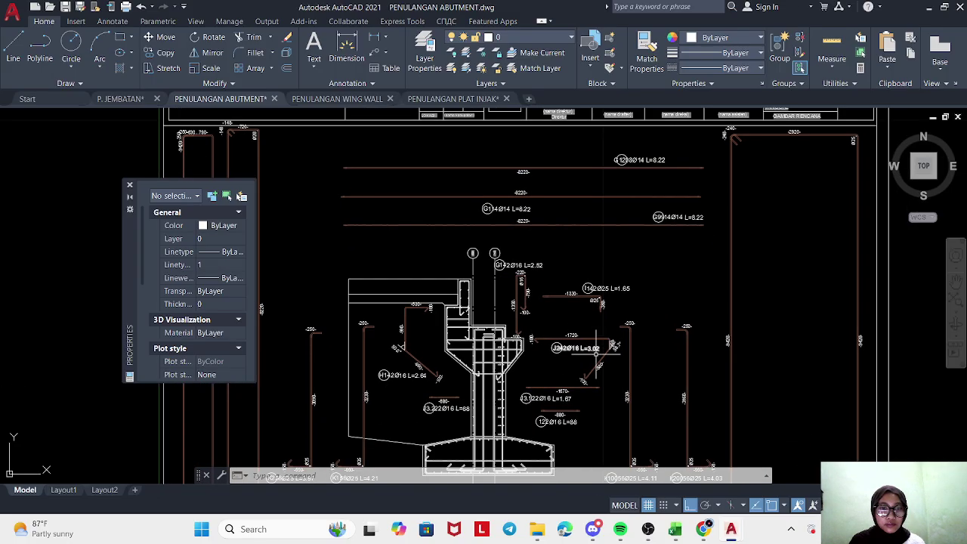
{"action": "mouse_move", "coordinate": [575, 407]}
{"action": "left_mouse_down"}
{"action": "mouse_move", "coordinate": [572, 331]}
{"action": "mouse_move", "coordinate": [581, 316]}
{"action": "left_mouse_up"}
{"action": "left_click_drag", "start_coordinate": [512, 315], "coordinate": [522, 308]}
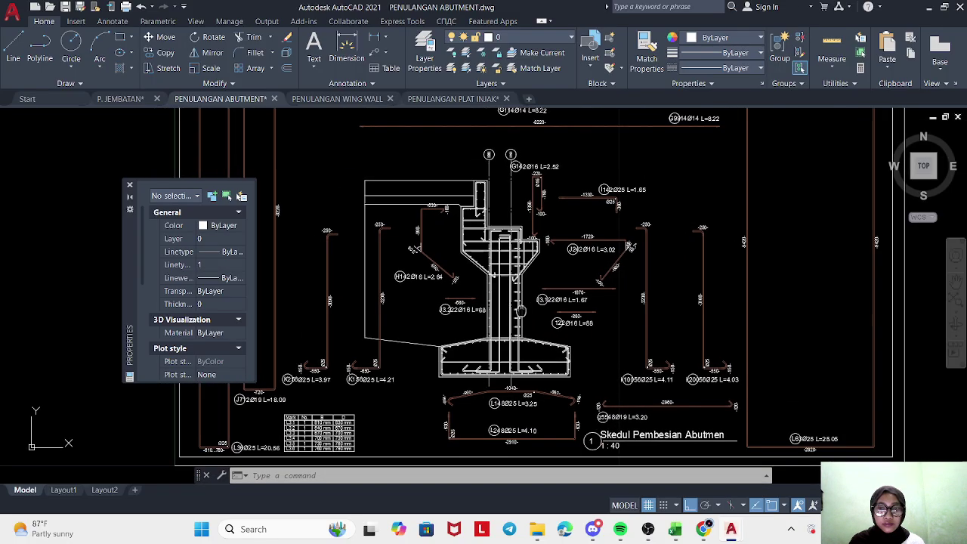
{"action": "scroll", "coordinate": [621, 422], "scroll_direction": "up", "scroll_amount": 5}
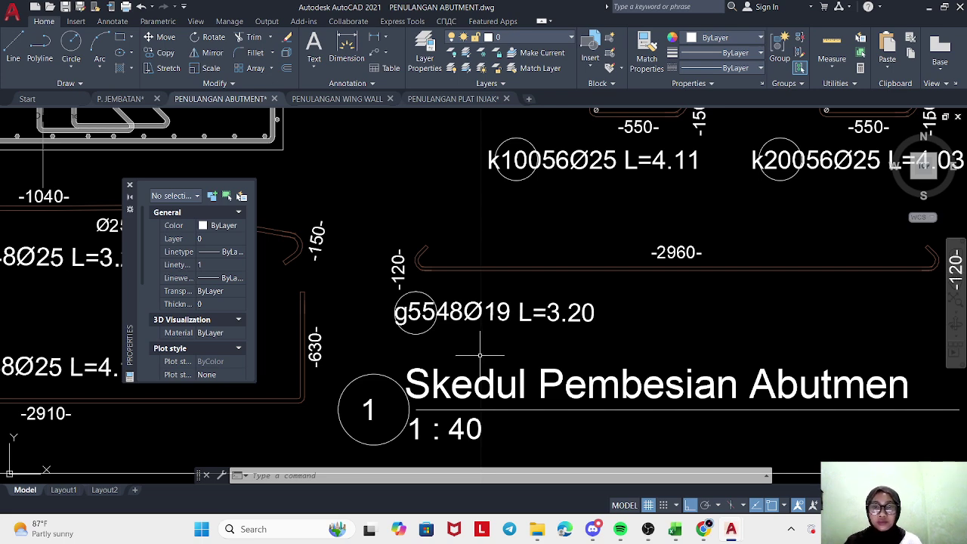
{"action": "scroll", "coordinate": [478, 356], "scroll_direction": "down", "scroll_amount": 4}
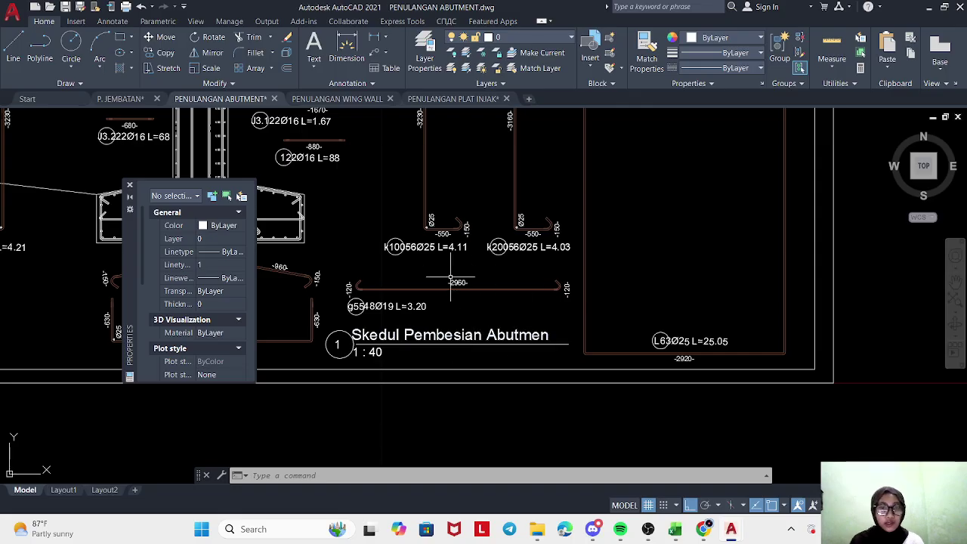
{"action": "key", "text": "super+shift+s"}
{"action": "left_click_drag", "start_coordinate": [335, 266], "coordinate": [582, 324]}
- Return to the Excel schedule, paste the captured picture into bar G55's Image cell, and shrink it to the column width
{"action": "left_click", "coordinate": [680, 531]}
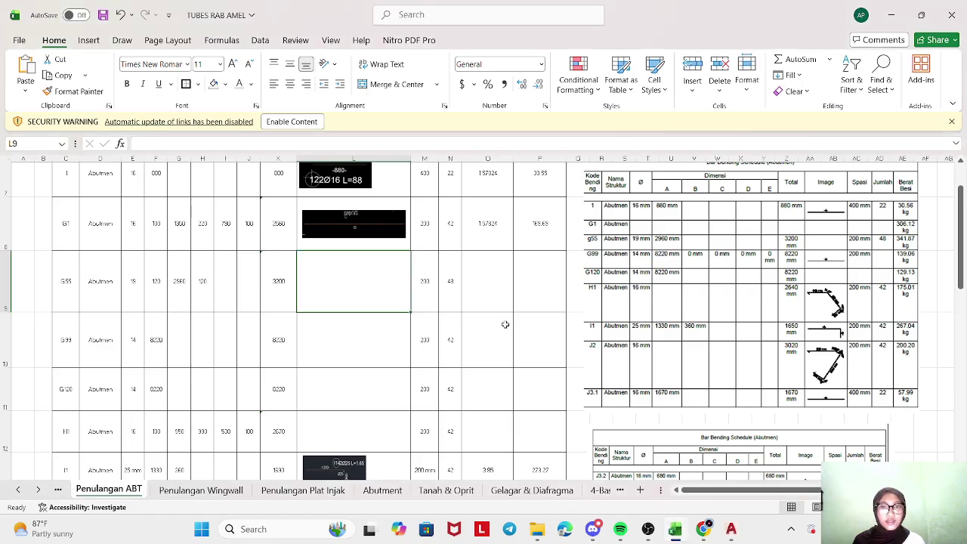
{"action": "right_click", "coordinate": [362, 279]}
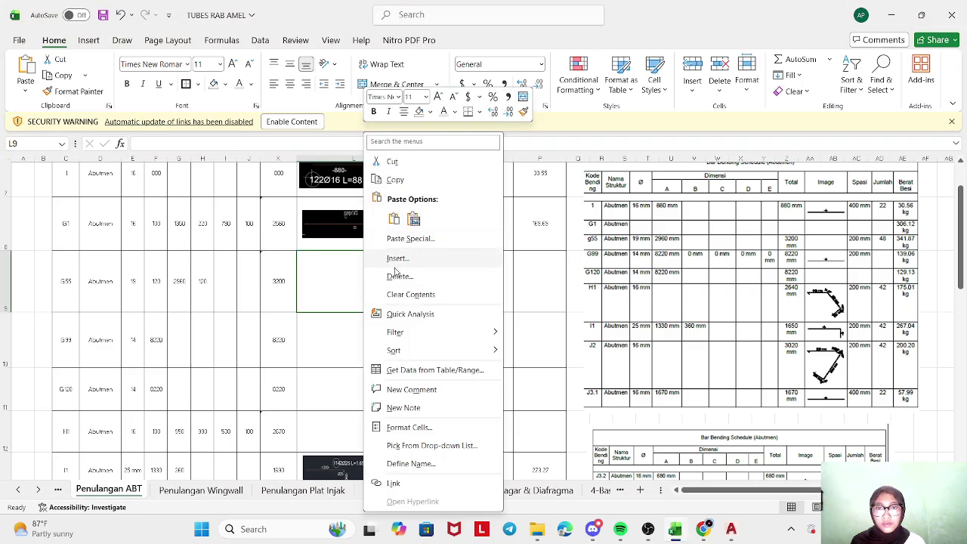
{"action": "left_click", "coordinate": [393, 219]}
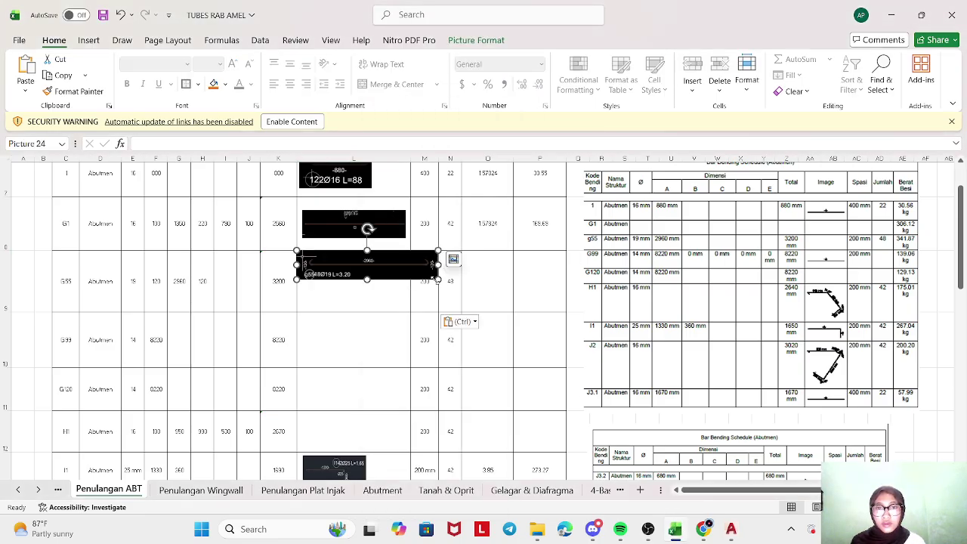
{"action": "left_click_drag", "start_coordinate": [437, 279], "coordinate": [392, 287]}
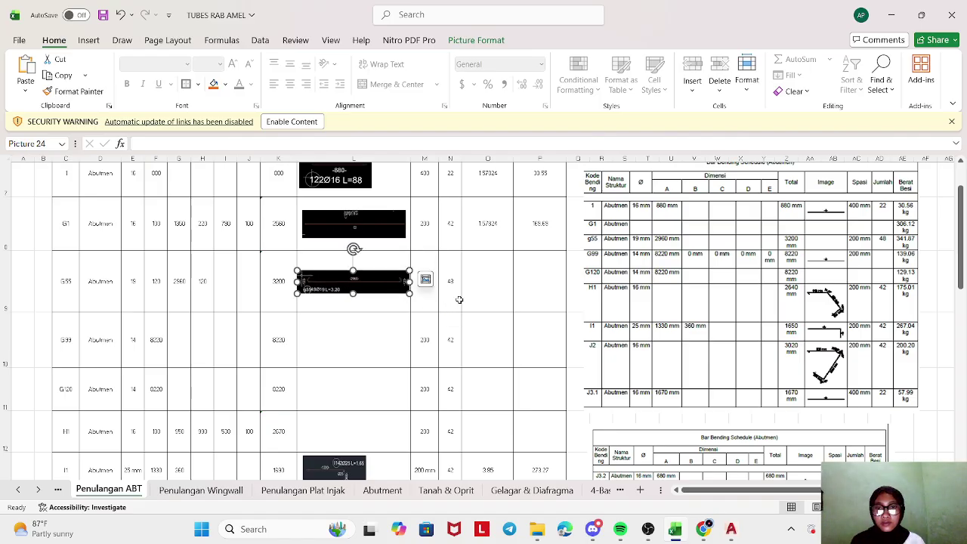
{"action": "left_click", "coordinate": [463, 301]}
- Review bar G1's unit weight formula in O8 and compare it with the diameter and empty weight cell in bar G55's row
{"action": "scroll", "coordinate": [464, 301], "scroll_direction": "up", "scroll_amount": 1}
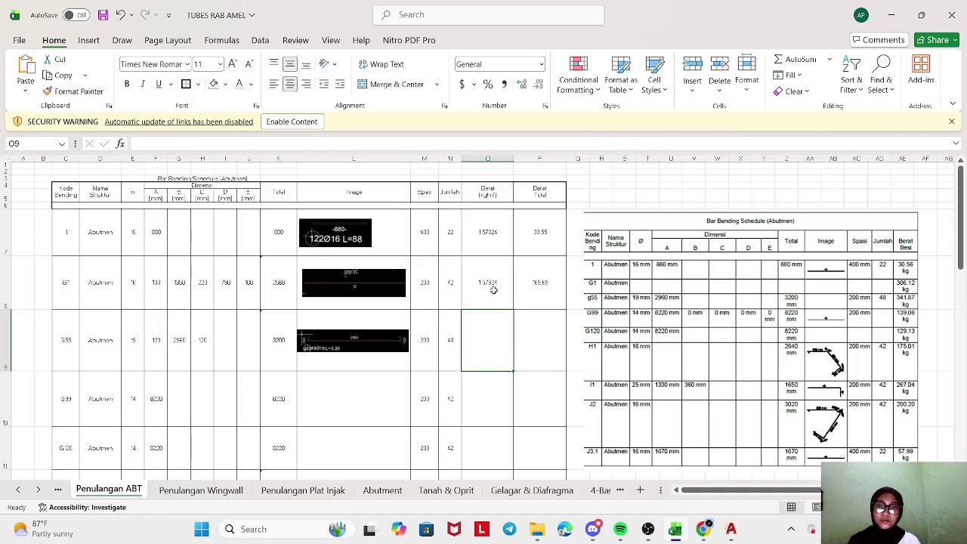
{"action": "double_click", "coordinate": [493, 286]}
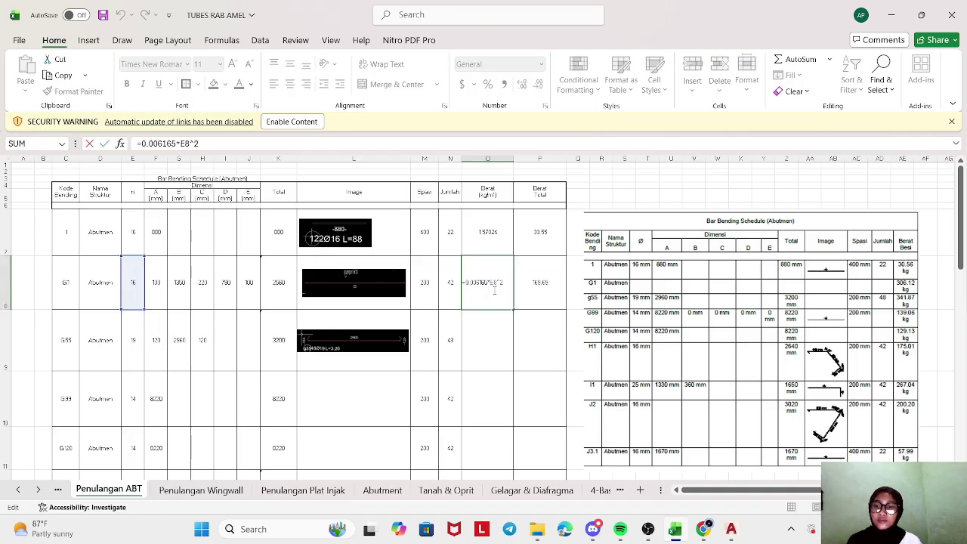
{"action": "key", "text": "Escape"}
{"action": "scroll", "coordinate": [343, 342], "scroll_direction": "down", "scroll_amount": 1}
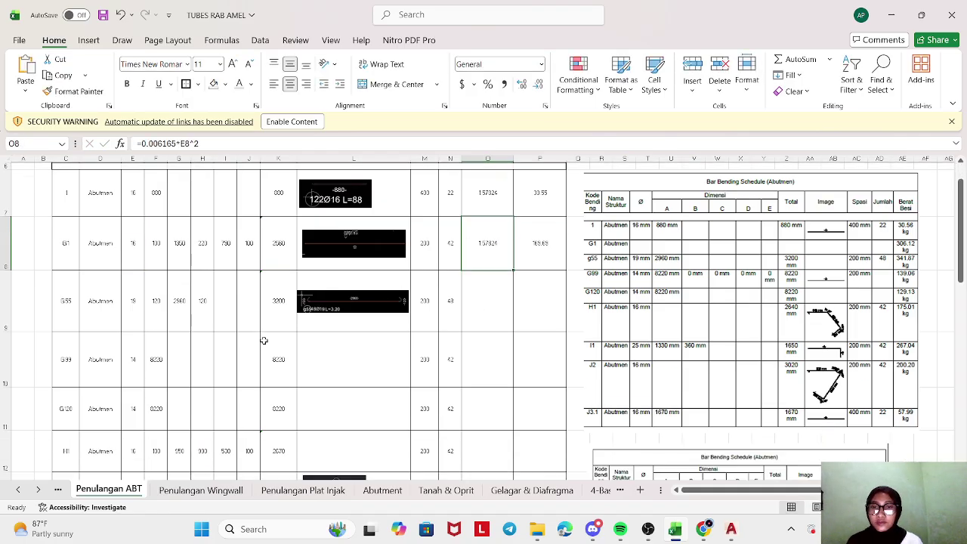
{"action": "left_click", "coordinate": [349, 311]}
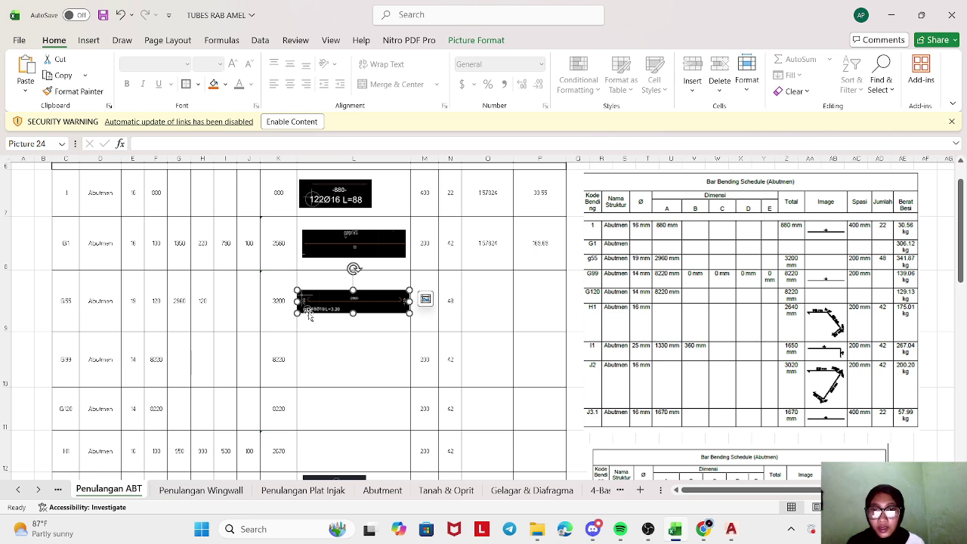
{"action": "left_click", "coordinate": [472, 303]}
{"action": "scroll", "coordinate": [472, 303], "scroll_direction": "up", "scroll_amount": 1}
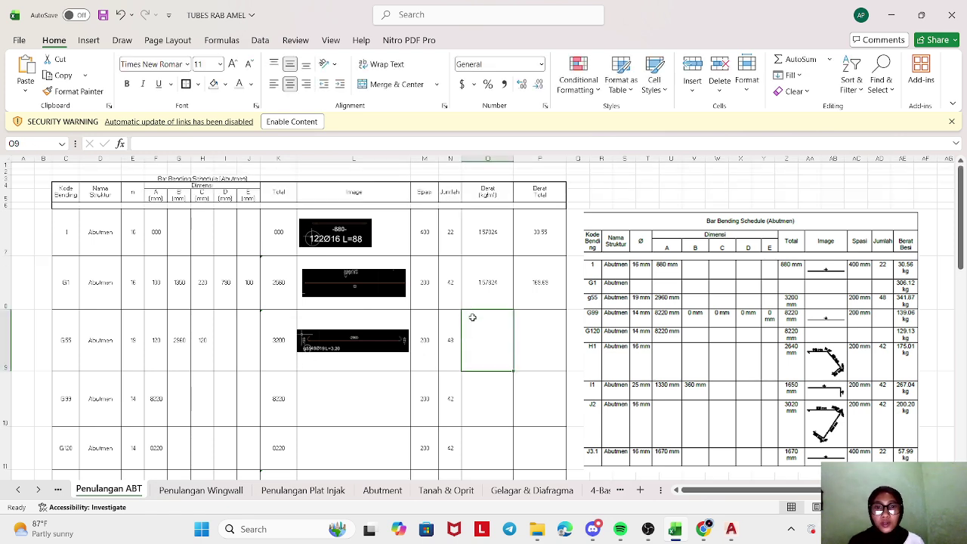
{"action": "scroll", "coordinate": [473, 316], "scroll_direction": "down", "scroll_amount": 1}
{"action": "double_click", "coordinate": [473, 318]}
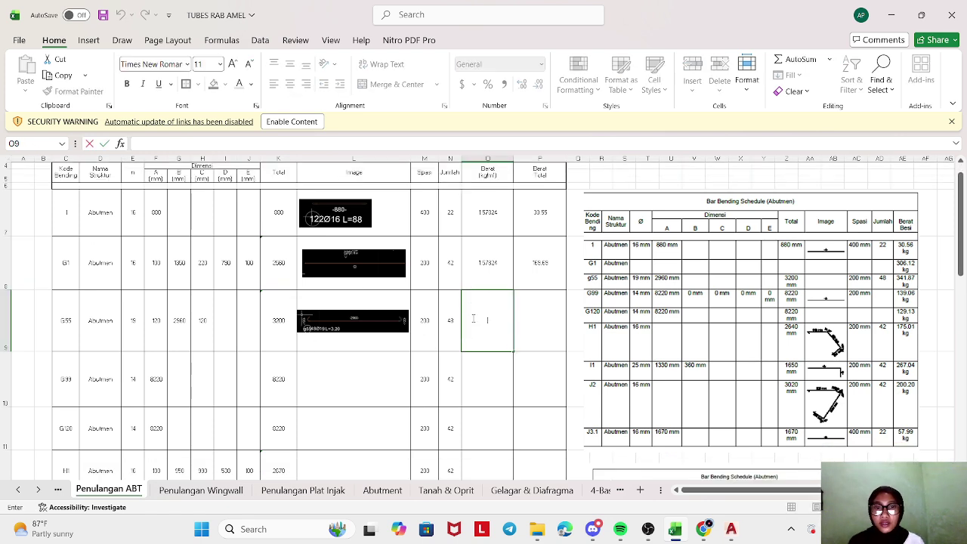
{"action": "left_click", "coordinate": [481, 277]}
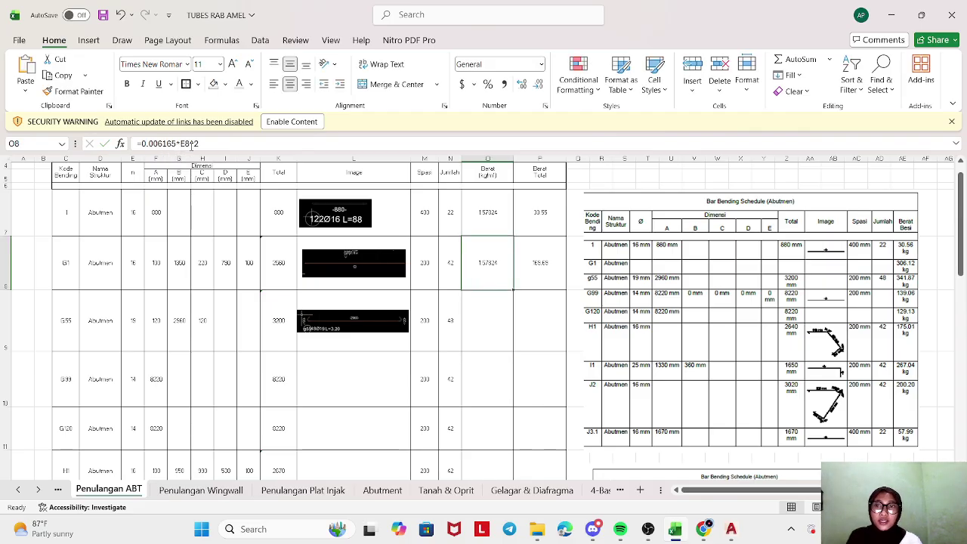
{"action": "scroll", "coordinate": [165, 286], "scroll_direction": "up", "scroll_amount": 1}
{"action": "scroll", "coordinate": [175, 295], "scroll_direction": "down", "scroll_amount": 1}
{"action": "scroll", "coordinate": [139, 274], "scroll_direction": "up", "scroll_amount": 1}
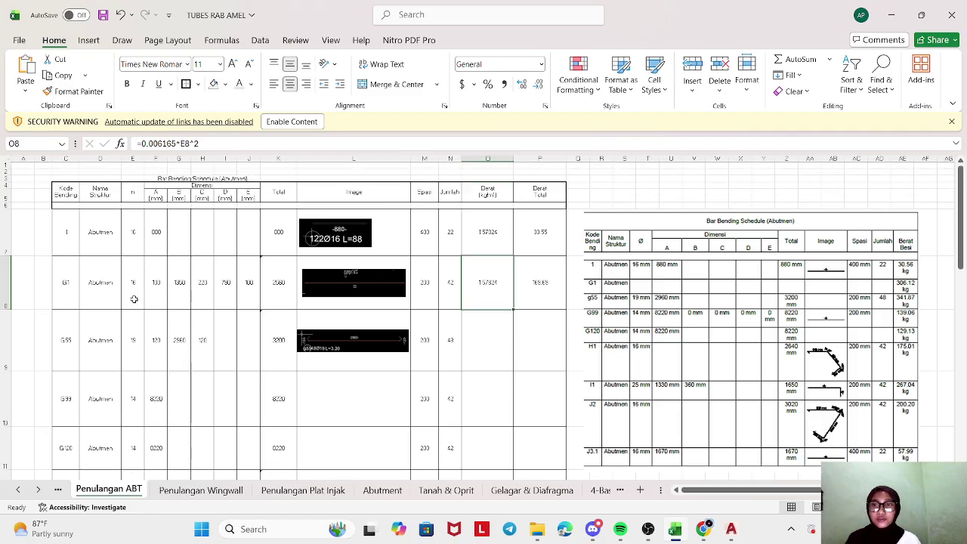
{"action": "scroll", "coordinate": [135, 299], "scroll_direction": "down", "scroll_amount": 1}
{"action": "scroll", "coordinate": [244, 272], "scroll_direction": "down", "scroll_amount": 1}
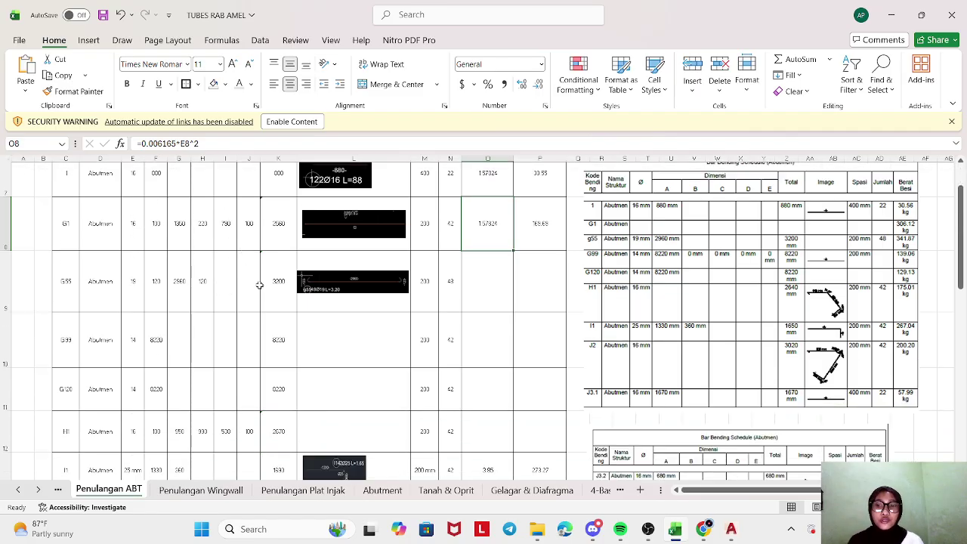
- Fill the unit weight formula from O8 down into bar G55's cell O9 and reduce its display to five decimals
{"action": "left_click", "coordinate": [488, 267]}
{"action": "left_click", "coordinate": [491, 243]}
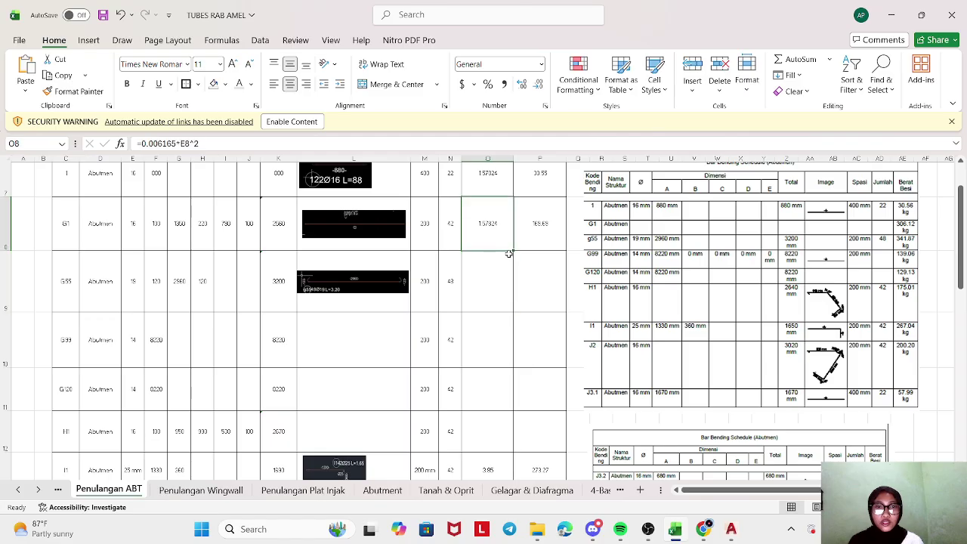
{"action": "left_click_drag", "start_coordinate": [515, 252], "coordinate": [508, 298]}
{"action": "left_click", "coordinate": [464, 284]}
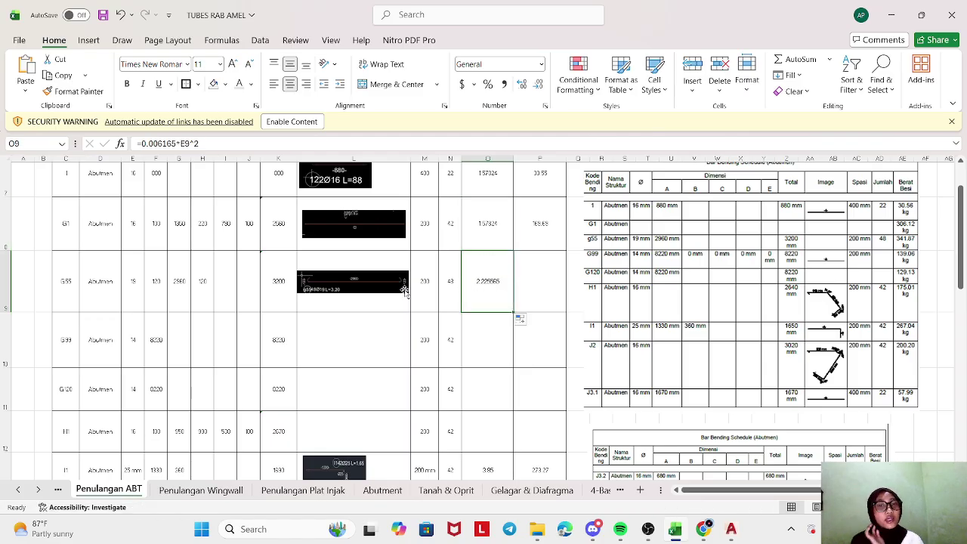
{"action": "left_click", "coordinate": [538, 83]}
- Fill the total weight formula from P8 down into bar G55's cell P9 and check its cell references
{"action": "left_click", "coordinate": [527, 278]}
{"action": "left_click", "coordinate": [556, 208]}
{"action": "left_click_drag", "start_coordinate": [567, 250], "coordinate": [567, 312]}
{"action": "left_click", "coordinate": [497, 281]}
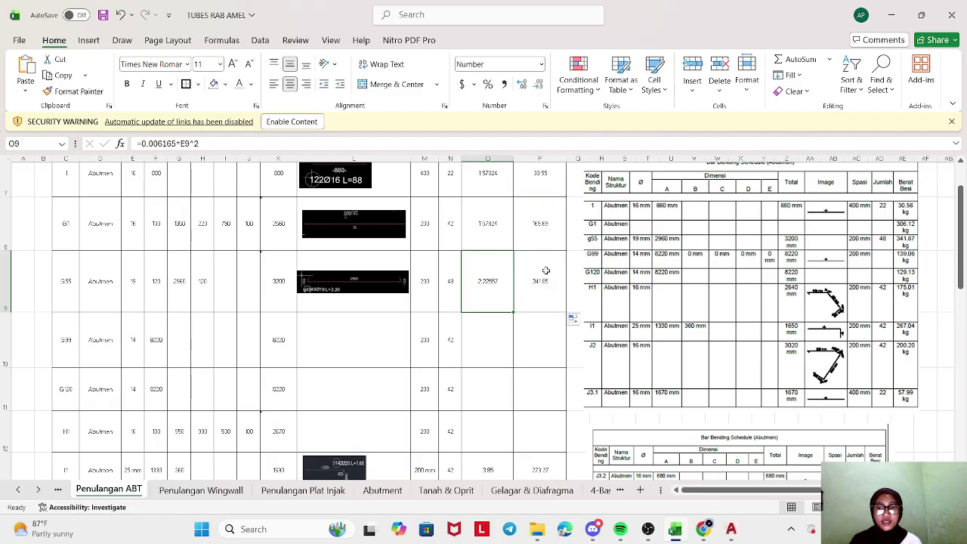
{"action": "scroll", "coordinate": [522, 262], "scroll_direction": "up", "scroll_amount": 1}
{"action": "left_click", "coordinate": [549, 330]}
{"action": "double_click", "coordinate": [540, 340]}
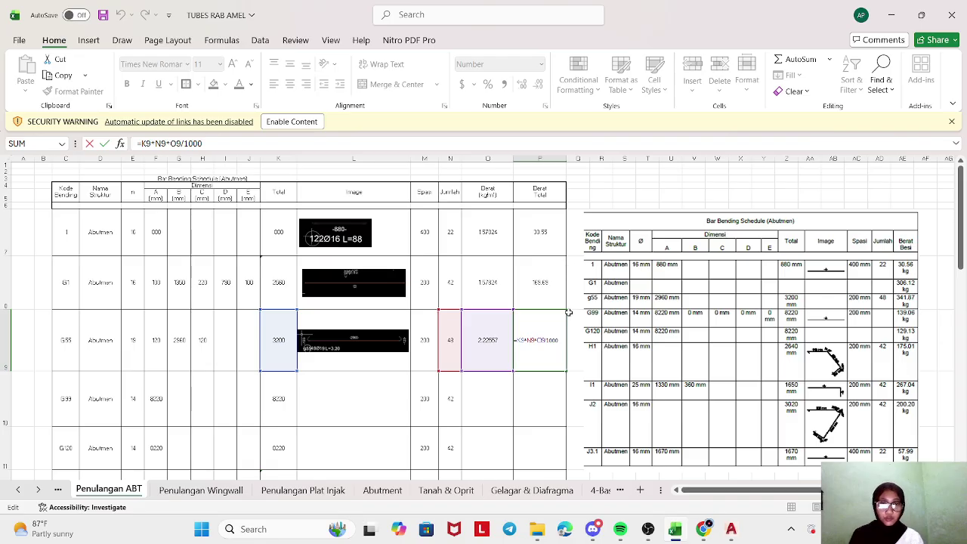
{"action": "key", "text": "Escape"}
{"action": "scroll", "coordinate": [335, 427], "scroll_direction": "down", "scroll_amount": 3}
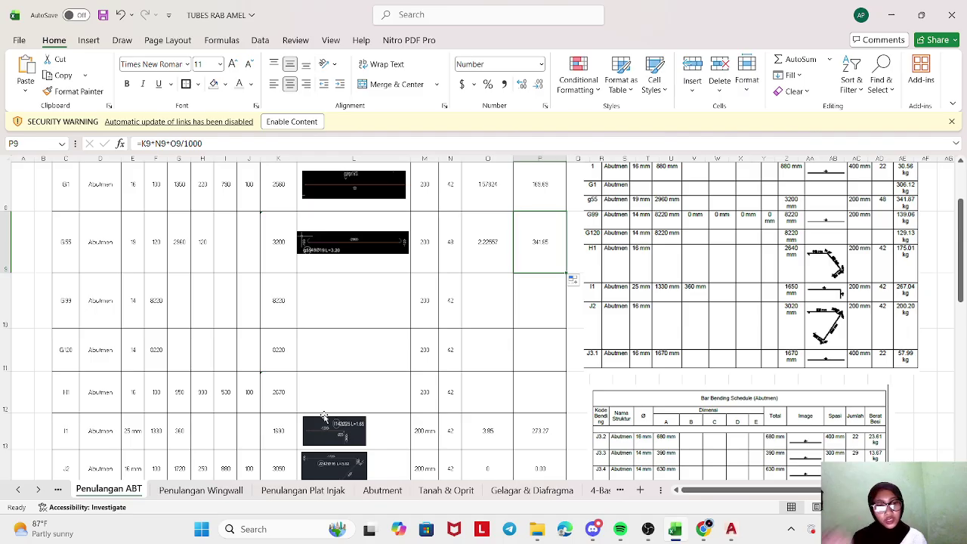
{"action": "left_click", "coordinate": [704, 529]}
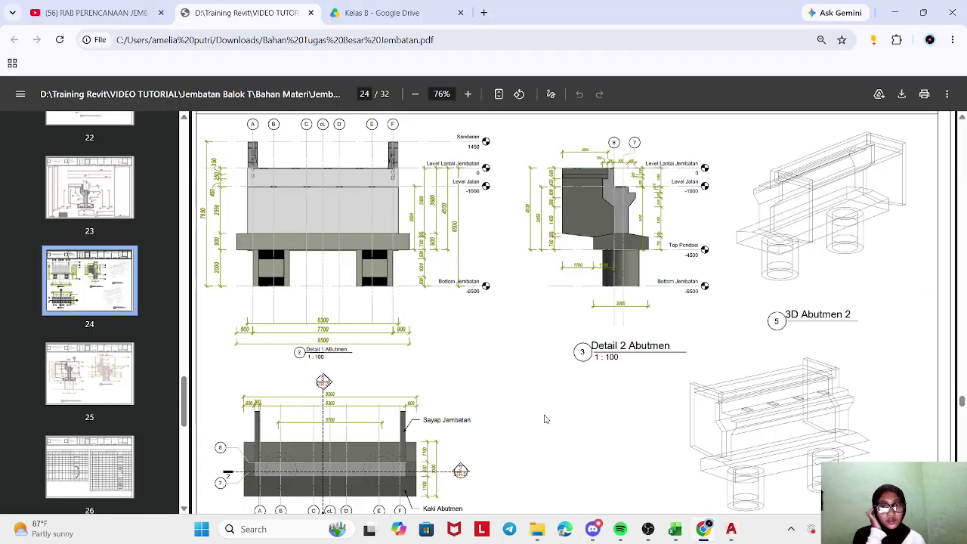
{"action": "scroll", "coordinate": [546, 419], "scroll_direction": "down", "scroll_amount": 2}
{"action": "scroll", "coordinate": [559, 430], "scroll_direction": "up", "scroll_amount": 3}
- Switch to the PENULANGAN ABUTMENT drawing in AutoCAD and capture a screen snip of the bar labelled G99 14Ø14 L=8.22
{"action": "mouse_move", "coordinate": [730, 529]}
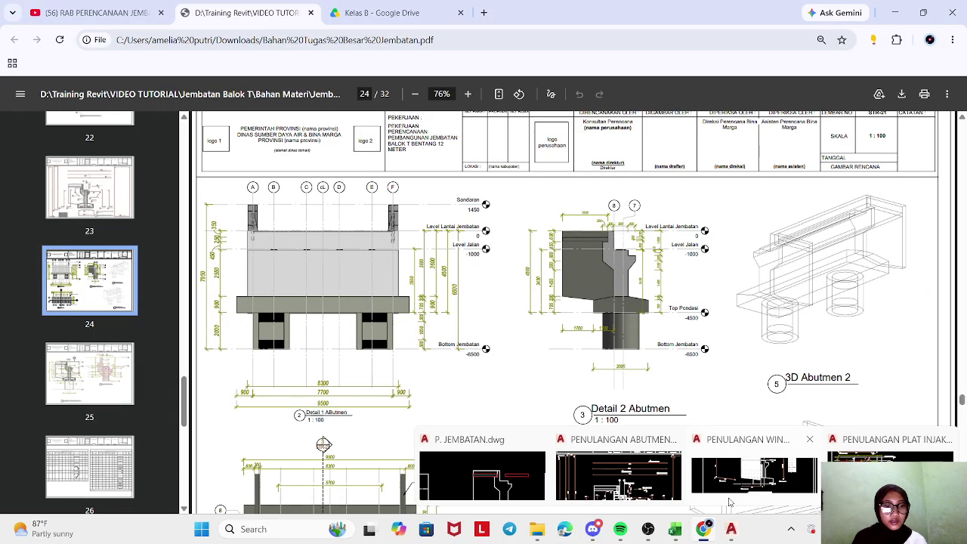
{"action": "left_click", "coordinate": [627, 473]}
{"action": "scroll", "coordinate": [424, 268], "scroll_direction": "down", "scroll_amount": 3}
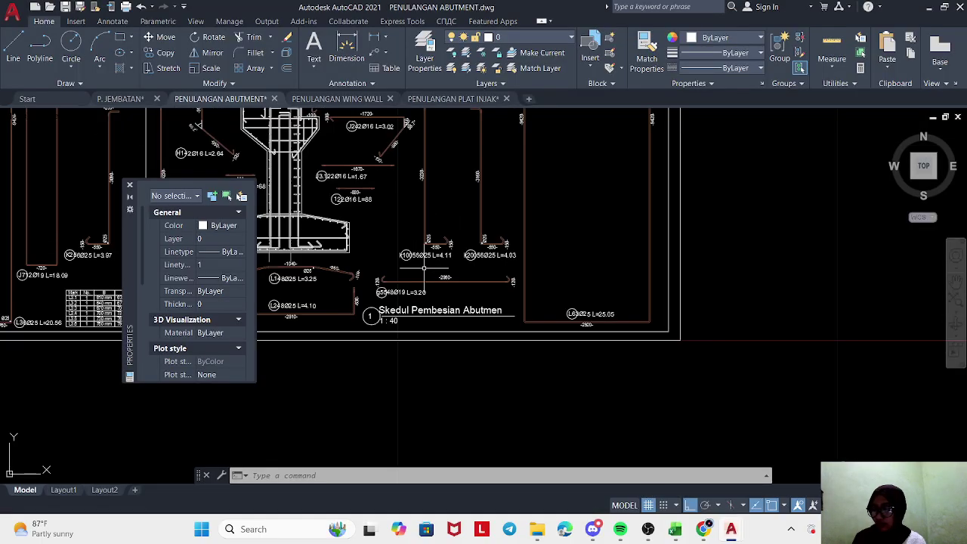
{"action": "scroll", "coordinate": [399, 291], "scroll_direction": "up", "scroll_amount": 3}
{"action": "scroll", "coordinate": [587, 363], "scroll_direction": "down", "scroll_amount": 2}
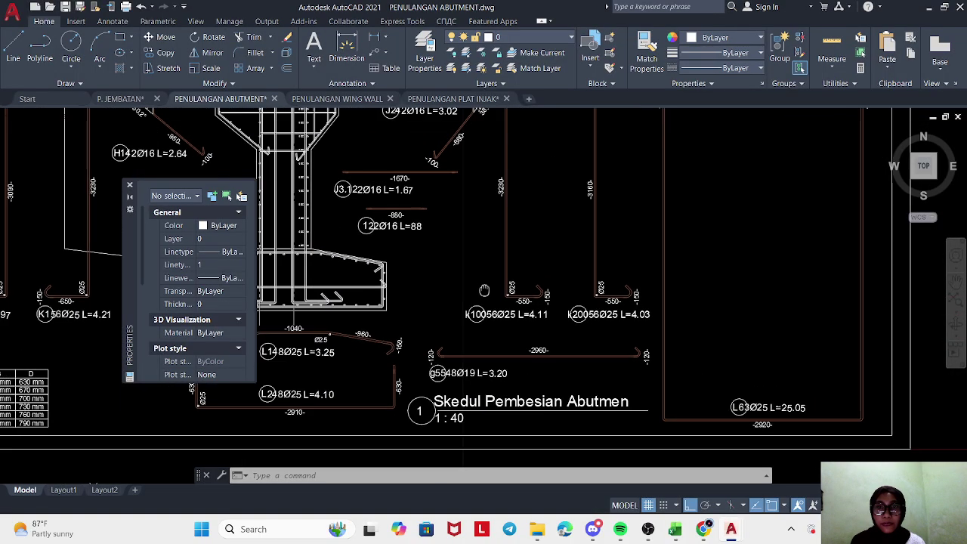
{"action": "left_click_drag", "start_coordinate": [476, 288], "coordinate": [686, 331]}
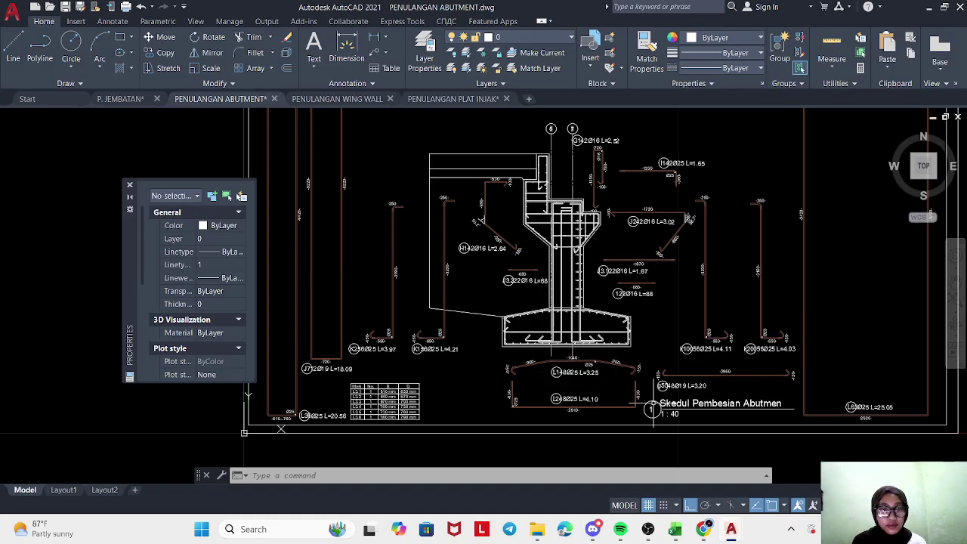
{"action": "left_click_drag", "start_coordinate": [633, 292], "coordinate": [610, 349]}
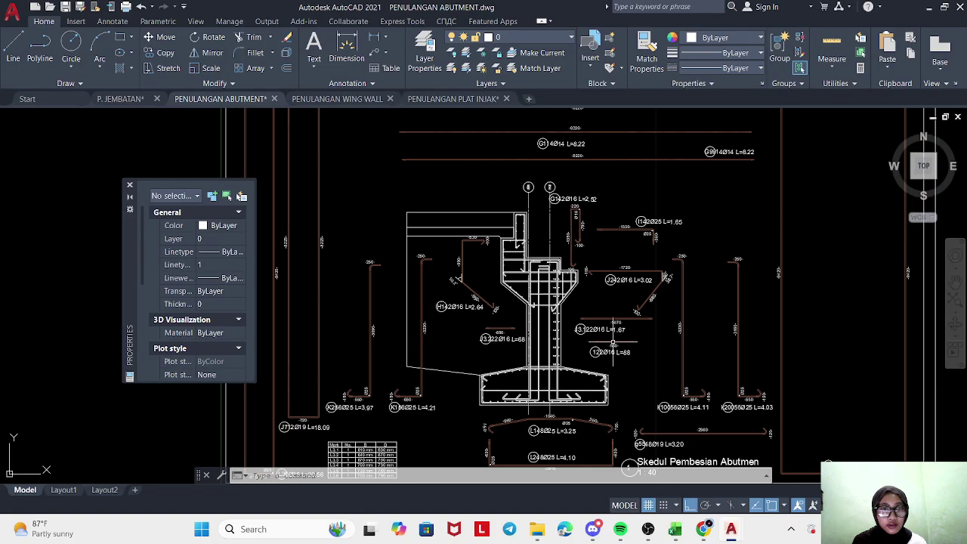
{"action": "scroll", "coordinate": [749, 174], "scroll_direction": "up", "scroll_amount": 4}
{"action": "mouse_move", "coordinate": [749, 175]}
{"action": "left_mouse_down"}
{"action": "mouse_move", "coordinate": [675, 280]}
{"action": "mouse_move", "coordinate": [639, 294]}
{"action": "left_mouse_up"}
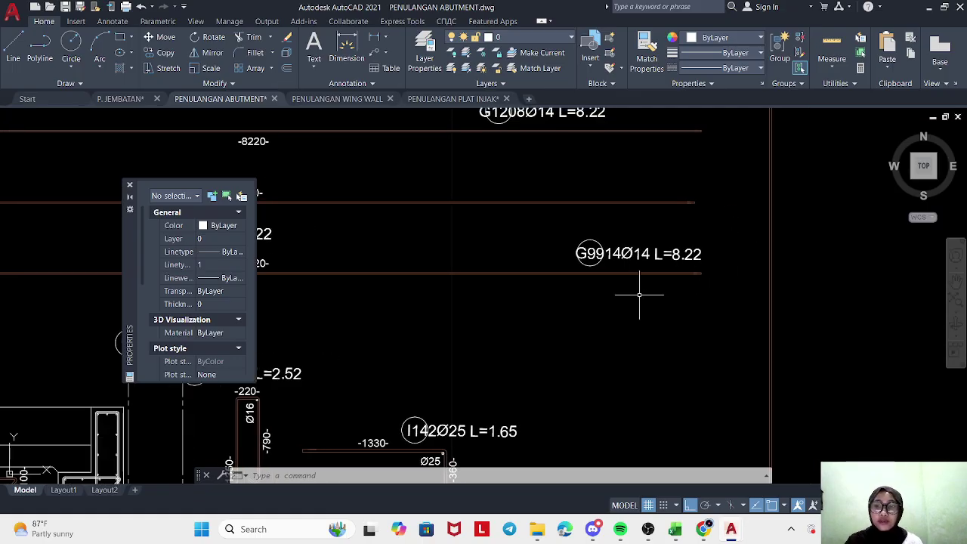
{"action": "scroll", "coordinate": [634, 328], "scroll_direction": "down", "scroll_amount": 4}
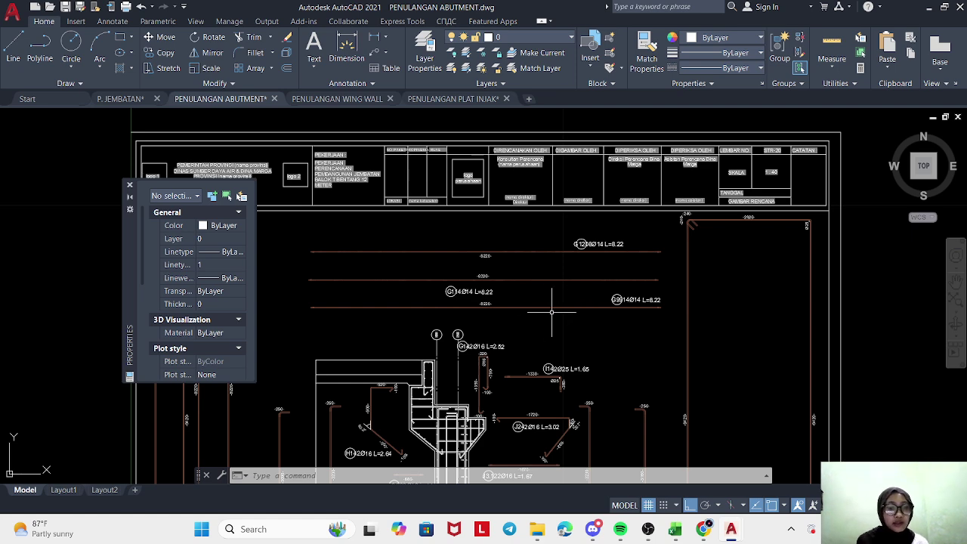
{"action": "key", "text": "super+shift+s"}
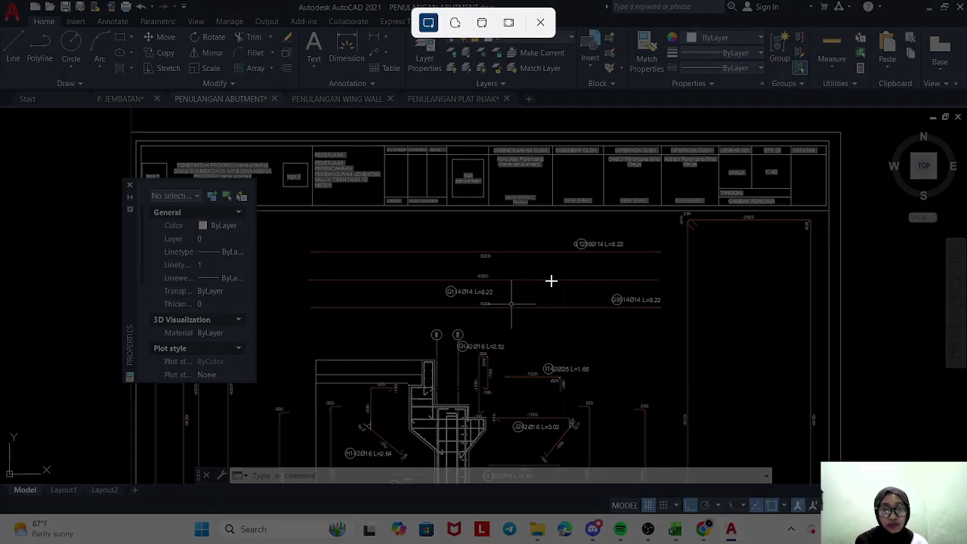
{"action": "left_click_drag", "start_coordinate": [557, 289], "coordinate": [676, 327]}
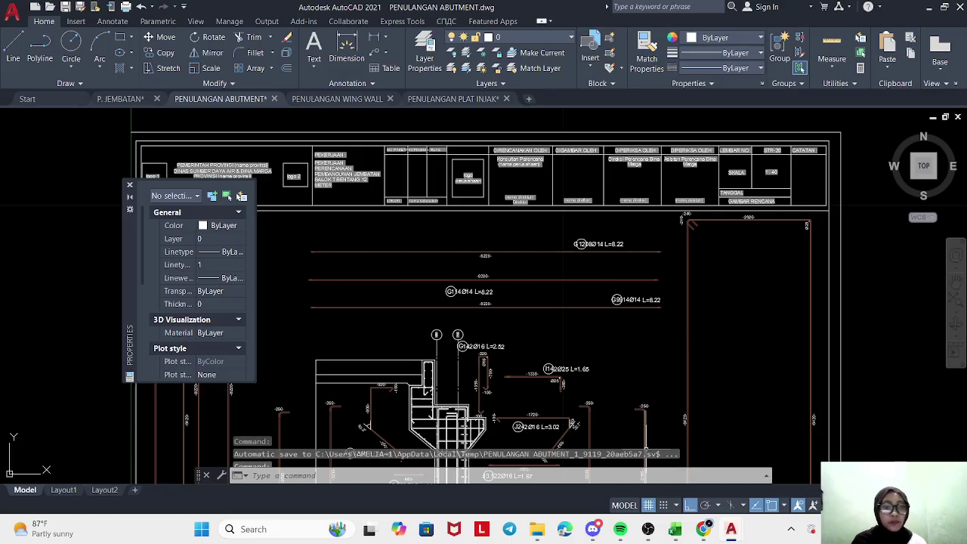
- Return to the Excel schedule, paste the captured picture into bar G99's Image cell, and enlarge it to about the column width
{"action": "left_click", "coordinate": [675, 529]}
{"action": "right_click", "coordinate": [349, 304]}
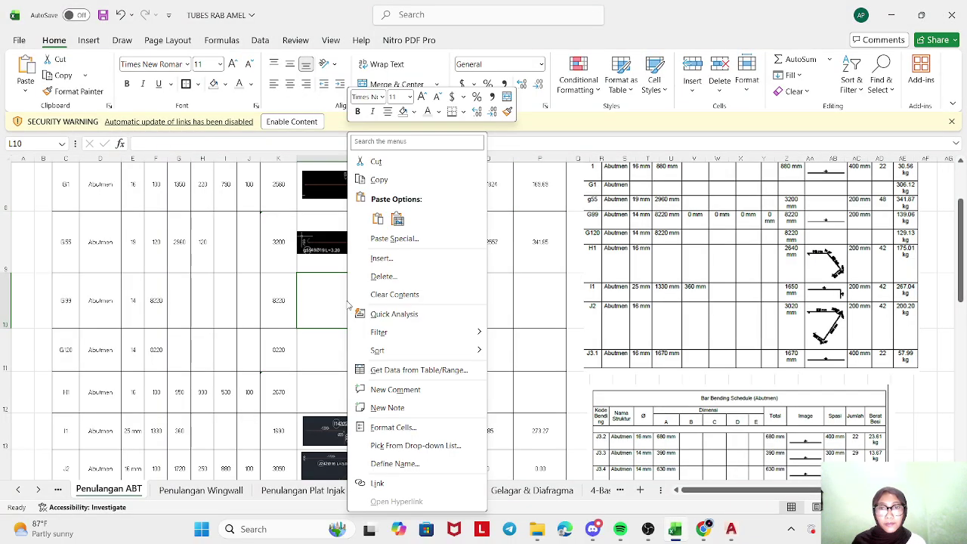
{"action": "left_click", "coordinate": [377, 219]}
{"action": "left_click", "coordinate": [354, 295]}
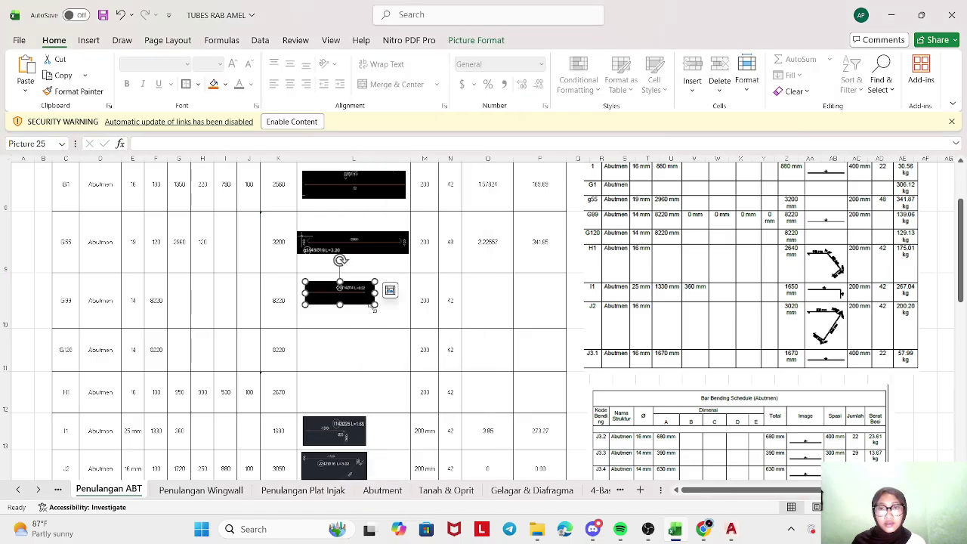
{"action": "left_click_drag", "start_coordinate": [376, 306], "coordinate": [402, 318]}
{"action": "left_click", "coordinate": [398, 333]}
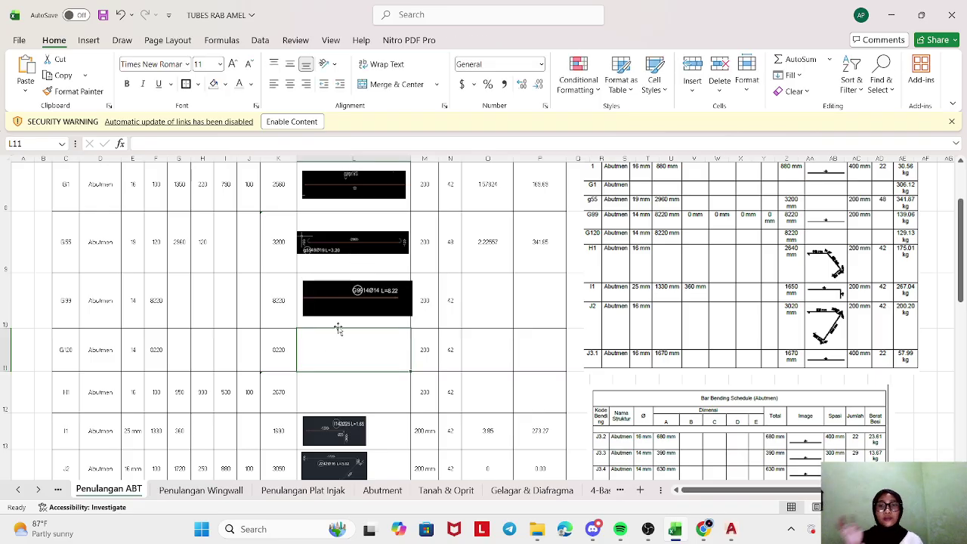
- Fill the unit weight formula from O9 down into bar G99's cell O10 as =0.006165*E10^2
{"action": "left_click", "coordinate": [128, 303]}
{"action": "left_click", "coordinate": [472, 295]}
{"action": "left_click", "coordinate": [490, 262]}
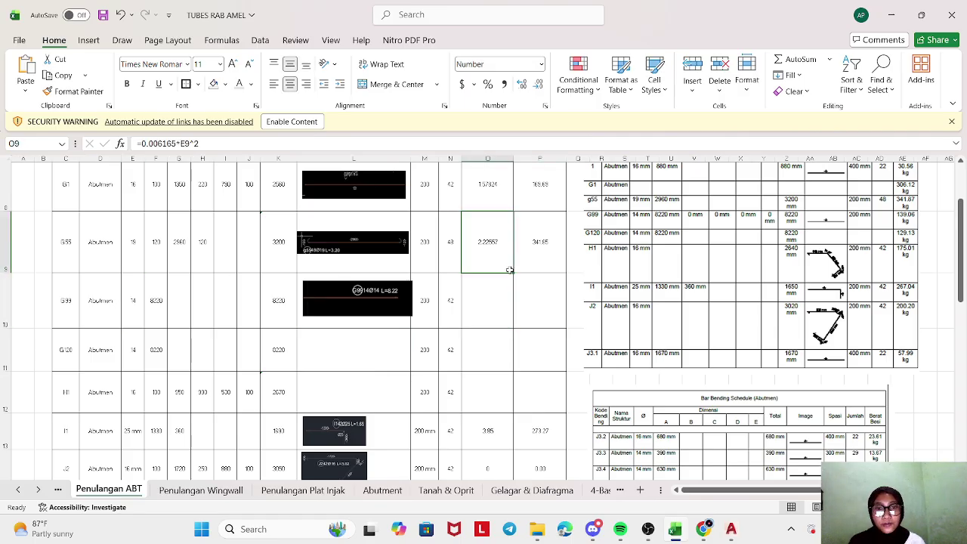
{"action": "left_click_drag", "start_coordinate": [513, 271], "coordinate": [511, 324]}
{"action": "left_click", "coordinate": [532, 304]}
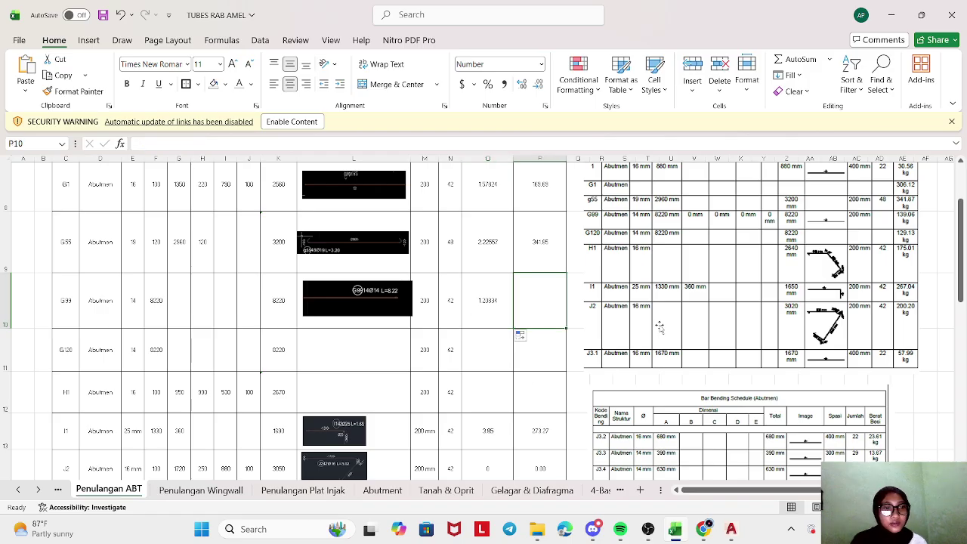
- Compare bar G99 with the reference schedule and fill the total weight formula from P9 down into P10
{"action": "scroll", "coordinate": [658, 327], "scroll_direction": "up", "scroll_amount": 1}
{"action": "scroll", "coordinate": [673, 323], "scroll_direction": "up", "scroll_amount": 1}
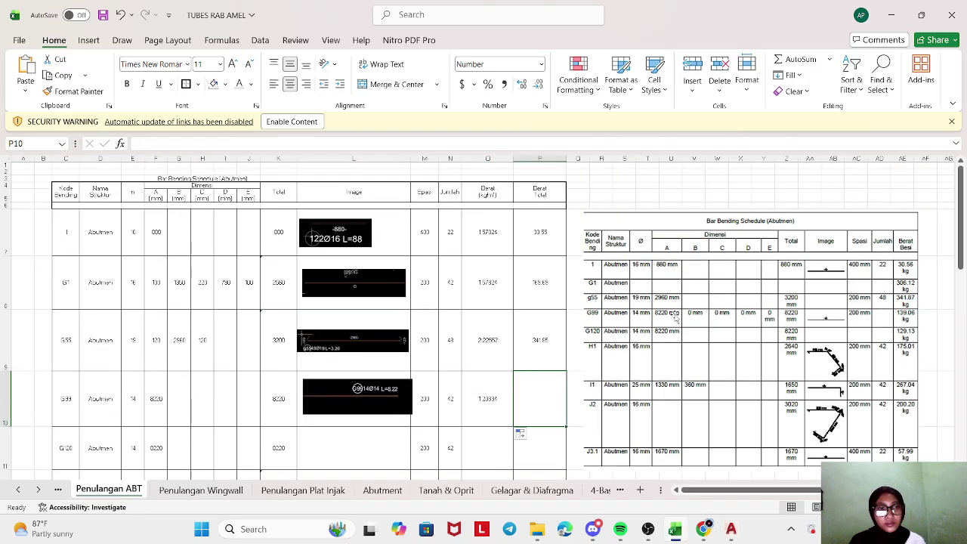
{"action": "scroll", "coordinate": [675, 319], "scroll_direction": "down", "scroll_amount": 2}
{"action": "left_click", "coordinate": [489, 342]}
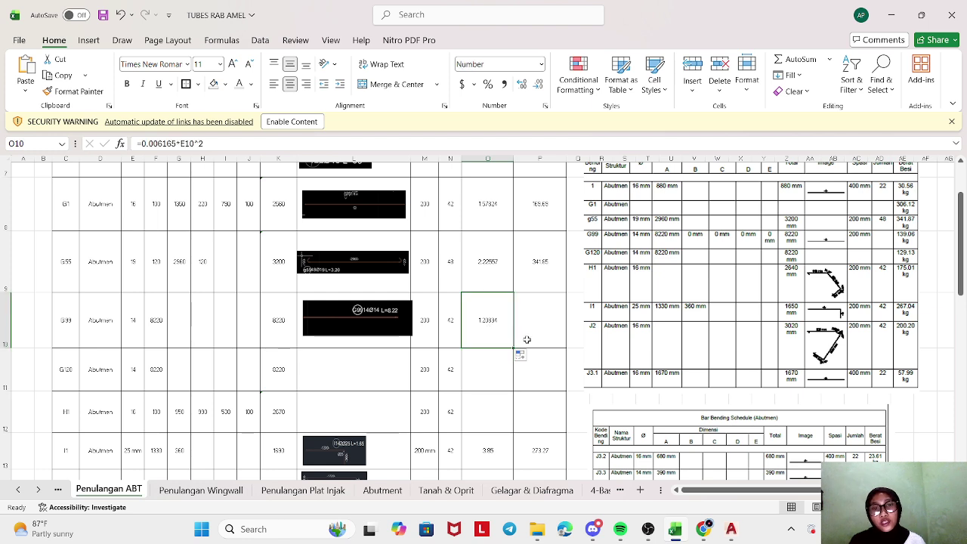
{"action": "left_click", "coordinate": [541, 289]}
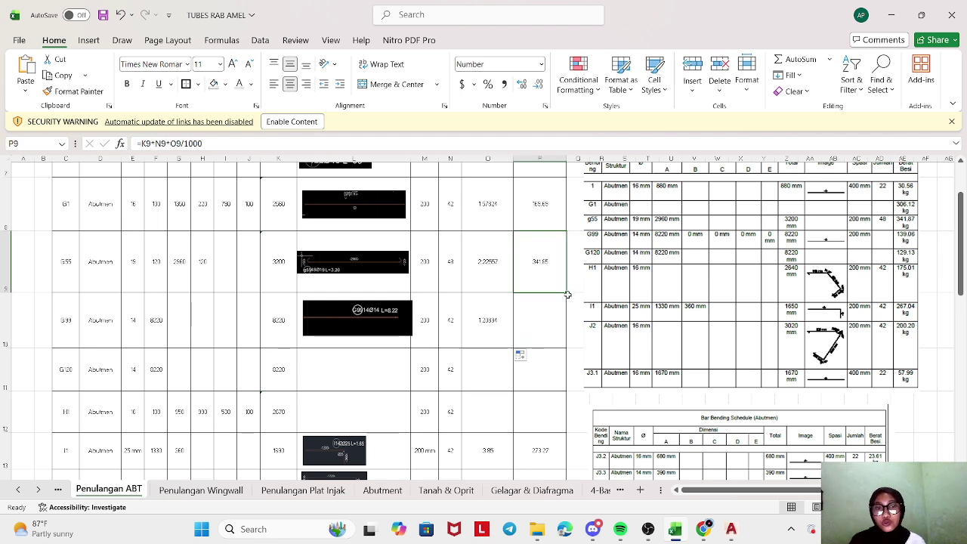
{"action": "scroll", "coordinate": [563, 288], "scroll_direction": "up", "scroll_amount": 2}
{"action": "left_click_drag", "start_coordinate": [567, 369], "coordinate": [557, 404]}
{"action": "scroll", "coordinate": [539, 385], "scroll_direction": "down", "scroll_amount": 2}
{"action": "left_click", "coordinate": [531, 365]}
- Switch to the PENULANGAN ABUTMENT drawing in AutoCAD and capture a screen snip of the bar labelled G120 8Ø14 L=8.22
{"action": "scroll", "coordinate": [532, 312], "scroll_direction": "down", "scroll_amount": 1}
{"action": "scroll", "coordinate": [532, 312], "scroll_direction": "down", "scroll_amount": 1}
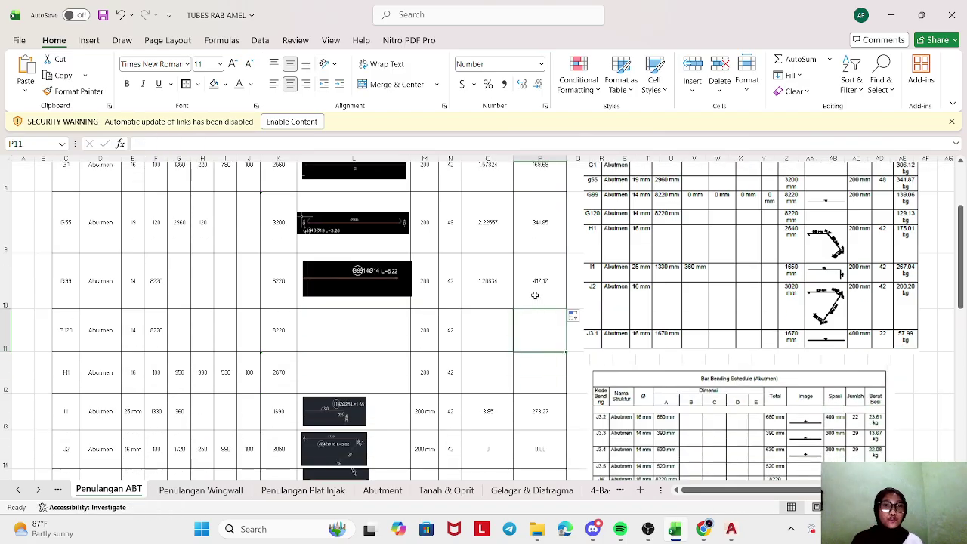
{"action": "scroll", "coordinate": [534, 311], "scroll_direction": "down", "scroll_amount": 2}
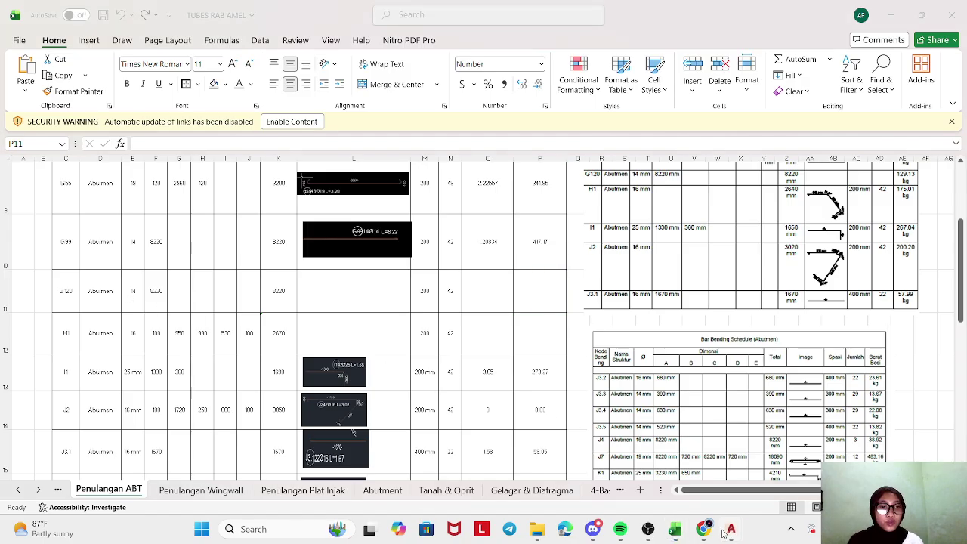
{"action": "mouse_move", "coordinate": [731, 529]}
{"action": "left_click", "coordinate": [616, 465]}
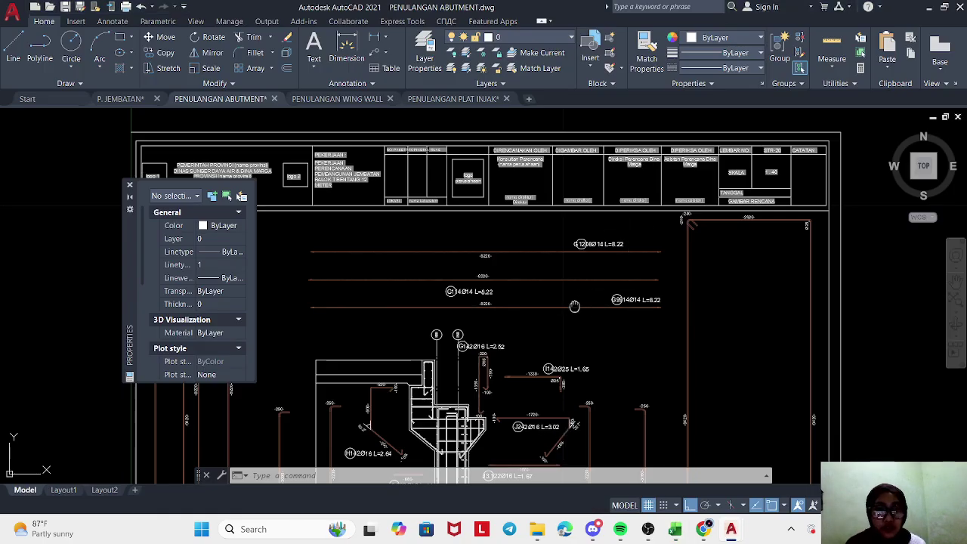
{"action": "scroll", "coordinate": [575, 196], "scroll_direction": "up", "scroll_amount": 2}
{"action": "mouse_move", "coordinate": [566, 182]}
{"action": "left_mouse_down"}
{"action": "mouse_move", "coordinate": [571, 224]}
{"action": "mouse_move", "coordinate": [691, 283]}
{"action": "mouse_move", "coordinate": [730, 282]}
{"action": "left_mouse_up"}
{"action": "key", "text": "super+shift+s"}
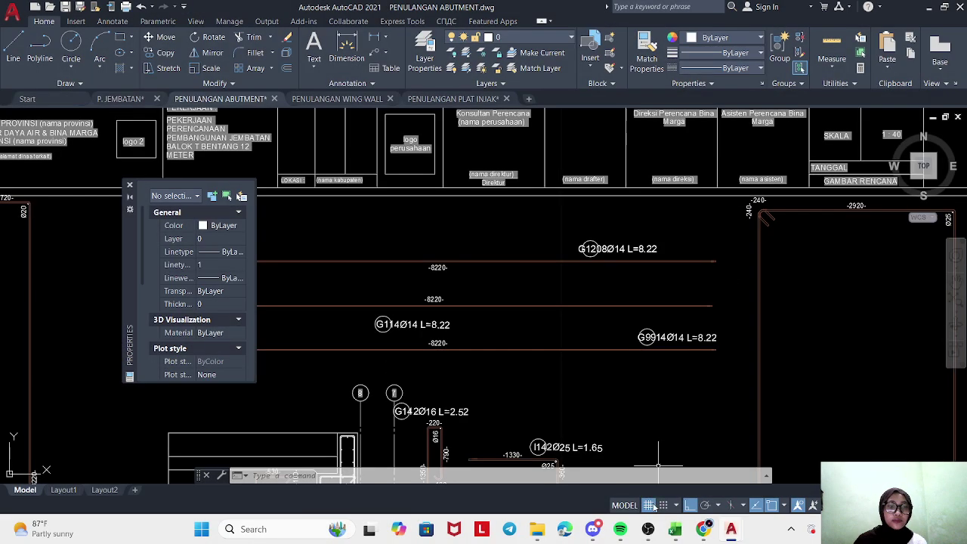
- Return to the Excel schedule, paste the captured picture into bar G120's Image cell, and shrink it to fit the column
{"action": "left_click", "coordinate": [675, 529]}
{"action": "left_click", "coordinate": [371, 303]}
{"action": "right_click", "coordinate": [371, 303]}
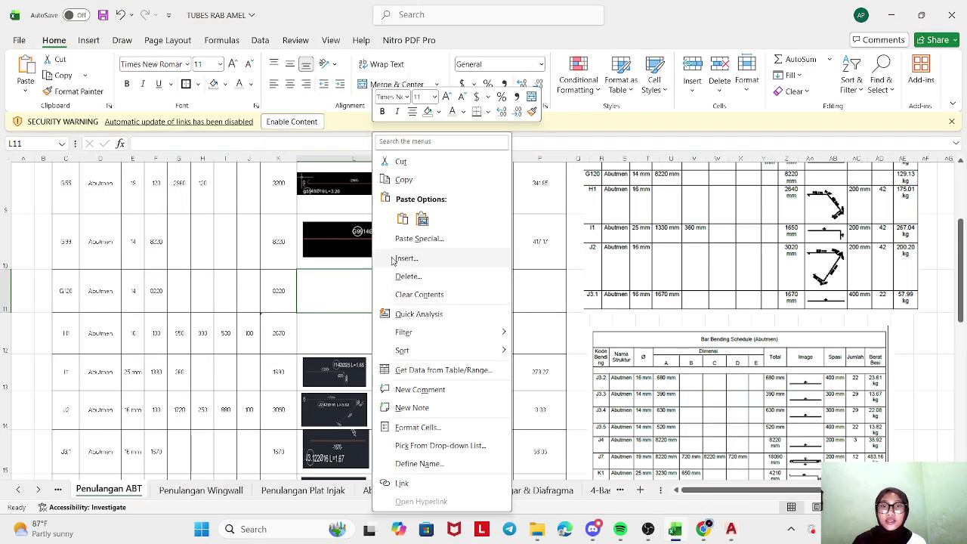
{"action": "left_click", "coordinate": [403, 220]}
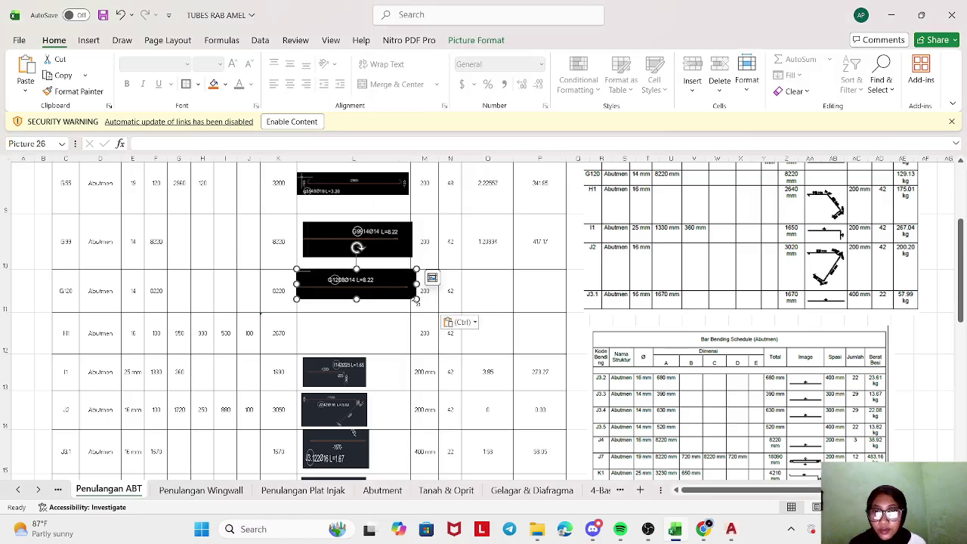
{"action": "mouse_move", "coordinate": [415, 301]}
{"action": "left_mouse_down"}
{"action": "mouse_move", "coordinate": [412, 290]}
{"action": "mouse_move", "coordinate": [373, 281]}
{"action": "mouse_move", "coordinate": [411, 301]}
{"action": "left_mouse_up"}
{"action": "left_click", "coordinate": [411, 317]}
- Fill the unit weight and total weight formulas from row 10 down into bar G120's cells O11 and P11
{"action": "left_click", "coordinate": [492, 237]}
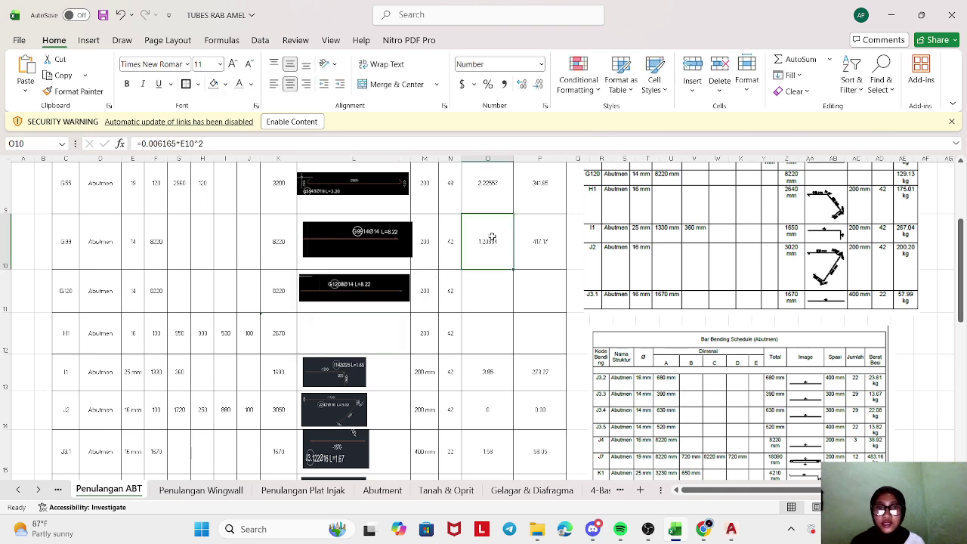
{"action": "left_click_drag", "start_coordinate": [512, 275], "coordinate": [519, 311]}
{"action": "left_click", "coordinate": [529, 298]}
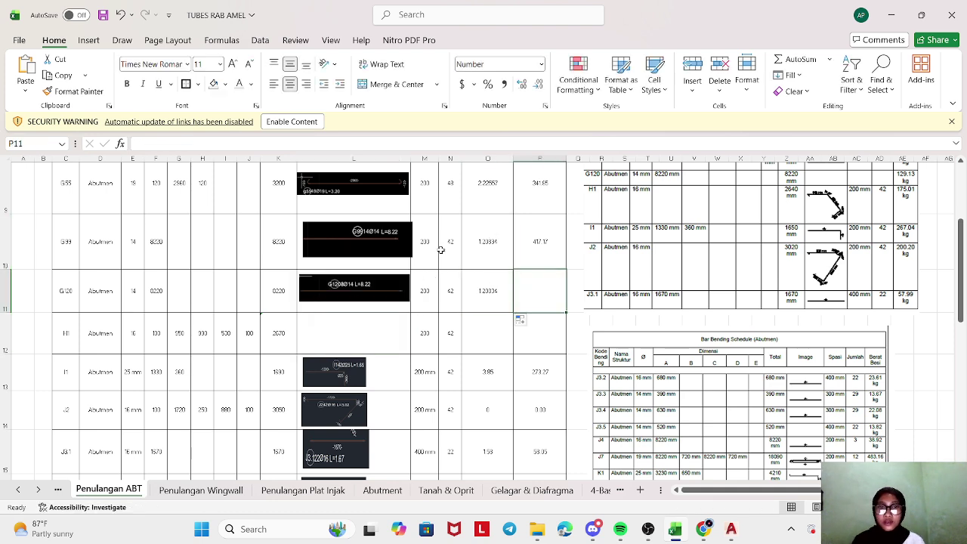
{"action": "left_click", "coordinate": [540, 242]}
{"action": "left_click_drag", "start_coordinate": [567, 272], "coordinate": [568, 306]}
{"action": "left_click", "coordinate": [523, 360]}
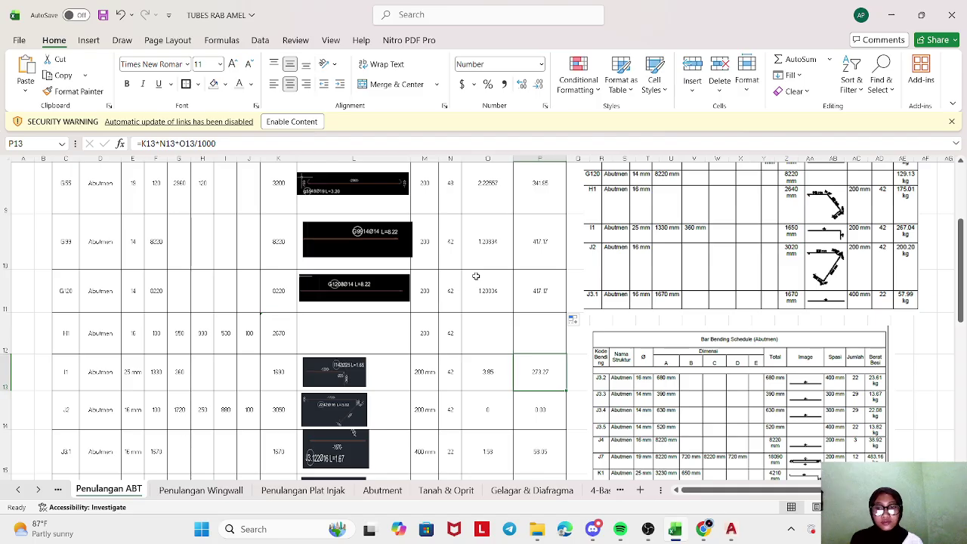
- Reduce the unit weights of bars G55 and G99 in cells O9 and O10 to three decimals
{"action": "scroll", "coordinate": [476, 276], "scroll_direction": "up", "scroll_amount": 2}
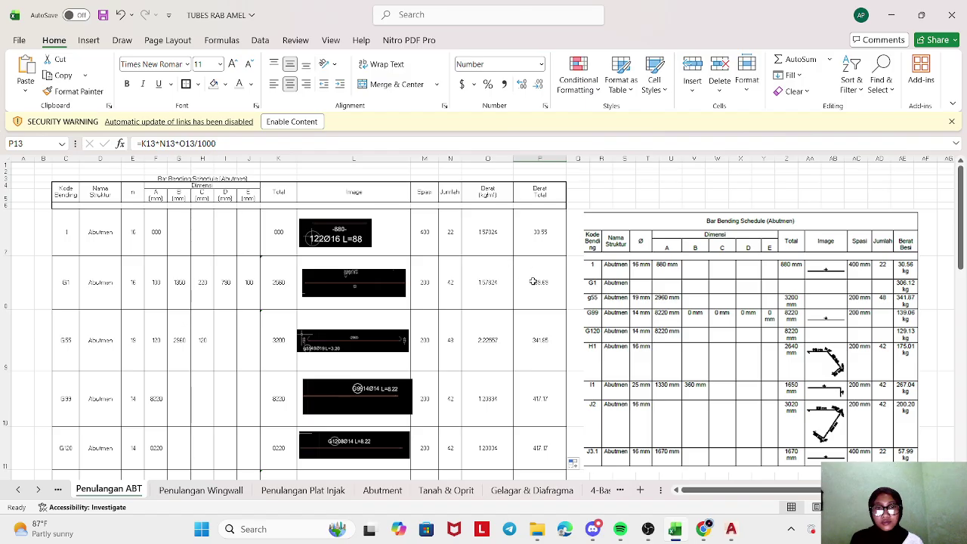
{"action": "left_click", "coordinate": [499, 320]}
{"action": "left_click", "coordinate": [538, 84]}
{"action": "left_click", "coordinate": [538, 84]}
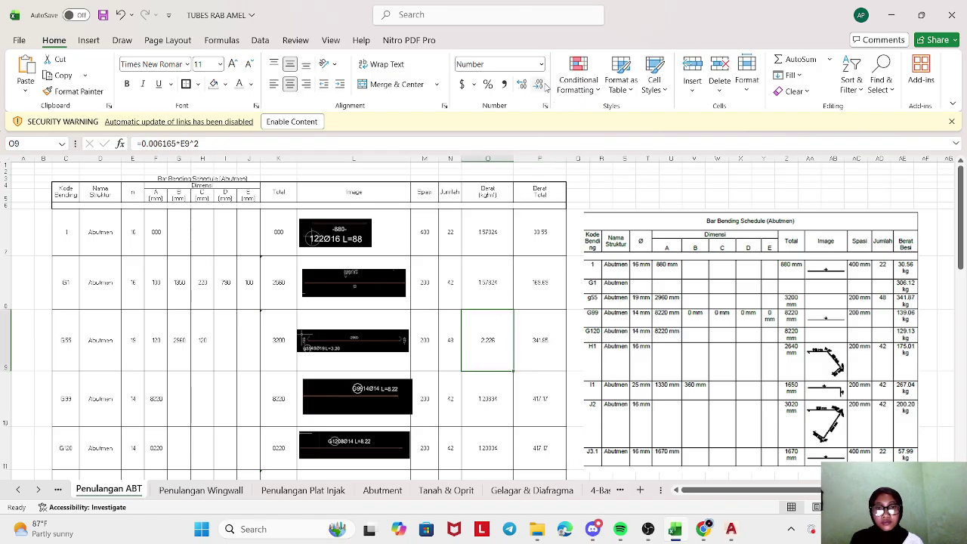
{"action": "left_click", "coordinate": [495, 395]}
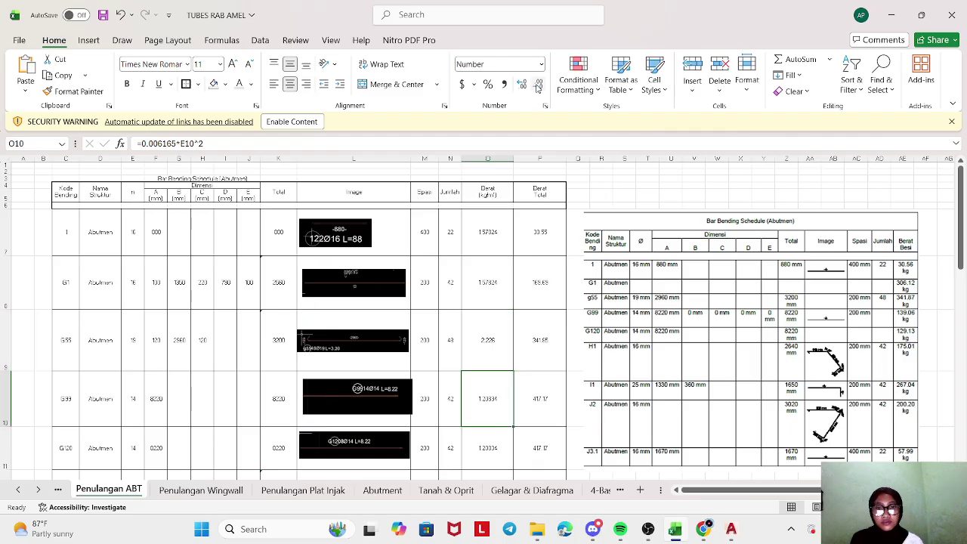
{"action": "left_click", "coordinate": [496, 457]}
{"action": "scroll", "coordinate": [488, 355], "scroll_direction": "down", "scroll_amount": 2}
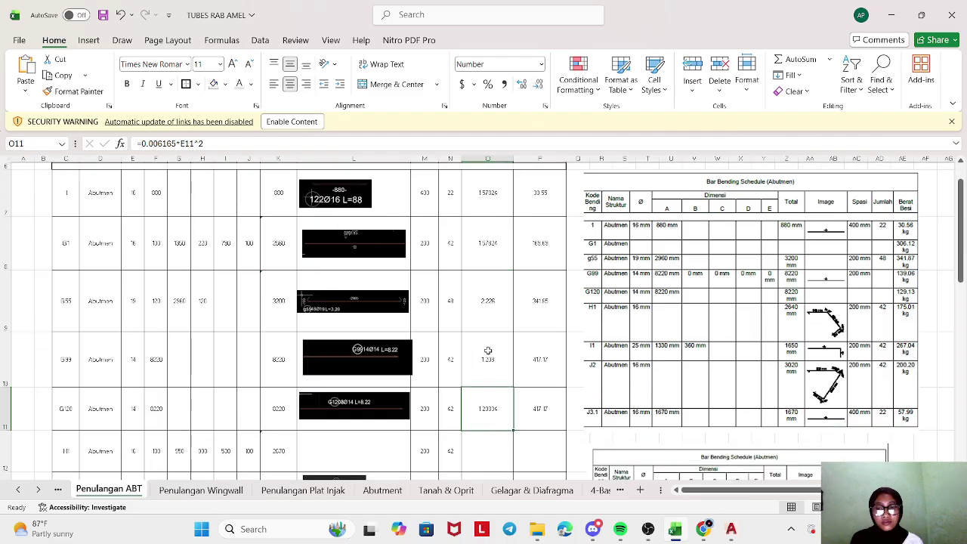
- Switch to the PENULANGAN ABUTMENT drawing in AutoCAD and capture a screen snip of the bent bar labelled H142Ø16 L=2.64
{"action": "left_click", "coordinate": [731, 529]}
{"action": "left_click", "coordinate": [652, 476]}
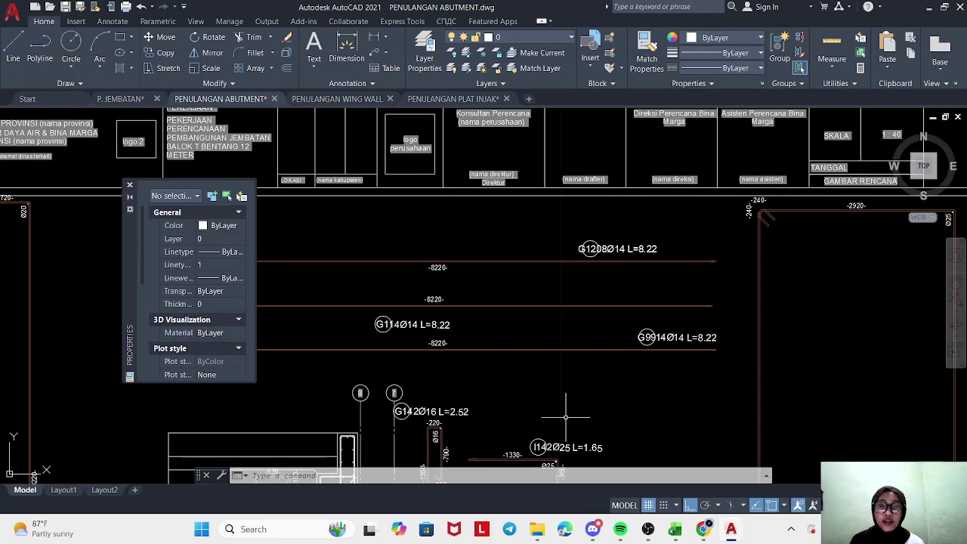
{"action": "scroll", "coordinate": [563, 398], "scroll_direction": "down", "scroll_amount": 1}
{"action": "scroll", "coordinate": [563, 398], "scroll_direction": "up", "scroll_amount": 3}
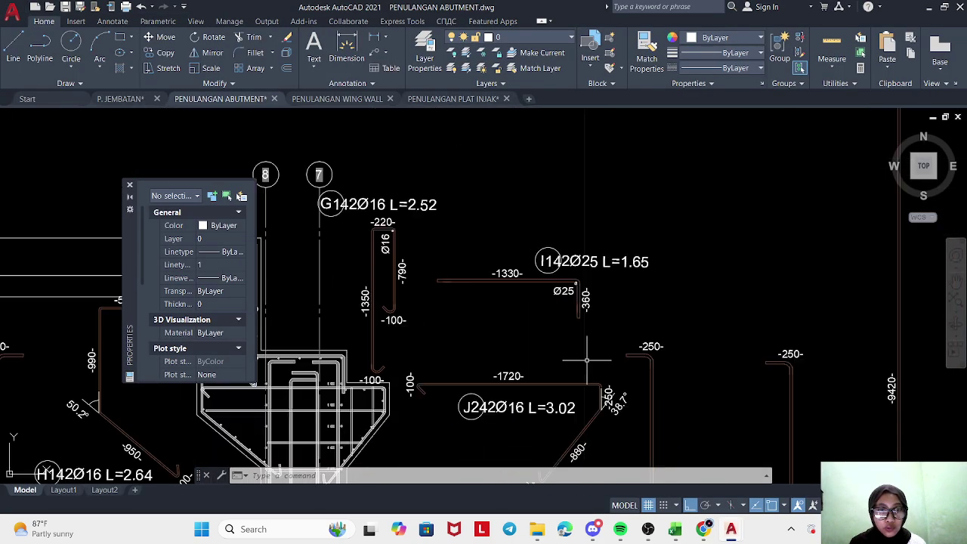
{"action": "scroll", "coordinate": [583, 353], "scroll_direction": "down", "scroll_amount": 3}
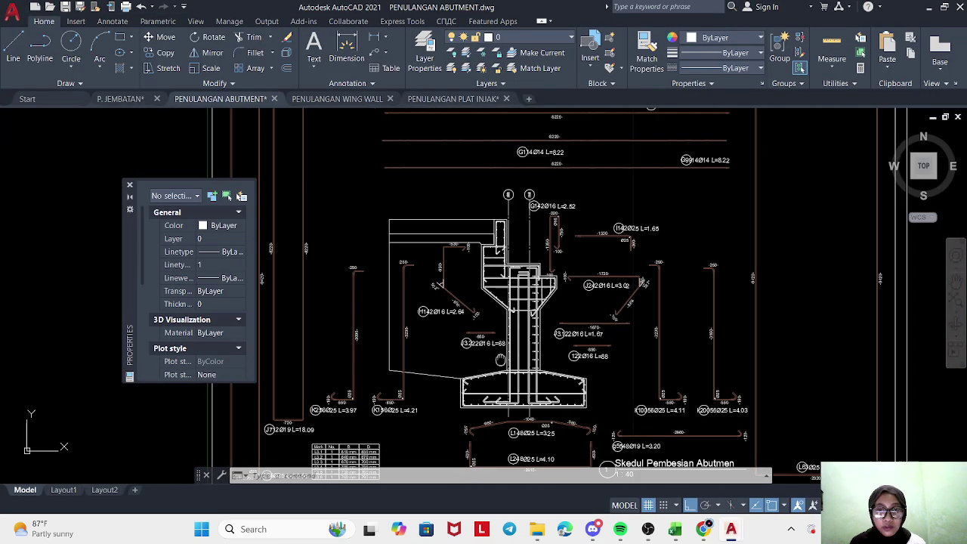
{"action": "scroll", "coordinate": [446, 326], "scroll_direction": "up", "scroll_amount": 4}
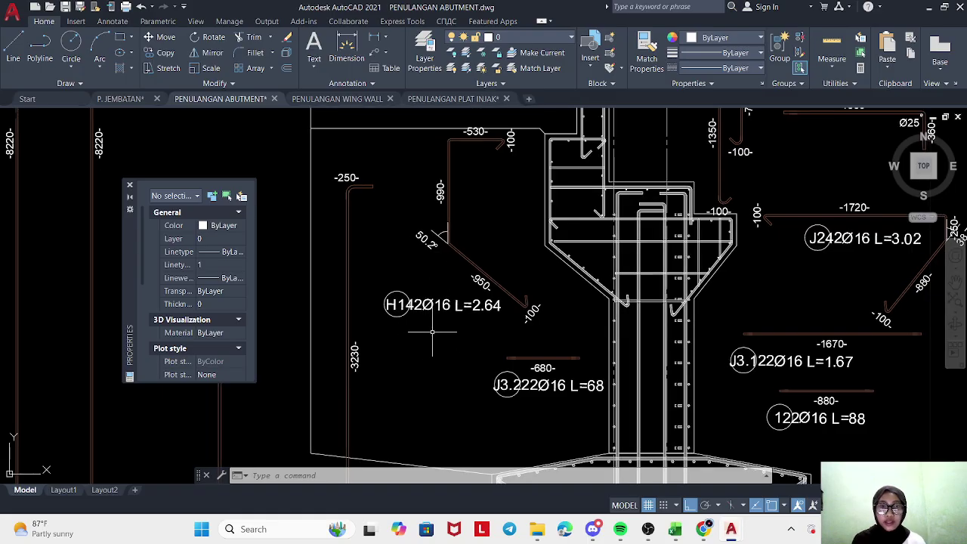
{"action": "scroll", "coordinate": [434, 330], "scroll_direction": "up", "scroll_amount": 2}
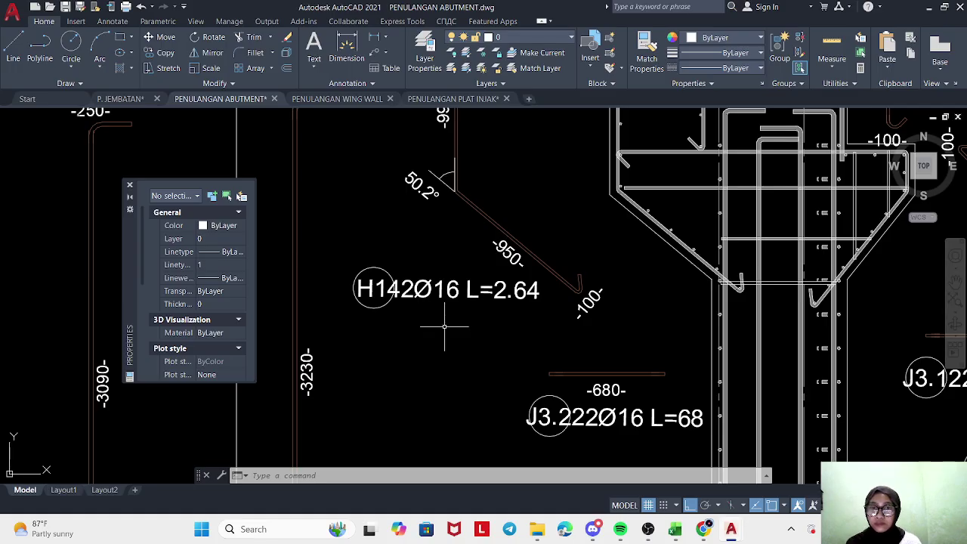
{"action": "scroll", "coordinate": [444, 326], "scroll_direction": "down", "scroll_amount": 4}
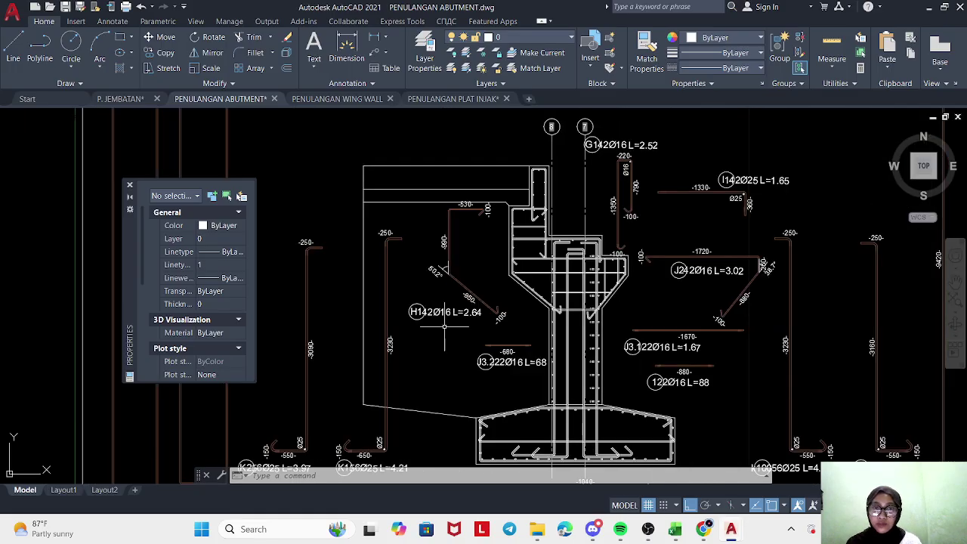
{"action": "left_click_drag", "start_coordinate": [445, 326], "coordinate": [445, 343]}
{"action": "scroll", "coordinate": [444, 336], "scroll_direction": "up", "scroll_amount": 3}
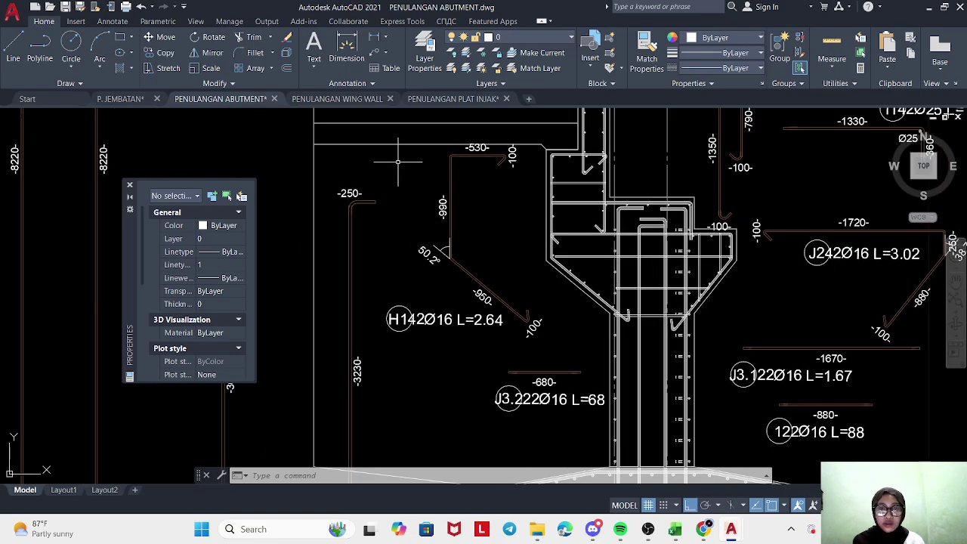
{"action": "scroll", "coordinate": [403, 270], "scroll_direction": "down", "scroll_amount": 4}
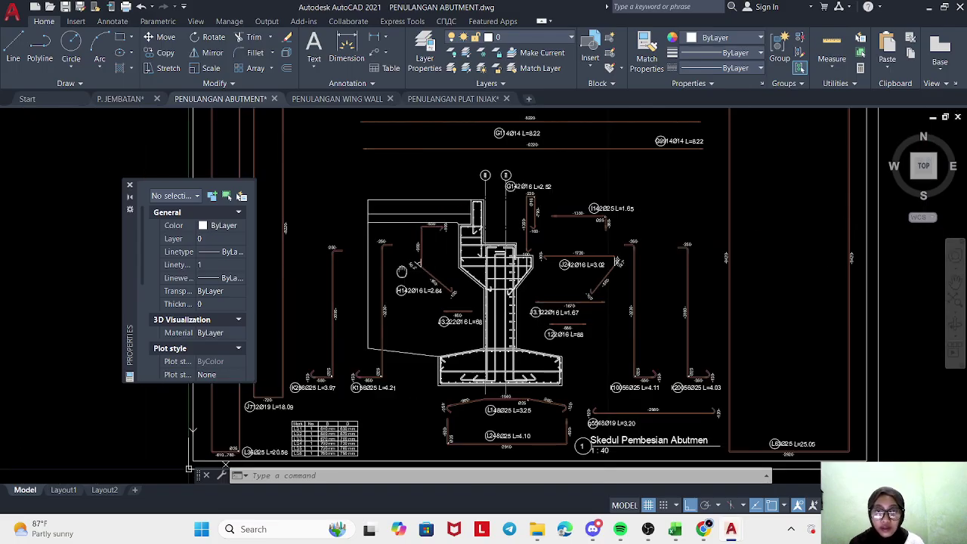
{"action": "scroll", "coordinate": [408, 266], "scroll_direction": "up", "scroll_amount": 2}
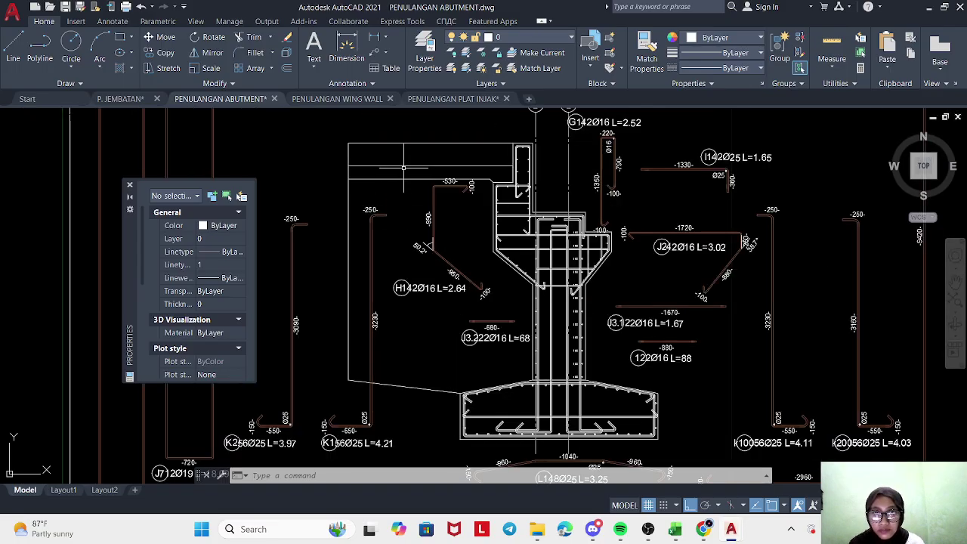
{"action": "key", "text": "super+shift+s"}
{"action": "left_click_drag", "start_coordinate": [400, 169], "coordinate": [499, 316]}
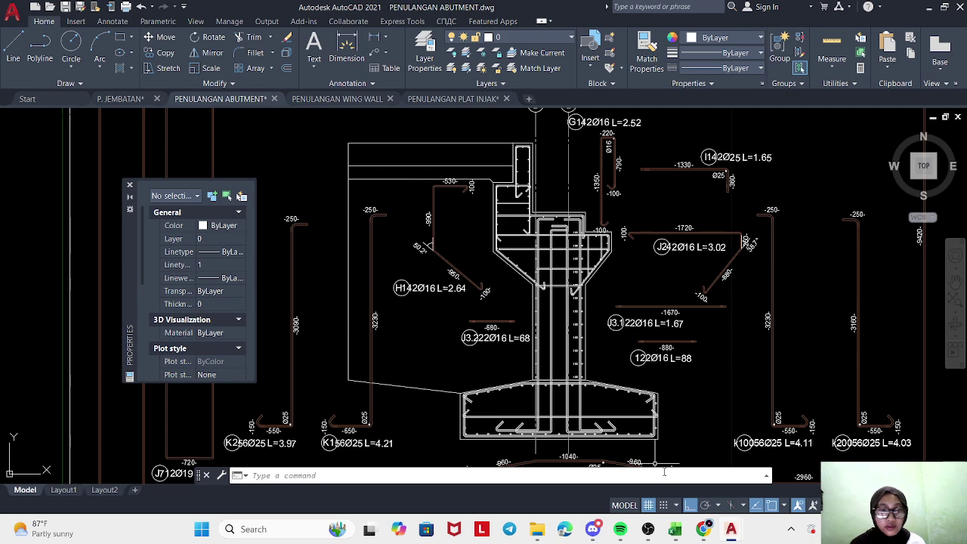
- Return to the Excel schedule, paste the captured picture into bar H1's Image cell, and fit it by resizing the picture and heightening row 12
{"action": "left_click", "coordinate": [674, 529]}
{"action": "left_click", "coordinate": [378, 335]}
{"action": "right_click", "coordinate": [379, 334]}
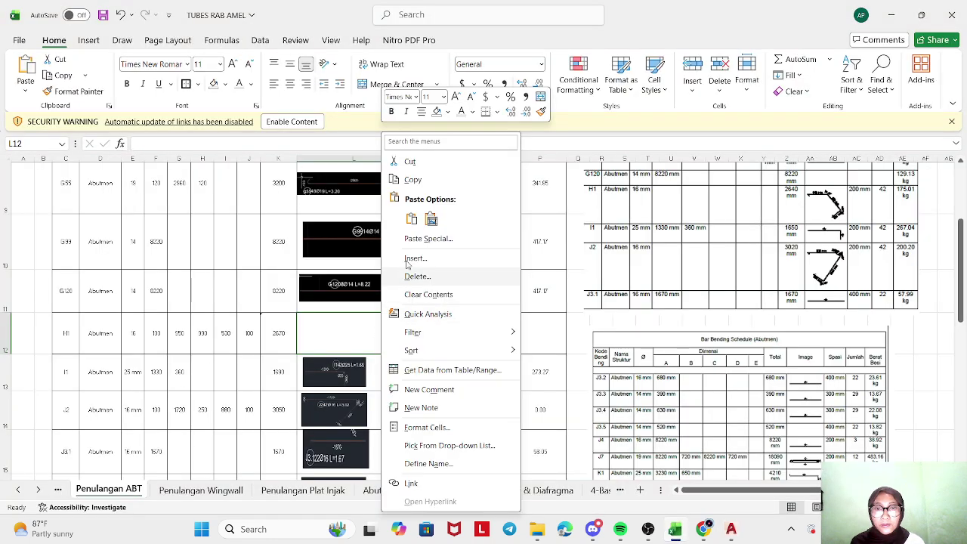
{"action": "left_click", "coordinate": [412, 219]}
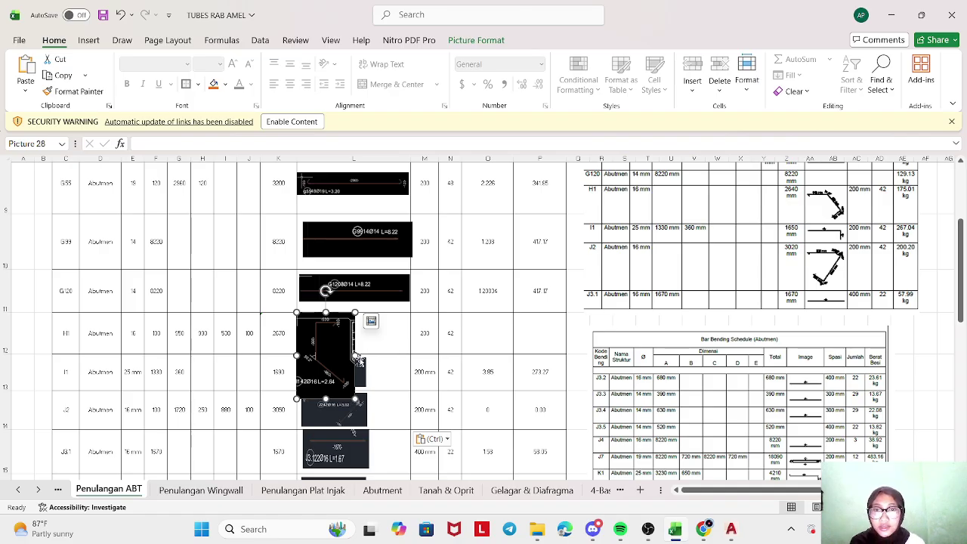
{"action": "left_click_drag", "start_coordinate": [359, 362], "coordinate": [408, 345]}
{"action": "left_click_drag", "start_coordinate": [352, 399], "coordinate": [352, 374]}
{"action": "left_click_drag", "start_coordinate": [352, 321], "coordinate": [353, 317]}
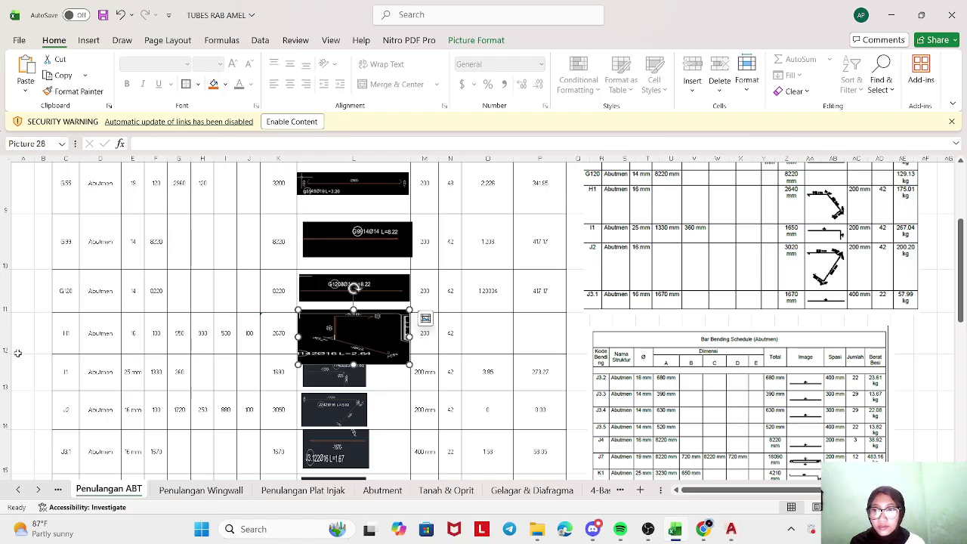
{"action": "left_click_drag", "start_coordinate": [9, 356], "coordinate": [9, 385]}
{"action": "left_click_drag", "start_coordinate": [352, 336], "coordinate": [353, 348]}
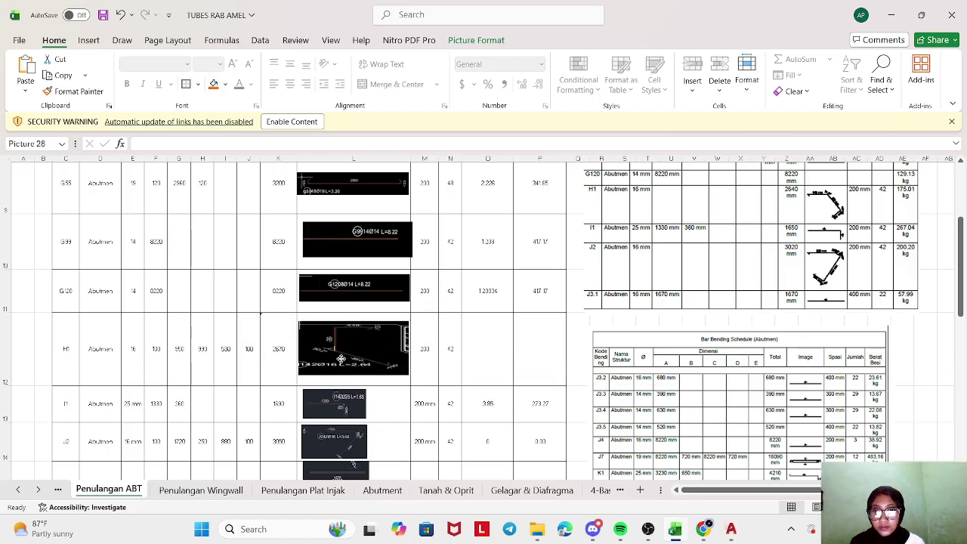
- Fill the unit weight and total weight formulas from row 11 down into bar H1's cells O12 and P12
{"action": "left_click", "coordinate": [488, 347]}
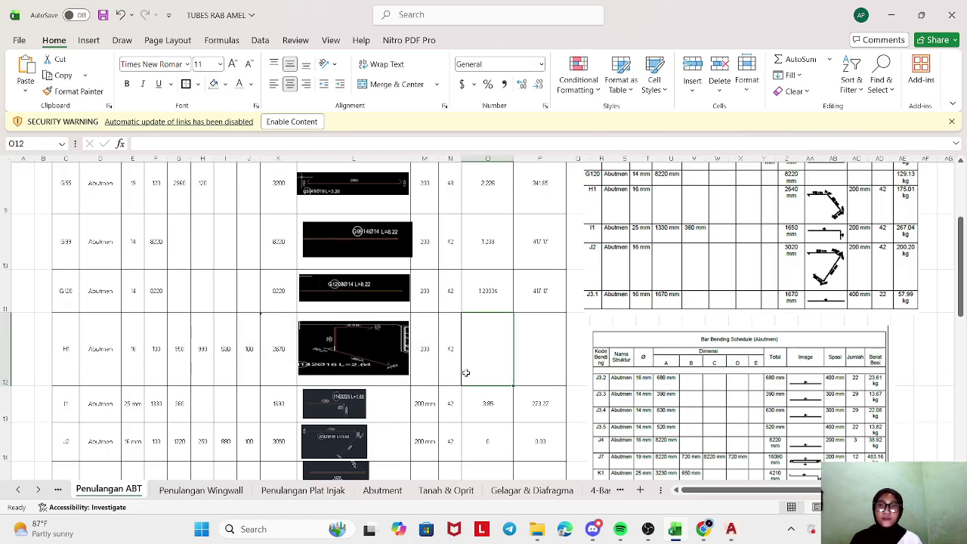
{"action": "left_click", "coordinate": [492, 300]}
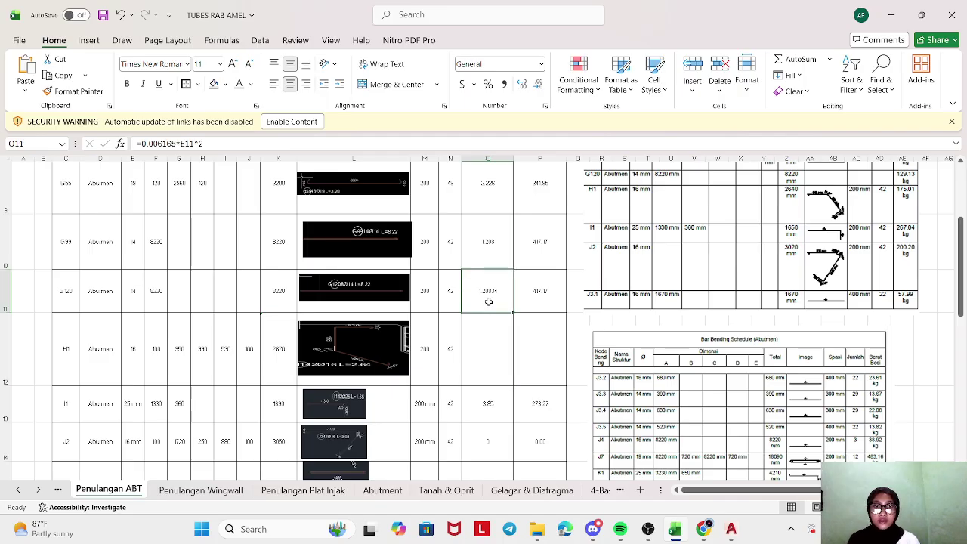
{"action": "left_click_drag", "start_coordinate": [513, 312], "coordinate": [487, 370]}
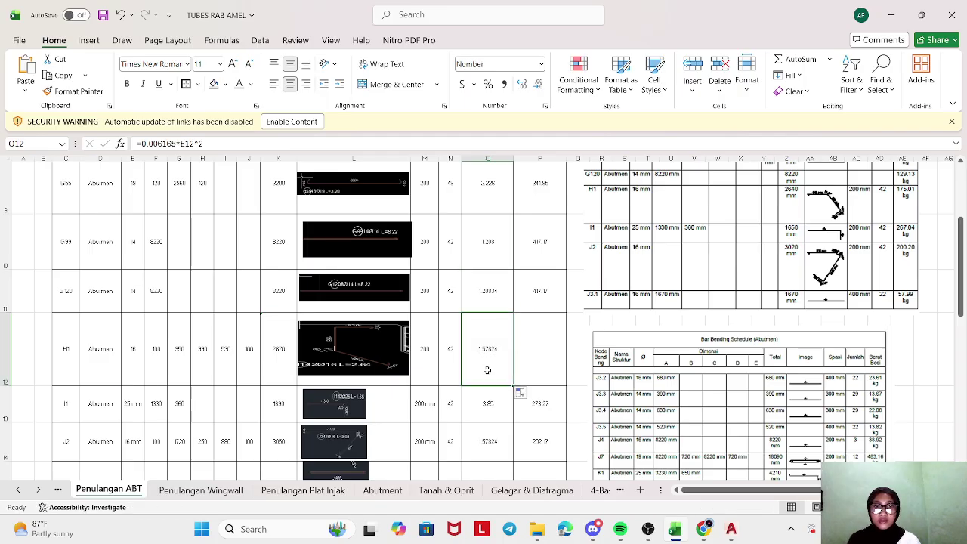
{"action": "double_click", "coordinate": [487, 370]}
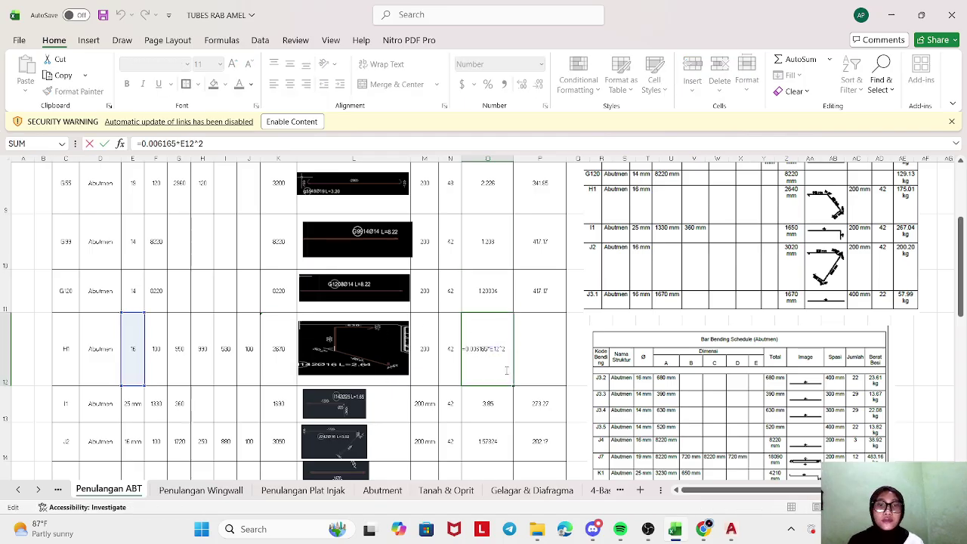
{"action": "key", "text": "Escape"}
{"action": "left_click", "coordinate": [540, 332]}
{"action": "left_click", "coordinate": [551, 302]}
{"action": "left_click_drag", "start_coordinate": [565, 312], "coordinate": [564, 363]}
{"action": "left_click", "coordinate": [542, 366]}
- Examine the remaining abutment bars and the Grand Total formula in cell P26
{"action": "scroll", "coordinate": [492, 387], "scroll_direction": "down", "scroll_amount": 1}
{"action": "scroll", "coordinate": [492, 388], "scroll_direction": "down", "scroll_amount": 3}
{"action": "scroll", "coordinate": [491, 385], "scroll_direction": "down", "scroll_amount": 2}
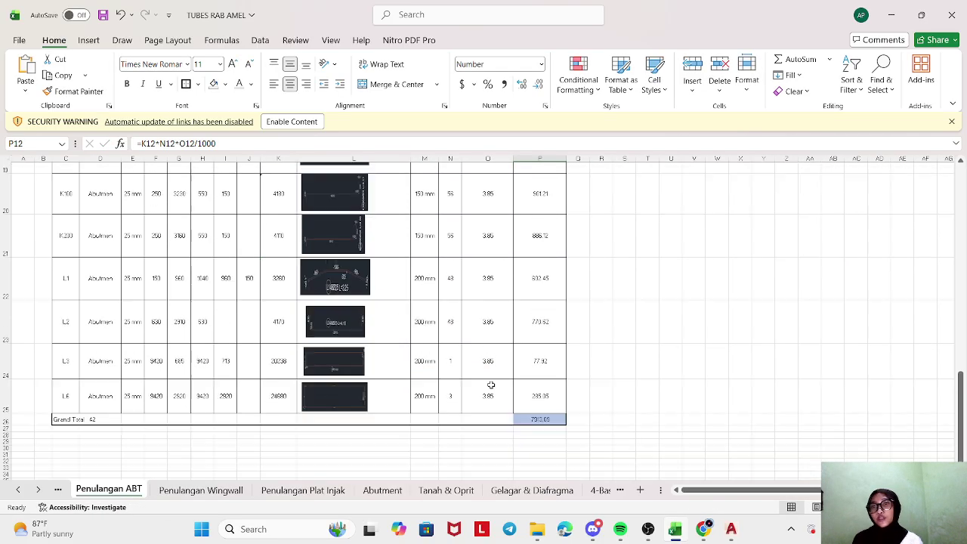
{"action": "scroll", "coordinate": [499, 378], "scroll_direction": "up", "scroll_amount": 6}
{"action": "scroll", "coordinate": [499, 419], "scroll_direction": "down", "scroll_amount": 5}
{"action": "left_click", "coordinate": [534, 223]}
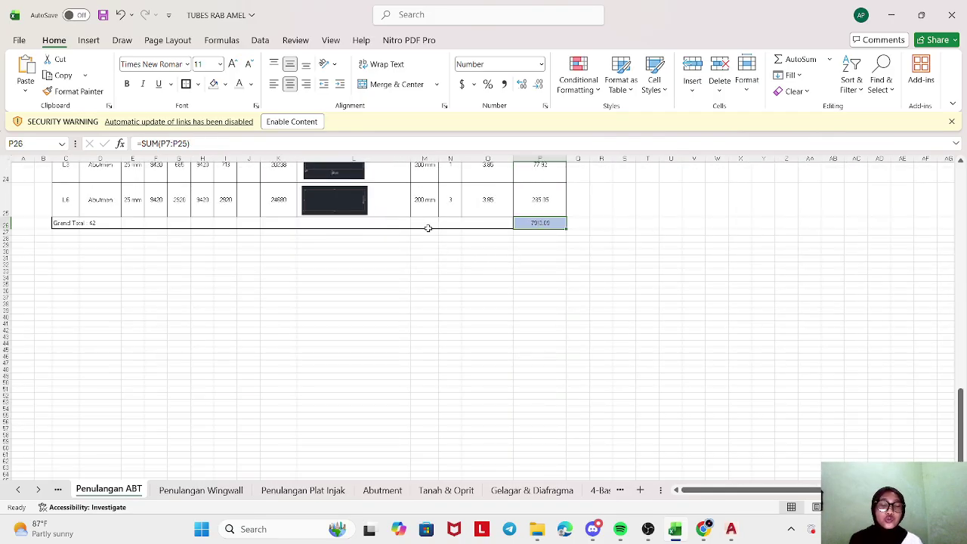
{"action": "scroll", "coordinate": [427, 228], "scroll_direction": "up", "scroll_amount": 2}
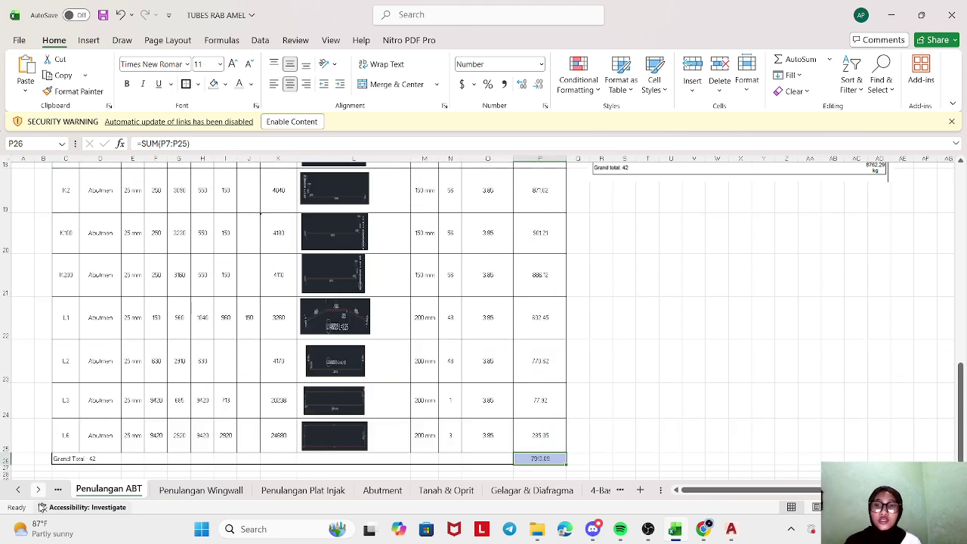
- Open the Penulangan Wingwall sheet with the Sayap Jembatan bar bending schedule
{"action": "left_click", "coordinate": [200, 490]}
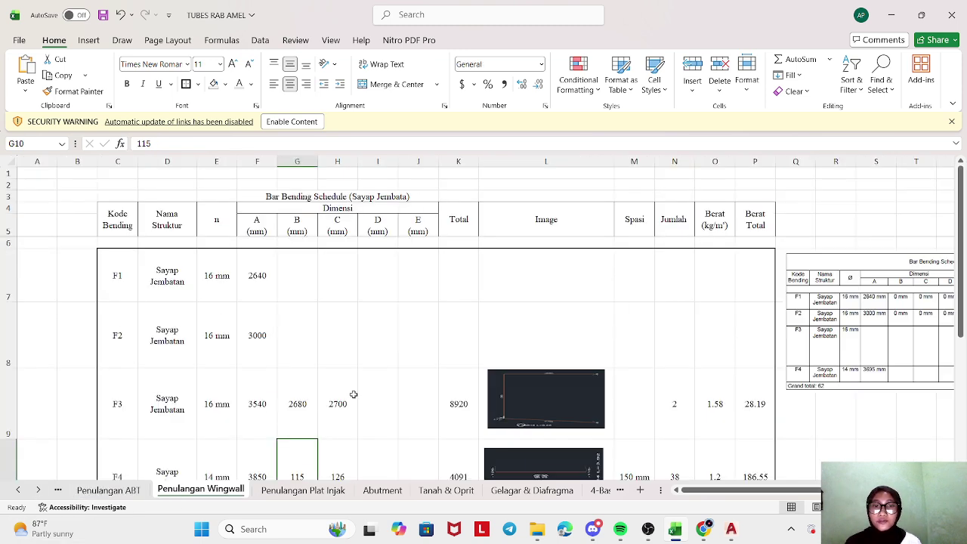
{"action": "scroll", "coordinate": [476, 287], "scroll_direction": "down", "scroll_amount": 1}
{"action": "scroll", "coordinate": [481, 285], "scroll_direction": "up", "scroll_amount": 1}
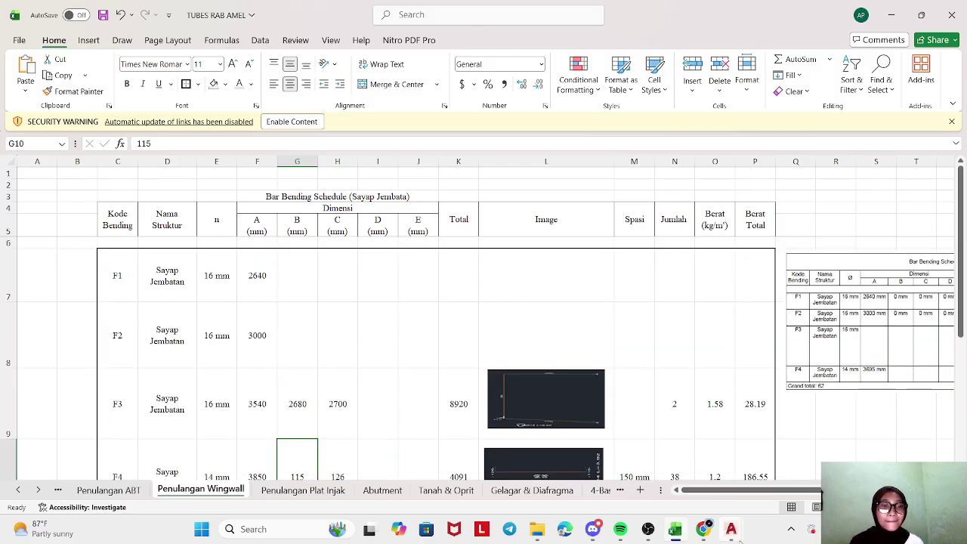
- Look over the whole PENULANGAN WING WALL drawing in AutoCAD and return to the wing wall schedule in Excel
{"action": "left_click", "coordinate": [730, 529]}
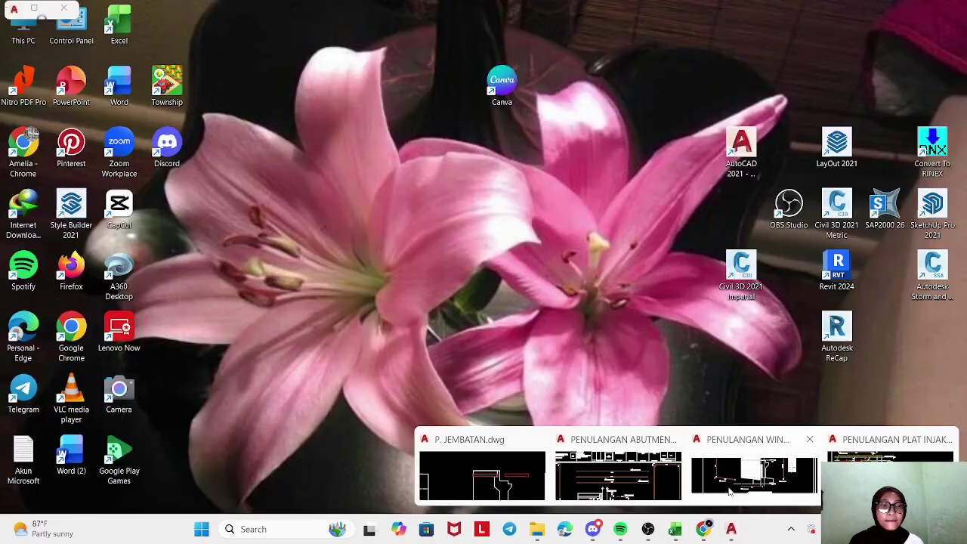
{"action": "left_click", "coordinate": [731, 492]}
{"action": "scroll", "coordinate": [476, 348], "scroll_direction": "down", "scroll_amount": 3}
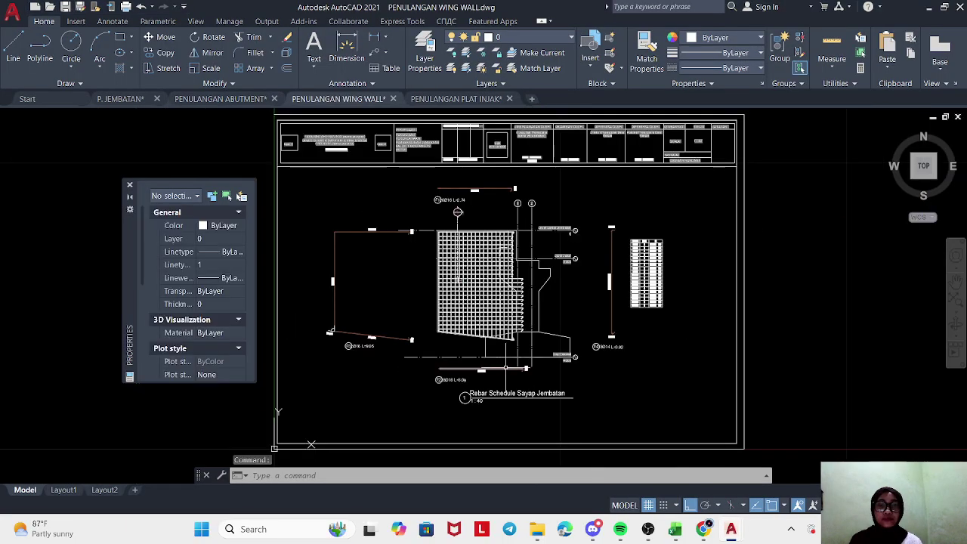
{"action": "left_click_drag", "start_coordinate": [476, 331], "coordinate": [482, 349]}
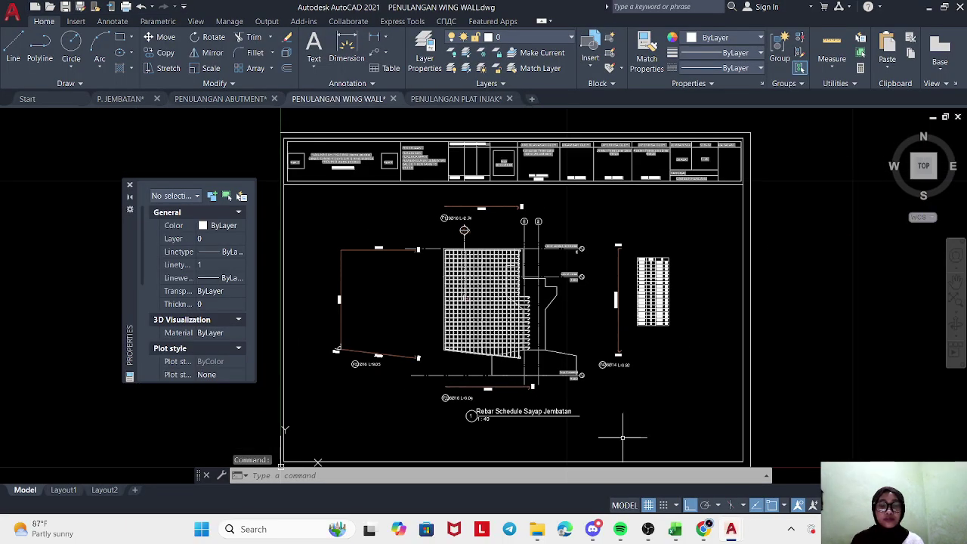
{"action": "left_click", "coordinate": [674, 531]}
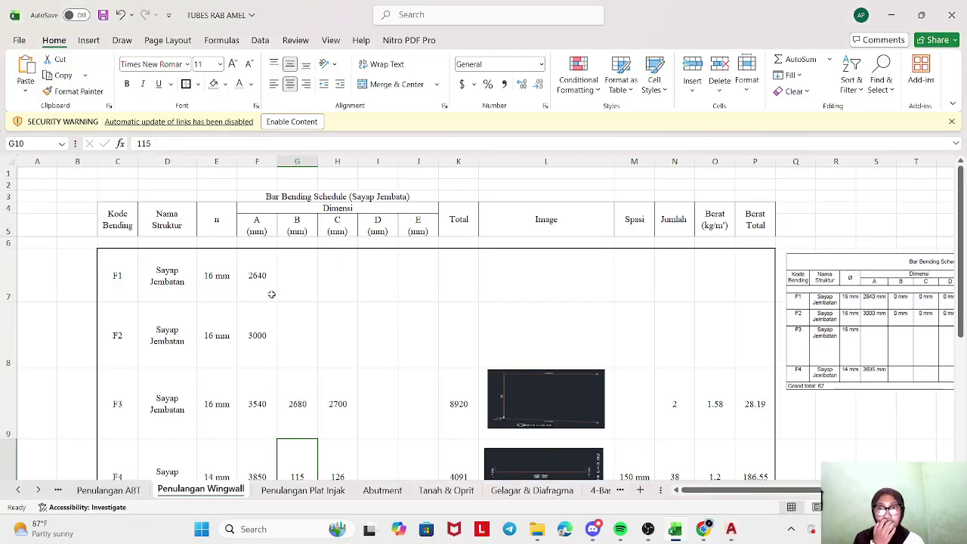
- Inspect bar F1 above the wing wall in AutoCAD's PENULANGAN WING WALL drawing and return to the Excel schedule
{"action": "mouse_move", "coordinate": [716, 525]}
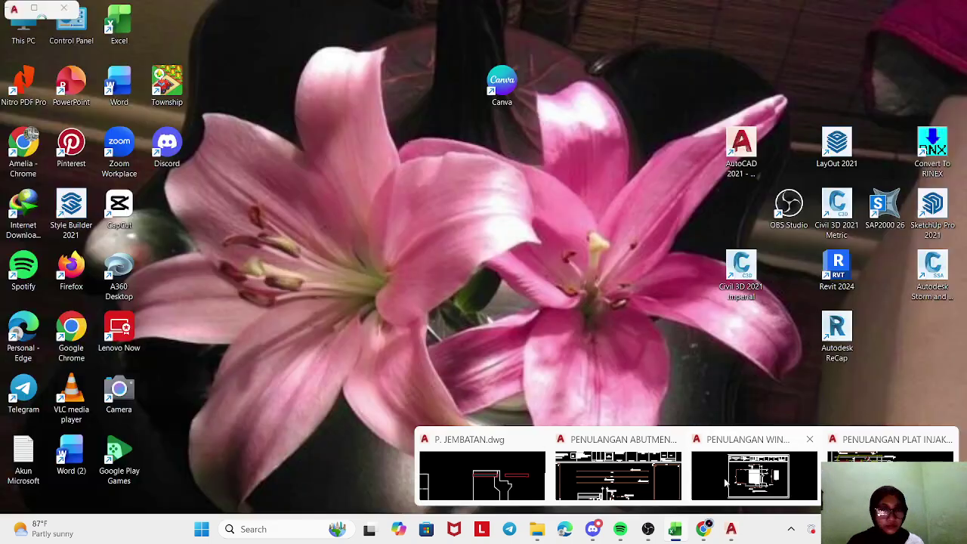
{"action": "left_click", "coordinate": [724, 478]}
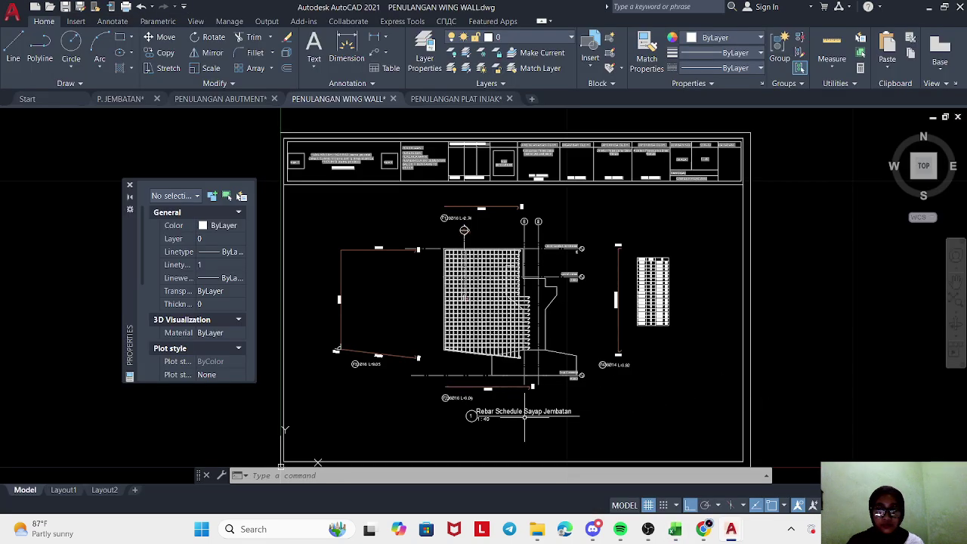
{"action": "scroll", "coordinate": [552, 363], "scroll_direction": "down", "scroll_amount": 5}
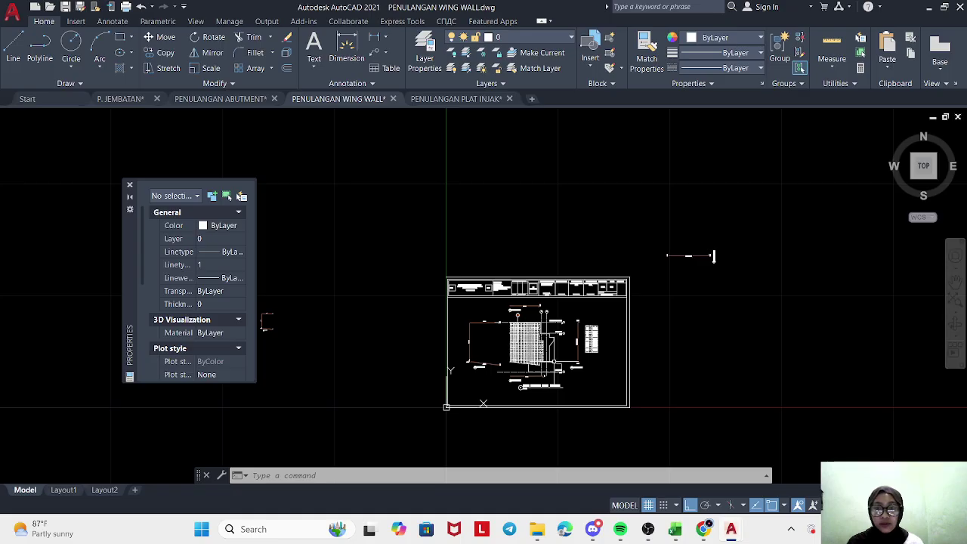
{"action": "scroll", "coordinate": [507, 307], "scroll_direction": "up", "scroll_amount": 6}
{"action": "left_click_drag", "start_coordinate": [580, 300], "coordinate": [577, 324]}
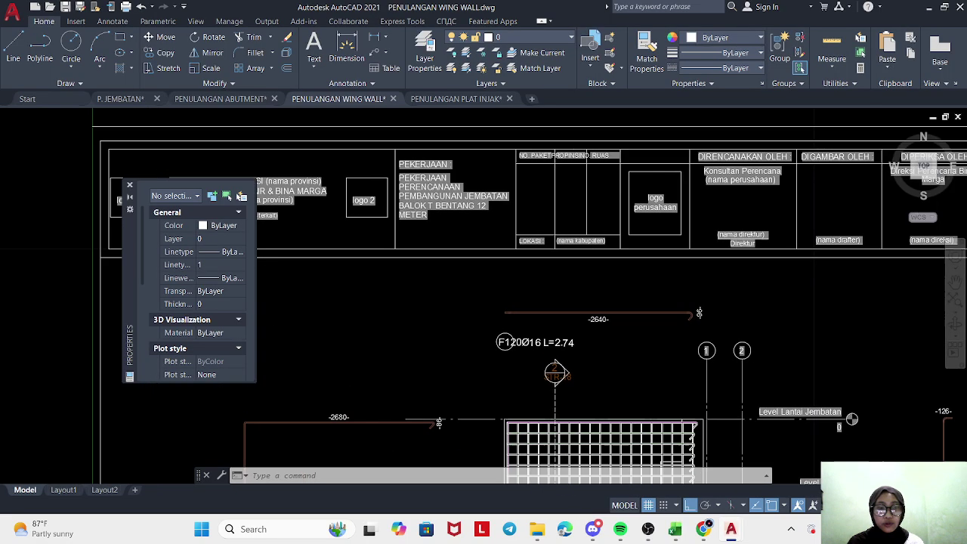
{"action": "left_click", "coordinate": [680, 533]}
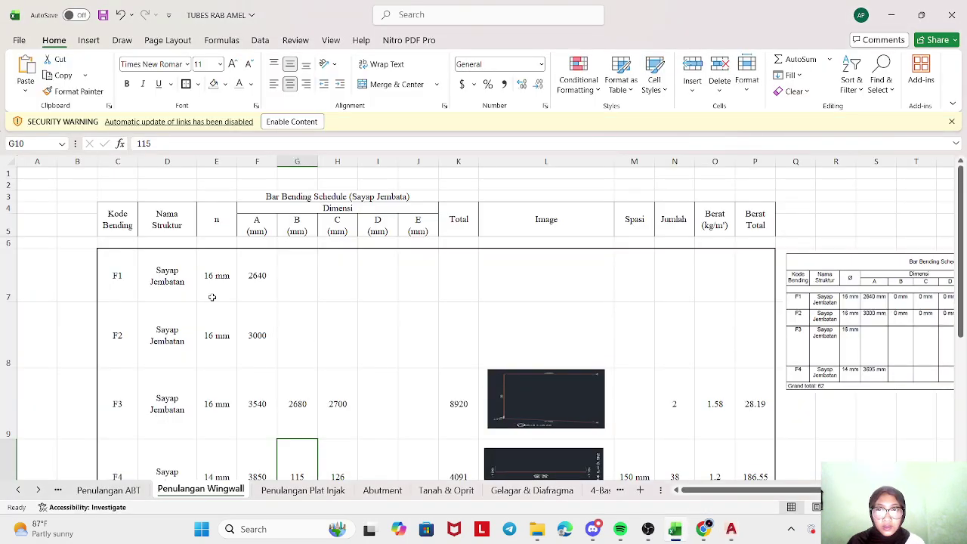
- Switch to the wing wall drawing in AutoCAD and capture a screen snip of bar F1 with its 2640 dimension
{"action": "left_click", "coordinate": [730, 530]}
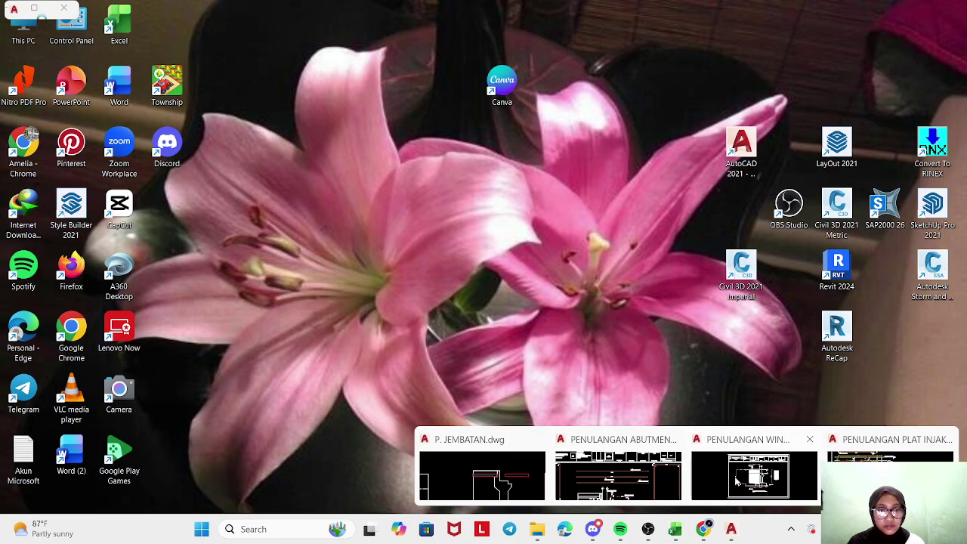
{"action": "left_click", "coordinate": [754, 474]}
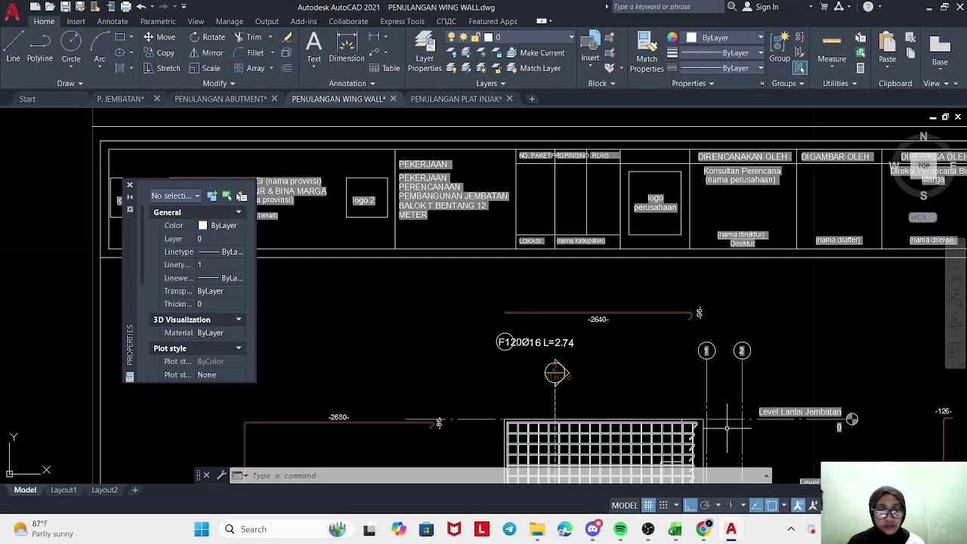
{"action": "scroll", "coordinate": [552, 309], "scroll_direction": "up", "scroll_amount": 3}
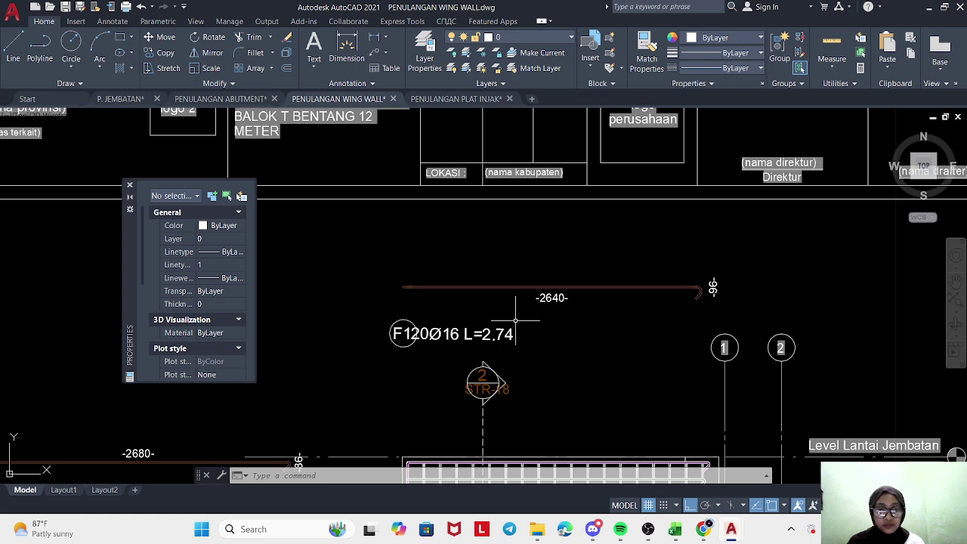
{"action": "key", "text": "super+shift+s"}
{"action": "left_click_drag", "start_coordinate": [335, 231], "coordinate": [742, 326]}
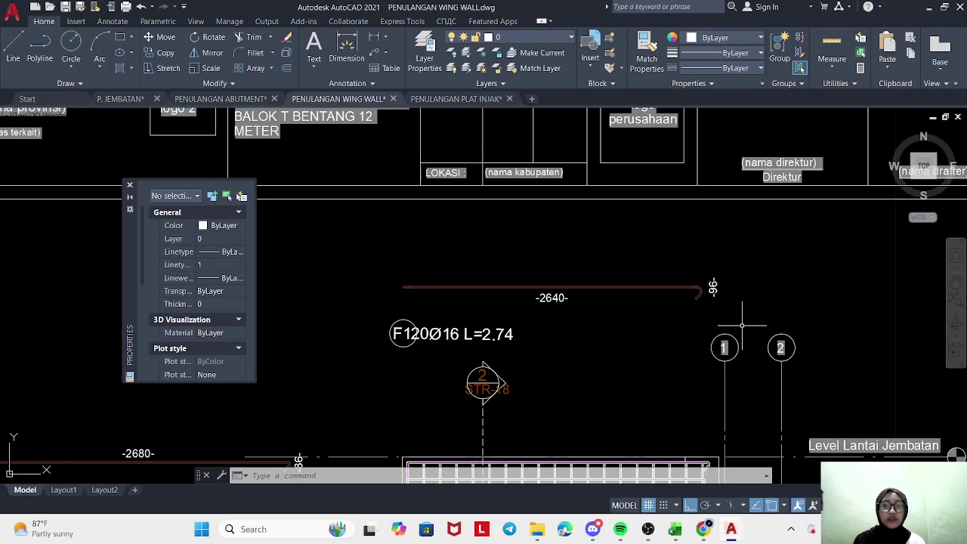
- Paste the captured bar picture into F1's Image cell in the Excel schedule and shrink it to fit the cell
{"action": "left_click", "coordinate": [675, 529]}
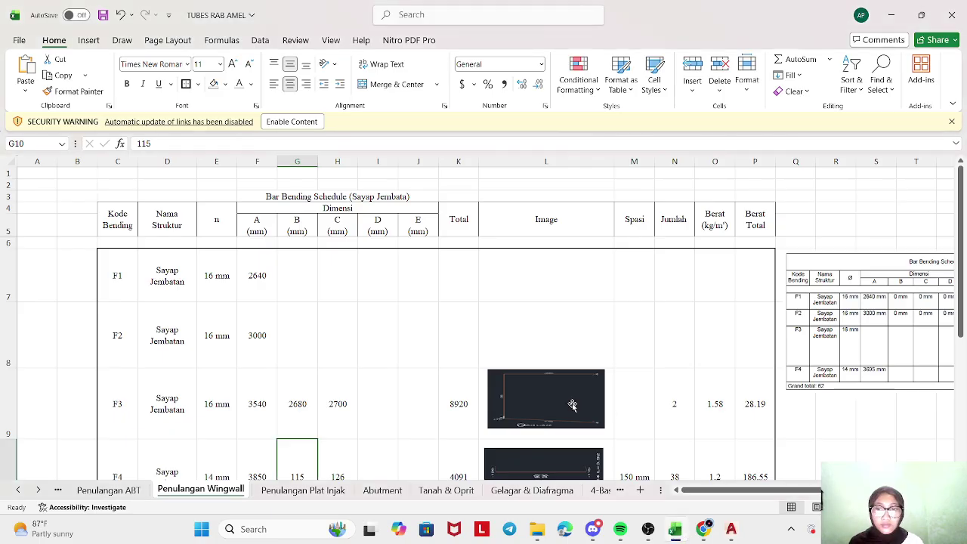
{"action": "right_click", "coordinate": [517, 273]}
{"action": "left_click", "coordinate": [551, 221]}
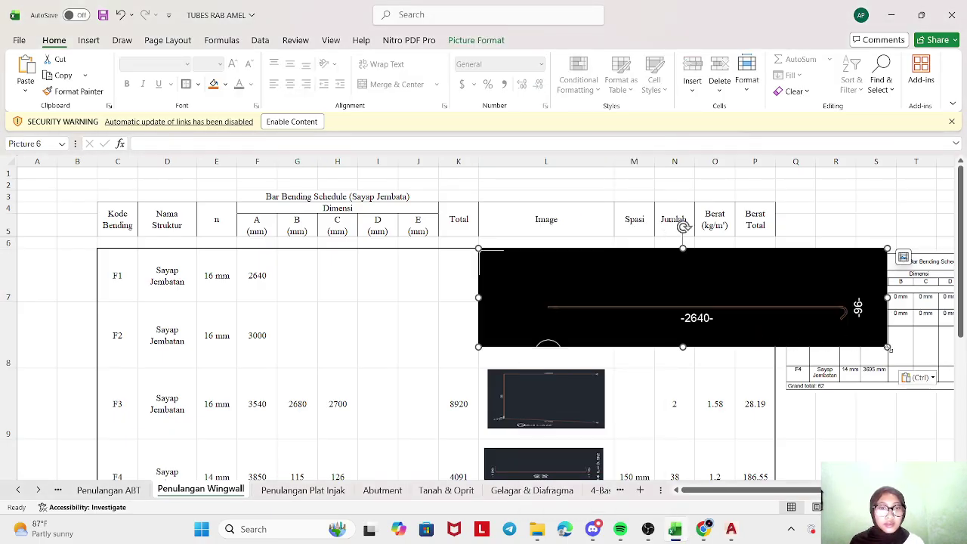
{"action": "left_click_drag", "start_coordinate": [886, 346], "coordinate": [625, 277]}
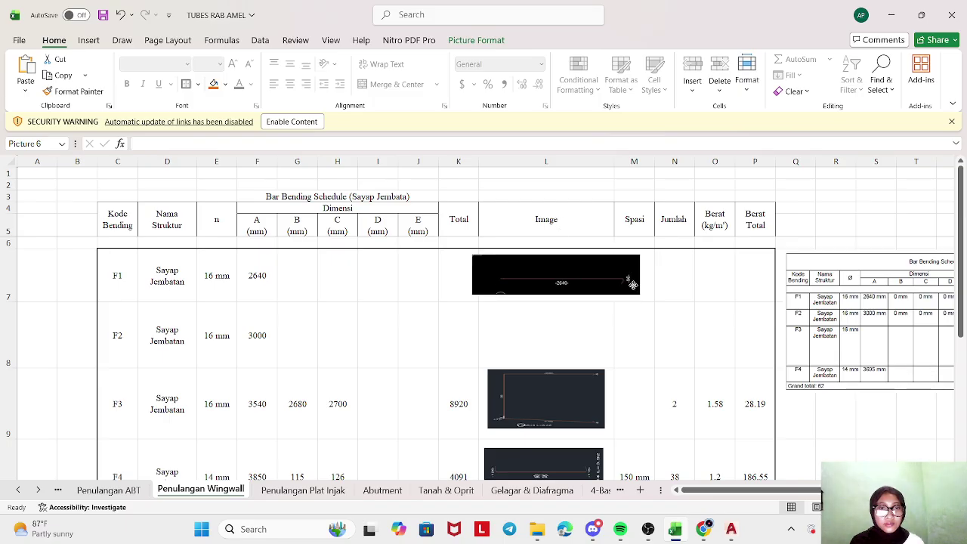
{"action": "left_click_drag", "start_coordinate": [472, 275], "coordinate": [495, 275]}
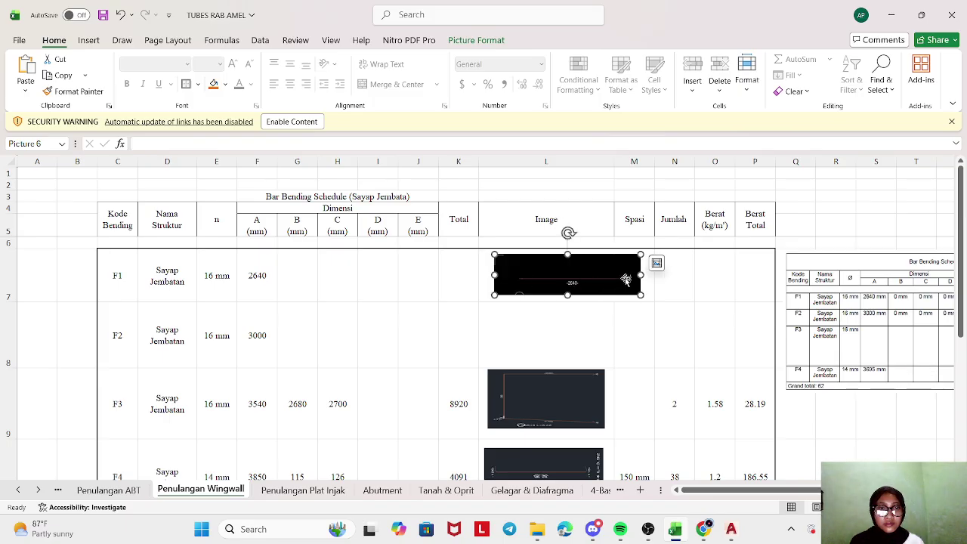
{"action": "left_click_drag", "start_coordinate": [639, 275], "coordinate": [609, 300]}
{"action": "left_click", "coordinate": [836, 299]}
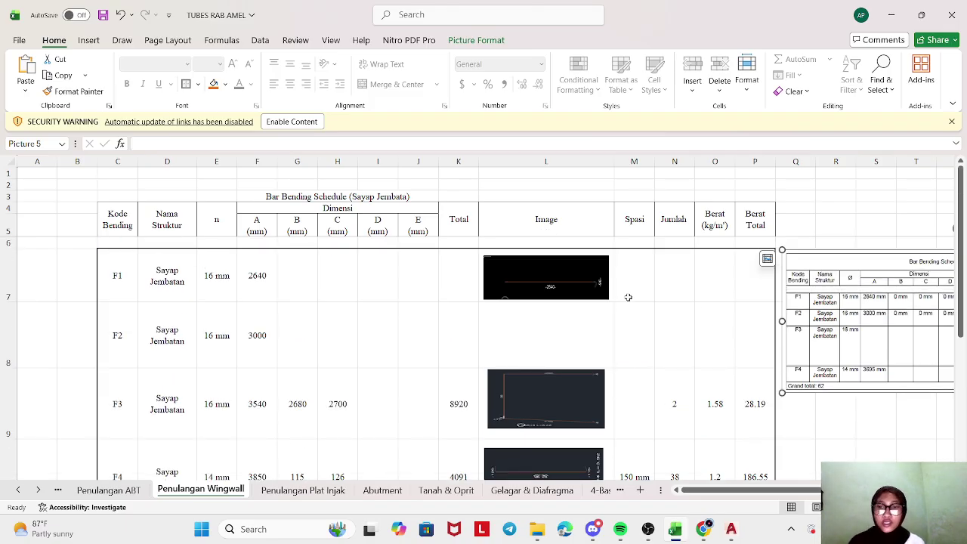
- Set bar F1's Spasi value in cell M7 to 0
{"action": "left_click", "coordinate": [641, 278]}
{"action": "type", "text": "0"}
{"action": "key", "text": "Tab"}
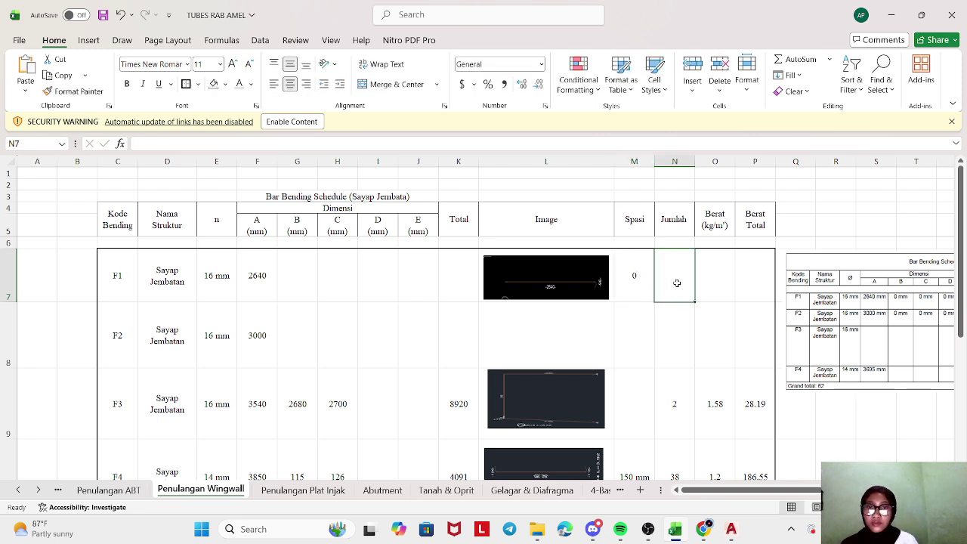
- Calculate bar F1's total length in cell K7 with a SUM formula on dimension A in F7
{"action": "left_click", "coordinate": [464, 283]}
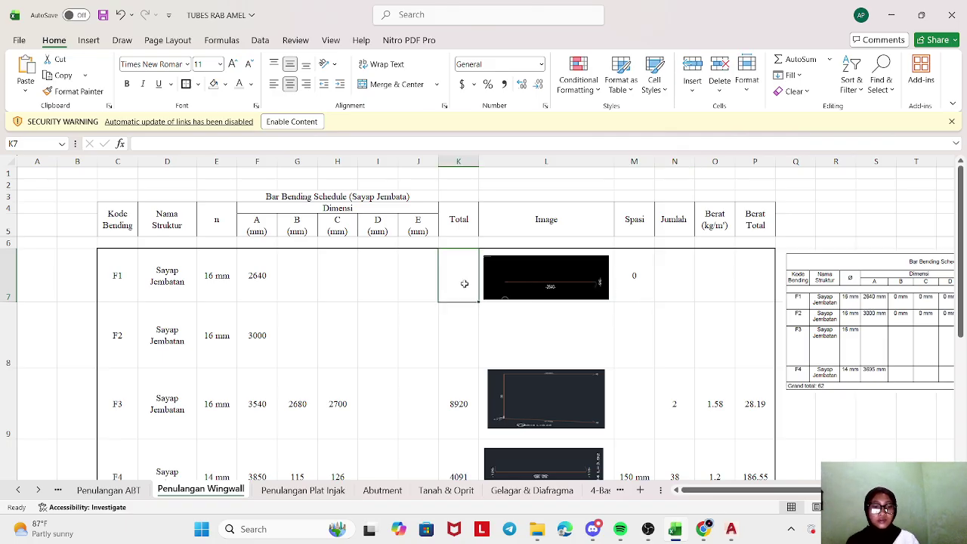
{"action": "type", "text": "="}
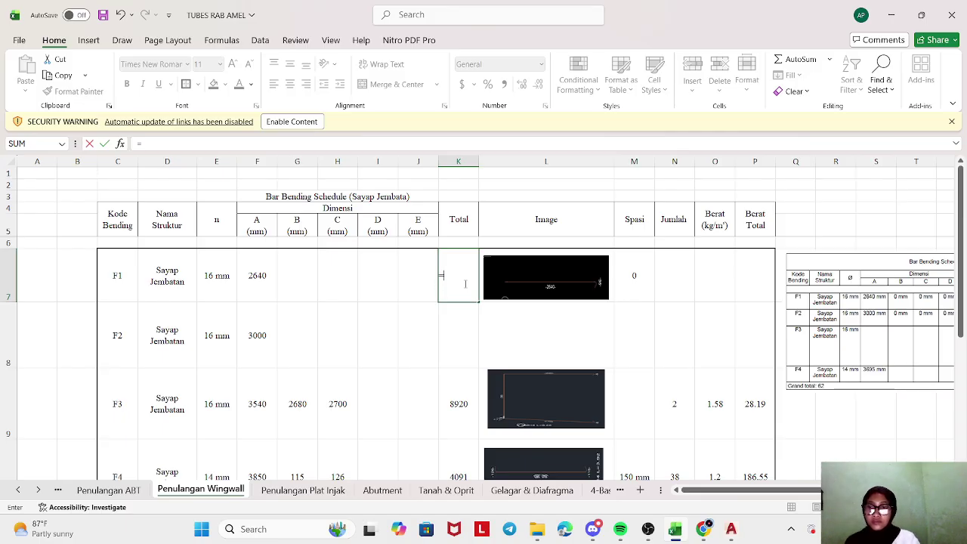
{"action": "type", "text": "SUM"}
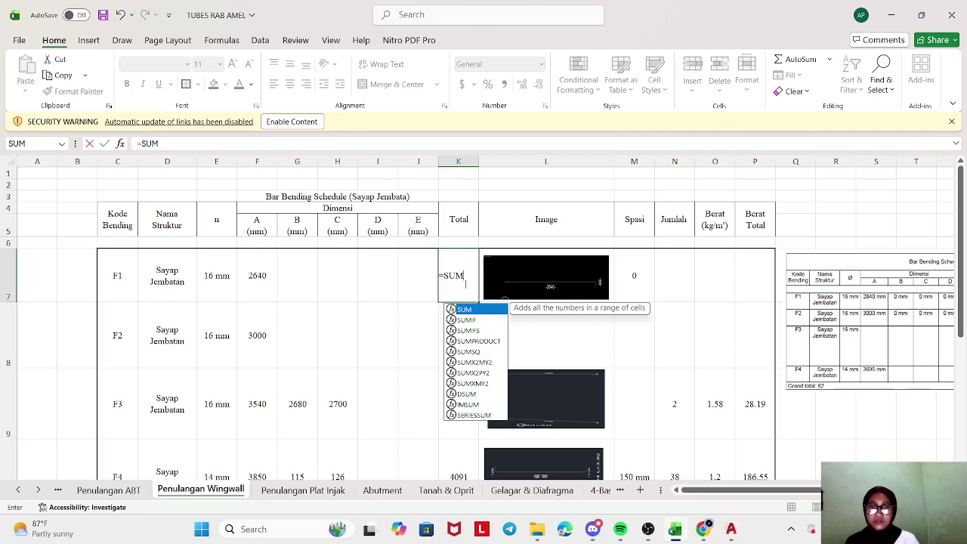
{"action": "type", "text": "("}
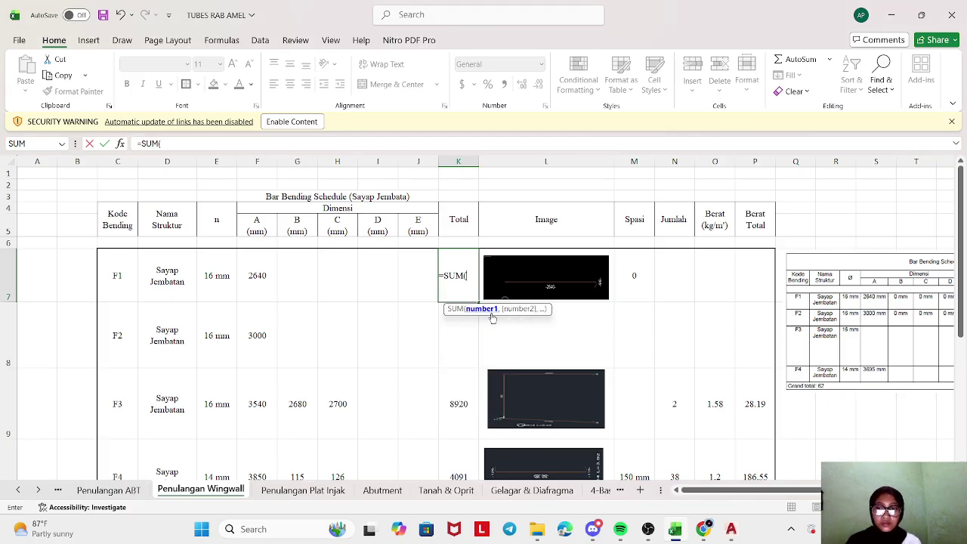
{"action": "left_click", "coordinate": [253, 276]}
{"action": "key", "text": "Return"}
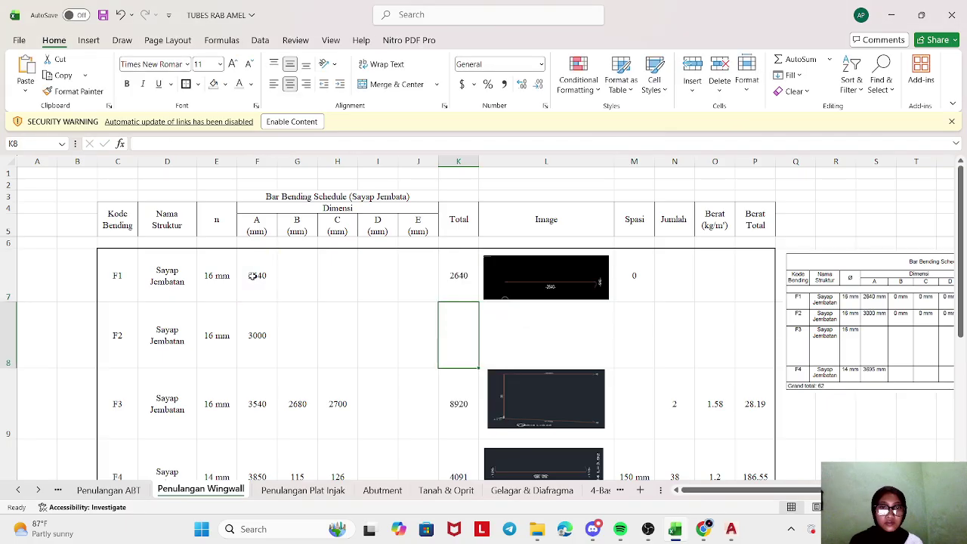
- Check bar F1's label in the AutoCAD wing wall drawing and enter 20 as its Jumlah in Excel cell N7
{"action": "left_click", "coordinate": [671, 284]}
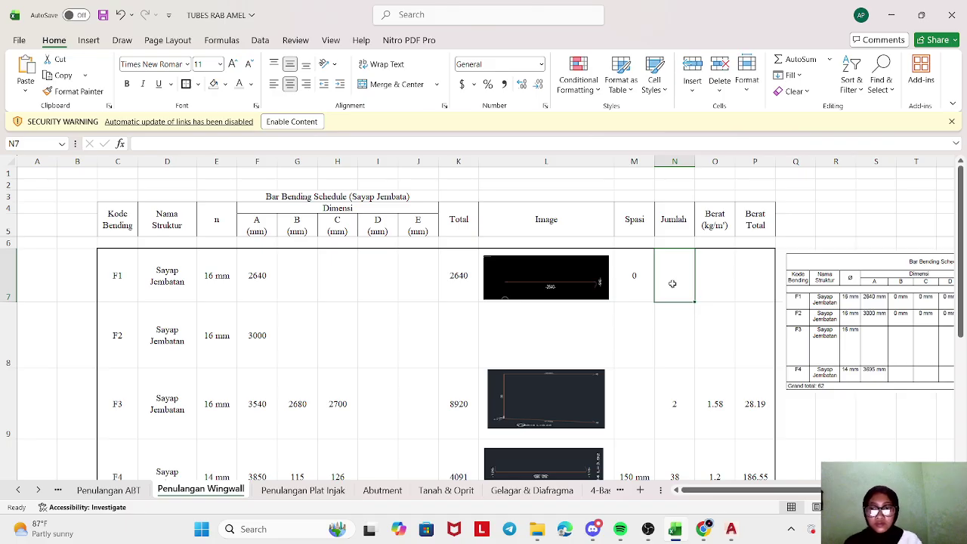
{"action": "type", "text": "="}
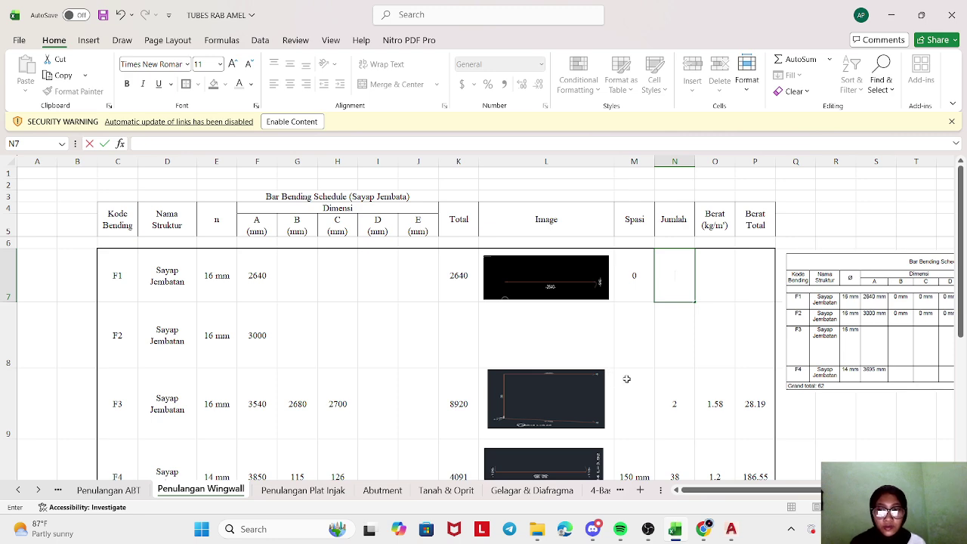
{"action": "left_click", "coordinate": [730, 528]}
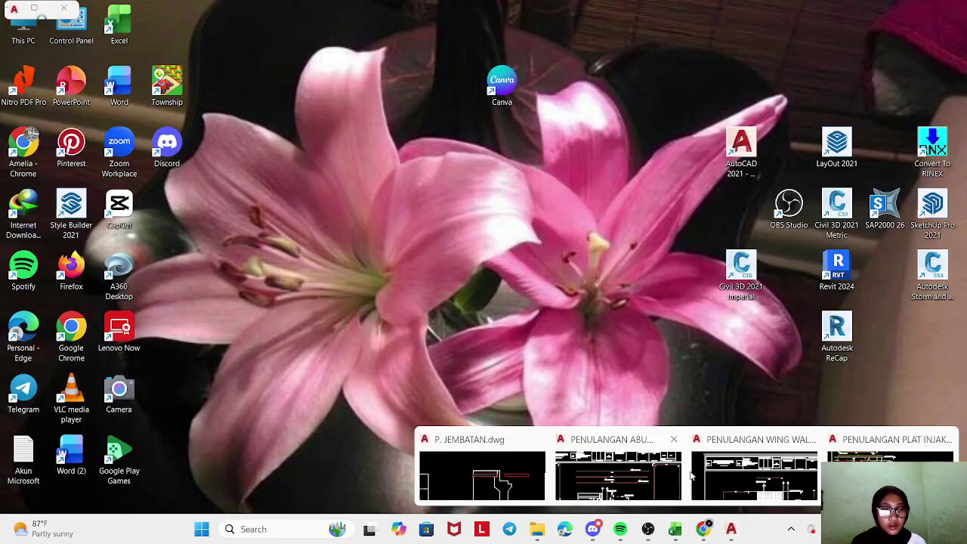
{"action": "left_click", "coordinate": [729, 471]}
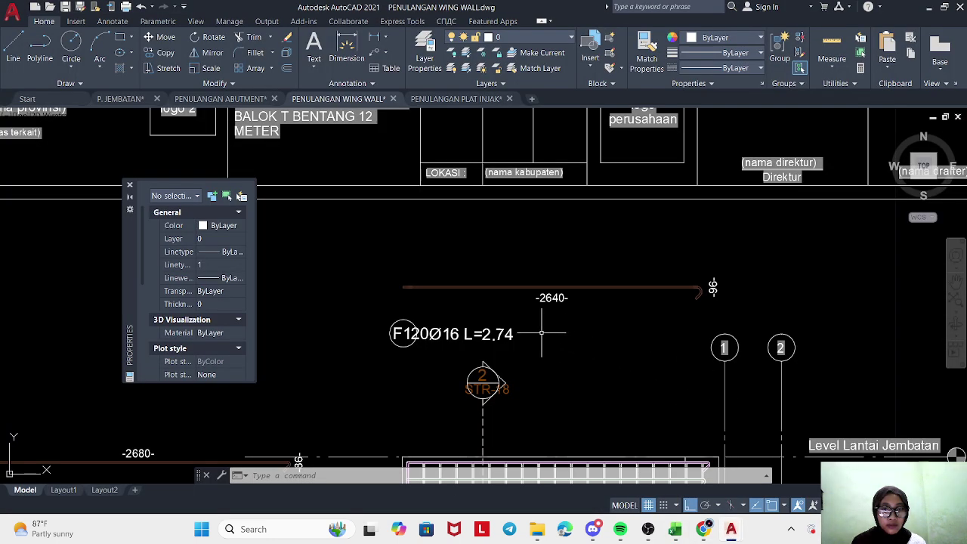
{"action": "scroll", "coordinate": [560, 338], "scroll_direction": "down", "scroll_amount": 4}
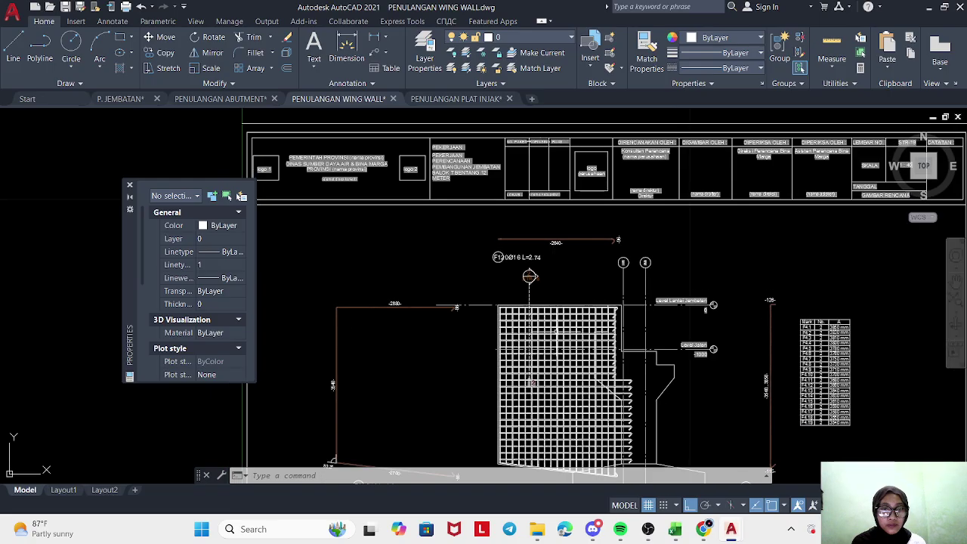
{"action": "scroll", "coordinate": [556, 314], "scroll_direction": "up", "scroll_amount": 1}
{"action": "scroll", "coordinate": [594, 249], "scroll_direction": "up", "scroll_amount": 2}
{"action": "scroll", "coordinate": [594, 249], "scroll_direction": "up", "scroll_amount": 2}
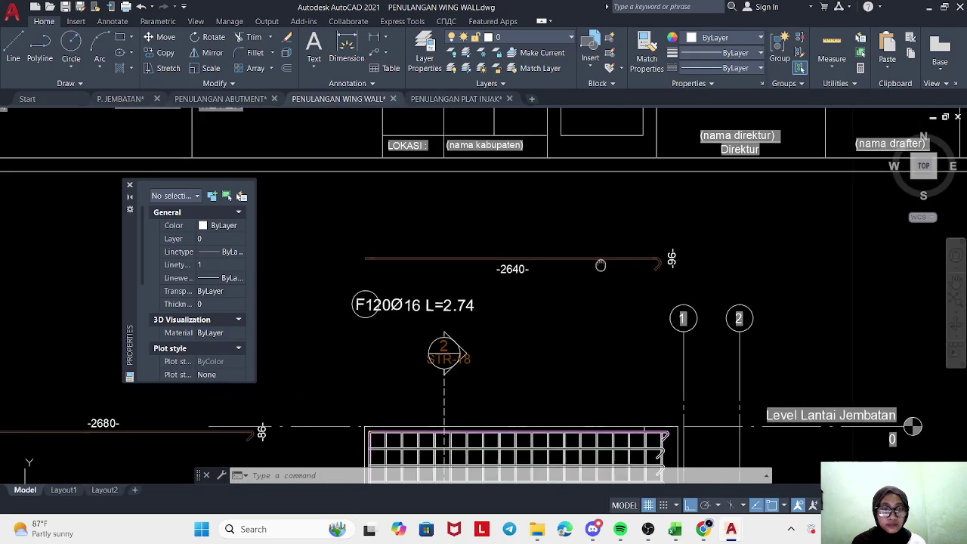
{"action": "left_click", "coordinate": [675, 529]}
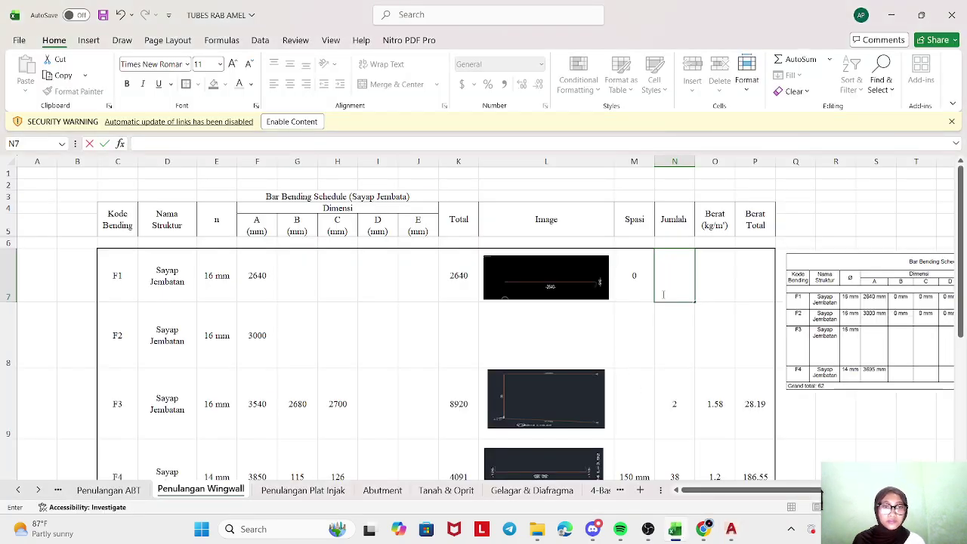
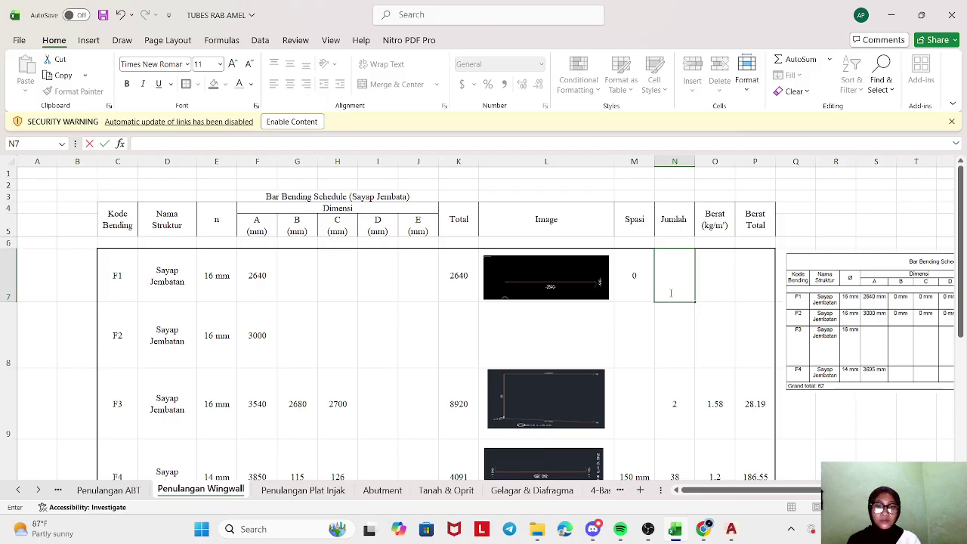
{"action": "type", "text": "0"}
{"action": "key", "text": "Return"}
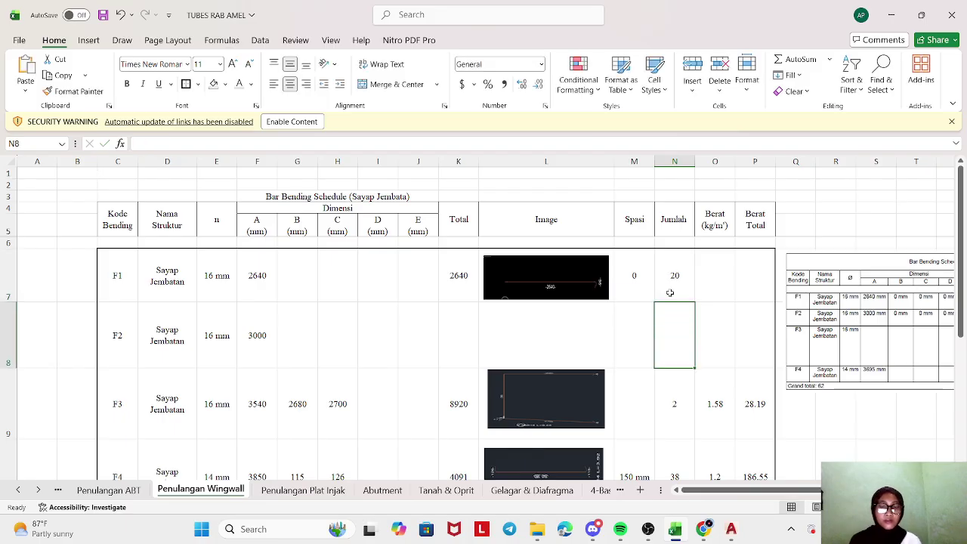
- Enter 1.58 as bar F1's unit weight in cell O7
{"action": "left_click", "coordinate": [690, 287]}
{"action": "left_click", "coordinate": [715, 270]}
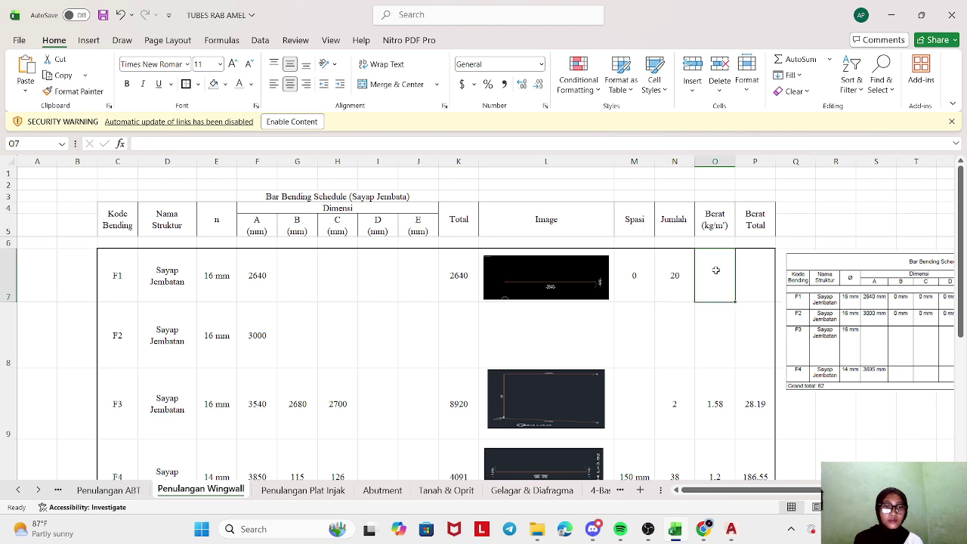
{"action": "type", "text": "1.58"}
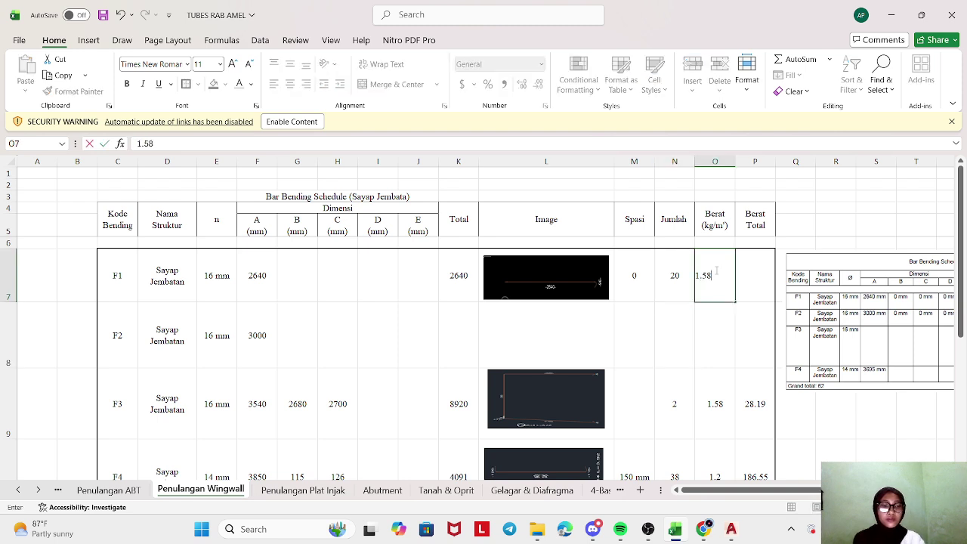
{"action": "key", "text": "Return"}
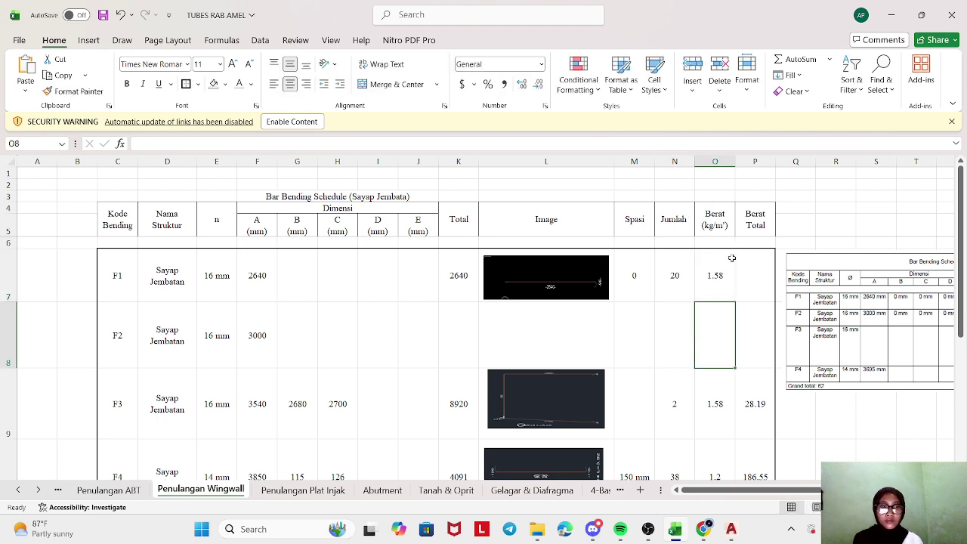
- Calculate bar F1's total weight in cell P7 as K7*N7*O7 and widen column P
{"action": "left_click", "coordinate": [741, 269]}
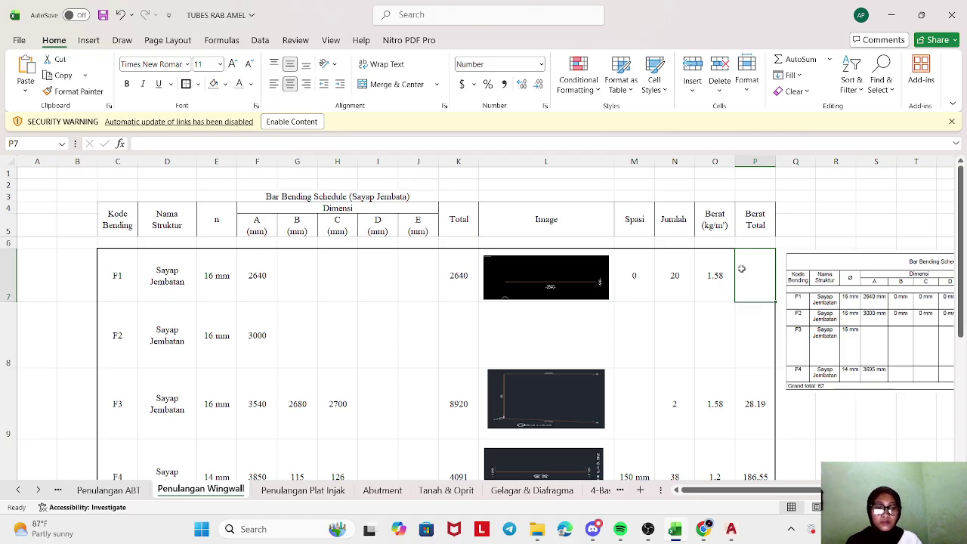
{"action": "type", "text": "="}
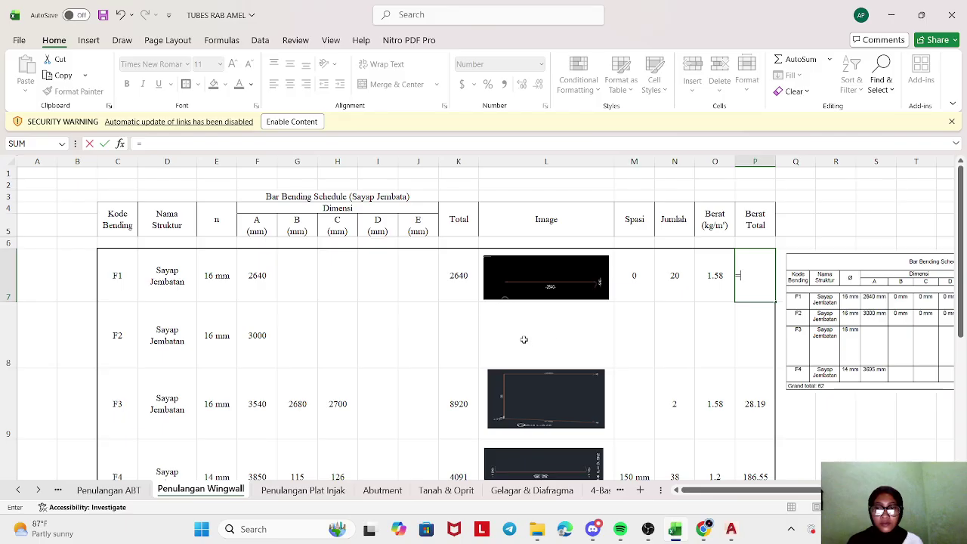
{"action": "left_click", "coordinate": [461, 277]}
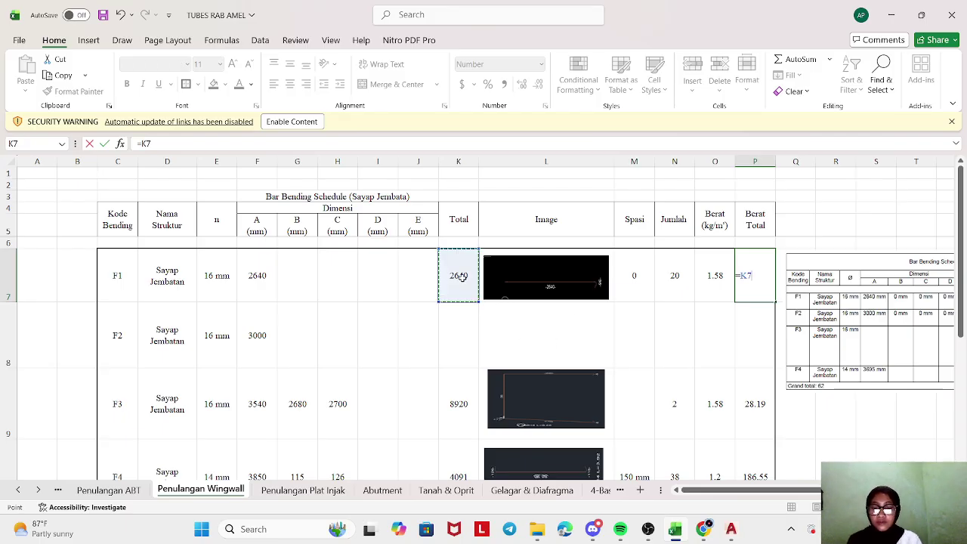
{"action": "type", "text": "*"}
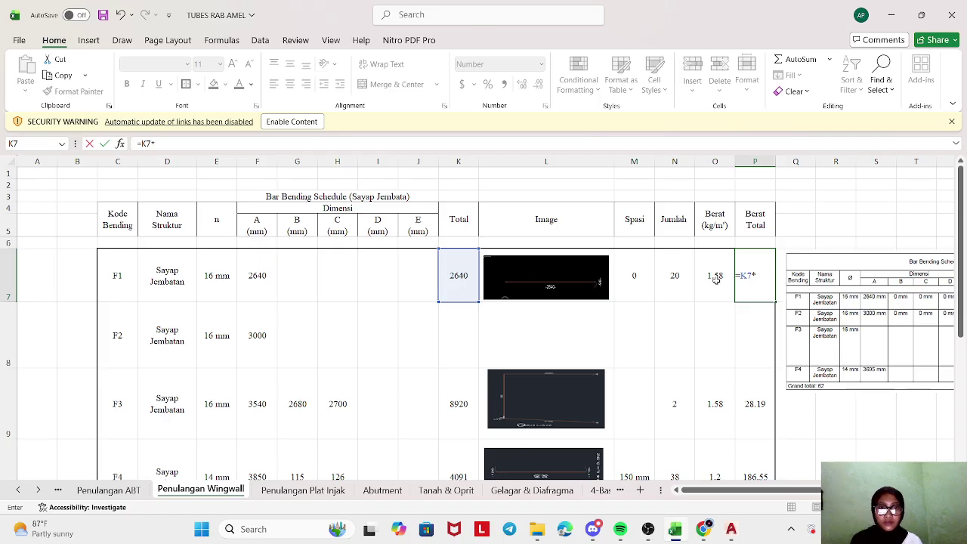
{"action": "left_click", "coordinate": [674, 279]}
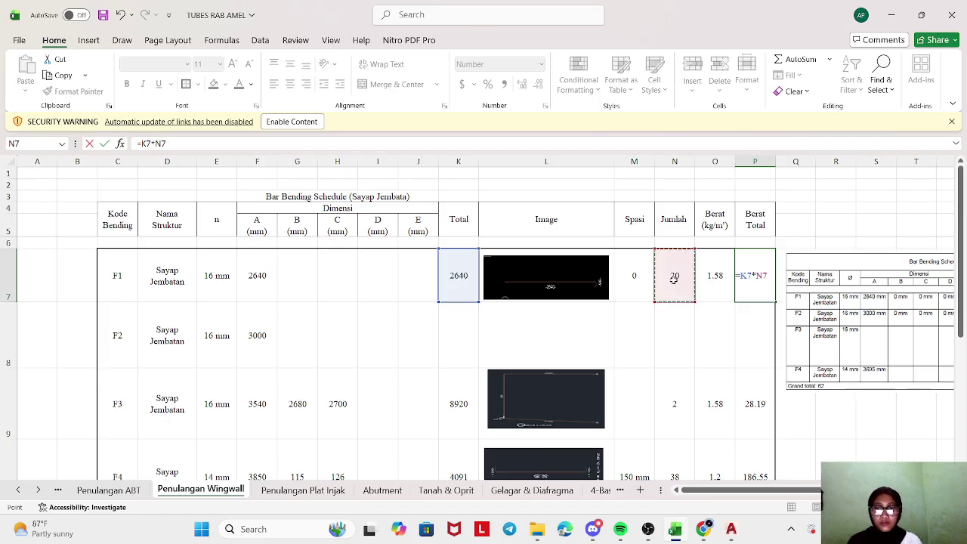
{"action": "type", "text": "*"}
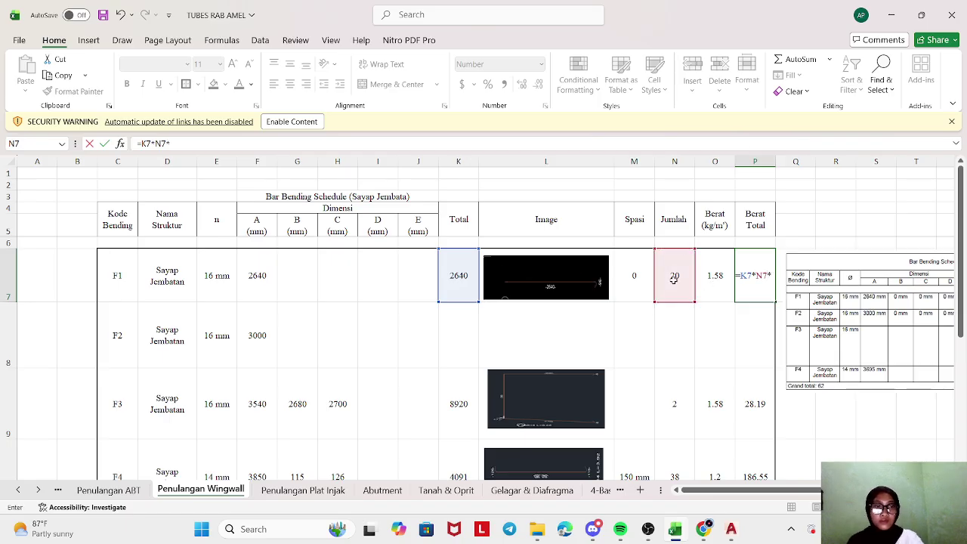
{"action": "left_click", "coordinate": [716, 284]}
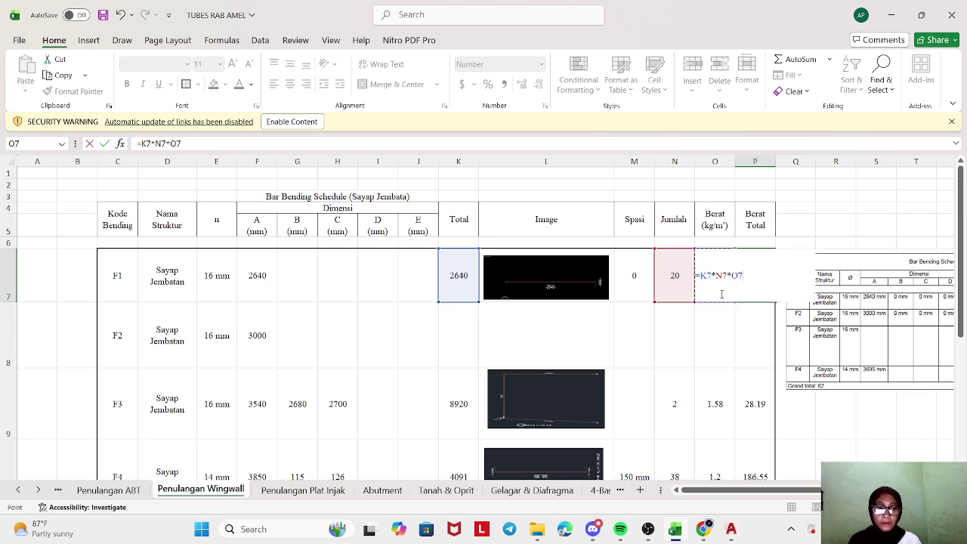
{"action": "key", "text": "Return"}
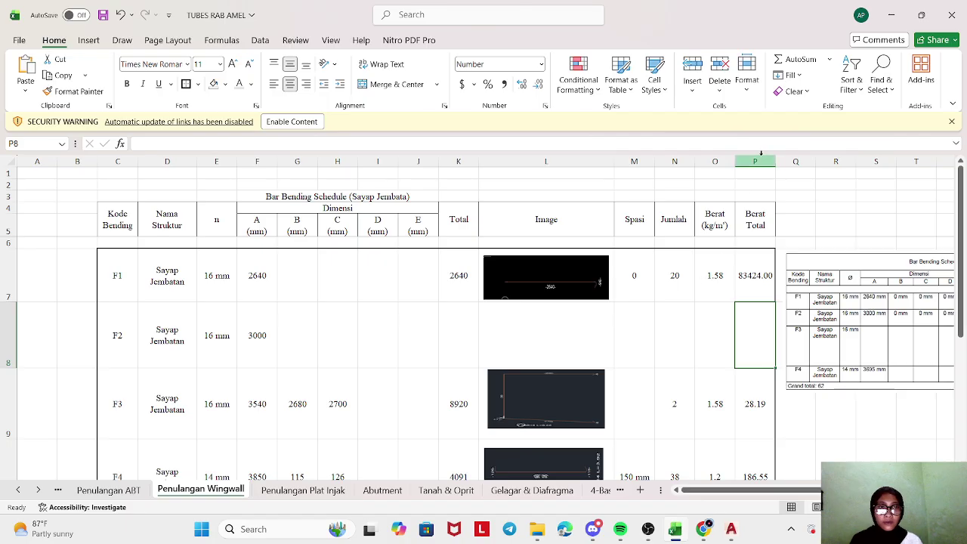
{"action": "left_click_drag", "start_coordinate": [775, 162], "coordinate": [793, 160]}
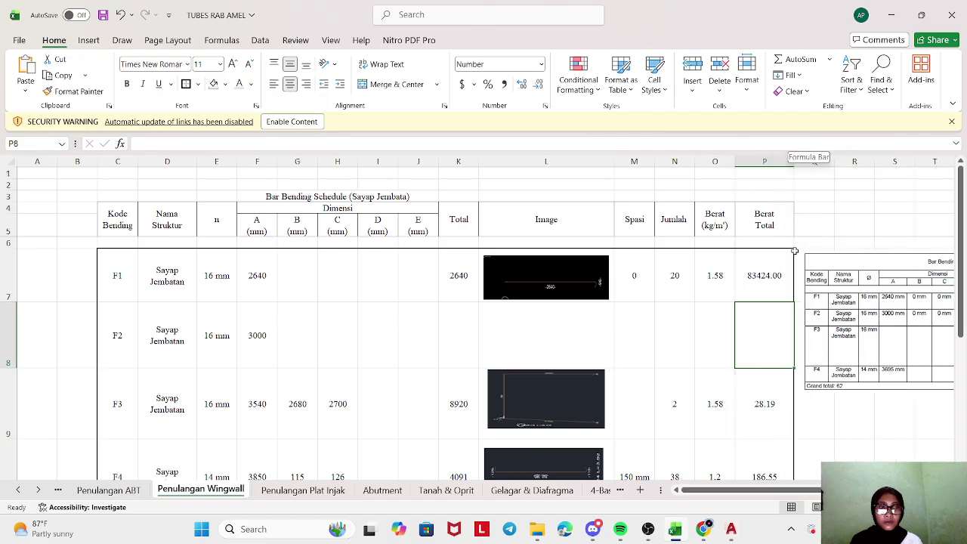
- Capture the vertical 3540...3850 bar labelled F4 from the PENULANGAN WING WALL drawing in AutoCAD as bar F2's picture
{"action": "left_click", "coordinate": [726, 324]}
{"action": "left_click", "coordinate": [548, 342]}
{"action": "scroll", "coordinate": [547, 341], "scroll_direction": "down", "scroll_amount": 1}
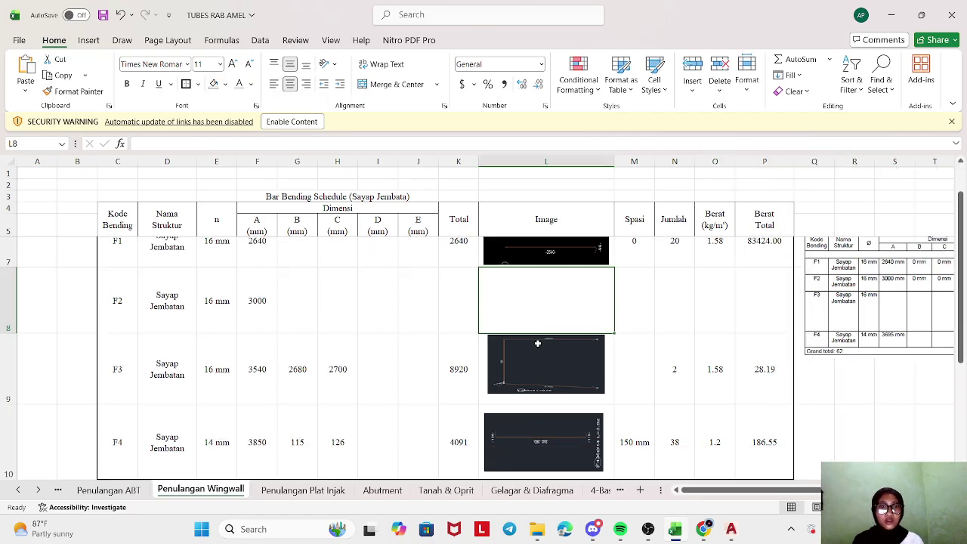
{"action": "mouse_move", "coordinate": [725, 533]}
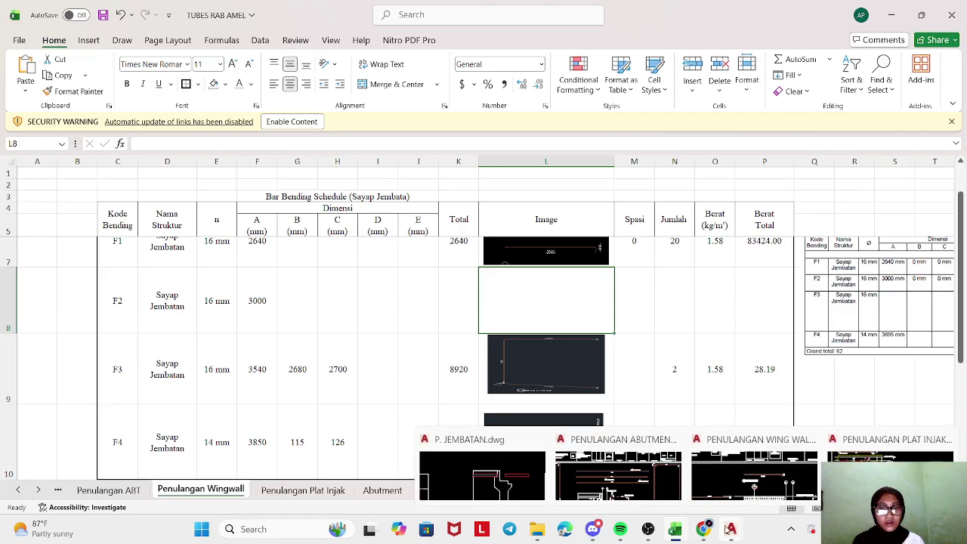
{"action": "left_click", "coordinate": [725, 485]}
{"action": "left_click", "coordinate": [663, 314]}
{"action": "scroll", "coordinate": [650, 330], "scroll_direction": "down", "scroll_amount": 3}
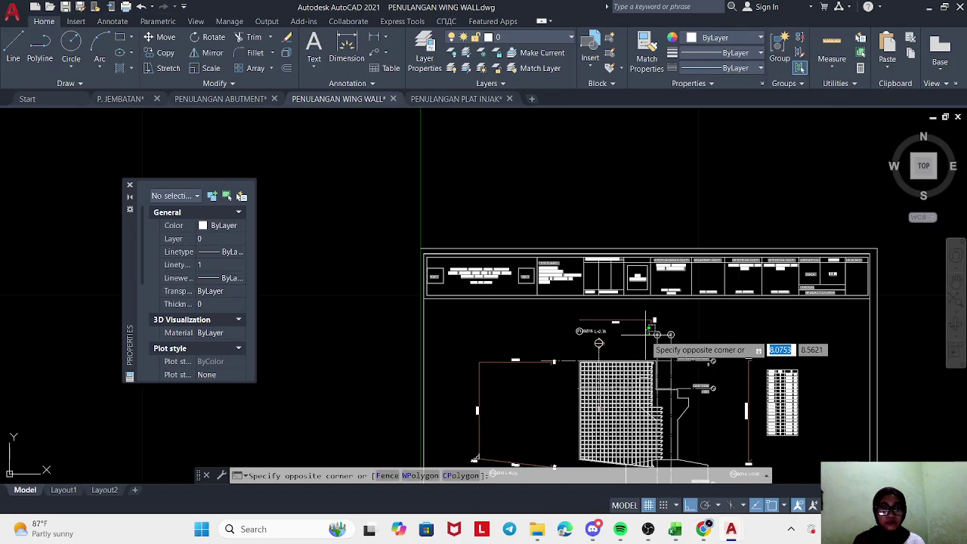
{"action": "key", "text": "Escape"}
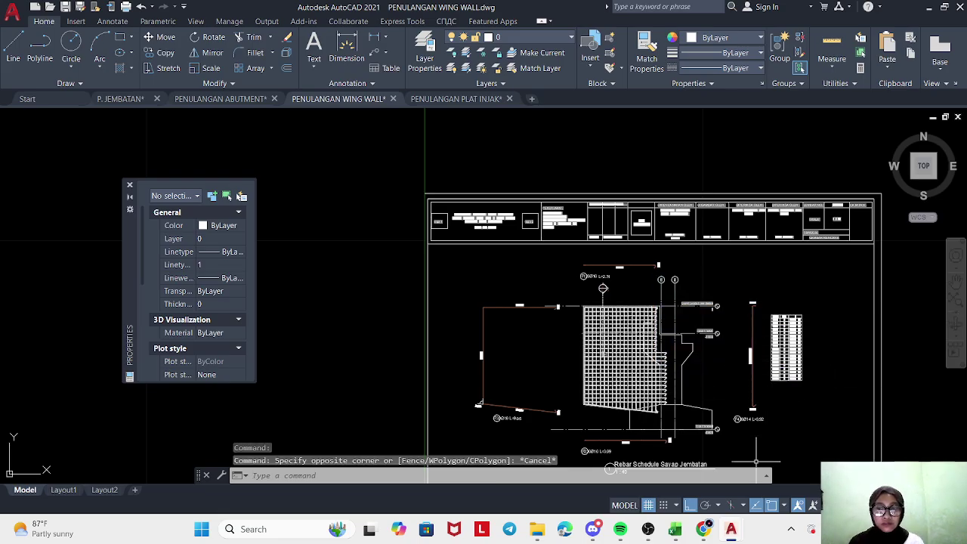
{"action": "left_click", "coordinate": [674, 529]}
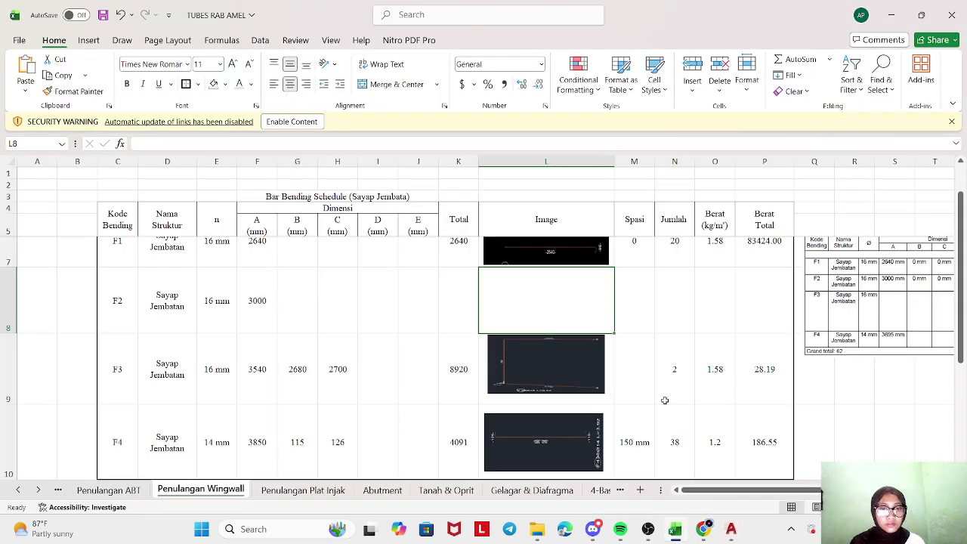
{"action": "left_click", "coordinate": [732, 528]}
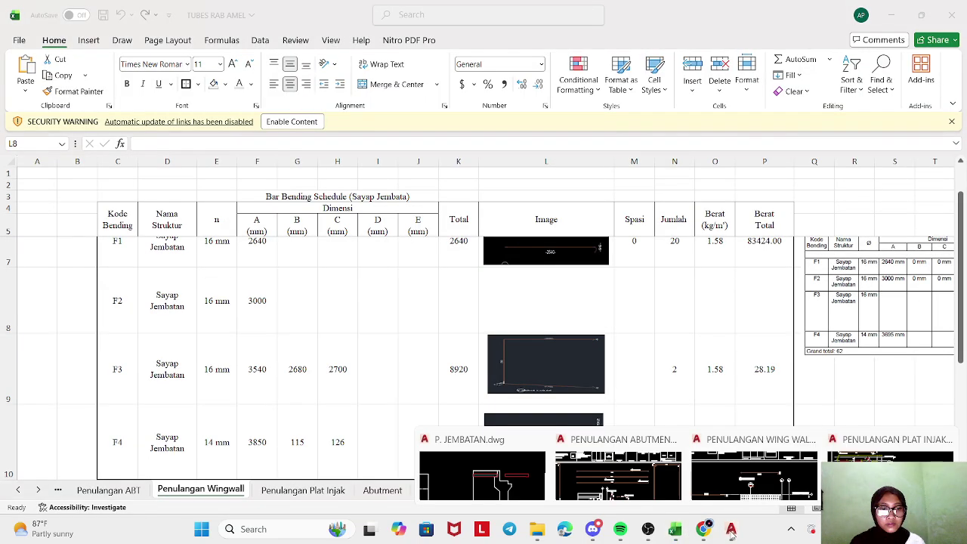
{"action": "left_click", "coordinate": [754, 475]}
{"action": "scroll", "coordinate": [593, 399], "scroll_direction": "up", "scroll_amount": 3}
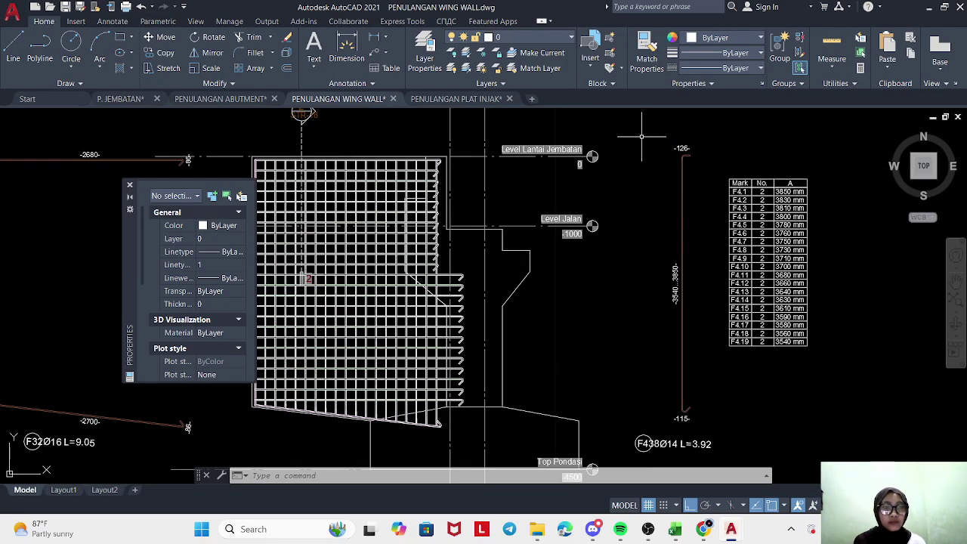
{"action": "key", "text": "super+shift+s"}
{"action": "left_click_drag", "start_coordinate": [637, 121], "coordinate": [729, 475]}
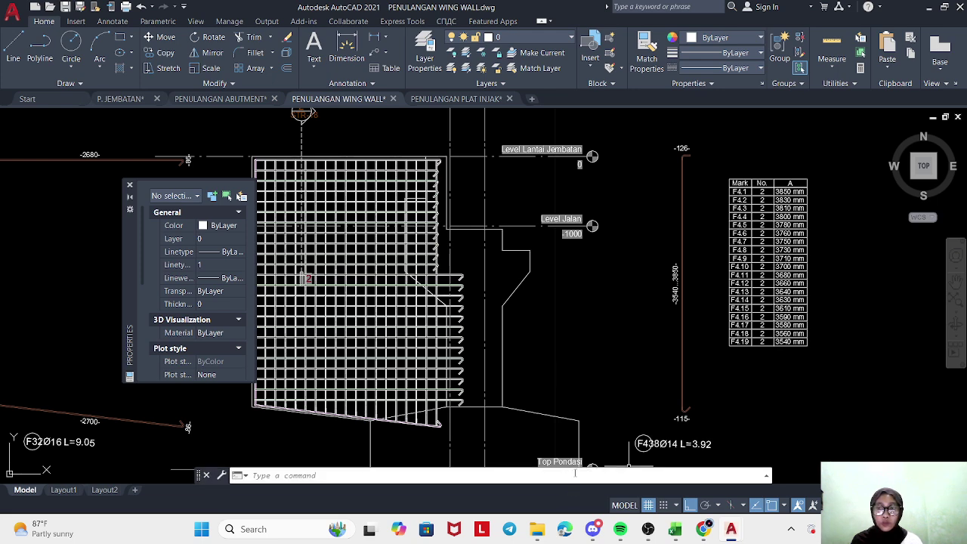
{"action": "scroll", "coordinate": [710, 444], "scroll_direction": "down", "scroll_amount": 4}
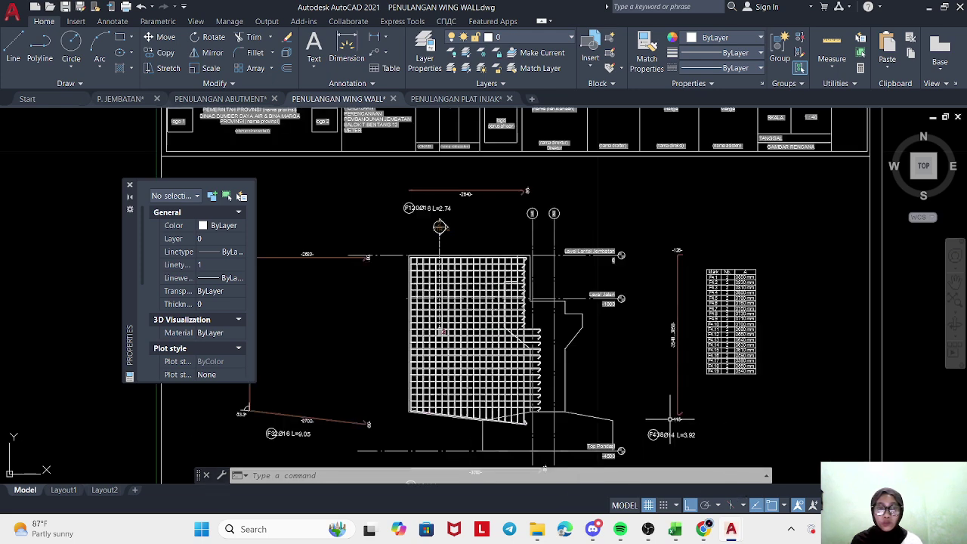
- Paste the captured bar picture into Excel cell L8, rotate it to lie horizontally and shrink it to fit the cell
{"action": "left_click", "coordinate": [704, 529]}
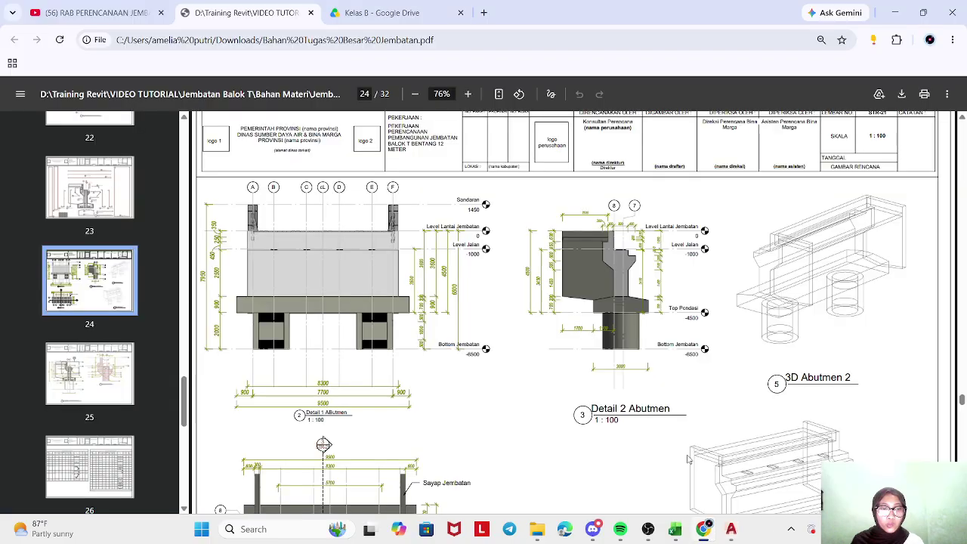
{"action": "left_click", "coordinate": [677, 531]}
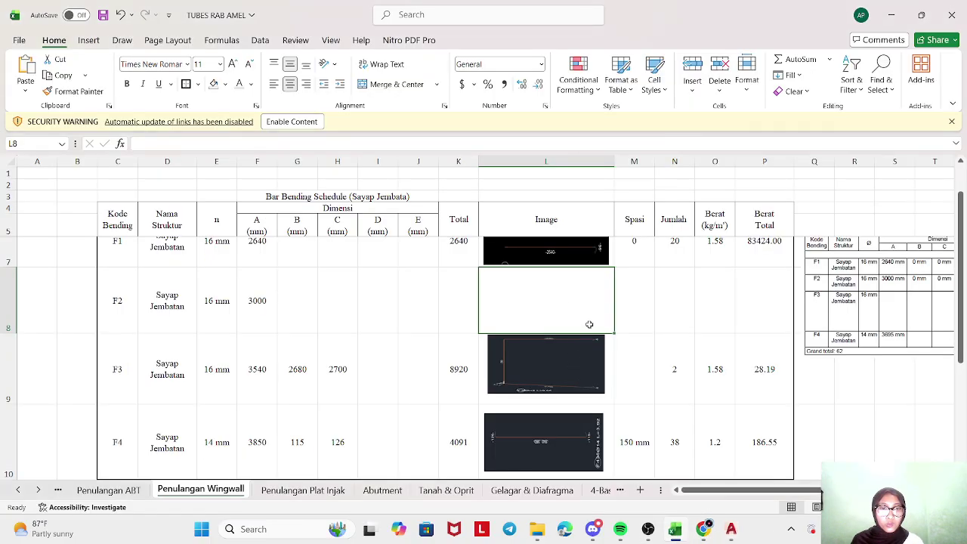
{"action": "right_click", "coordinate": [564, 303]}
{"action": "left_click", "coordinate": [596, 219]}
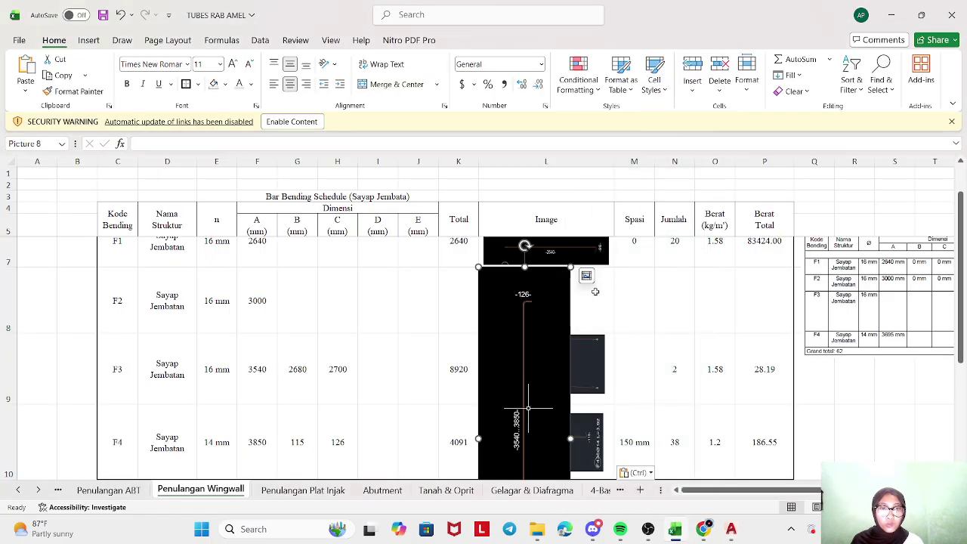
{"action": "left_click_drag", "start_coordinate": [547, 208], "coordinate": [707, 370]}
{"action": "left_click_drag", "start_coordinate": [717, 414], "coordinate": [539, 277]}
{"action": "left_click_drag", "start_coordinate": [514, 301], "coordinate": [588, 306]}
{"action": "left_click", "coordinate": [624, 302]}
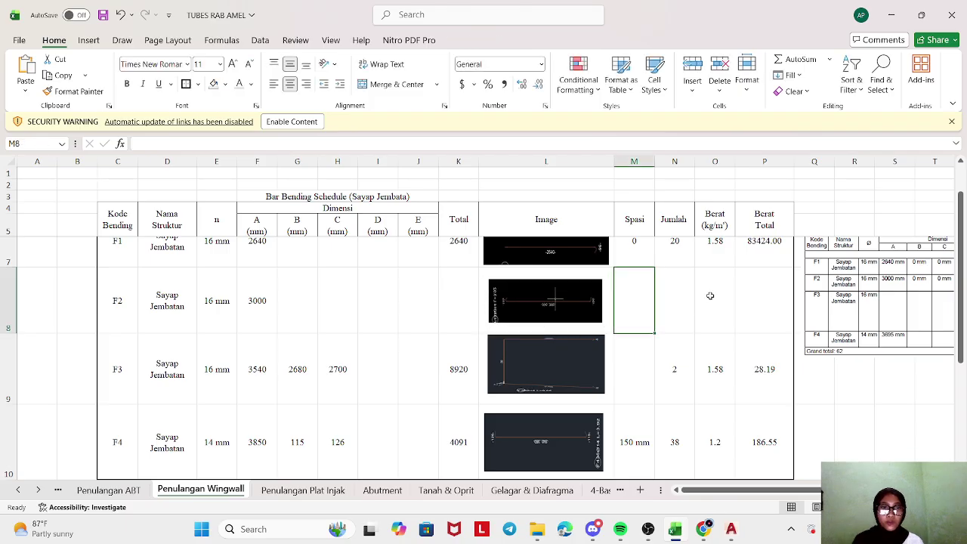
- Fill the 1.58 unit weight from O7 and the total weight formula from P7 down into bar F2's row
{"action": "left_click", "coordinate": [708, 257]}
{"action": "left_click_drag", "start_coordinate": [732, 289], "coordinate": [739, 328]}
{"action": "left_click", "coordinate": [761, 325]}
{"action": "left_click", "coordinate": [766, 249]}
{"action": "left_click_drag", "start_coordinate": [793, 289], "coordinate": [789, 344]}
- Check bar F2's label in the AutoCAD wing wall drawing and enter 26 as its Jumlah in Excel cell N8
{"action": "left_click", "coordinate": [670, 327]}
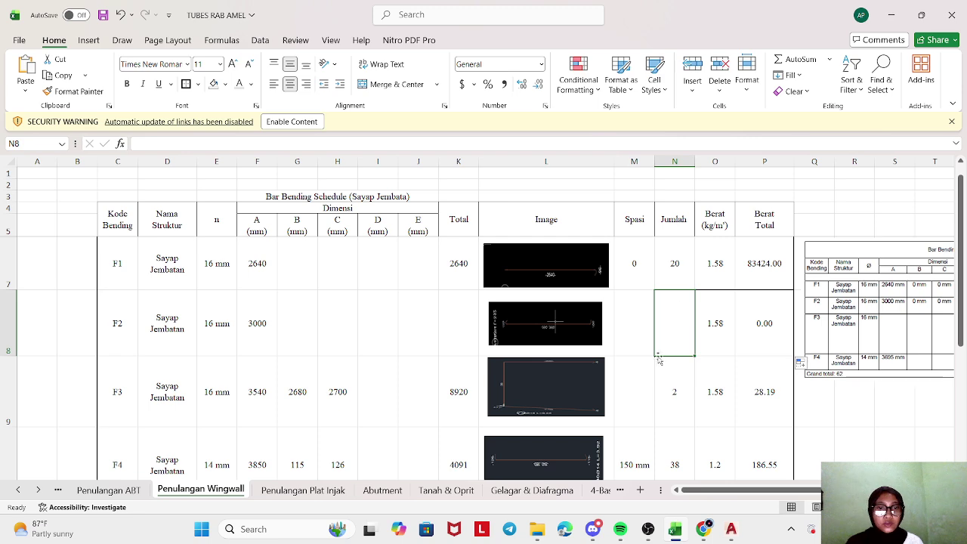
{"action": "left_click", "coordinate": [724, 532]}
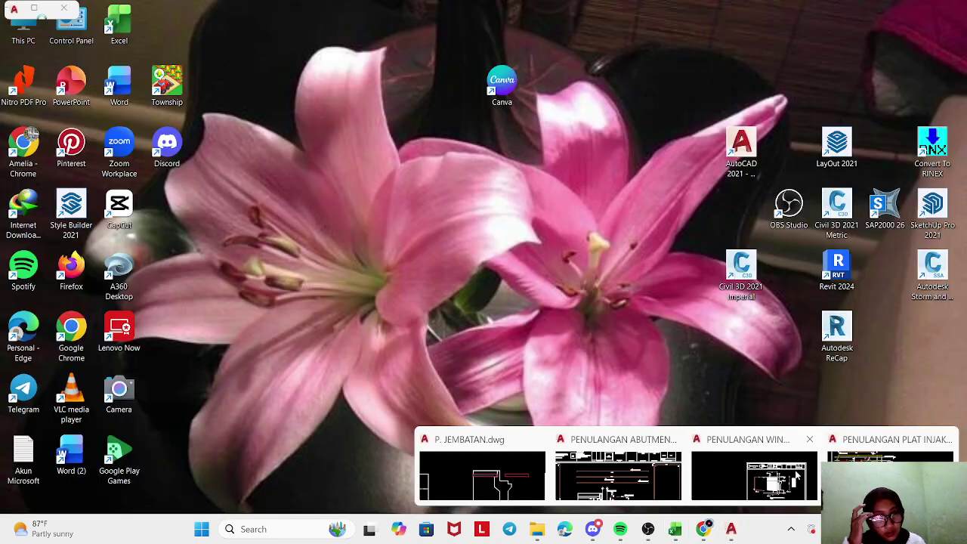
{"action": "left_click", "coordinate": [754, 476]}
{"action": "scroll", "coordinate": [670, 352], "scroll_direction": "up", "scroll_amount": 5}
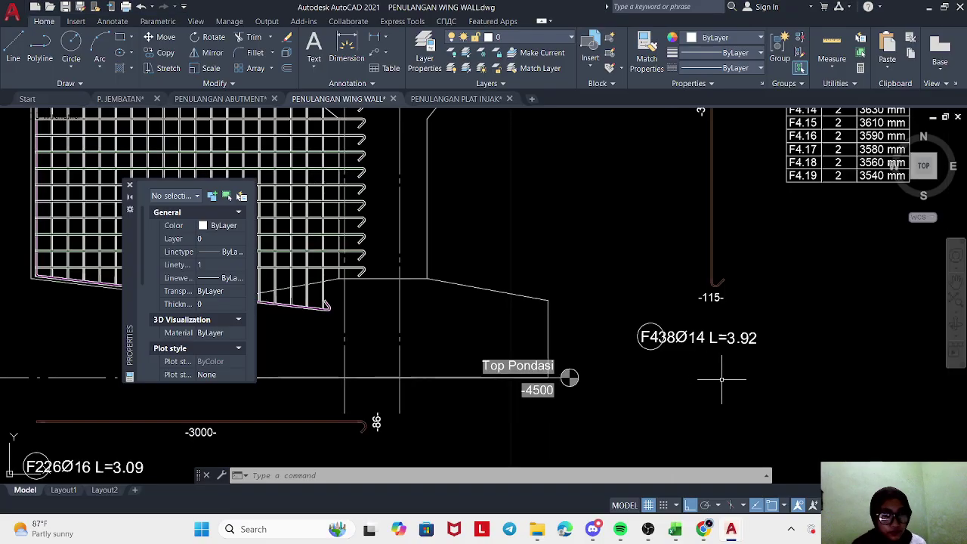
{"action": "mouse_move", "coordinate": [734, 371]}
{"action": "left_mouse_down"}
{"action": "mouse_move", "coordinate": [696, 428]}
{"action": "mouse_move", "coordinate": [688, 412]}
{"action": "left_mouse_up"}
{"action": "scroll", "coordinate": [687, 412], "scroll_direction": "down", "scroll_amount": 2}
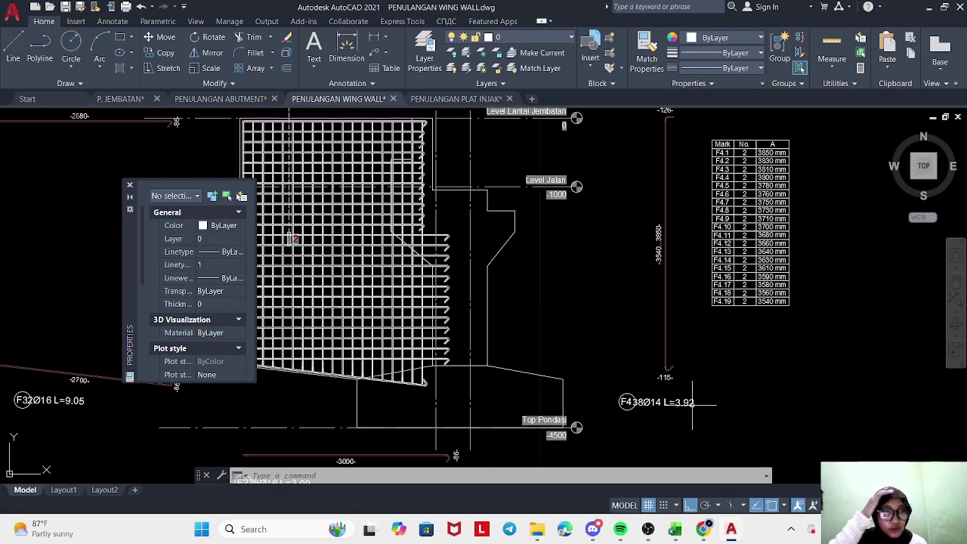
{"action": "left_click", "coordinate": [676, 530]}
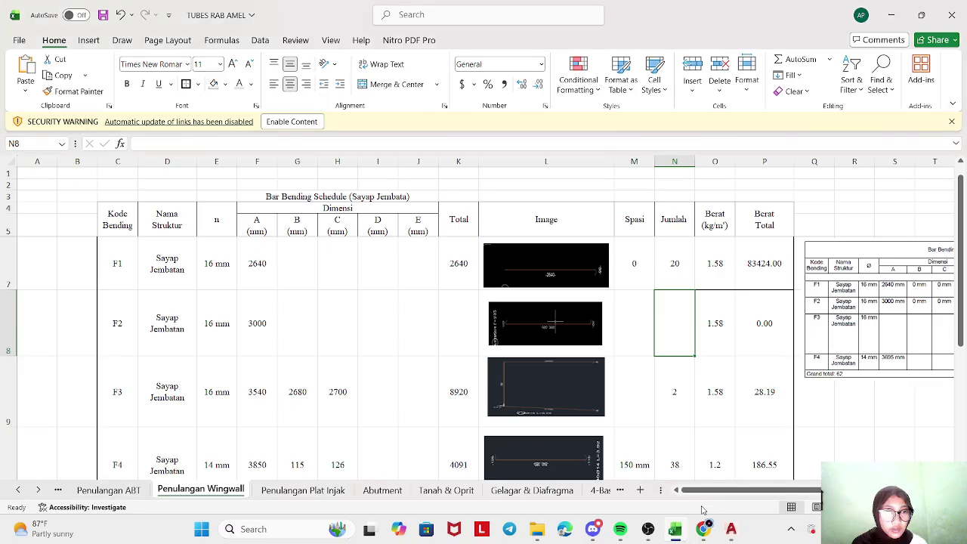
{"action": "scroll", "coordinate": [723, 333], "scroll_direction": "down", "scroll_amount": 2}
{"action": "left_click_drag", "start_coordinate": [752, 490], "coordinate": [816, 489]}
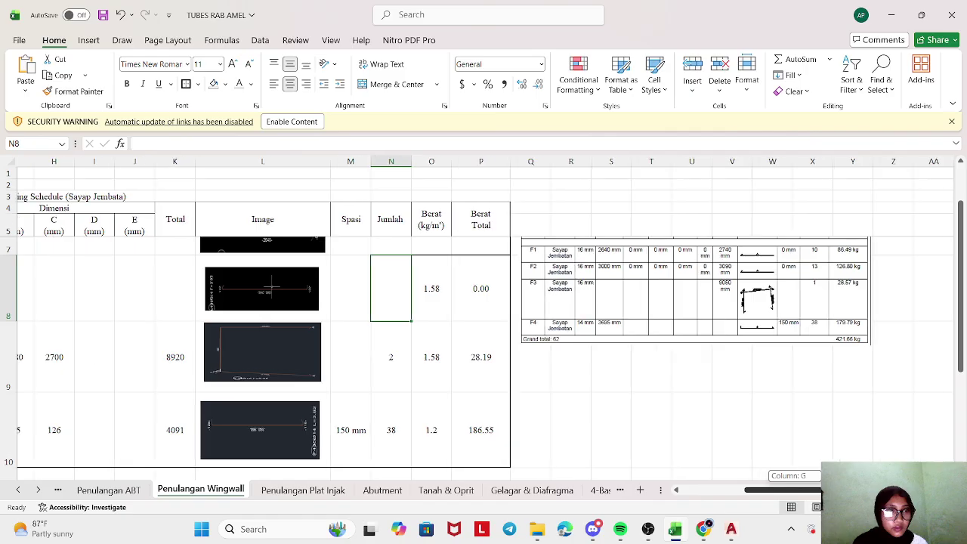
{"action": "scroll", "coordinate": [596, 378], "scroll_direction": "left", "scroll_amount": 6}
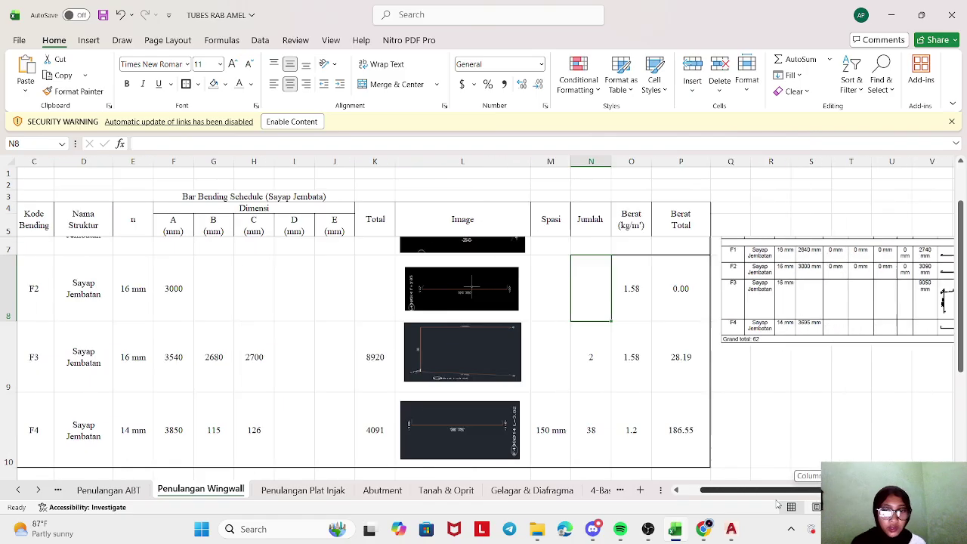
{"action": "left_click", "coordinate": [697, 378]}
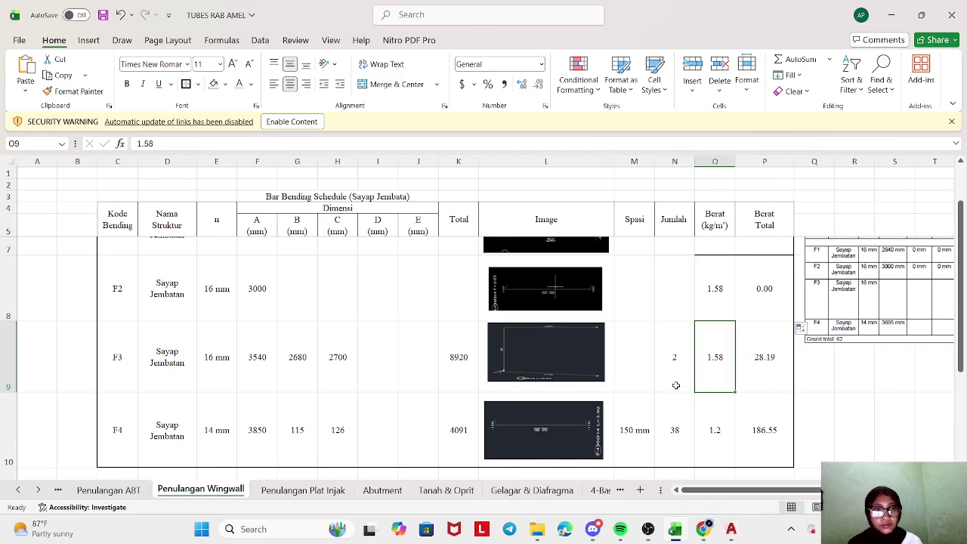
{"action": "scroll", "coordinate": [676, 386], "scroll_direction": "up", "scroll_amount": 1}
{"action": "left_click", "coordinate": [709, 341]}
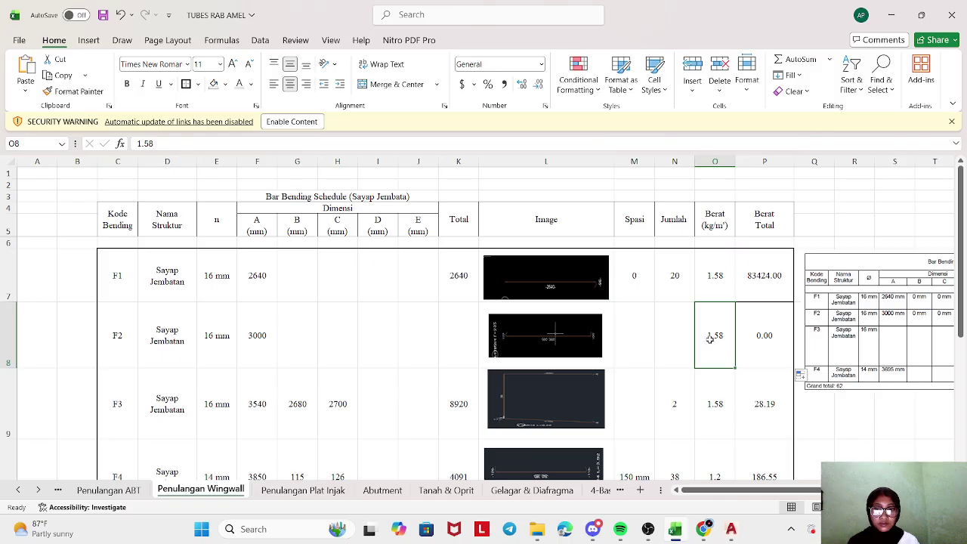
{"action": "left_click", "coordinate": [680, 363]}
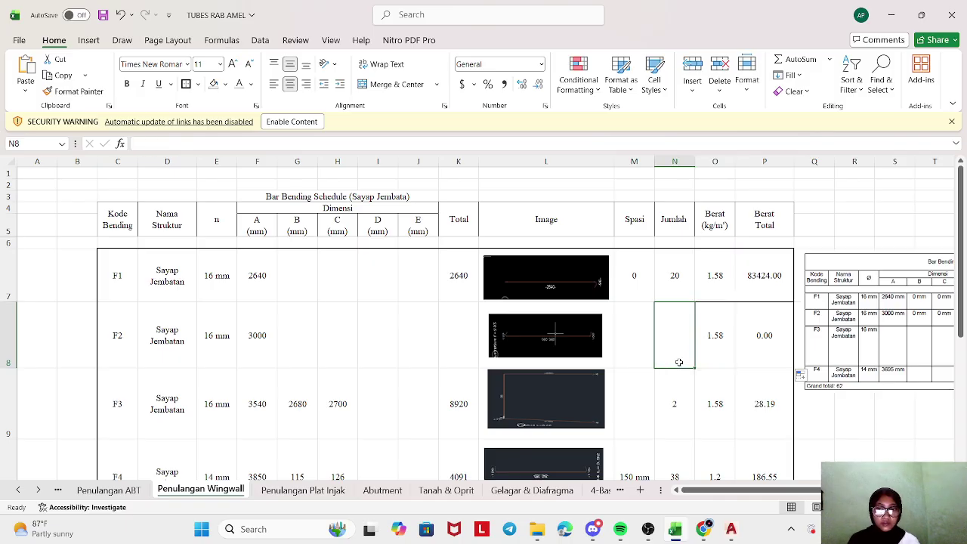
{"action": "type", "text": "26"}
{"action": "key", "text": "Return"}
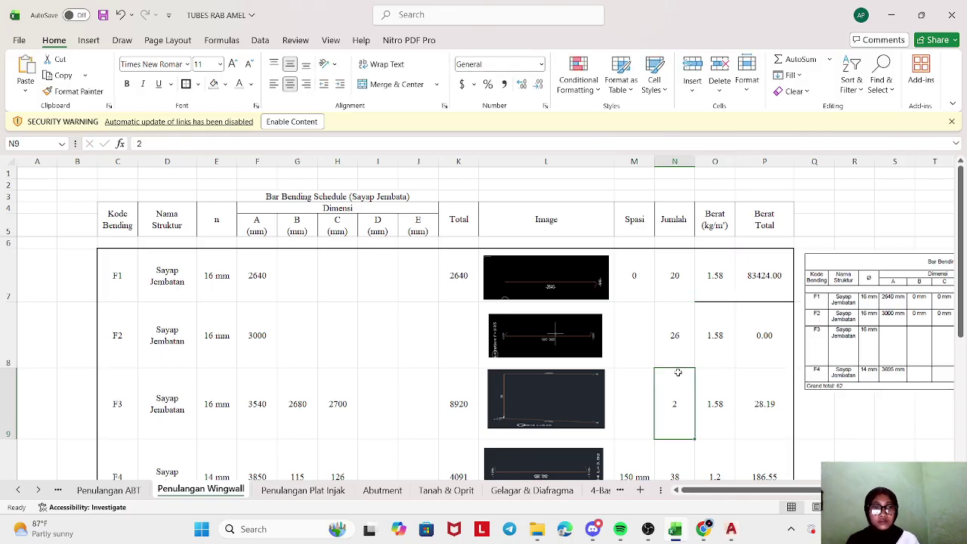
- Set bar F2's Spasi value in cell M8 to 0
{"action": "left_click", "coordinate": [638, 332]}
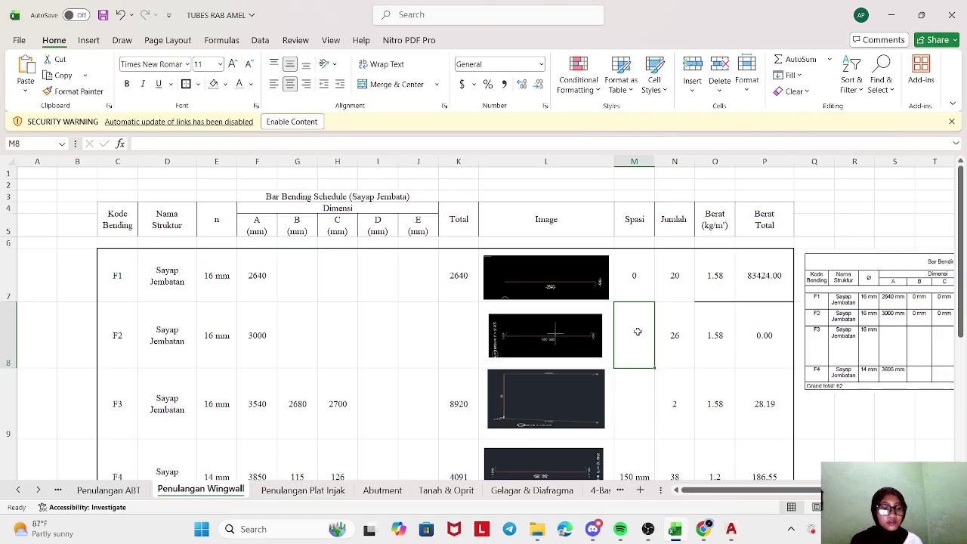
{"action": "type", "text": "0"}
{"action": "key", "text": "Return"}
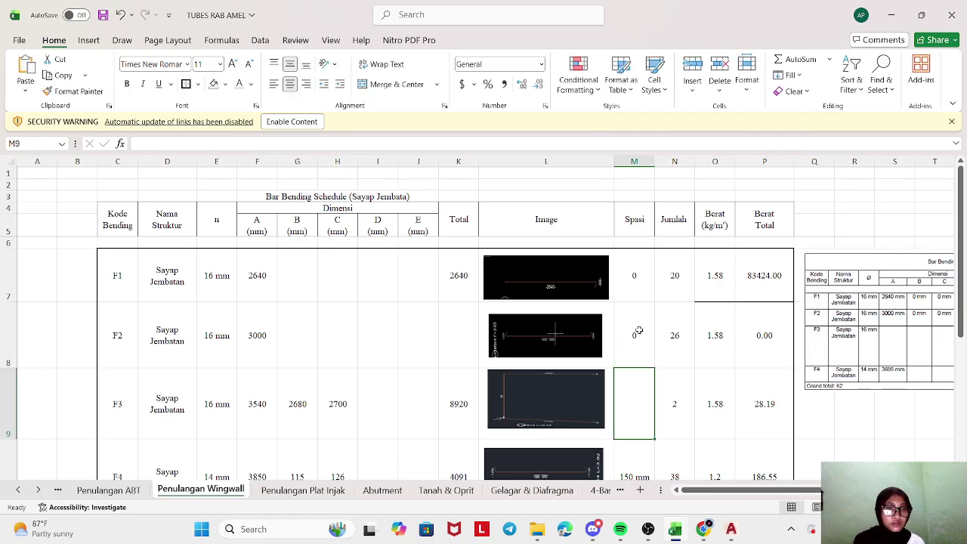
- Check the formula in P8 and fill bar F2's Total in K8 with a reference to its A dimension in F8
{"action": "double_click", "coordinate": [788, 335]}
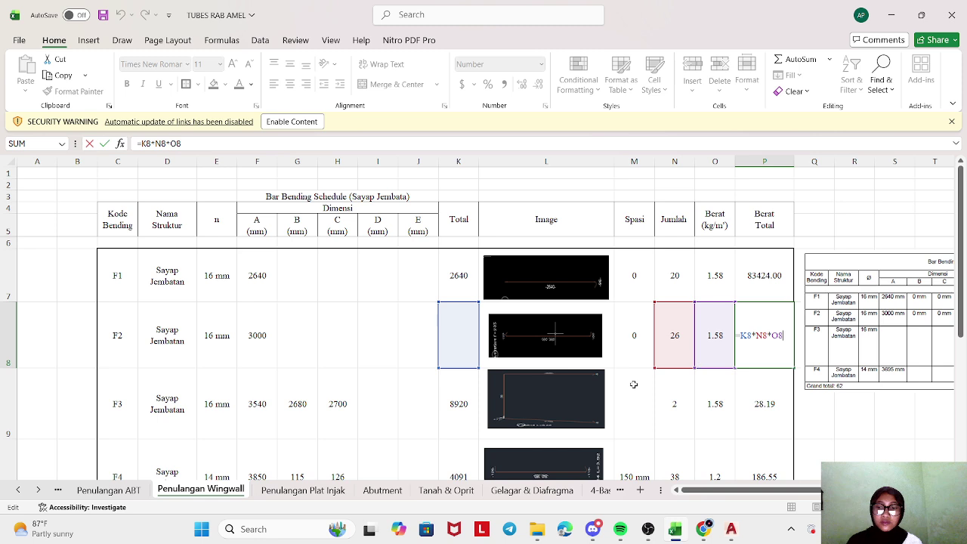
{"action": "left_click", "coordinate": [476, 342]}
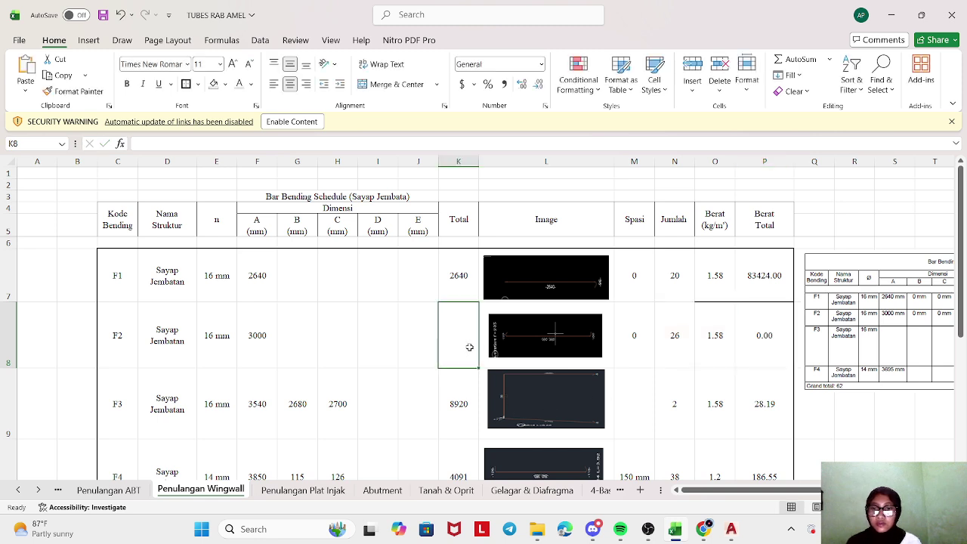
{"action": "type", "text": "="}
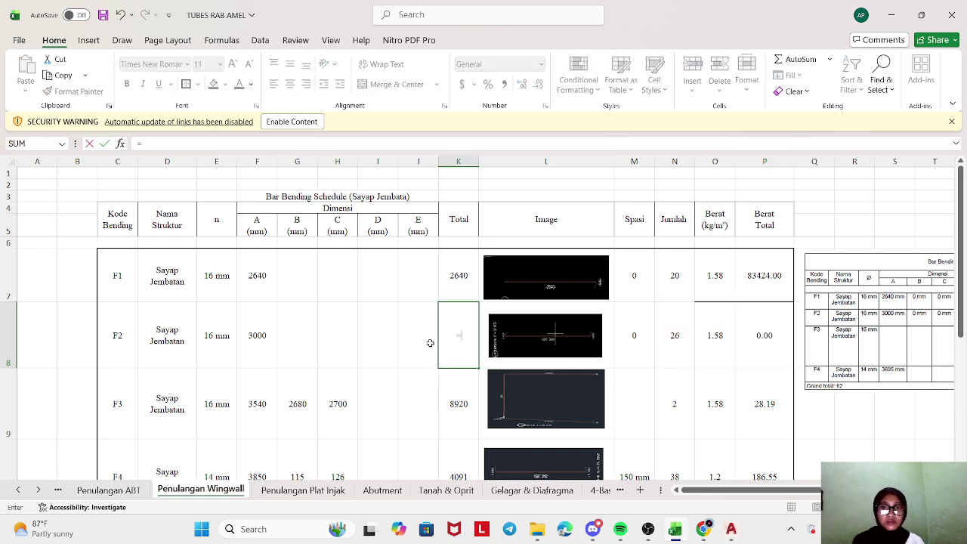
{"action": "left_click", "coordinate": [255, 343]}
{"action": "key", "text": "Return"}
{"action": "left_click", "coordinate": [692, 329]}
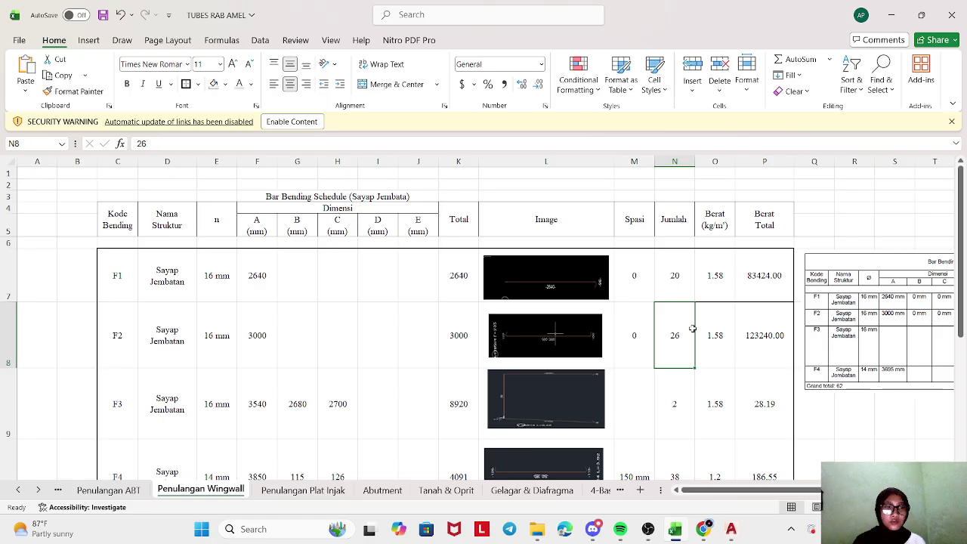
- Look over the remaining wing wall rows F3 and F4 and open the Penulangan Plat Injak sheet
{"action": "scroll", "coordinate": [715, 329], "scroll_direction": "down", "scroll_amount": 2}
{"action": "scroll", "coordinate": [716, 330], "scroll_direction": "up", "scroll_amount": 2}
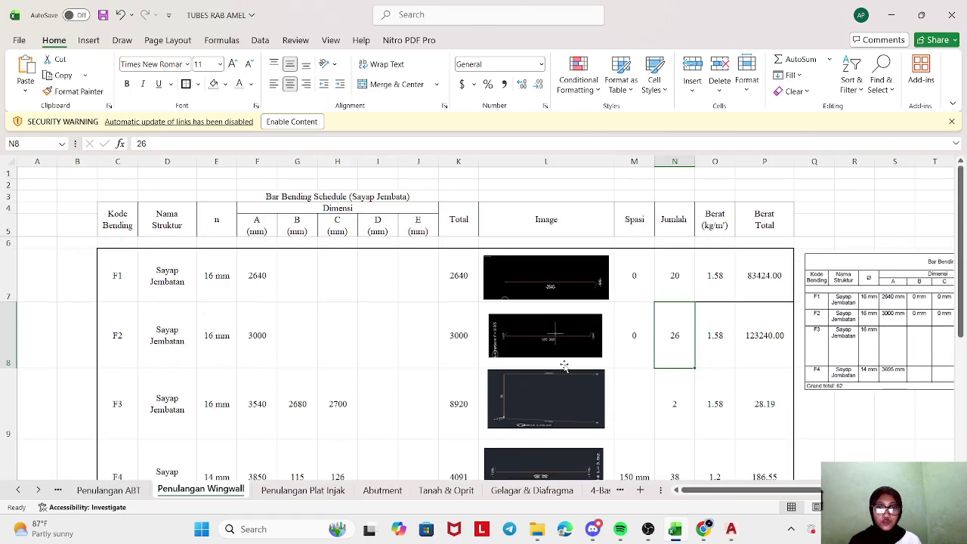
{"action": "scroll", "coordinate": [507, 407], "scroll_direction": "down", "scroll_amount": 2}
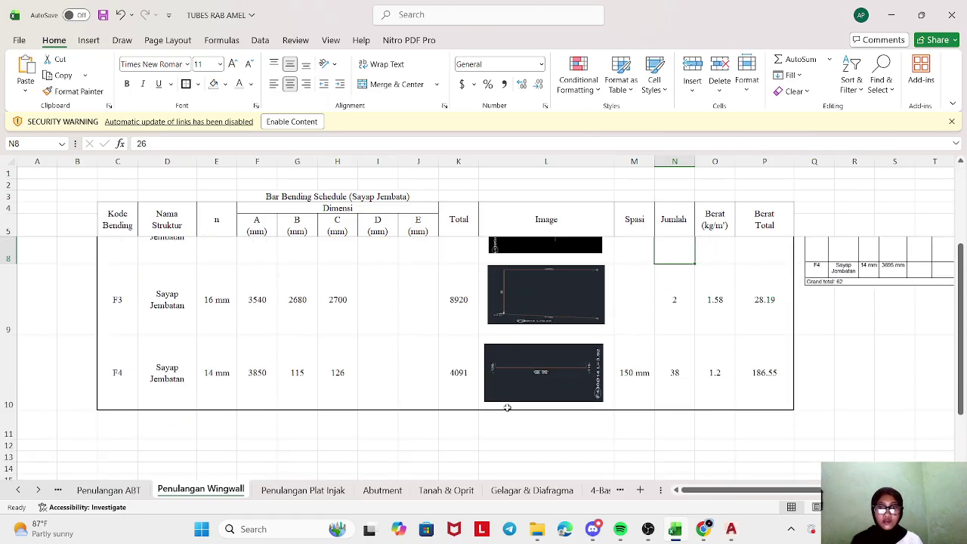
{"action": "left_click", "coordinate": [704, 359]}
{"action": "scroll", "coordinate": [710, 348], "scroll_direction": "up", "scroll_amount": 2}
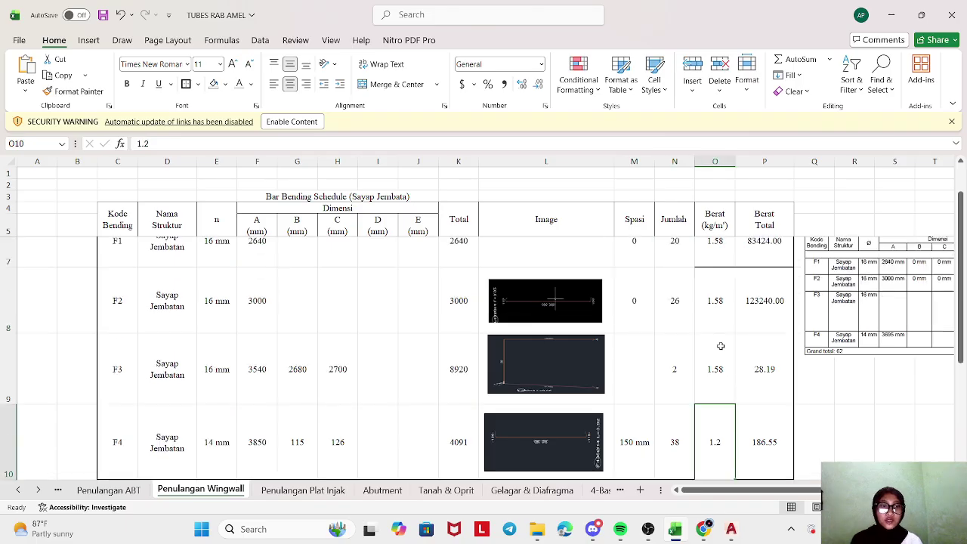
{"action": "left_click", "coordinate": [304, 490]}
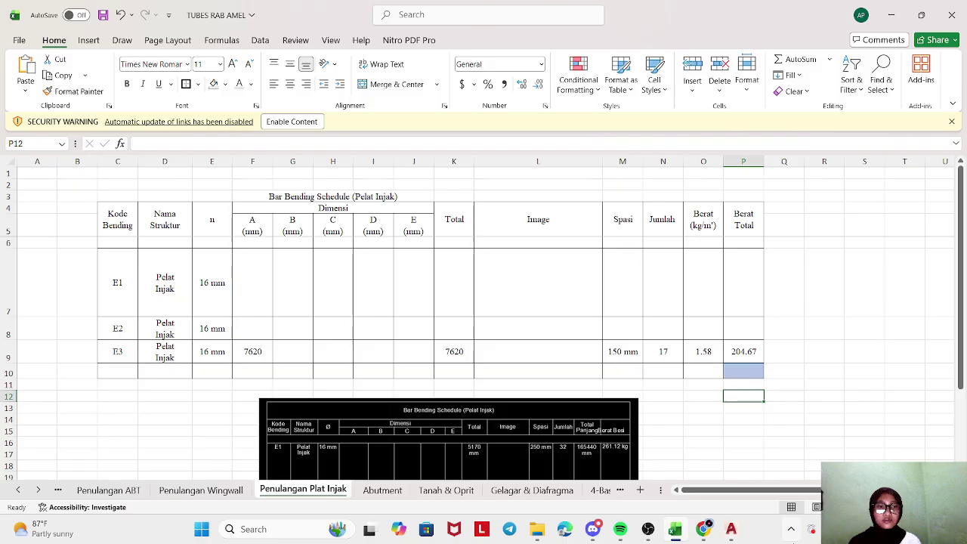
- Look over the Pelat Injak details in AutoCAD's PENULANGAN PLAT INJAK drawing and return to the Excel schedule
{"action": "mouse_move", "coordinate": [707, 524]}
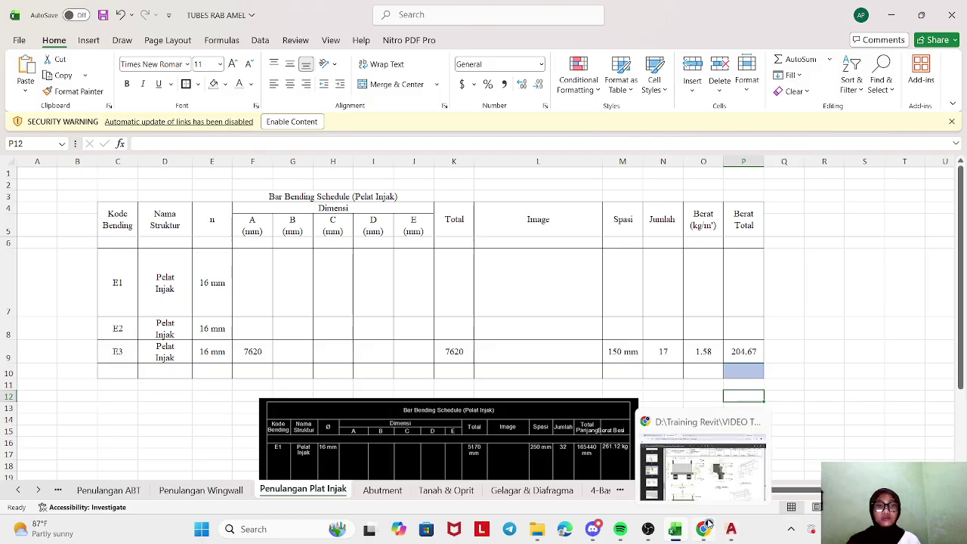
{"action": "left_click", "coordinate": [903, 469]}
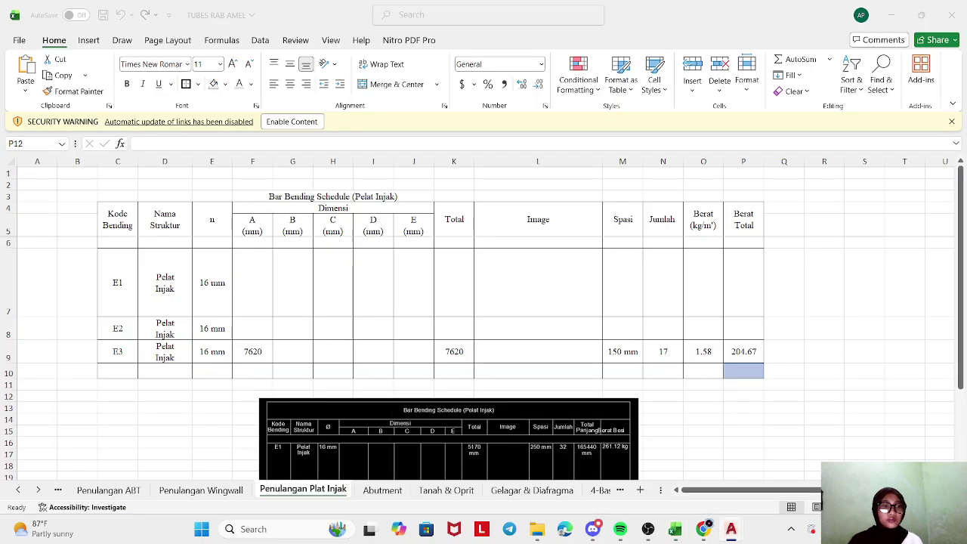
{"action": "scroll", "coordinate": [705, 390], "scroll_direction": "down", "scroll_amount": 5}
{"action": "scroll", "coordinate": [546, 330], "scroll_direction": "up", "scroll_amount": 5}
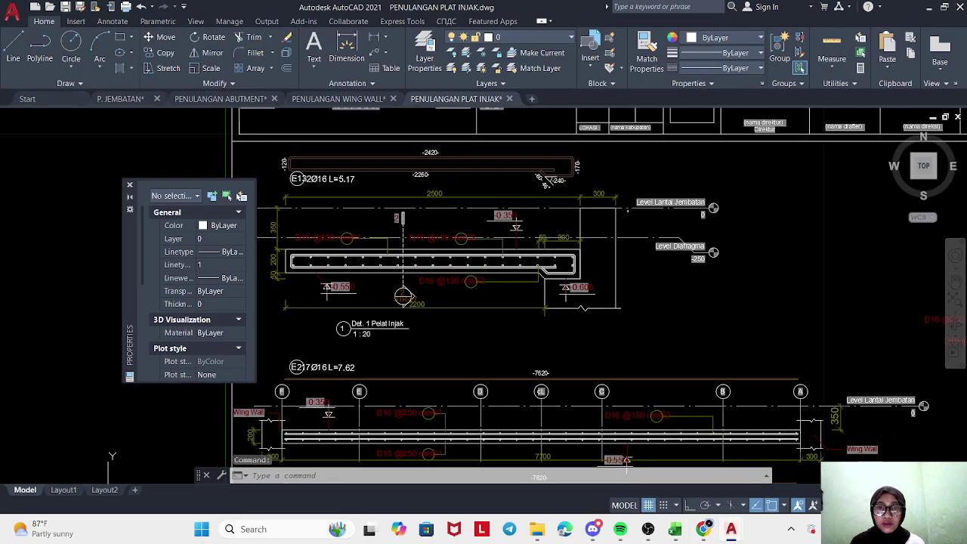
{"action": "scroll", "coordinate": [583, 375], "scroll_direction": "up", "scroll_amount": 2}
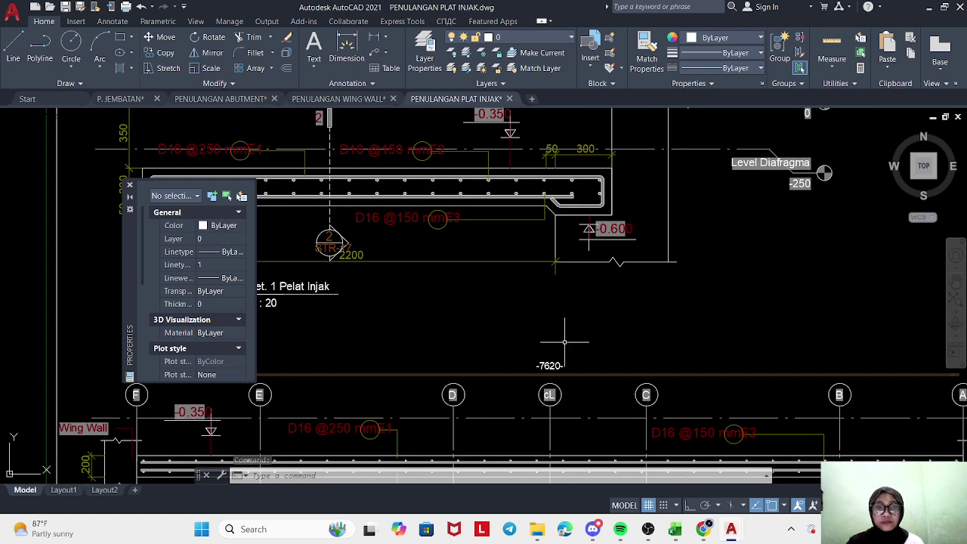
{"action": "left_click", "coordinate": [647, 529]}
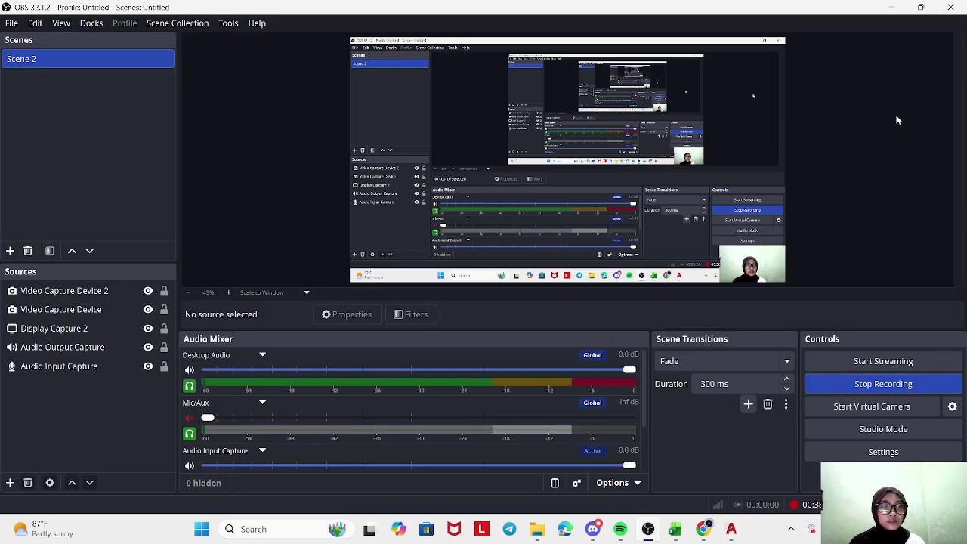
{"action": "left_click", "coordinate": [892, 7]}
{"action": "scroll", "coordinate": [590, 332], "scroll_direction": "down", "scroll_amount": 2}
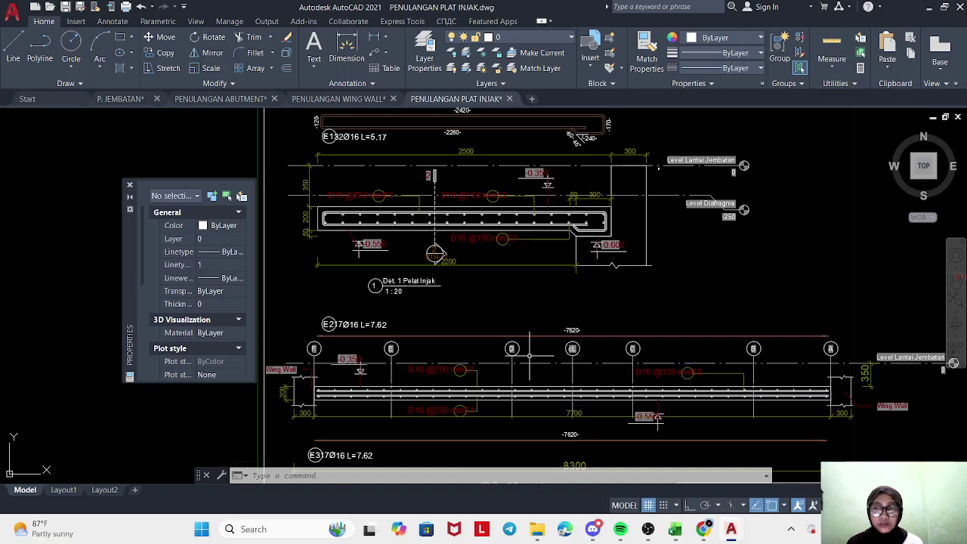
{"action": "scroll", "coordinate": [529, 355], "scroll_direction": "down", "scroll_amount": 3}
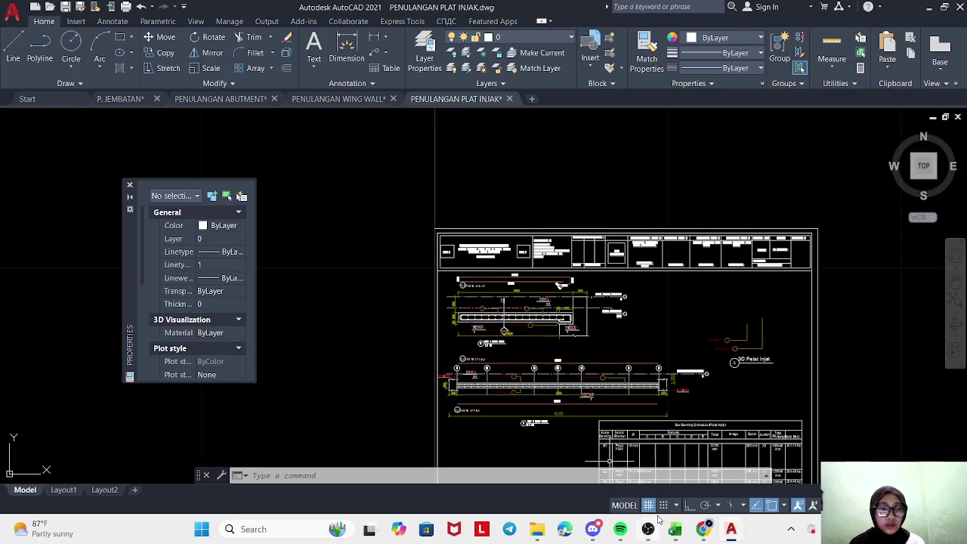
{"action": "scroll", "coordinate": [620, 408], "scroll_direction": "up", "scroll_amount": 4}
{"action": "key", "text": "alt+Tab"}
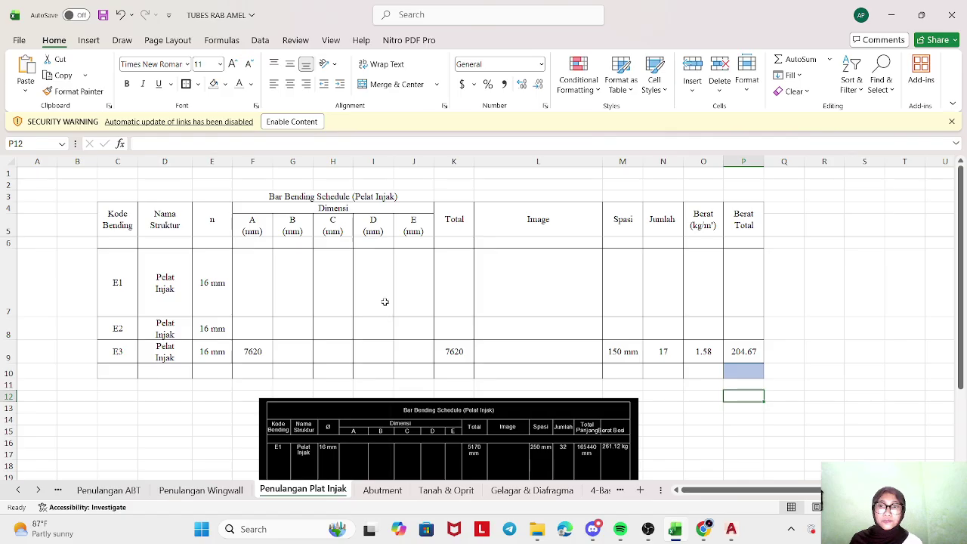
- Examine the labels, lengths and spacing notes of bars E1, E2 and E3 in AutoCAD's Pelat Injak details
{"action": "left_click", "coordinate": [240, 289]}
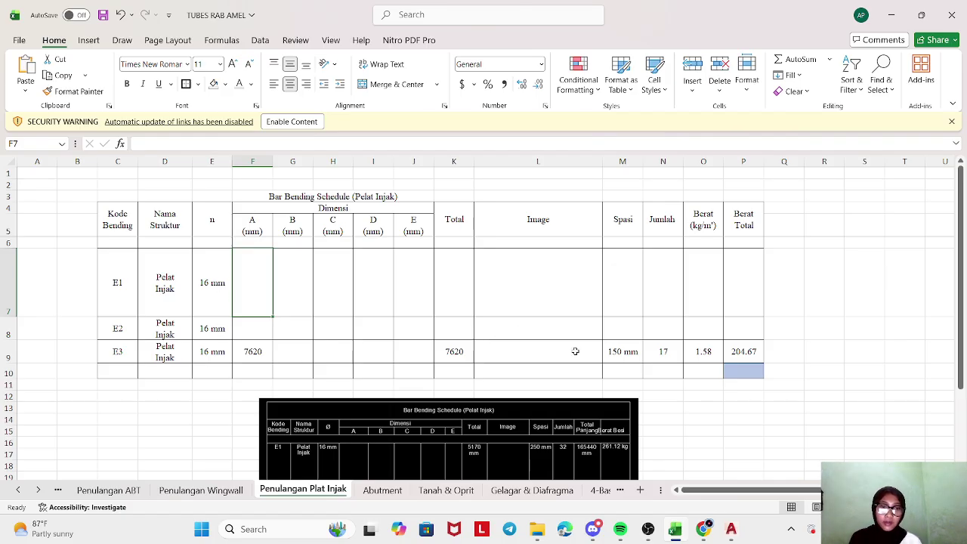
{"action": "mouse_move", "coordinate": [730, 529]}
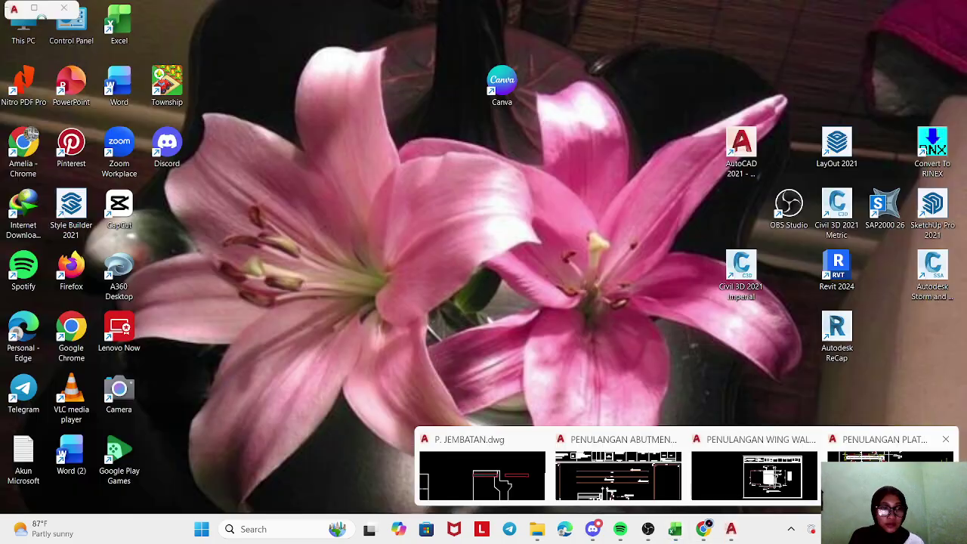
{"action": "left_click", "coordinate": [888, 476]}
{"action": "scroll", "coordinate": [474, 329], "scroll_direction": "down", "scroll_amount": 4}
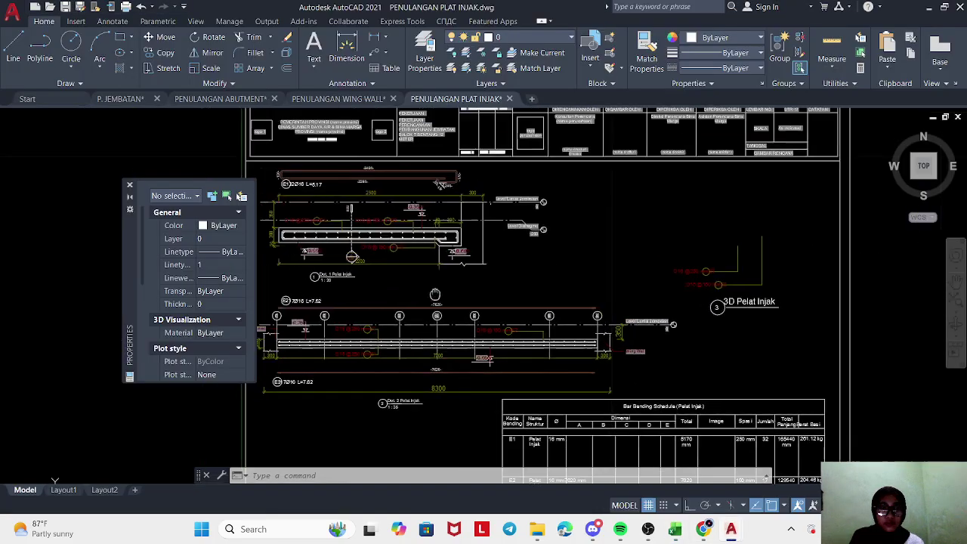
{"action": "scroll", "coordinate": [474, 328], "scroll_direction": "up", "scroll_amount": 4}
{"action": "scroll", "coordinate": [439, 270], "scroll_direction": "down", "scroll_amount": 2}
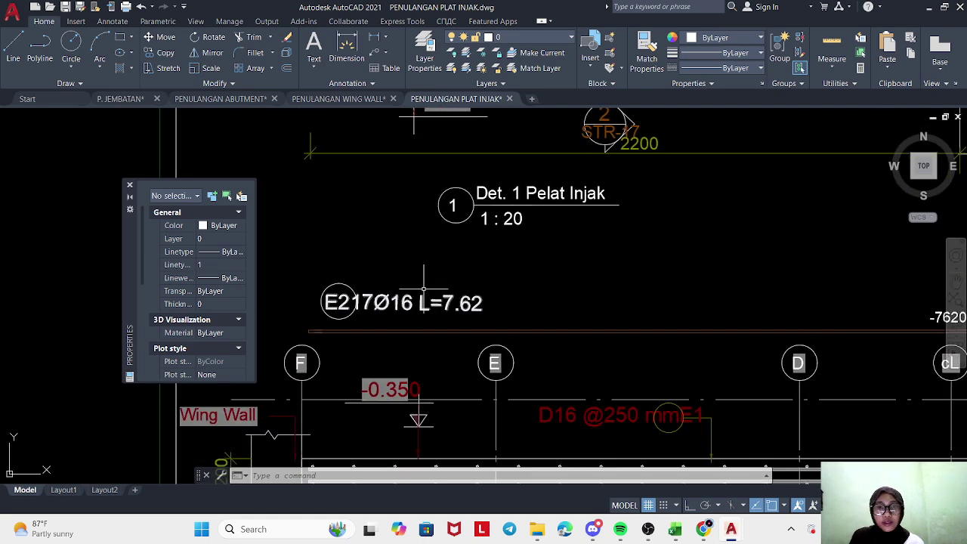
{"action": "scroll", "coordinate": [438, 270], "scroll_direction": "down", "scroll_amount": 1}
{"action": "scroll", "coordinate": [437, 270], "scroll_direction": "down", "scroll_amount": 3}
{"action": "scroll", "coordinate": [360, 284], "scroll_direction": "up", "scroll_amount": 6}
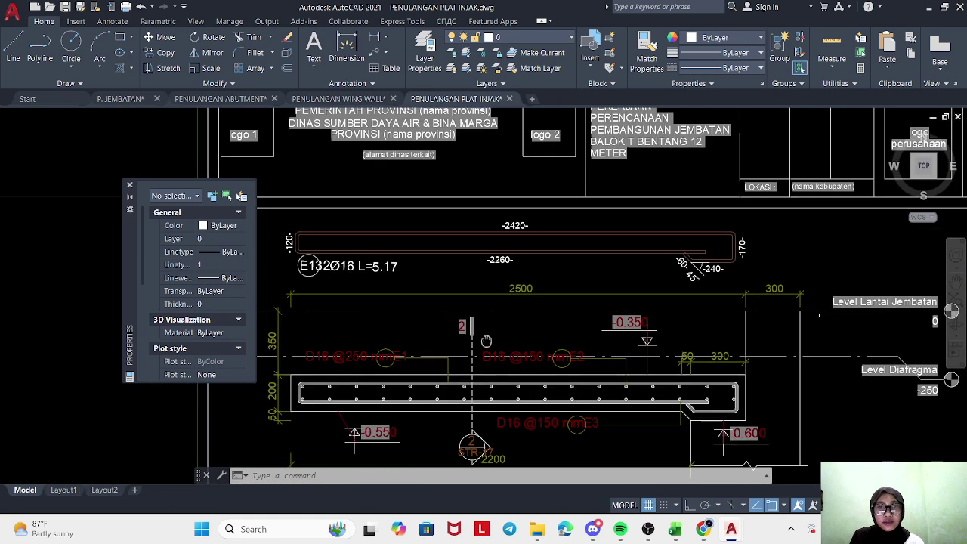
{"action": "scroll", "coordinate": [360, 284], "scroll_direction": "down", "scroll_amount": 5}
{"action": "scroll", "coordinate": [512, 306], "scroll_direction": "up", "scroll_amount": 6}
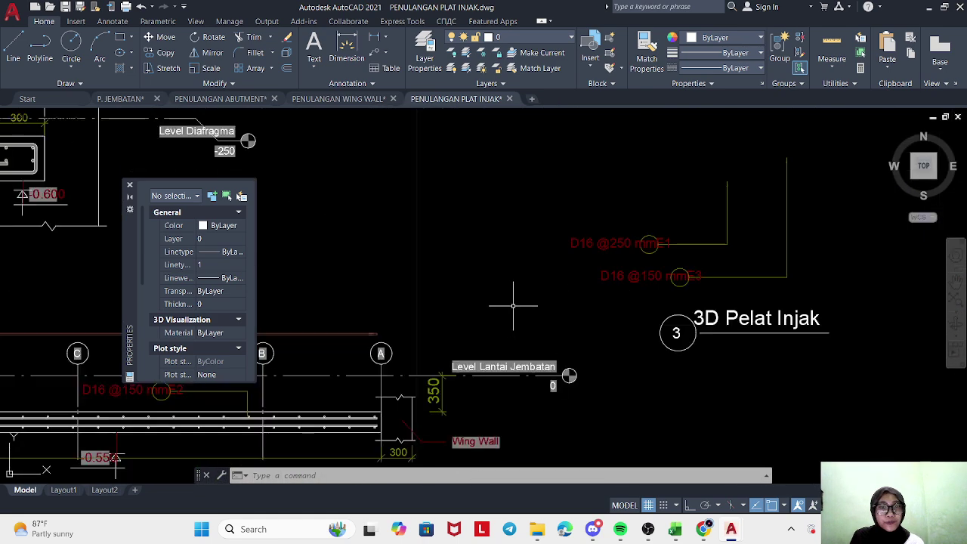
{"action": "mouse_move", "coordinate": [521, 314]}
{"action": "left_mouse_down"}
{"action": "mouse_move", "coordinate": [597, 323]}
{"action": "mouse_move", "coordinate": [572, 322]}
{"action": "mouse_move", "coordinate": [662, 303]}
{"action": "left_mouse_up"}
{"action": "scroll", "coordinate": [589, 323], "scroll_direction": "down", "scroll_amount": 4}
{"action": "left_click_drag", "start_coordinate": [391, 318], "coordinate": [396, 306]}
{"action": "scroll", "coordinate": [396, 306], "scroll_direction": "up", "scroll_amount": 3}
{"action": "scroll", "coordinate": [355, 302], "scroll_direction": "up", "scroll_amount": 2}
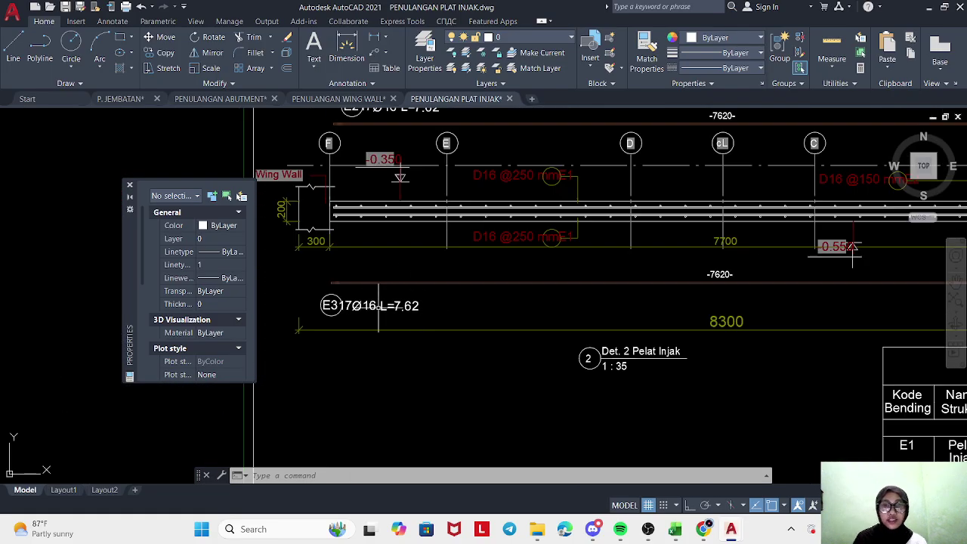
{"action": "scroll", "coordinate": [389, 294], "scroll_direction": "down", "scroll_amount": 4}
{"action": "scroll", "coordinate": [435, 302], "scroll_direction": "up", "scroll_amount": 2}
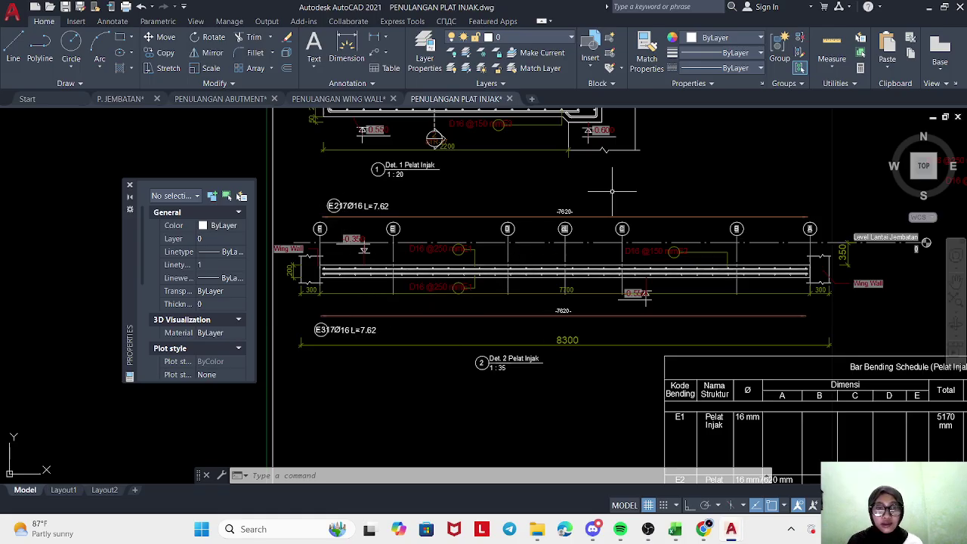
- Compare the Pelat Injak schedule in Excel with the bar details on the AutoCAD sheet
{"action": "left_click", "coordinate": [675, 529]}
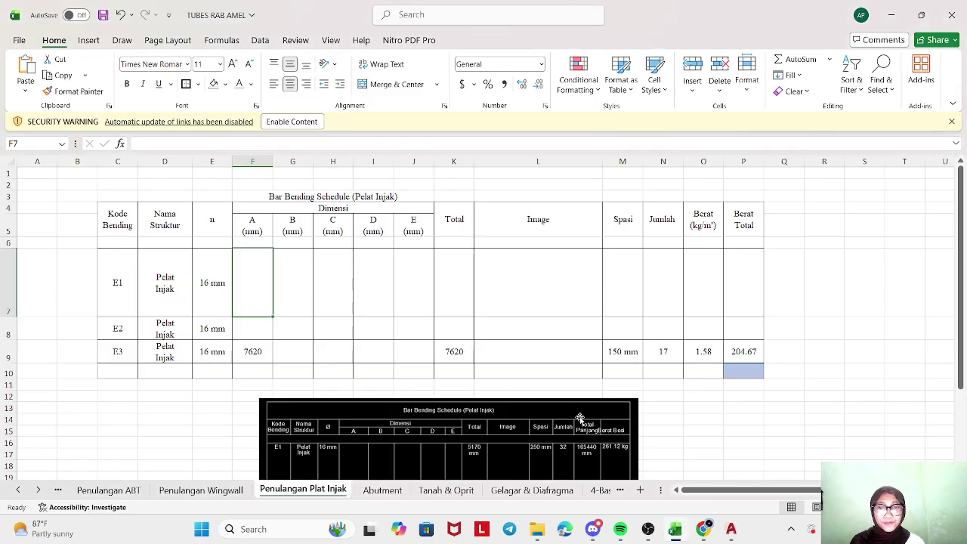
{"action": "left_click", "coordinate": [730, 529]}
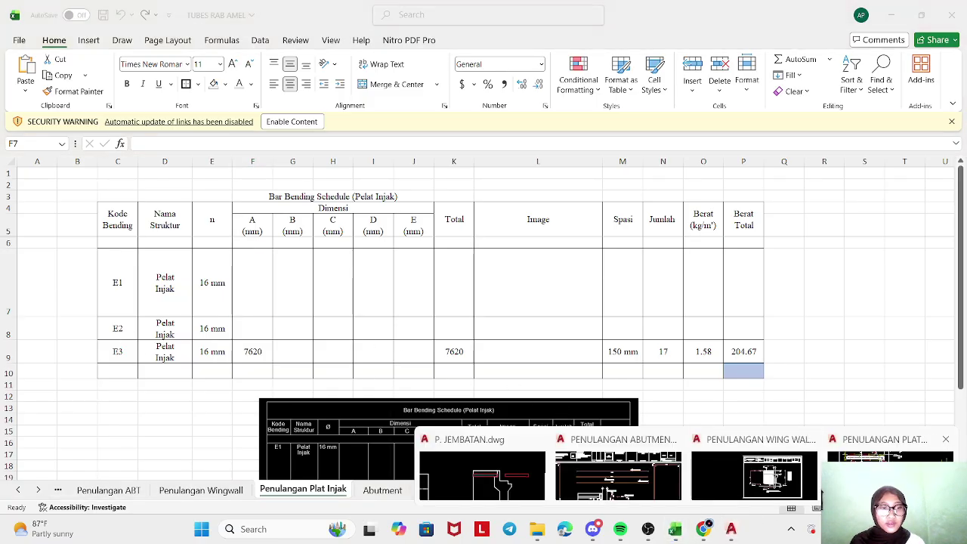
{"action": "left_click", "coordinate": [828, 487]}
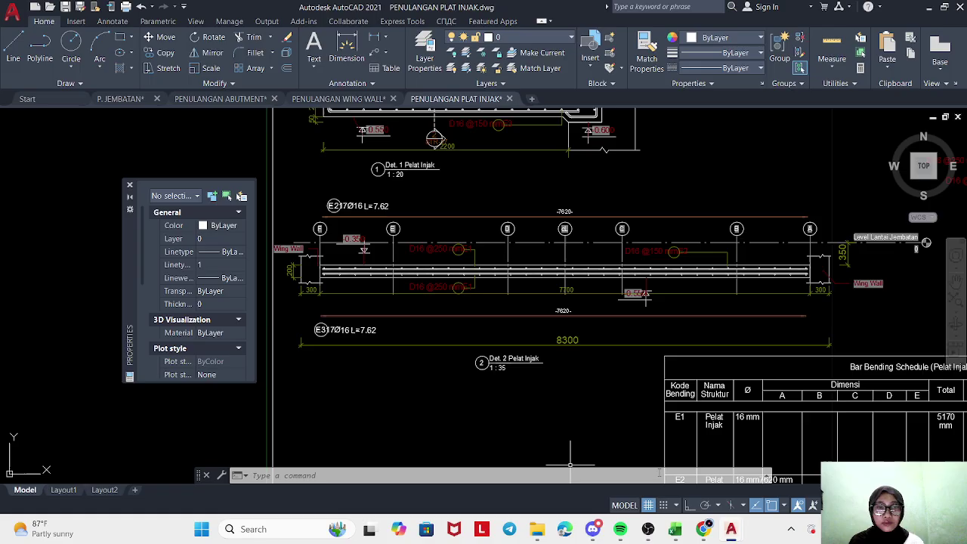
{"action": "scroll", "coordinate": [570, 464], "scroll_direction": "down", "scroll_amount": 4}
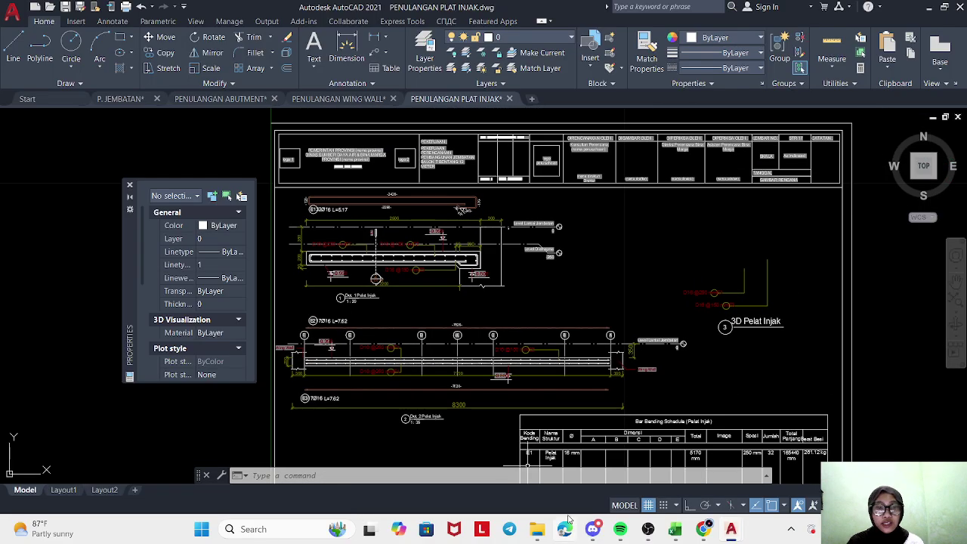
{"action": "left_click", "coordinate": [671, 530]}
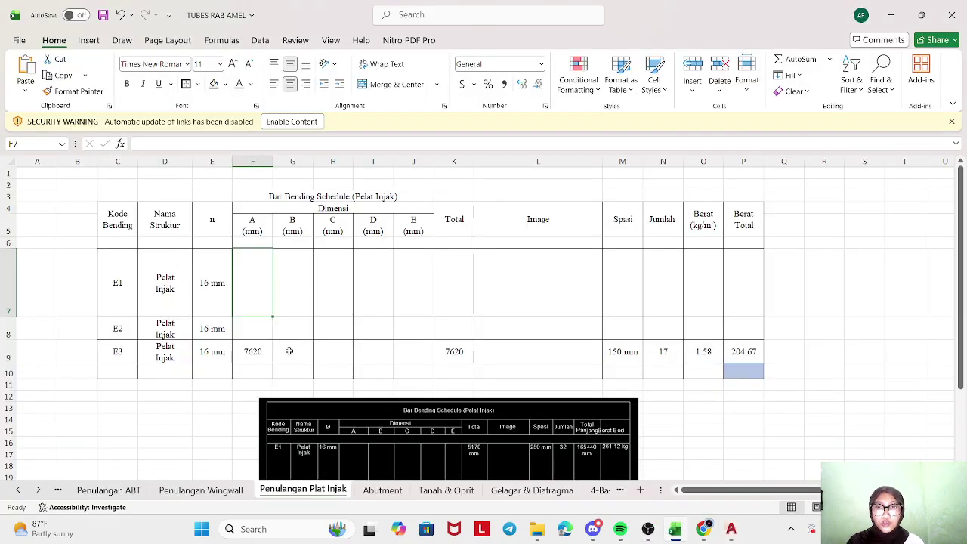
- Capture a screenshot of the E1 bar shape with its dimensions and label above Det. 1 Pelat Injak in AutoCAD
{"action": "mouse_move", "coordinate": [731, 529]}
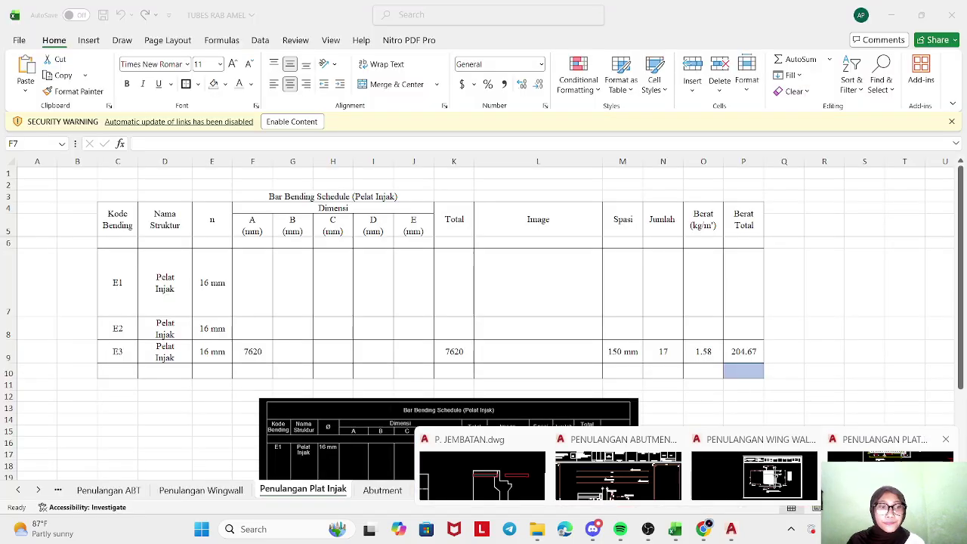
{"action": "left_click", "coordinate": [890, 476]}
{"action": "scroll", "coordinate": [395, 235], "scroll_direction": "up", "scroll_amount": 3}
{"action": "mouse_move", "coordinate": [395, 251]}
{"action": "left_mouse_down"}
{"action": "mouse_move", "coordinate": [431, 241]}
{"action": "mouse_move", "coordinate": [466, 316]}
{"action": "left_mouse_up"}
{"action": "scroll", "coordinate": [395, 261], "scroll_direction": "up", "scroll_amount": 2}
{"action": "mouse_move", "coordinate": [395, 261]}
{"action": "left_mouse_down"}
{"action": "mouse_move", "coordinate": [442, 275]}
{"action": "mouse_move", "coordinate": [410, 292]}
{"action": "mouse_move", "coordinate": [413, 310]}
{"action": "left_mouse_up"}
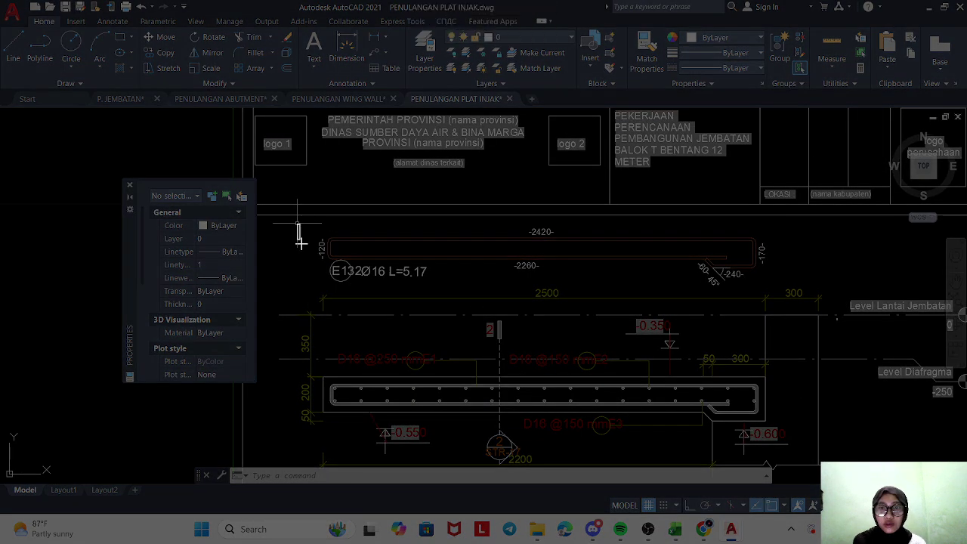
{"action": "left_click_drag", "start_coordinate": [302, 243], "coordinate": [801, 298]}
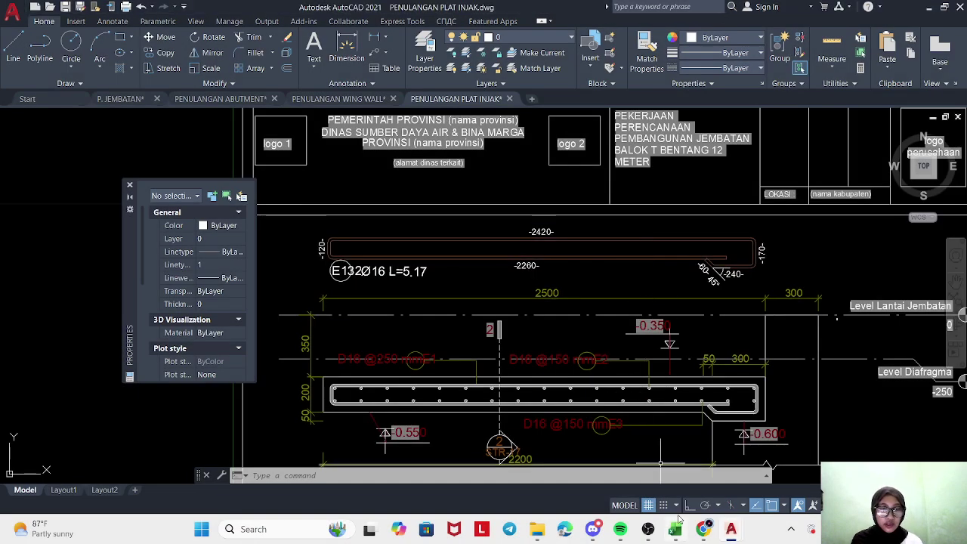
- Paste the captured E1 bar picture into Excel cell L7 and resize and position it to fit inside the cell
{"action": "left_click", "coordinate": [675, 529]}
{"action": "right_click", "coordinate": [533, 286]}
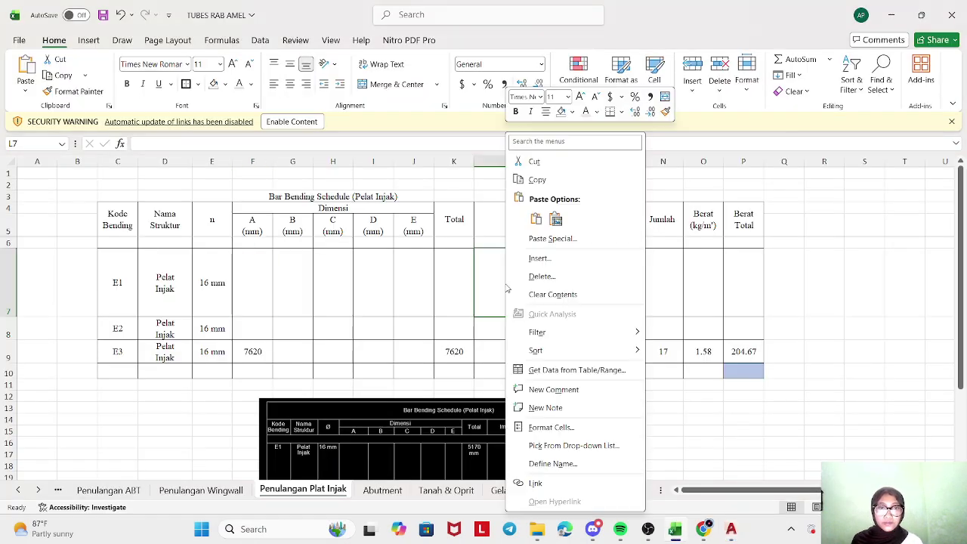
{"action": "left_click", "coordinate": [538, 237]}
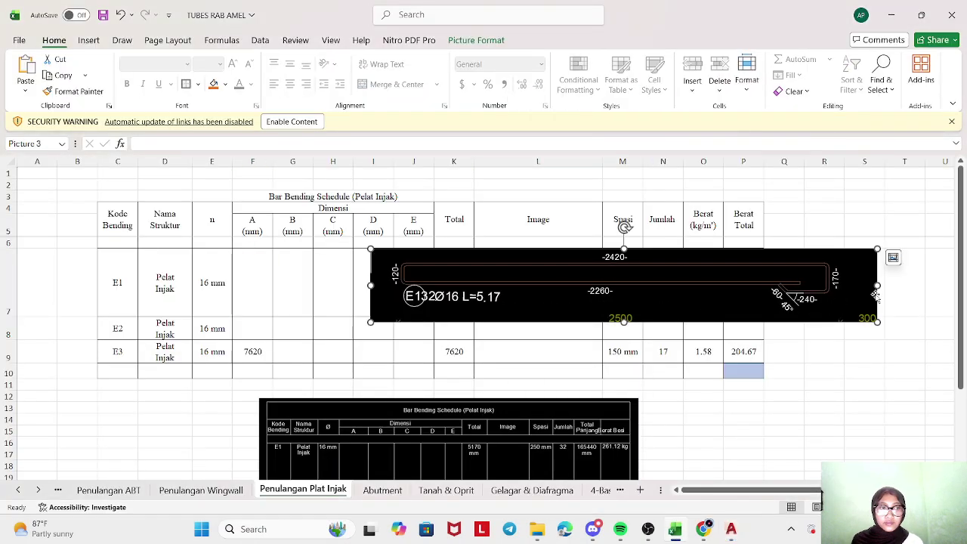
{"action": "left_click_drag", "start_coordinate": [876, 286], "coordinate": [555, 285]}
{"action": "left_click", "coordinate": [652, 286]}
{"action": "left_click_drag", "start_coordinate": [368, 322], "coordinate": [392, 313]}
{"action": "left_click_drag", "start_coordinate": [472, 281], "coordinate": [541, 282]}
{"action": "left_click_drag", "start_coordinate": [621, 309], "coordinate": [558, 285]}
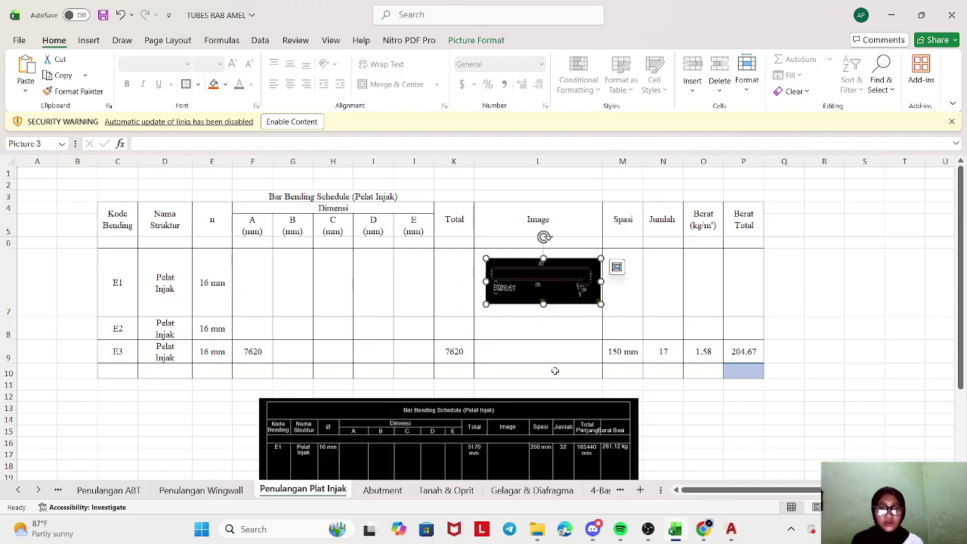
- Enter 250 as the spacing (Spasi) for bar E1 in the Pelat Injak schedule, following the reference schedule picture
{"action": "left_click", "coordinate": [554, 428]}
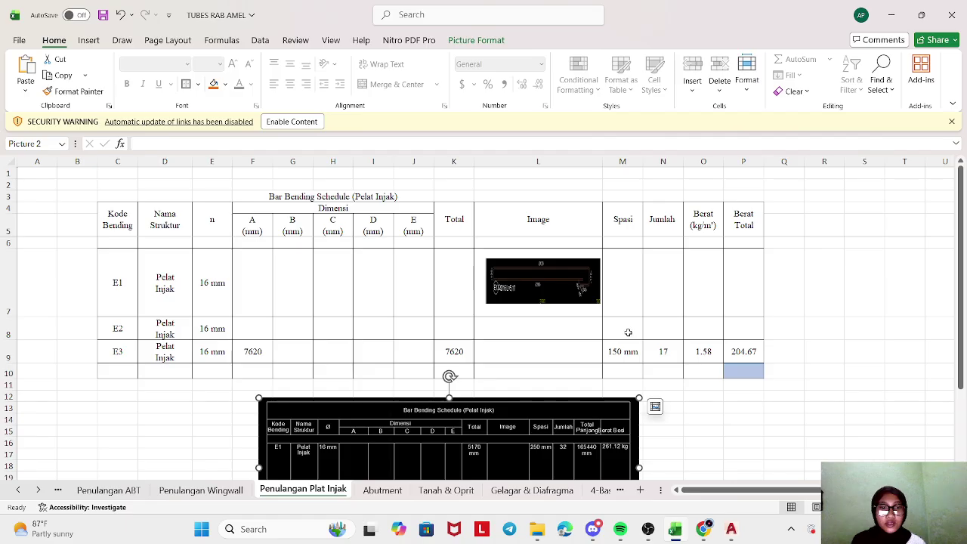
{"action": "left_click", "coordinate": [612, 273]}
{"action": "key", "text": "ctrl+9"}
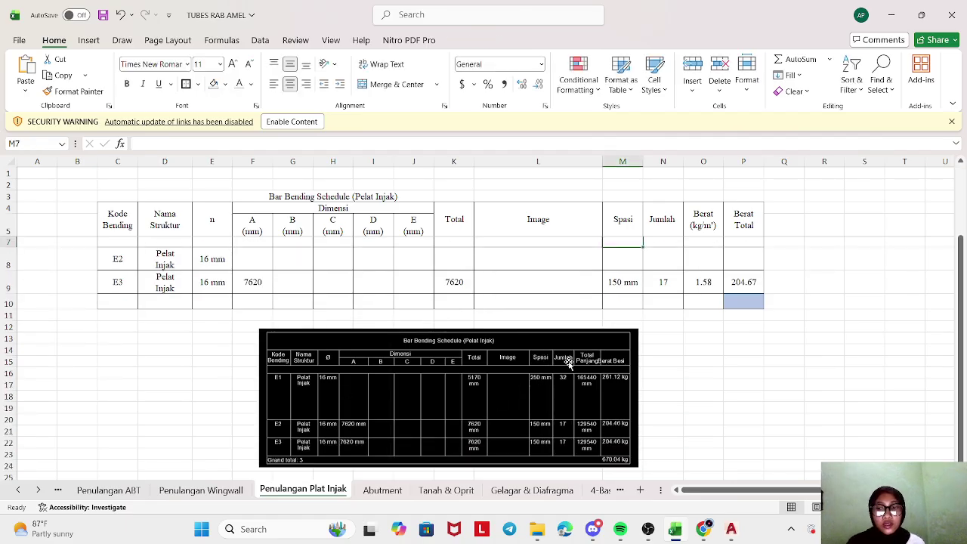
{"action": "key", "text": "ctrl+z"}
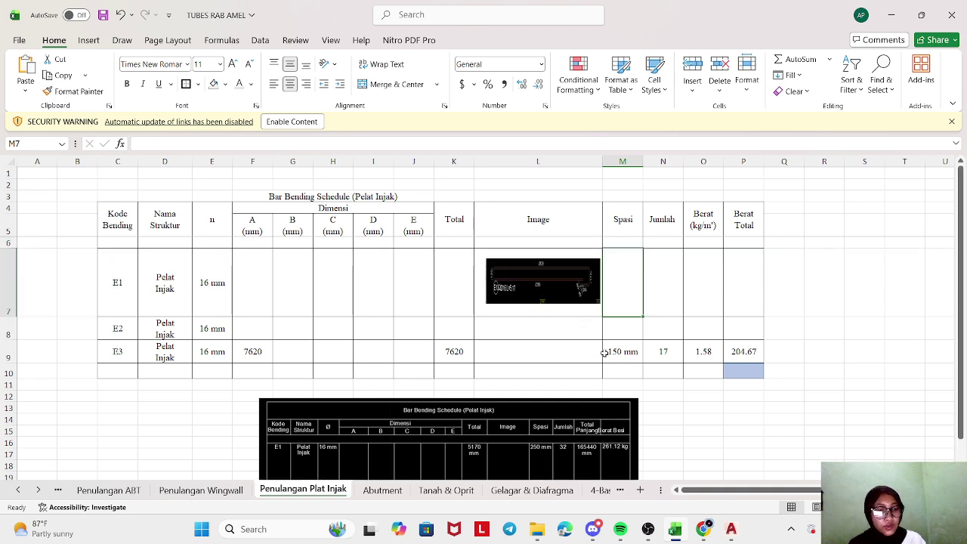
{"action": "type", "text": "250"}
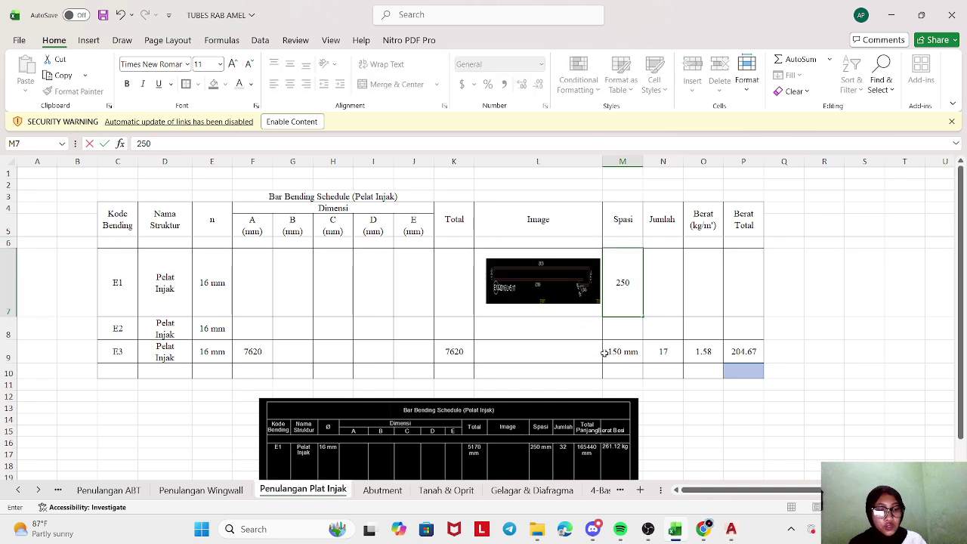
{"action": "key", "text": "Return"}
- Enter 150 as the spacing (Spasi) for bar E2 in the Pelat Injak schedule
{"action": "key", "text": "ctrl+z"}
{"action": "key", "text": "ctrl+z"}
{"action": "key", "text": "ctrl+z"}
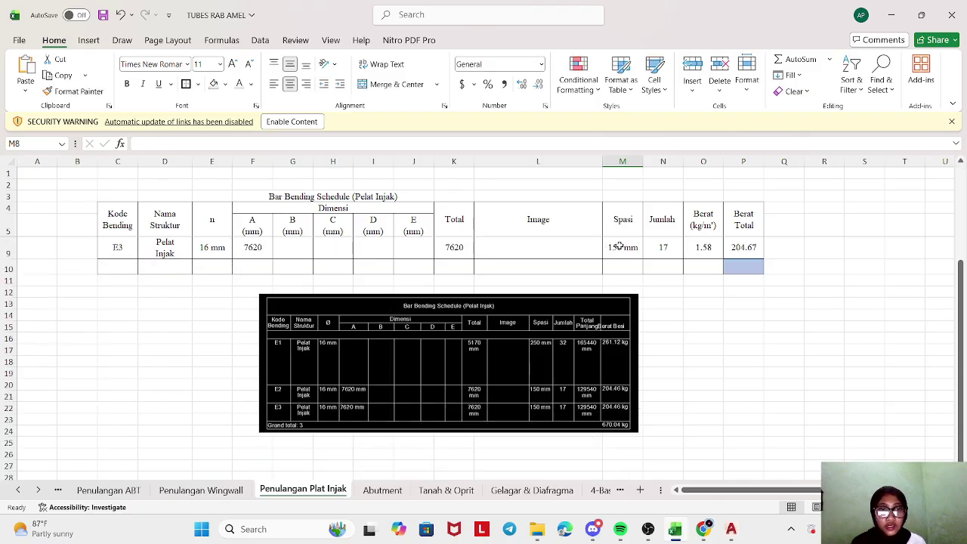
{"action": "key", "text": "ctrl+z"}
{"action": "type", "text": "150"}
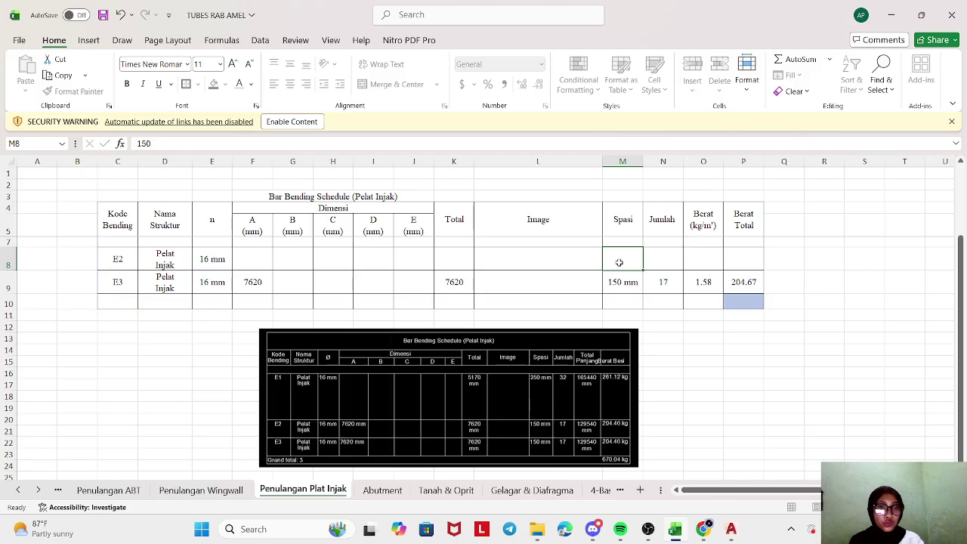
{"action": "key", "text": "Return"}
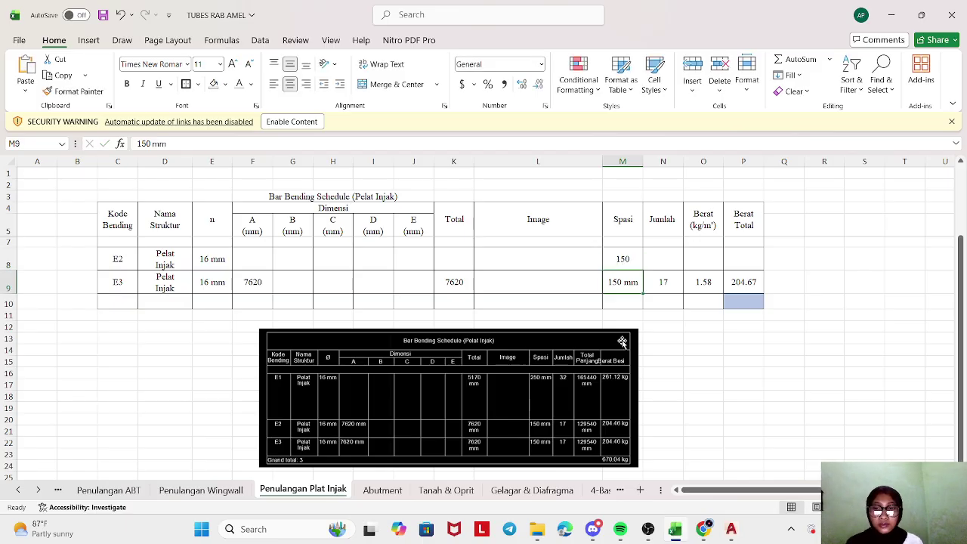
- Fill in the quantities (Jumlah) as 32 for bar E1 and 17 for bar E2
{"action": "key", "text": "ctrl+z"}
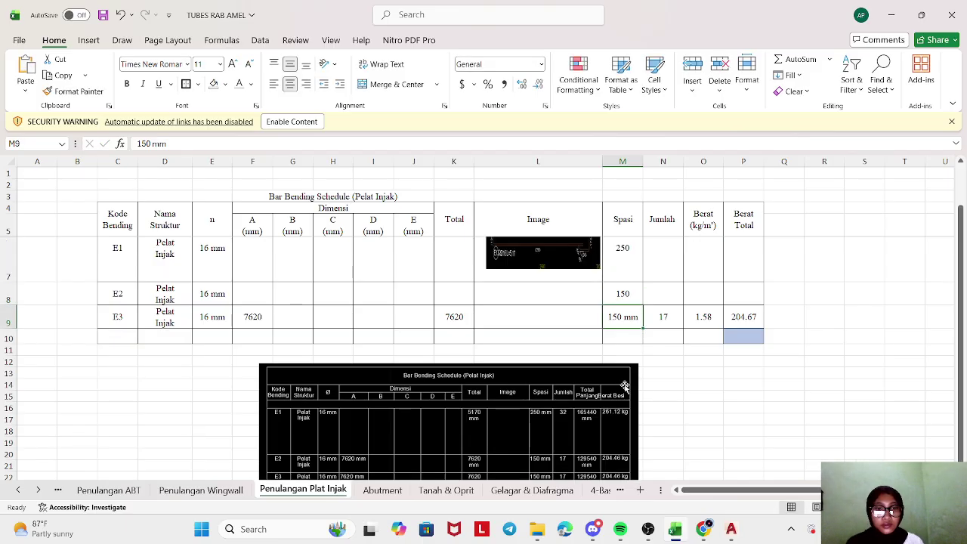
{"action": "key", "text": "ctrl+z"}
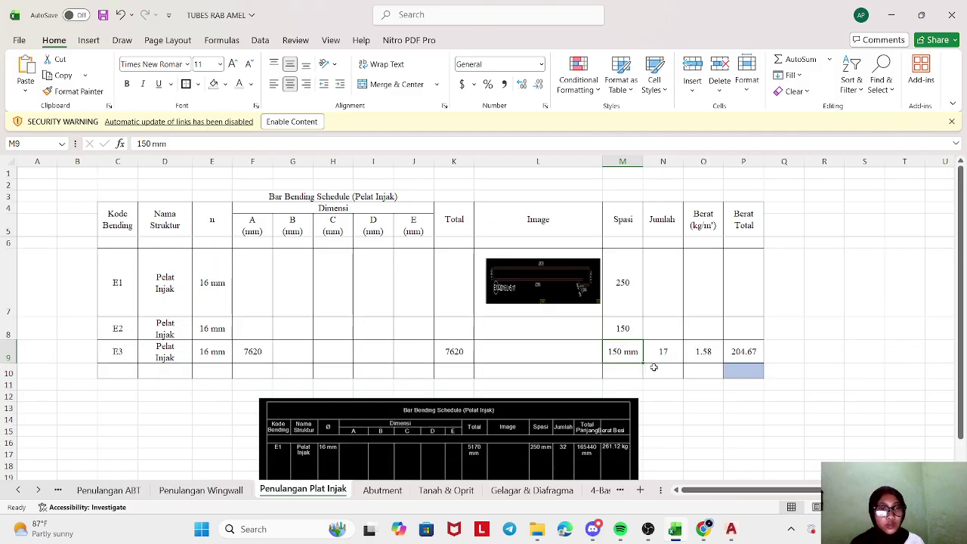
{"action": "left_click", "coordinate": [648, 308]}
{"action": "type", "text": "32"}
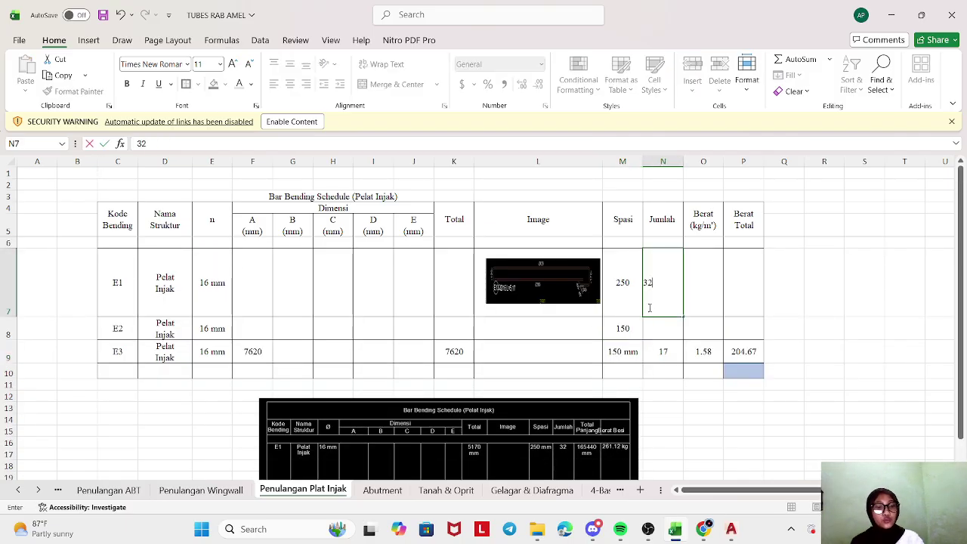
{"action": "key", "text": "Return"}
{"action": "type", "text": "17"}
{"action": "key", "text": "Return"}
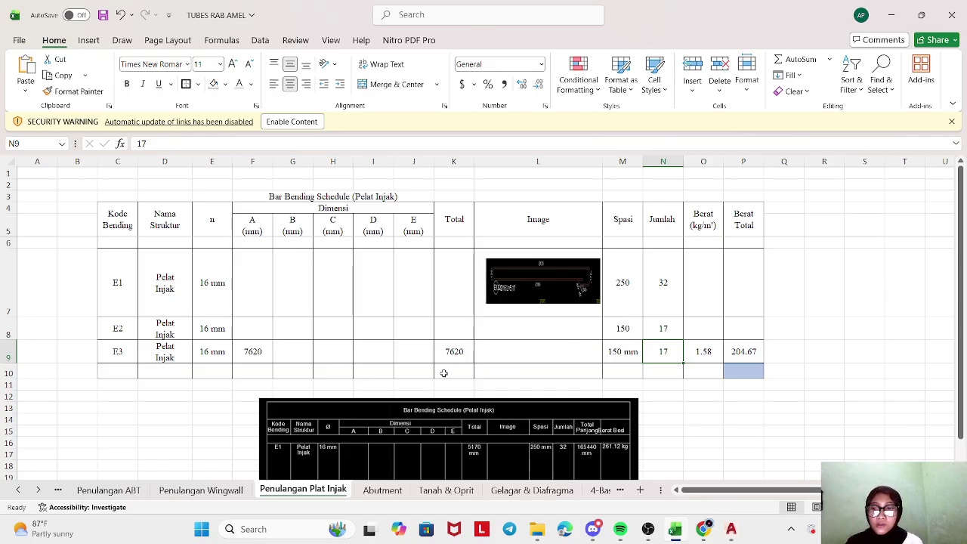
- Check the E1 bar shape in AutoCAD's Pelat Injak drawing and enter 2420 as its dimension A in Excel cell F7
{"action": "key", "text": "ctrl+z"}
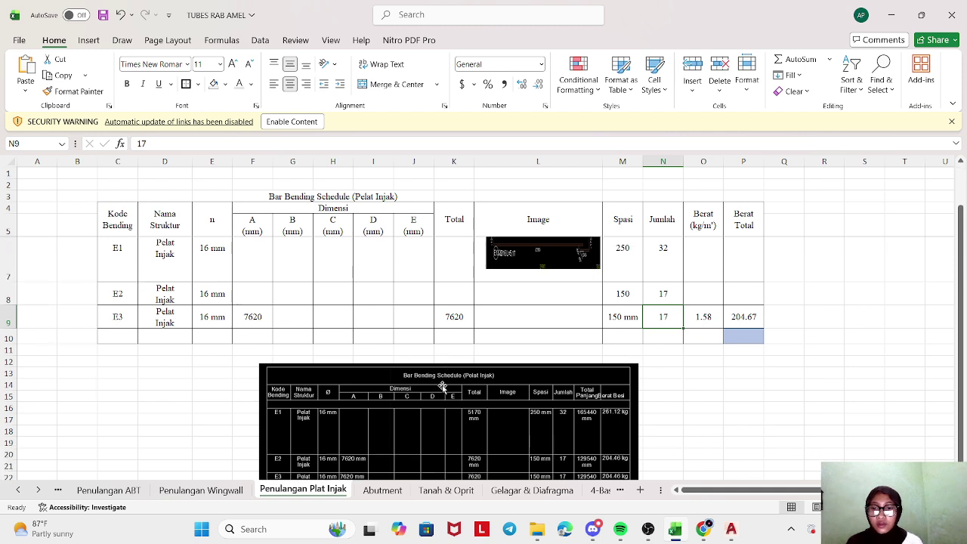
{"action": "key", "text": "ctrl+z"}
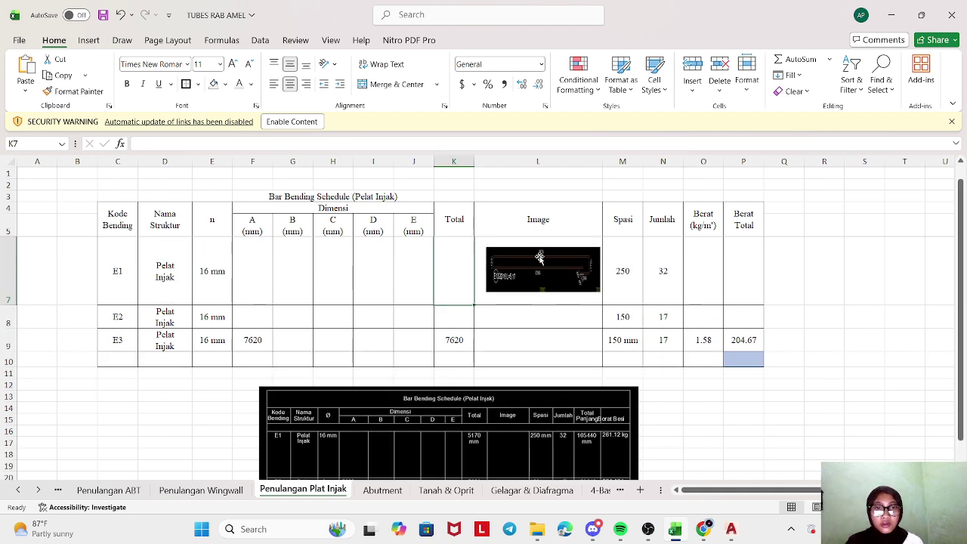
{"action": "key", "text": "ctrl+z"}
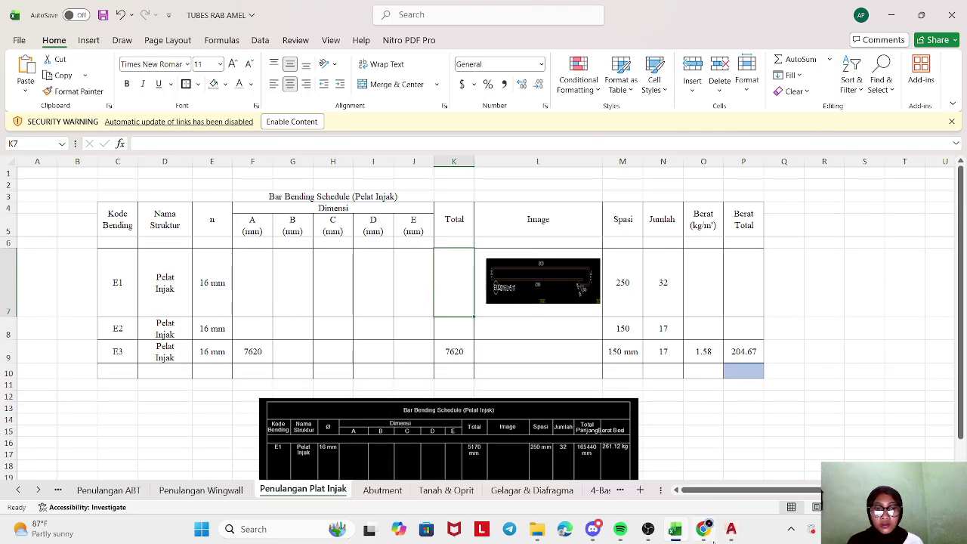
{"action": "mouse_move", "coordinate": [731, 528]}
{"action": "left_click", "coordinate": [882, 465]}
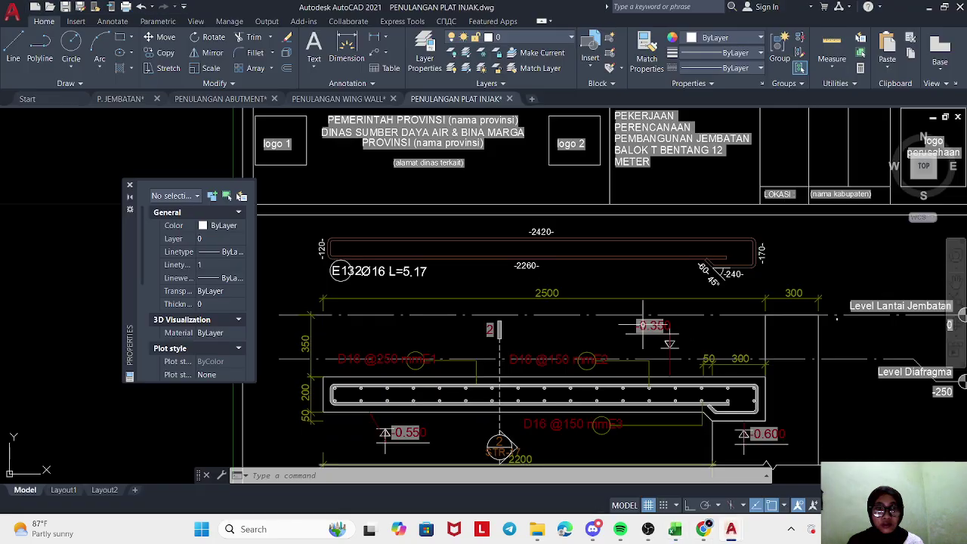
{"action": "left_click", "coordinate": [676, 530]}
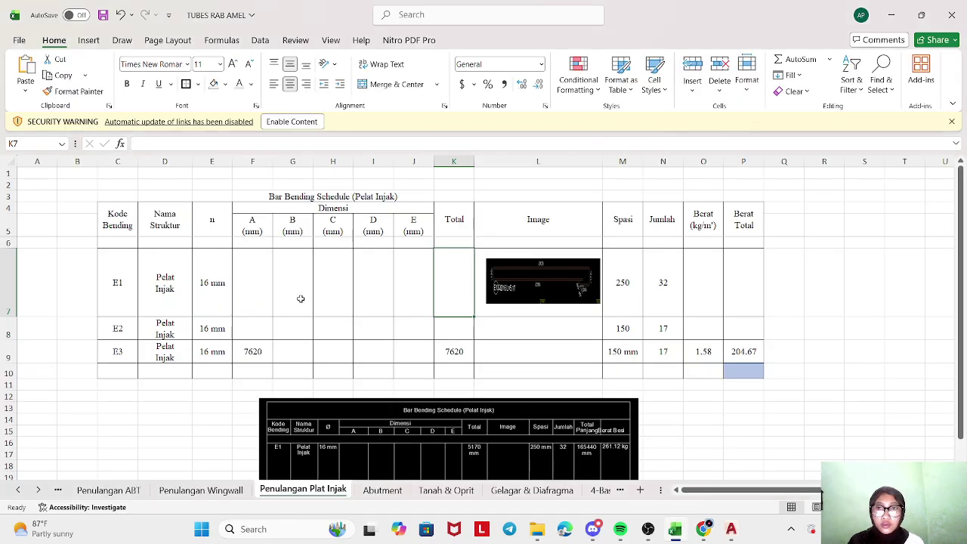
{"action": "left_click", "coordinate": [262, 287]}
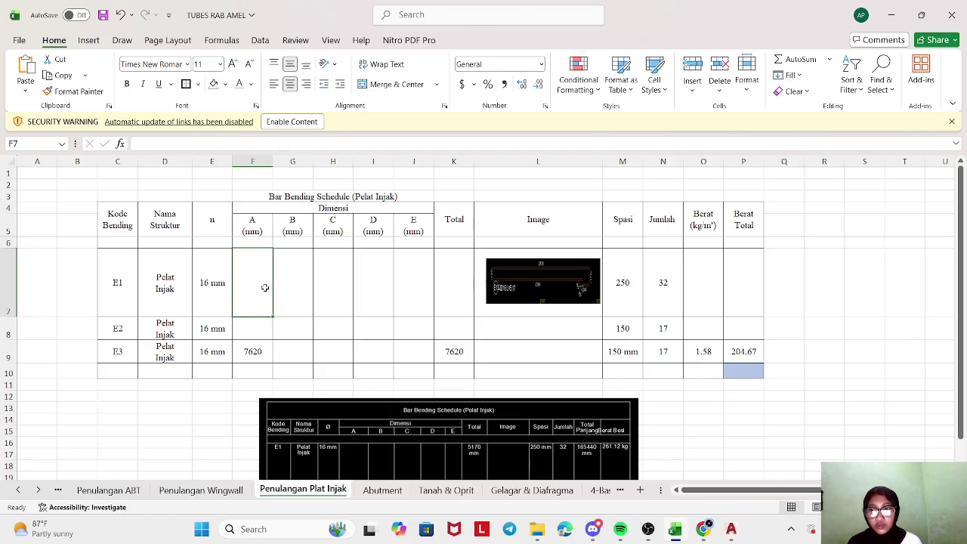
{"action": "type", "text": "2420"}
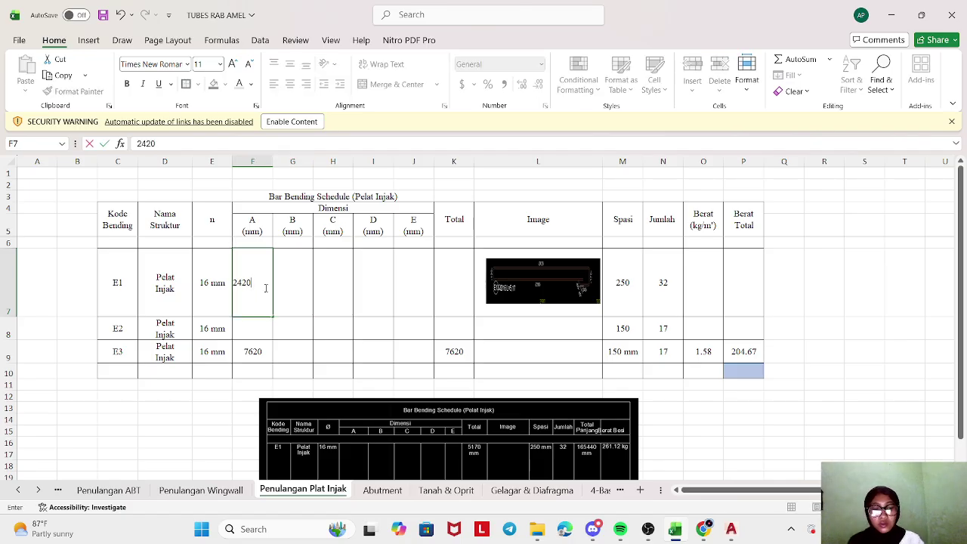
{"action": "key", "text": "Tab"}
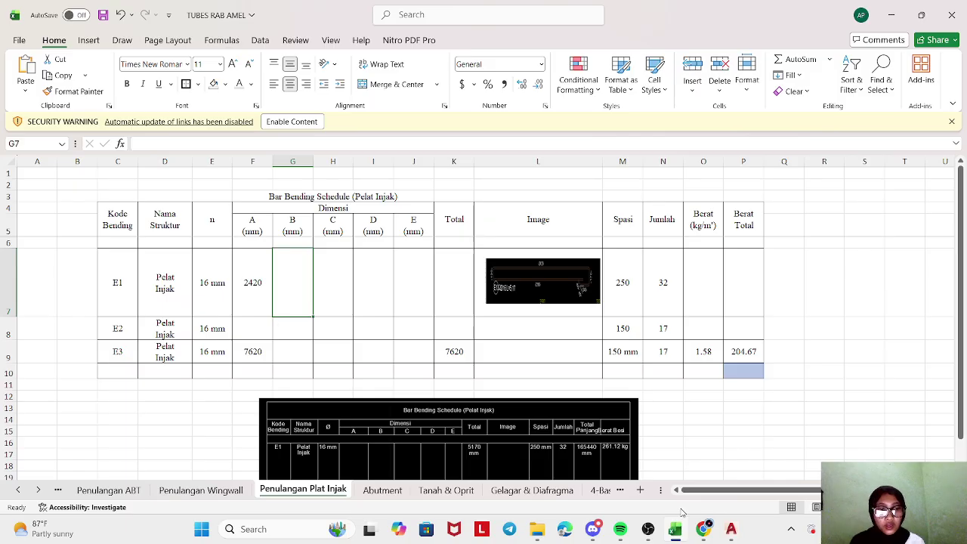
- Consult the E1 bar drawing in AutoCAD again and enter 2260 as its dimension B in Excel cell G7
{"action": "left_click", "coordinate": [731, 529]}
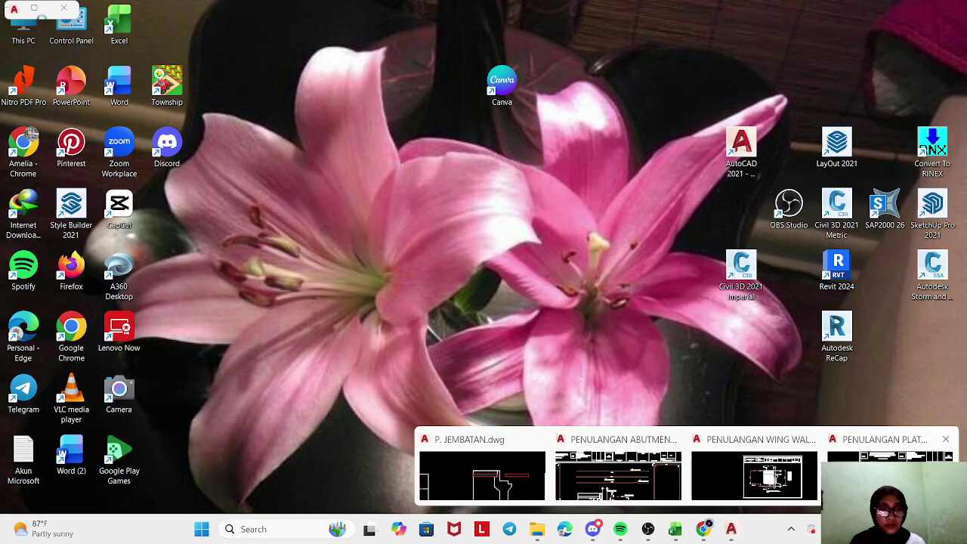
{"action": "left_click", "coordinate": [890, 474]}
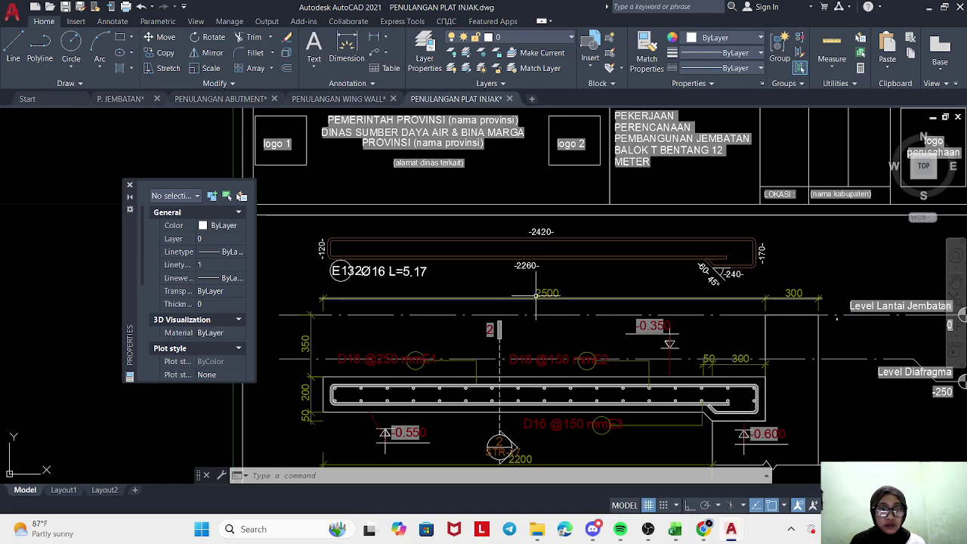
{"action": "left_click", "coordinate": [675, 529]}
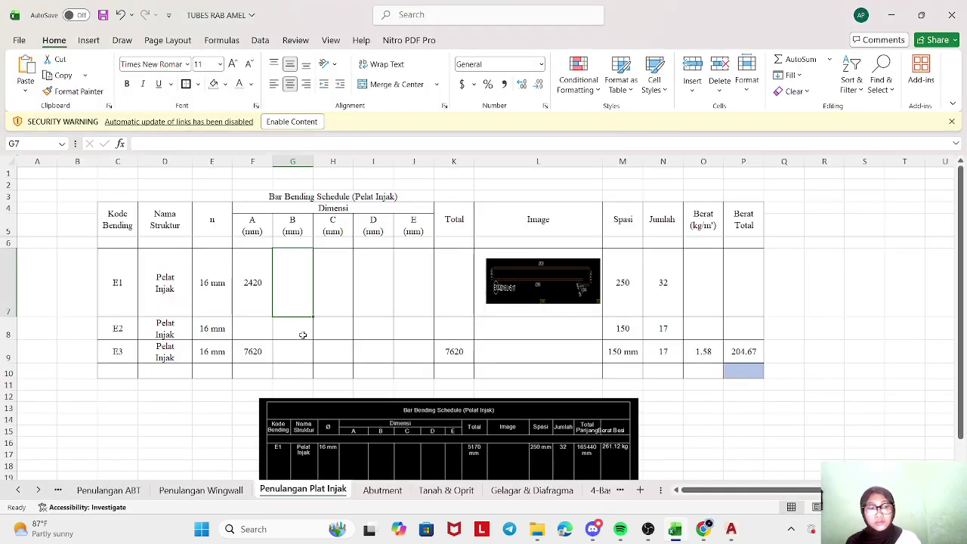
{"action": "type", "text": "2260"}
{"action": "key", "text": "Tab"}
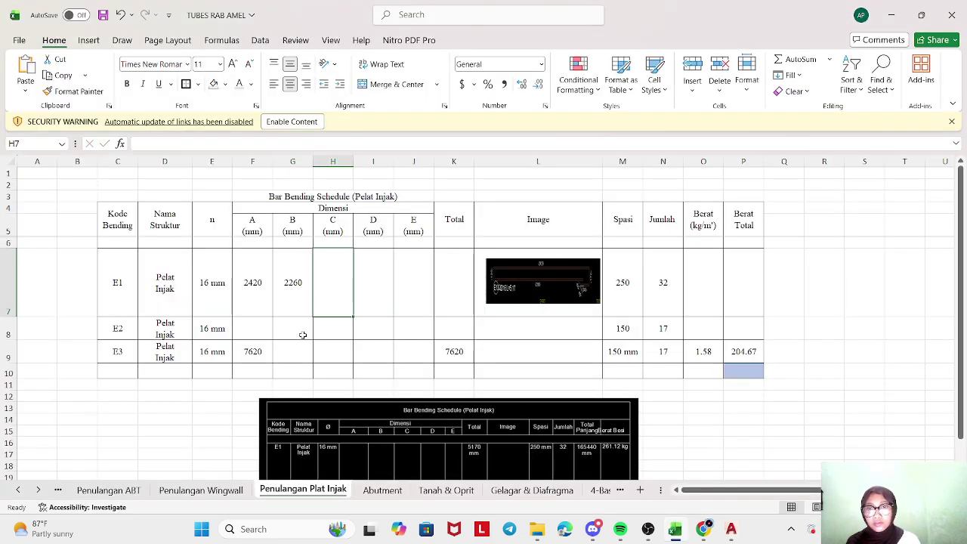
- Fill in the remaining E1 dimensions with C 120, D 170 and E 240
{"action": "type", "text": "120"}
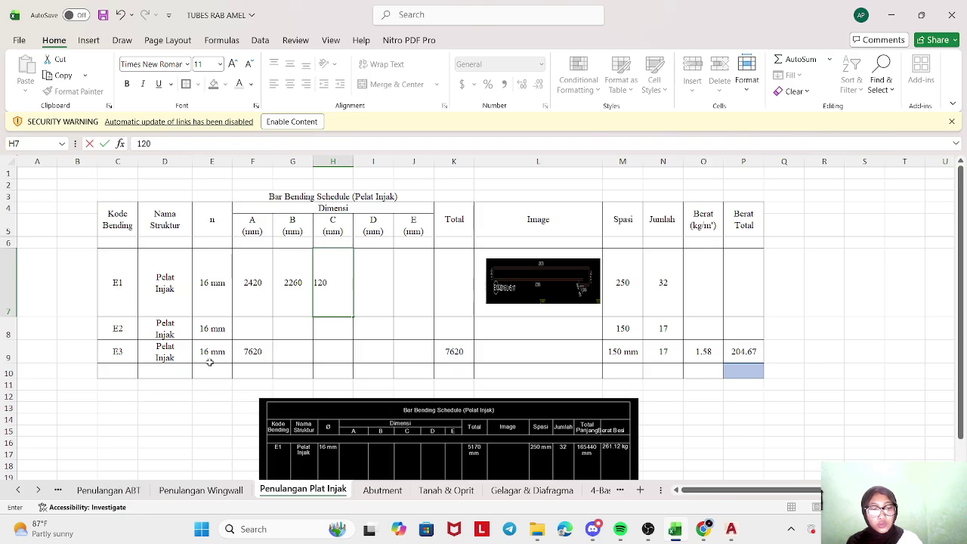
{"action": "key", "text": "Tab"}
{"action": "type", "text": "170"}
{"action": "key", "text": "Tab"}
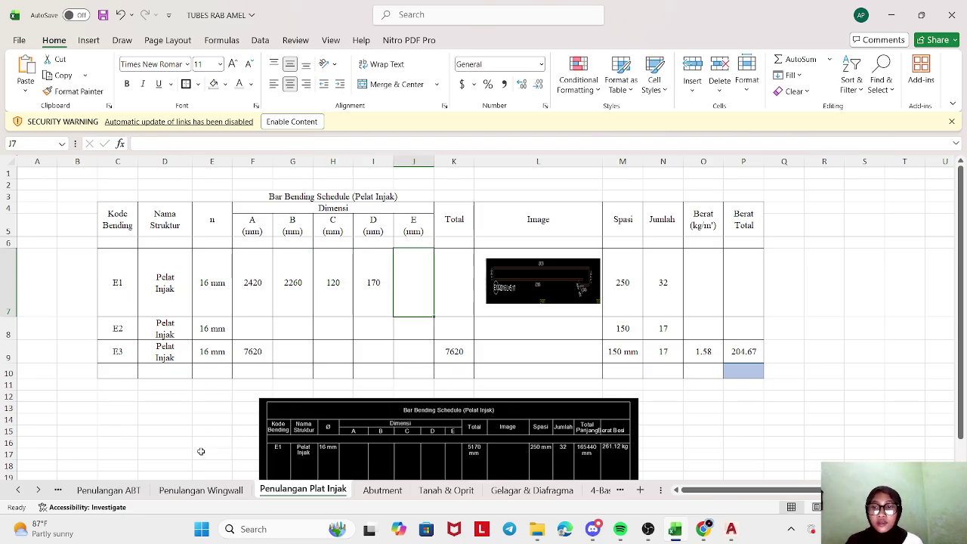
{"action": "type", "text": "240"}
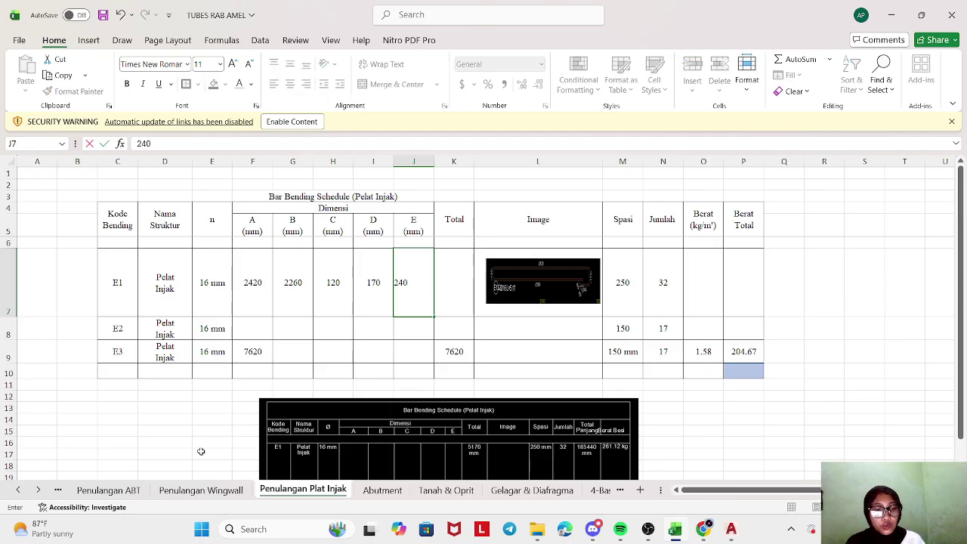
{"action": "key", "text": "Return"}
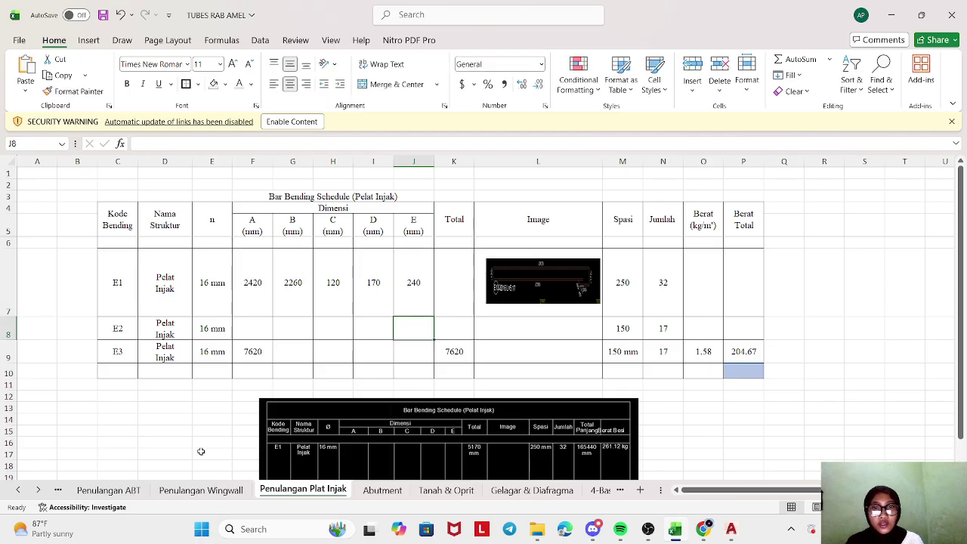
- Calculate the E1 total length in K7 with a SUM of dimensions A to E (F7:J7)
{"action": "left_click", "coordinate": [442, 275]}
{"action": "type", "text": "=SUM"}
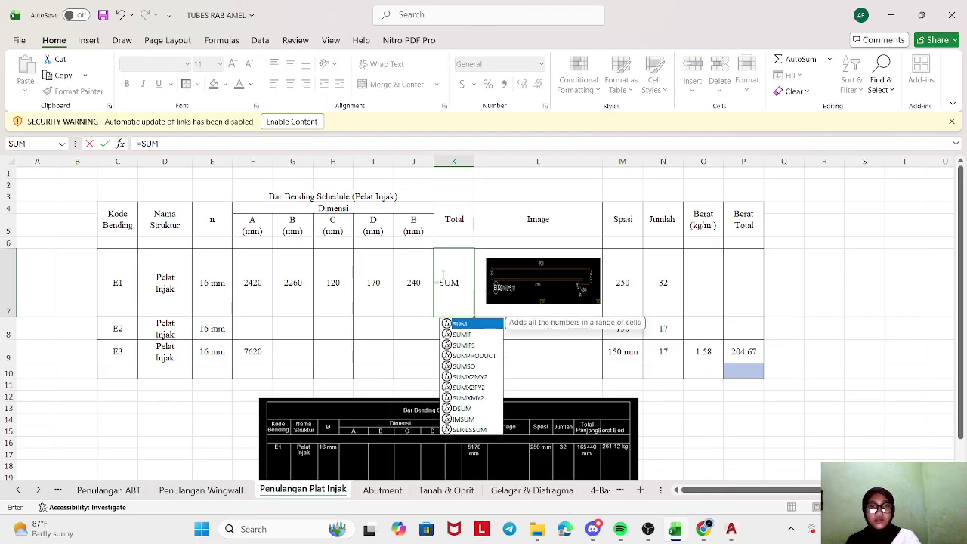
{"action": "left_click", "coordinate": [443, 277]}
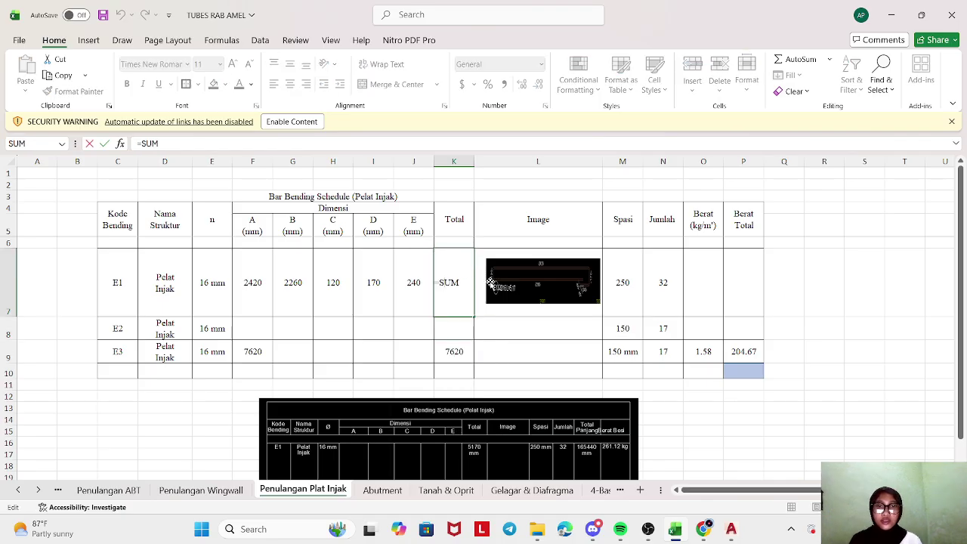
{"action": "type", "text": "("}
{"action": "left_click_drag", "start_coordinate": [196, 270], "coordinate": [353, 265]}
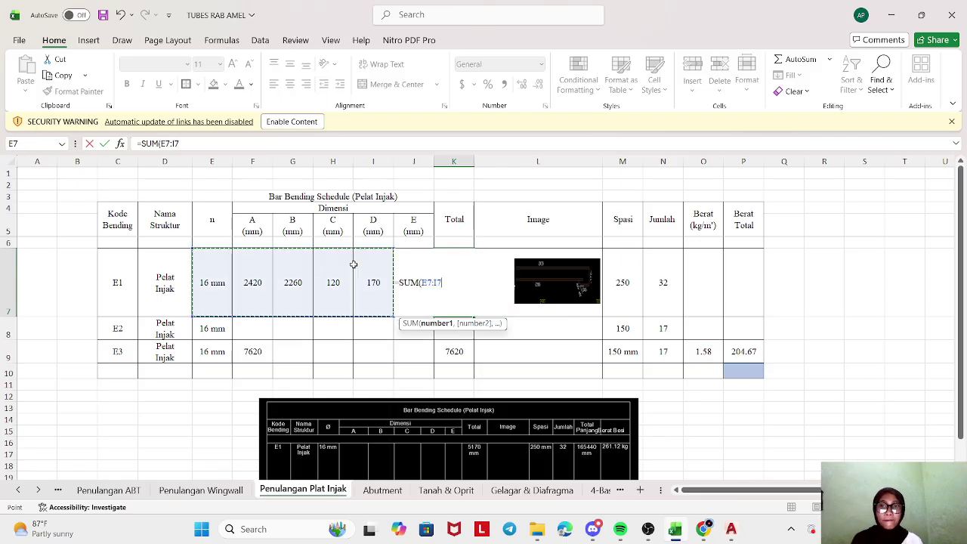
{"action": "left_click", "coordinate": [244, 280]}
{"action": "left_click_drag", "start_coordinate": [244, 281], "coordinate": [406, 253]}
{"action": "key", "text": "Return"}
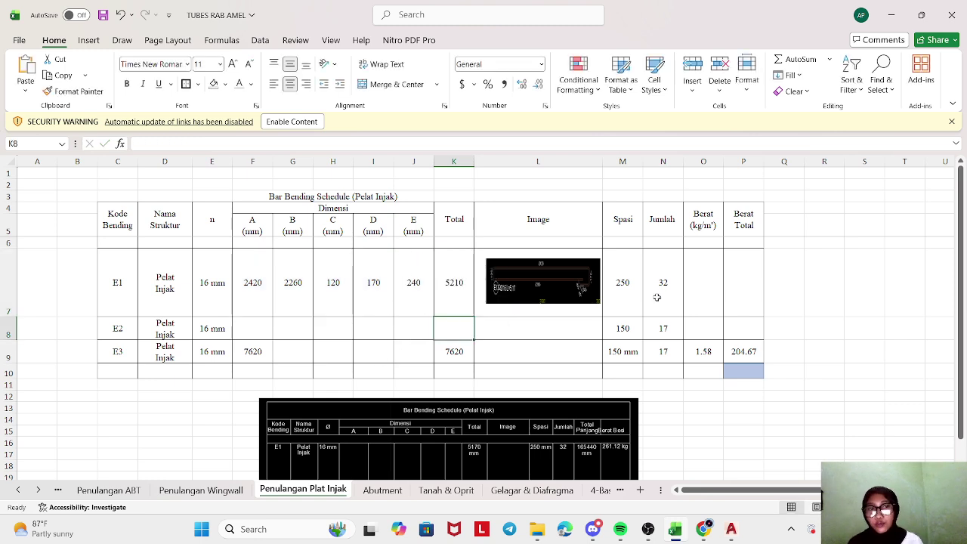
- Enter the unit weight formula =0.006165*E7 for bar E1 in cell O7
{"action": "left_click", "coordinate": [704, 290]}
{"action": "type", "text": "="}
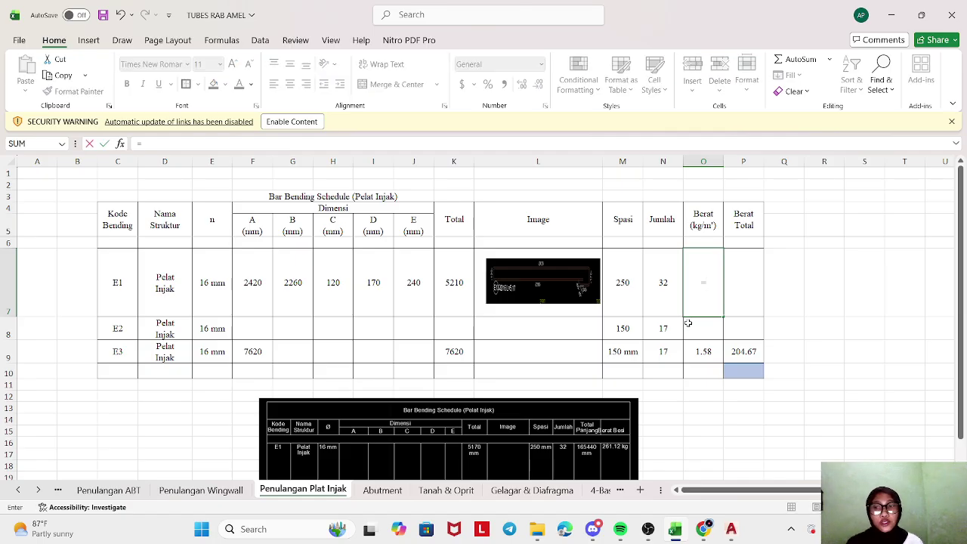
{"action": "type", "text": "0.006165"}
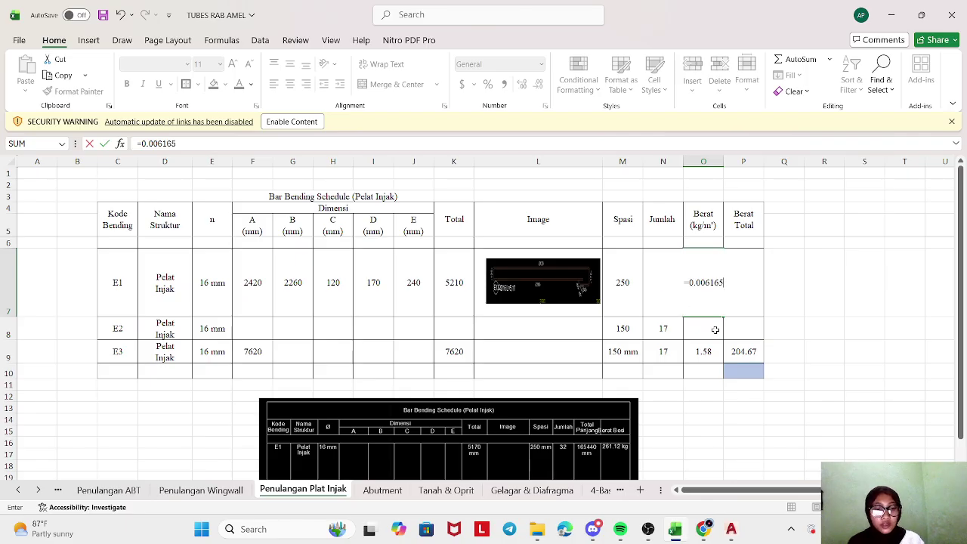
{"action": "type", "text": "*"}
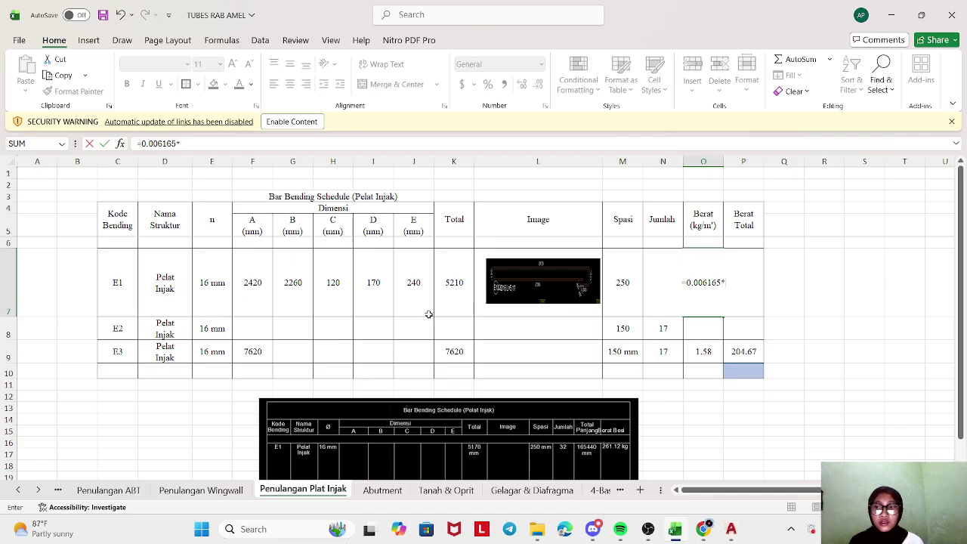
{"action": "left_click", "coordinate": [204, 300]}
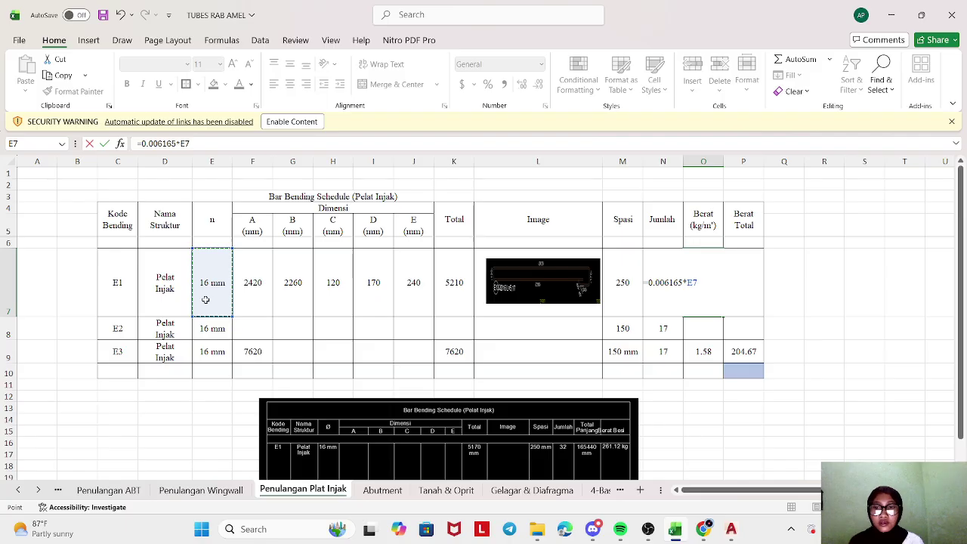
{"action": "key", "text": "Return"}
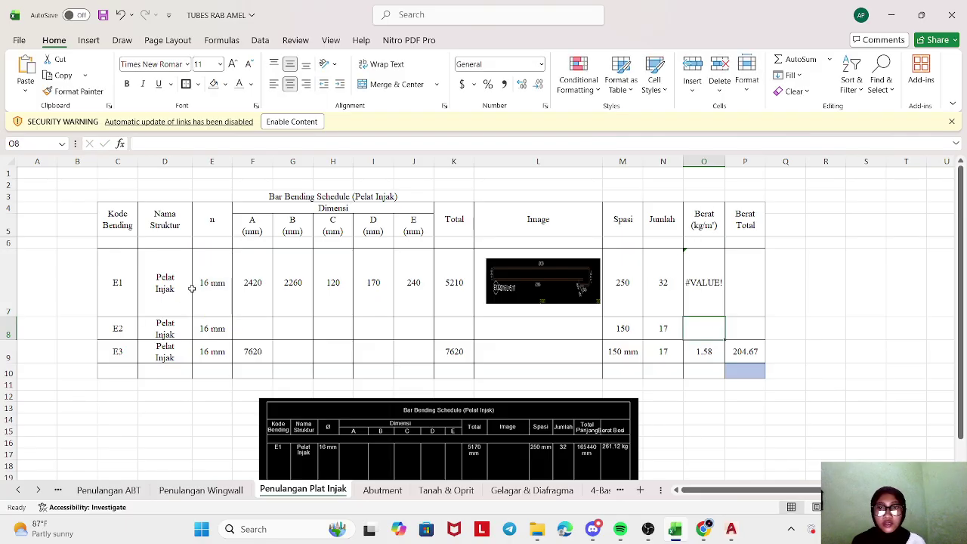
- Remove the mm unit from E1's diameter in cell E7, leaving the plain number 16
{"action": "left_click", "coordinate": [195, 286]}
{"action": "double_click", "coordinate": [226, 283]}
{"action": "key", "text": "BackSpace"}
{"action": "key", "text": "BackSpace"}
{"action": "key", "text": "BackSpace"}
{"action": "key", "text": "Return"}
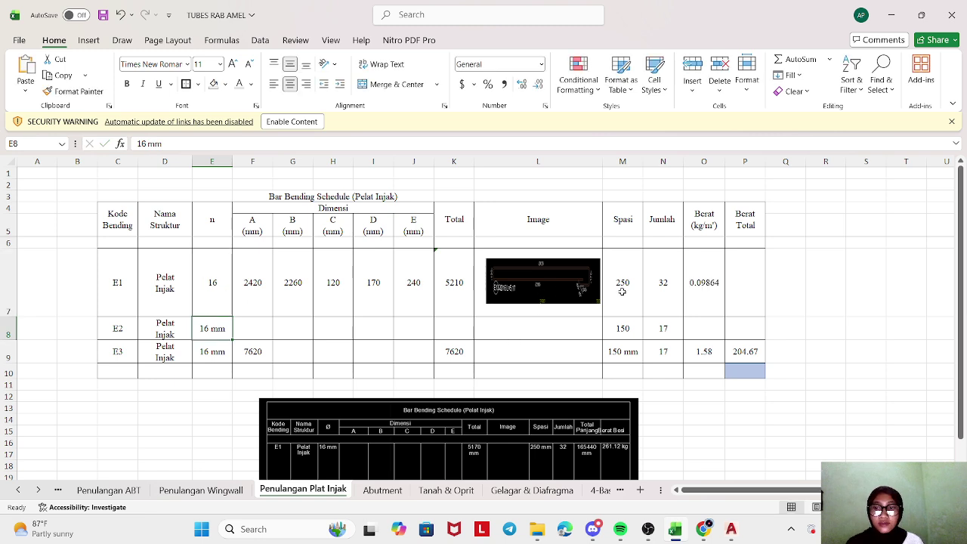
- Square the diameter in E1's unit weight formula in O7 so it reads =0.006165*E7^2
{"action": "left_click", "coordinate": [703, 294]}
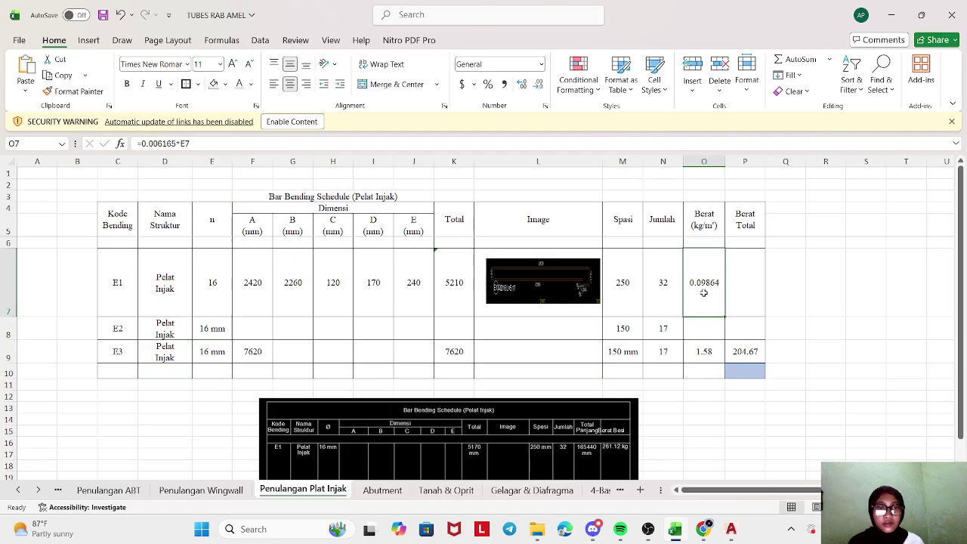
{"action": "left_click", "coordinate": [203, 144]}
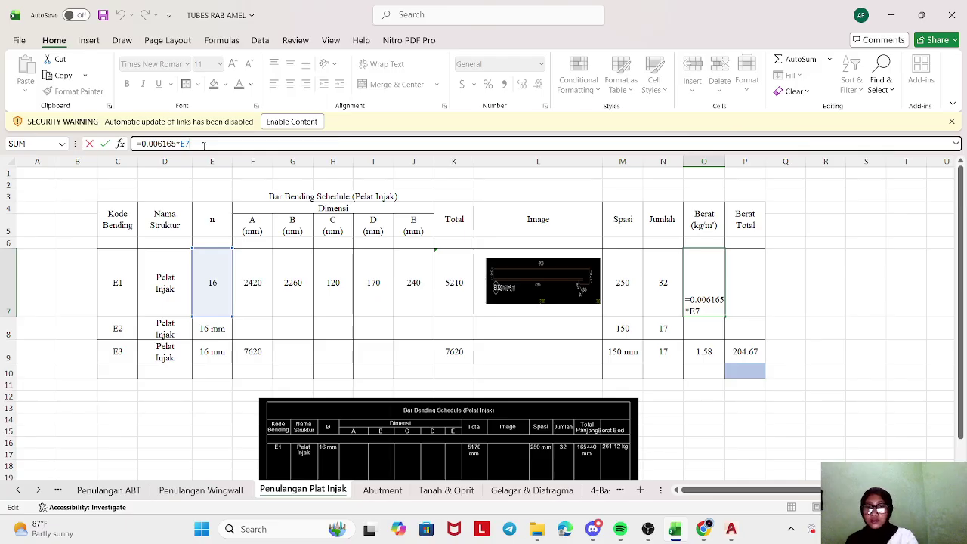
{"action": "type", "text": "^2"}
{"action": "key", "text": "Return"}
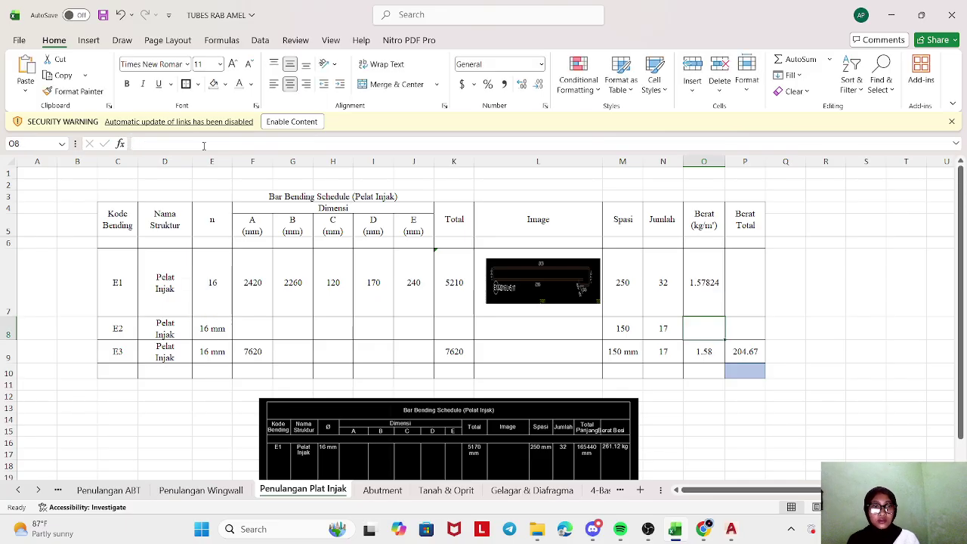
{"action": "left_click", "coordinate": [703, 259]}
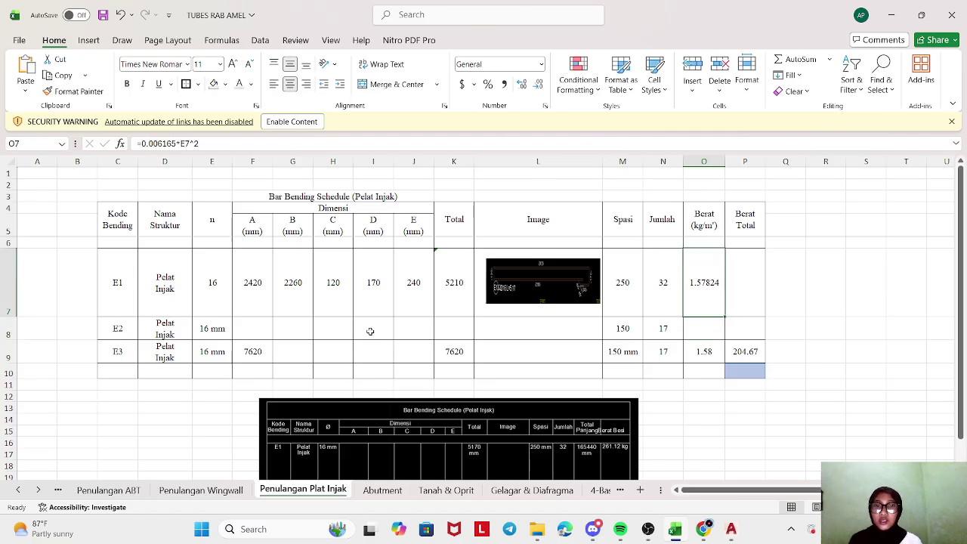
- Increase the heights of rows 8 and 9 to make room for the E2 and E3 bar pictures
{"action": "scroll", "coordinate": [450, 328], "scroll_direction": "down", "scroll_amount": 1}
{"action": "left_click_drag", "start_coordinate": [12, 306], "coordinate": [10, 338]}
{"action": "scroll", "coordinate": [11, 336], "scroll_direction": "down", "scroll_amount": 1}
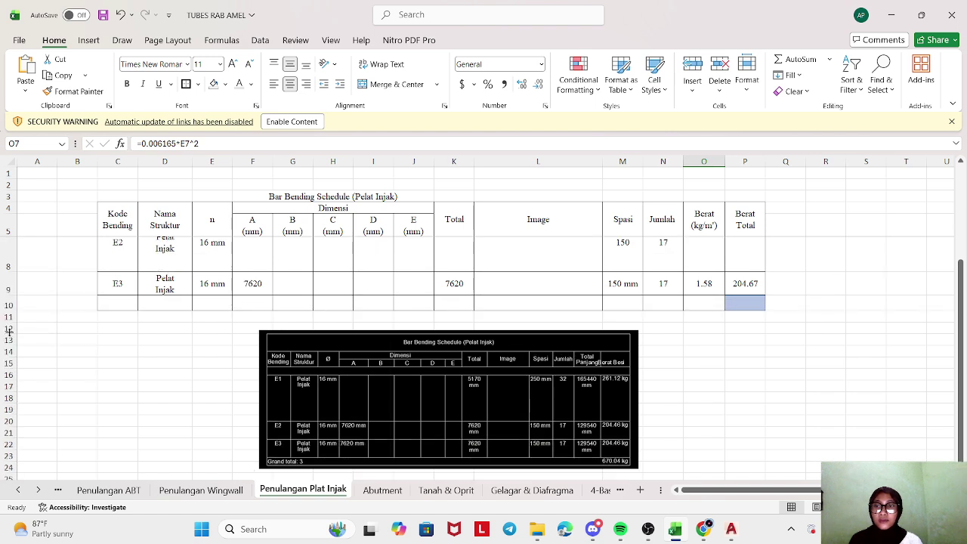
{"action": "left_click_drag", "start_coordinate": [8, 296], "coordinate": [9, 325]}
{"action": "scroll", "coordinate": [9, 325], "scroll_direction": "up", "scroll_amount": 1}
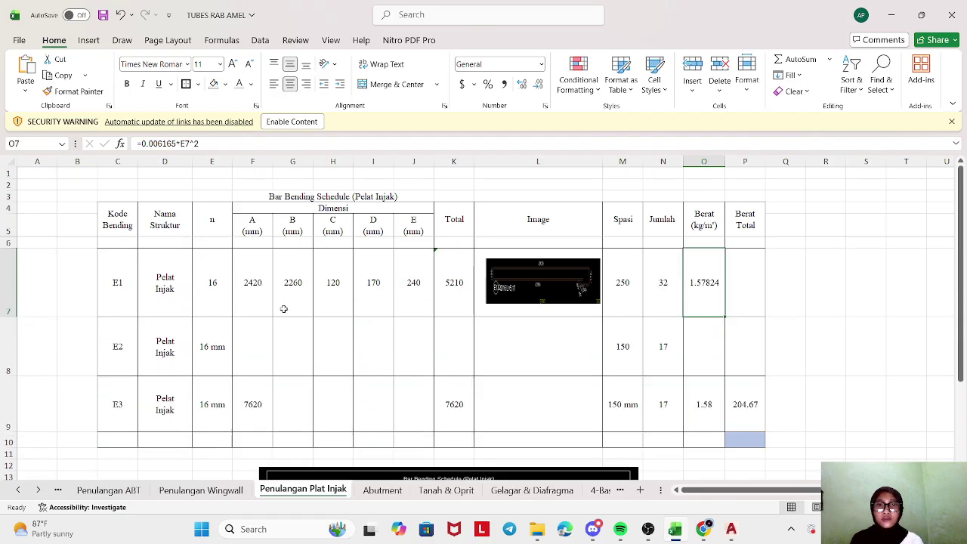
- Switch to AutoCAD's Penulangan Plat Injak drawing and capture a screenshot of the E2 bar above Det. 2 Pelat Injak
{"action": "left_click", "coordinate": [731, 529]}
{"action": "left_click", "coordinate": [891, 475]}
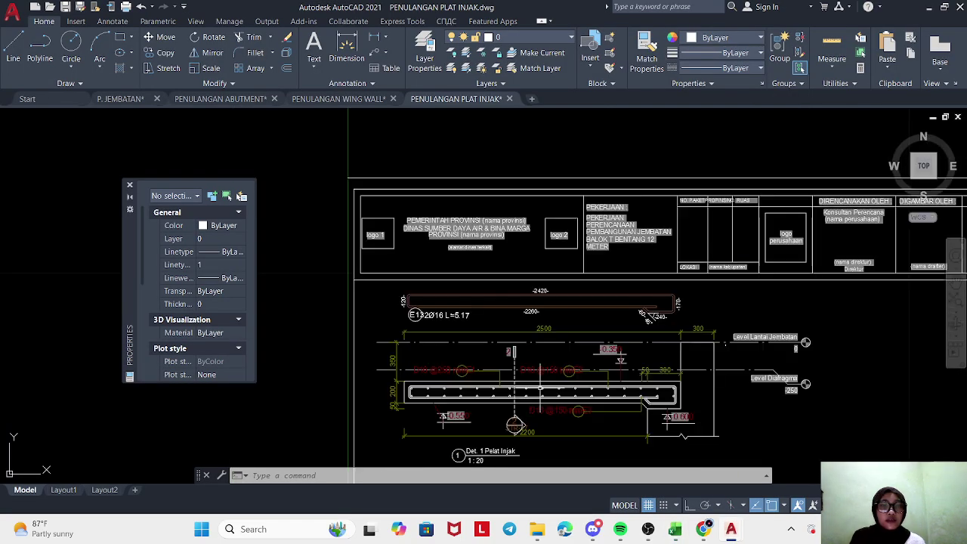
{"action": "scroll", "coordinate": [539, 387], "scroll_direction": "down", "scroll_amount": 5}
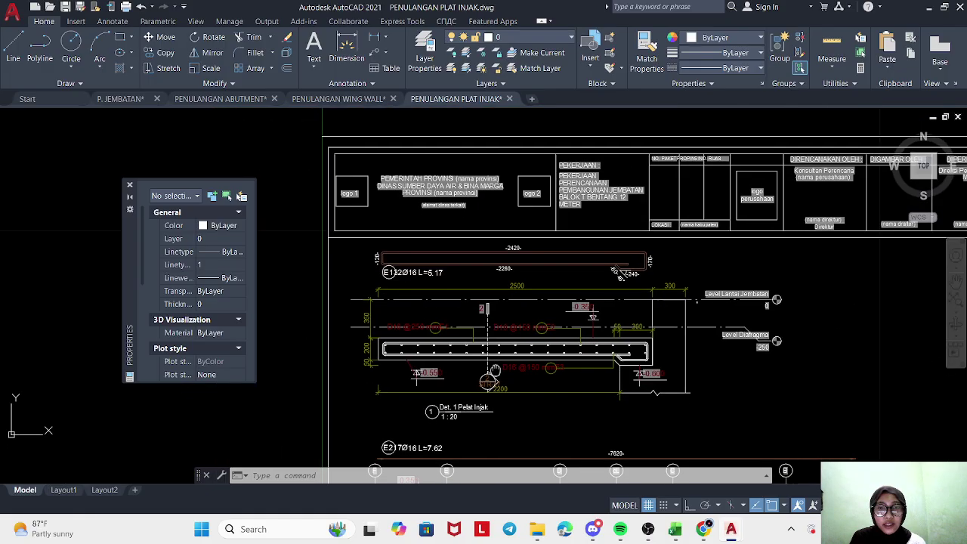
{"action": "left_click_drag", "start_coordinate": [516, 351], "coordinate": [519, 271]}
{"action": "left_click_drag", "start_coordinate": [475, 356], "coordinate": [475, 235]}
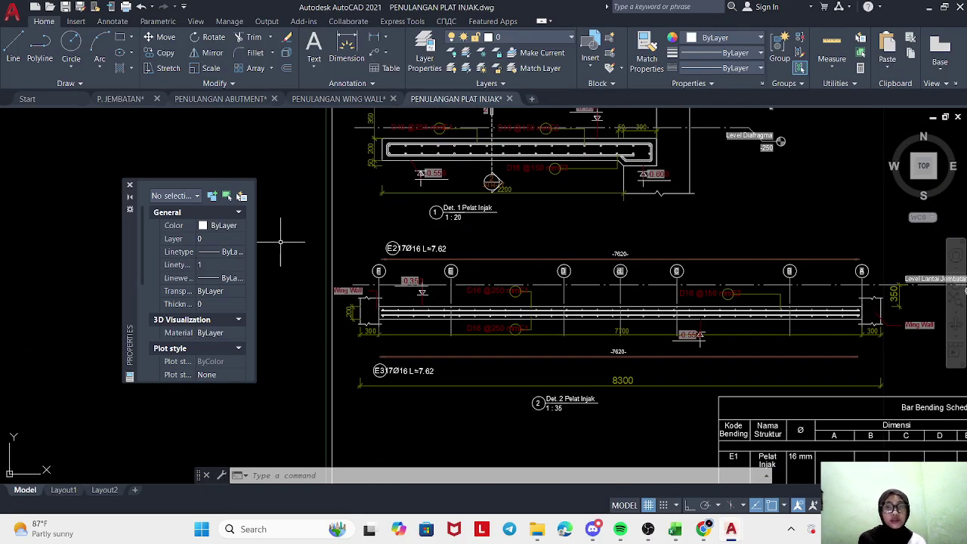
{"action": "key", "text": "super+shift+s"}
{"action": "left_click_drag", "start_coordinate": [360, 228], "coordinate": [907, 281]}
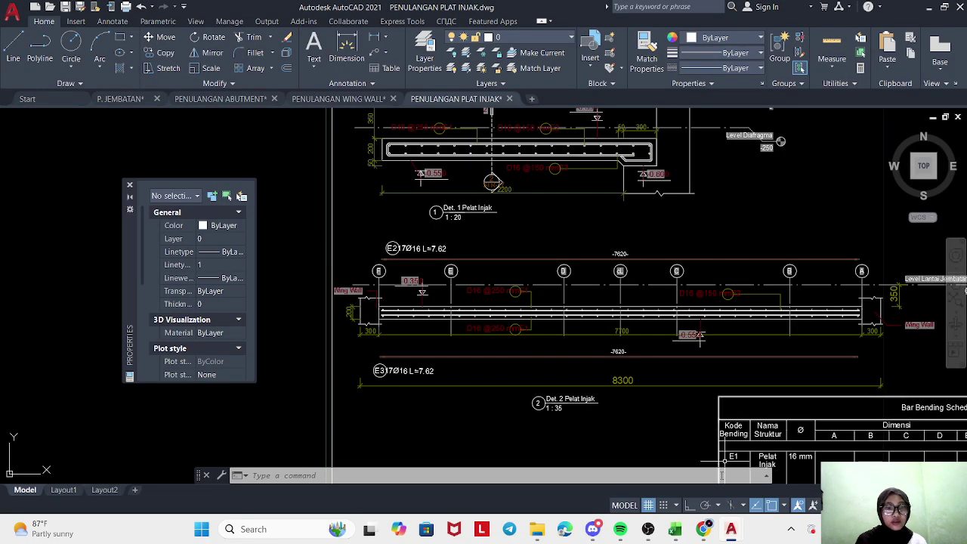
- Return to Excel, paste the captured E2 bar picture and fit it inside the Image cell L8
{"action": "left_click", "coordinate": [675, 529]}
{"action": "right_click", "coordinate": [541, 350]}
{"action": "left_click", "coordinate": [573, 219]}
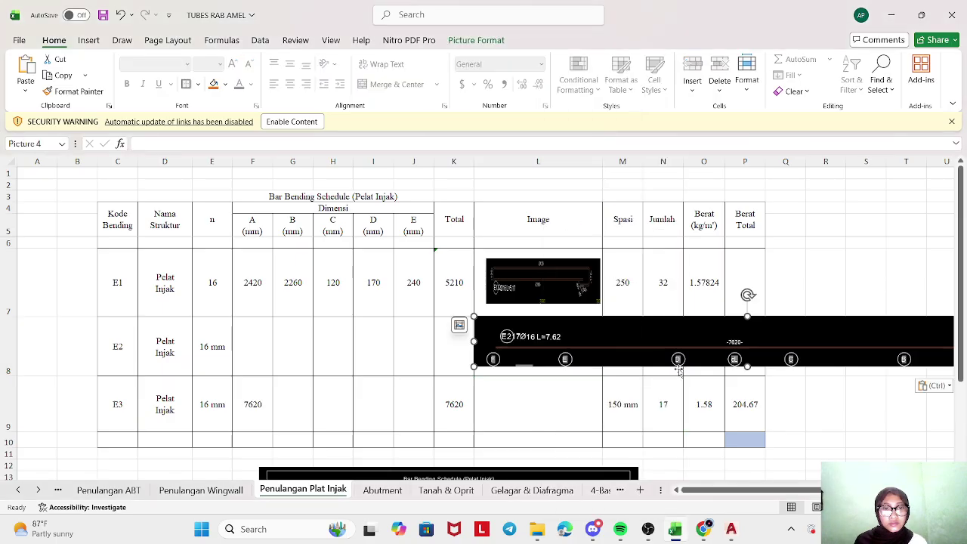
{"action": "left_click_drag", "start_coordinate": [594, 353], "coordinate": [524, 346]}
{"action": "left_click_drag", "start_coordinate": [842, 331], "coordinate": [600, 349]}
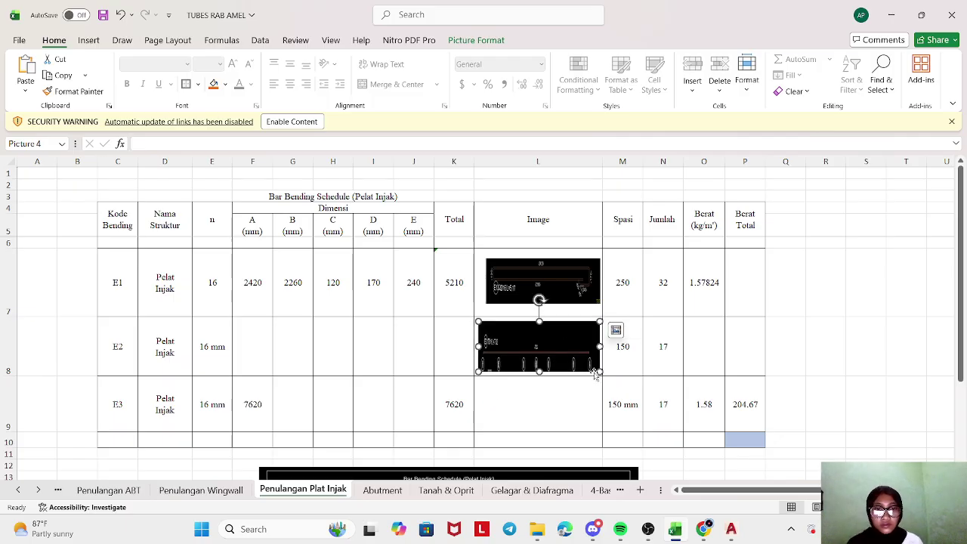
- Go back to the AutoCAD drawing and capture a screenshot of the E3 bar with its label and length dimension
{"action": "left_click", "coordinate": [557, 385]}
{"action": "mouse_move", "coordinate": [727, 533]}
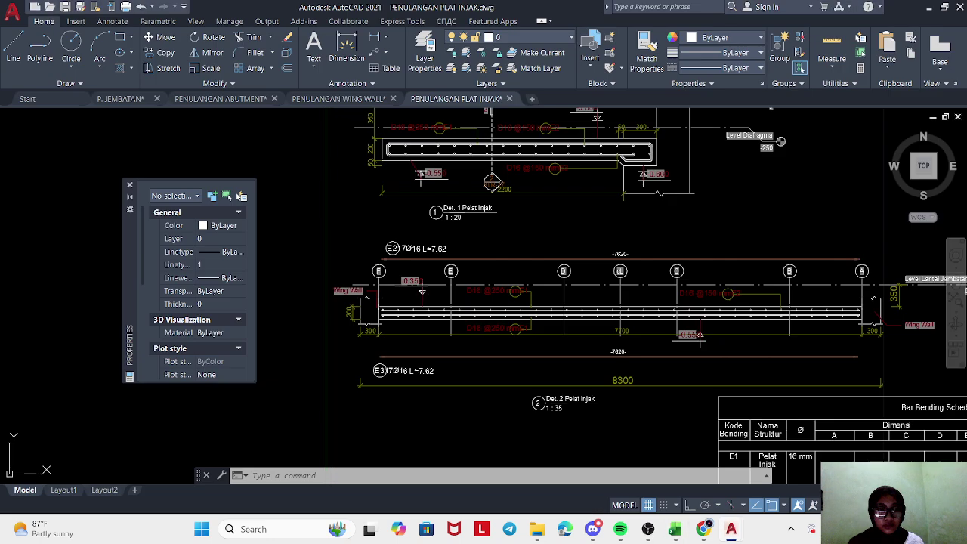
{"action": "left_click", "coordinate": [883, 476]}
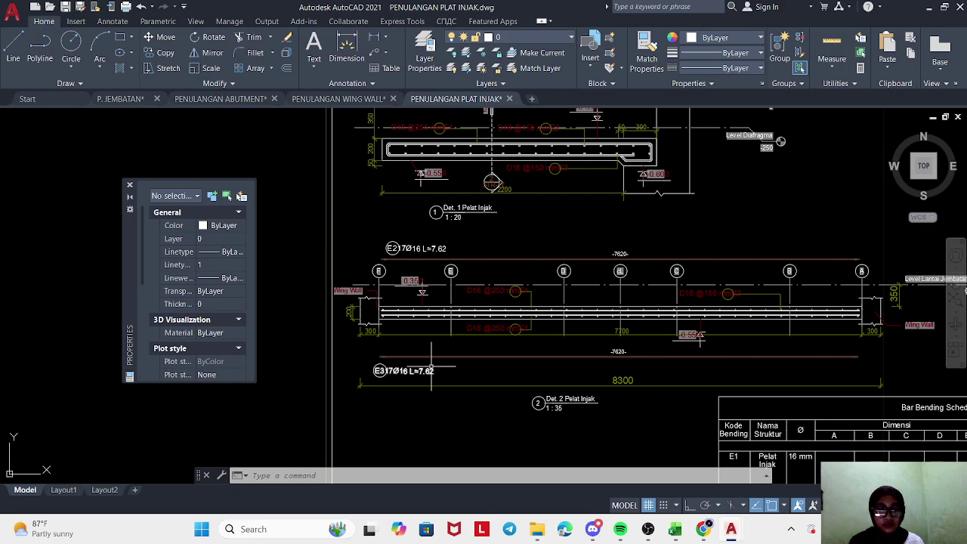
{"action": "key", "text": "super+shift+s"}
{"action": "left_click_drag", "start_coordinate": [360, 334], "coordinate": [890, 390]}
- Paste the captured E3 bar picture into the Excel schedule and fit it inside the Image cell L9
{"action": "left_click", "coordinate": [675, 533]}
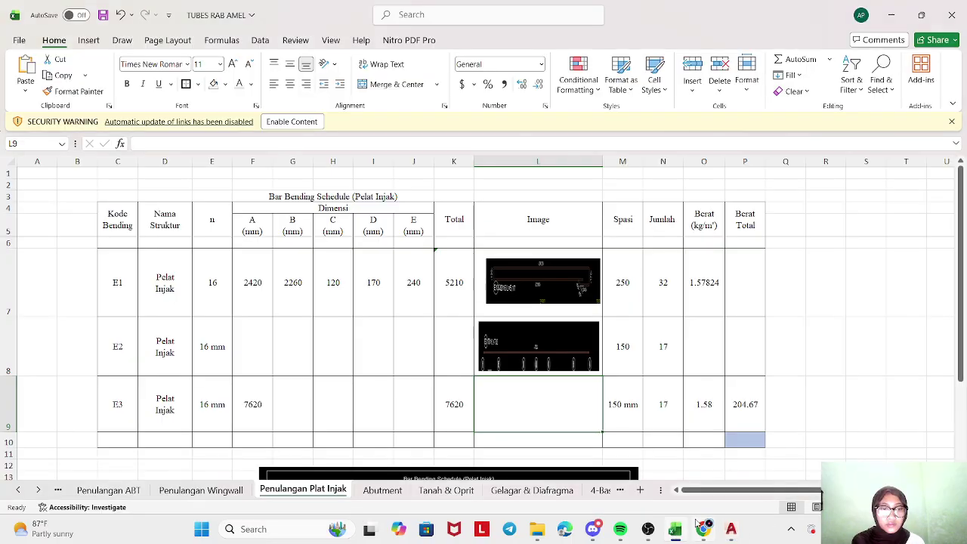
{"action": "right_click", "coordinate": [579, 421]}
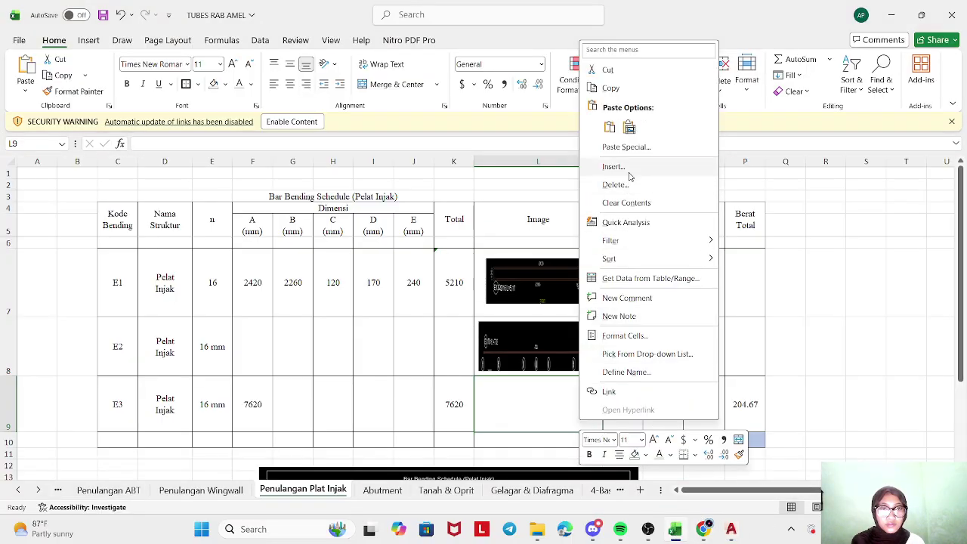
{"action": "left_click", "coordinate": [610, 127]}
{"action": "left_click_drag", "start_coordinate": [773, 374], "coordinate": [448, 330]}
{"action": "left_click_drag", "start_coordinate": [371, 329], "coordinate": [522, 407]}
{"action": "left_click", "coordinate": [604, 405]}
{"action": "left_click", "coordinate": [595, 407]}
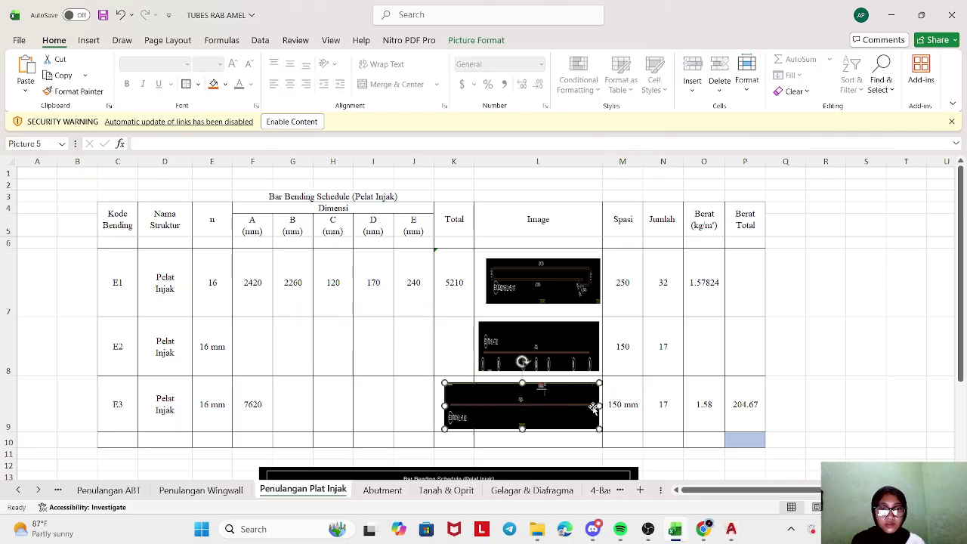
{"action": "mouse_move", "coordinate": [597, 406]}
{"action": "left_mouse_down"}
{"action": "mouse_move", "coordinate": [530, 406]}
{"action": "mouse_move", "coordinate": [611, 404]}
{"action": "mouse_move", "coordinate": [597, 400]}
{"action": "left_mouse_up"}
- Remove the mm unit from the E2 and E3 diameters in E8 and E9, leaving 16 in each
{"action": "left_click", "coordinate": [684, 355]}
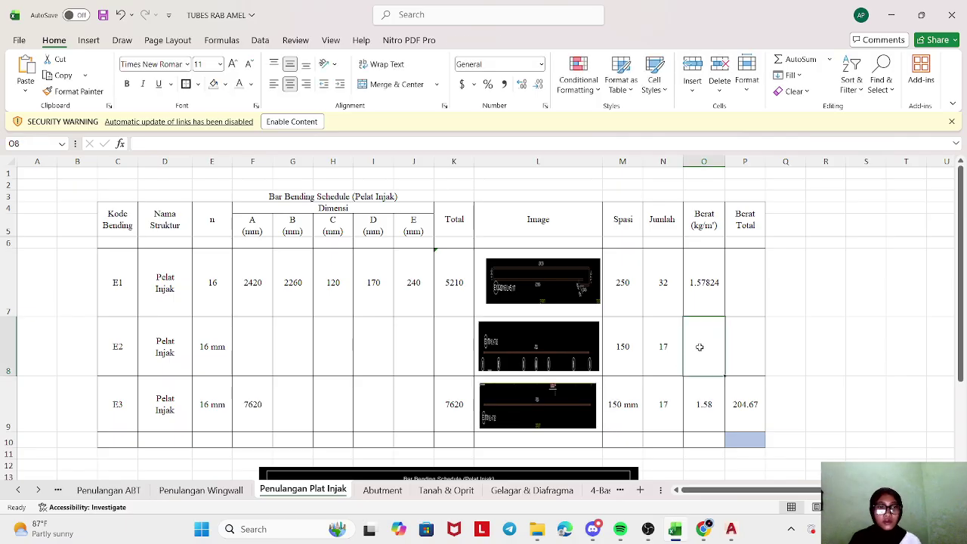
{"action": "left_click", "coordinate": [709, 295]}
{"action": "left_click", "coordinate": [710, 342]}
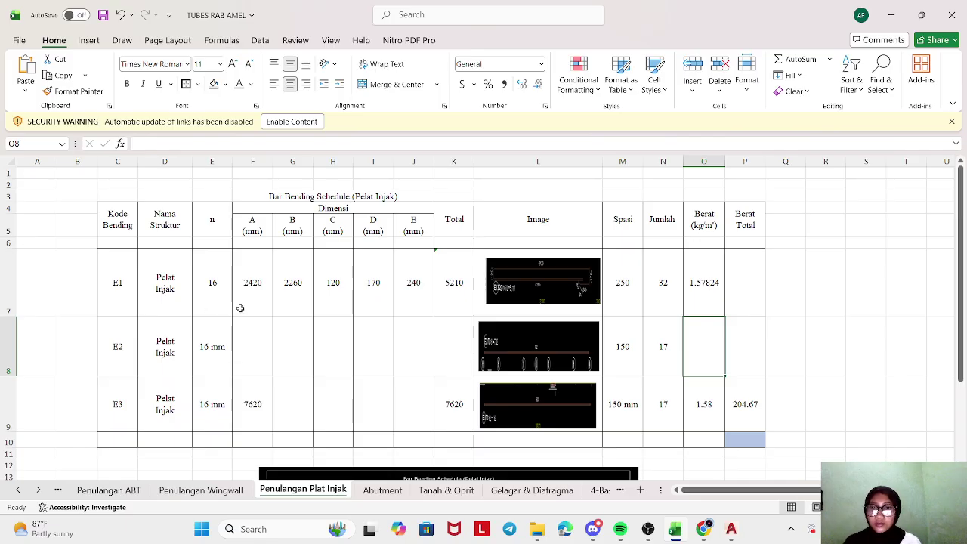
{"action": "left_click", "coordinate": [245, 341]}
{"action": "double_click", "coordinate": [225, 355]}
{"action": "key", "text": "BackSpace"}
{"action": "key", "text": "BackSpace"}
{"action": "key", "text": "BackSpace"}
{"action": "key", "text": "Return"}
{"action": "double_click", "coordinate": [225, 345]}
{"action": "key", "text": "BackSpace"}
{"action": "key", "text": "BackSpace"}
{"action": "key", "text": "BackSpace"}
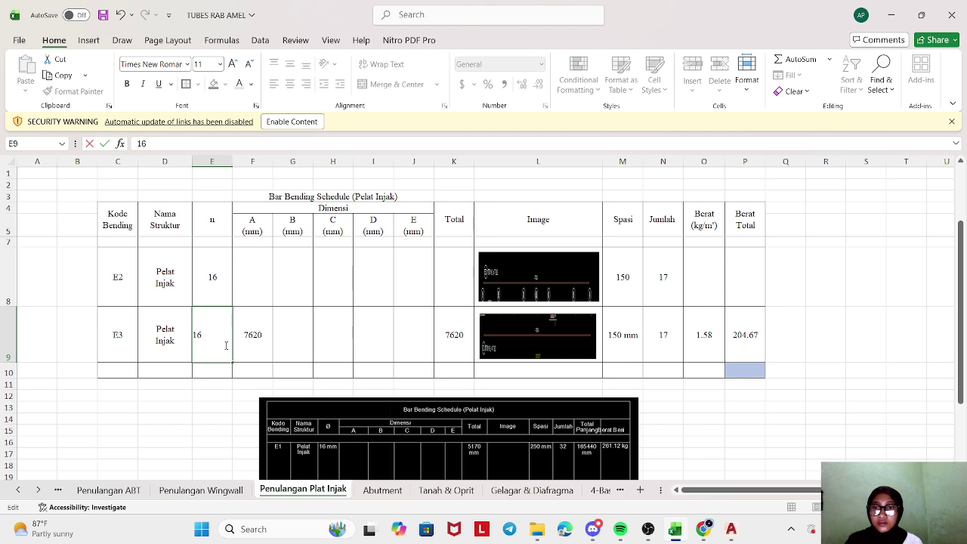
{"action": "left_click", "coordinate": [251, 275]}
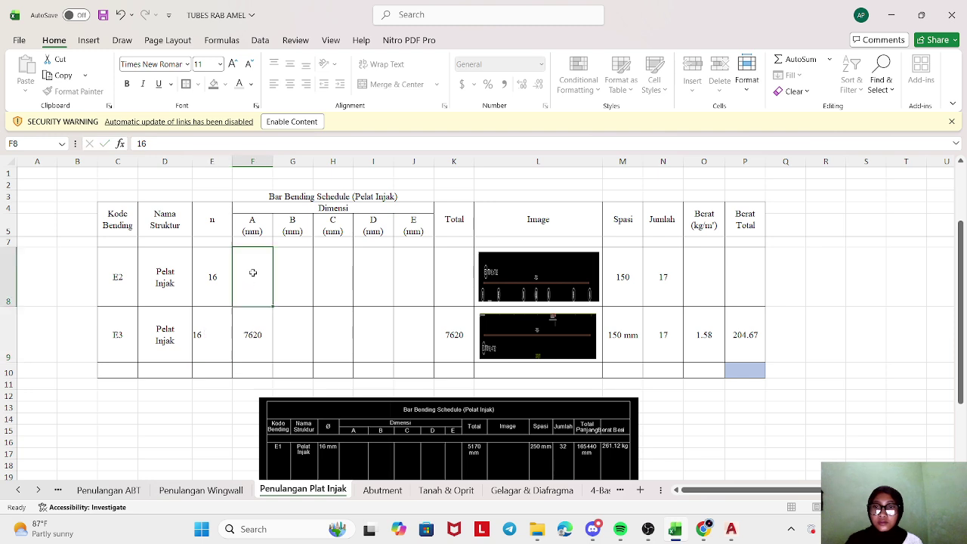
- Check the E2 bar length in the AutoCAD drawing and enter 7620 as its dimension A in Excel cell F8
{"action": "left_click", "coordinate": [239, 341]}
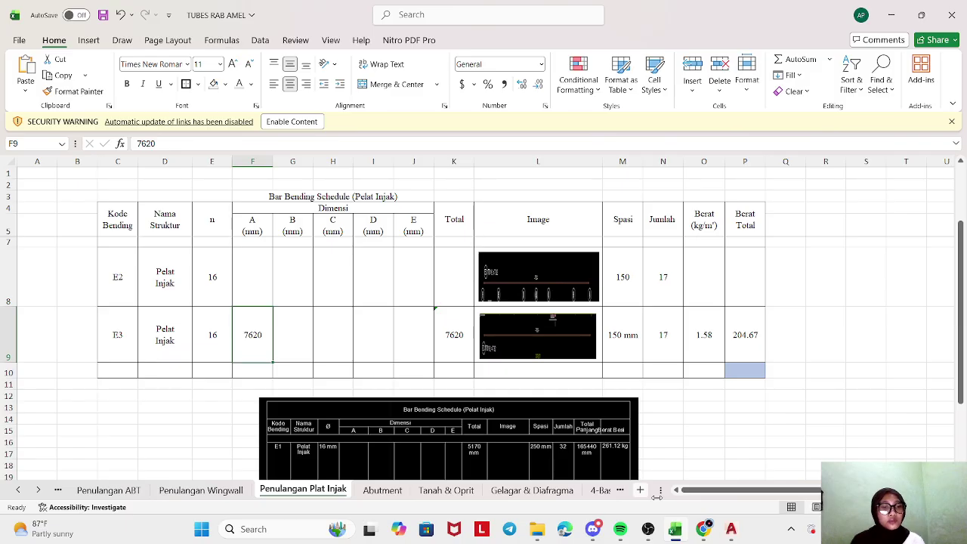
{"action": "left_click", "coordinate": [730, 529]}
{"action": "left_click", "coordinate": [816, 479]}
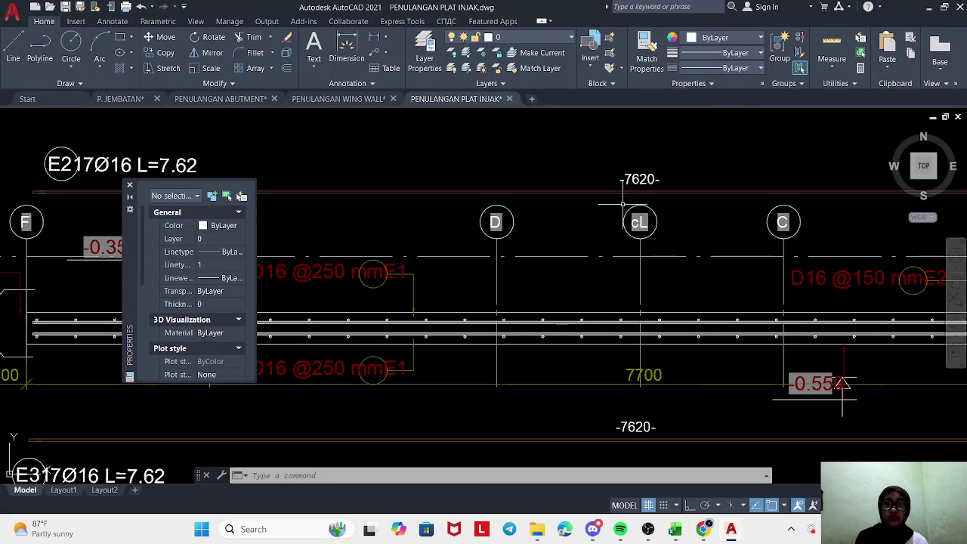
{"action": "scroll", "coordinate": [637, 189], "scroll_direction": "down", "scroll_amount": 2}
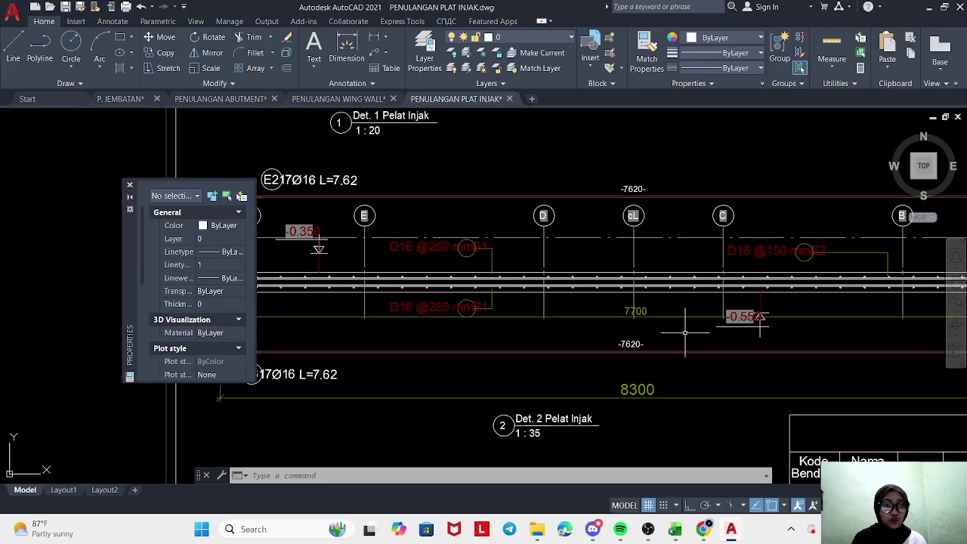
{"action": "left_click", "coordinate": [680, 499]}
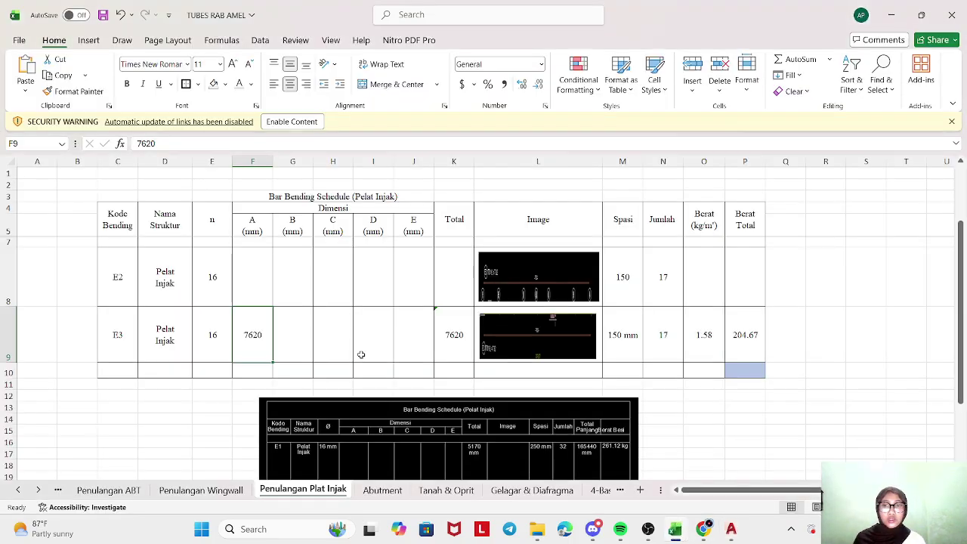
{"action": "left_click", "coordinate": [259, 294]}
{"action": "type", "text": "7620"}
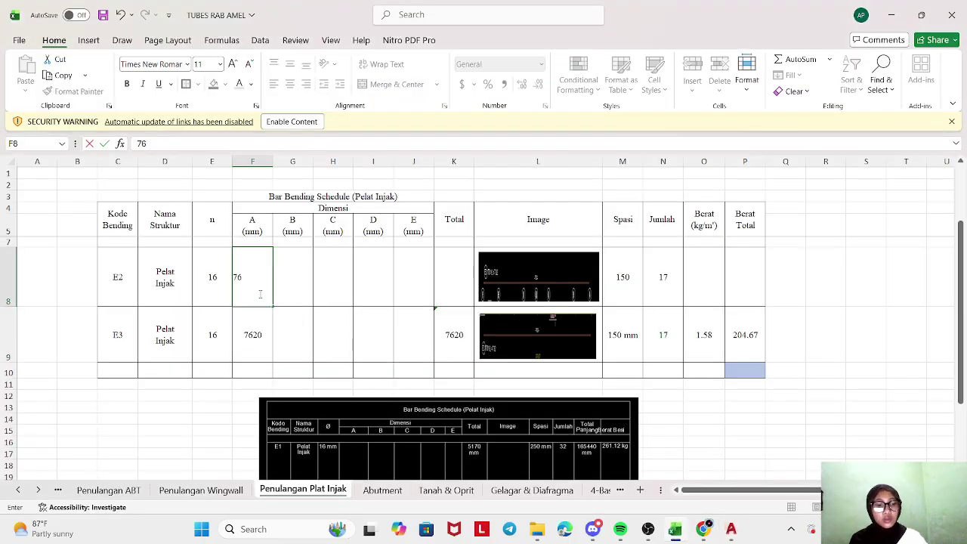
{"action": "key", "text": "Return"}
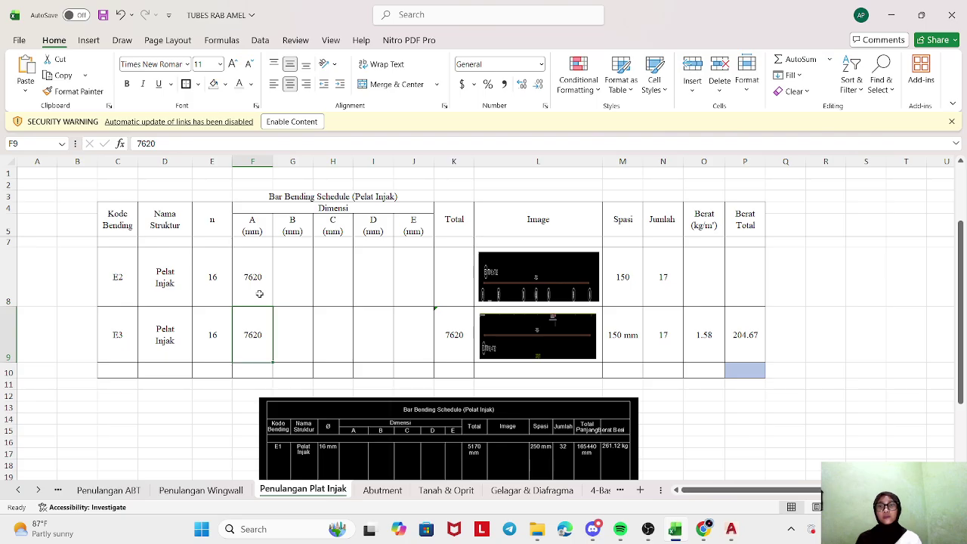
{"action": "scroll", "coordinate": [259, 294], "scroll_direction": "down", "scroll_amount": 1}
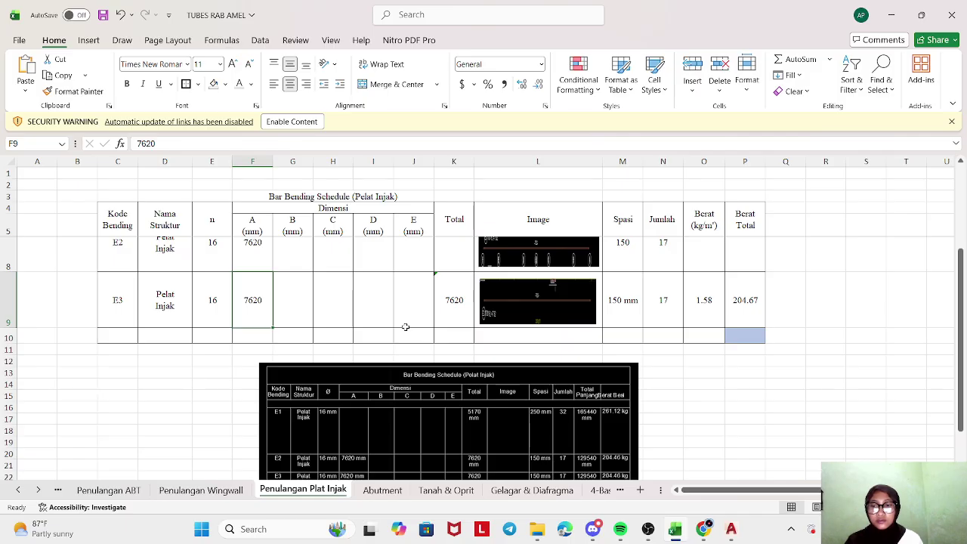
{"action": "scroll", "coordinate": [417, 312], "scroll_direction": "down", "scroll_amount": 1}
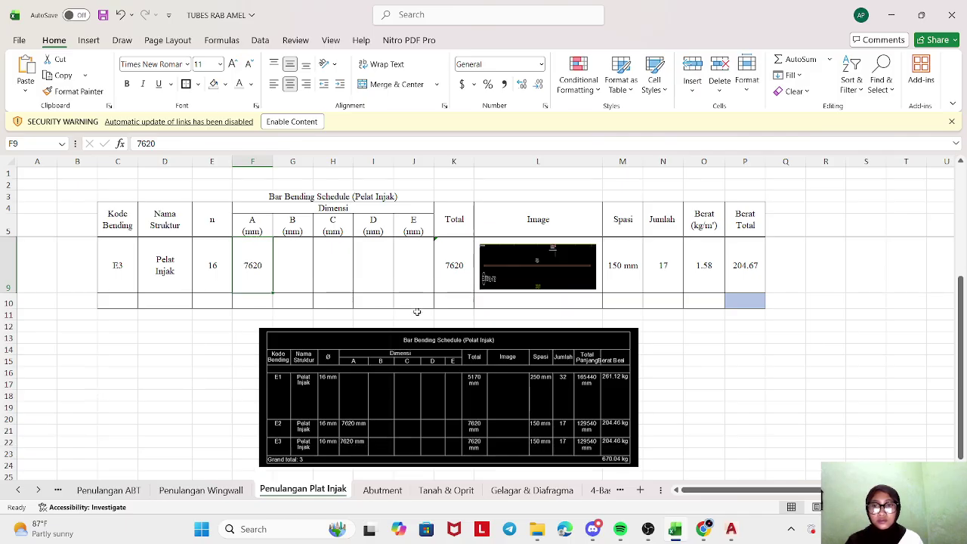
- Enter the E2 bar's total length in K8 as a formula referencing its dimension A in F8
{"action": "scroll", "coordinate": [416, 312], "scroll_direction": "up", "scroll_amount": 2}
{"action": "left_click", "coordinate": [449, 276]}
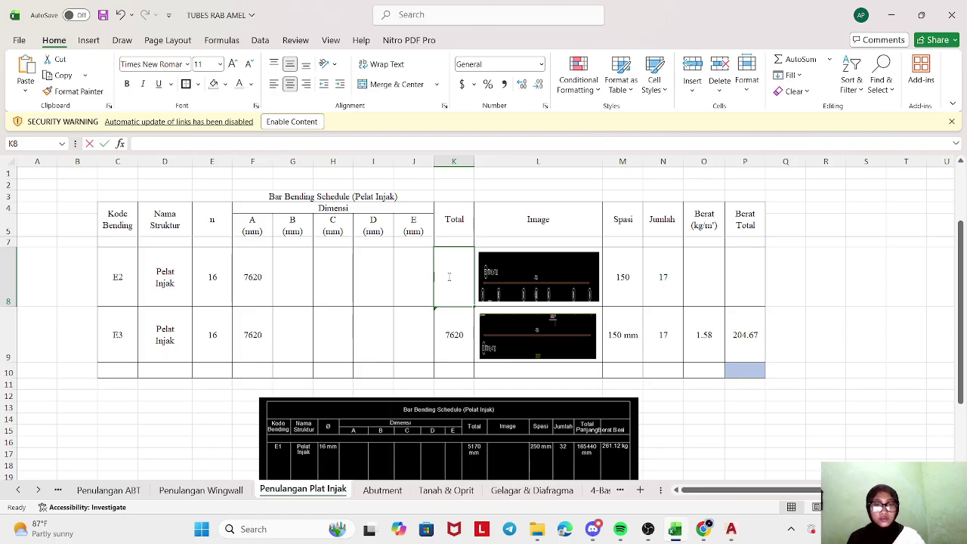
{"action": "type", "text": "="}
{"action": "left_click", "coordinate": [254, 291]}
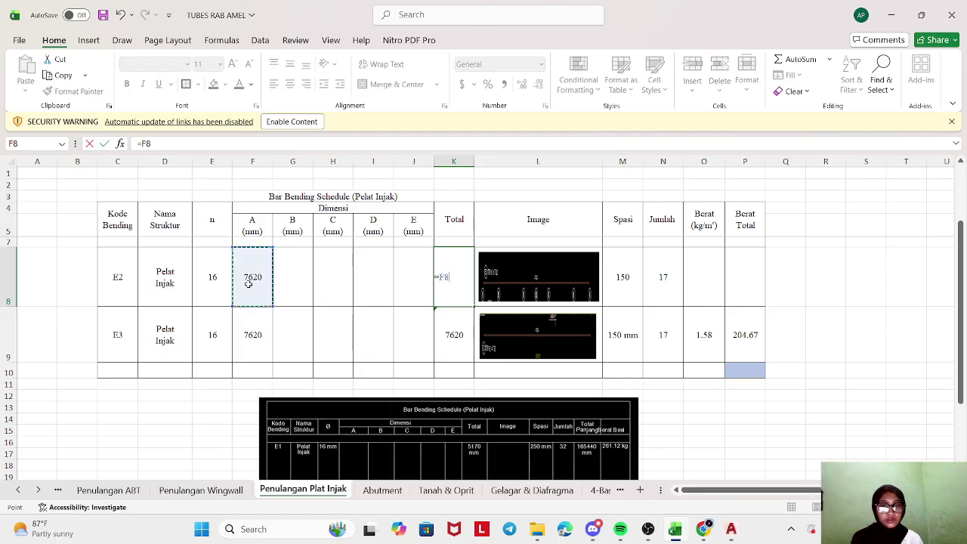
{"action": "key", "text": "Return"}
- Fill the unit weight formula from the E1 row's O7 down into O8 for bar E2
{"action": "left_click", "coordinate": [668, 340]}
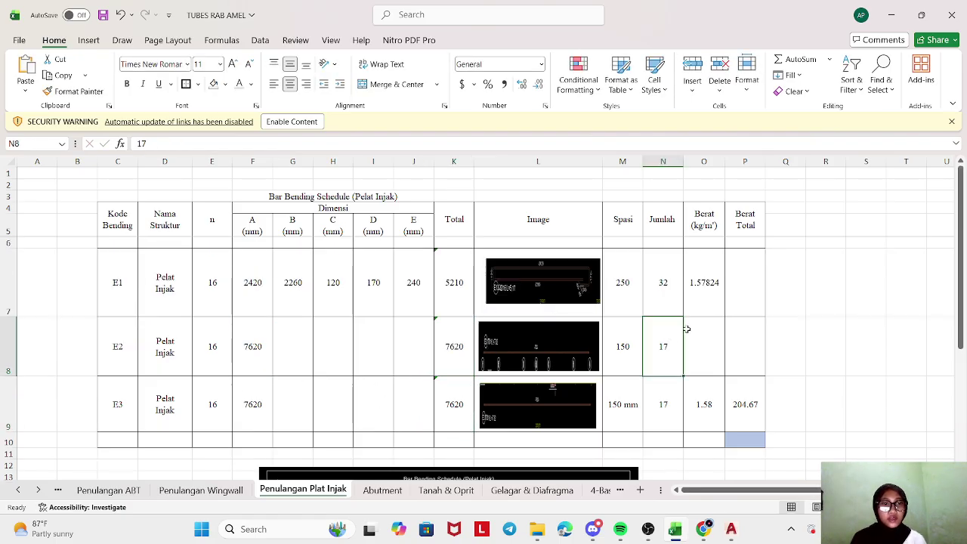
{"action": "left_click", "coordinate": [692, 295]}
{"action": "left_click_drag", "start_coordinate": [725, 319], "coordinate": [723, 345]}
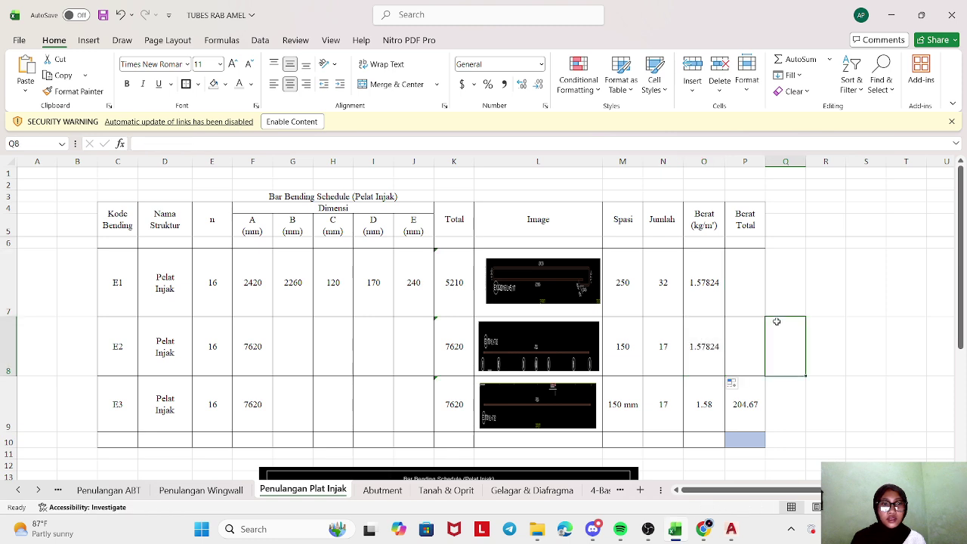
- Reduce the unit weights of E2 and E1 in O8 and O7 to two decimal places
{"action": "left_click", "coordinate": [533, 84]}
{"action": "left_click", "coordinate": [534, 84]}
{"action": "left_click", "coordinate": [534, 84]}
{"action": "left_click", "coordinate": [700, 276]}
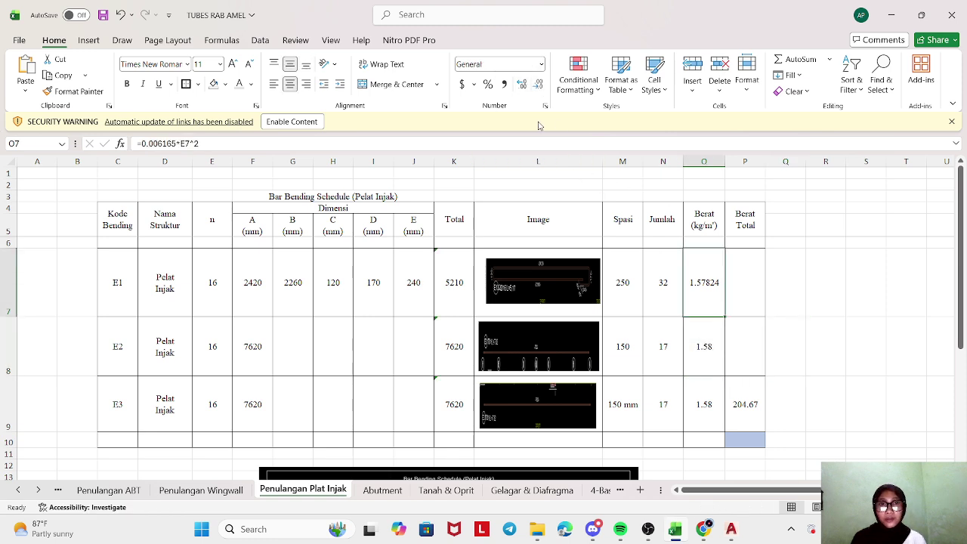
{"action": "left_click", "coordinate": [538, 84]}
{"action": "left_click", "coordinate": [538, 84]}
{"action": "left_click", "coordinate": [538, 84]}
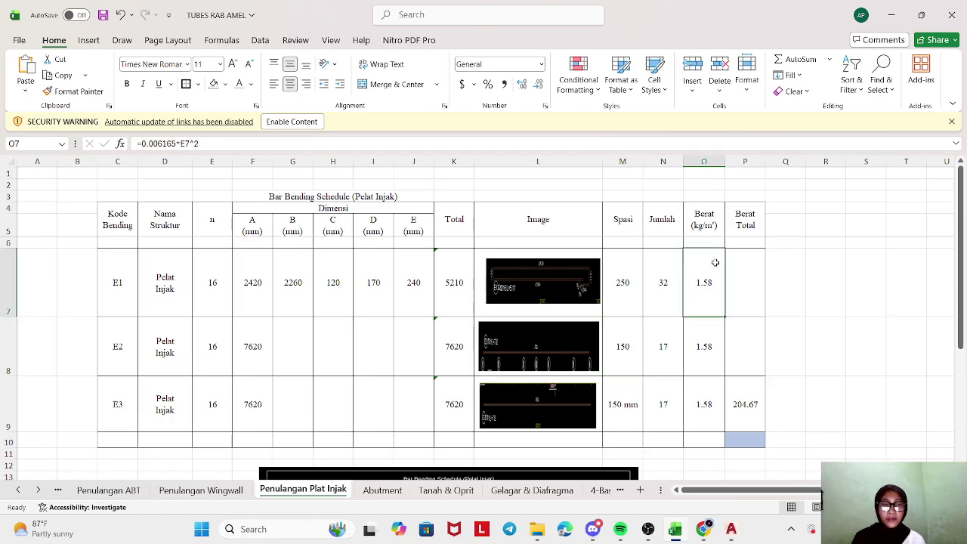
- Inspect the E3 total weight formula in P9 to see which cells it multiplies
{"action": "left_click", "coordinate": [731, 281]}
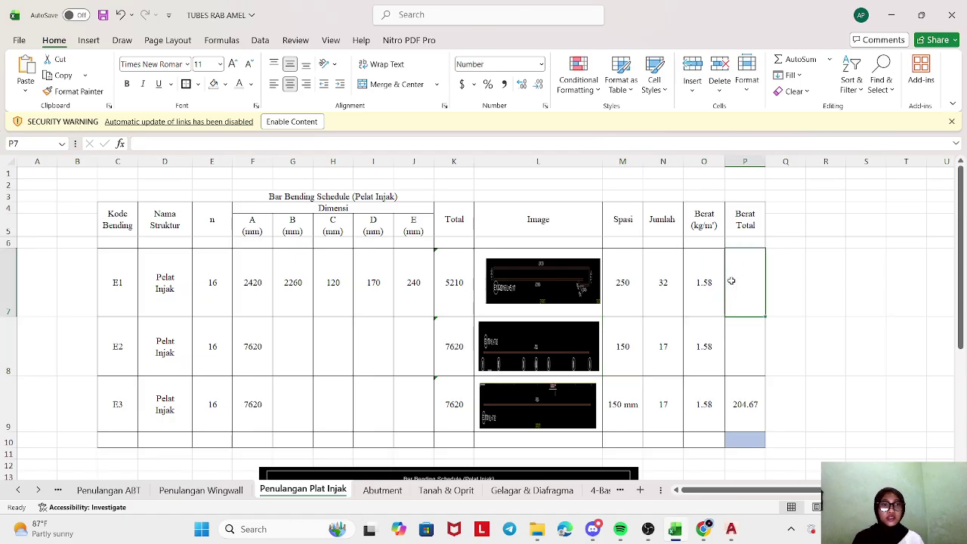
{"action": "left_click", "coordinate": [753, 387]}
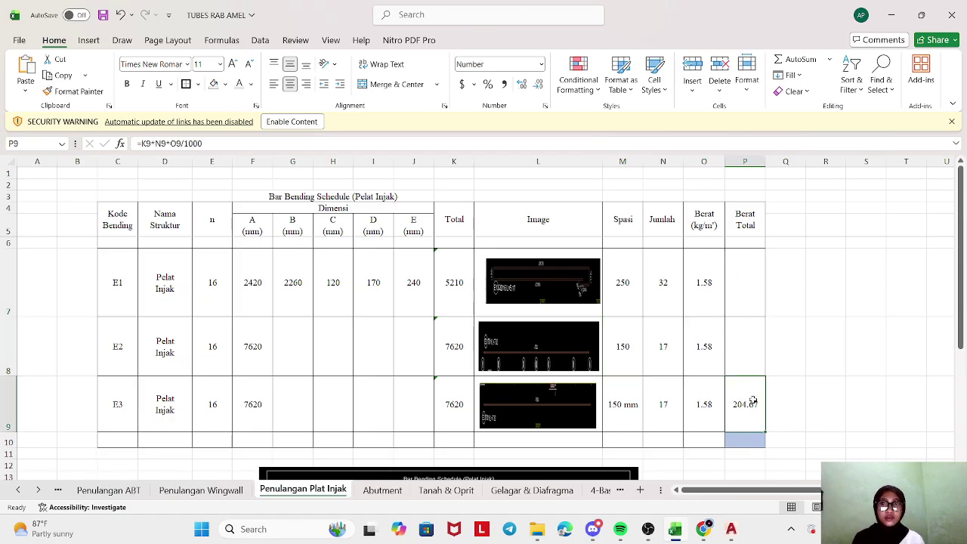
{"action": "double_click", "coordinate": [753, 398]}
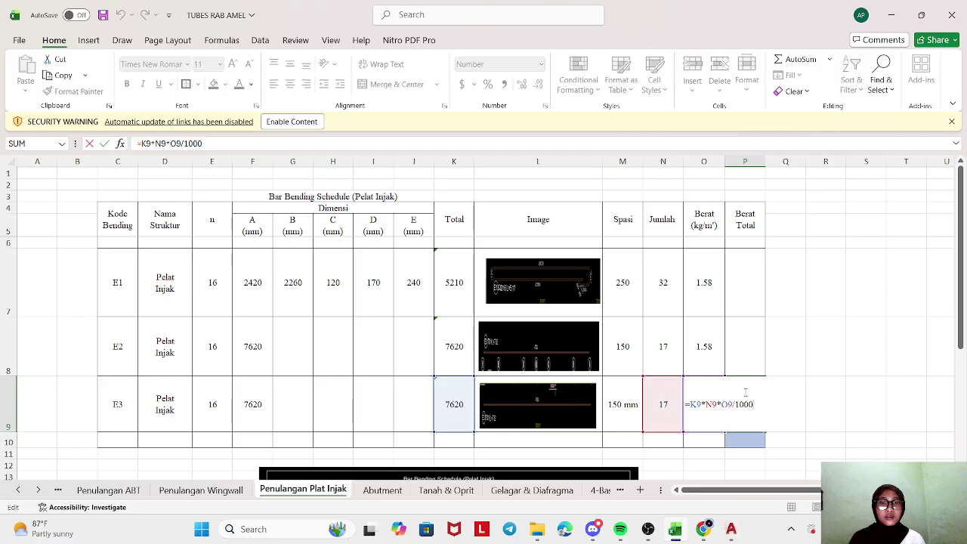
{"action": "scroll", "coordinate": [708, 368], "scroll_direction": "down", "scroll_amount": 1}
{"action": "scroll", "coordinate": [707, 368], "scroll_direction": "up", "scroll_amount": 1}
{"action": "scroll", "coordinate": [712, 353], "scroll_direction": "down", "scroll_amount": 2}
{"action": "scroll", "coordinate": [712, 352], "scroll_direction": "up", "scroll_amount": 2}
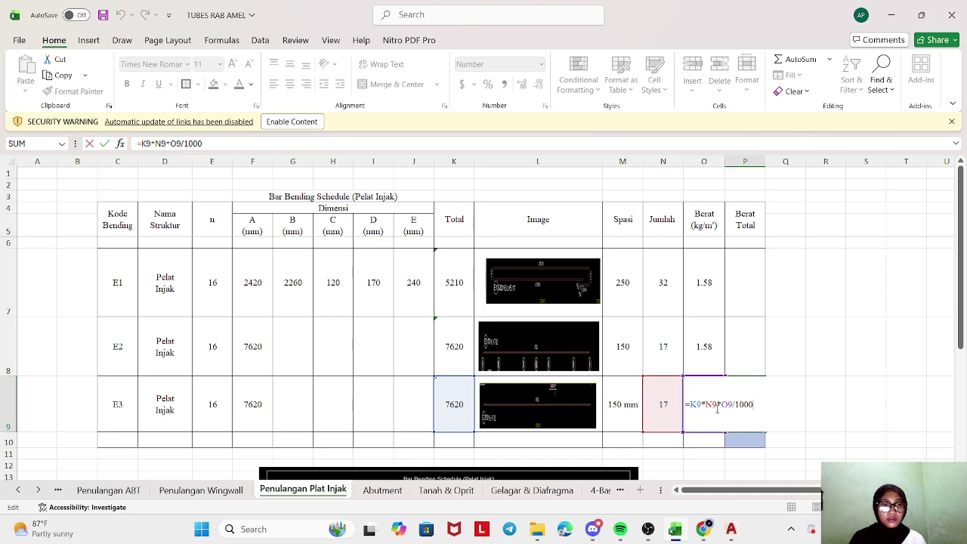
{"action": "key", "text": "Return"}
- Calculate the E1 total weight in P7 with the formula =K7*N7*O7/1000
{"action": "left_click", "coordinate": [739, 290]}
{"action": "type", "text": "="}
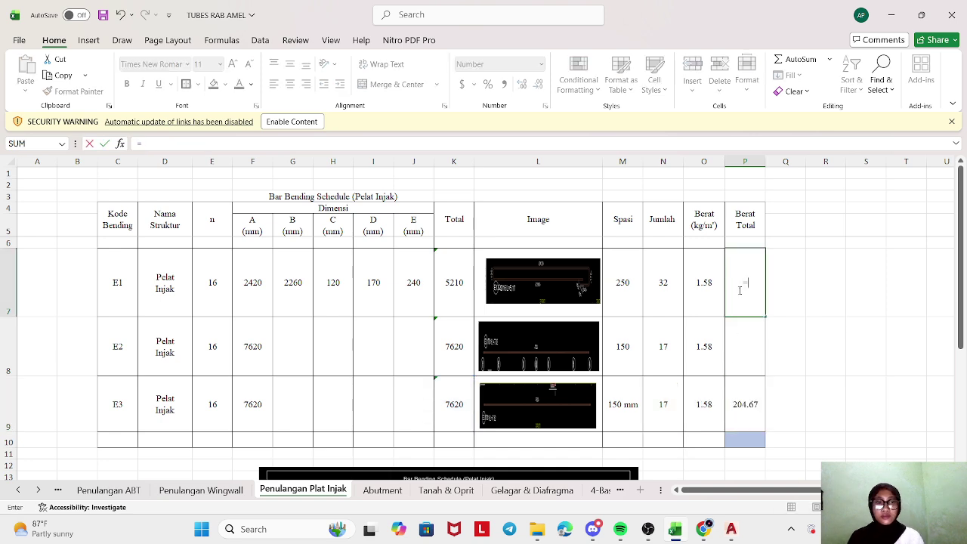
{"action": "left_click", "coordinate": [454, 286]}
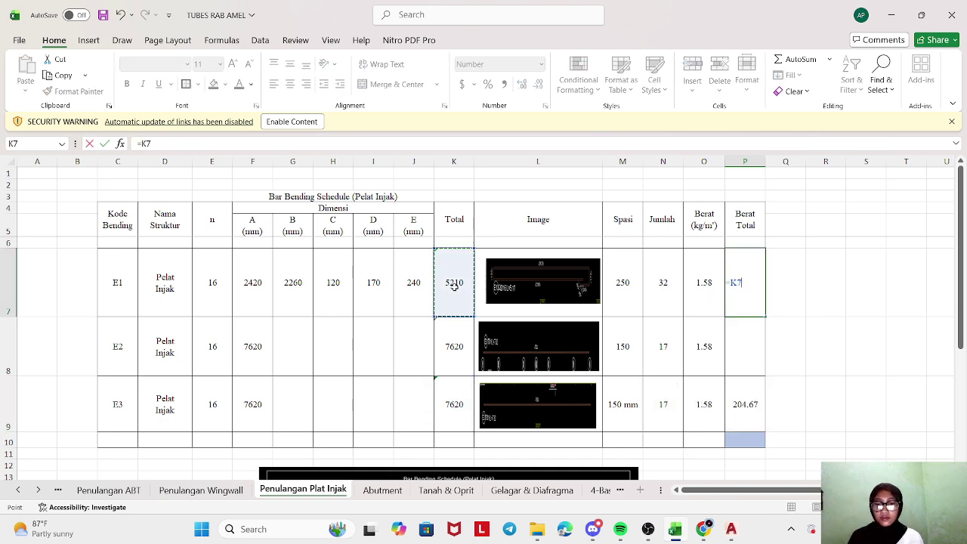
{"action": "type", "text": "*"}
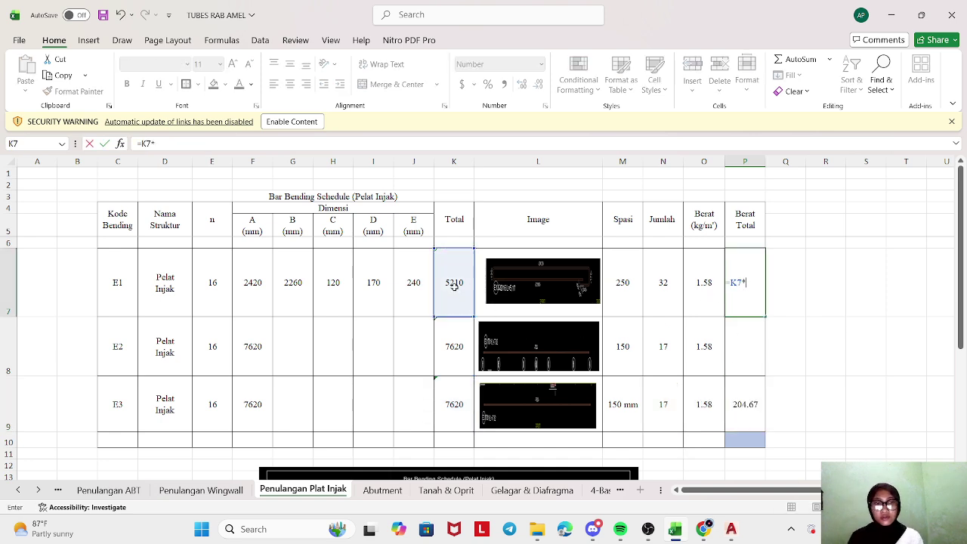
{"action": "left_click", "coordinate": [646, 293]}
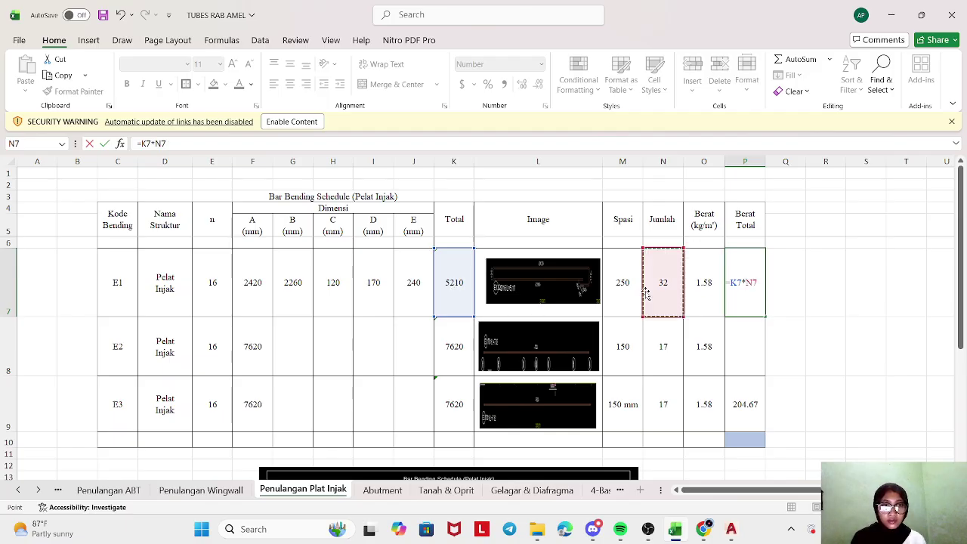
{"action": "type", "text": "*"}
{"action": "left_click", "coordinate": [689, 287]}
{"action": "type", "text": "/1000"}
{"action": "key", "text": "Return"}
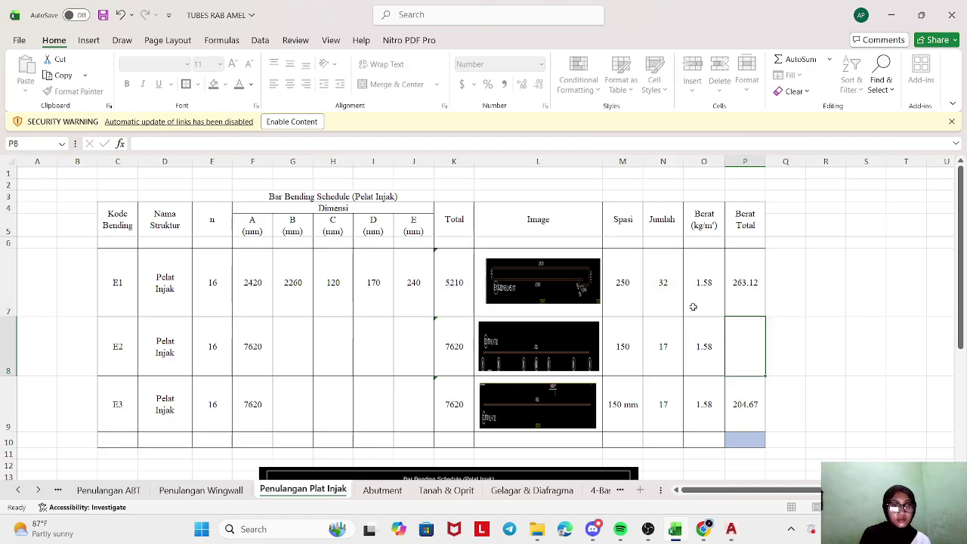
- Fill the total weight formula from P7 down through P9 and check the copied formula in P8
{"action": "left_click", "coordinate": [744, 287]}
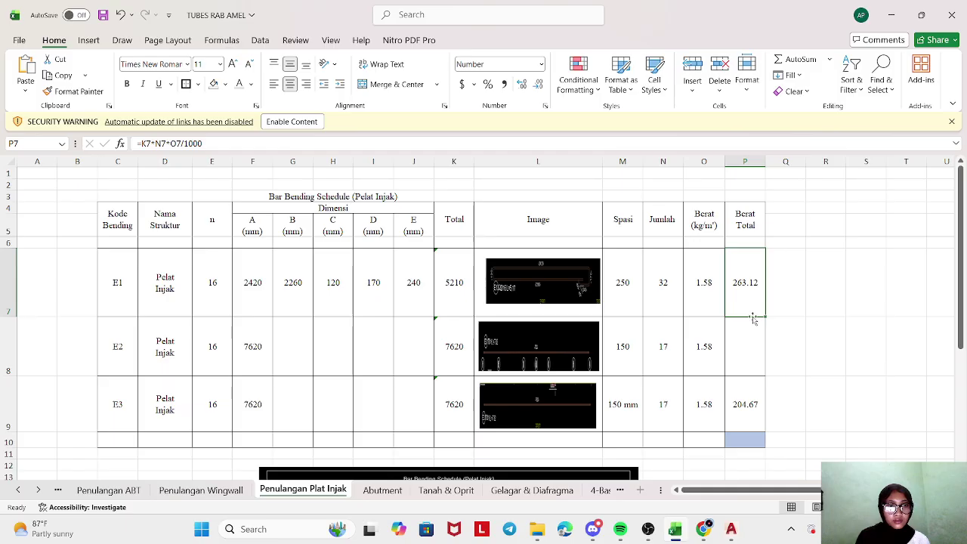
{"action": "left_click_drag", "start_coordinate": [763, 317], "coordinate": [762, 430]}
{"action": "left_click", "coordinate": [746, 349]}
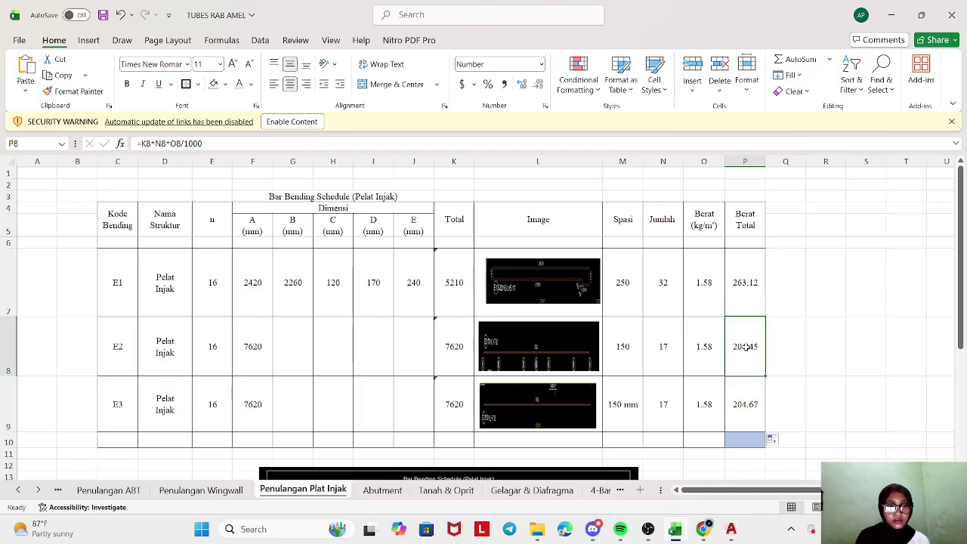
- Sum the Berat Total values P7:P9 in the blue cell P10
{"action": "scroll", "coordinate": [733, 338], "scroll_direction": "down", "scroll_amount": 1}
{"action": "left_click", "coordinate": [746, 372]}
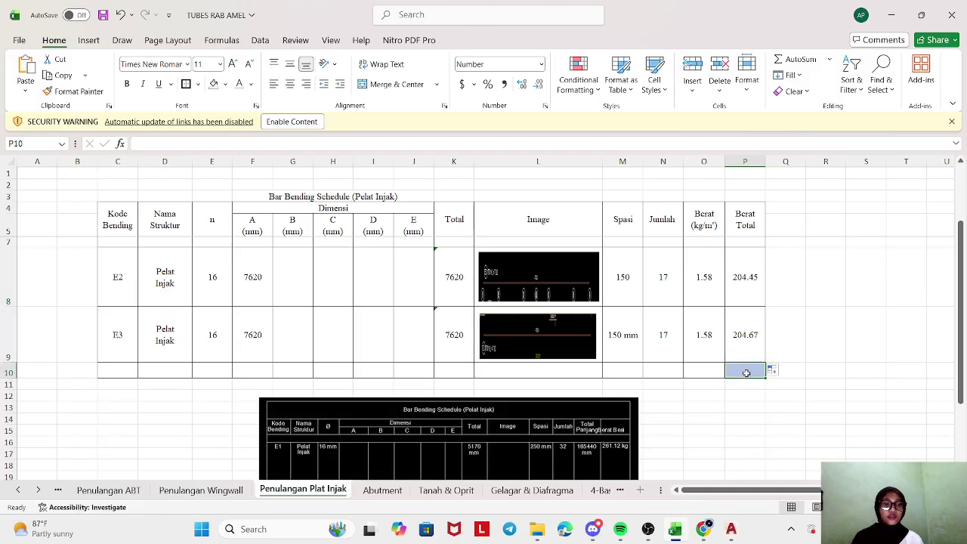
{"action": "type", "text": "=SUM"}
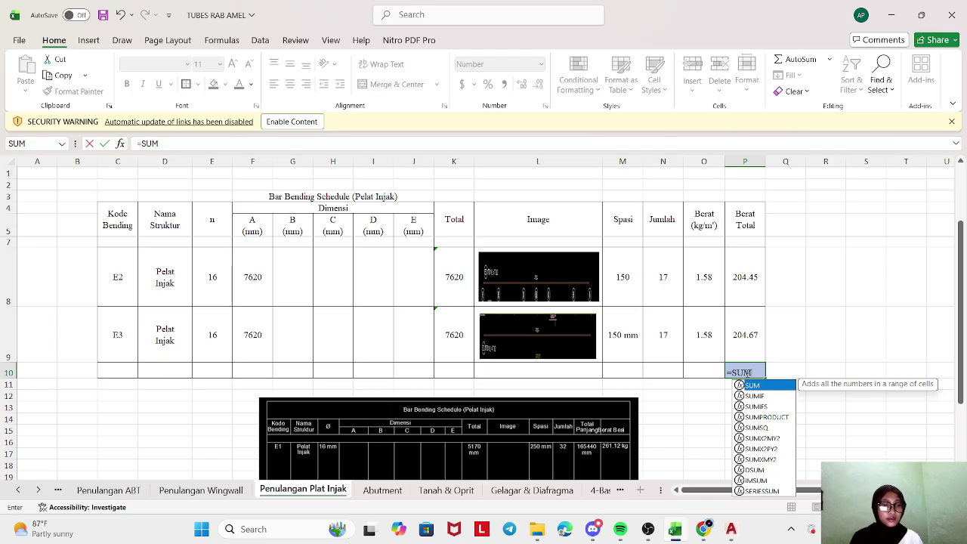
{"action": "double_click", "coordinate": [752, 387]}
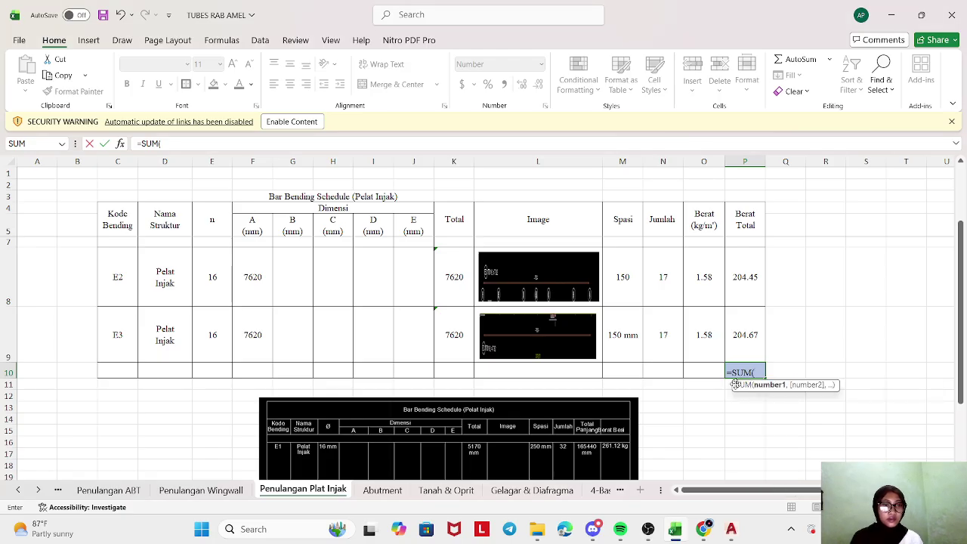
{"action": "scroll", "coordinate": [748, 258], "scroll_direction": "up", "scroll_amount": 1}
{"action": "left_click_drag", "start_coordinate": [748, 259], "coordinate": [751, 399]}
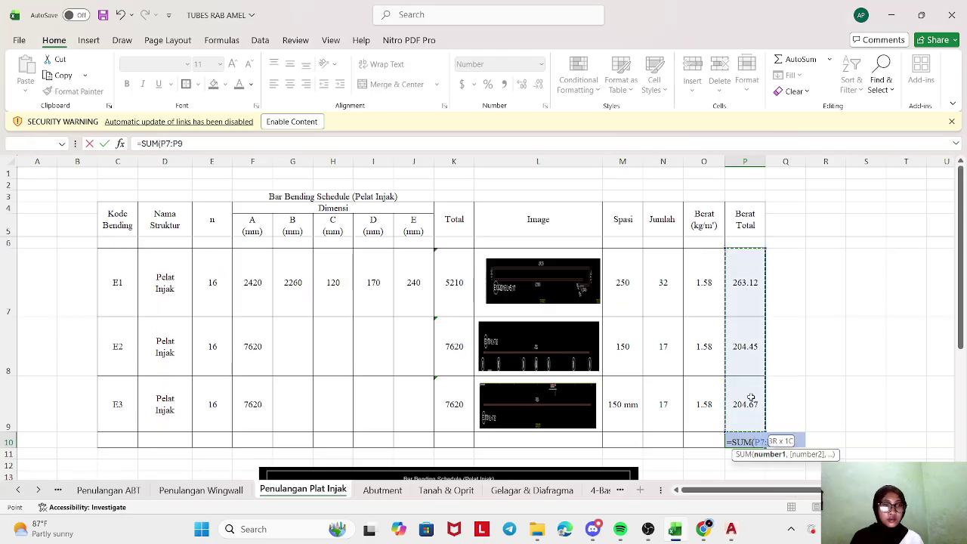
{"action": "key", "text": "Return"}
{"action": "type", "text": "\\"}
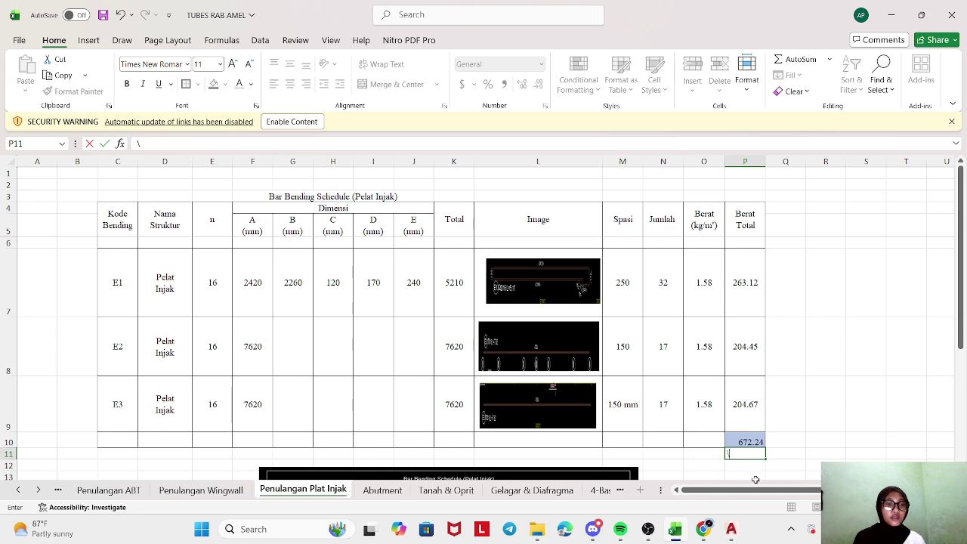
{"action": "left_click", "coordinate": [784, 412]}
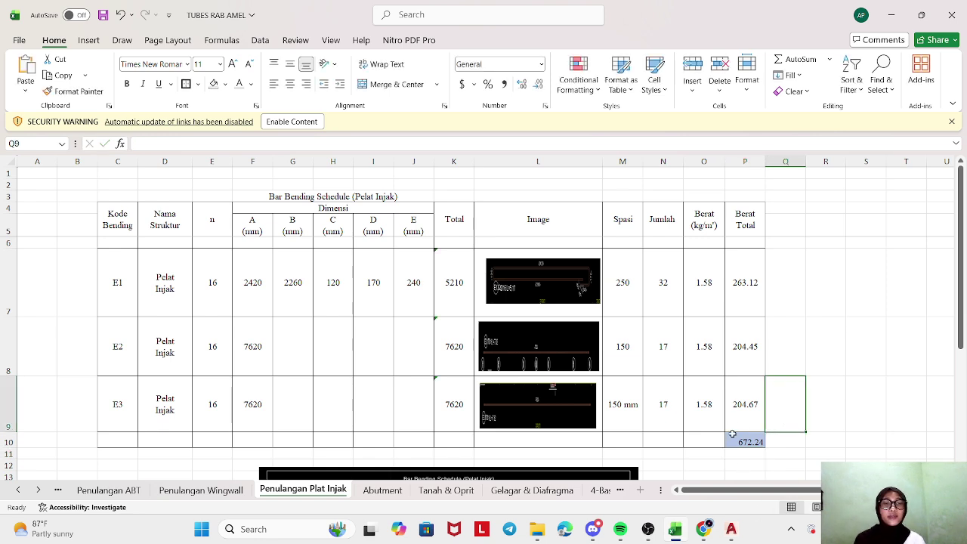
- Look over the finished Pelat Injak schedule and switch to the DAFTAR KUANTITAS & HARGA sheet
{"action": "scroll", "coordinate": [724, 421], "scroll_direction": "down", "scroll_amount": 2}
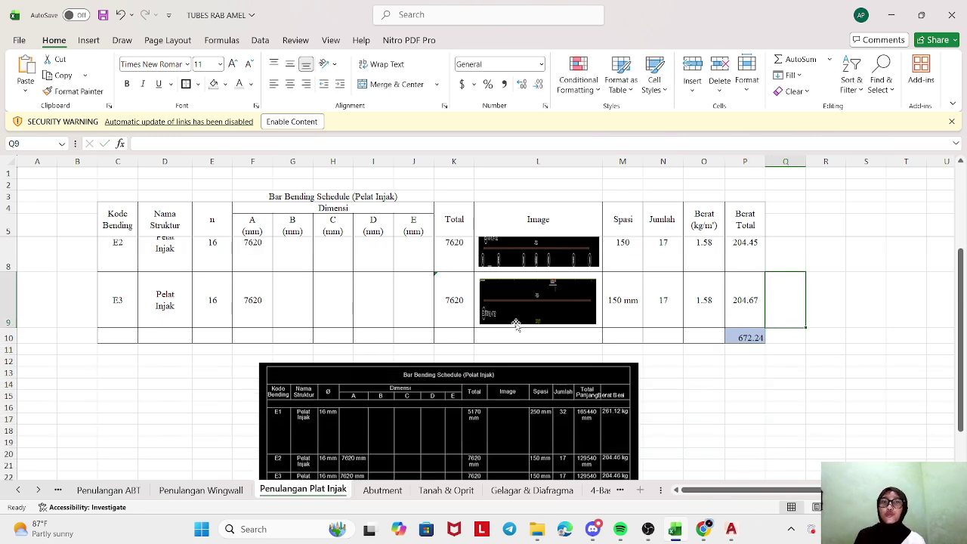
{"action": "scroll", "coordinate": [527, 327], "scroll_direction": "up", "scroll_amount": 2}
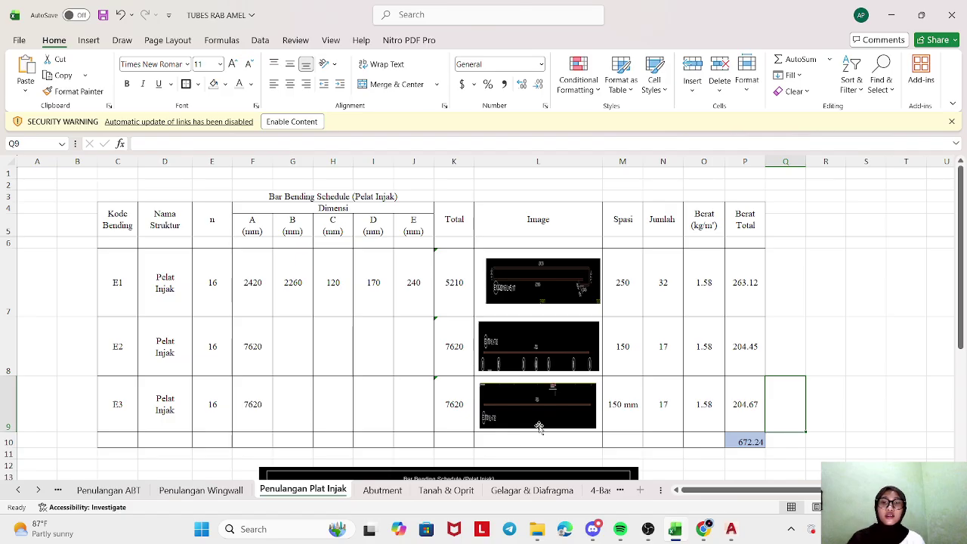
{"action": "left_click", "coordinate": [59, 491]}
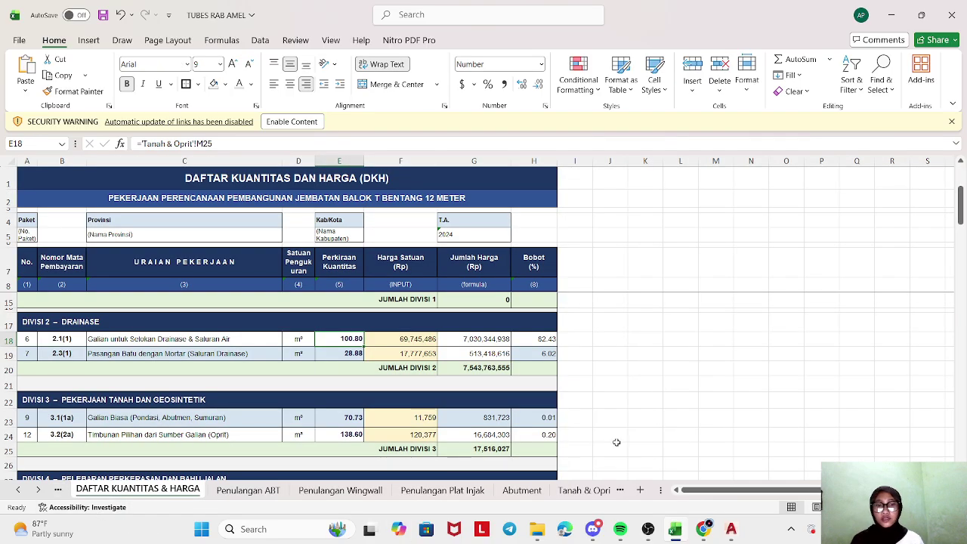
{"action": "left_click", "coordinate": [647, 530]}
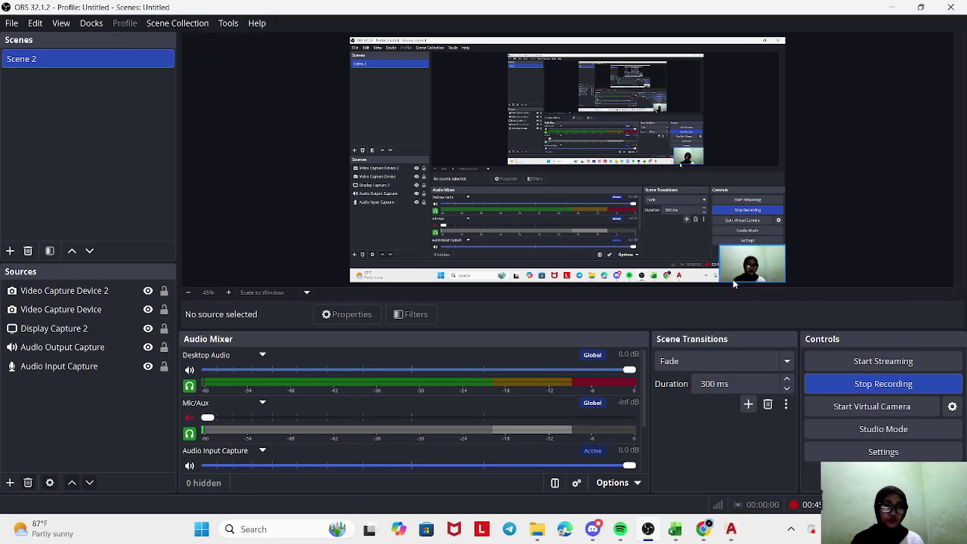